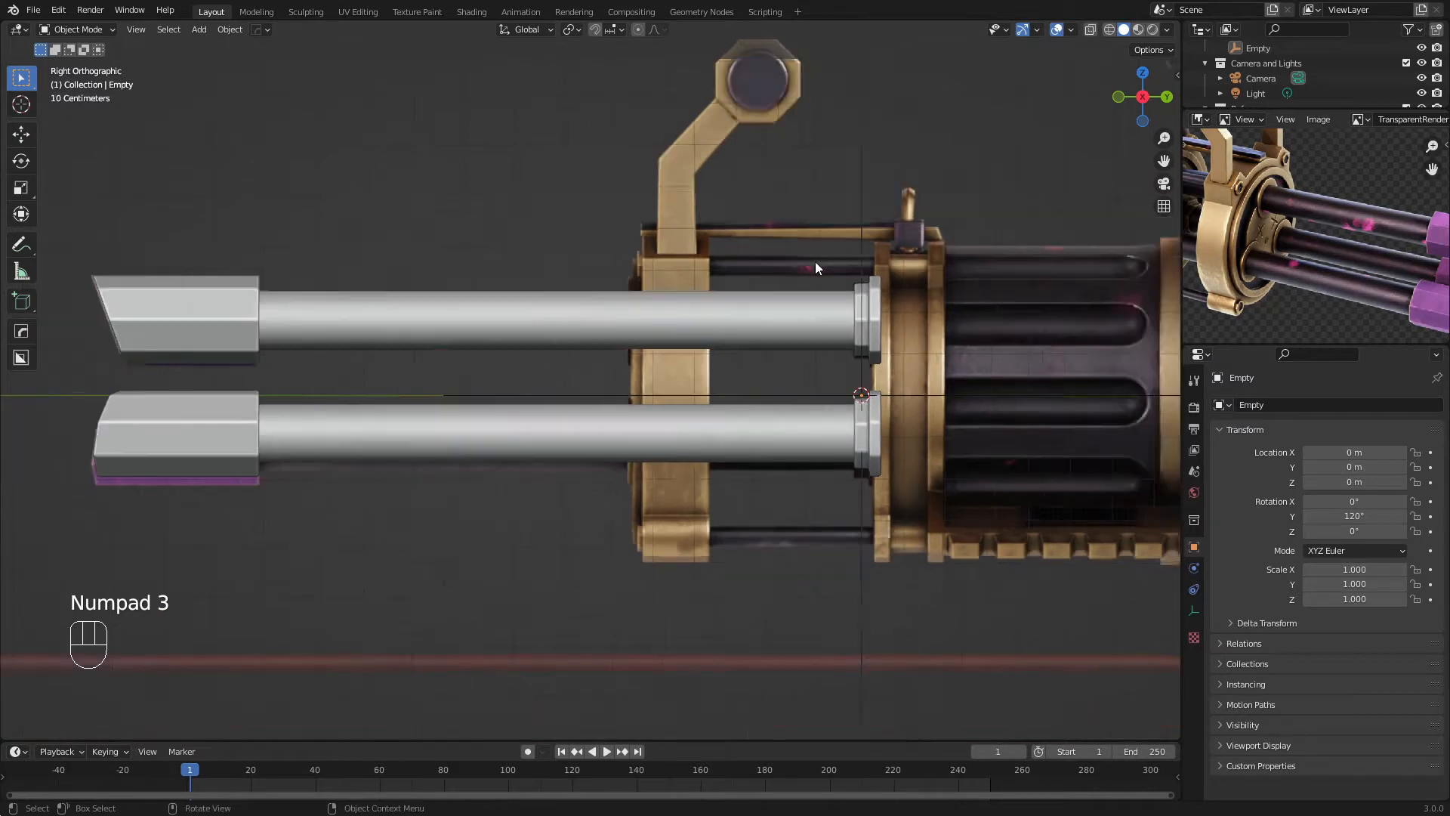
# Add a 64-vertex mesh cylinder and rotate it -90° in the side view so its axis follows the barrels
pyautogui.hotkey('shift', 'a')
pyautogui.moveTo(807, 261)
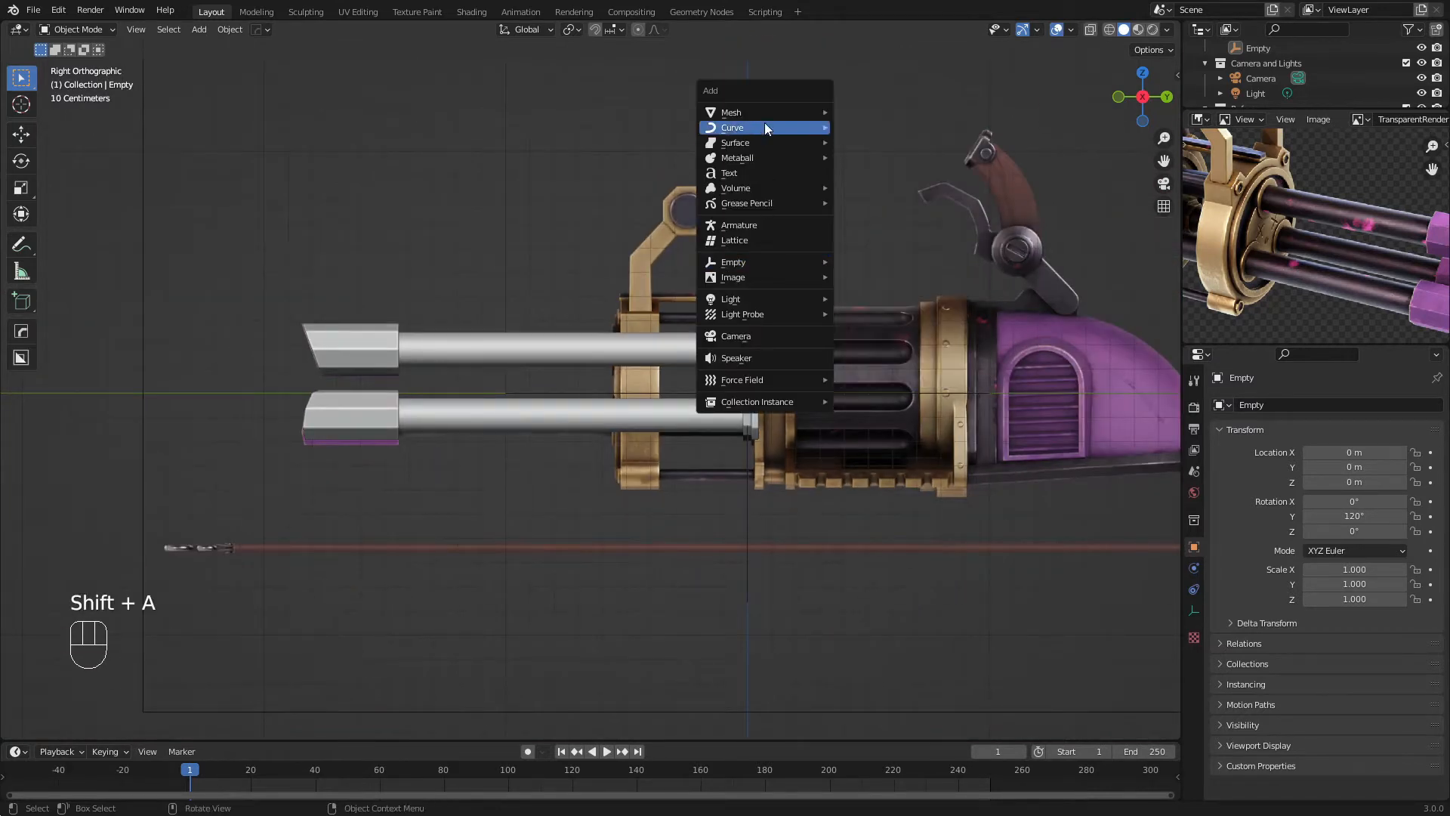
pyautogui.moveTo(800, 114)
pyautogui.click(873, 187)
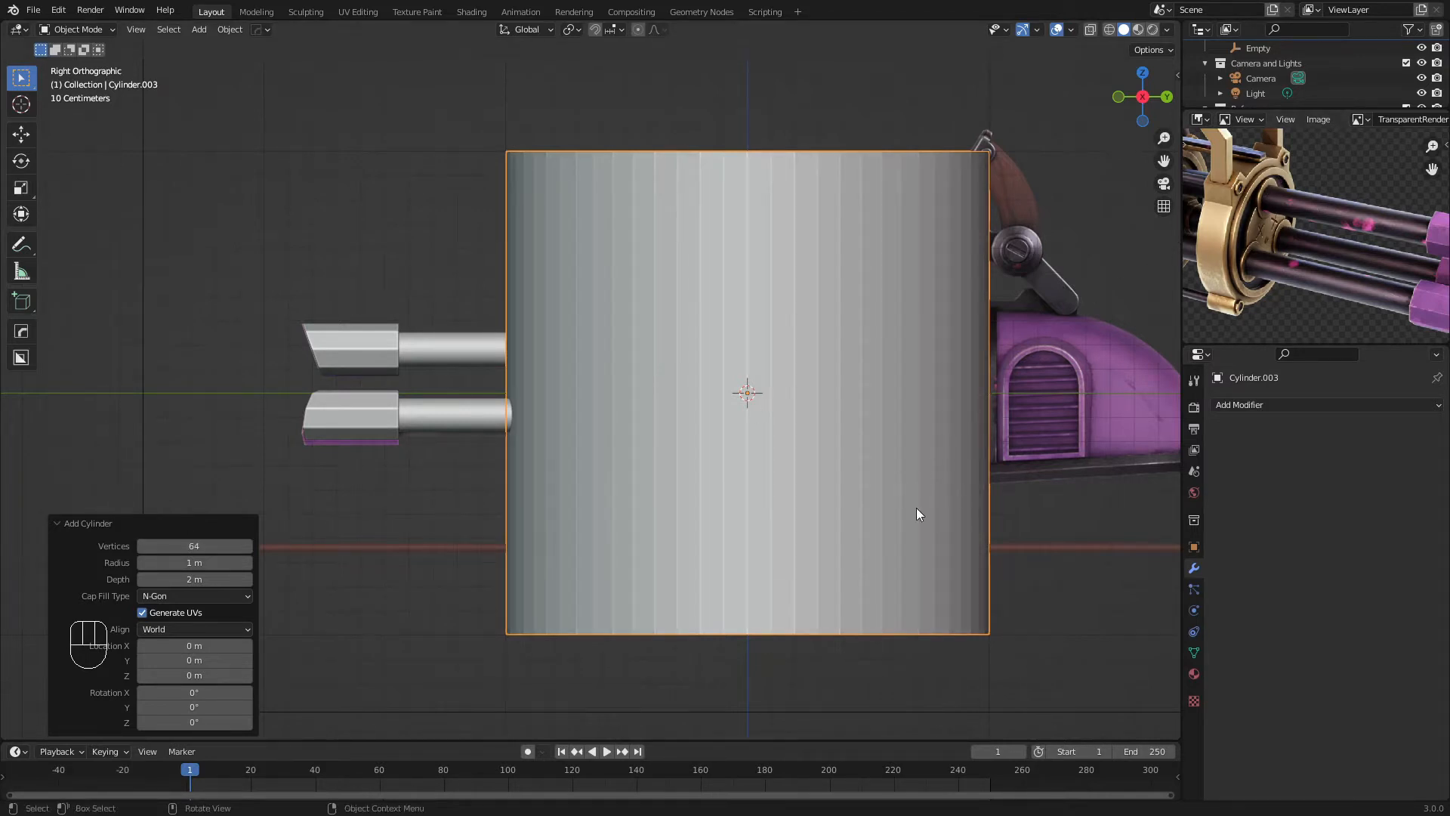
pyautogui.press('r')
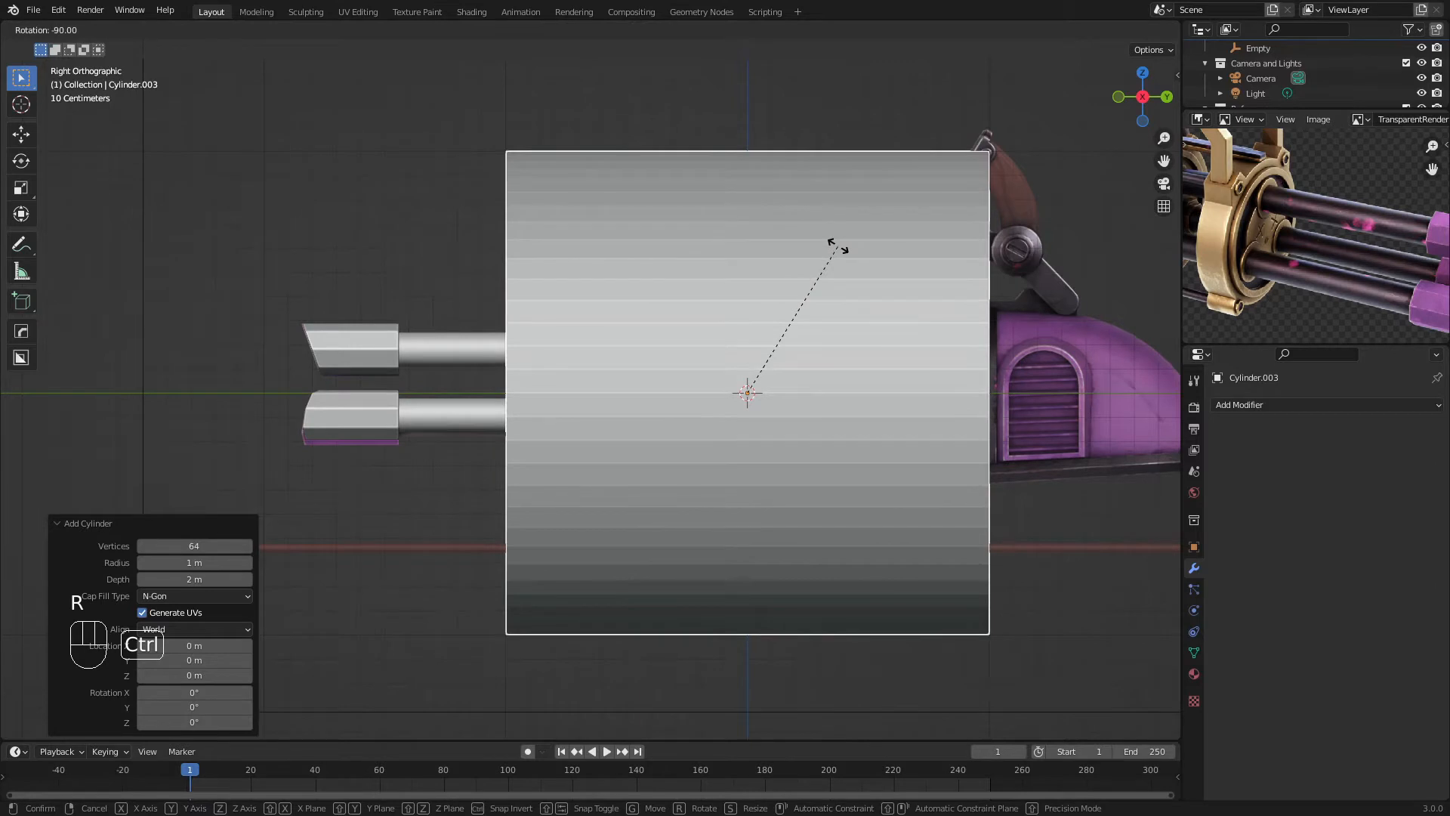
pyautogui.click(837, 245)
# Scale the cylinder down uniformly to the front gold ring's height and move it about -0.36 m along Y over that ring
pyautogui.press('s')
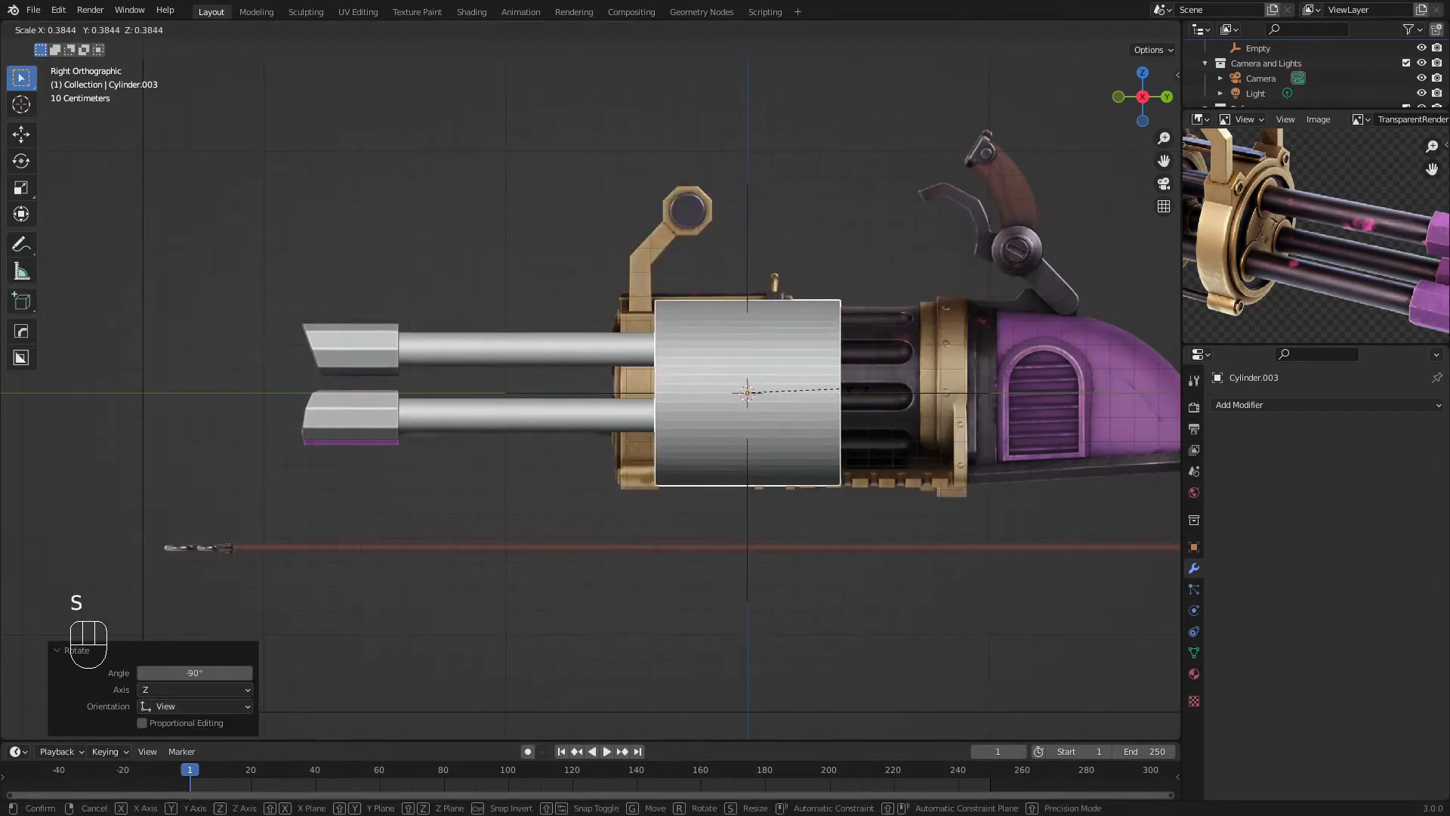
pyautogui.click(855, 393)
pyautogui.press('g')
pyautogui.middleClick(834, 390)
pyautogui.click(768, 388)
# Flatten the cylinder to about 0.207 along Y and move it about -0.084 m along Y onto the front gold ring
pyautogui.press('s')
pyautogui.press('y')
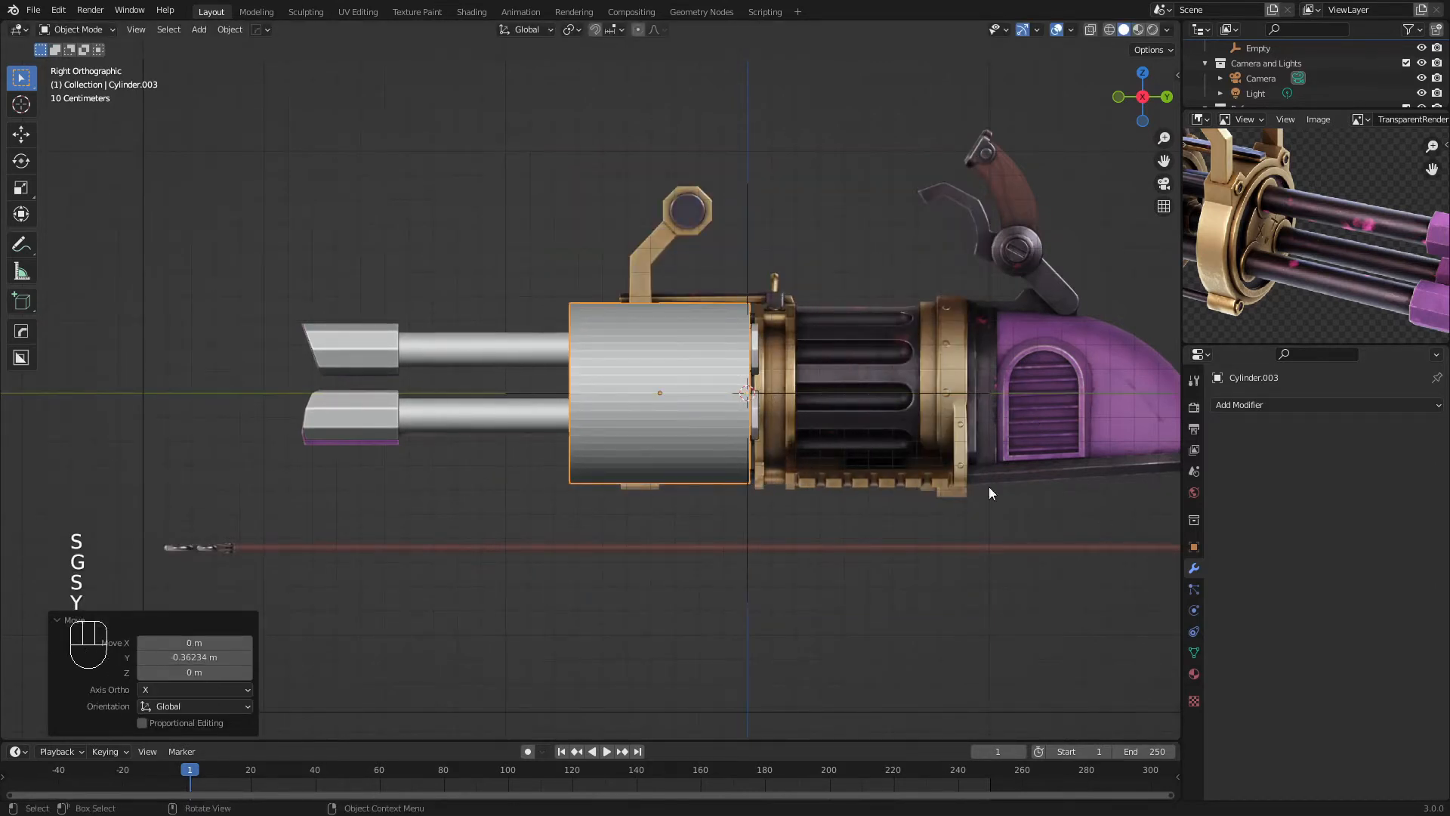
pyautogui.press('s')
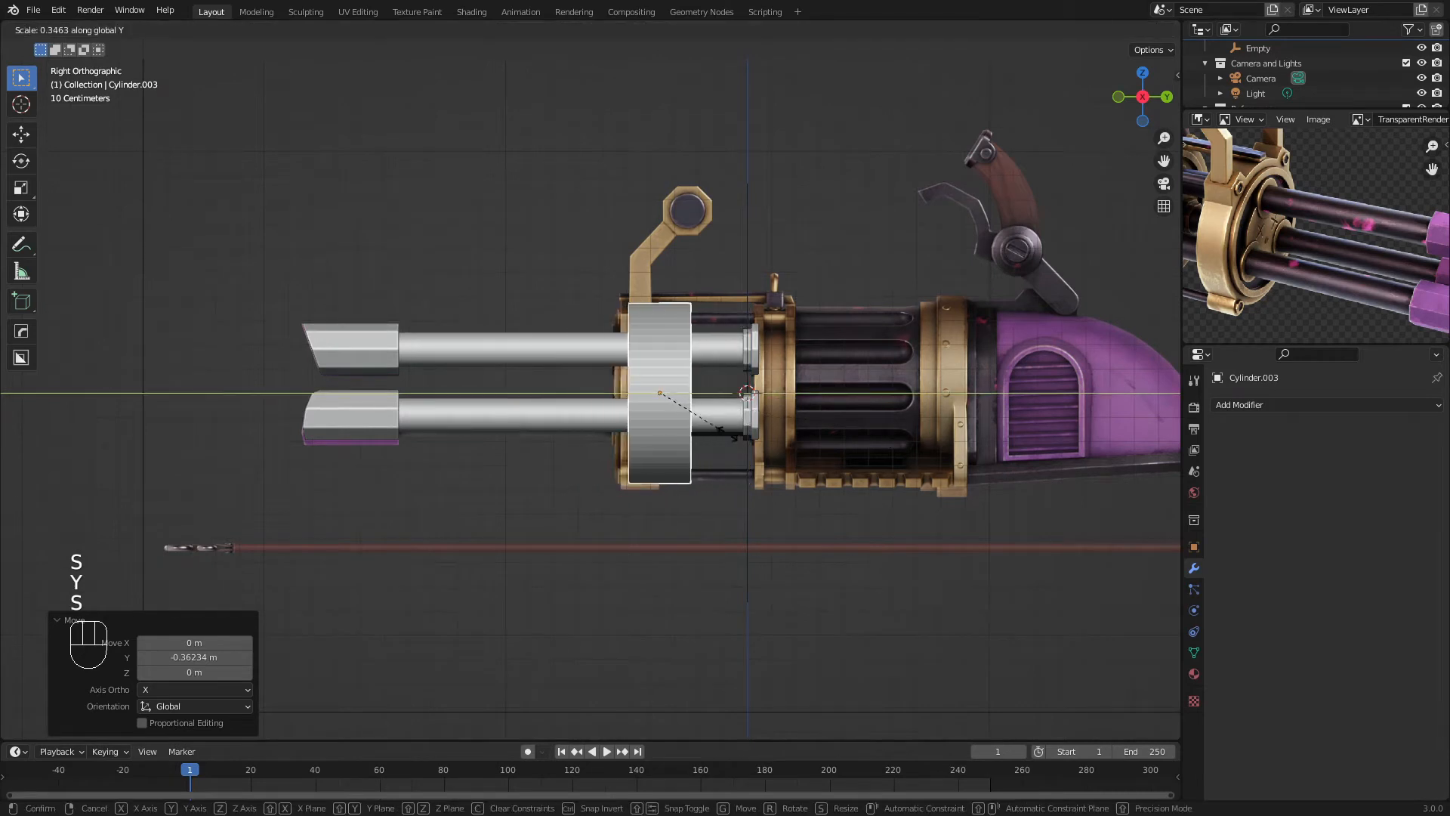
pyautogui.click(682, 427)
pyautogui.press('g')
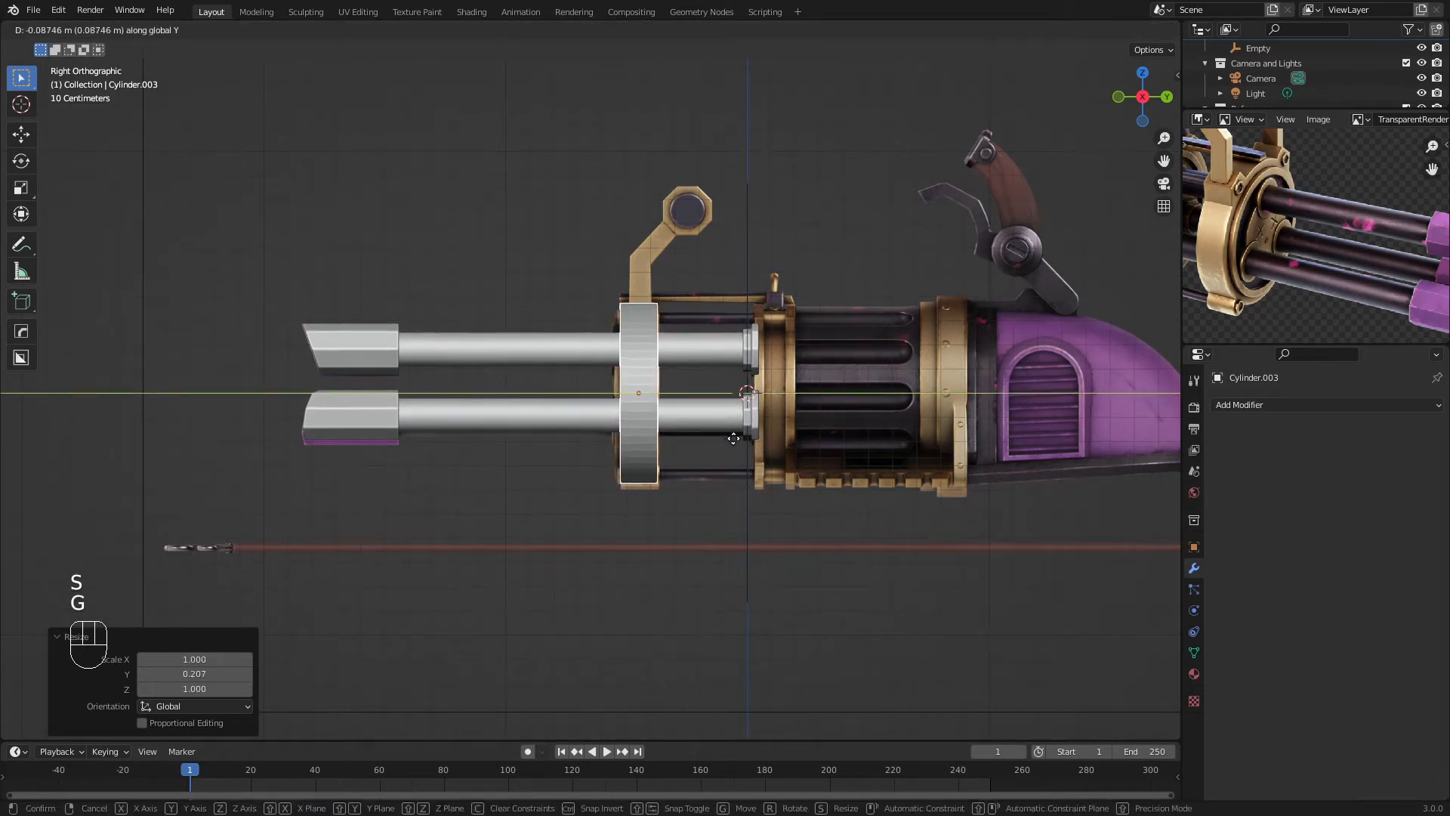
pyautogui.click(734, 437)
# Fine-tune the disk's thickness and position along Y against the reference ring in wireframe view
pyautogui.scroll(7, 694, 420)
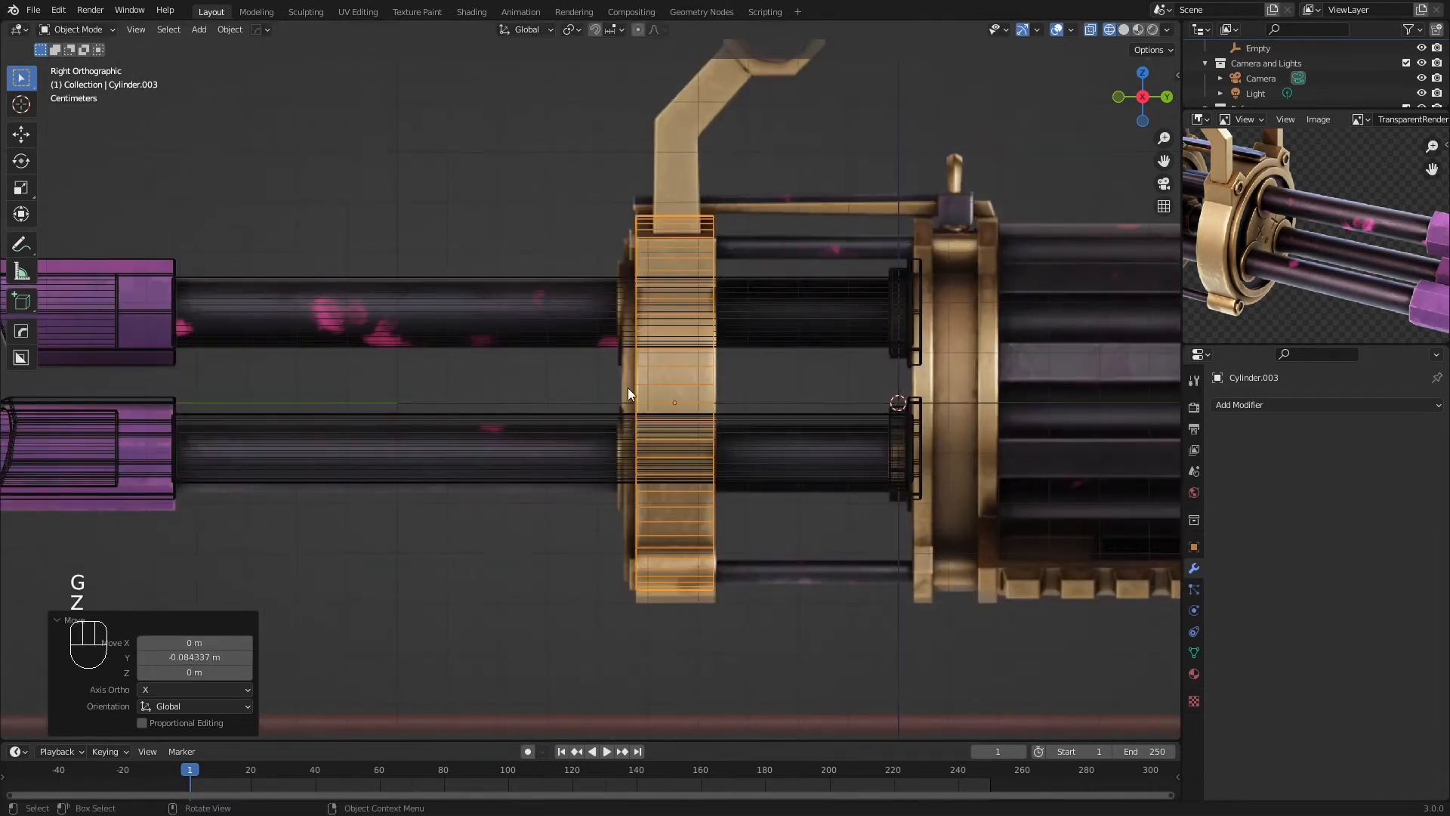
pyautogui.press('s')
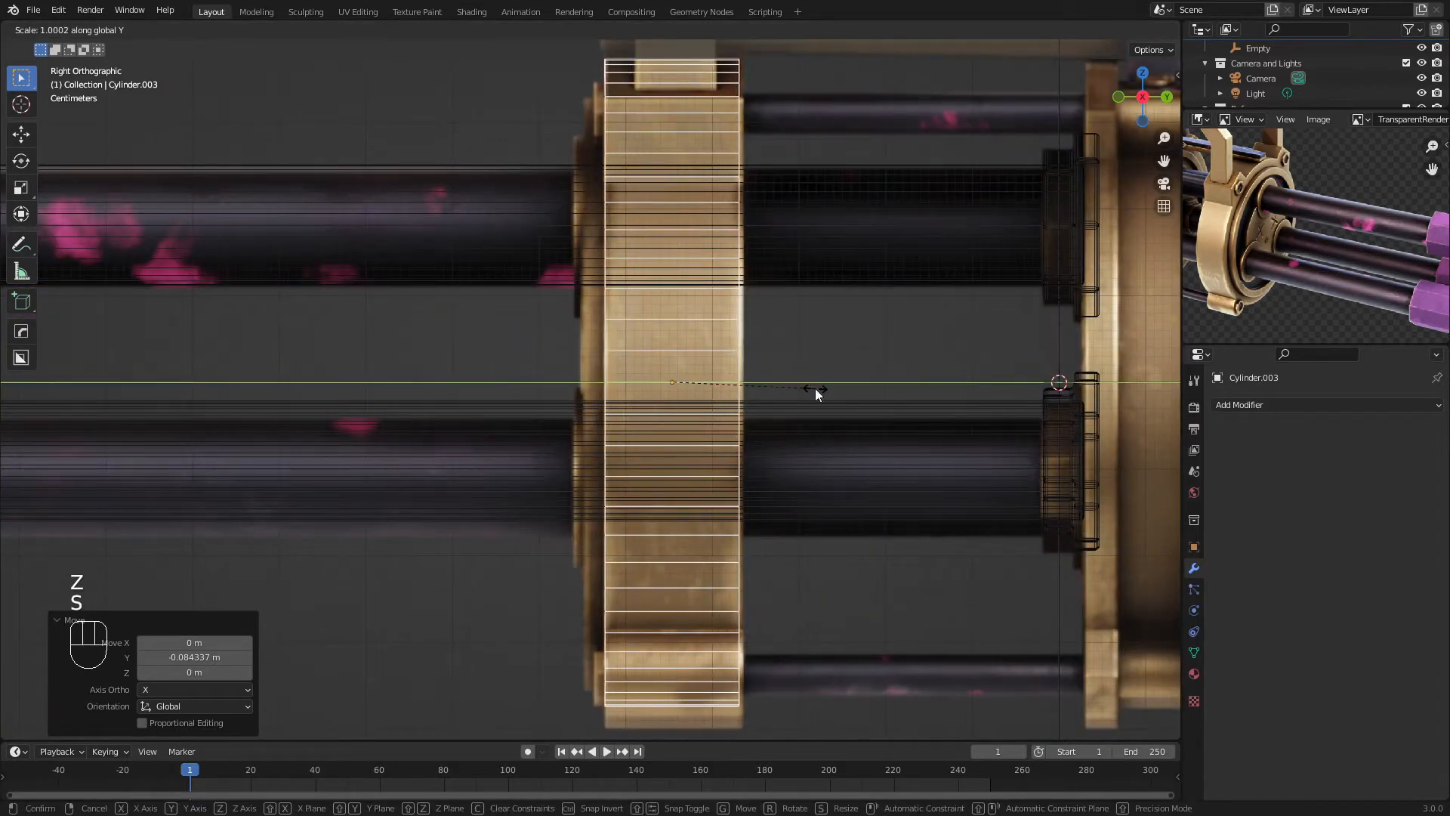
pyautogui.click(814, 388)
pyautogui.press('g')
pyautogui.click(748, 385)
pyautogui.scroll(-4, 680, 393)
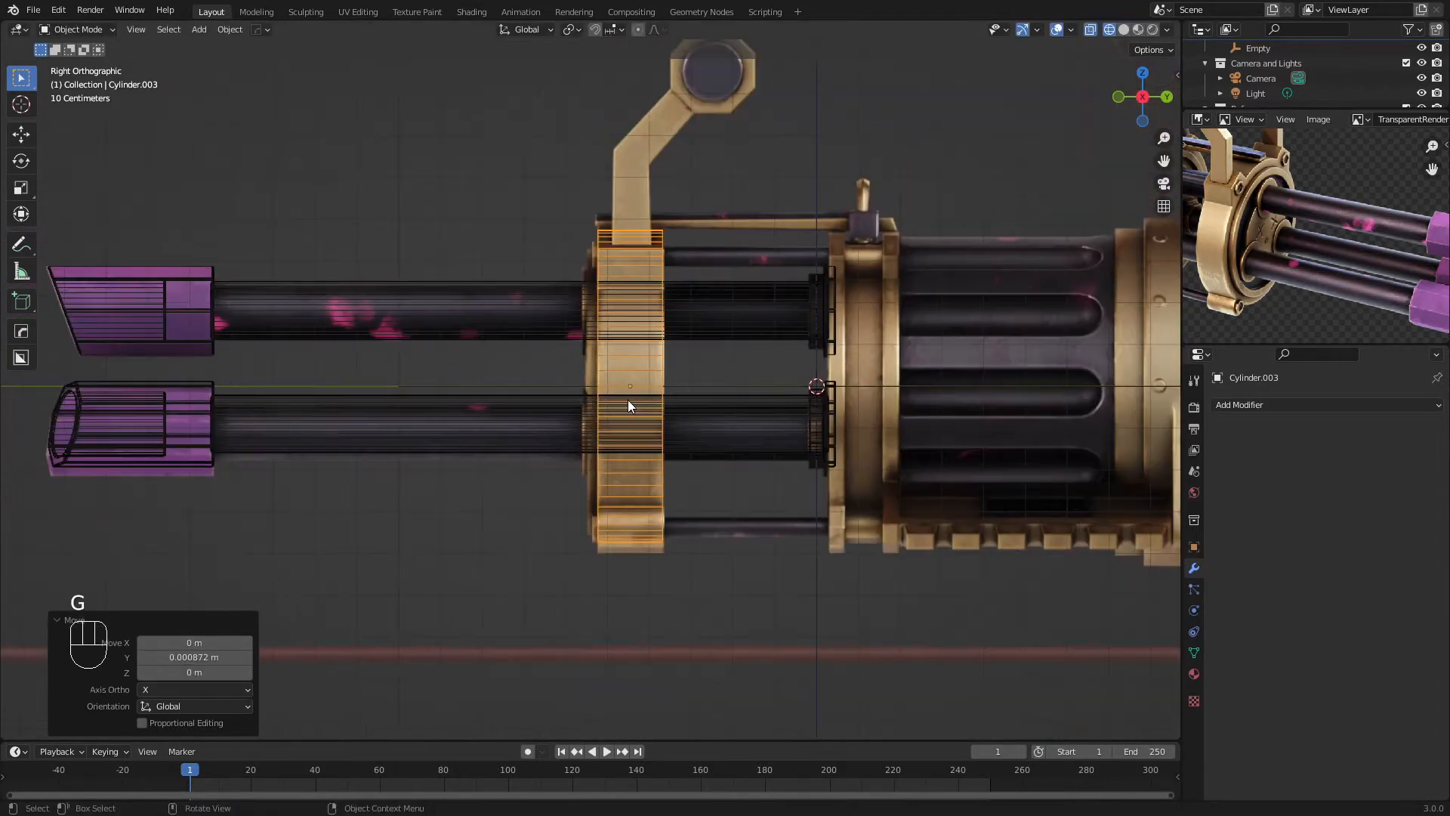
# Apply the disk's scale and return to solid shading with everything deselected
pyautogui.scroll(4, 637, 399)
pyautogui.hotkey('ctrl', 'a')
pyautogui.click(618, 411)
pyautogui.press('z')
pyautogui.moveTo(628, 325); pyautogui.dragTo(683, 356, button='middle')
pyautogui.scroll(-4, 682, 356)
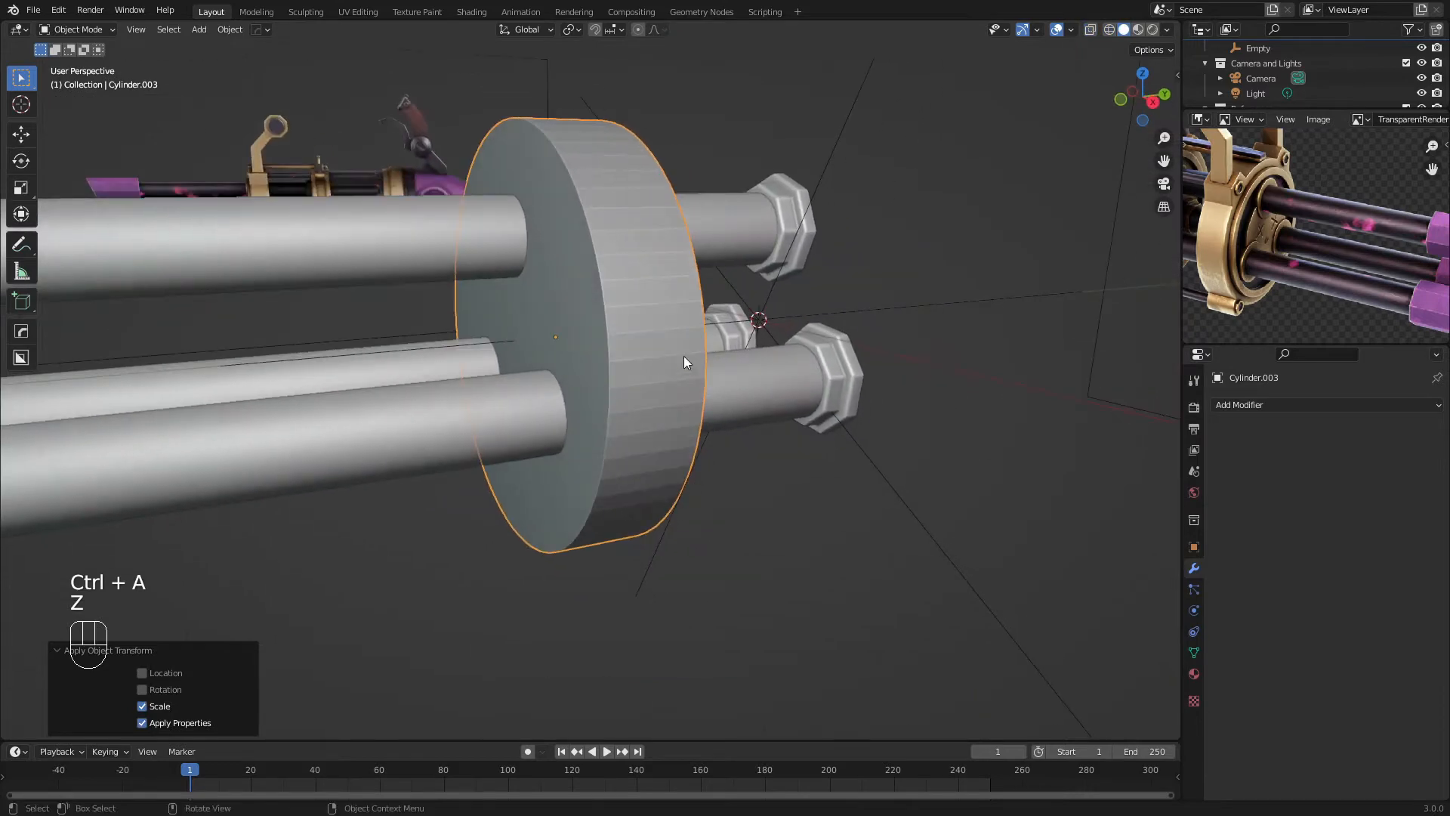
pyautogui.press('a')
pyautogui.press('a')
pyautogui.keyDown('shift'); pyautogui.moveTo(604, 307); pyautogui.dragTo(617, 347, button='middle'); pyautogui.keyUp('shift')
pyautogui.scroll(2, 616, 355)
pyautogui.moveTo(616, 370)
pyautogui.mouseDown(button='middle')
pyautogui.moveTo(622, 400)
pyautogui.moveTo(599, 396)
pyautogui.moveTo(594, 376)
pyautogui.mouseUp(button='middle')
# Select the disk's front face in face-select edit mode, keeping Select Box as the active tool
pyautogui.click(628, 391)
pyautogui.press('Tab')
pyautogui.press('3')
pyautogui.click(600, 397)
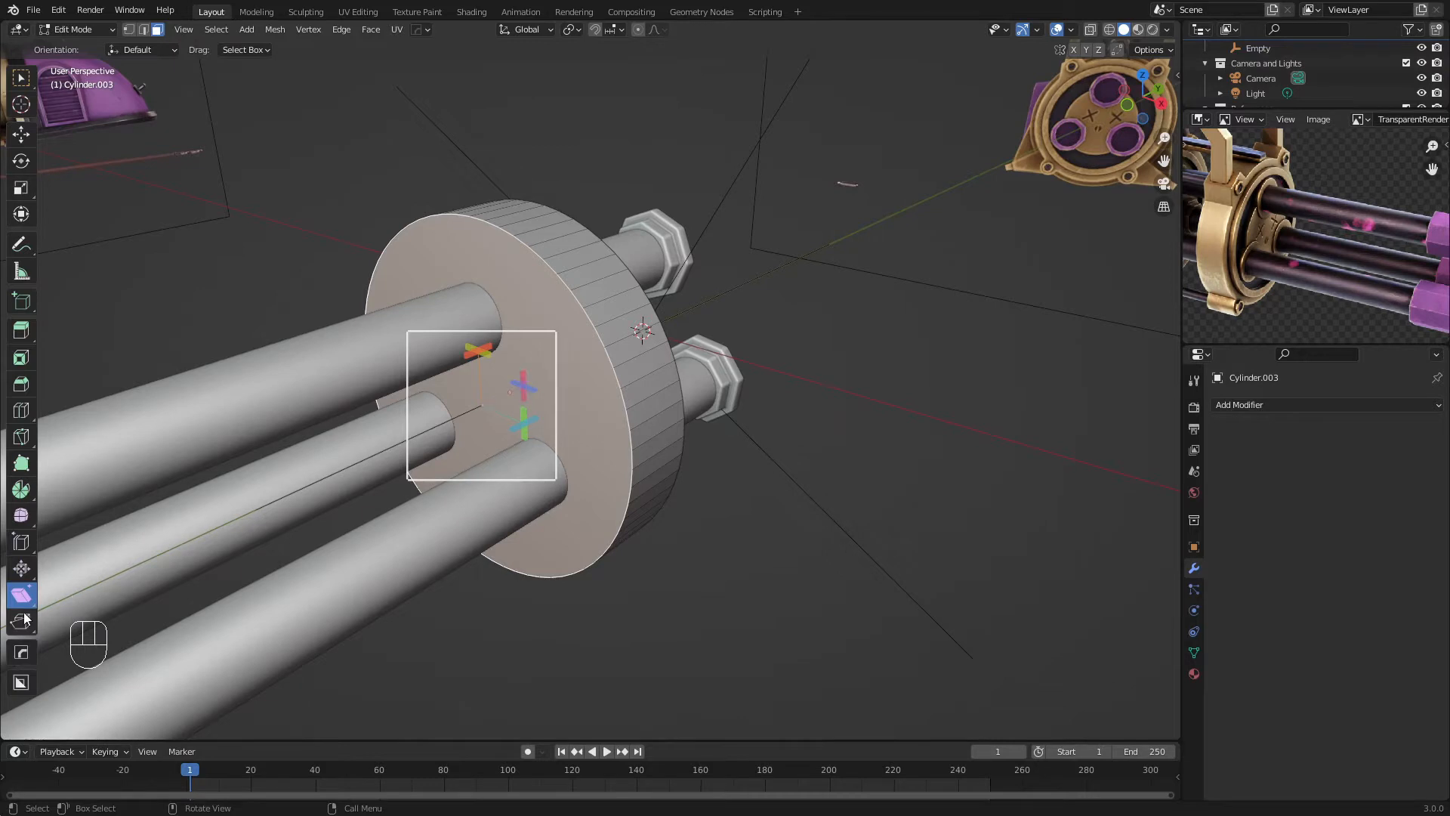
pyautogui.scroll(-3, 102, 588)
pyautogui.moveTo(105, 583); pyautogui.dragTo(60, 583, button='middle')
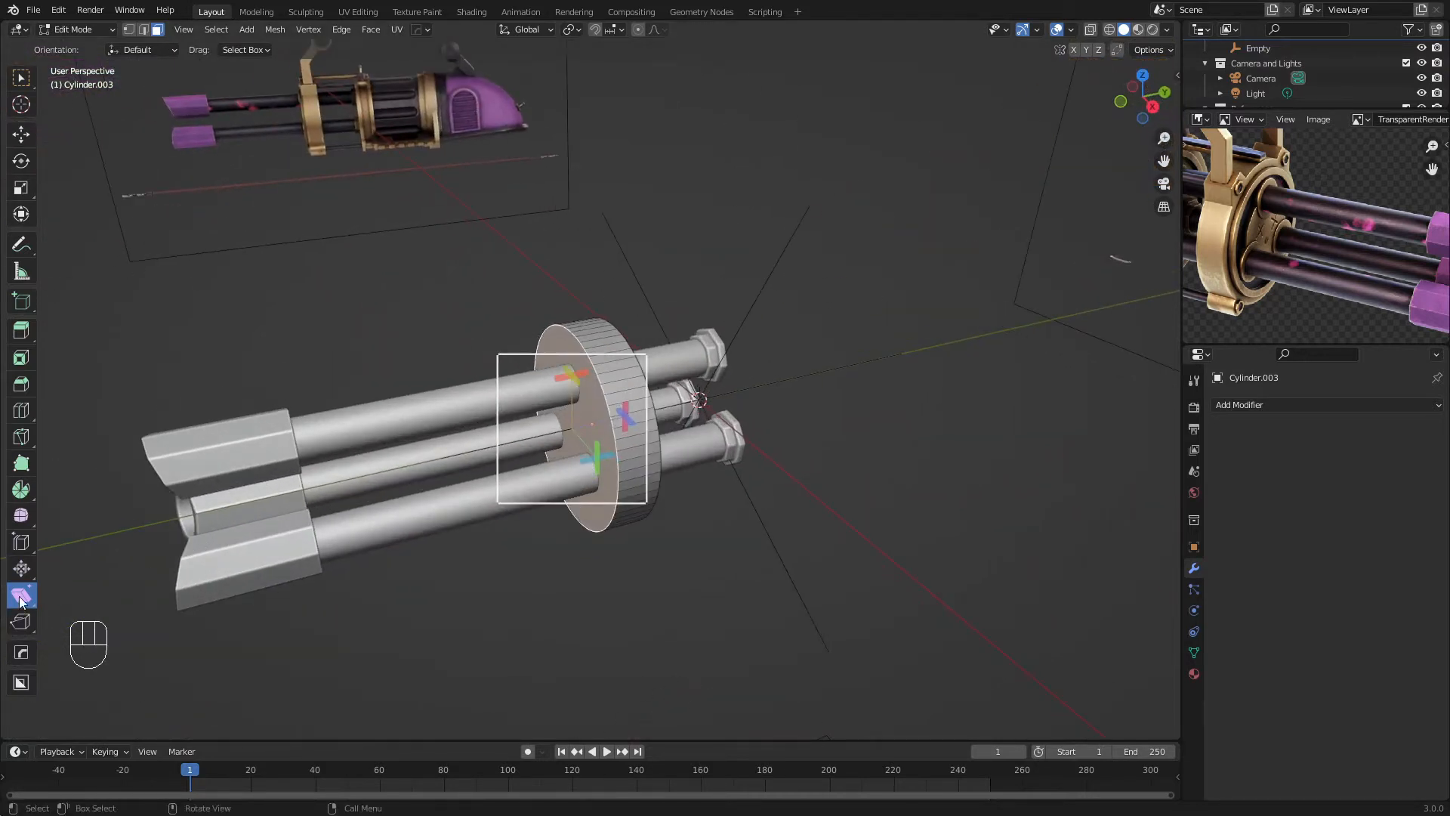
pyautogui.click(21, 78)
pyautogui.moveTo(484, 372); pyautogui.dragTo(509, 381, button='middle')
pyautogui.scroll(2, 589, 423)
pyautogui.keyDown('shift'); pyautogui.moveTo(622, 439); pyautogui.dragTo(653, 393, button='middle'); pyautogui.keyUp('shift')
pyautogui.scroll(1, 653, 394)
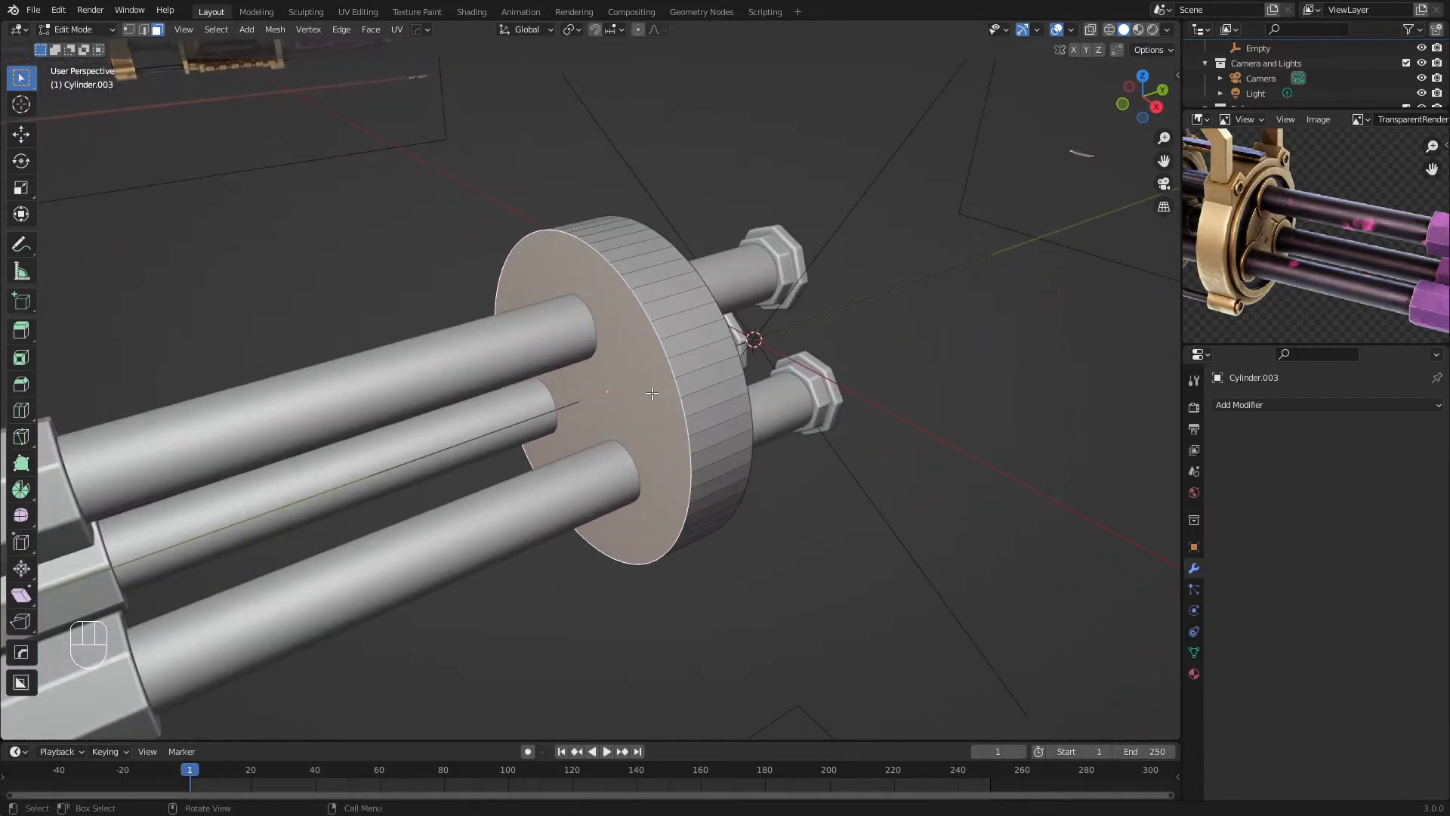
# Inset the disk's front face by about 0.038 m to match the reference rim and extrude it about 0.036 m inward
pyautogui.press('KP_1')
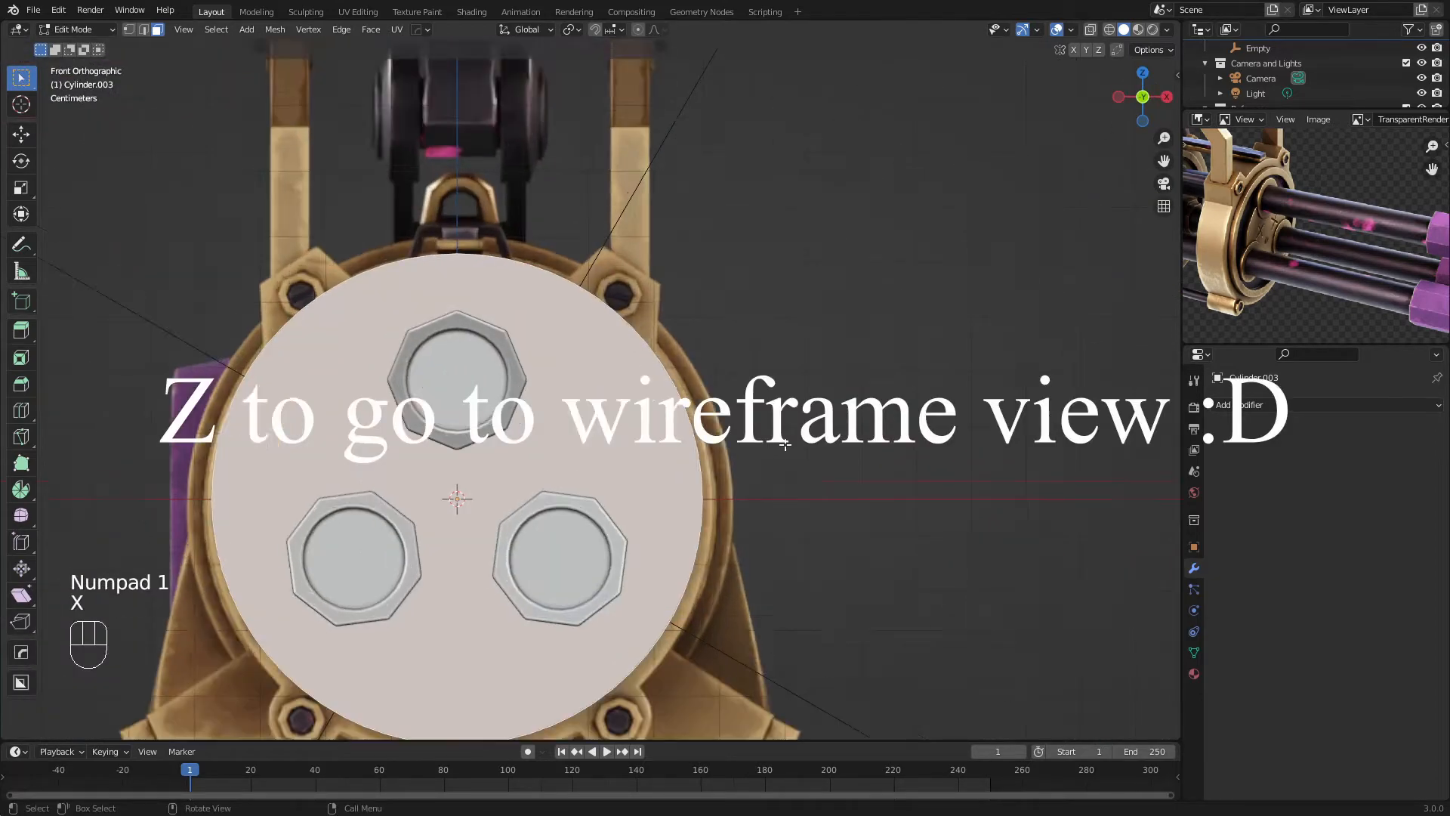
pyautogui.press('z')
pyautogui.scroll(2, 793, 458)
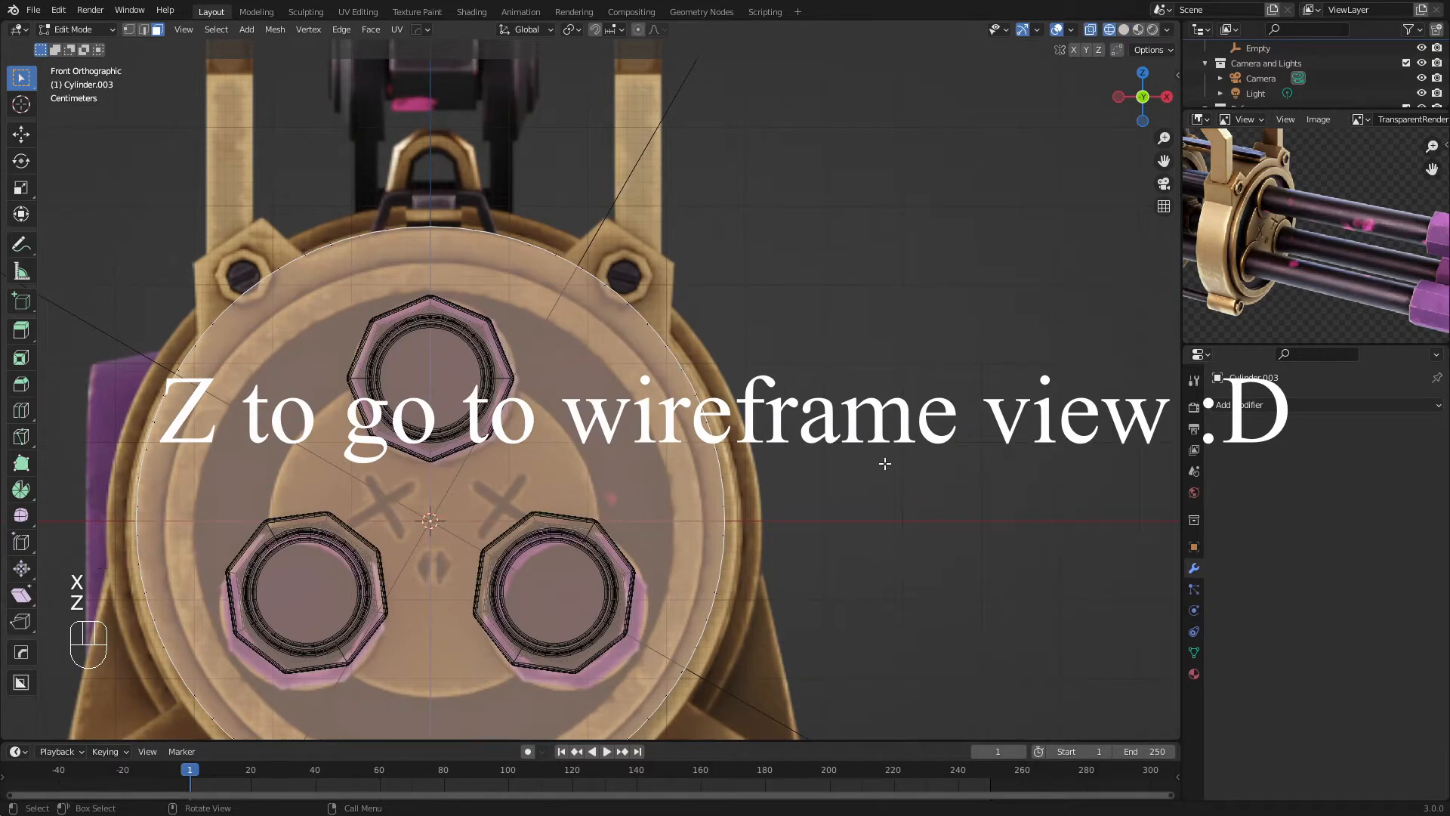
pyautogui.press('i')
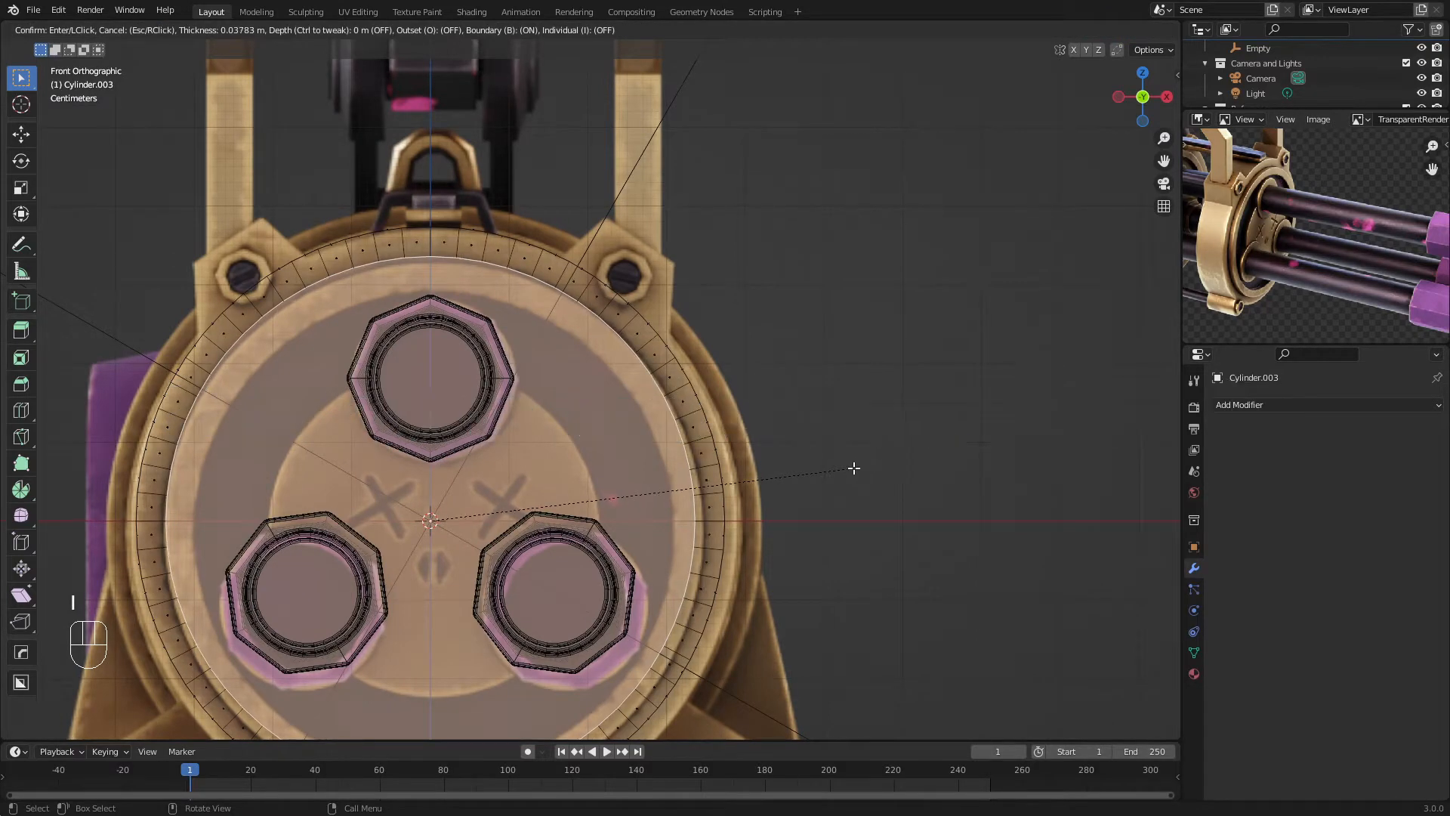
pyautogui.click(850, 467)
pyautogui.moveTo(850, 466)
pyautogui.mouseDown(button='middle')
pyautogui.moveTo(509, 415)
pyautogui.moveTo(562, 437)
pyautogui.mouseUp(button='middle')
pyautogui.press('z')
pyautogui.press('e')
pyautogui.click(500, 440)
# Duplicate the recessed face in place, separate the copy into its own object and select that object
pyautogui.hotkey('shift', 'd')
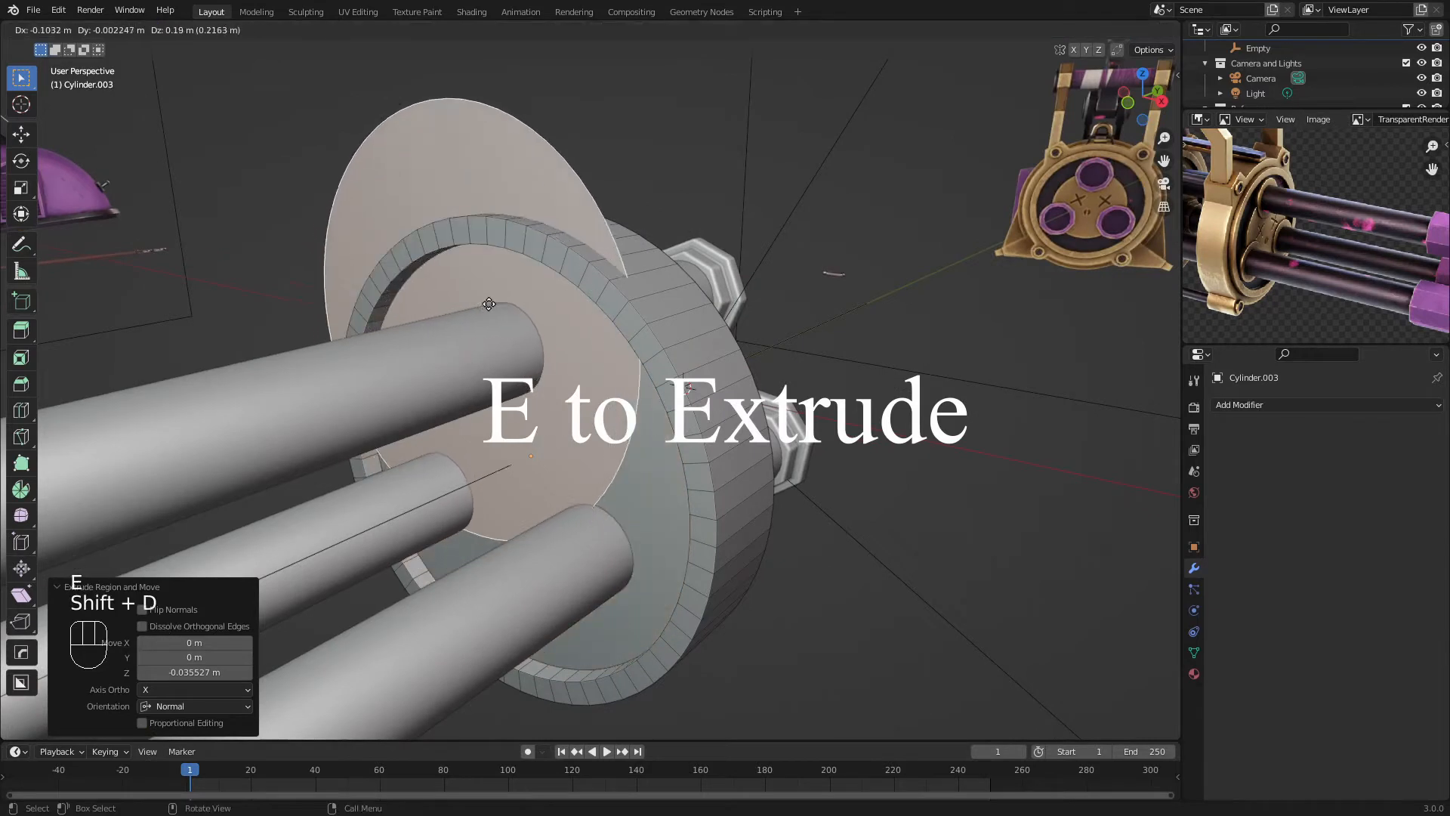
pyautogui.rightClick(736, 259)
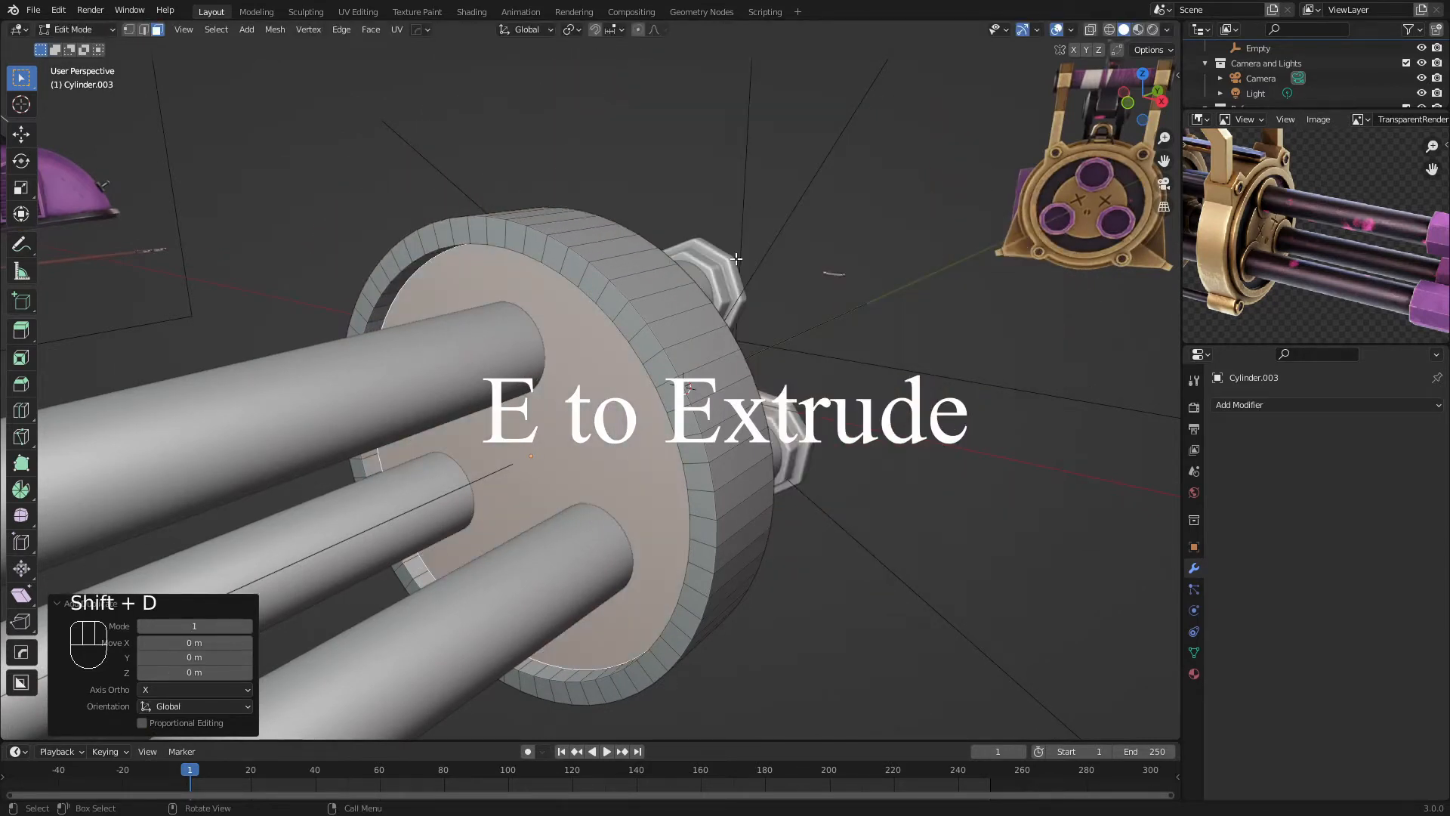
pyautogui.press('p')
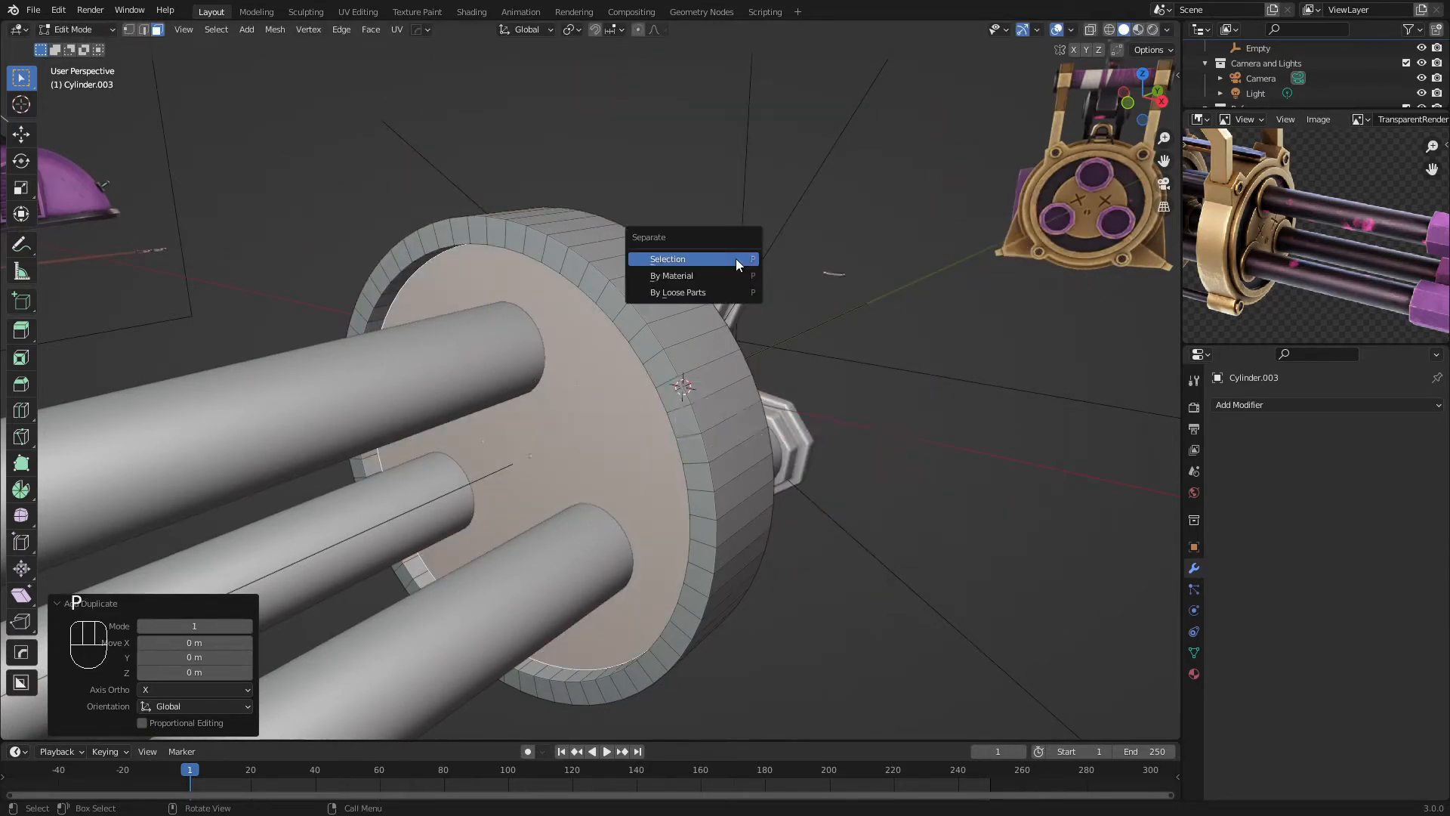
pyautogui.click(736, 258)
pyautogui.press('Tab')
pyautogui.click(598, 374)
pyautogui.press('g')
pyautogui.rightClick(556, 400)
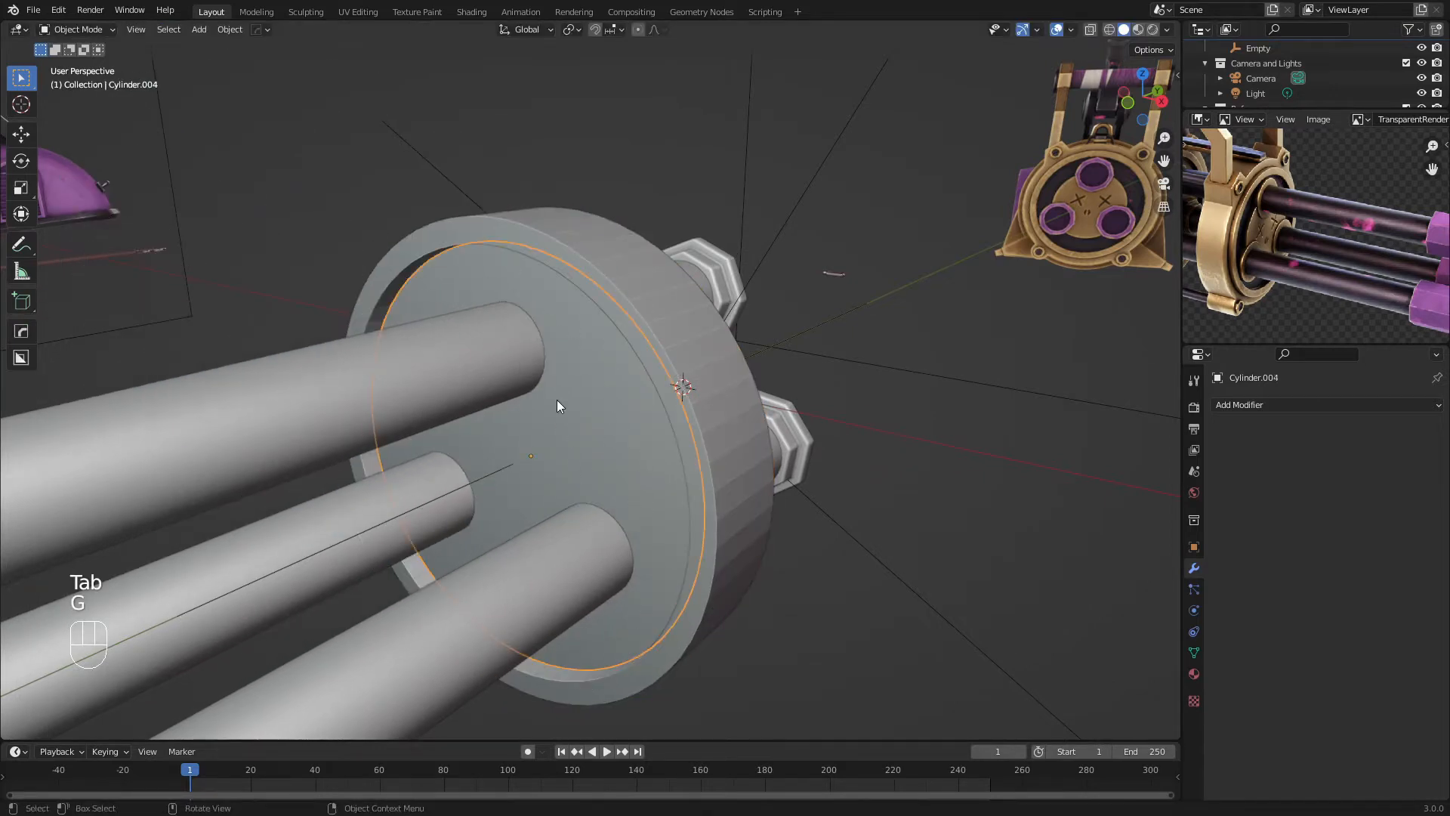
# Extrude the separated face forward by about 0.04 m towards the barrel muzzles, following the side reference
pyautogui.press('Tab')
pyautogui.scroll(-3, 556, 400)
pyautogui.press('a')
pyautogui.press('KP_3')
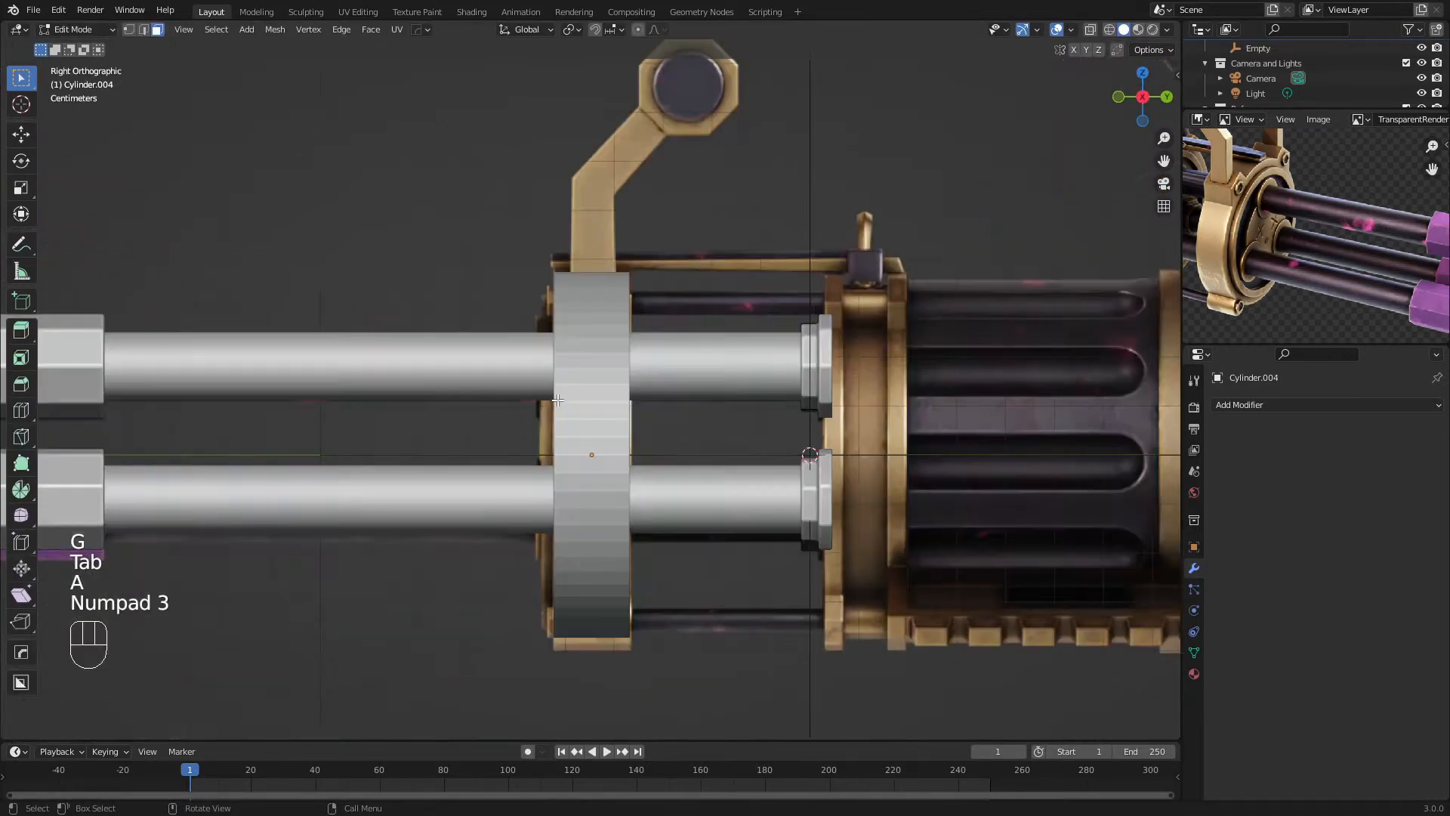
pyautogui.press('z')
pyautogui.scroll(3, 568, 399)
pyautogui.press('e')
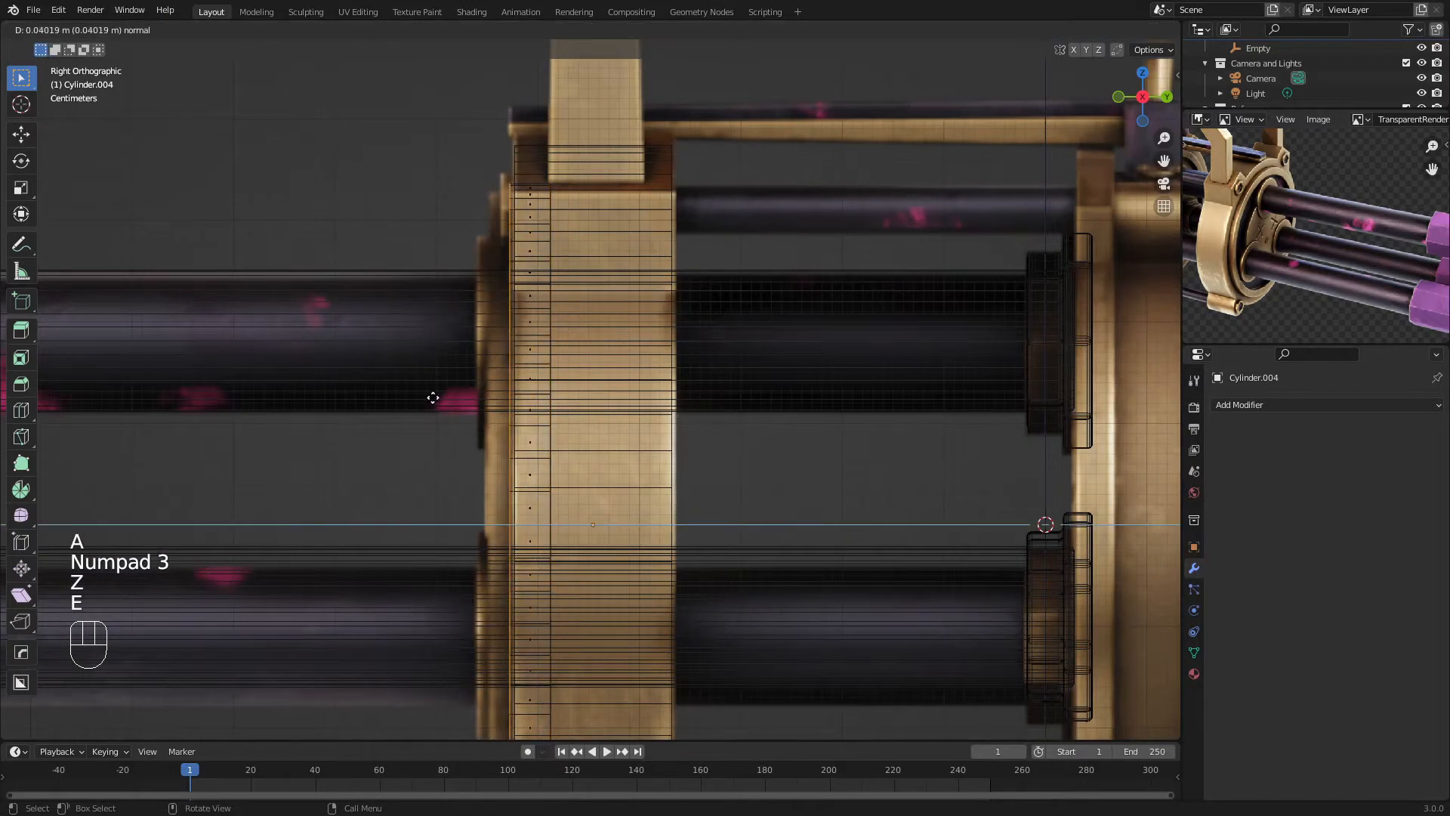
pyautogui.click(412, 405)
# Select the inner disk's front face and inset it by about 0.035 m to match the front reference
pyautogui.press('z')
pyautogui.moveTo(567, 346); pyautogui.dragTo(689, 386, button='middle')
pyautogui.press('3')
pyautogui.click(510, 420)
pyautogui.scroll(-1, 567, 417)
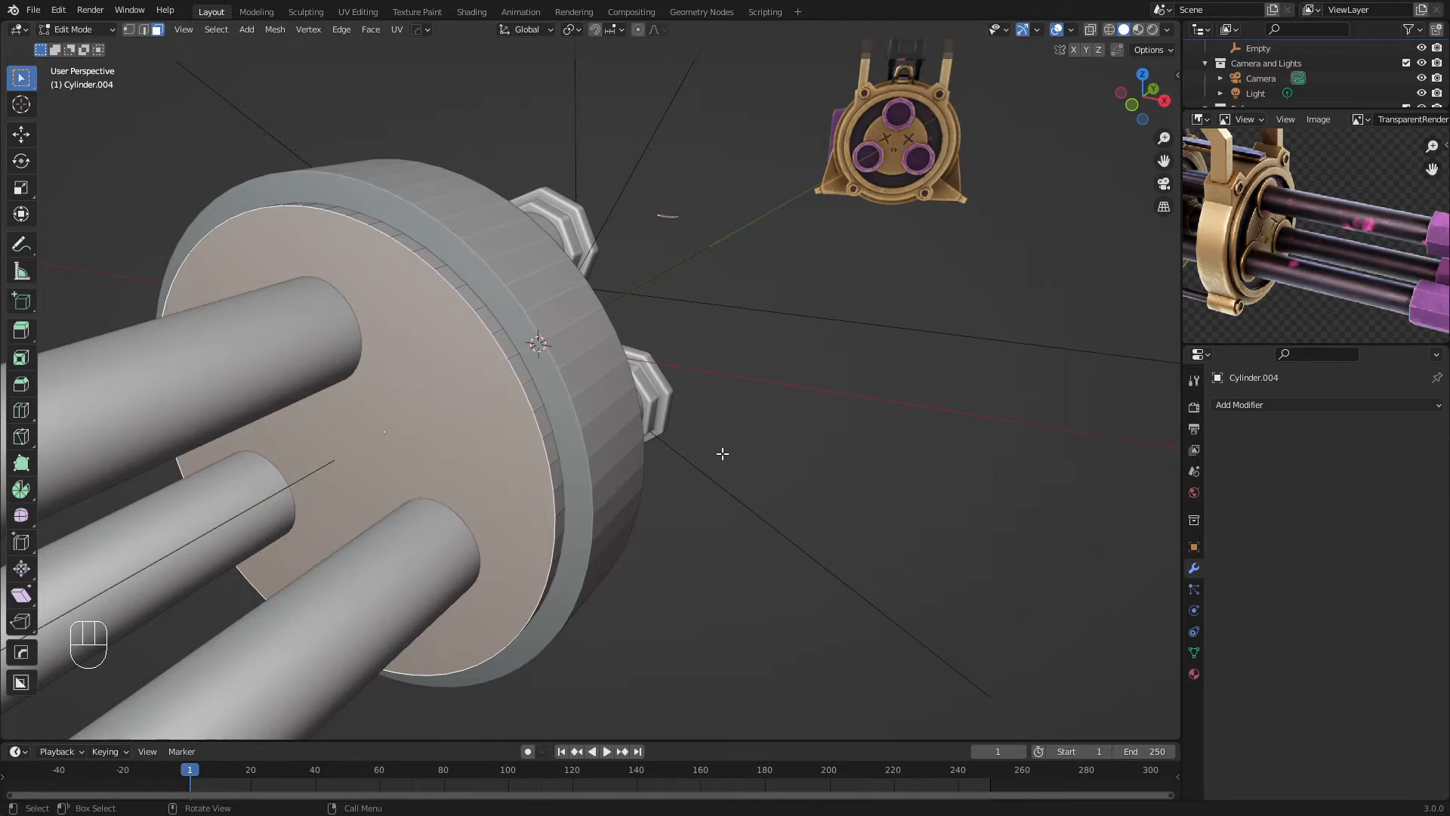
pyautogui.press('KP_1')
pyautogui.press('z')
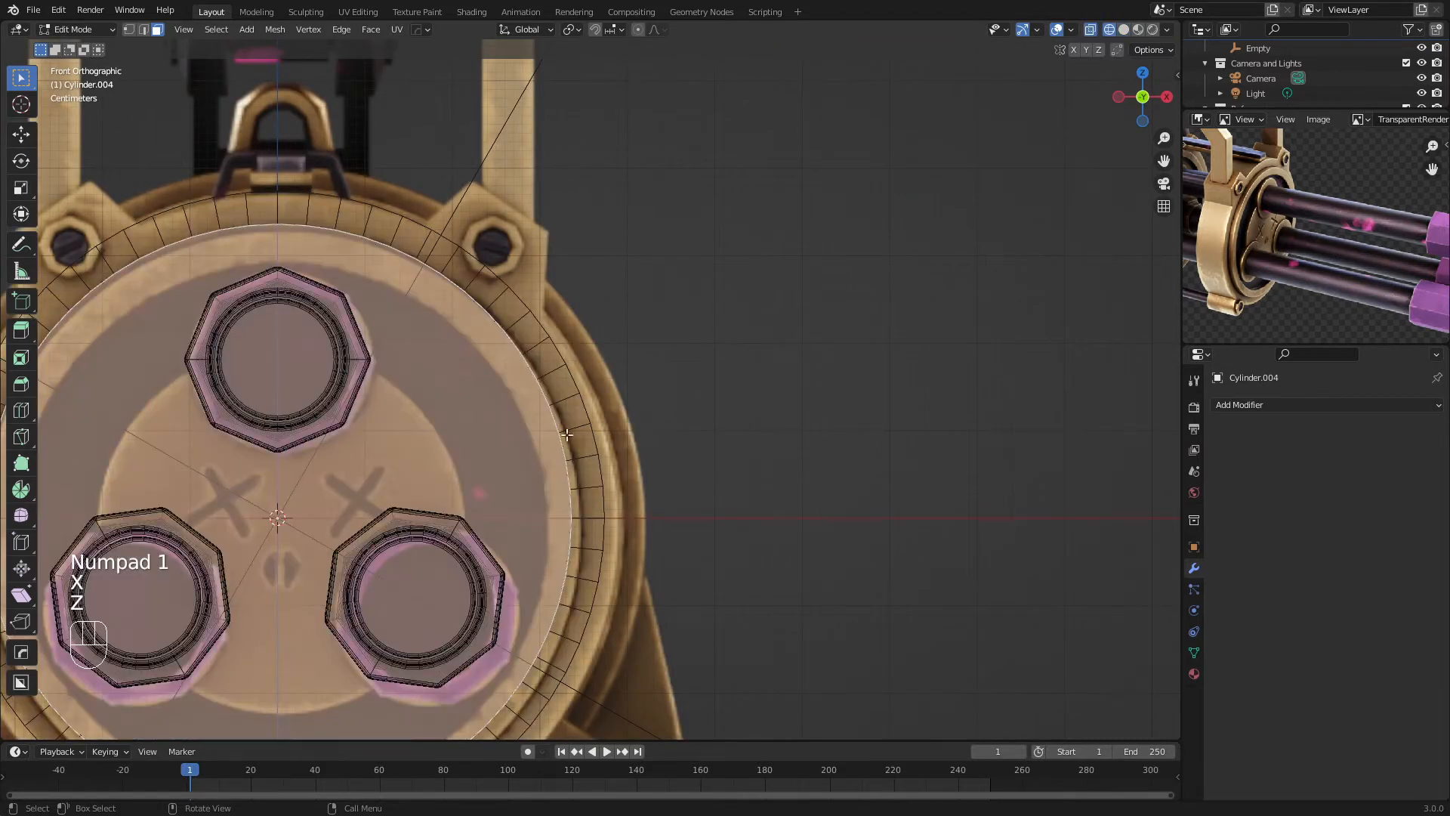
pyautogui.press('i')
pyautogui.click(790, 470)
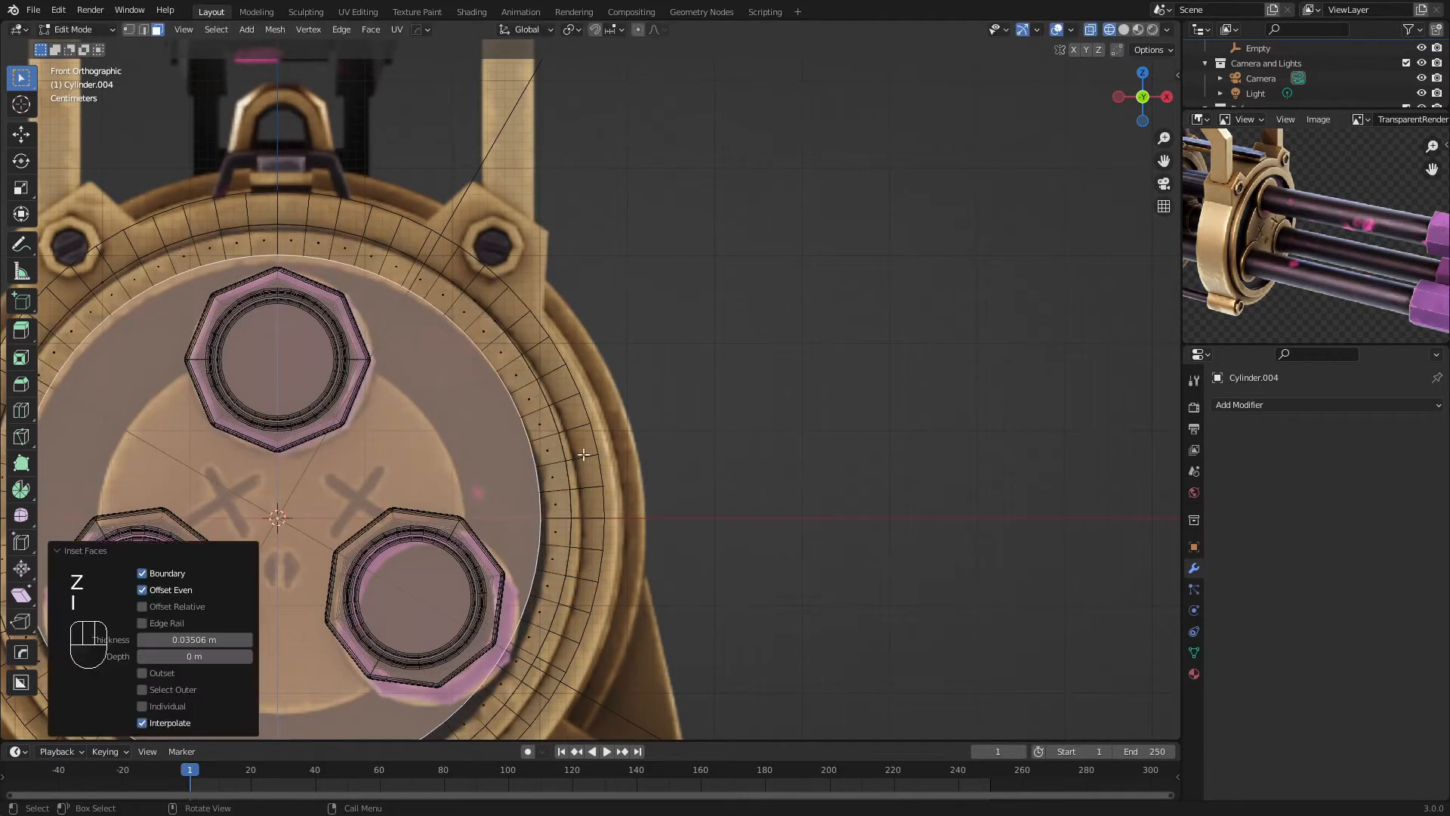
# Extrude the inset face inward to form a recess in the inner disk, and return to object mode with nothing selected
pyautogui.moveTo(790, 469); pyautogui.dragTo(252, 475, button='middle')
pyautogui.press('e')
pyautogui.click(311, 471)
pyautogui.press('z')
pyautogui.moveTo(400, 444); pyautogui.dragTo(476, 461, button='middle')
pyautogui.press('Tab')
pyautogui.press('a')
pyautogui.press('a')
pyautogui.scroll(-5, 474, 453)
pyautogui.moveTo(404, 393); pyautogui.dragTo(522, 388, button='middle')
pyautogui.keyDown('shift'); pyautogui.moveTo(366, 424); pyautogui.dragTo(494, 419, button='middle'); pyautogui.keyUp('shift')
pyautogui.scroll(2, 517, 414)
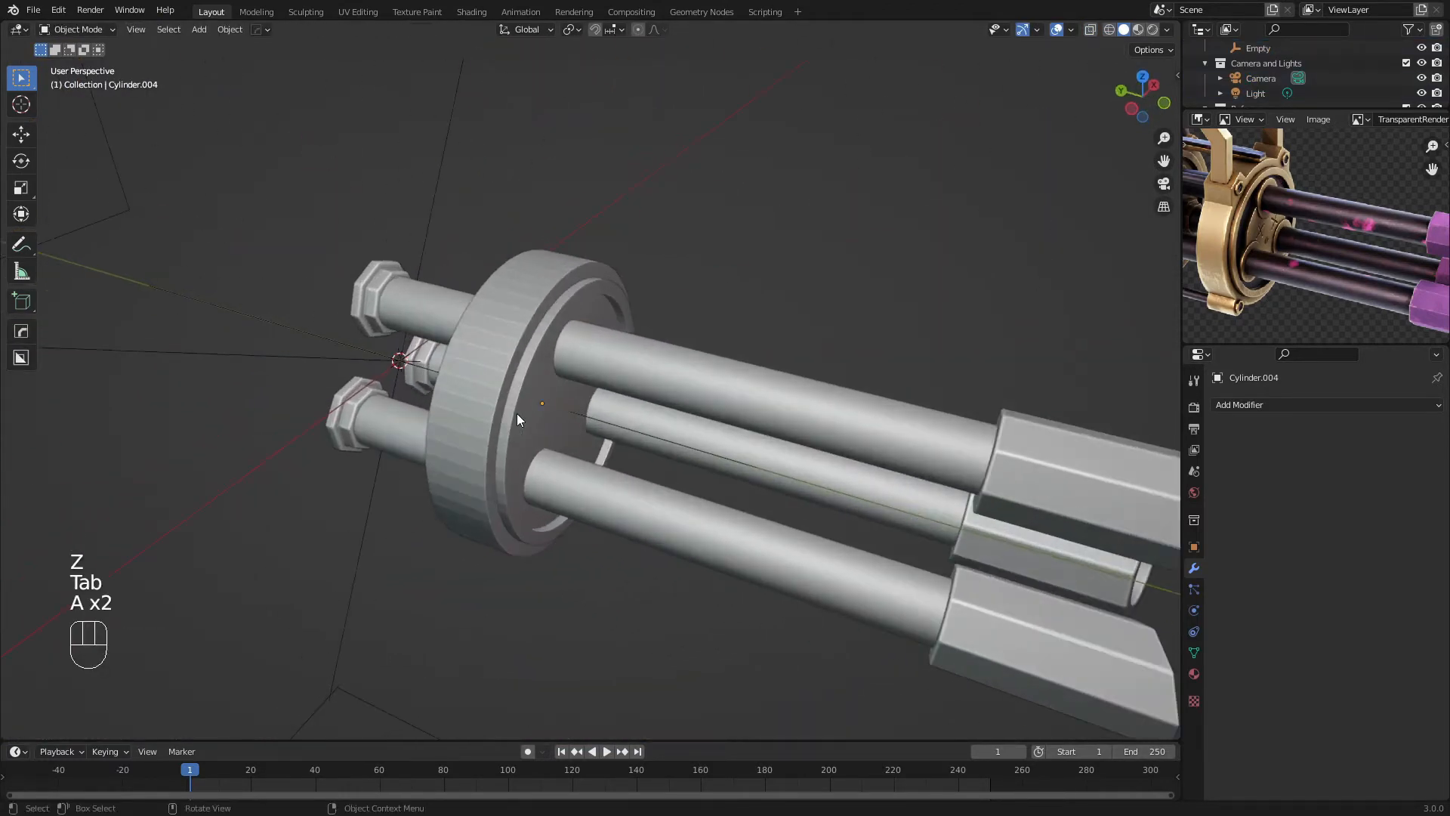
pyautogui.click(518, 414)
pyautogui.keyDown('shift'); pyautogui.click(476, 396); pyautogui.keyUp('shift')
pyautogui.keyDown('shift'); pyautogui.click(365, 283); pyautogui.keyUp('shift')
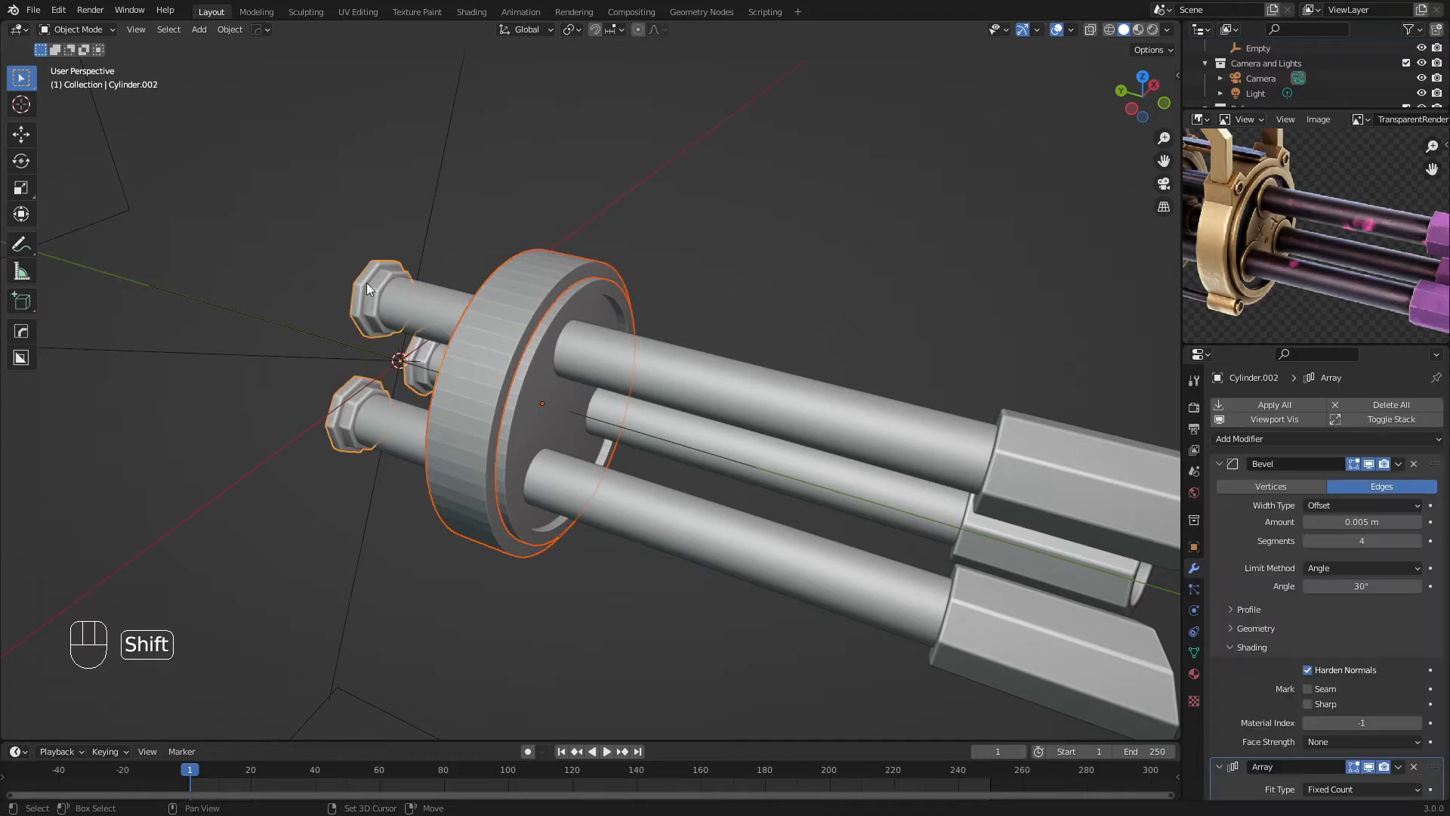
pyautogui.hotkey('ctrl', 'l')
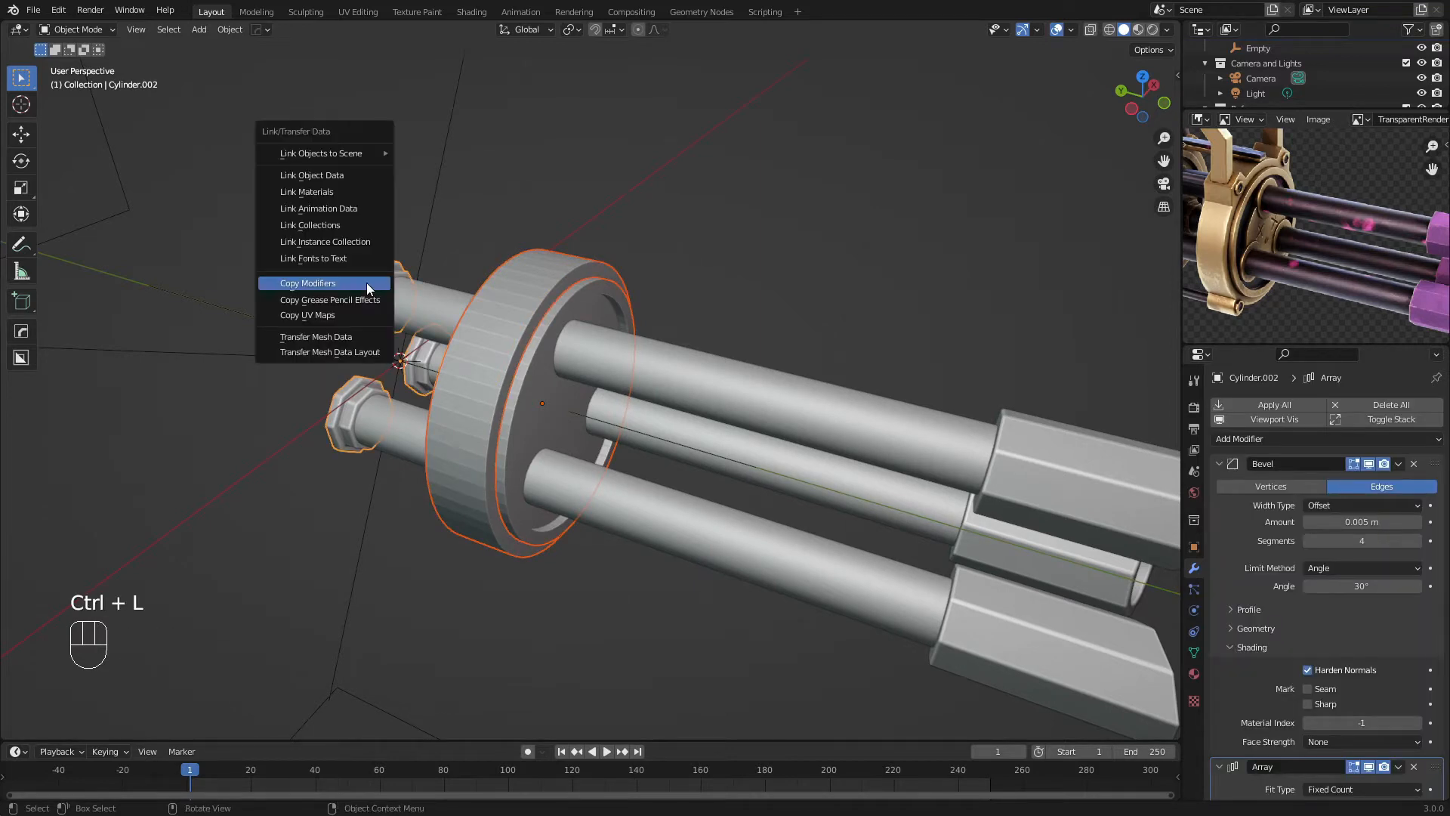
# Copy the modifiers from the octagonal barrel-end nuts to the inner disk and the outer ring
pyautogui.click(522, 370)
pyautogui.keyDown('shift'); pyautogui.click(476, 350); pyautogui.keyUp('shift')
pyautogui.keyDown('shift'); pyautogui.click(373, 293); pyautogui.keyUp('shift')
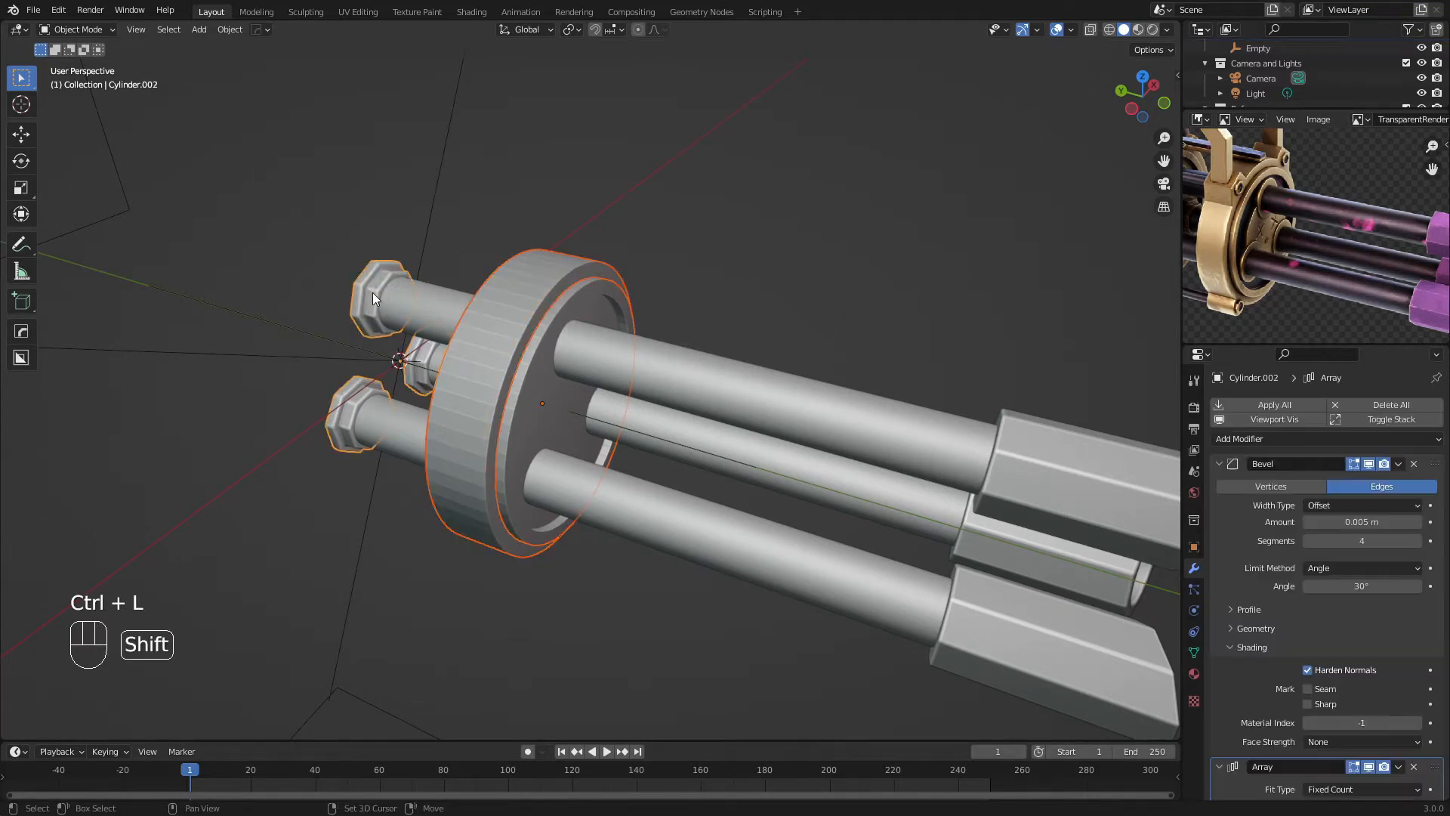
pyautogui.hotkey('ctrl', 'l')
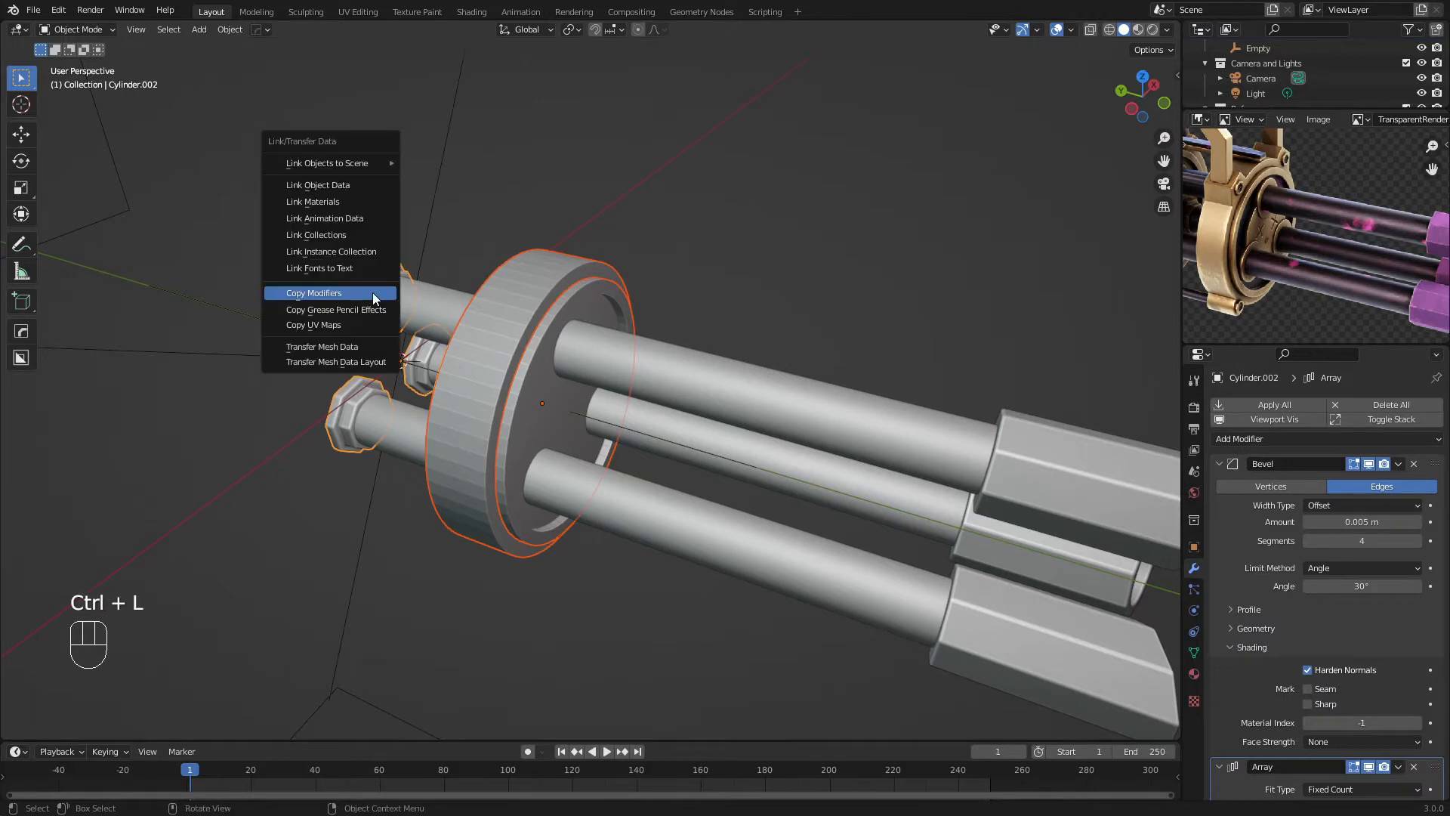
pyautogui.click(373, 292)
# Remove the Array modifier from the outer ring and from the inner disk
pyautogui.click(488, 365)
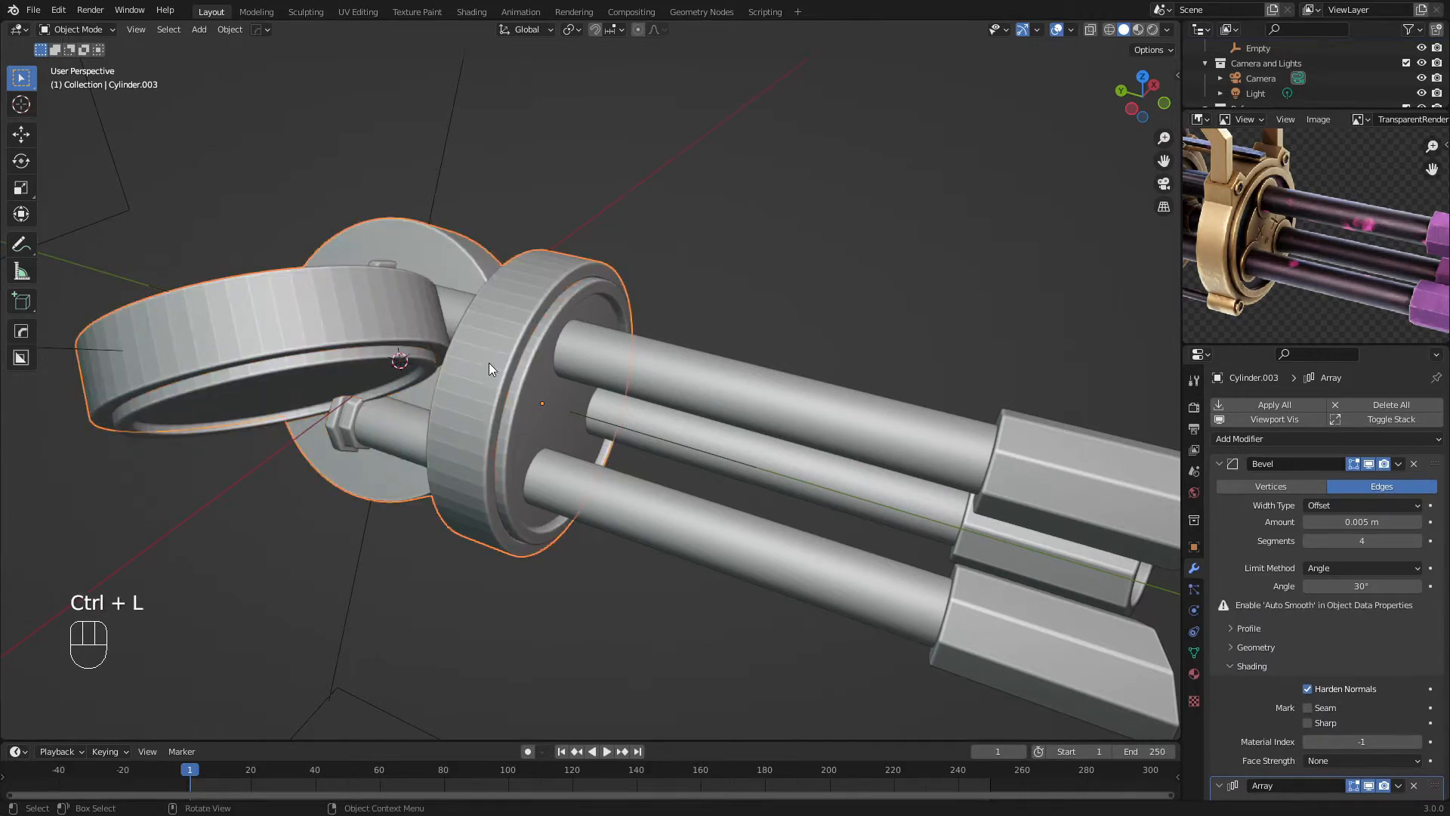
pyautogui.scroll(-5, 1420, 593)
pyautogui.click(1414, 574)
pyautogui.keyDown('shift'); pyautogui.click(521, 412); pyautogui.keyUp('shift')
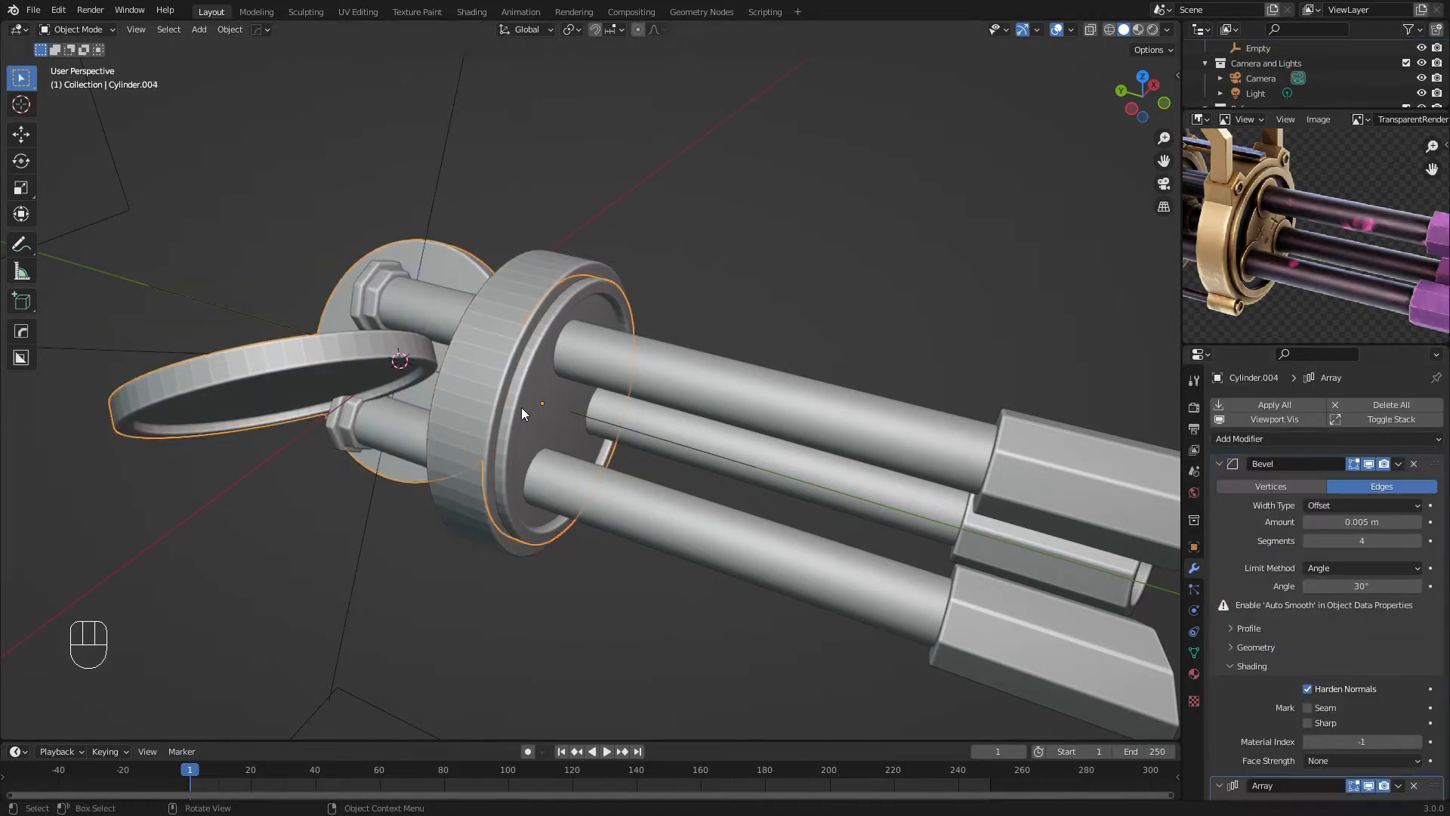
pyautogui.click(1415, 786)
# Apply Shade Smooth to the inner disk and to the outer ring
pyautogui.press('a')
pyautogui.press('a')
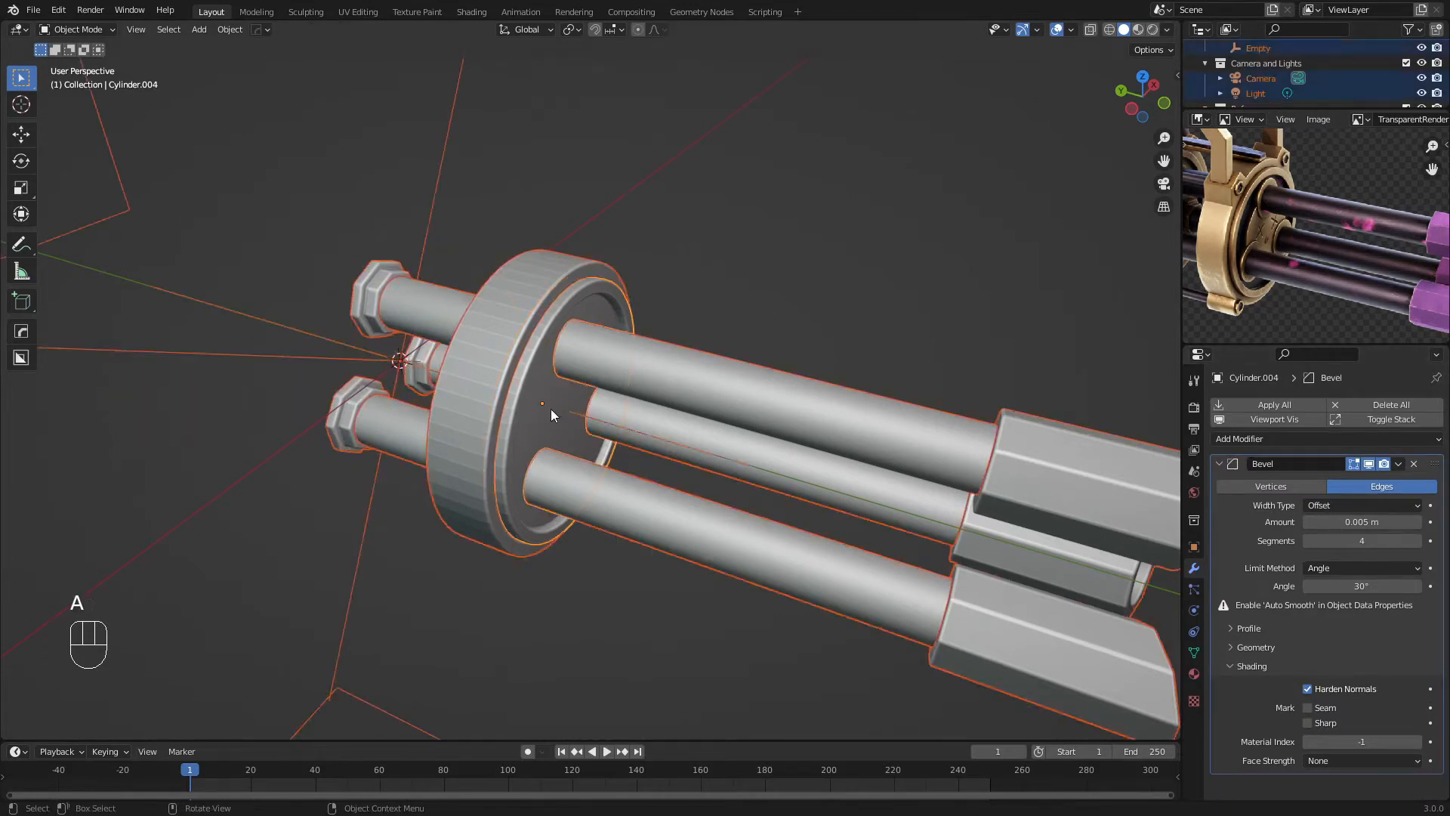
pyautogui.moveTo(550, 409); pyautogui.dragTo(540, 418, button='middle')
pyautogui.scroll(-3, 540, 418)
pyautogui.scroll(2, 543, 404)
pyautogui.click(547, 389)
pyautogui.rightClick(547, 389)
pyautogui.click(547, 390)
pyautogui.click(522, 347)
pyautogui.rightClick(523, 347)
pyautogui.click(523, 347)
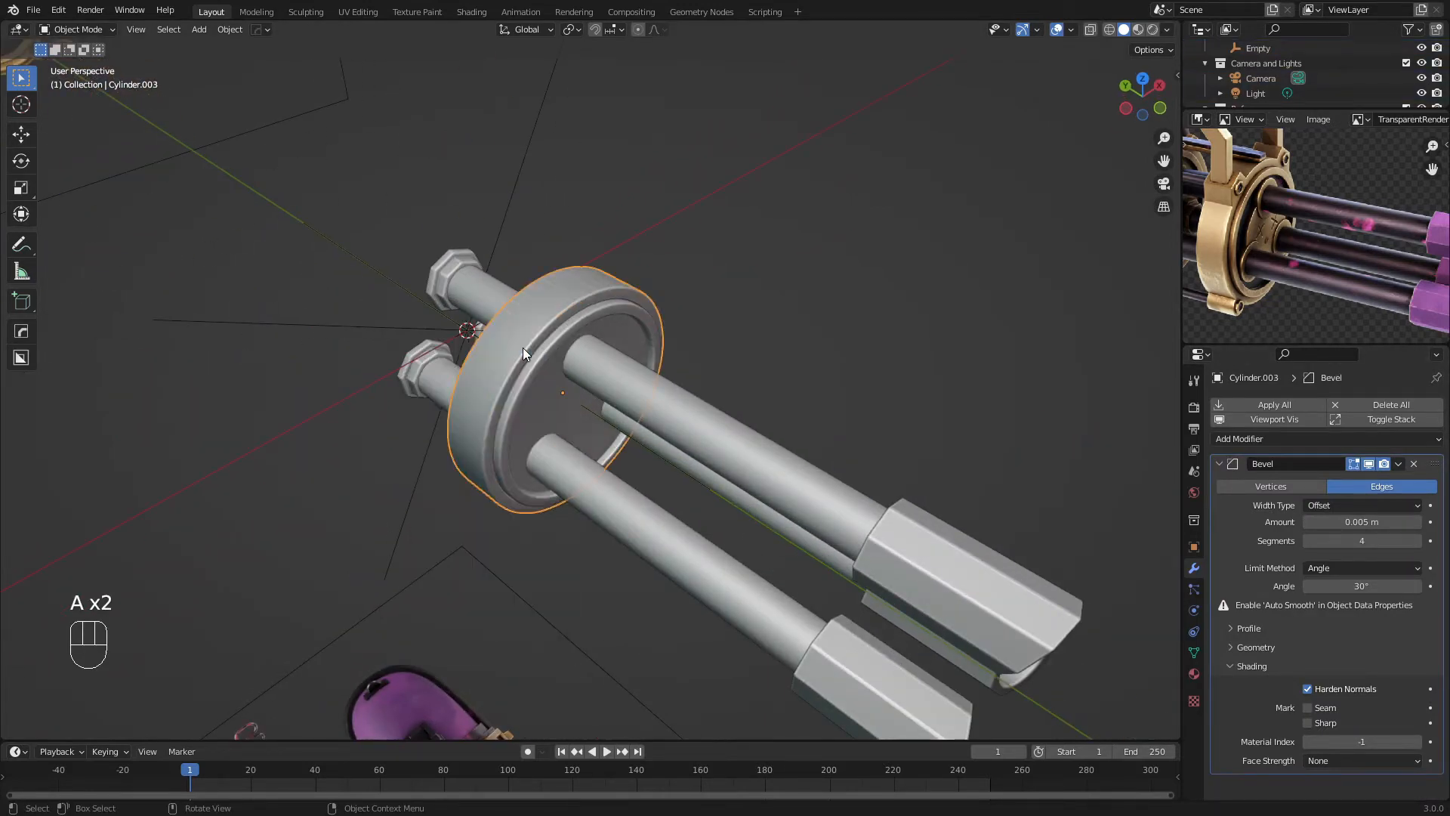
# Enable Auto Smooth in the object data of the inner disk and of the outer ring
pyautogui.moveTo(522, 347); pyautogui.dragTo(563, 317, button='middle')
pyautogui.scroll(1, 604, 317)
pyautogui.click(596, 460)
pyautogui.click(597, 461)
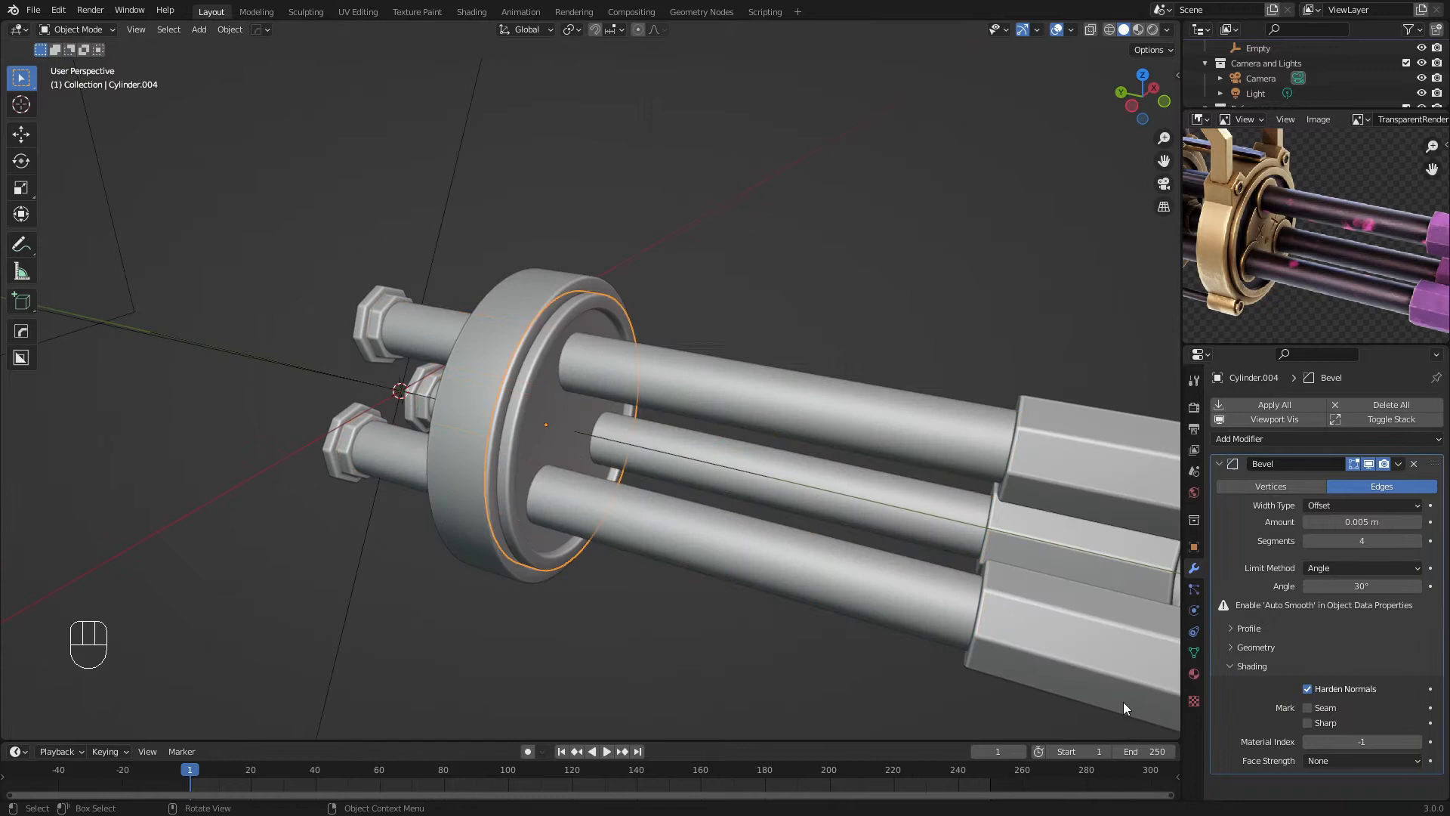
pyautogui.click(1194, 654)
pyautogui.click(1313, 719)
pyautogui.click(693, 500)
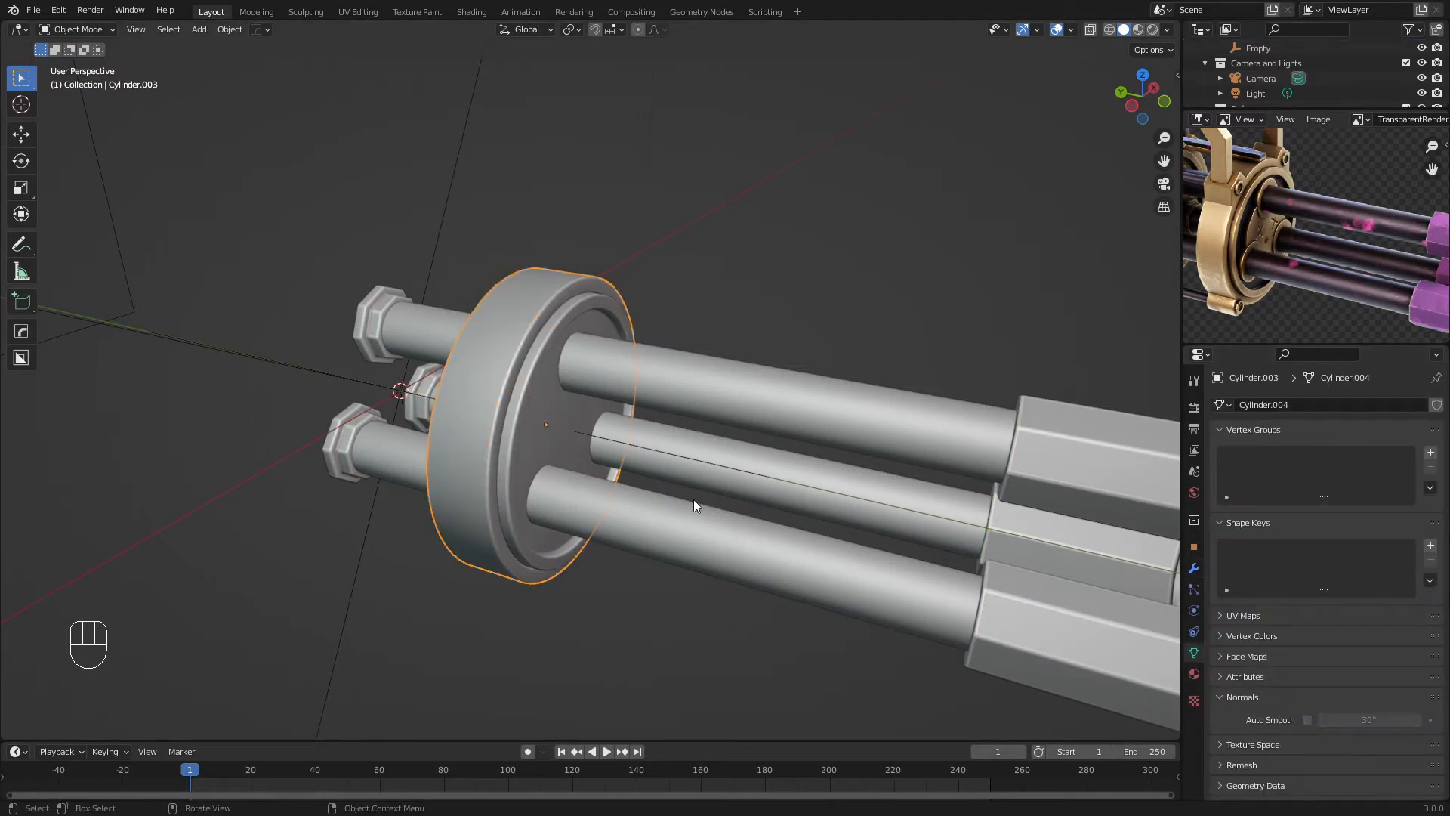
pyautogui.click(1307, 719)
# Examine the smooth shading of the outer ring and inner disk around the barrels
pyautogui.scroll(-5, 504, 326)
pyautogui.press('a')
pyautogui.press('a')
pyautogui.moveTo(505, 326); pyautogui.dragTo(423, 408, button='middle')
pyautogui.scroll(4, 497, 360)
pyautogui.press('a')
pyautogui.press('a')
pyautogui.scroll(2, 423, 408)
pyautogui.moveTo(423, 408); pyautogui.dragTo(574, 350, button='middle')
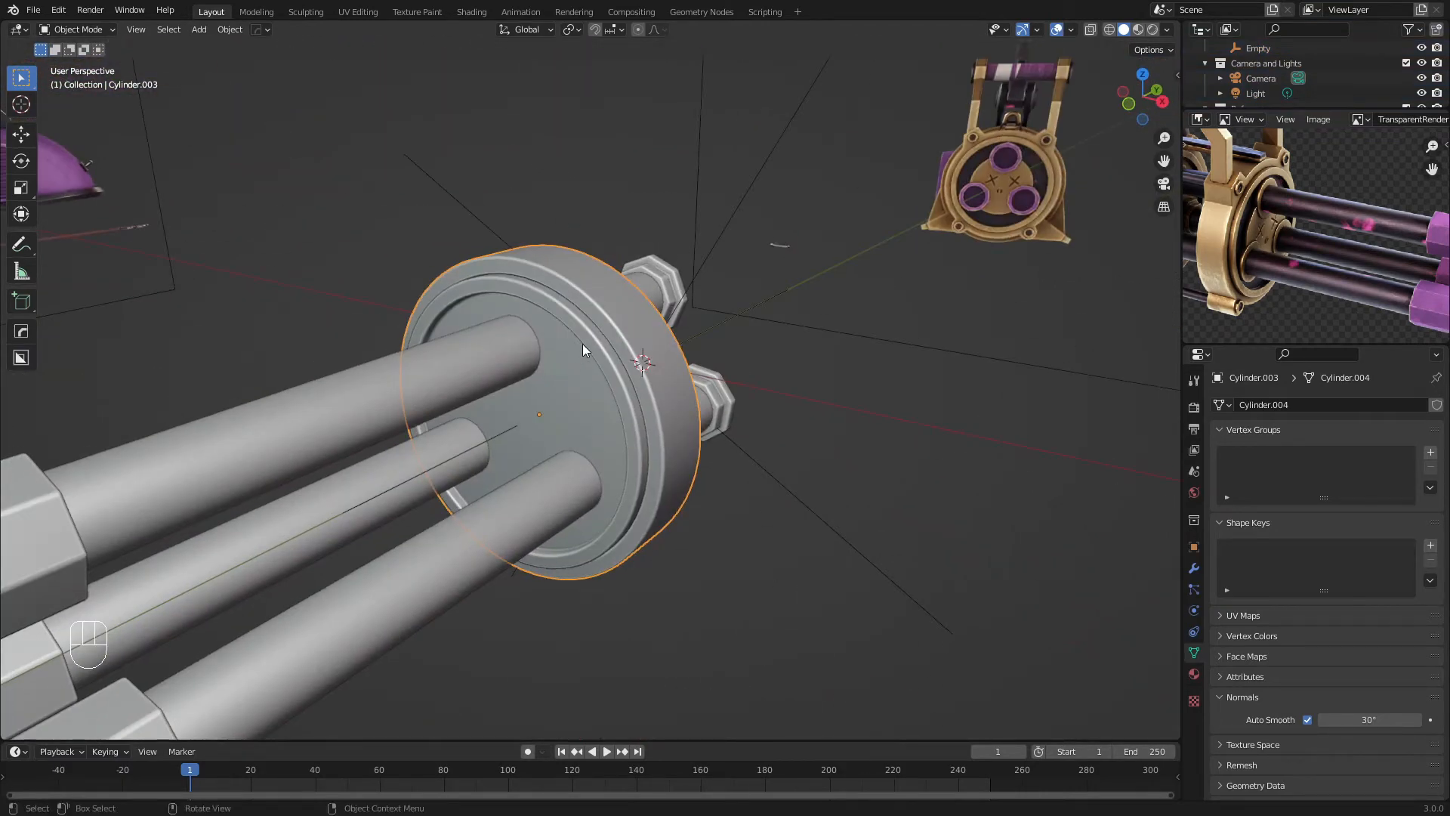
# Isolate the outer ring, delete its large flat front face in edit mode, and return to the full scene
pyautogui.press('KP_Divide')
pyautogui.scroll(-2, 582, 351)
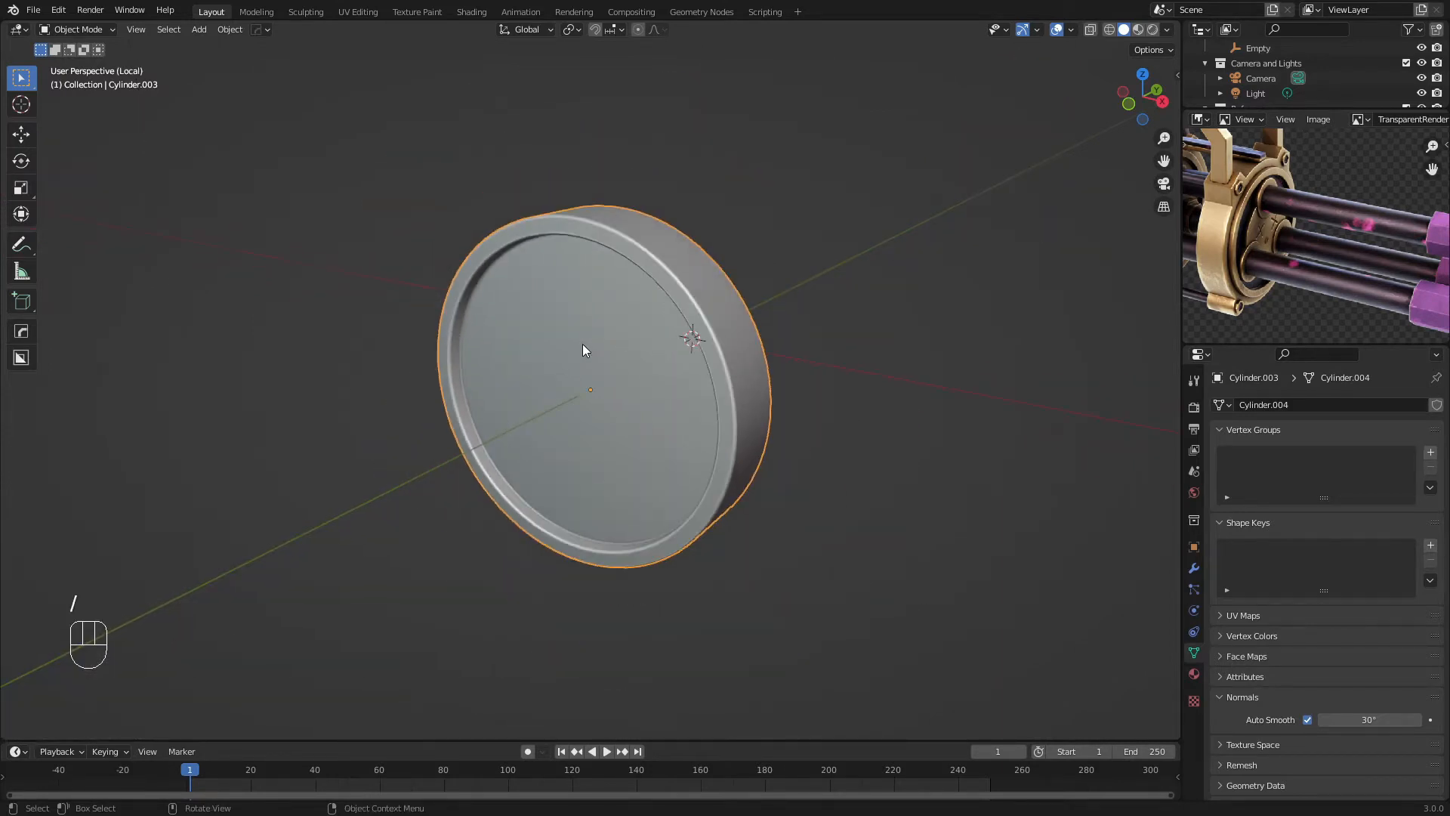
pyautogui.scroll(3, 483, 270)
pyautogui.moveTo(623, 345); pyautogui.dragTo(520, 360, button='middle')
pyautogui.press('Tab')
pyautogui.press('3')
pyautogui.scroll(-2, 520, 360)
pyautogui.press('x')
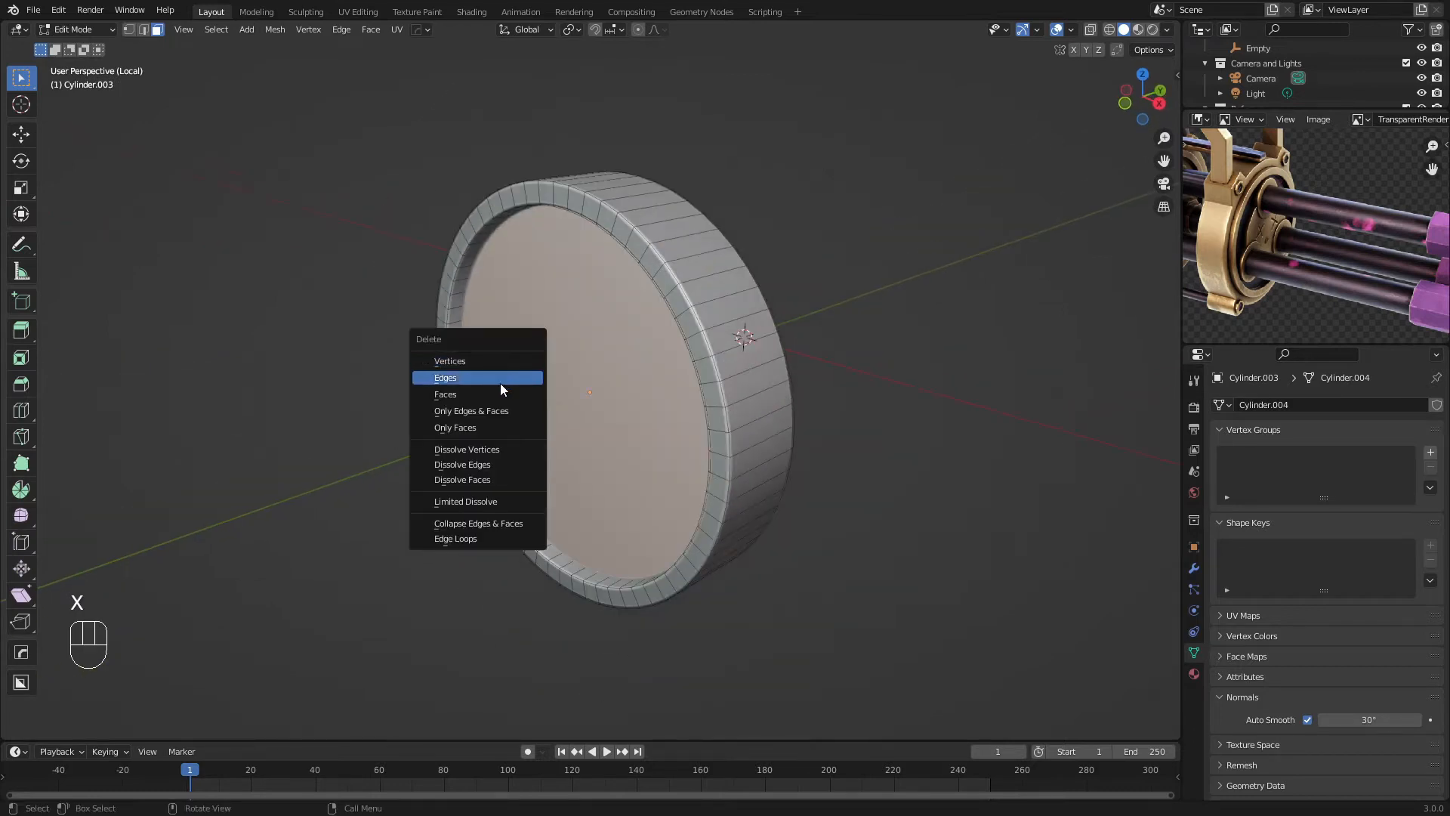
pyautogui.press('x')
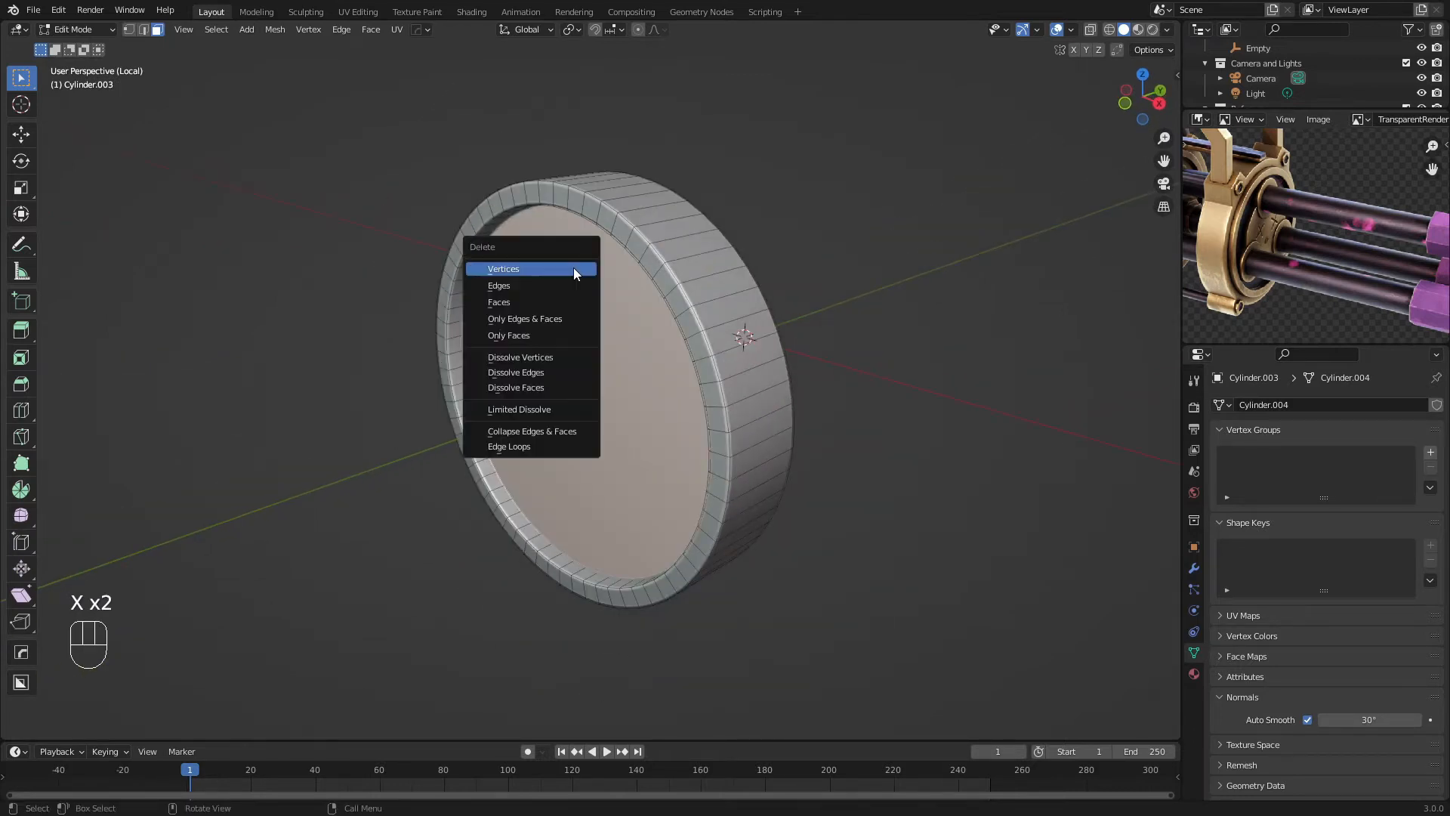
pyautogui.click(544, 296)
pyautogui.press('Tab')
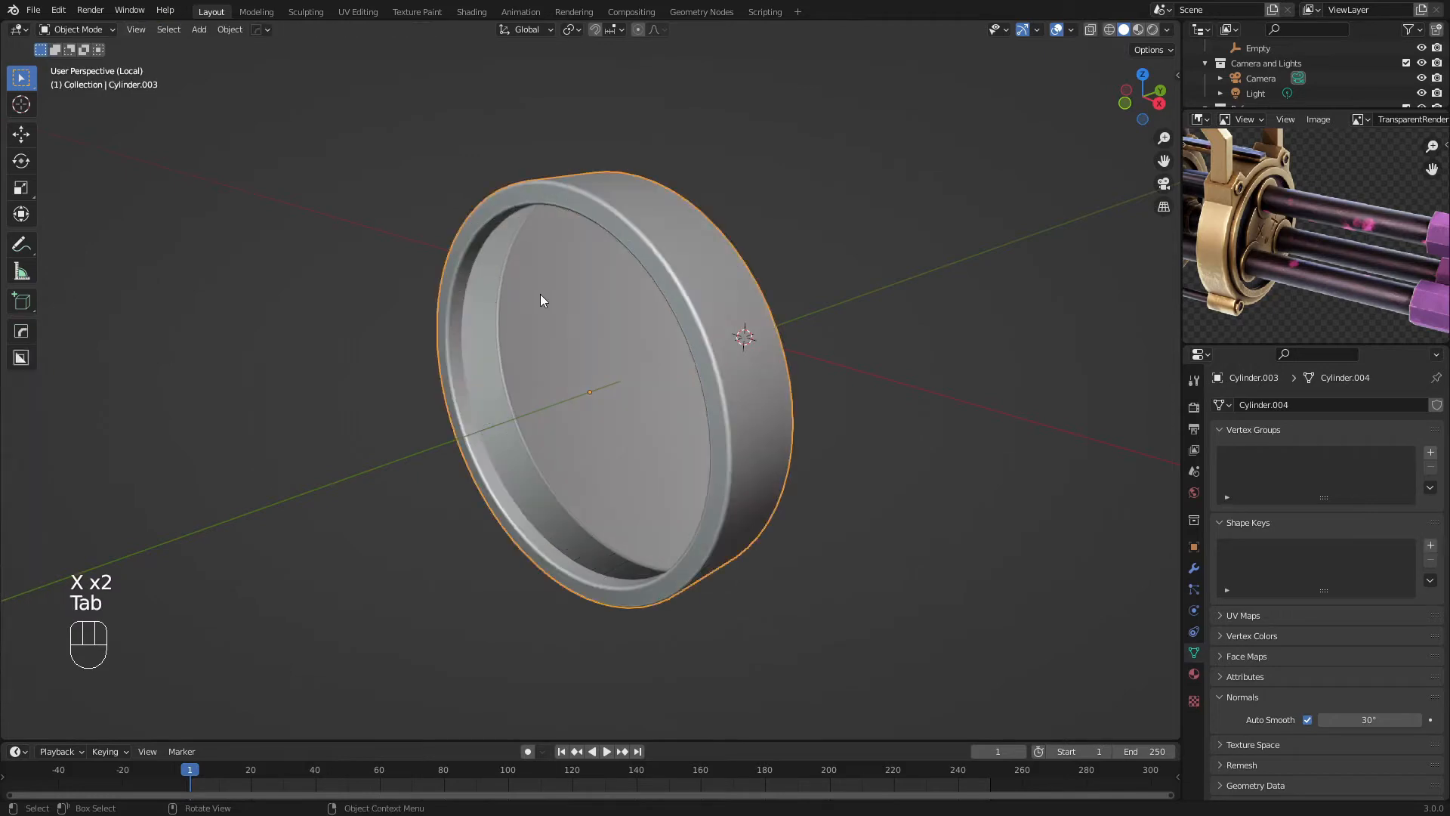
pyautogui.press('/')
# Duplicate the arrayed barrel tubes in place
pyautogui.moveTo(546, 319); pyautogui.dragTo(577, 384, button='middle')
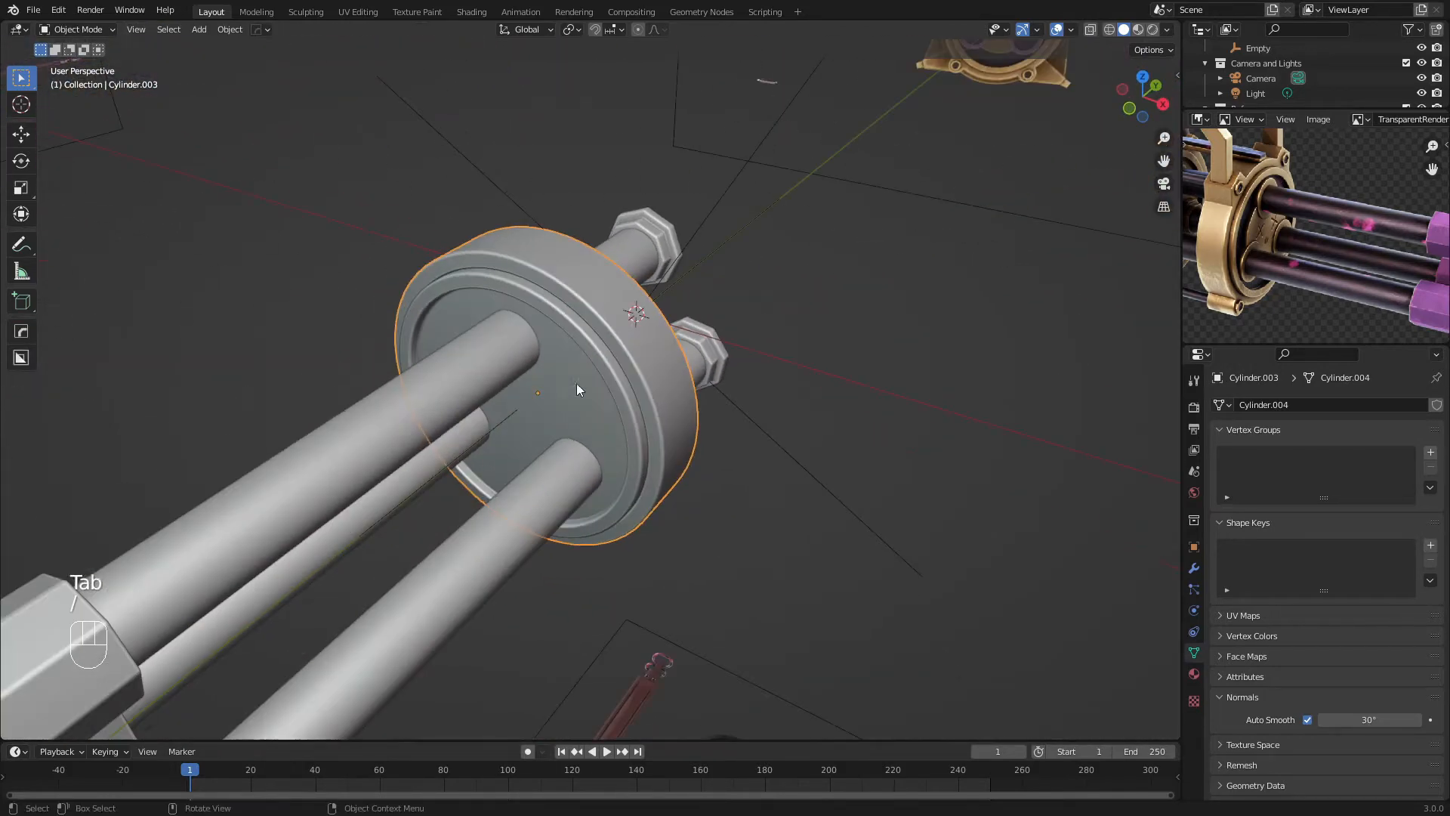
pyautogui.moveTo(664, 512); pyautogui.dragTo(631, 493, button='middle')
pyautogui.moveTo(614, 415); pyautogui.dragTo(685, 484, button='middle')
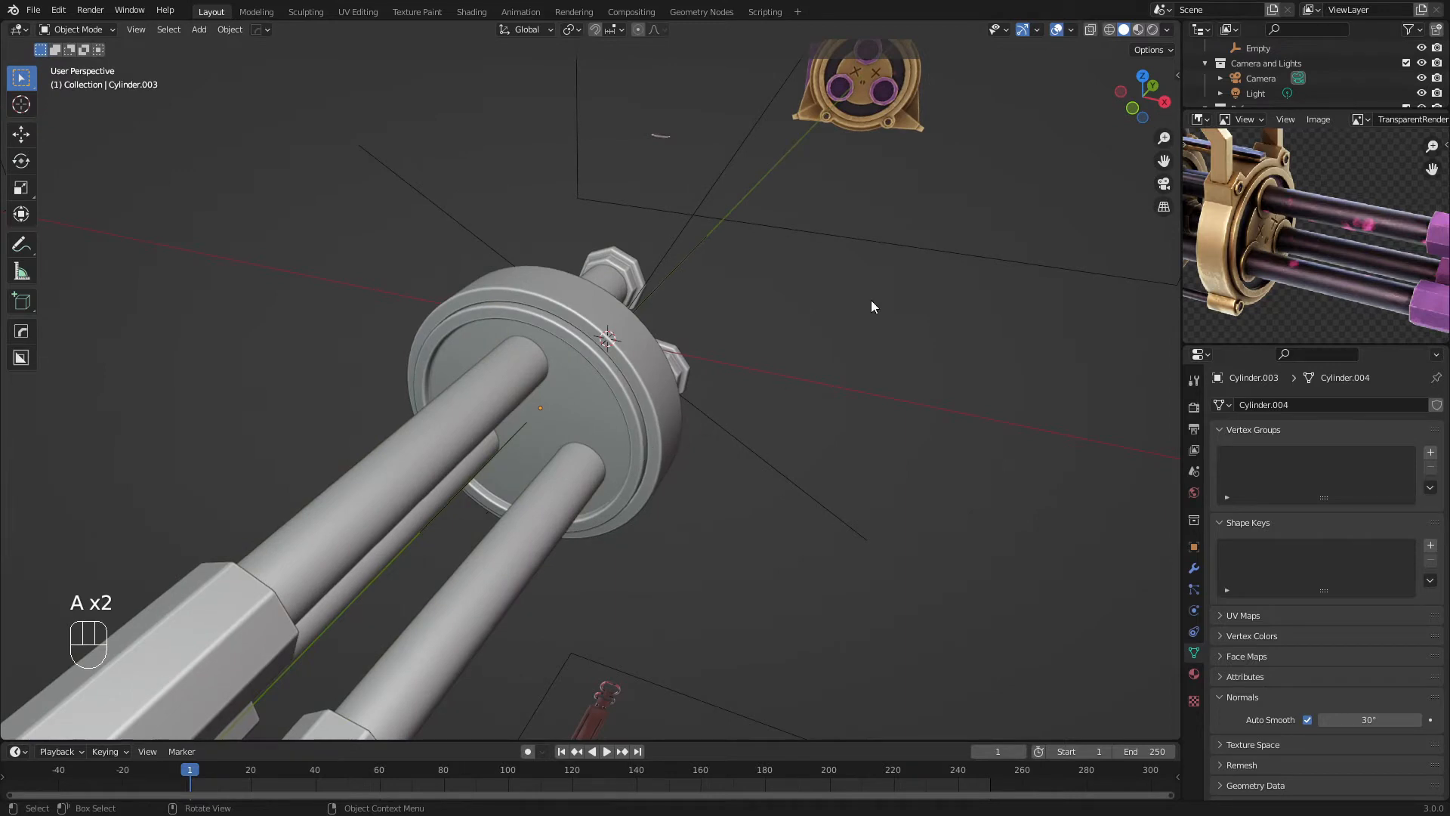
pyautogui.moveTo(635, 439); pyautogui.dragTo(487, 474, button='middle')
pyautogui.click(487, 474)
pyautogui.hotkey('shift', 'd')
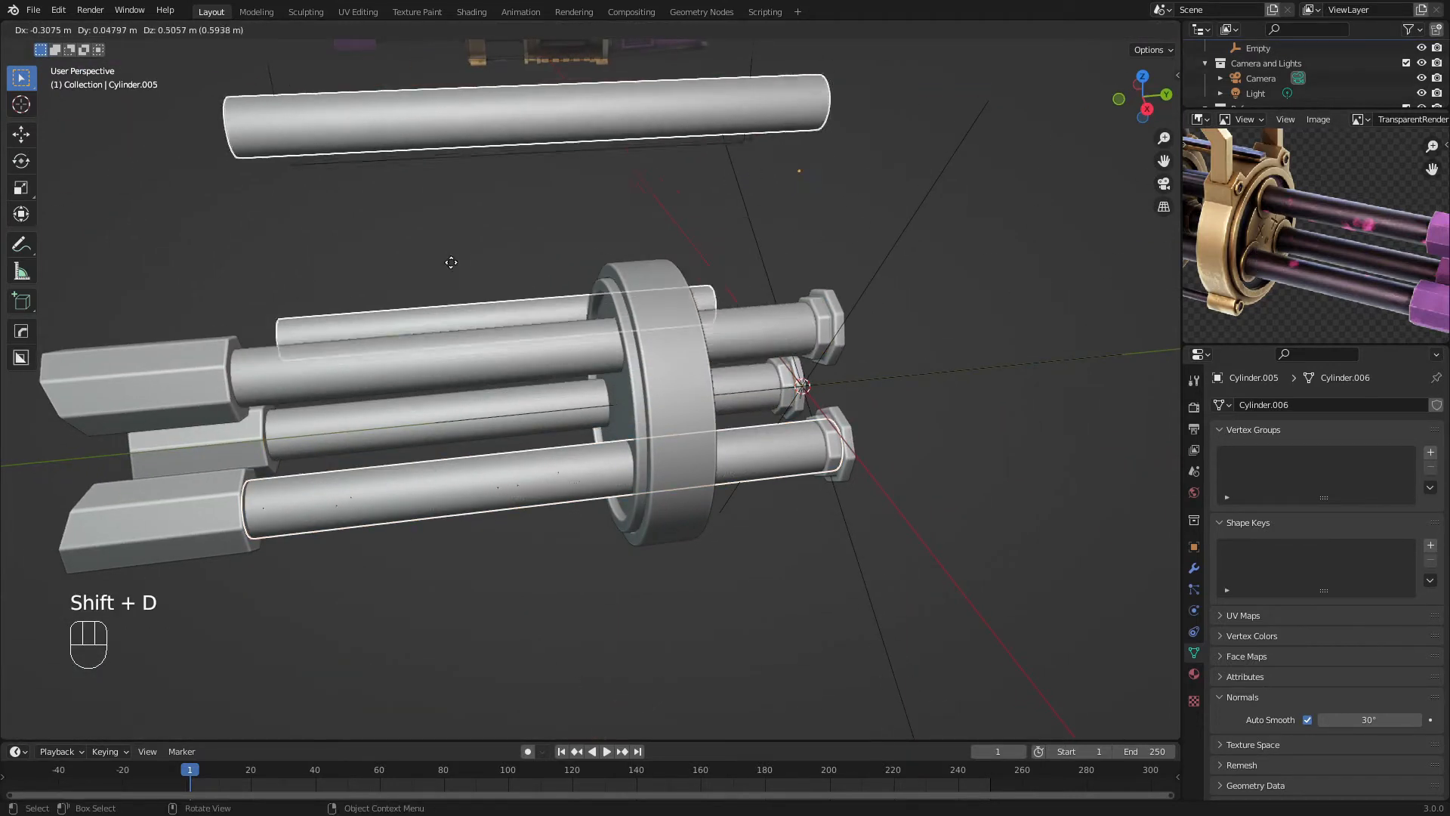
pyautogui.rightClick(453, 347)
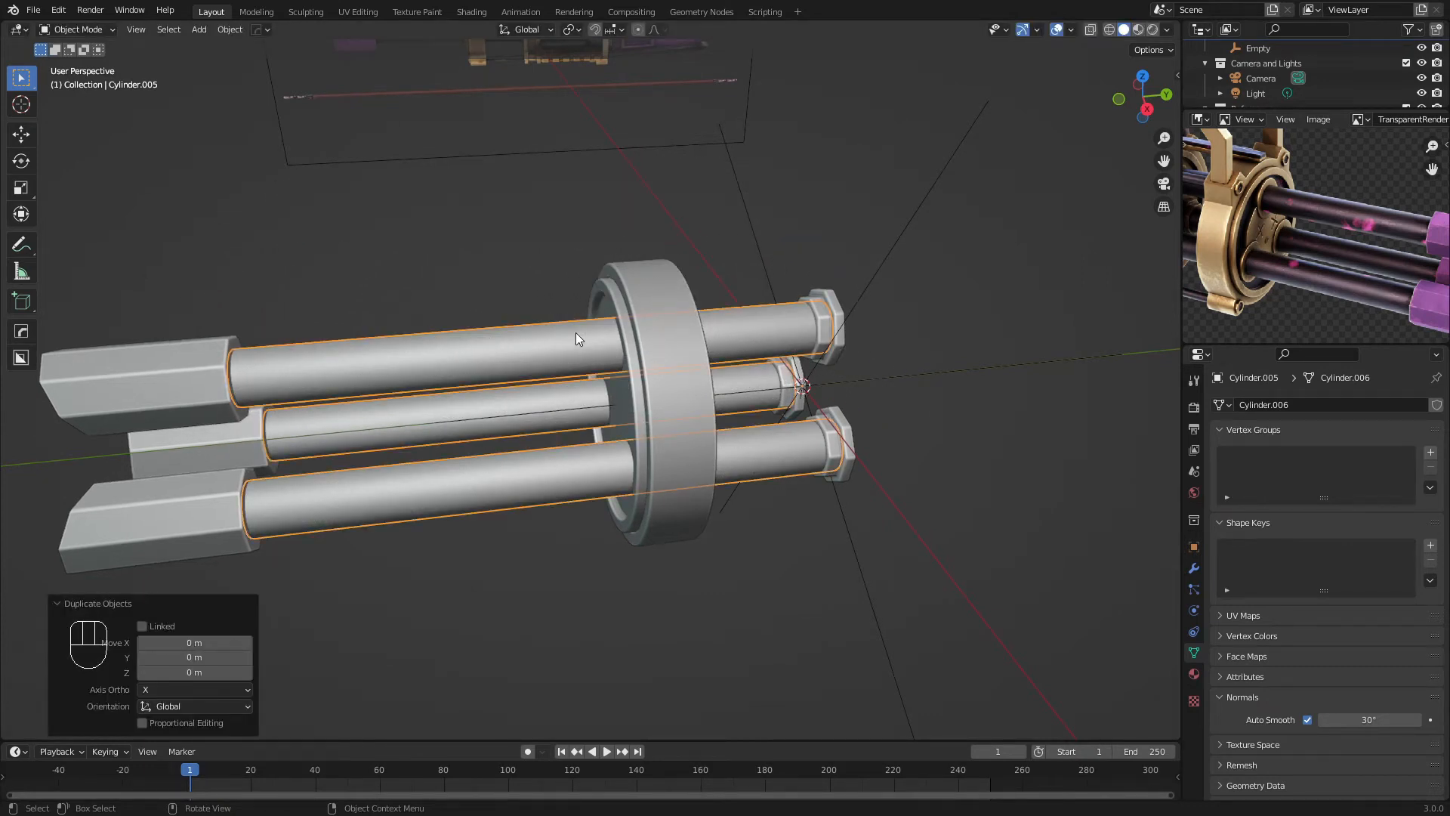
# Scale the whole mesh of the duplicated barrel tubes up uniformly by about 1.394 in edit mode
pyautogui.press('Tab')
pyautogui.press('a')
pyautogui.press('s')
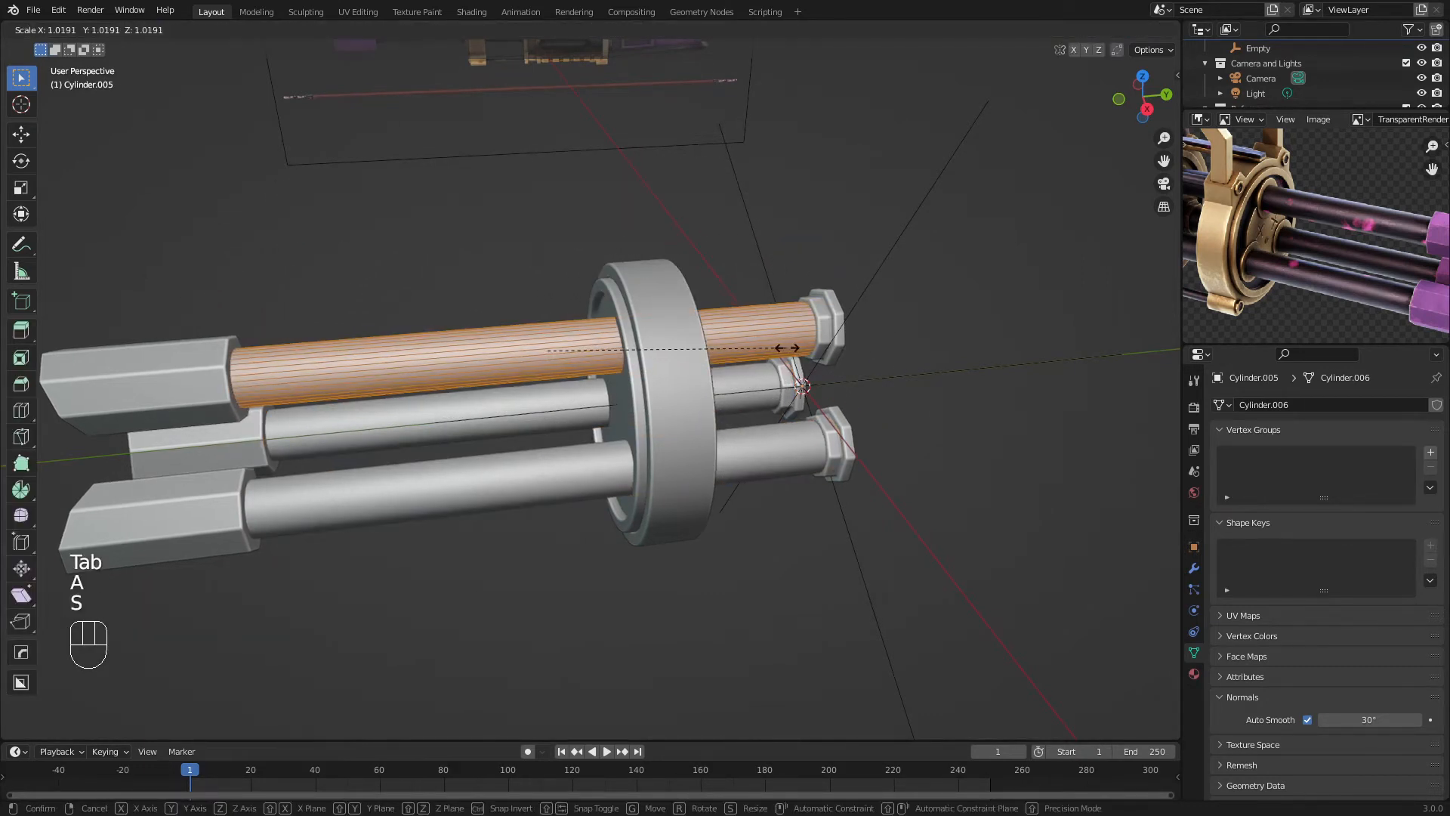
pyautogui.rightClick(532, 325)
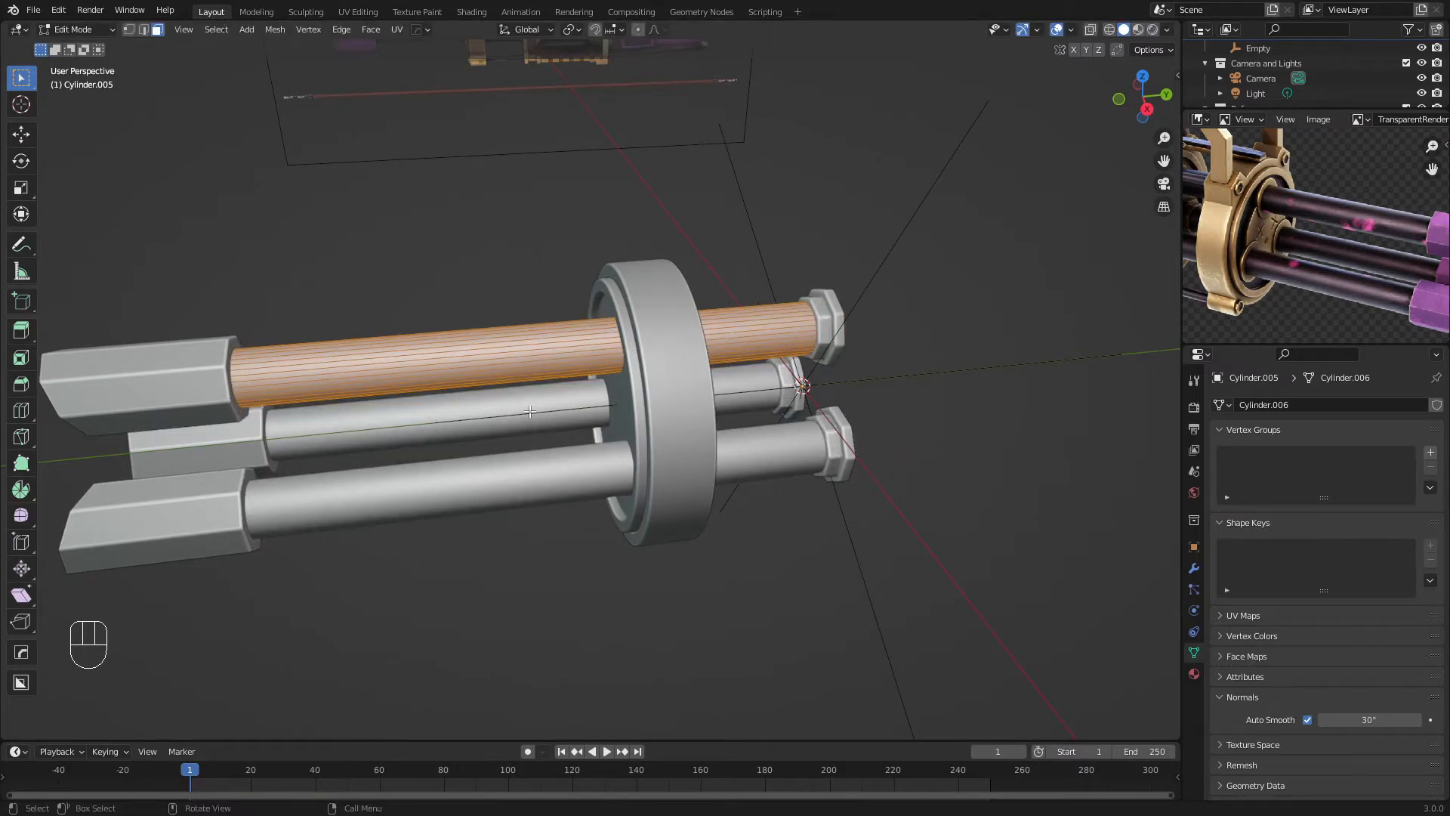
pyautogui.press('s')
pyautogui.click(981, 434)
# Squash the enlarged tubes along Y into thin collars, refining the thickness with factors of about 0.521 and 1.179
pyautogui.press('s')
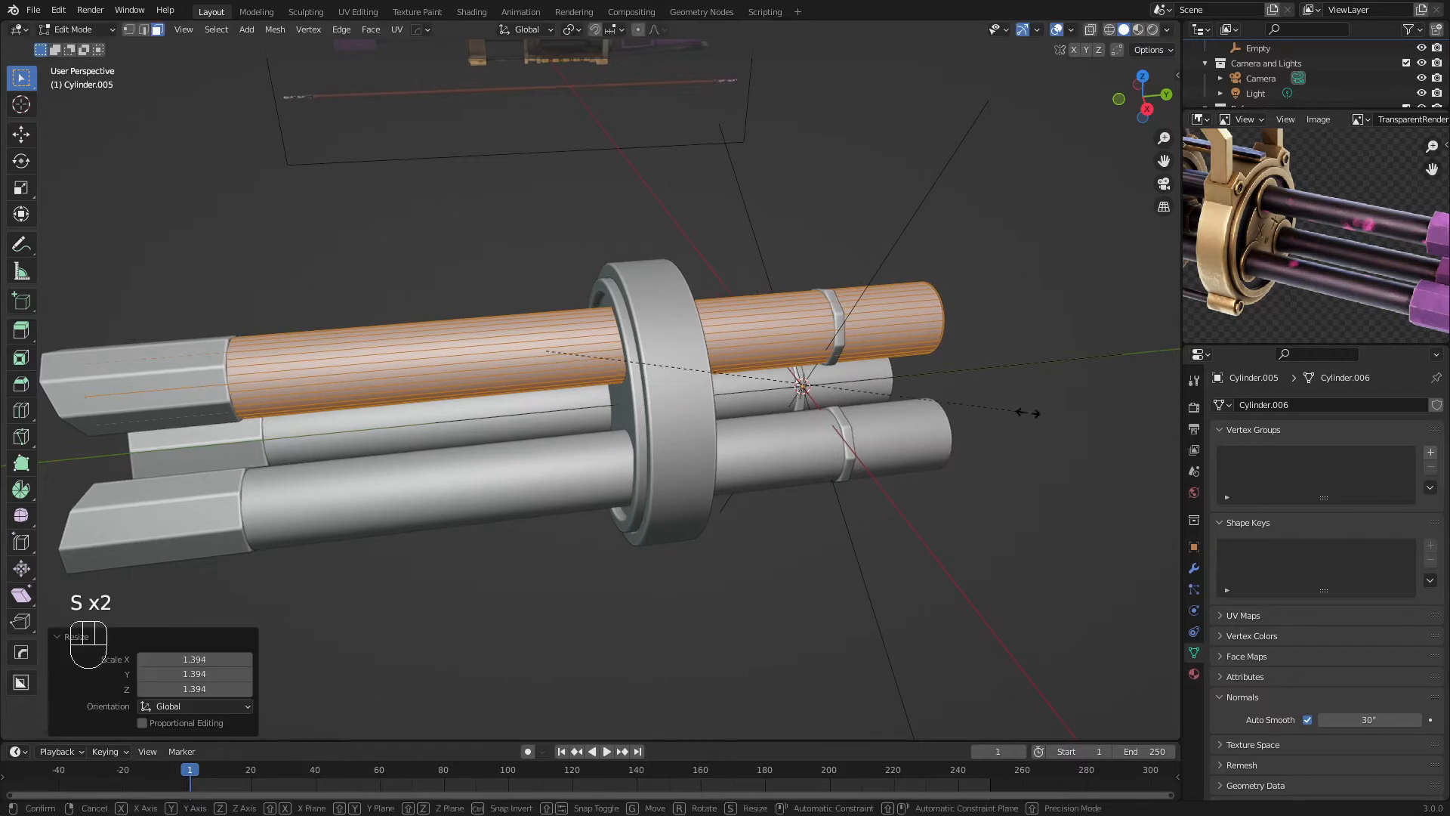
pyautogui.press('y')
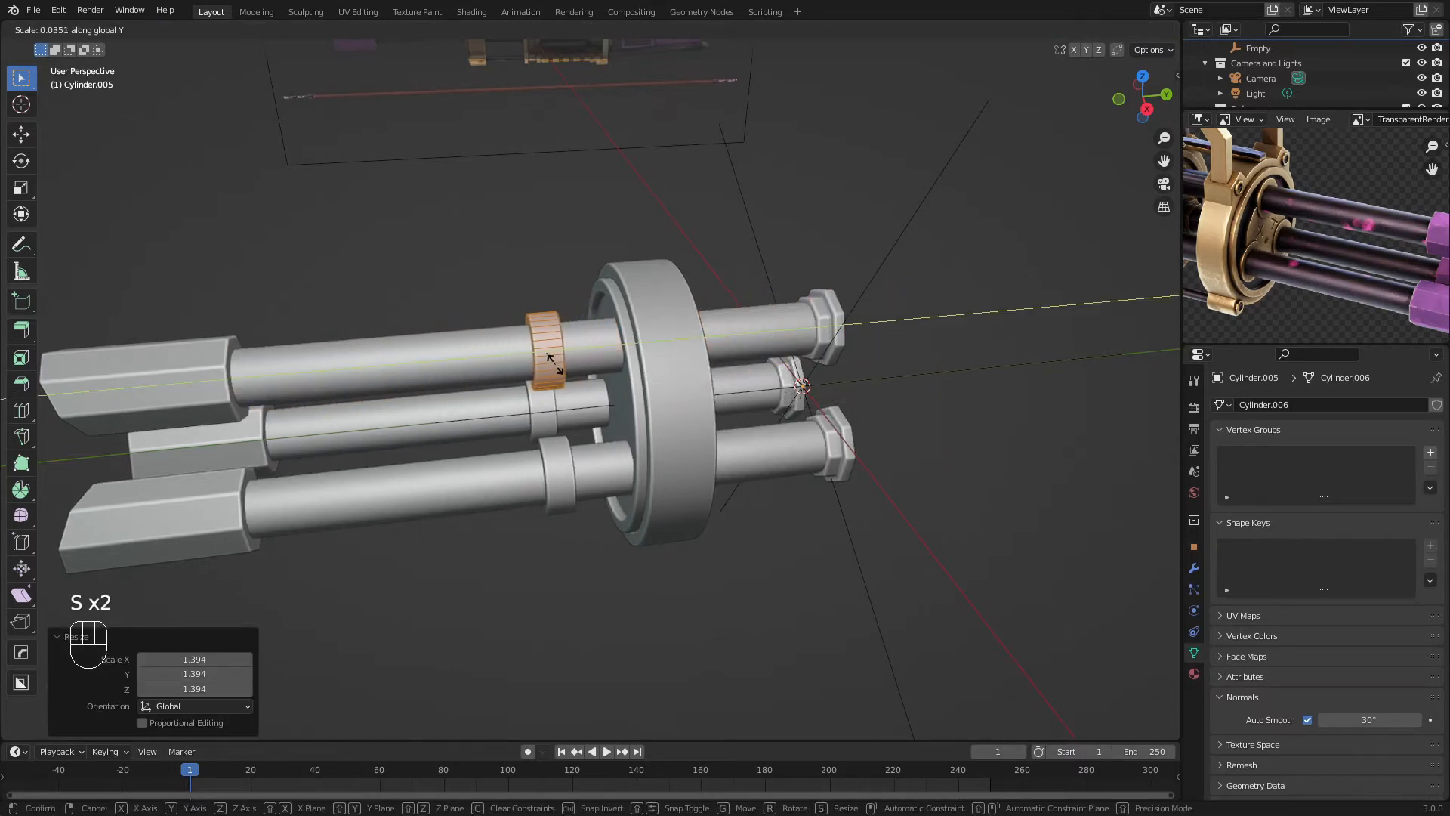
pyautogui.click(555, 364)
pyautogui.press('s')
pyautogui.press('y')
pyautogui.click(722, 414)
pyautogui.scroll(3, 691, 410)
pyautogui.press('s')
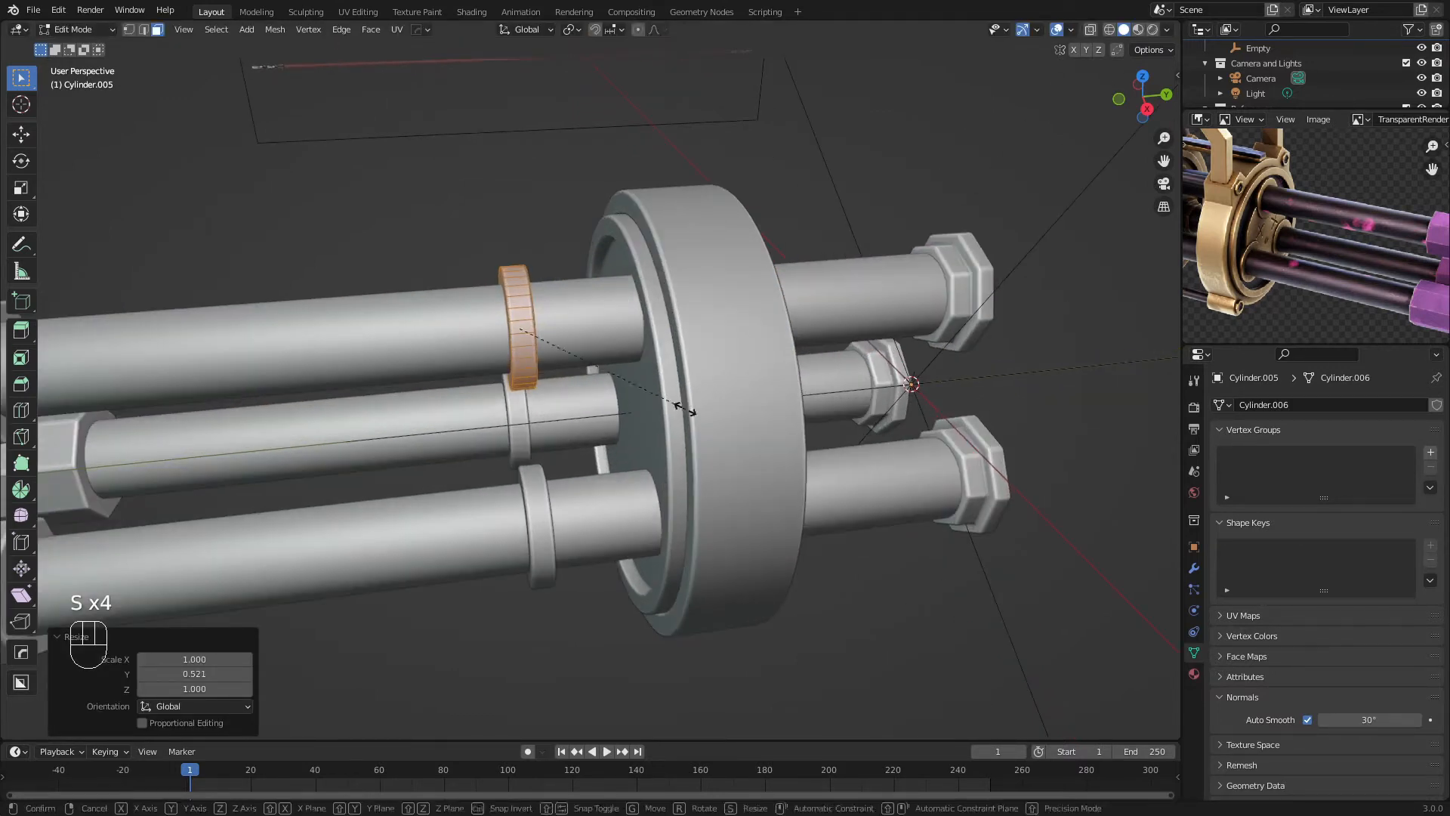
pyautogui.press('y')
pyautogui.click(713, 411)
# Move the collars about 0.174 m along Y against the inner disk and enlarge them uniformly by about 1.067
pyautogui.press('g')
pyautogui.press('y')
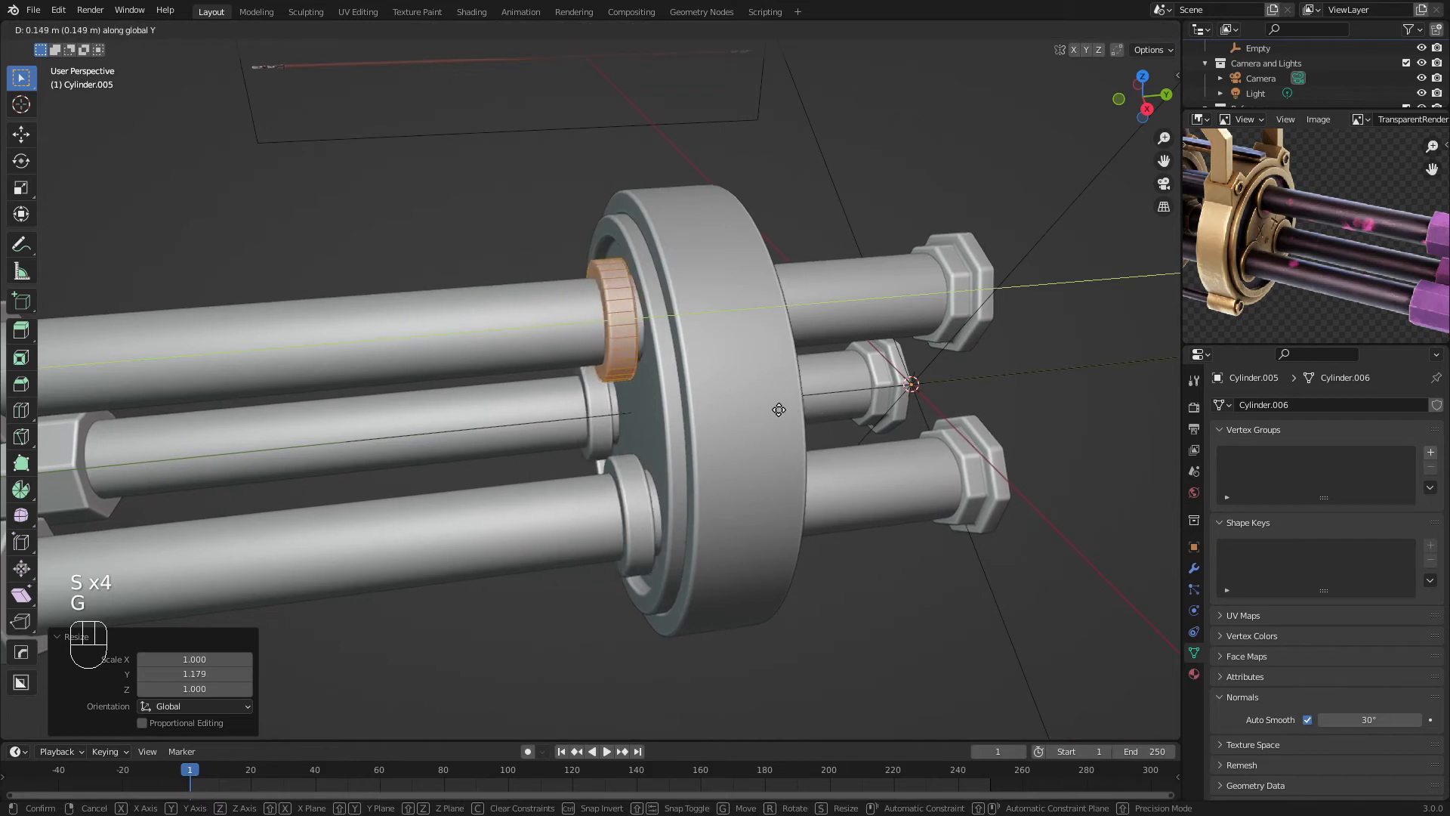
pyautogui.click(789, 410)
pyautogui.moveTo(789, 410); pyautogui.dragTo(892, 413, button='middle')
pyautogui.press('s')
pyautogui.press('y')
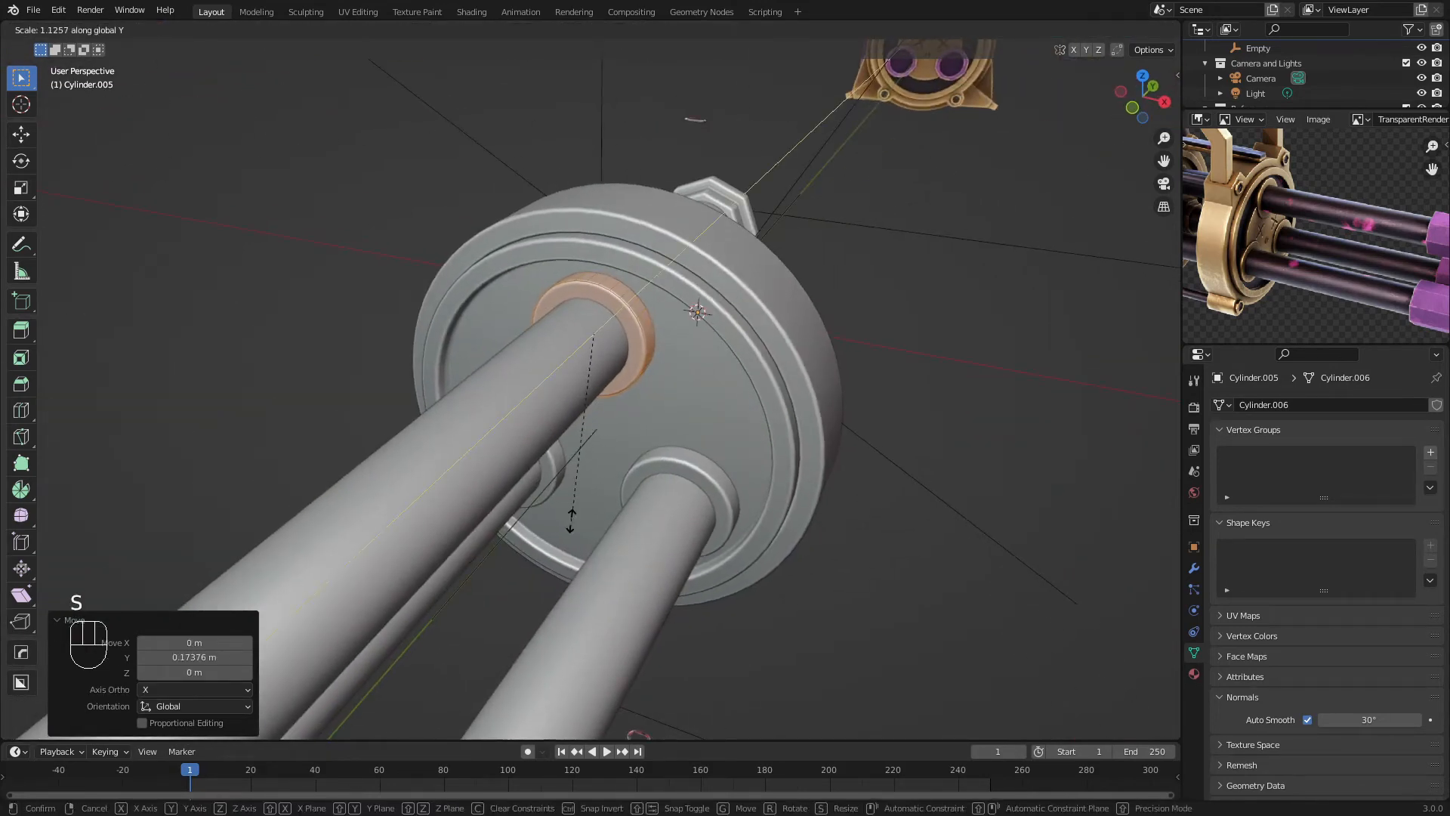
pyautogui.press('s')
pyautogui.click(689, 521)
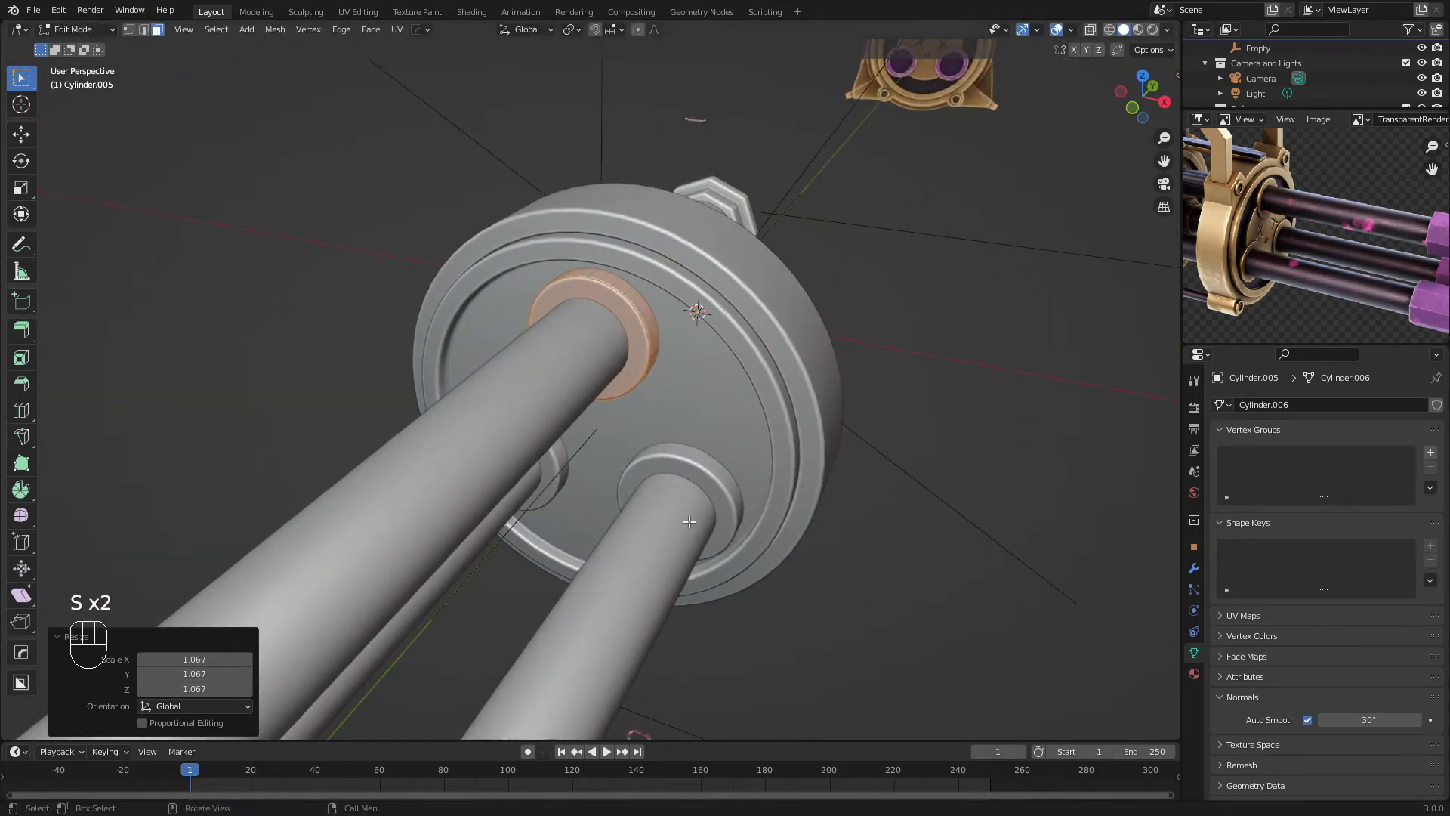
# Scale the collars by about 0.987 against the front reference image in wireframe, and return to solid shading
pyautogui.press('KP_1')
pyautogui.scroll(3, 678, 510)
pyautogui.press('z')
pyautogui.scroll(1, 755, 407)
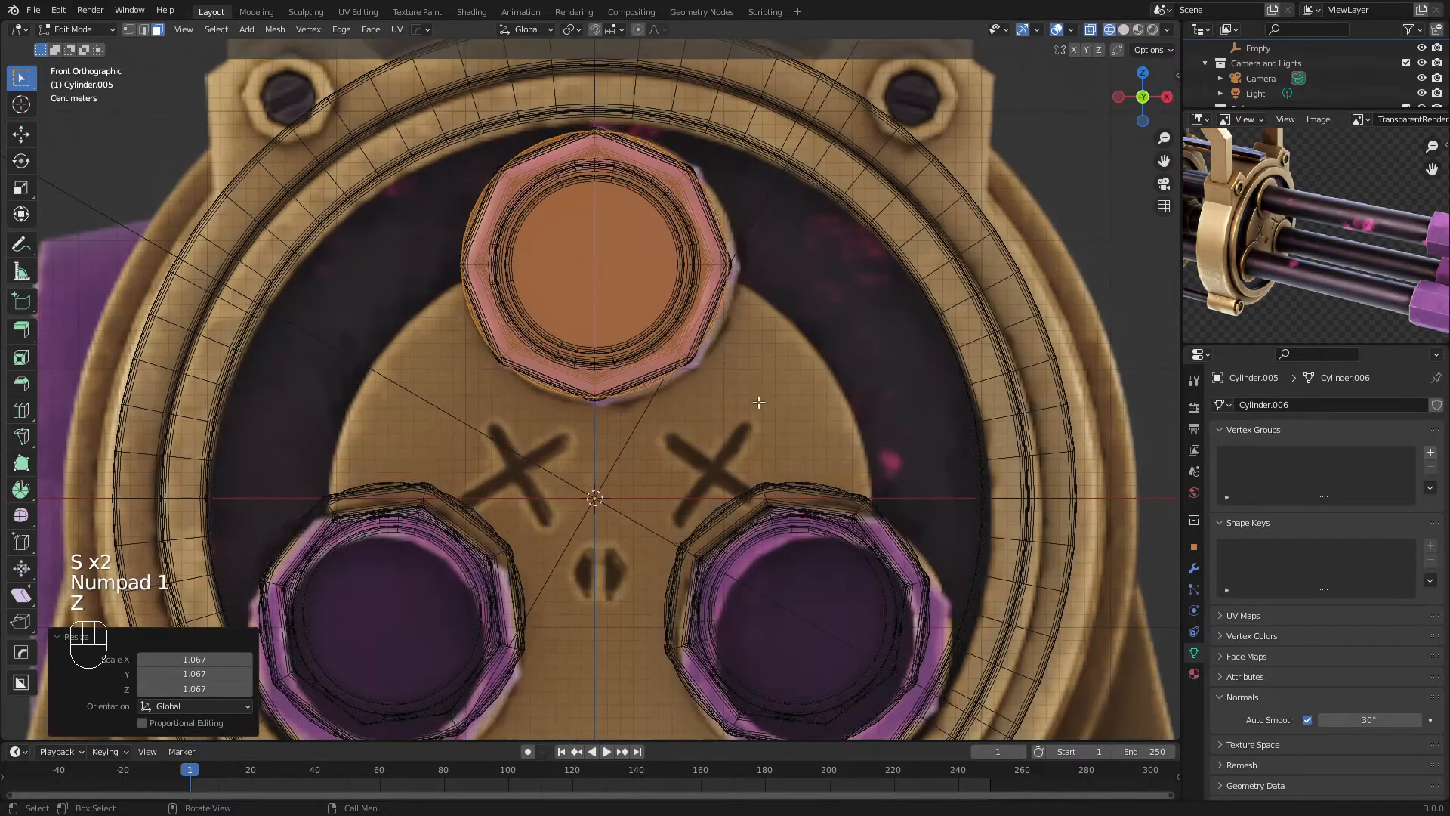
pyautogui.press('s')
pyautogui.click(764, 408)
pyautogui.press('z')
pyautogui.moveTo(765, 347); pyautogui.dragTo(664, 376, button='middle')
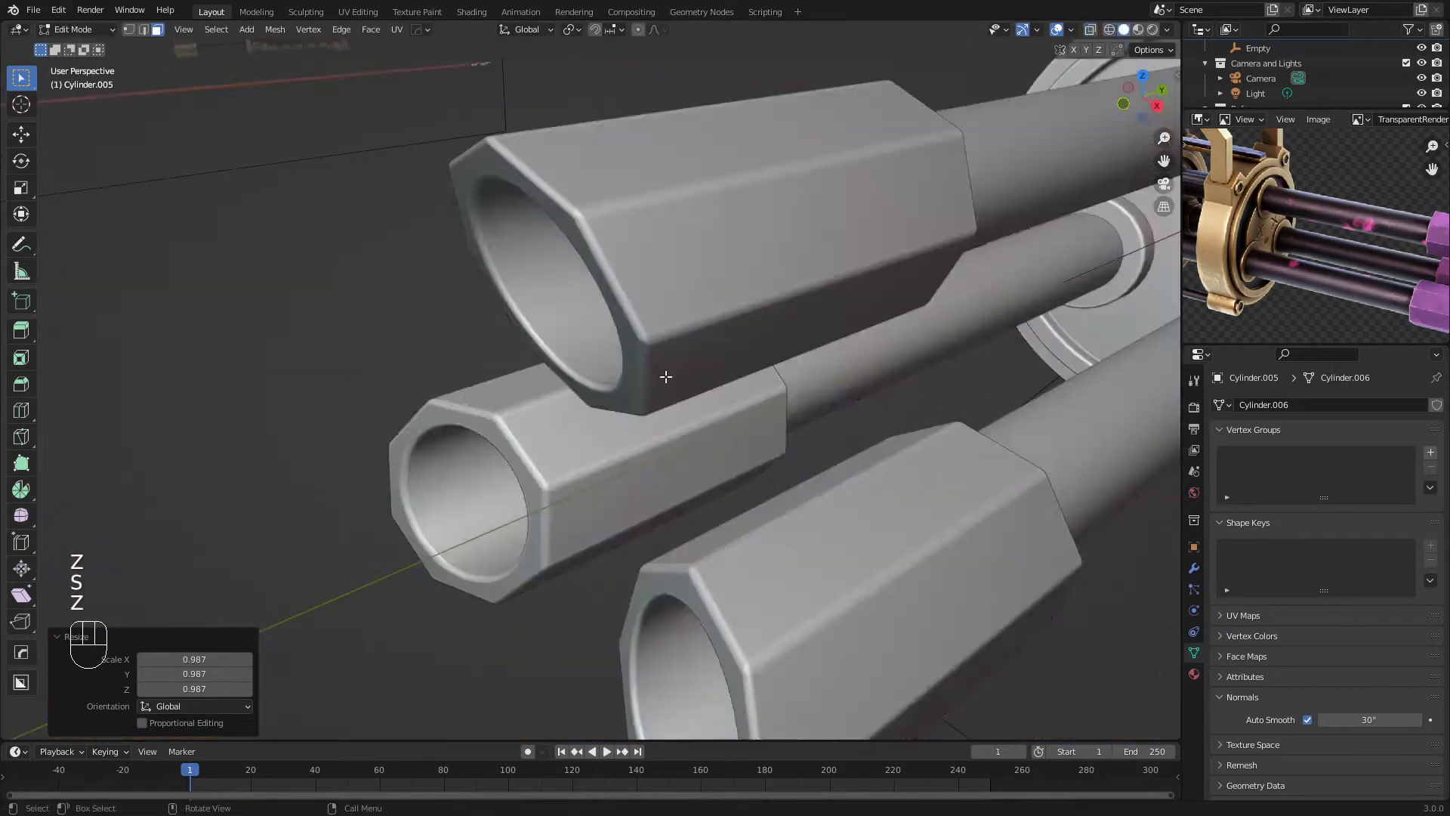
# Adjust the position of the collars against the inner disk and return to object mode with nothing selected
pyautogui.scroll(-5, 673, 373)
pyautogui.keyDown('shift'); pyautogui.moveTo(781, 341); pyautogui.dragTo(596, 394, button='middle'); pyautogui.keyUp('shift')
pyautogui.scroll(3, 496, 419)
pyautogui.press('g')
pyautogui.click(496, 418)
pyautogui.press('Tab')
pyautogui.press('a')
pyautogui.press('a')
# Examine how the collars around the barrels sit against the inner disk
pyautogui.scroll(-7, 499, 418)
pyautogui.scroll(4, 596, 394)
pyautogui.press('a')
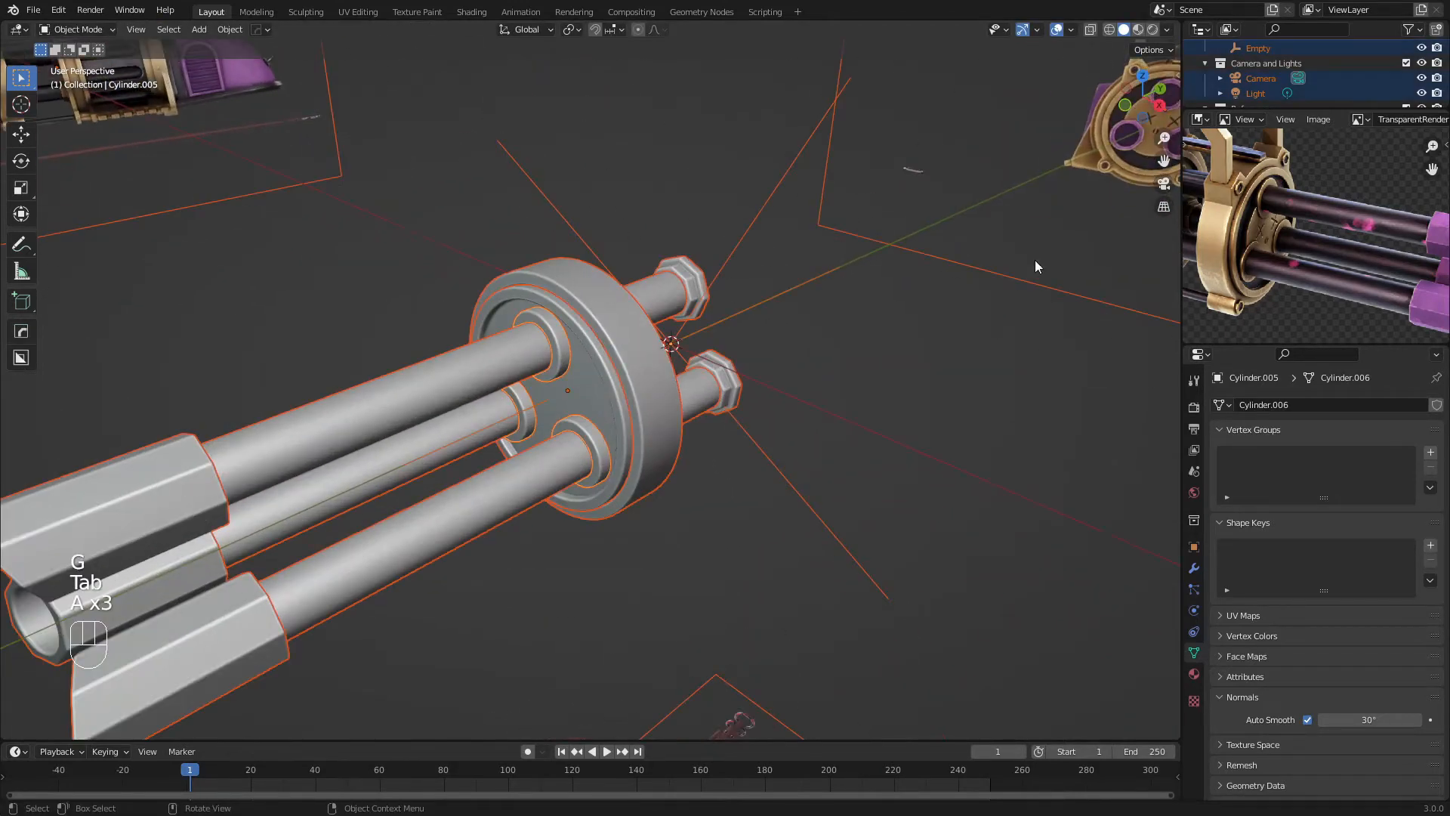
pyautogui.press('a')
pyautogui.scroll(2, 1253, 230)
pyautogui.scroll(2, 616, 321)
pyautogui.press('a')
pyautogui.press('a')
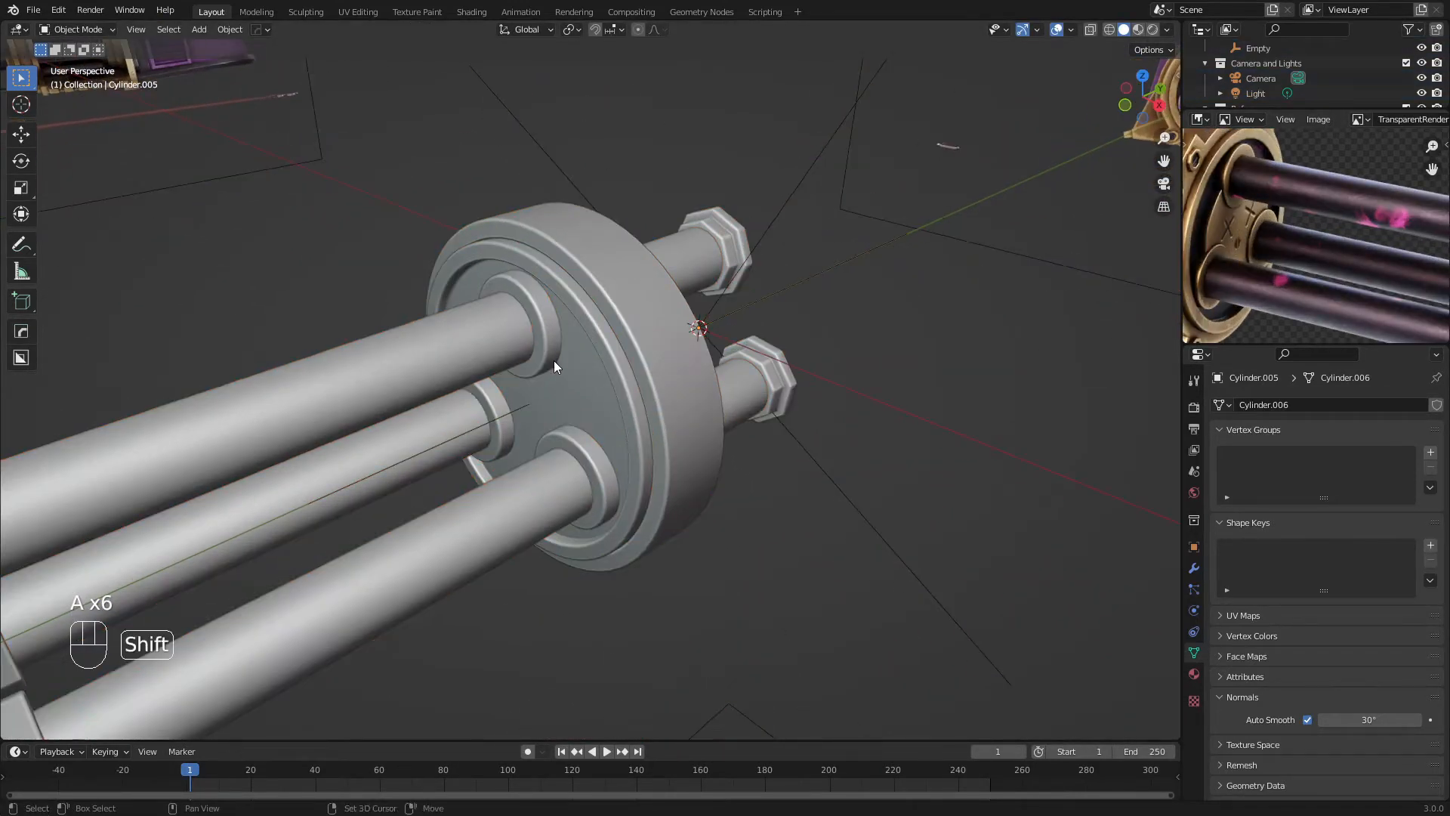
pyautogui.click(591, 338)
pyautogui.keyDown('shift'); pyautogui.moveTo(554, 360); pyautogui.dragTo(681, 282, button='middle'); pyautogui.keyUp('shift')
pyautogui.press('Tab')
pyautogui.press('3')
pyautogui.press('Tab')
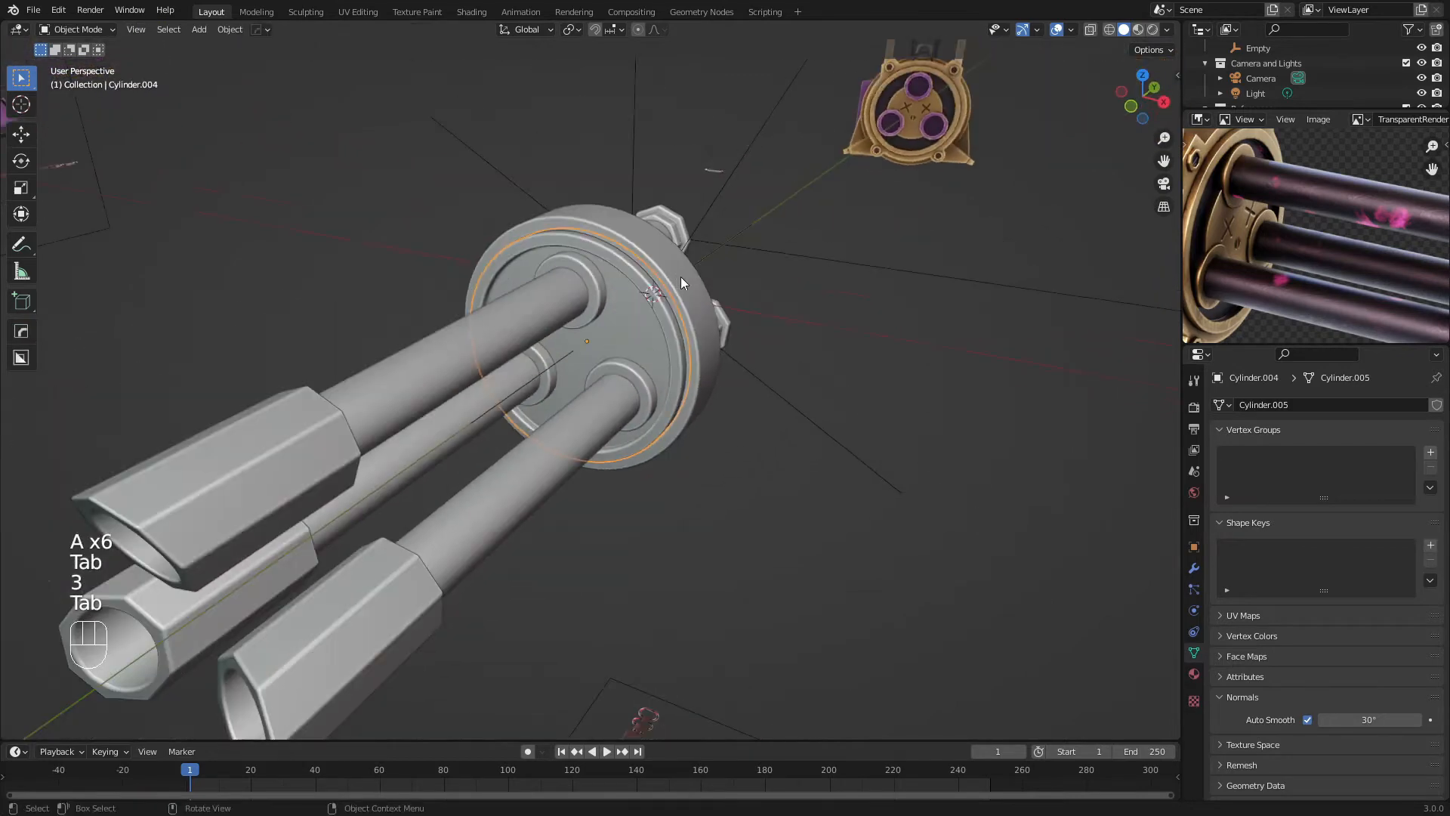
# Add a 32-vertex cylinder and rotate it 90° about the global X axis
pyautogui.hotkey('shift', 'a')
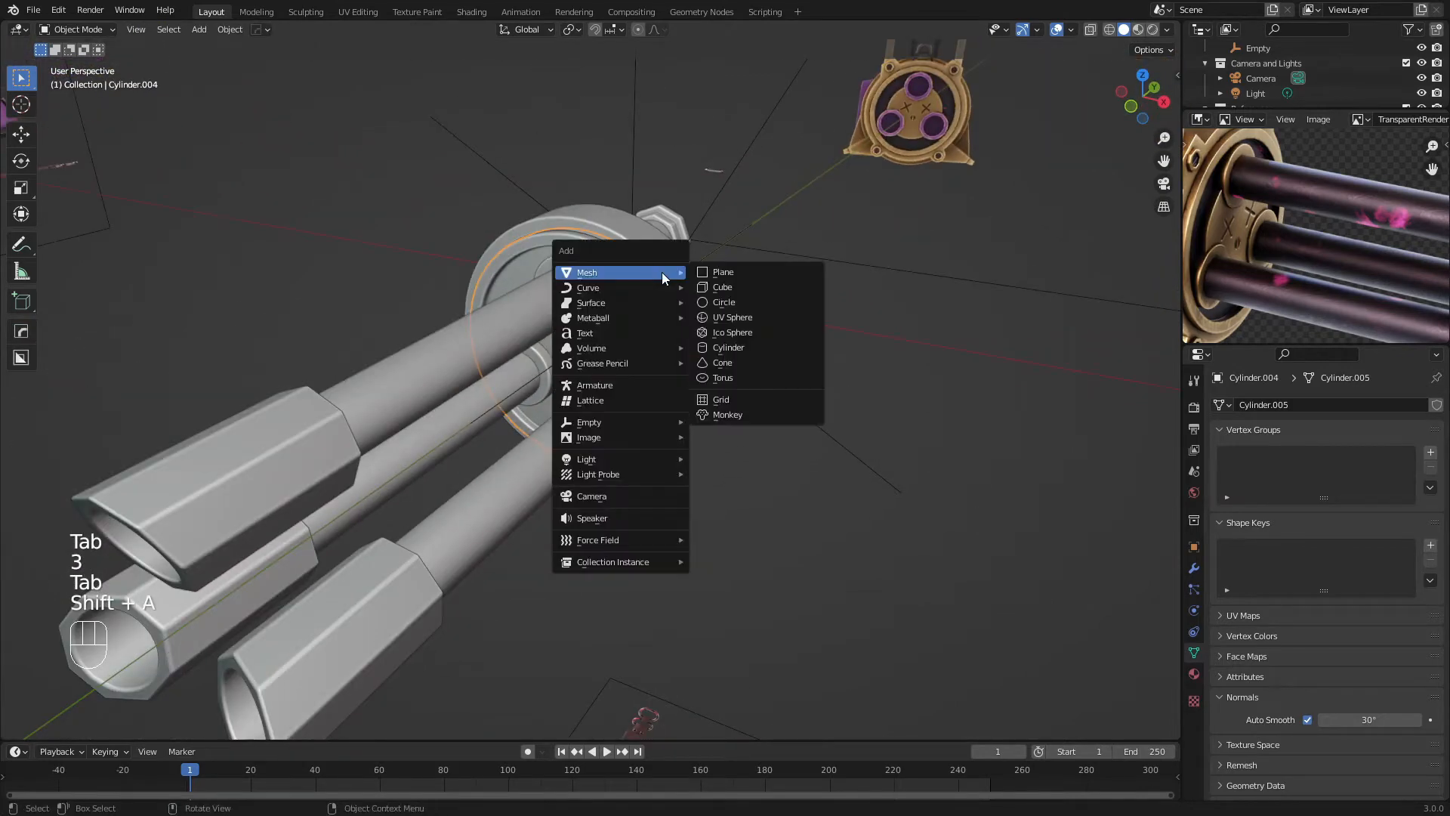
pyautogui.click(715, 347)
pyautogui.scroll(-5, 694, 337)
pyautogui.moveTo(669, 330); pyautogui.dragTo(648, 331, button='middle')
pyautogui.press('r')
pyautogui.rightClick(602, 502)
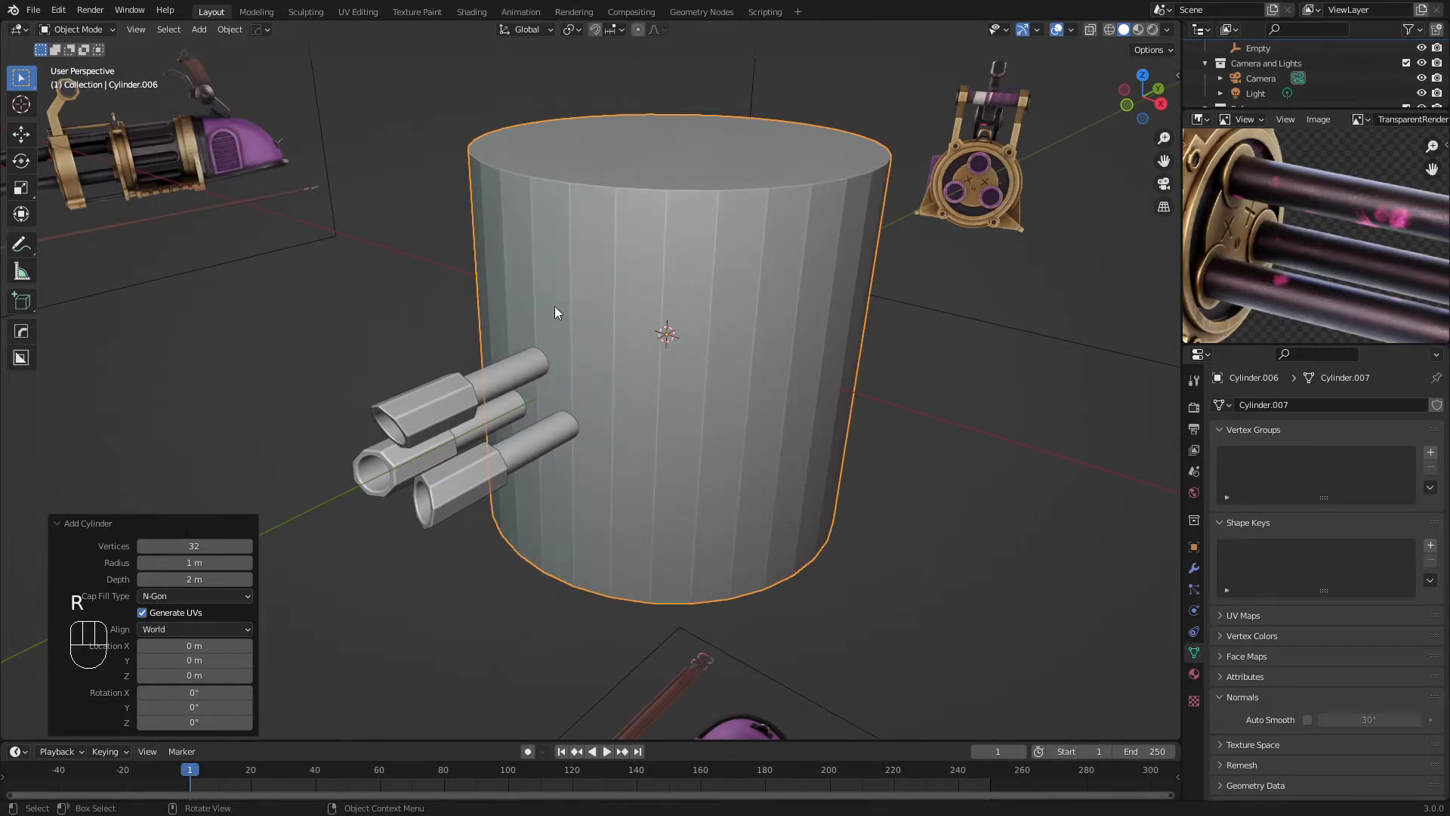
pyautogui.press('r')
pyautogui.press('x')
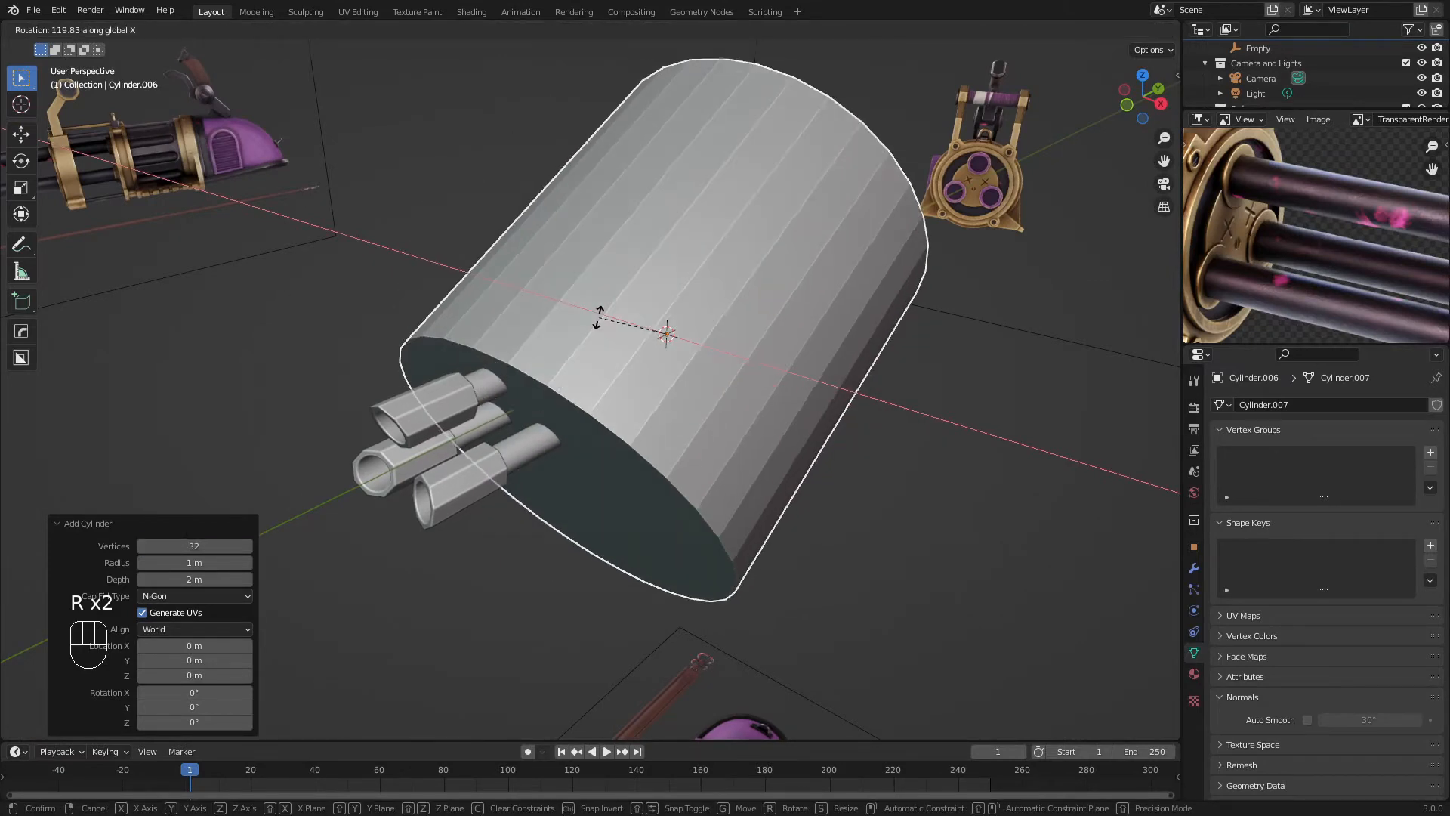
pyautogui.click(598, 318)
# Scale the cylinder down to fit between the barrels and move it about -0.528 m along Y in front of the disk
pyautogui.press('s')
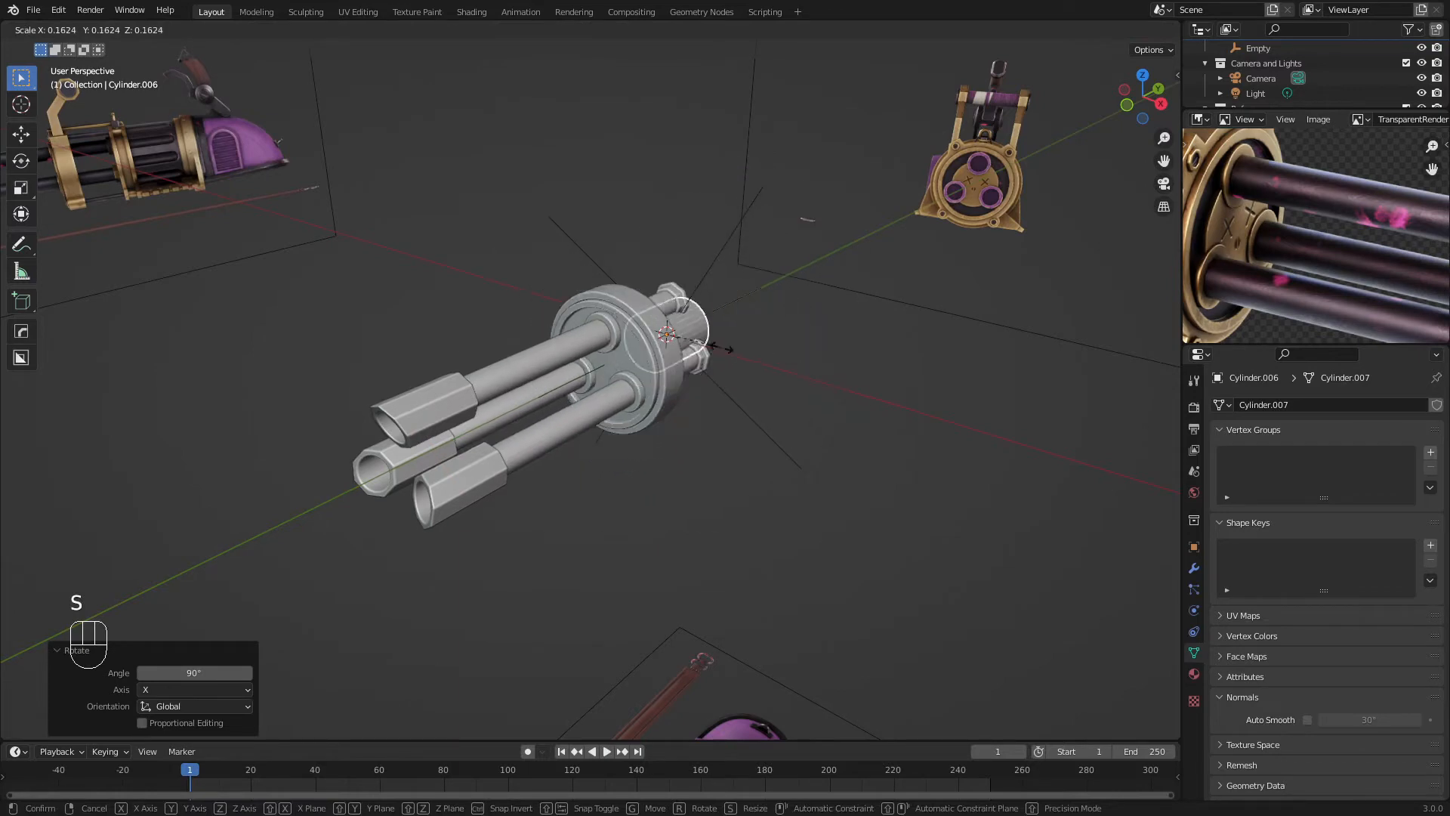
pyautogui.click(704, 347)
pyautogui.press('g')
pyautogui.click(641, 383)
pyautogui.scroll(5, 640, 382)
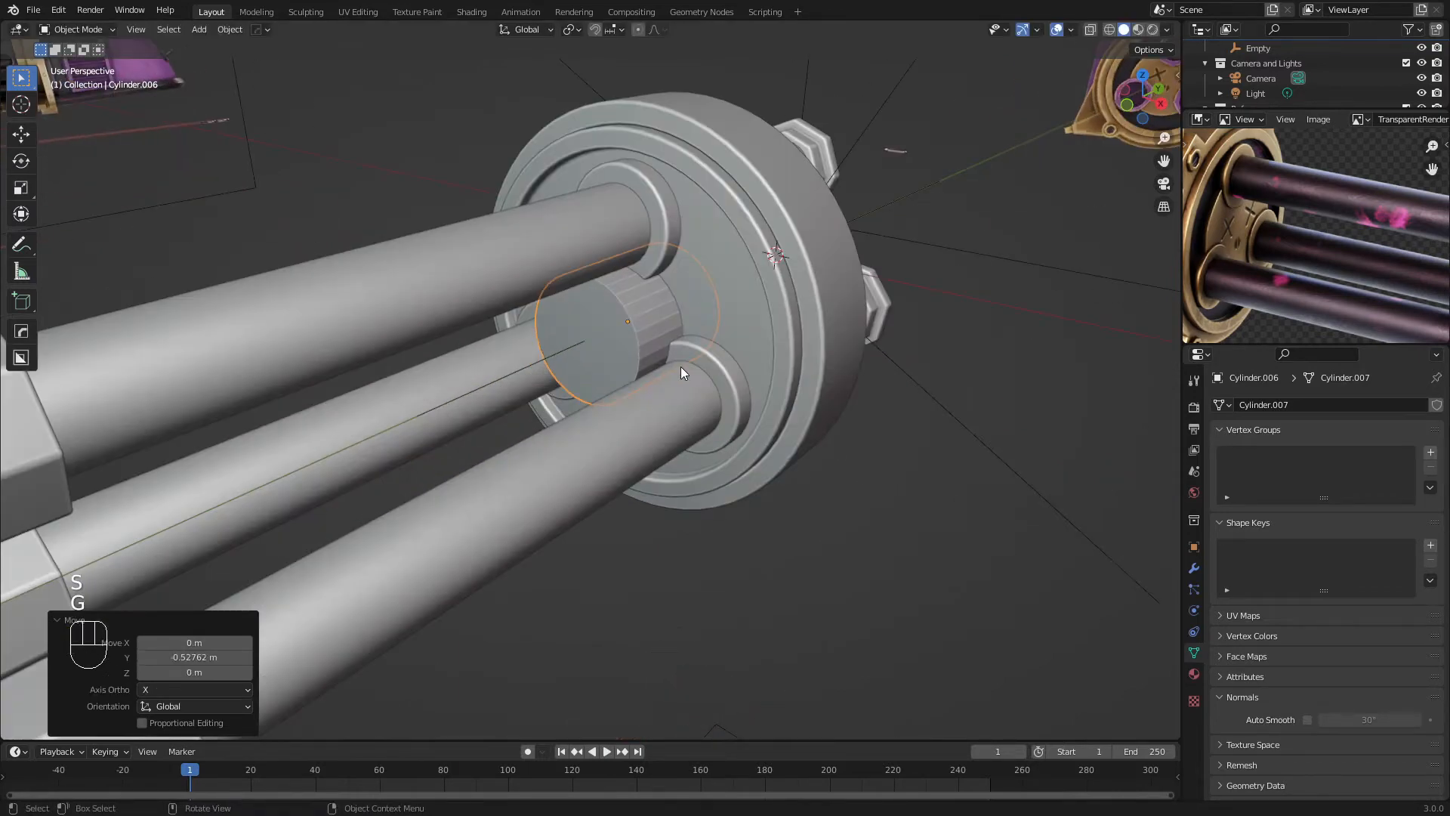
# Scale the cylinder by about 1.820 to match the gold face plate in the front reference image
pyautogui.press('KP_1')
pyautogui.press('z')
pyautogui.scroll(6, 755, 363)
pyautogui.press('s')
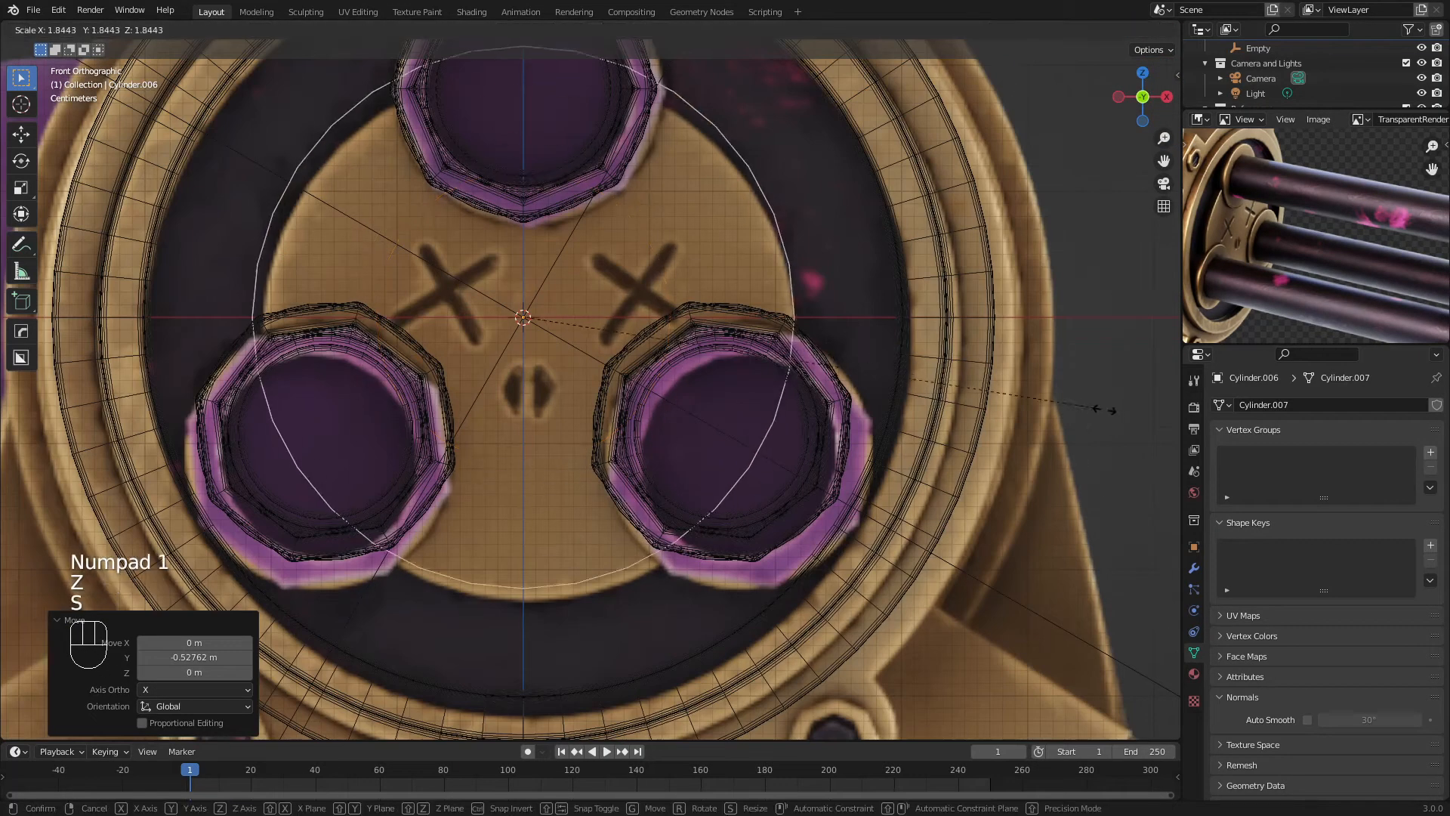
pyautogui.click(1099, 408)
pyautogui.press('z')
pyautogui.press('z')
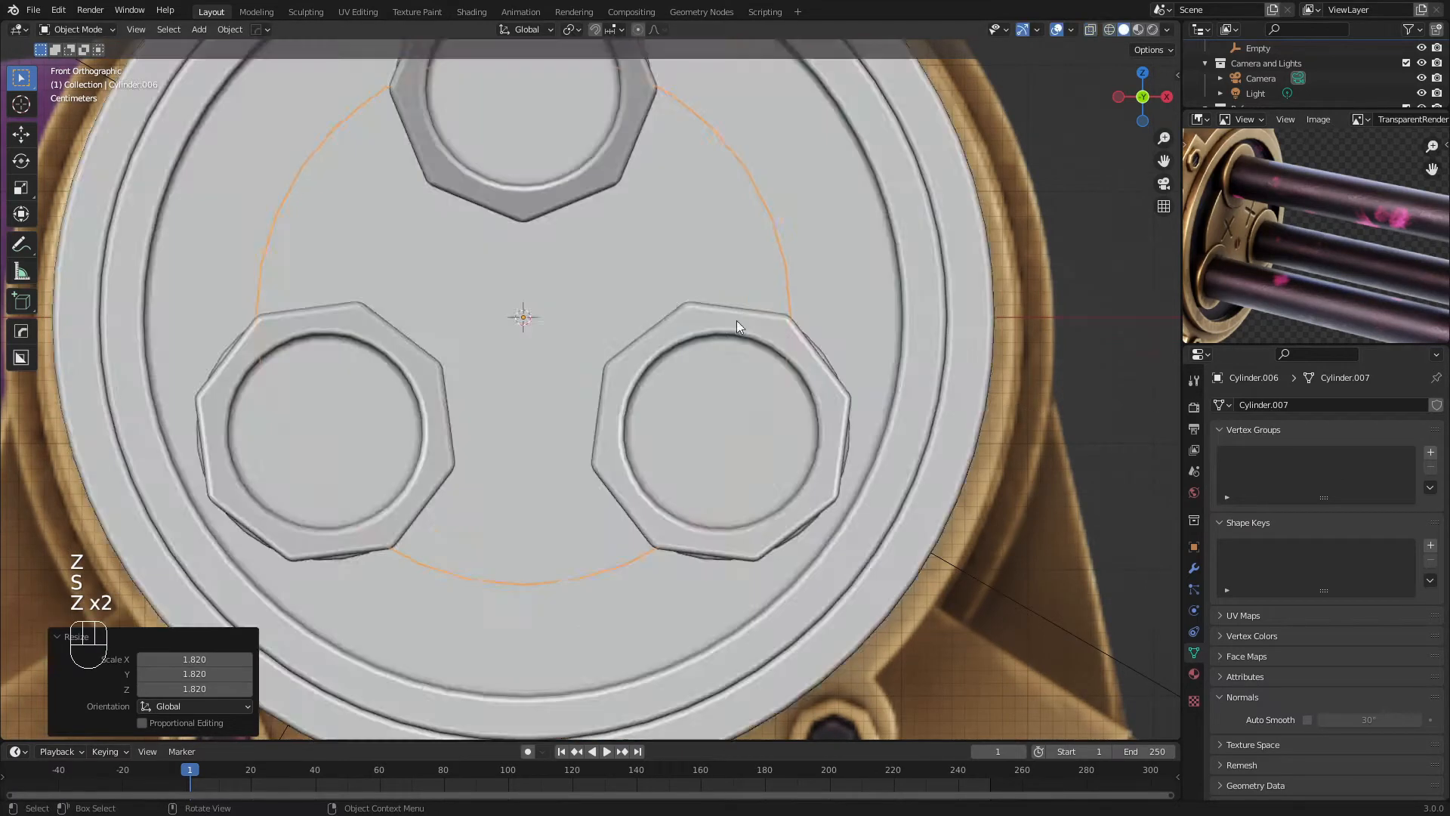
# Flatten the cylinder along Y into a plate with scale factors of about 0.175 and 0.573
pyautogui.moveTo(737, 320); pyautogui.dragTo(319, 324, button='middle')
pyautogui.press('s')
pyautogui.press('y')
pyautogui.click(839, 377)
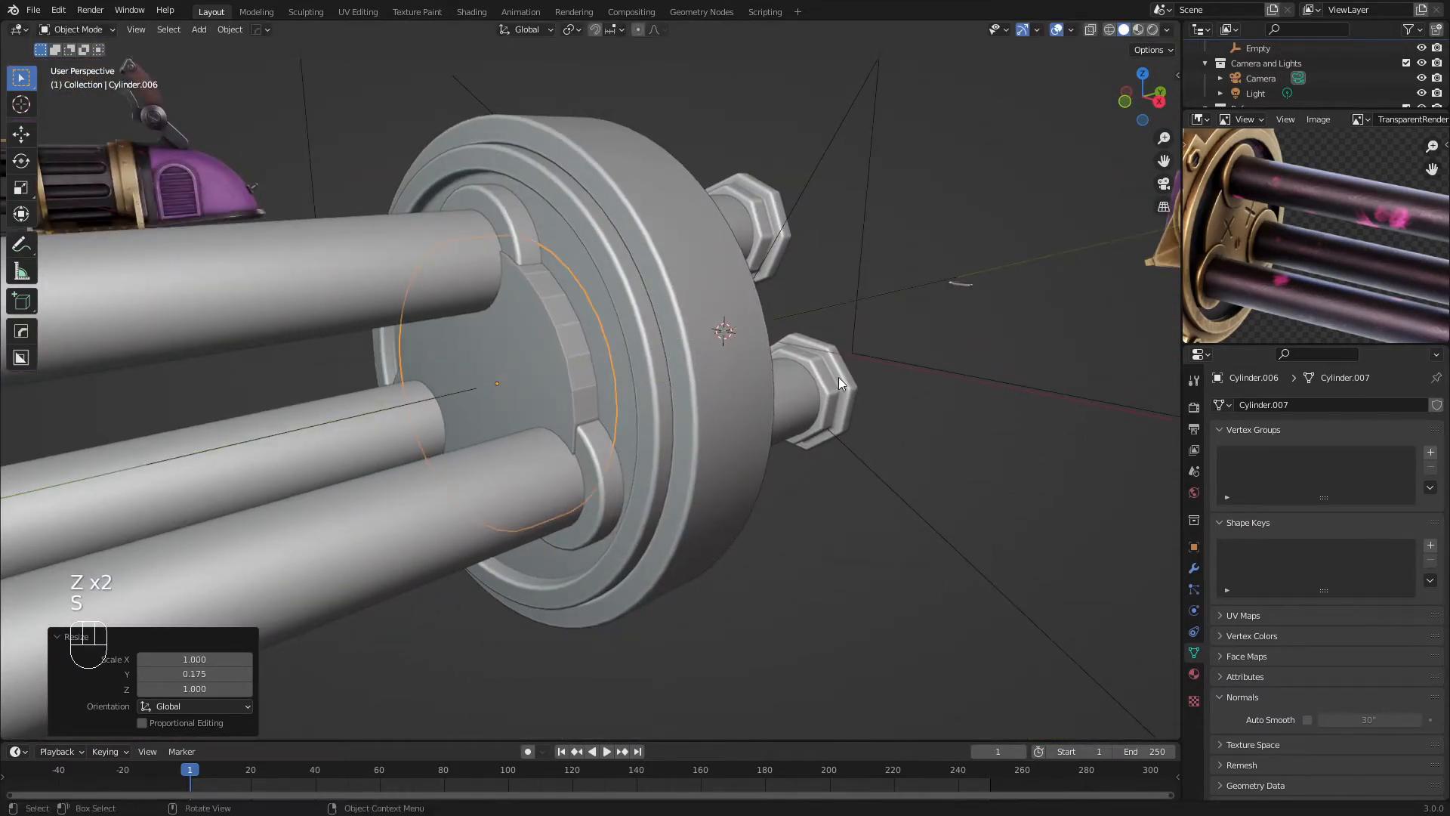
pyautogui.press('s')
pyautogui.press('y')
pyautogui.click(696, 401)
# Move the face plate about -0.014 m along Y between the barrel collars
pyautogui.scroll(2, 664, 398)
pyautogui.press('g')
pyautogui.press('y')
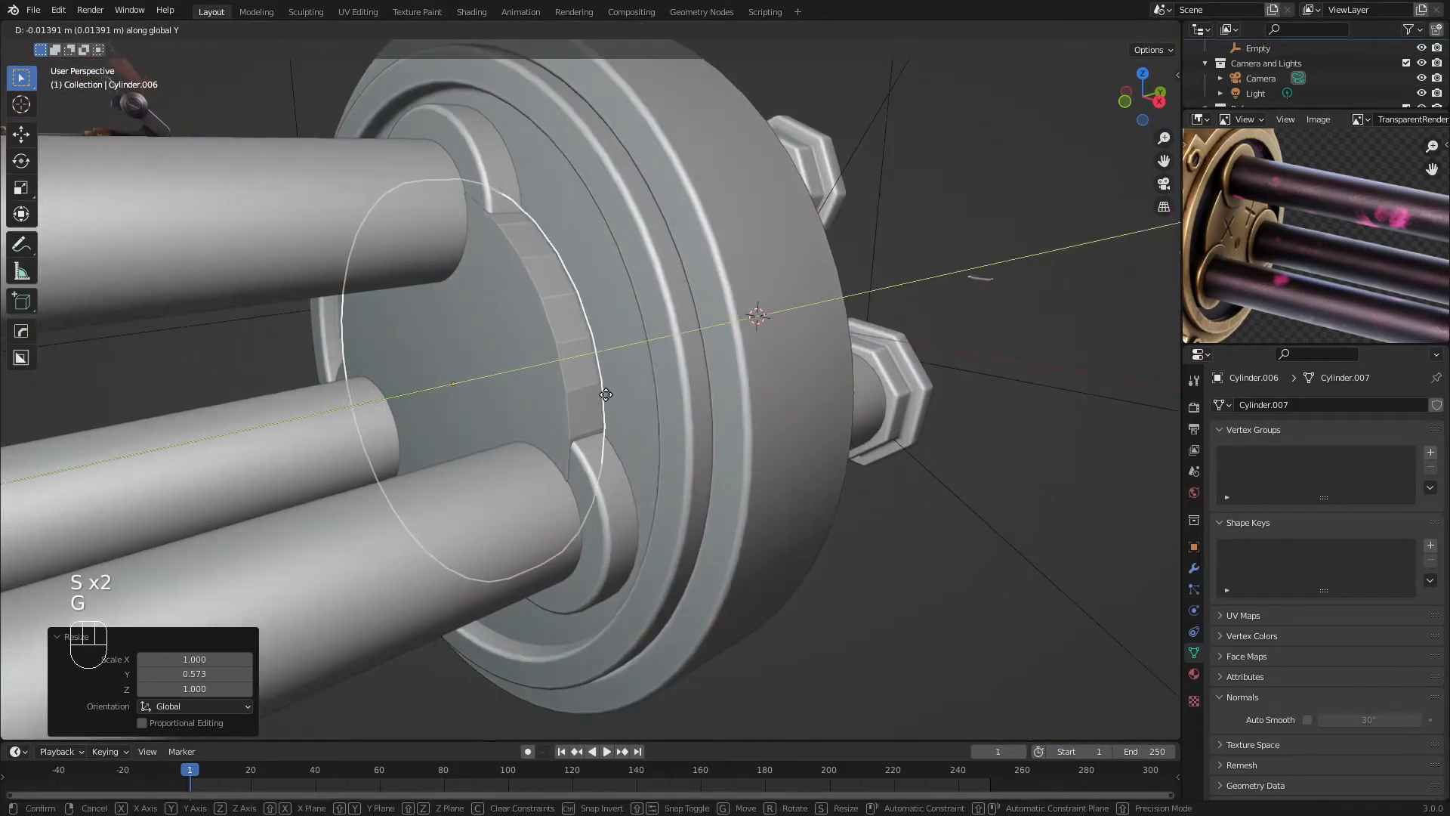
pyautogui.click(605, 395)
# Thin the face plate along Y by a factor of about 0.608 and nudge it about 0.003 m along Y
pyautogui.moveTo(692, 417); pyautogui.dragTo(661, 428, button='middle')
pyautogui.press('s')
pyautogui.press('y')
pyautogui.click(658, 428)
pyautogui.press('g')
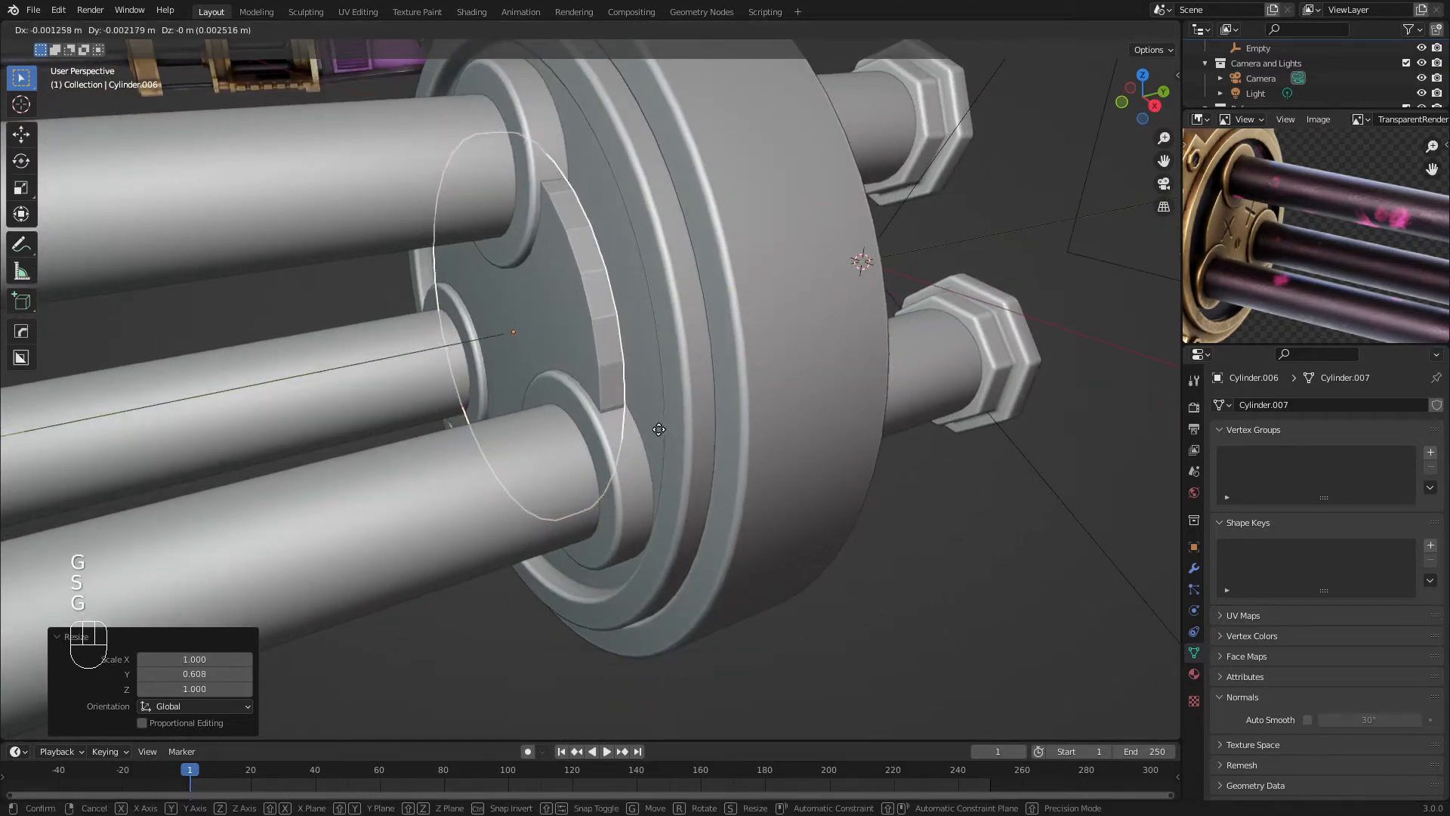
pyautogui.click(658, 429)
pyautogui.scroll(-2, 614, 415)
pyautogui.keyDown('shift'); pyautogui.moveTo(614, 416); pyautogui.dragTo(631, 441, button='middle'); pyautogui.keyUp('shift')
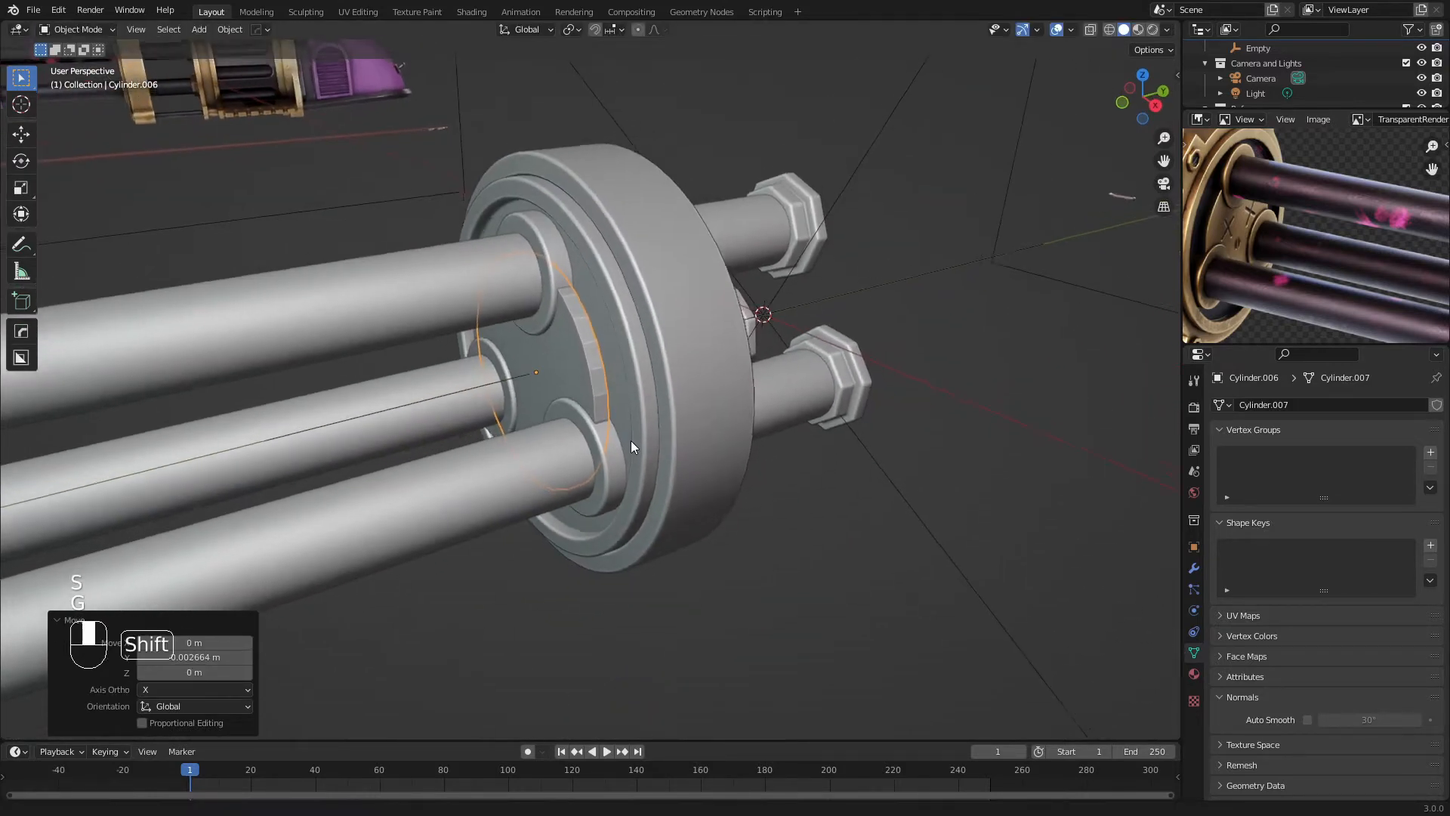
# Enlarge the face plate between the barrel collars by a factor of about 1.03
pyautogui.scroll(2, 631, 442)
pyautogui.press('s')
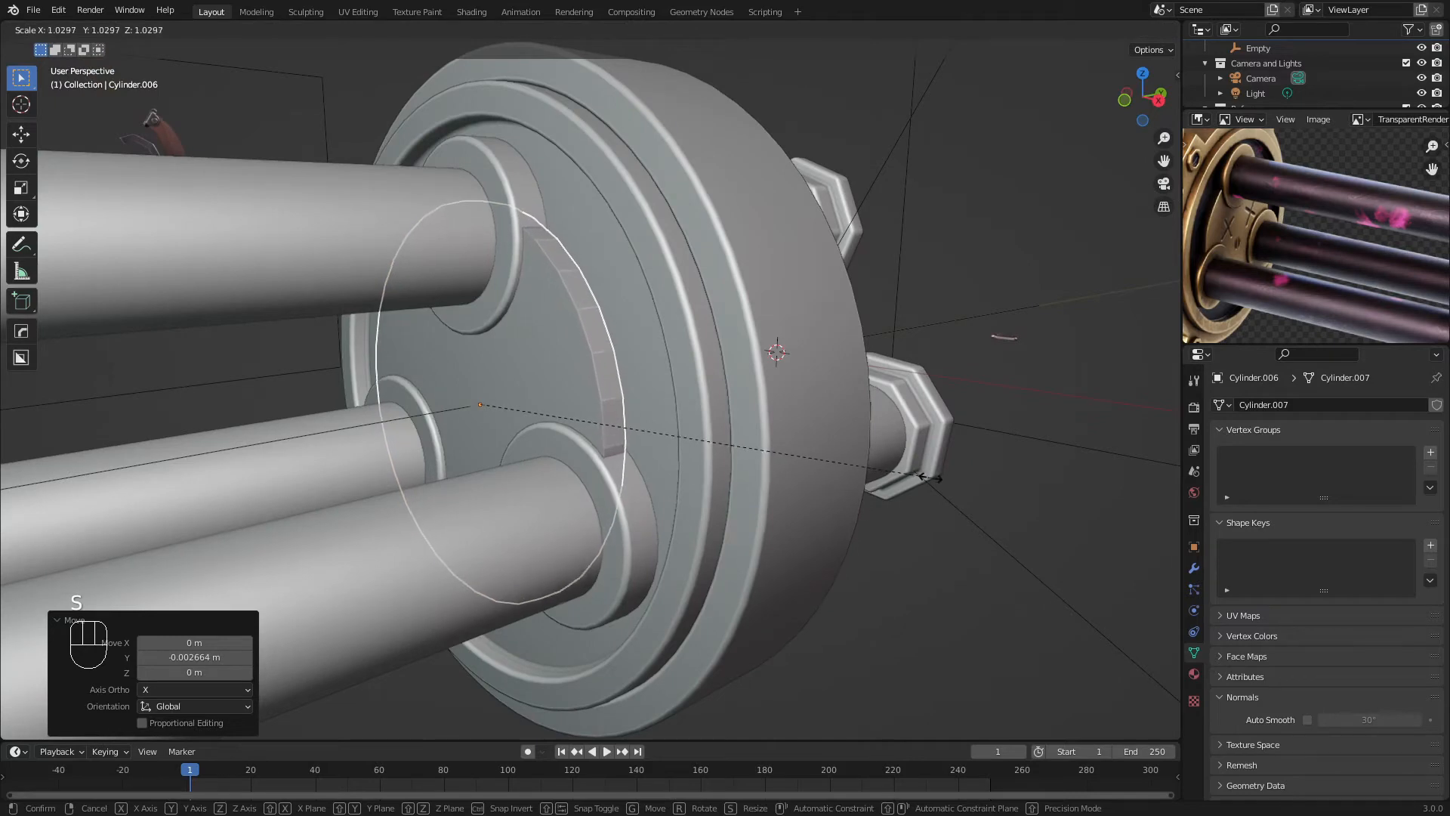
pyautogui.click(936, 478)
# Scale the whole face plate mesh by 0.972 to match the gold plate in the front reference image
pyautogui.press('Tab')
pyautogui.press('a')
pyautogui.press('KP_1')
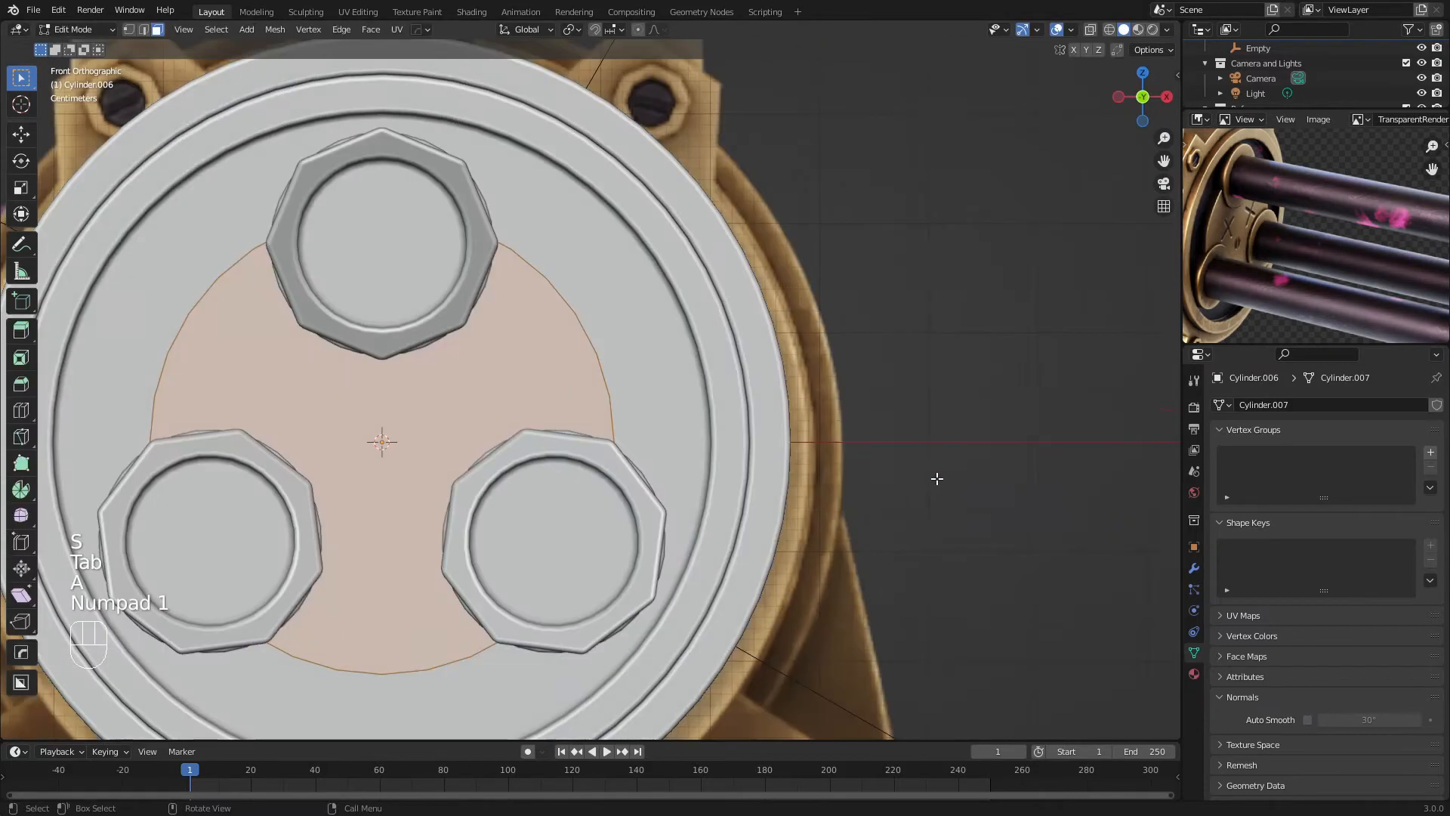
pyautogui.press('z')
pyautogui.scroll(2, 798, 453)
pyautogui.press('s')
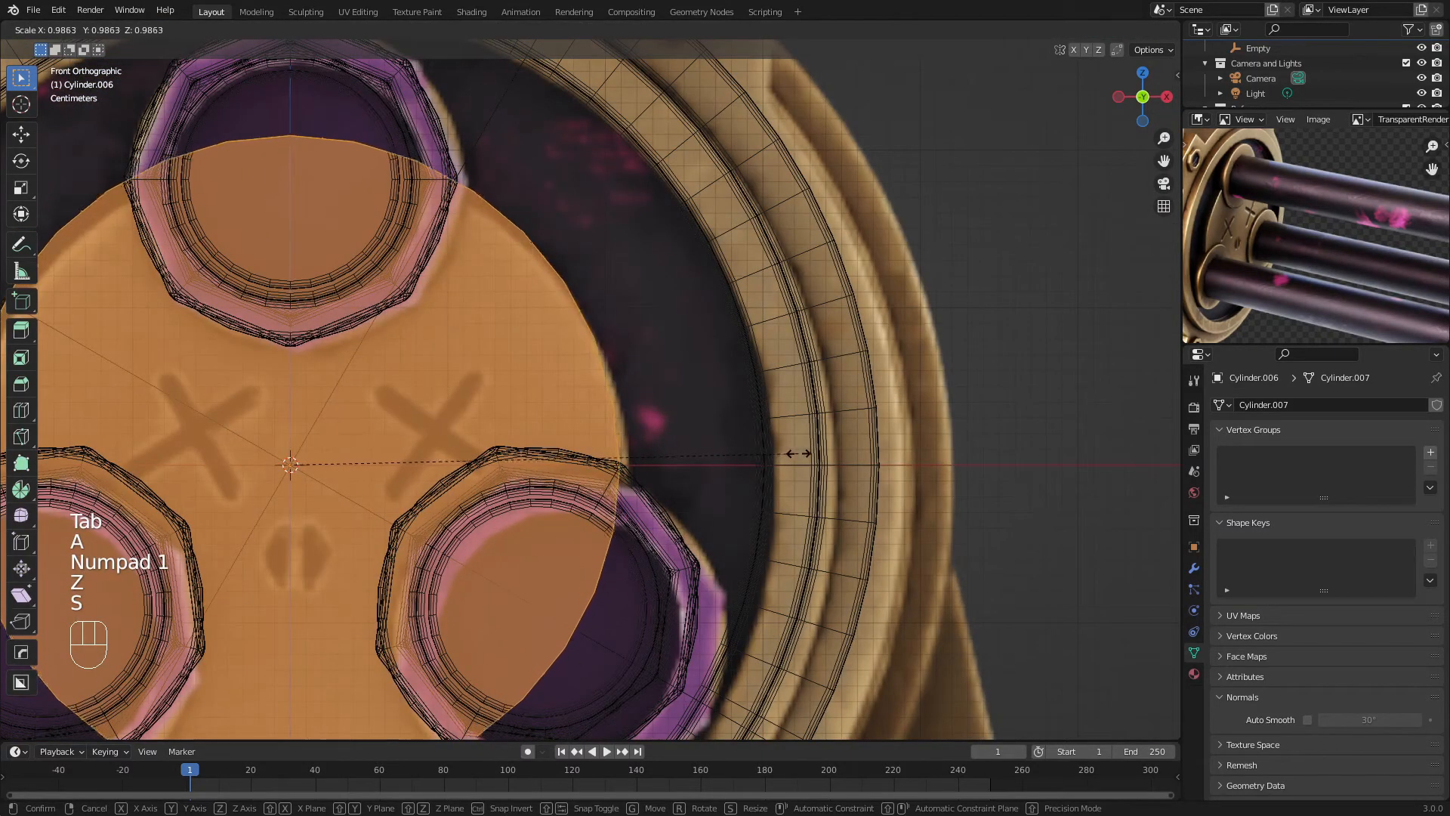
pyautogui.click(790, 453)
# Enlarge the face plate mesh by about 1.037 so it sits better between the barrel collars
pyautogui.press('z')
pyautogui.moveTo(787, 445)
pyautogui.mouseDown(button='middle')
pyautogui.moveTo(557, 467)
pyautogui.moveTo(759, 505)
pyautogui.mouseUp(button='middle')
pyautogui.press('s')
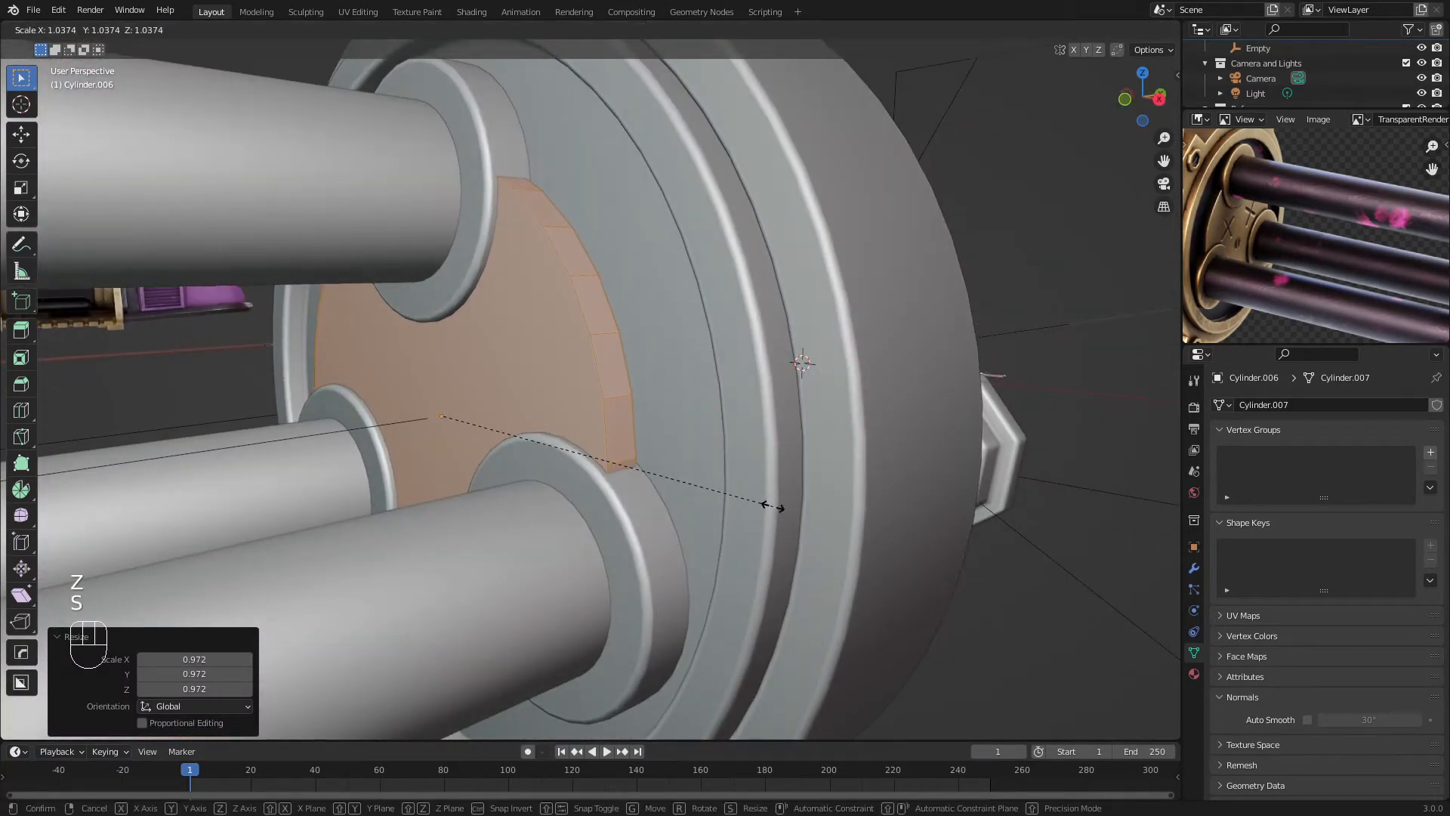
pyautogui.click(768, 508)
pyautogui.scroll(-5, 768, 508)
pyautogui.moveTo(767, 508); pyautogui.dragTo(552, 410, button='middle')
pyautogui.scroll(4, 543, 408)
pyautogui.press('Tab')
# Scale the face plate mesh uniformly by 0.960 and return to object mode
pyautogui.scroll(-4, 544, 408)
pyautogui.scroll(1, 552, 410)
pyautogui.scroll(1, 552, 417)
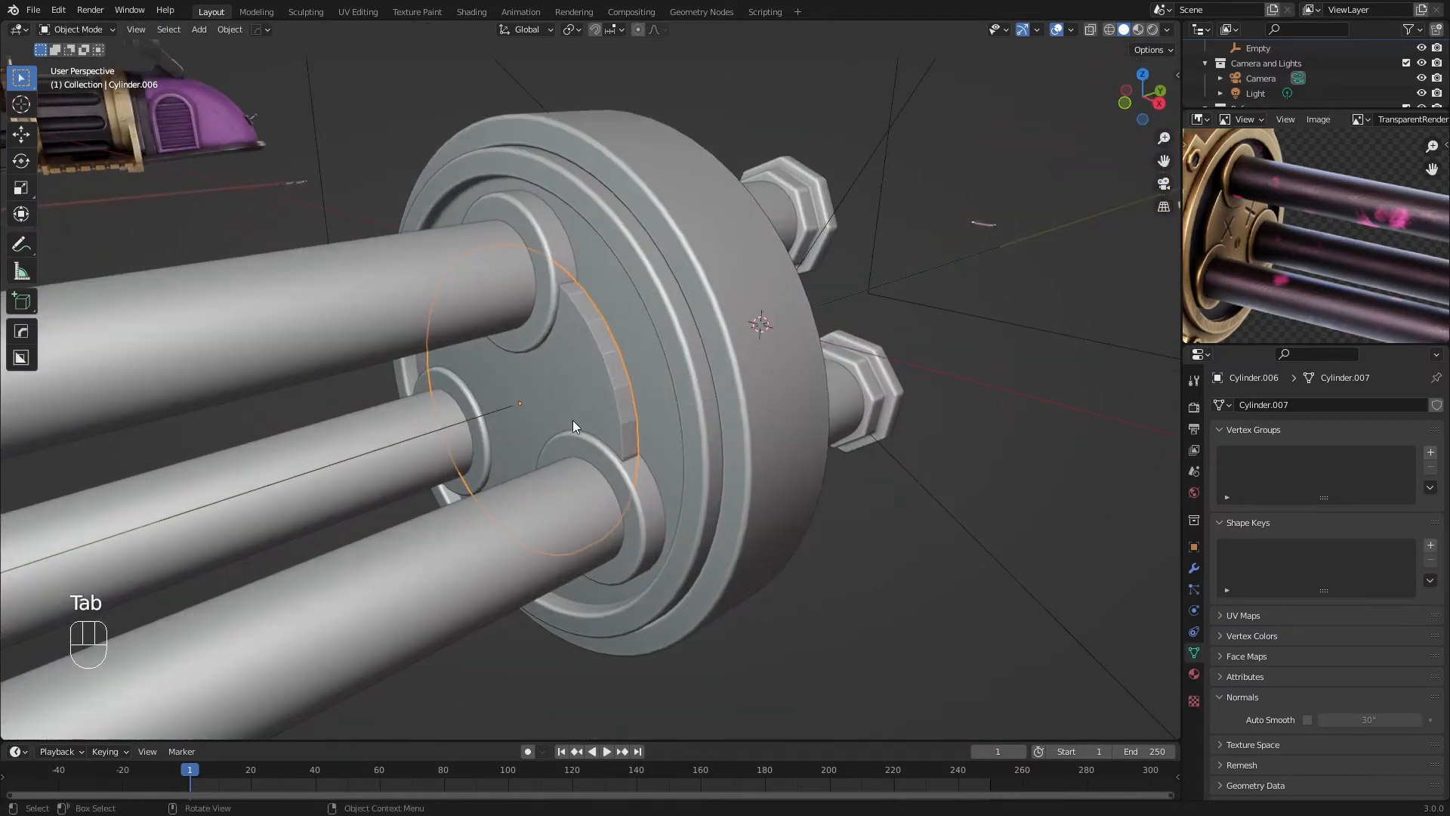
pyautogui.press('Tab')
pyautogui.press('s')
pyautogui.click(871, 498)
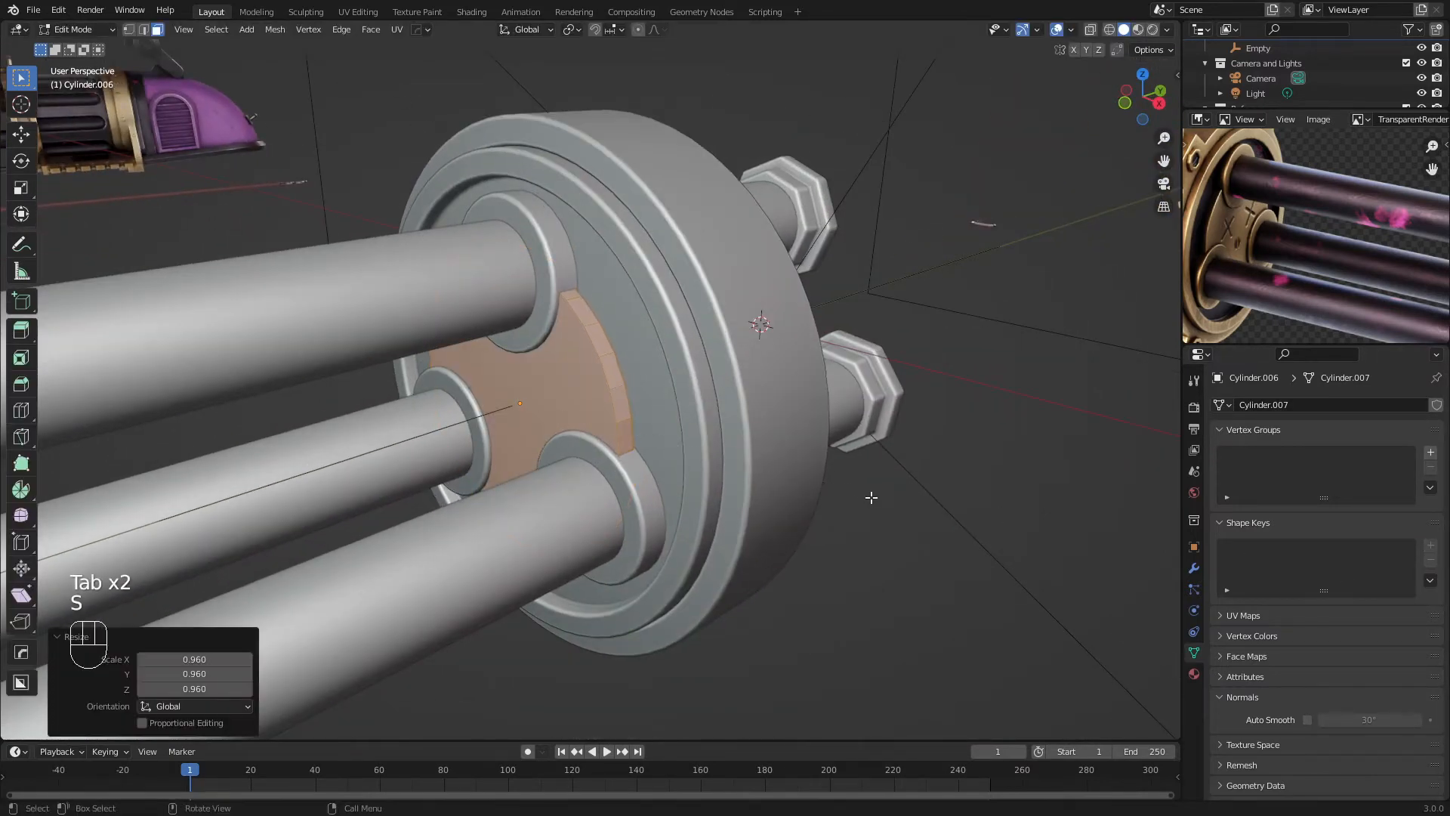
pyautogui.press('s')
pyautogui.press('Tab')
# Duplicate the three barrel collars in place, strip the copy's edge bevel and apply its Array modifier
pyautogui.click(619, 470)
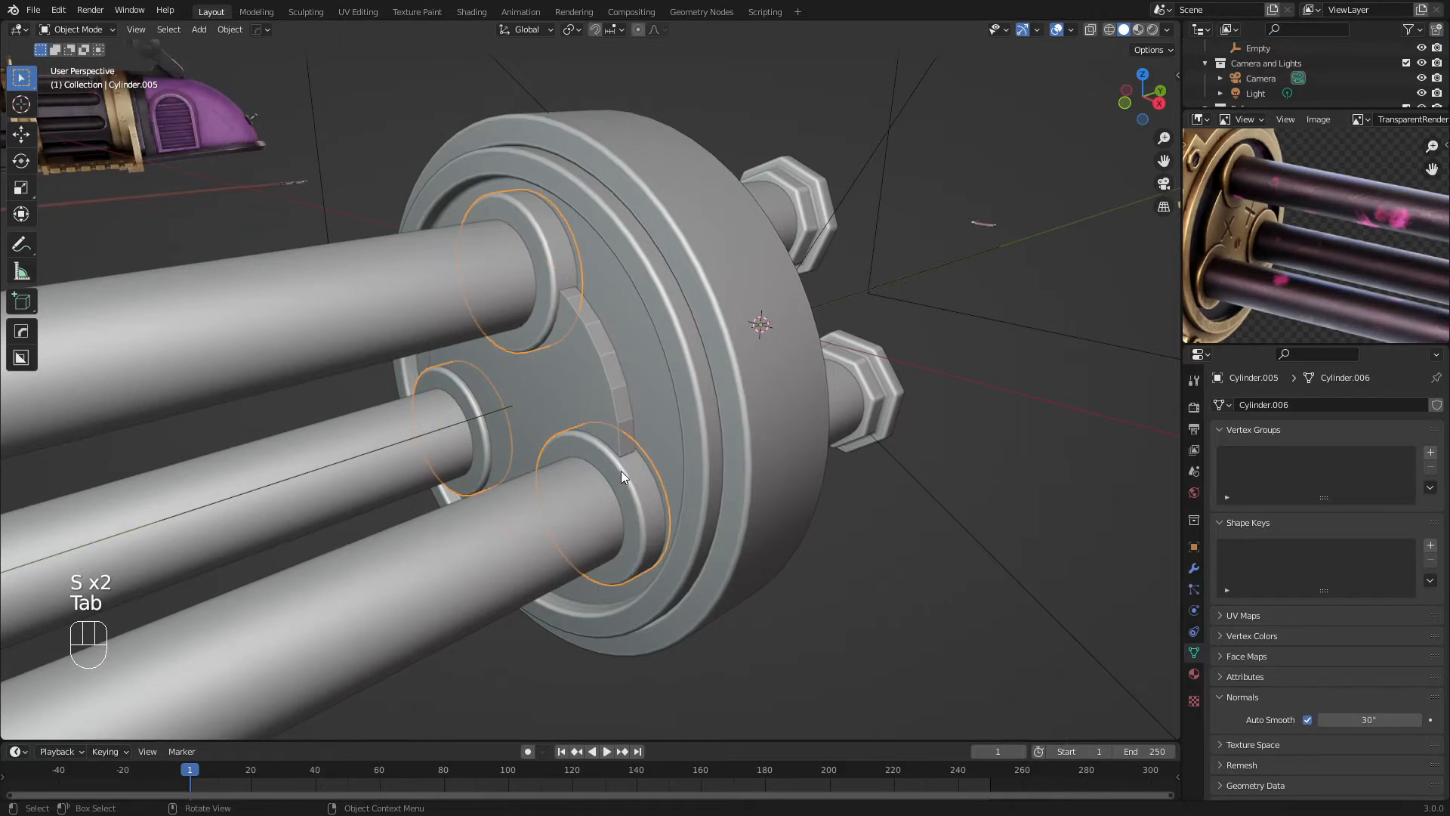
pyautogui.hotkey('shift', 'd')
pyautogui.rightClick(505, 408)
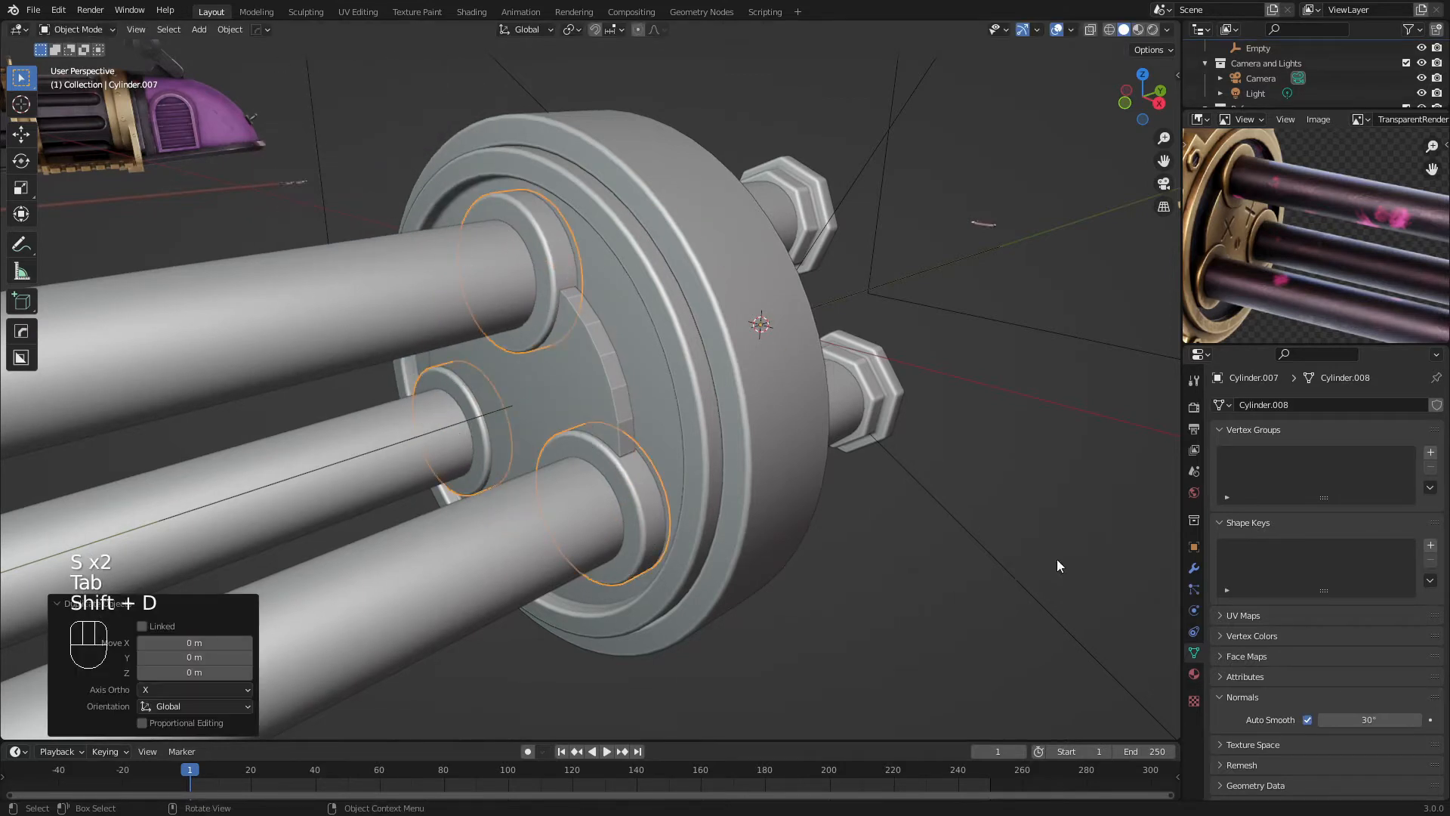
pyautogui.click(1193, 569)
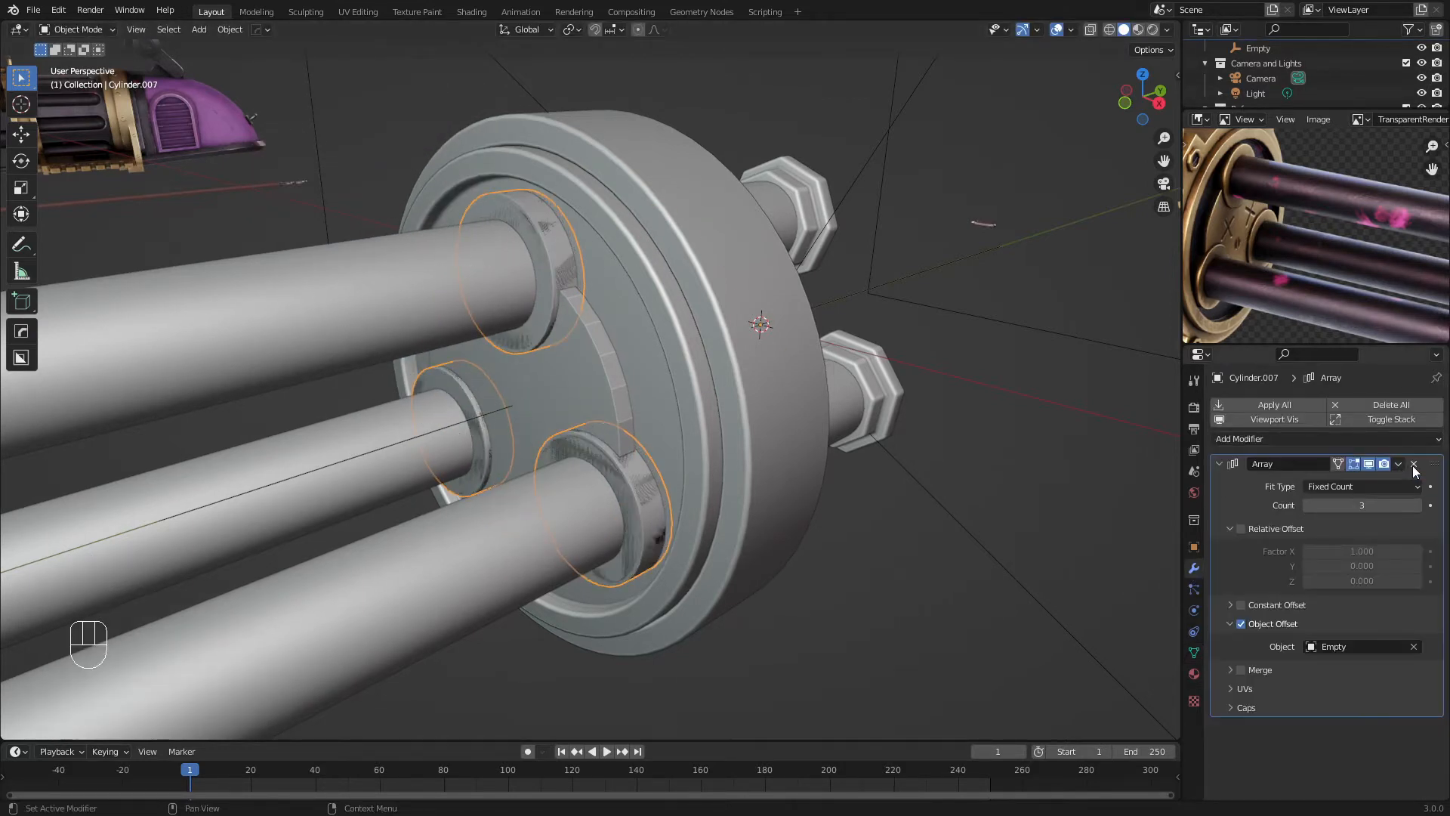
pyautogui.hotkey('ctrl', 'a')
pyautogui.scroll(2, 529, 513)
pyautogui.press('g')
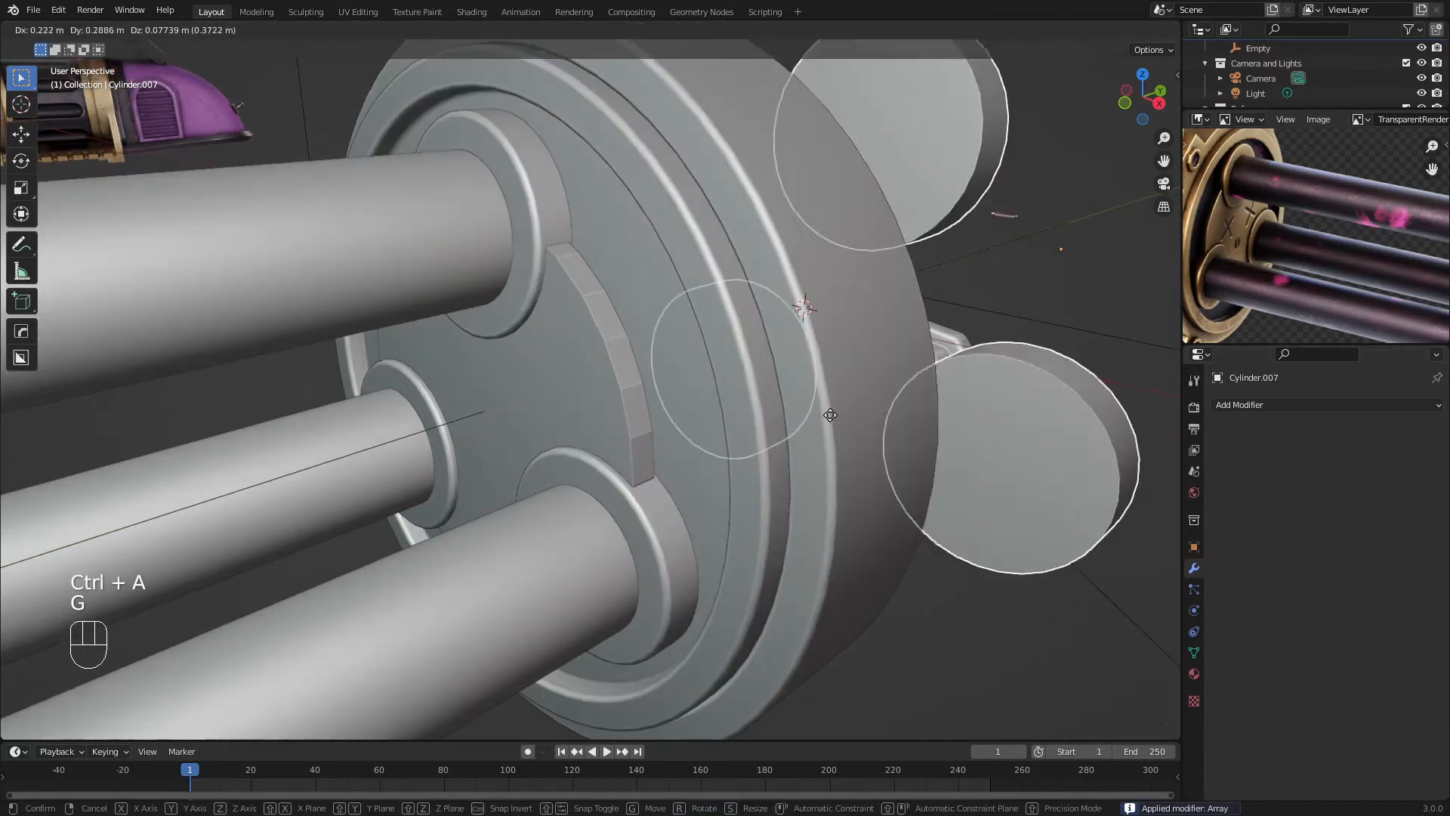
pyautogui.rightClick(803, 503)
pyautogui.scroll(-4, 664, 484)
pyautogui.press('g')
pyautogui.rightClick(790, 309)
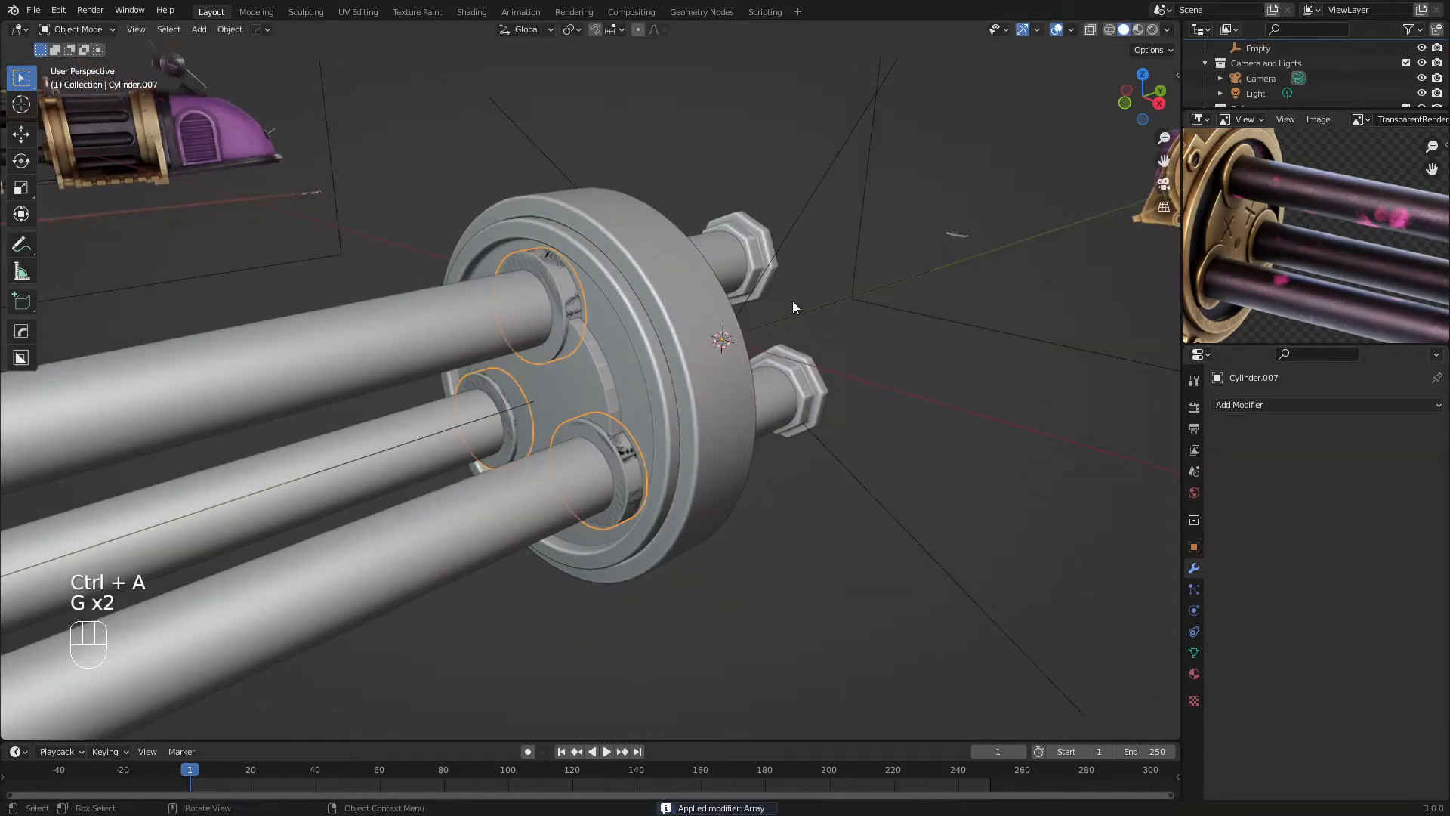
pyautogui.moveTo(791, 301); pyautogui.dragTo(622, 325, button='middle')
pyautogui.press('g')
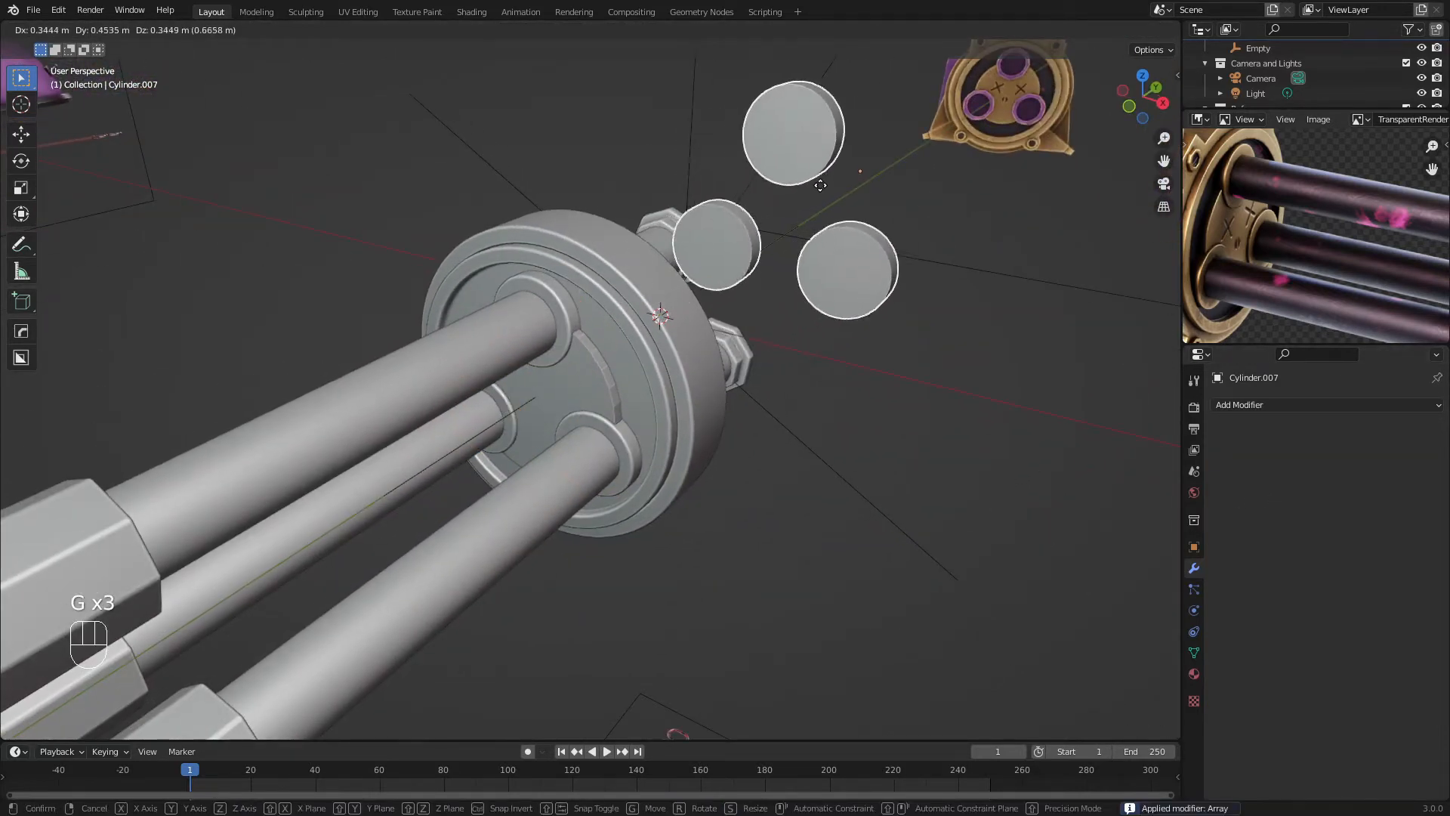
pyautogui.rightClick(814, 185)
# Cut the duplicated collars (Cylinder.007) out of the face plate with a Difference Boolean modifier and apply it
pyautogui.scroll(4, 555, 378)
pyautogui.click(610, 391)
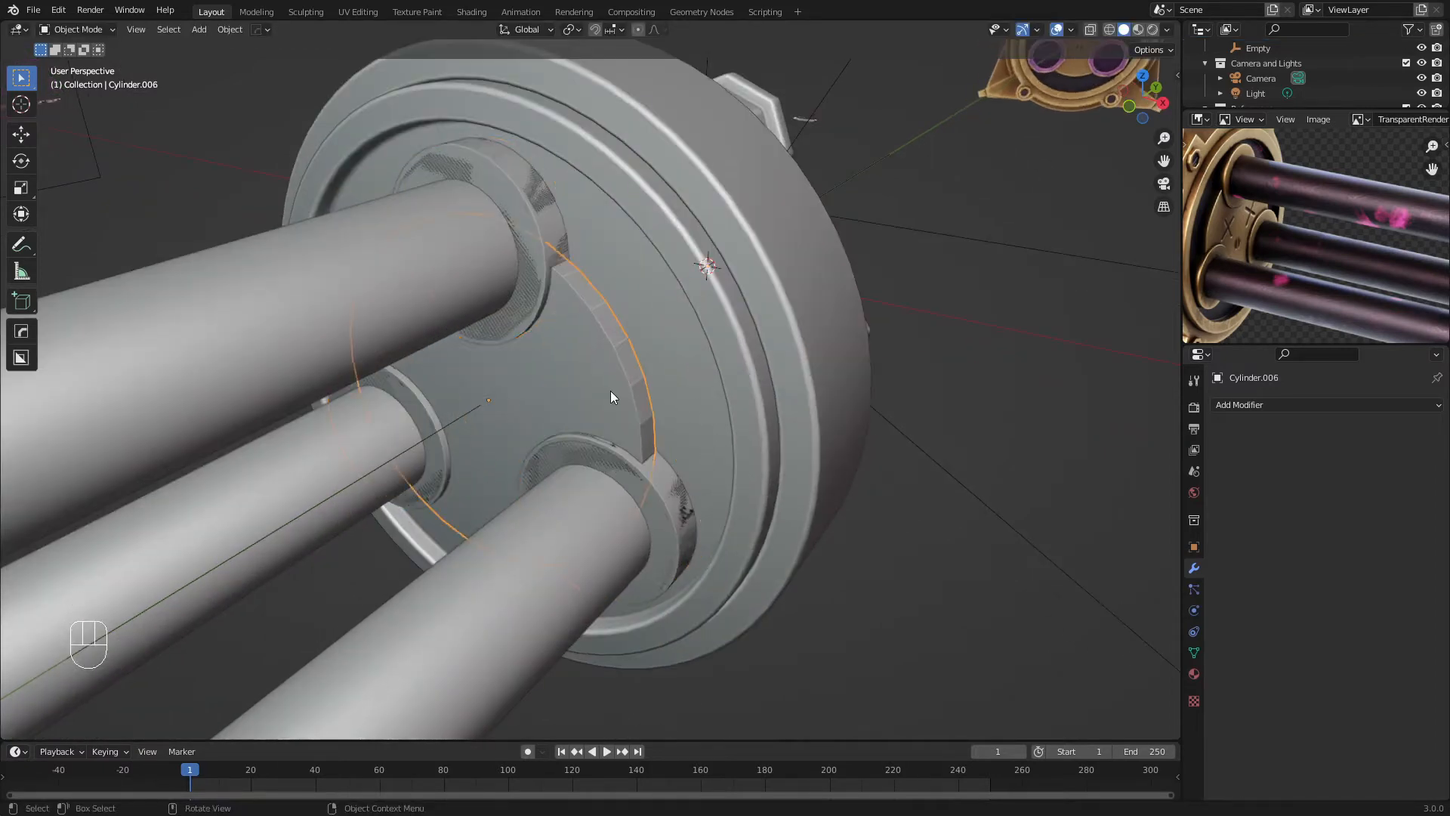
pyautogui.moveTo(611, 391); pyautogui.dragTo(570, 365, button='middle')
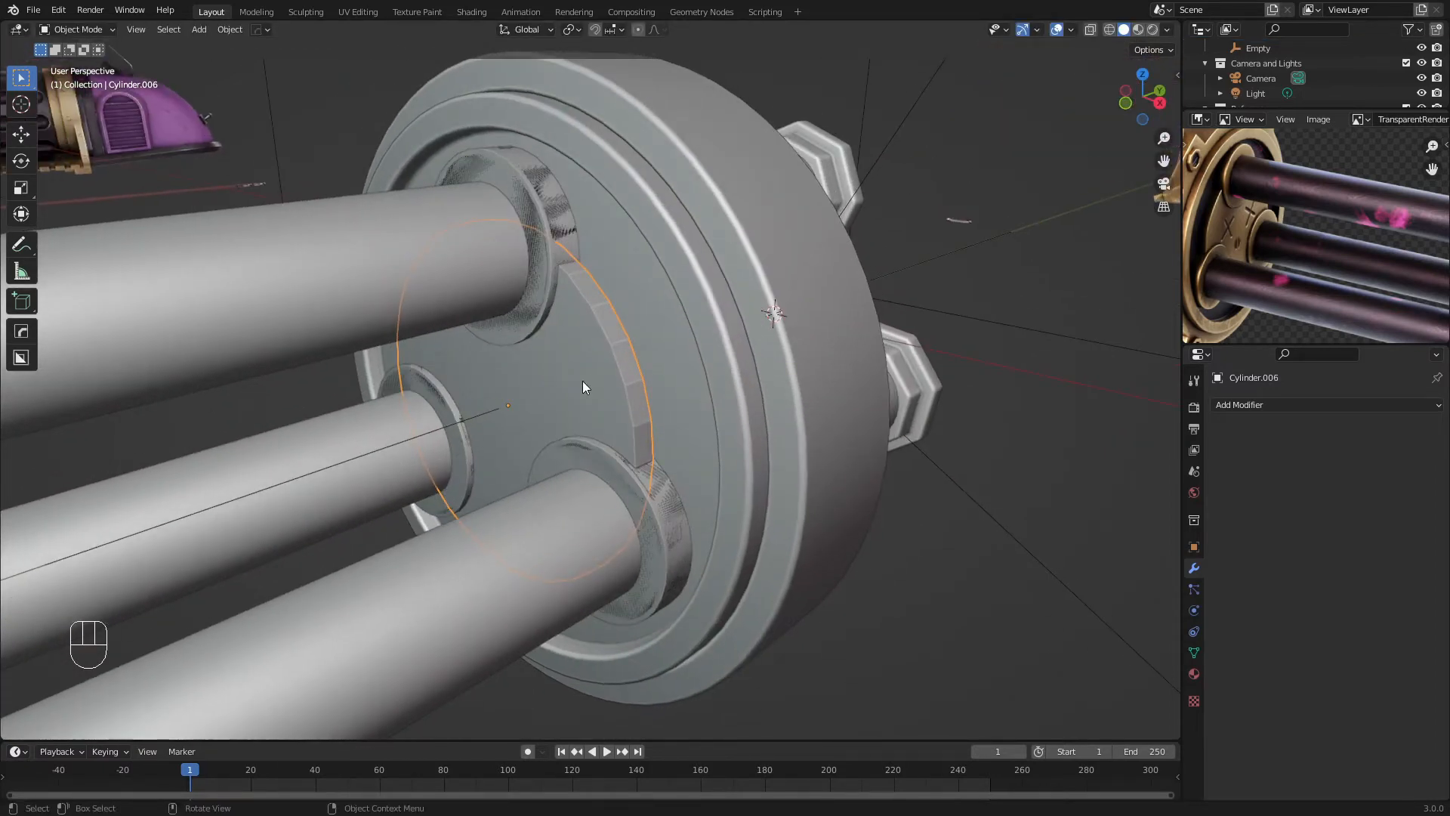
pyautogui.click(1223, 404)
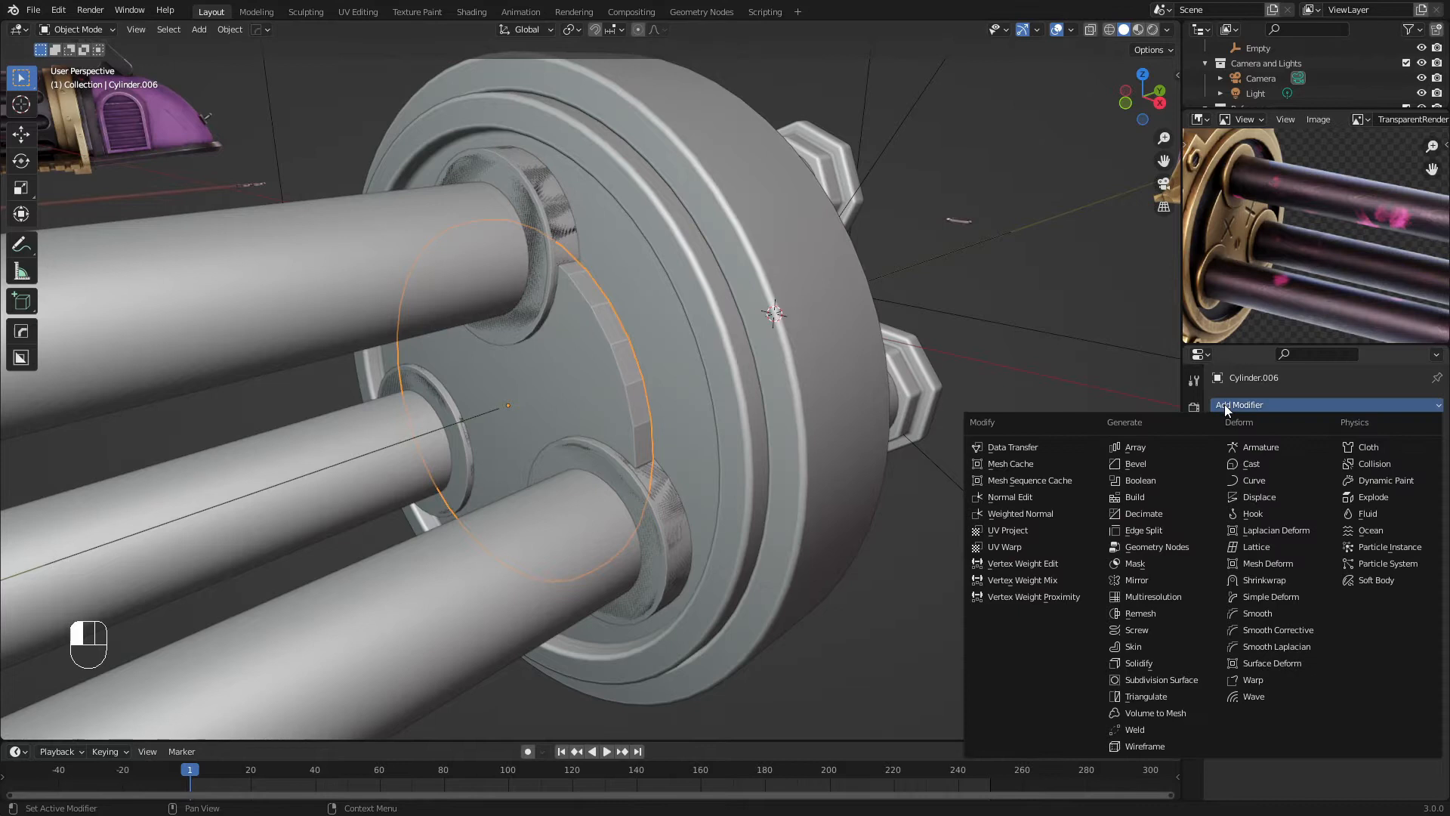
pyautogui.click(1140, 481)
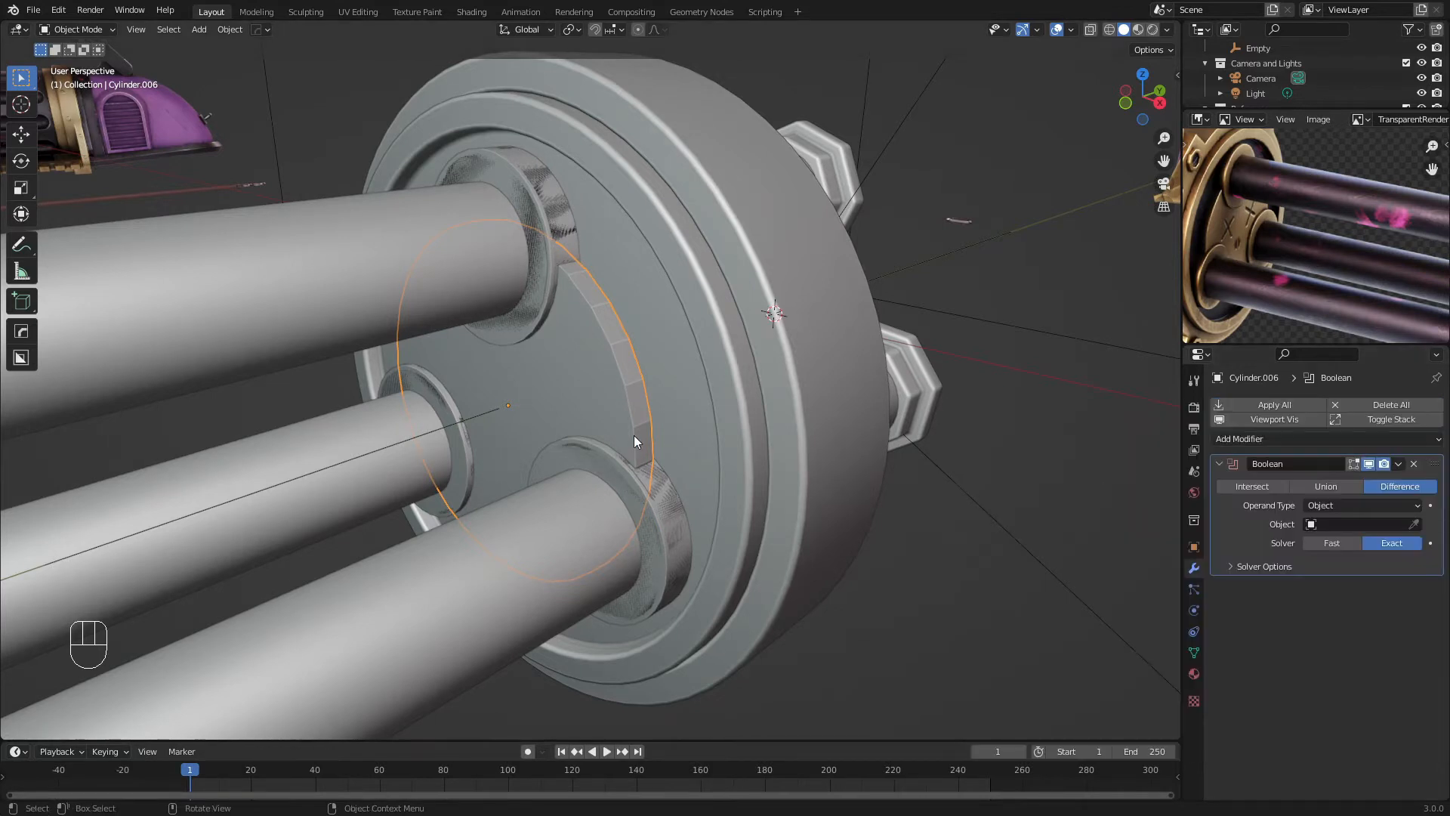
pyautogui.click(631, 473)
pyautogui.press('g')
pyautogui.rightClick(582, 381)
pyautogui.click(609, 332)
pyautogui.click(1358, 517)
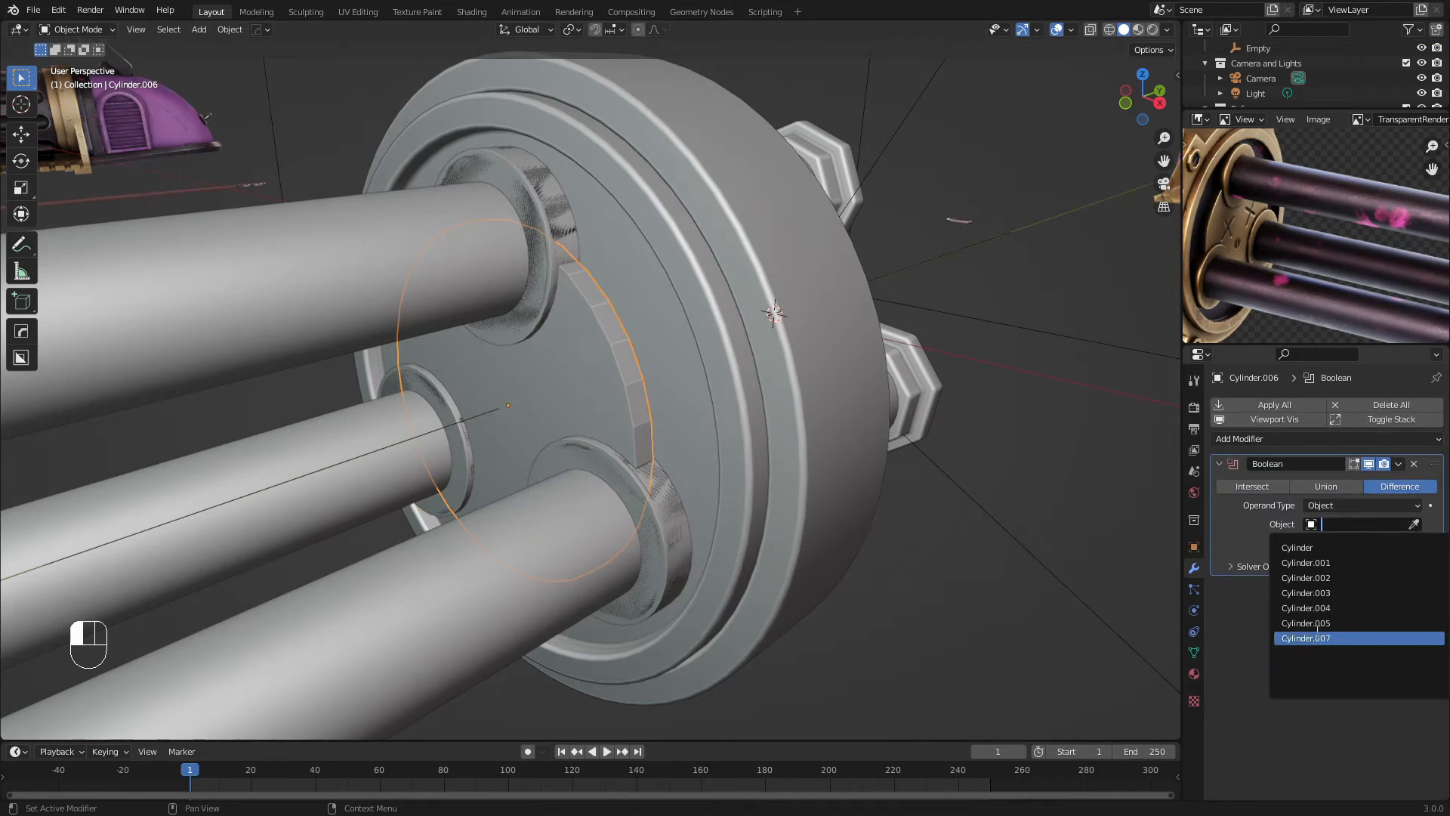
pyautogui.click(1316, 638)
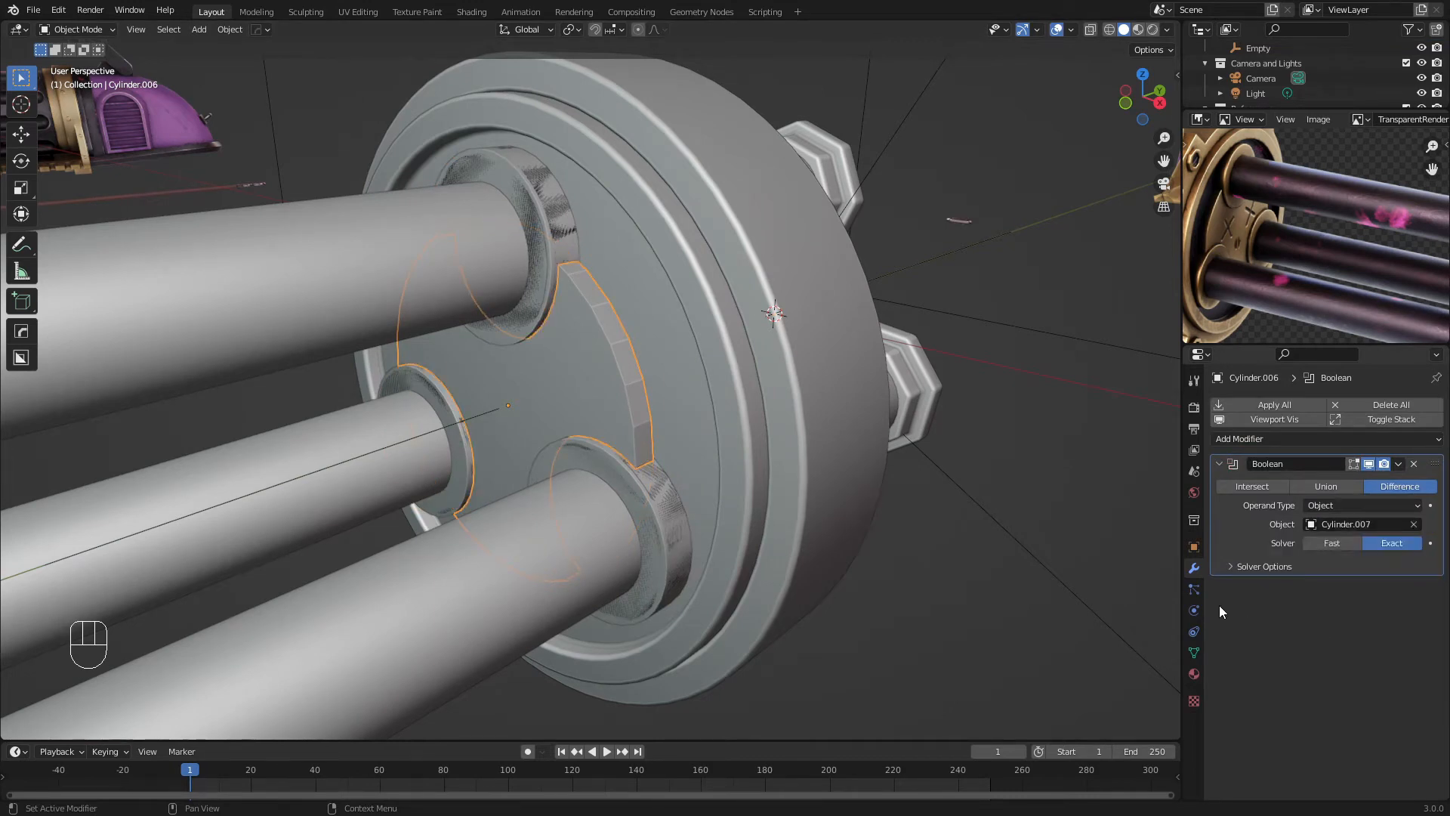
pyautogui.hotkey('ctrl', 'a')
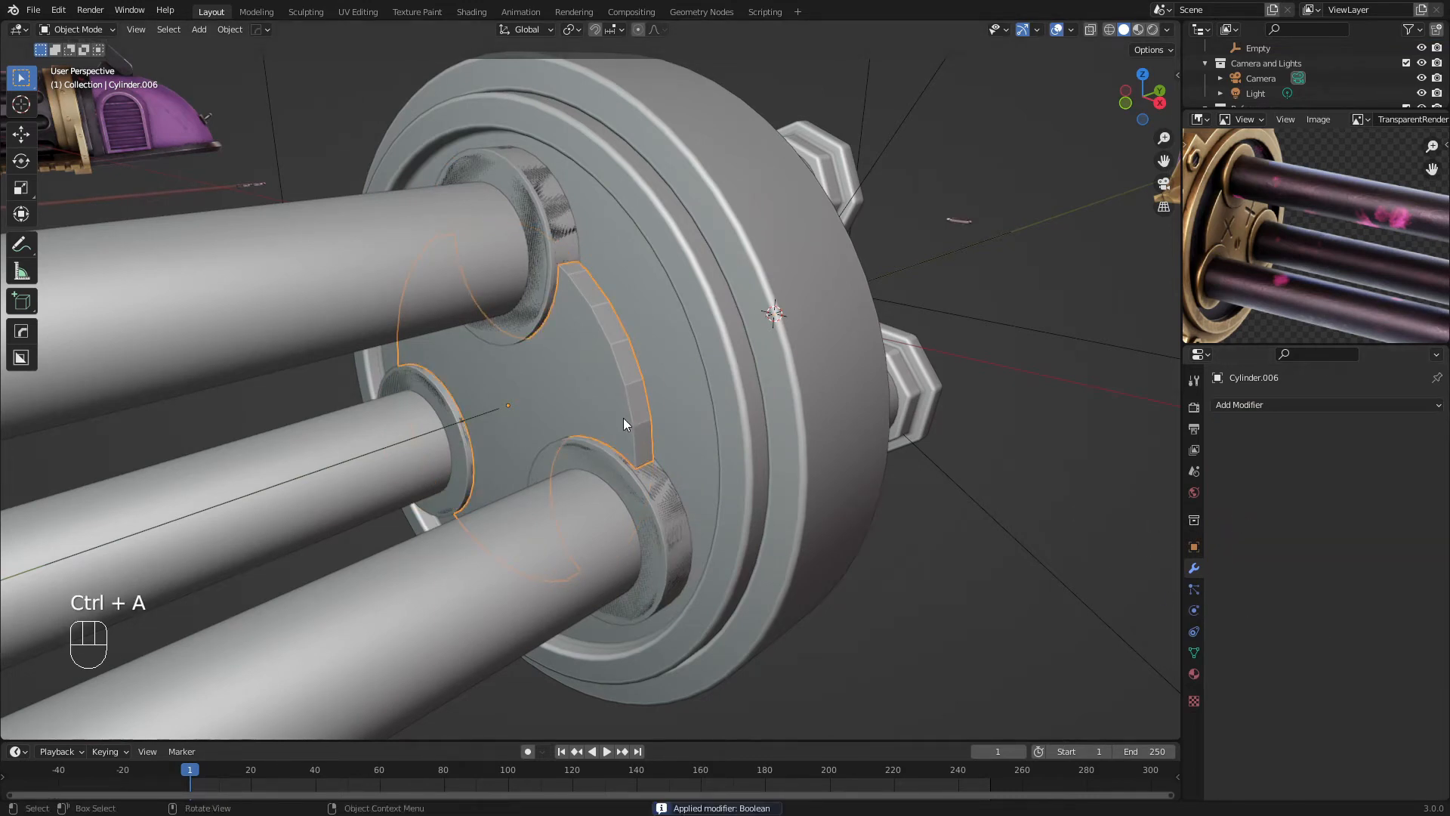
# Delete the duplicated collars that served as the cutting object
pyautogui.click(624, 461)
pyautogui.press('g')
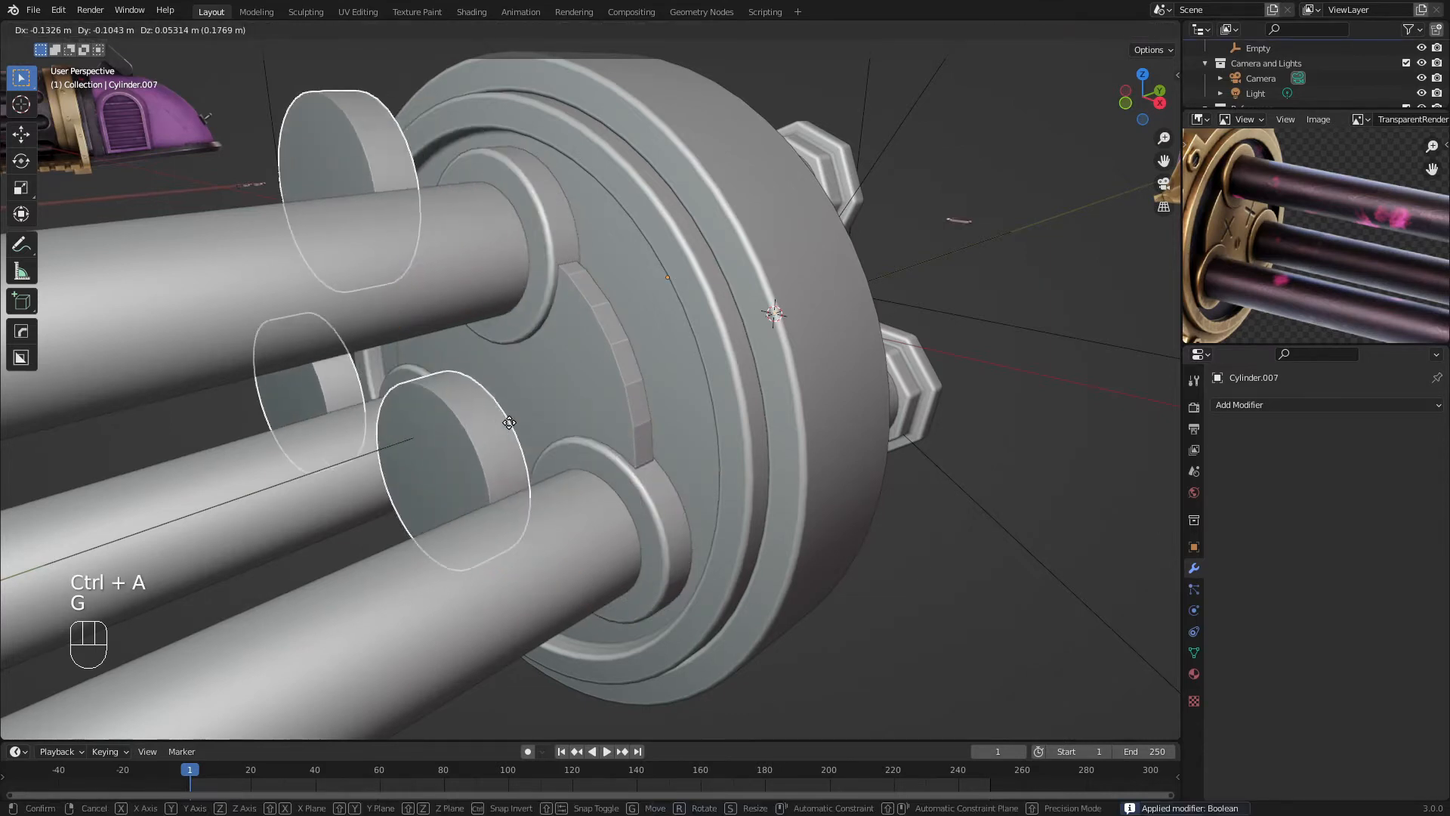
pyautogui.rightClick(509, 423)
pyautogui.press('x')
pyautogui.click(610, 367)
# Isolate the cut face plate in local view and inspect its geometry
pyautogui.click(611, 369)
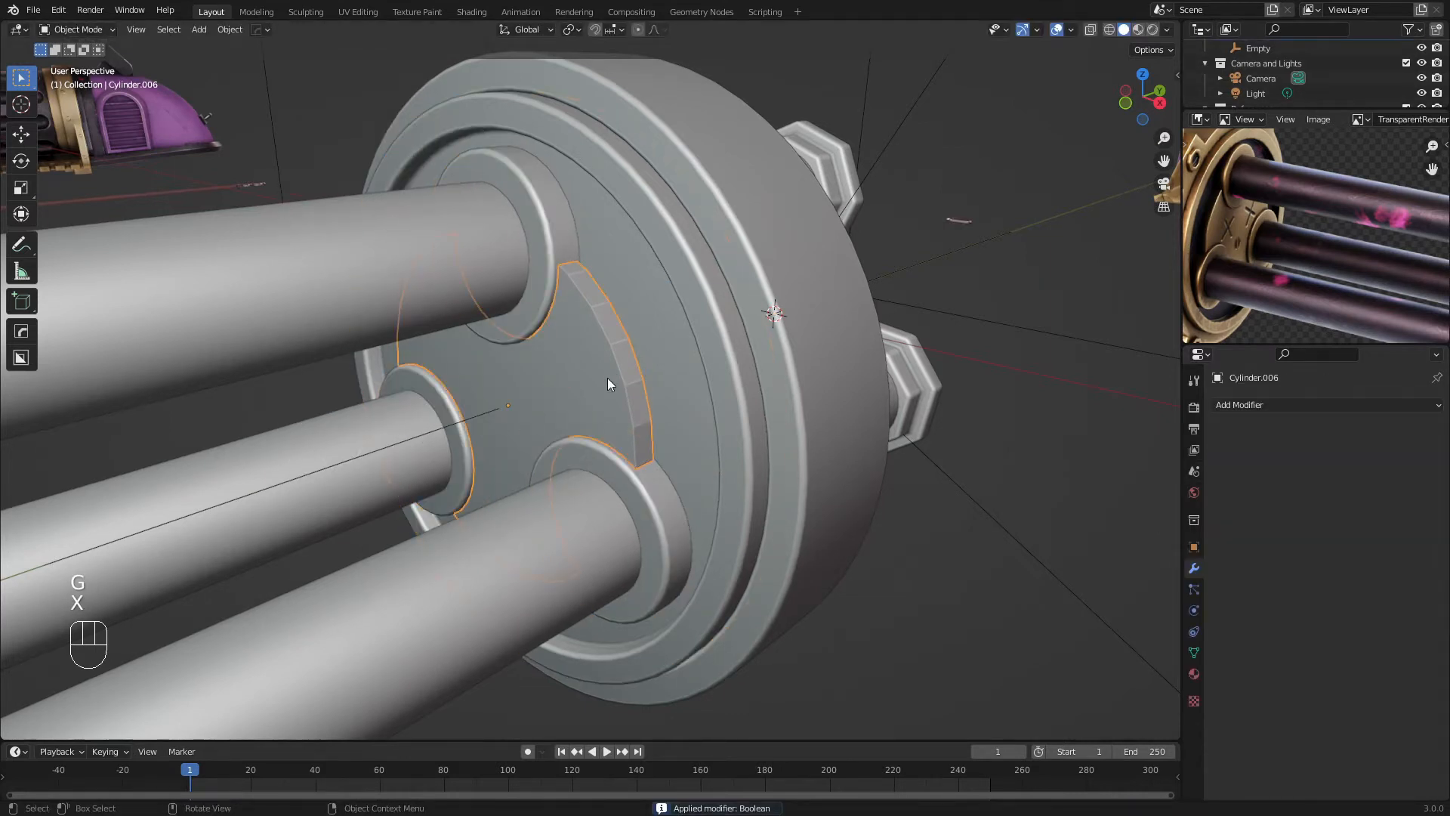
pyautogui.press('KP_Divide')
pyautogui.moveTo(606, 377); pyautogui.dragTo(820, 296, button='middle')
pyautogui.press('Tab')
pyautogui.moveTo(649, 284); pyautogui.dragTo(537, 372, button='middle')
pyautogui.press('Tab')
pyautogui.scroll(-3, 609, 308)
pyautogui.scroll(3, 537, 372)
# Add a Bevel modifier to the face plate with an amount of 0.005 m
pyautogui.click(1239, 405)
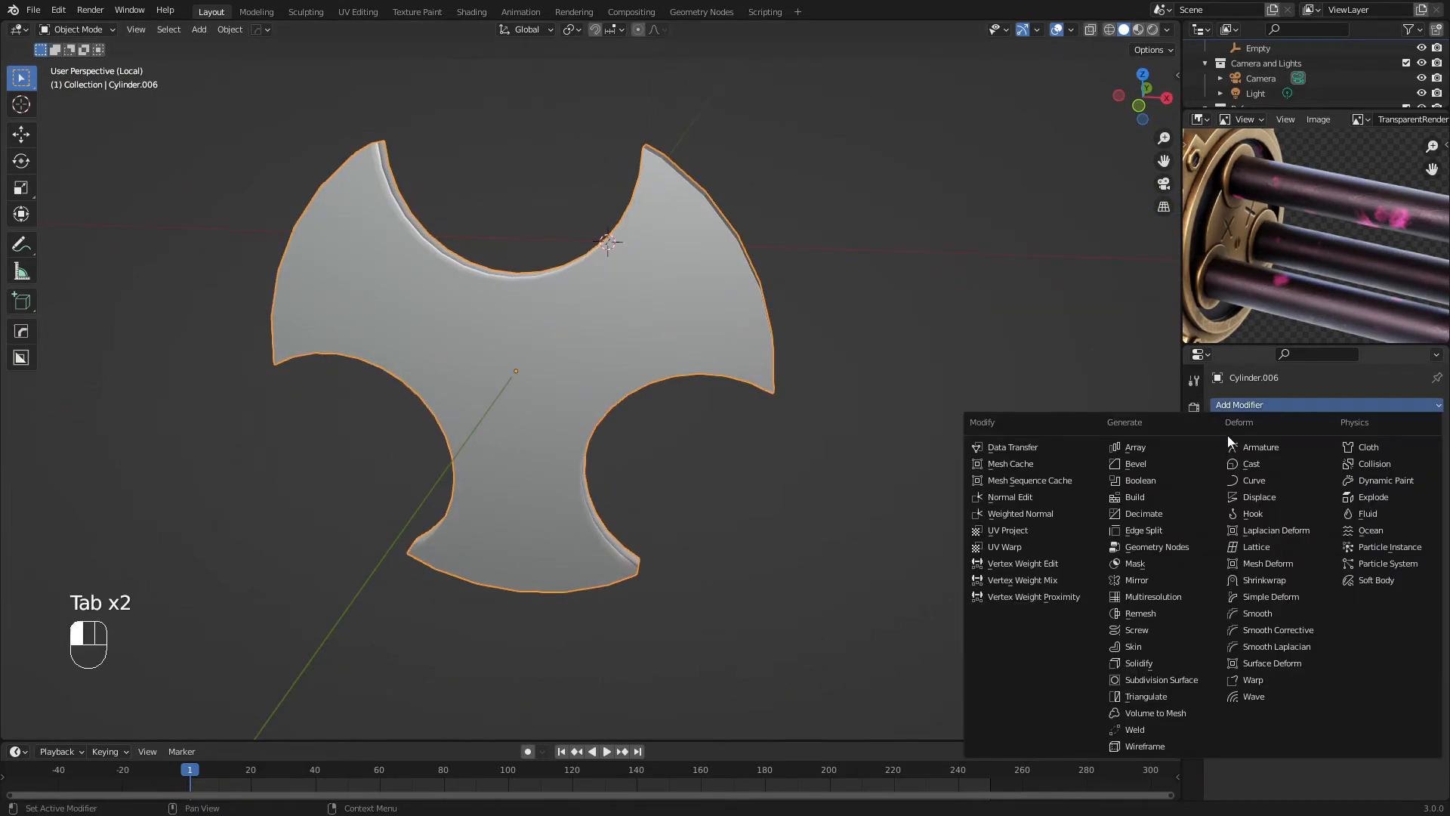
pyautogui.click(1135, 464)
pyautogui.click(1375, 520)
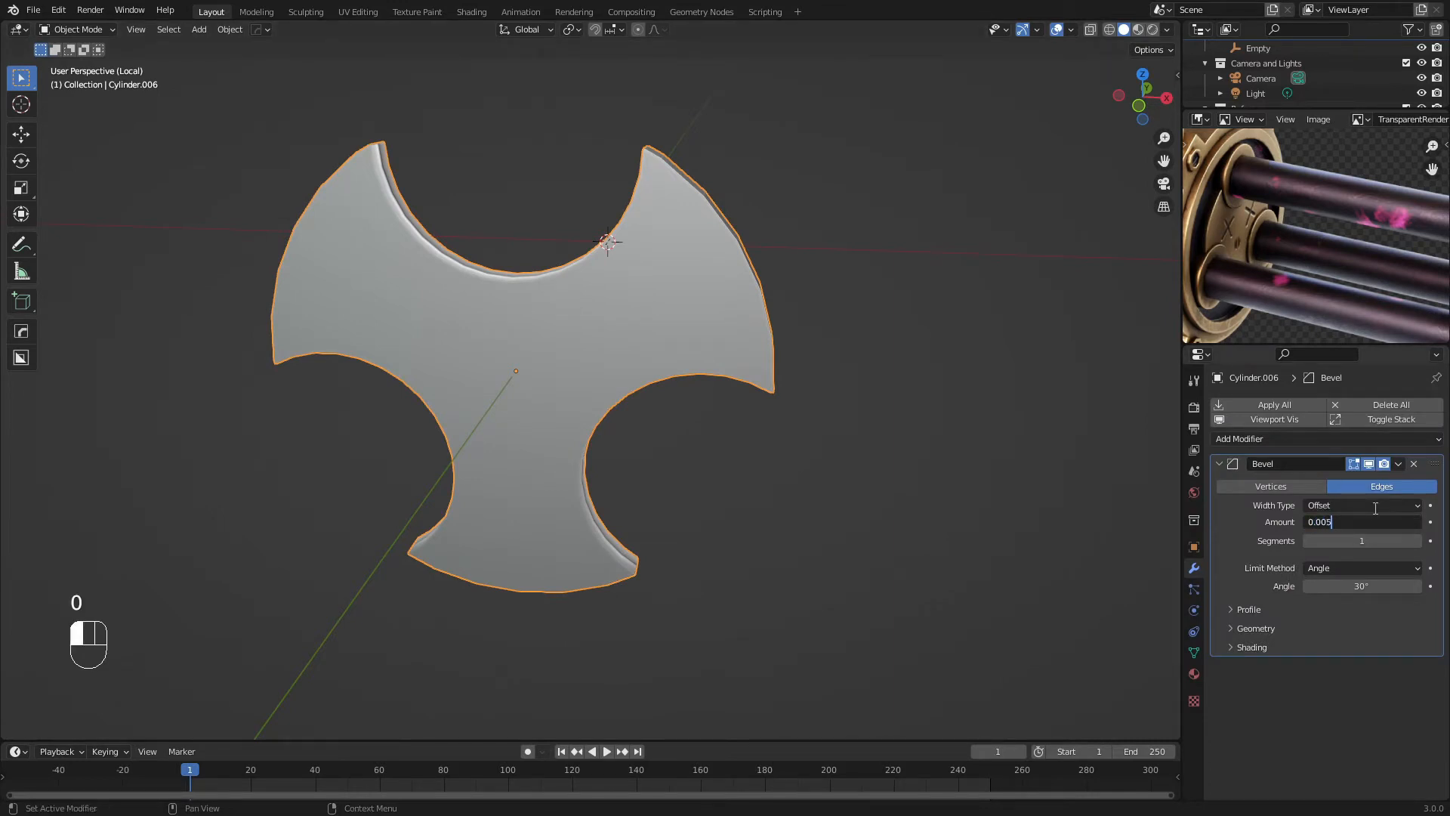
pyautogui.scroll(1, 460, 454)
pyautogui.moveTo(459, 455); pyautogui.dragTo(406, 368, button='middle')
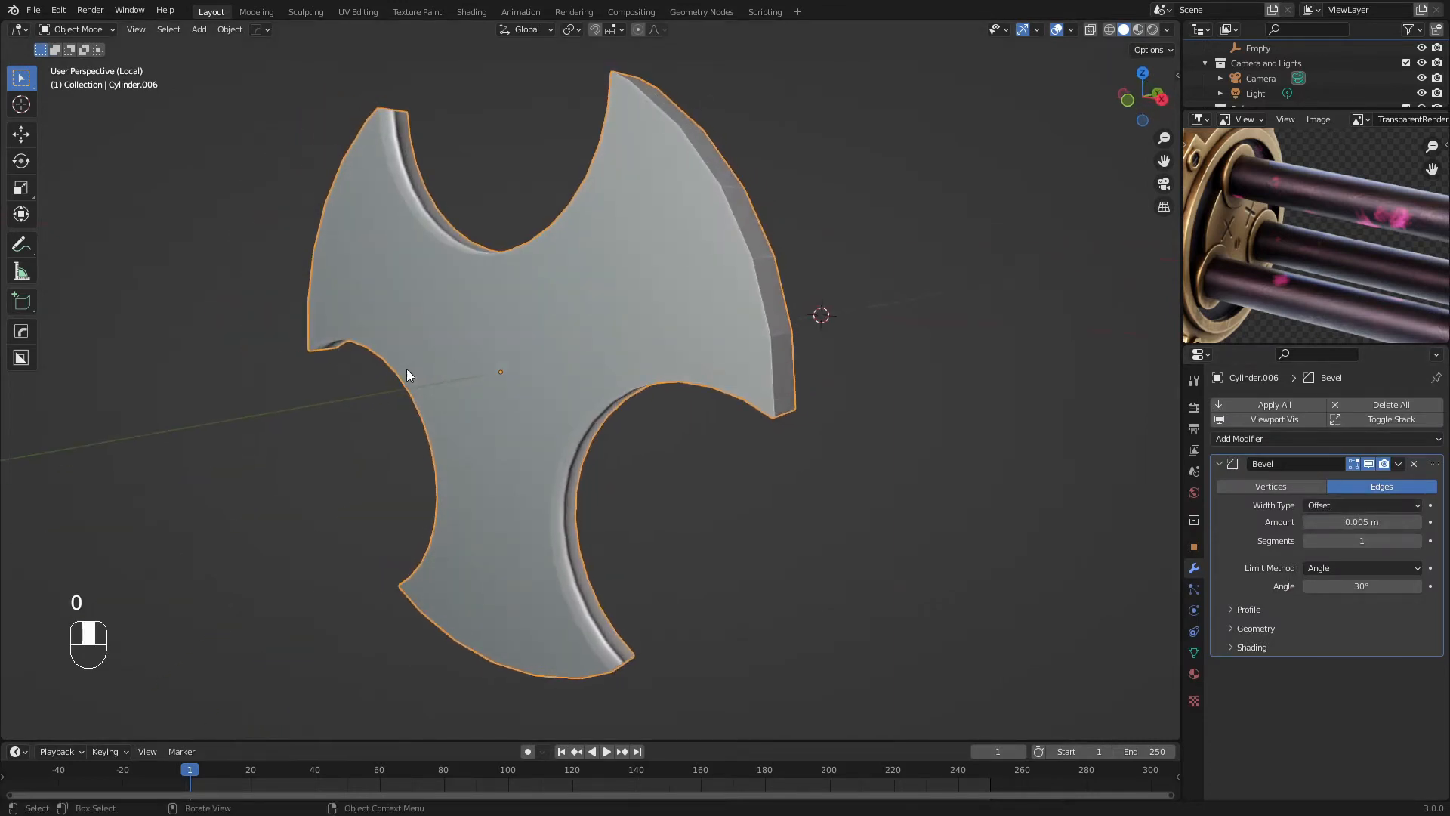
# Apply the face plate's scale so the bevel width is even on all edges
pyautogui.press('a')
pyautogui.press('a')
pyautogui.moveTo(521, 356); pyautogui.dragTo(580, 348, button='middle')
pyautogui.click(587, 370)
pyautogui.hotkey('ctrl', 'a')
pyautogui.click(561, 377)
pyautogui.click(605, 484)
pyautogui.moveTo(605, 484); pyautogui.dragTo(571, 531, button='middle')
pyautogui.moveTo(628, 405); pyautogui.dragTo(599, 411, button='middle')
pyautogui.click(591, 384)
# Slide the short rim edge beside the face plate's outer corner by a factor of about 0.07
pyautogui.press('Tab')
pyautogui.scroll(3, 667, 314)
pyautogui.scroll(2, 599, 411)
pyautogui.press('2')
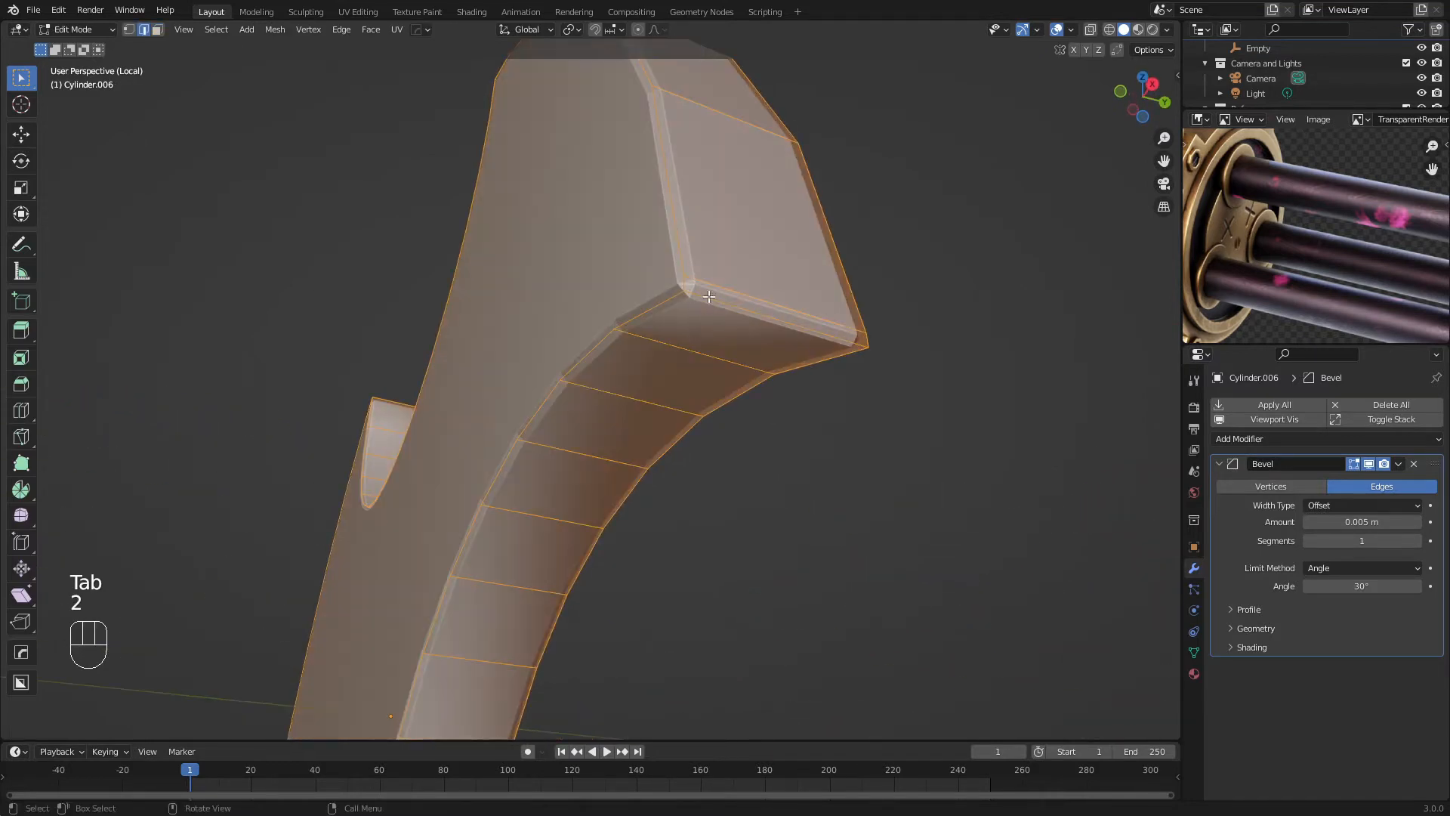
pyautogui.click(722, 273)
pyautogui.keyDown('shift'); pyautogui.moveTo(723, 275); pyautogui.dragTo(718, 325, button='middle'); pyautogui.keyUp('shift')
pyautogui.moveTo(718, 325); pyautogui.dragTo(719, 377, button='middle')
pyautogui.press('g')
pyautogui.press('g')
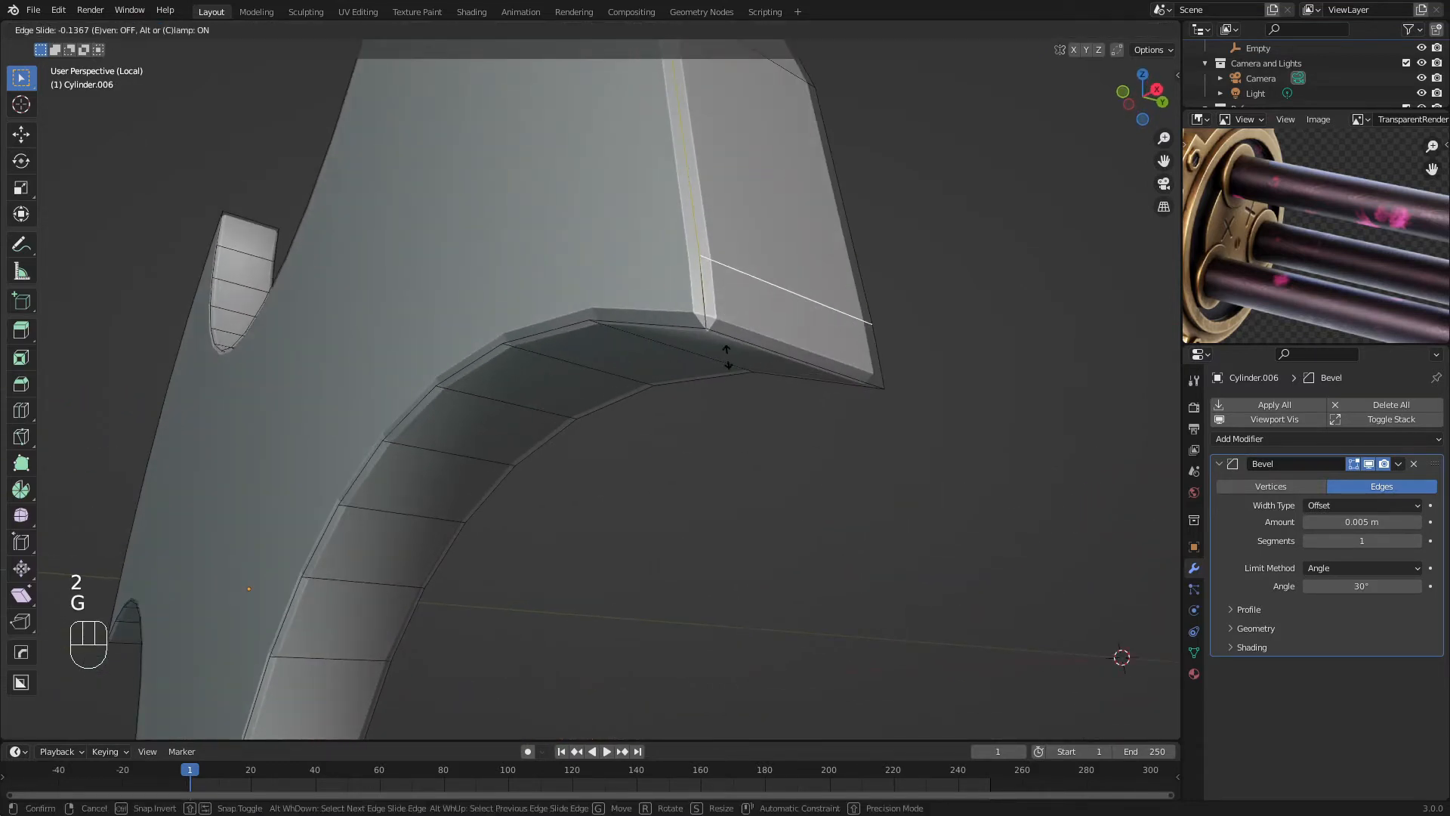
pyautogui.click(719, 355)
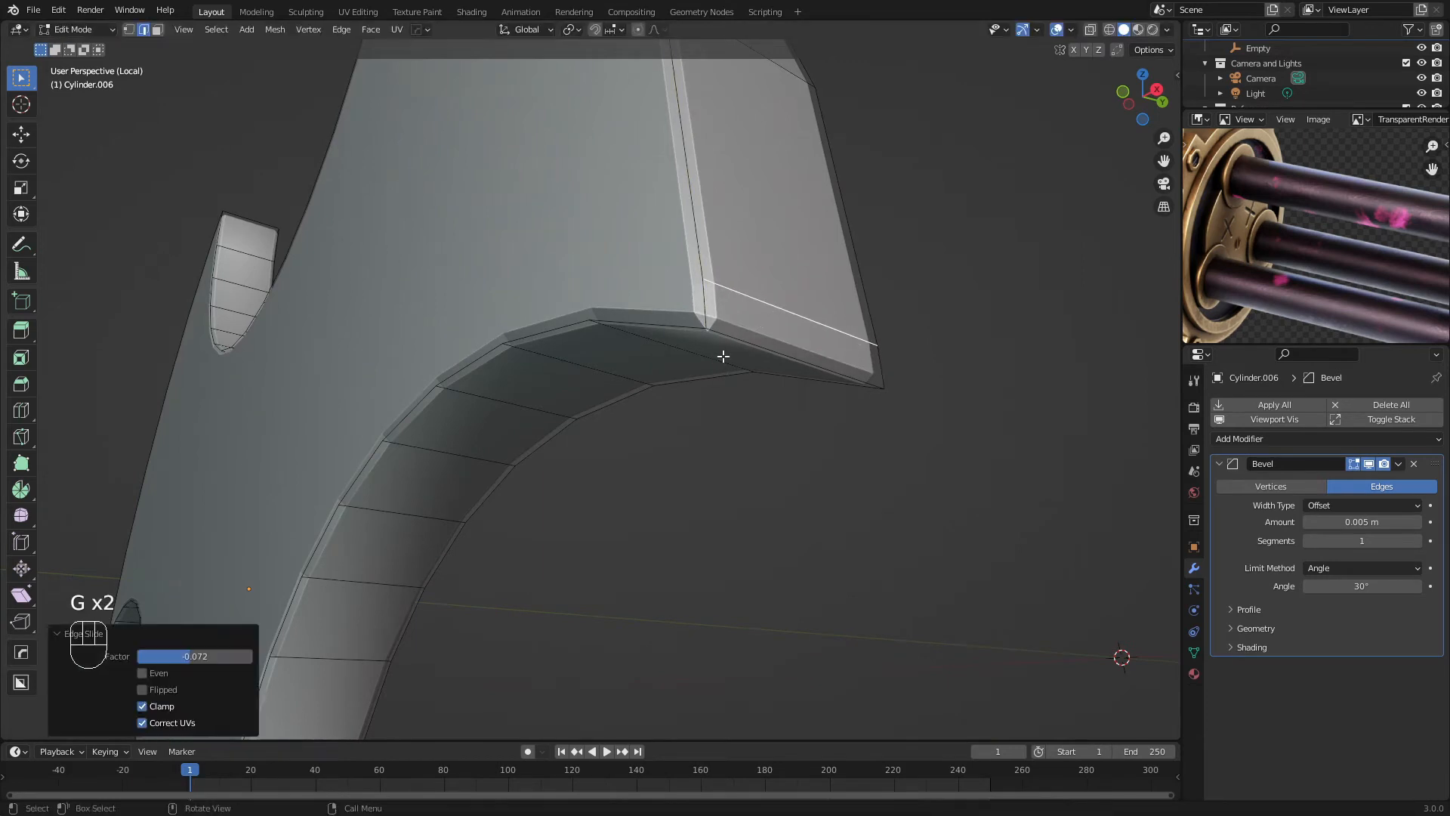
# Slide the same rim edge completely into the plate's corner with a factor of 1.000
pyautogui.scroll(-2, 718, 350)
pyautogui.keyDown('shift'); pyautogui.moveTo(718, 350); pyautogui.dragTo(522, 353, button='middle'); pyautogui.keyUp('shift')
pyautogui.moveTo(523, 353); pyautogui.dragTo(546, 347, button='middle')
pyautogui.press('g')
pyautogui.press('g')
pyautogui.click(509, 436)
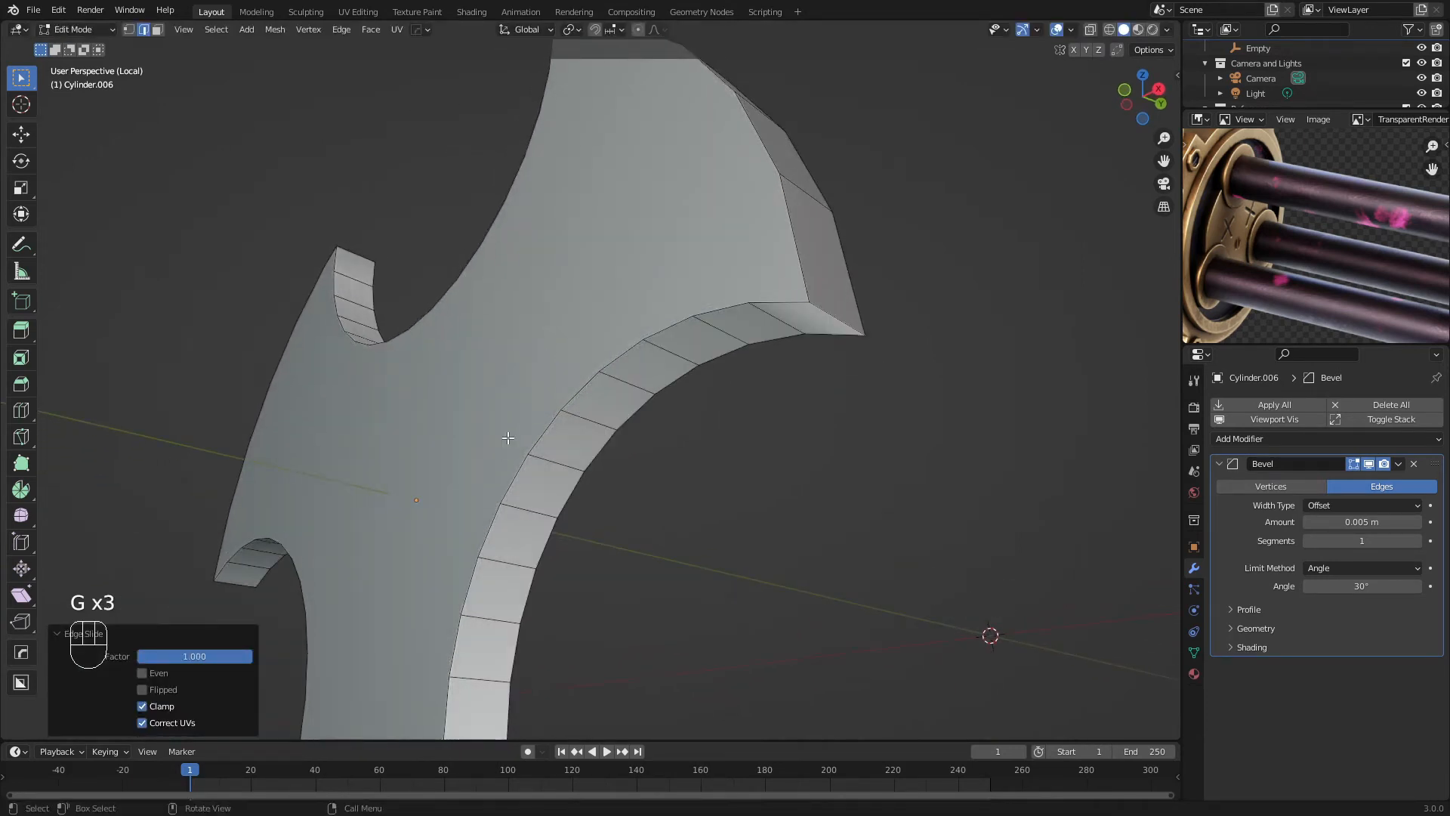
# Slide the short rim edge at the face plate's opposite arm into its neighbouring corner
pyautogui.scroll(-2, 454, 423)
pyautogui.keyDown('shift'); pyautogui.moveTo(264, 385); pyautogui.dragTo(555, 315, button='middle'); pyautogui.keyUp('shift')
pyautogui.moveTo(555, 316); pyautogui.dragTo(619, 372, button='middle')
pyautogui.moveTo(216, 404); pyautogui.dragTo(680, 372, button='middle')
pyautogui.click(318, 418)
pyautogui.press('g')
pyautogui.press('g')
pyautogui.click(307, 523)
pyautogui.scroll(-2, 423, 233)
pyautogui.scroll(3, 407, 236)
pyautogui.scroll(1, 856, 353)
pyautogui.click(913, 342)
pyautogui.press('g')
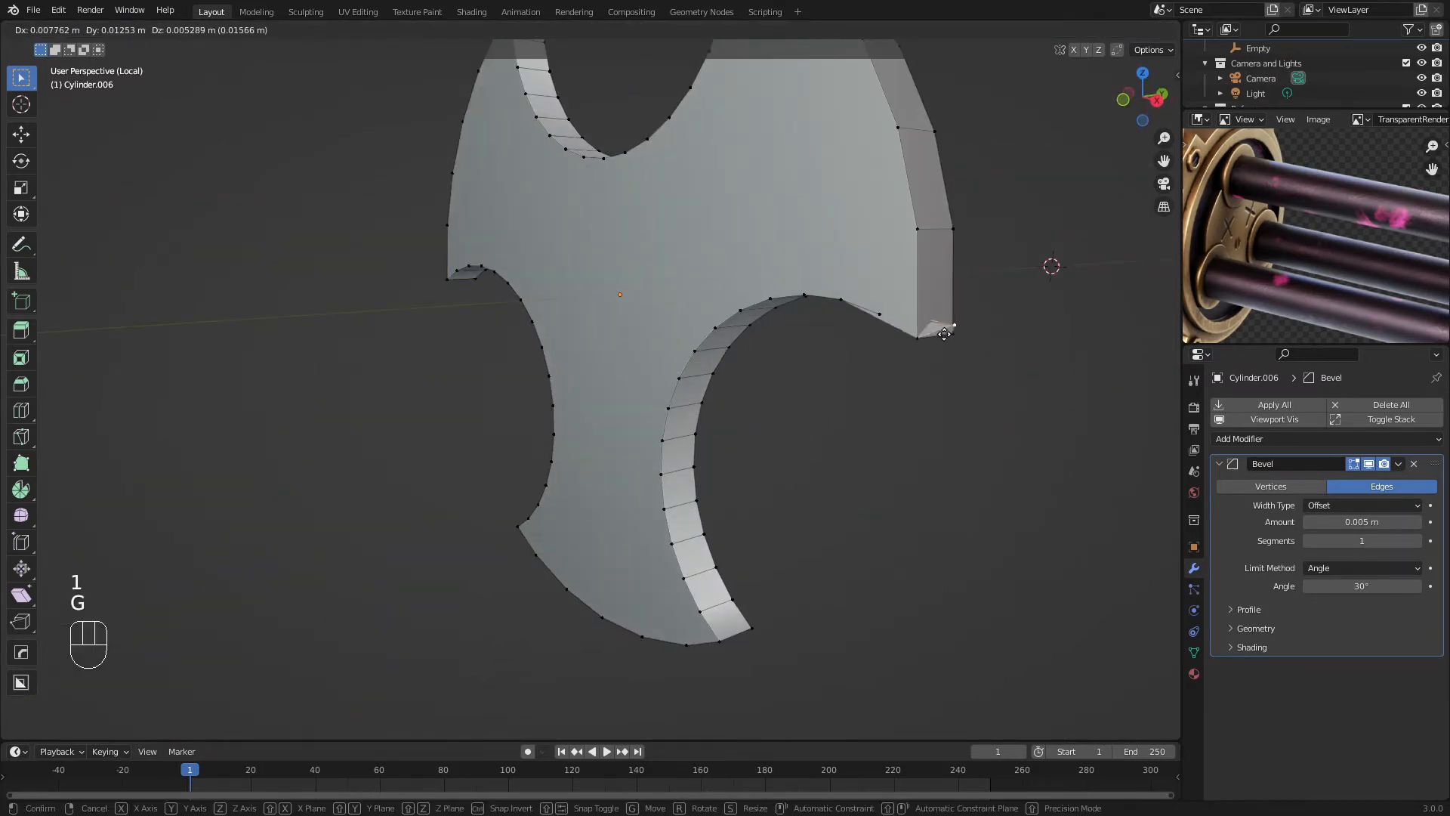
pyautogui.rightClick(944, 331)
pyautogui.scroll(2, 890, 355)
pyautogui.keyDown('shift'); pyautogui.moveTo(890, 356); pyautogui.dragTo(703, 324, button='middle'); pyautogui.keyUp('shift')
pyautogui.press('g')
pyautogui.rightClick(879, 201)
# Merge all of the face plate's overlapping vertices by distance
pyautogui.press('a')
pyautogui.press('1')
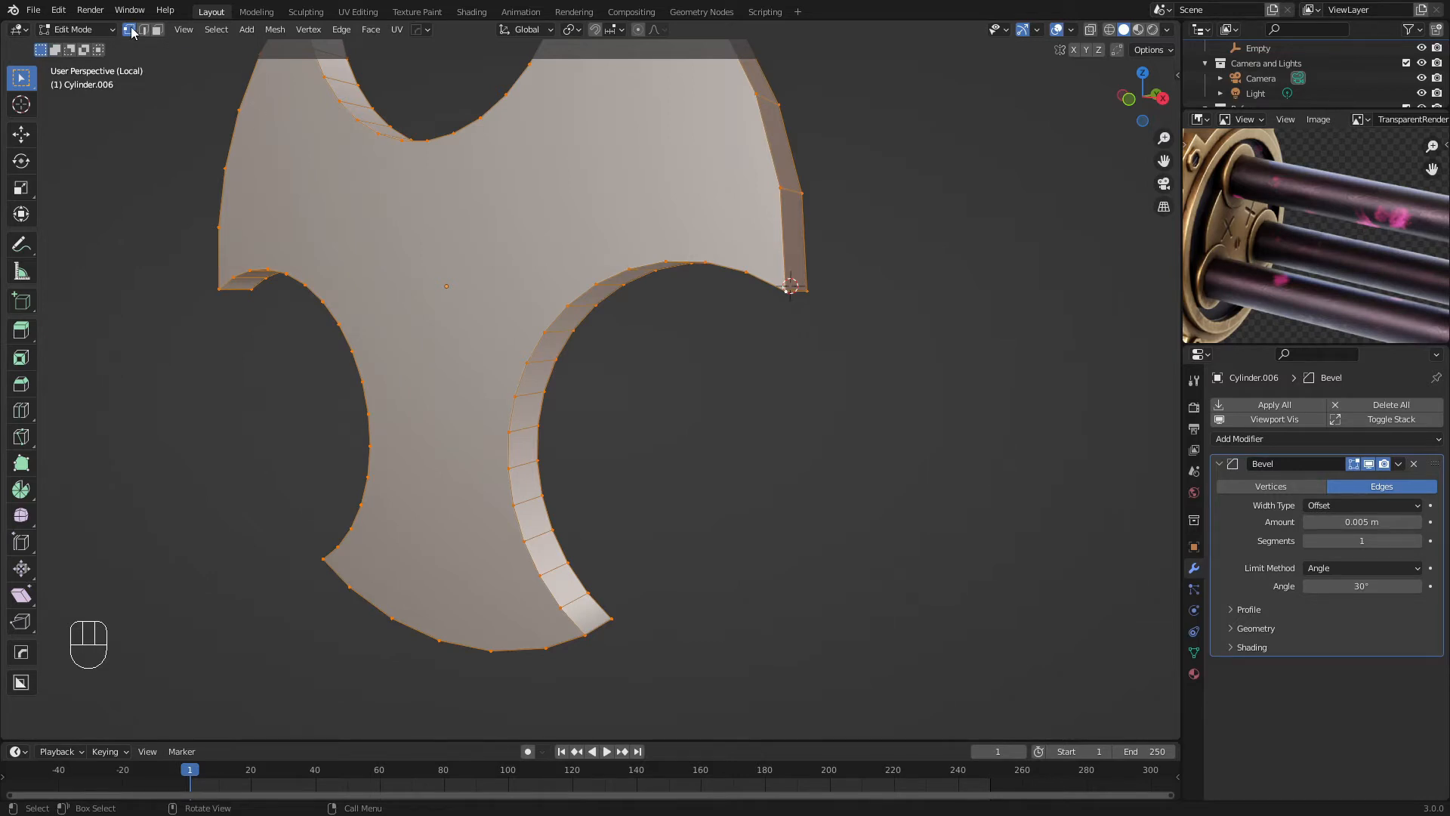
pyautogui.rightClick(858, 258)
pyautogui.moveTo(845, 541)
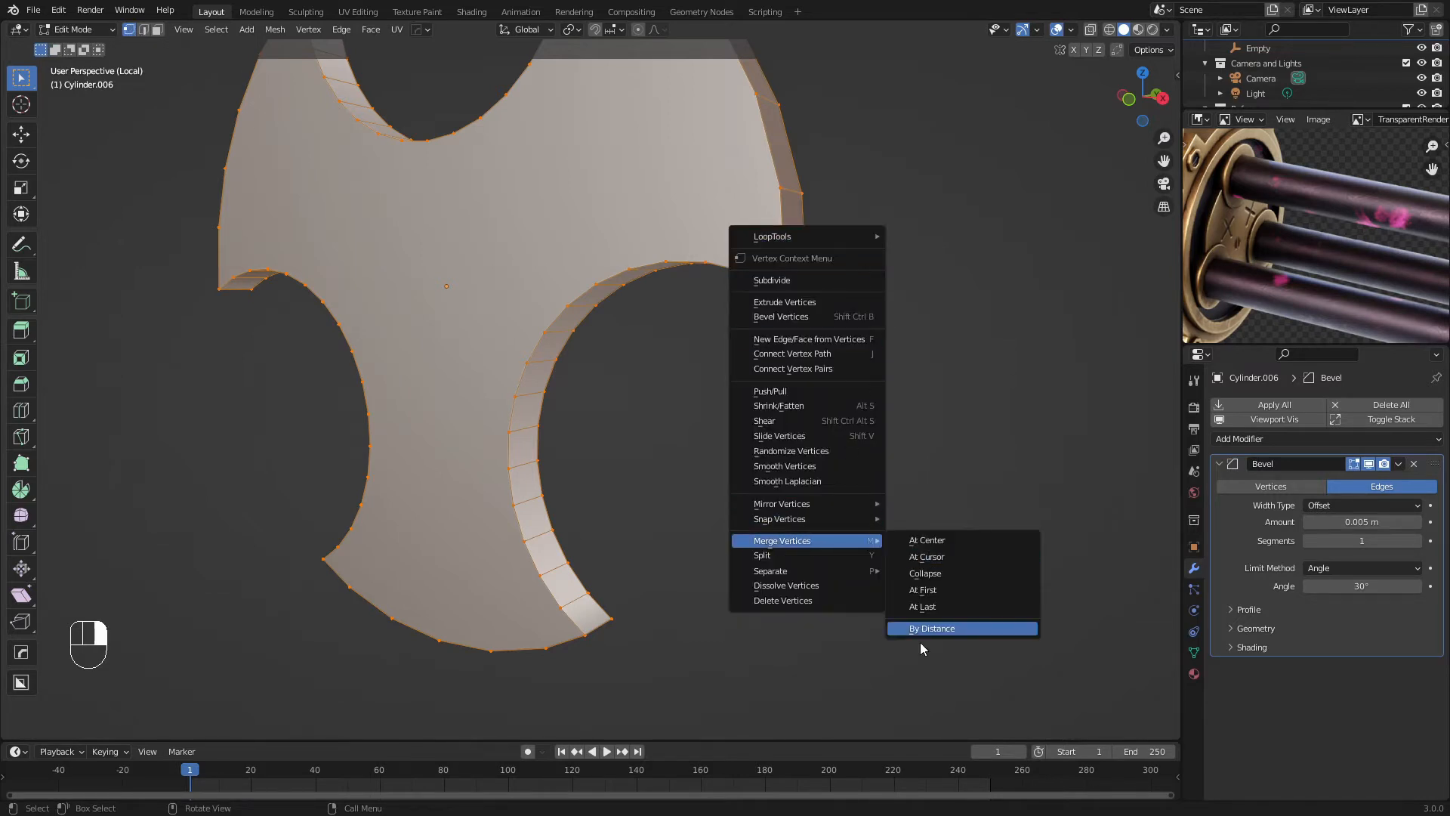
pyautogui.click(919, 627)
# Return to object mode and set the face plate's Bevel modifier to 4 segments
pyautogui.press('Tab')
pyautogui.scroll(-3, 612, 370)
pyautogui.press('a')
pyautogui.press('a')
pyautogui.moveTo(612, 370); pyautogui.dragTo(534, 339, button='middle')
pyautogui.click(534, 340)
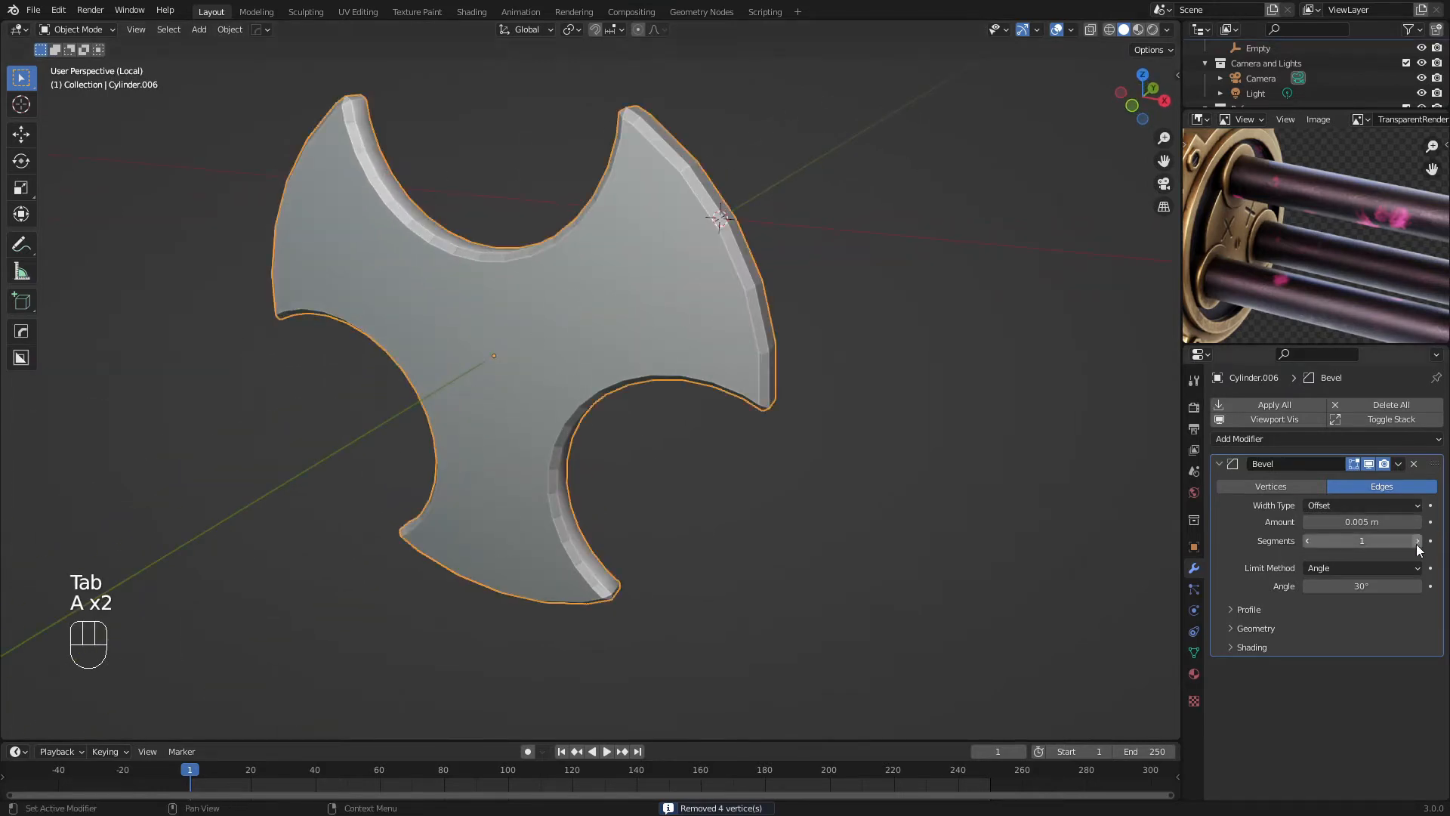
pyautogui.click(1416, 540)
pyautogui.click(1417, 541)
pyautogui.click(1417, 541)
# Shade the face plate smooth and enable Auto Smooth at 30°
pyautogui.scroll(2, 739, 402)
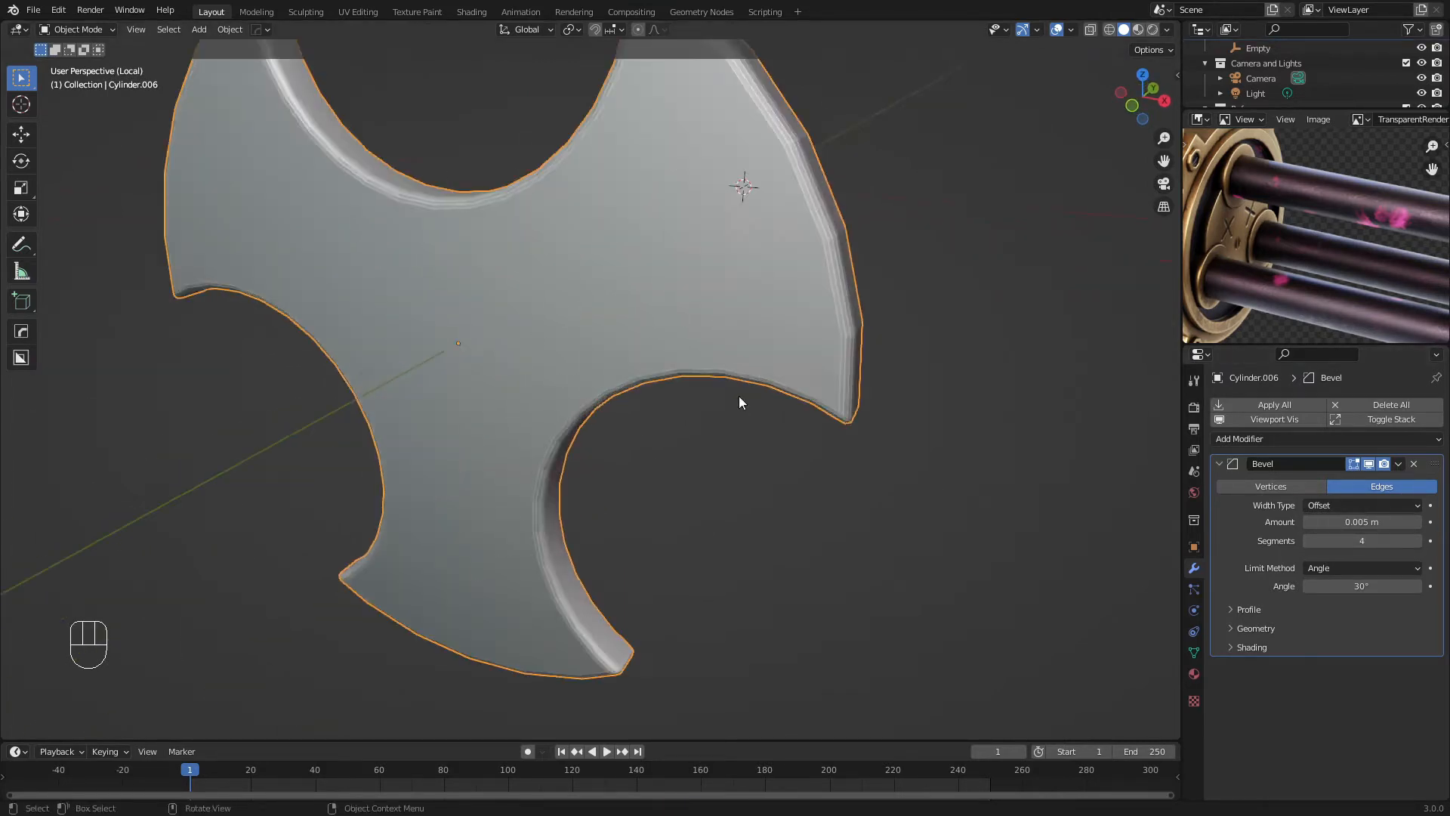
pyautogui.rightClick(715, 250)
pyautogui.click(715, 251)
pyautogui.moveTo(733, 278); pyautogui.dragTo(778, 294, button='middle')
pyautogui.click(1194, 652)
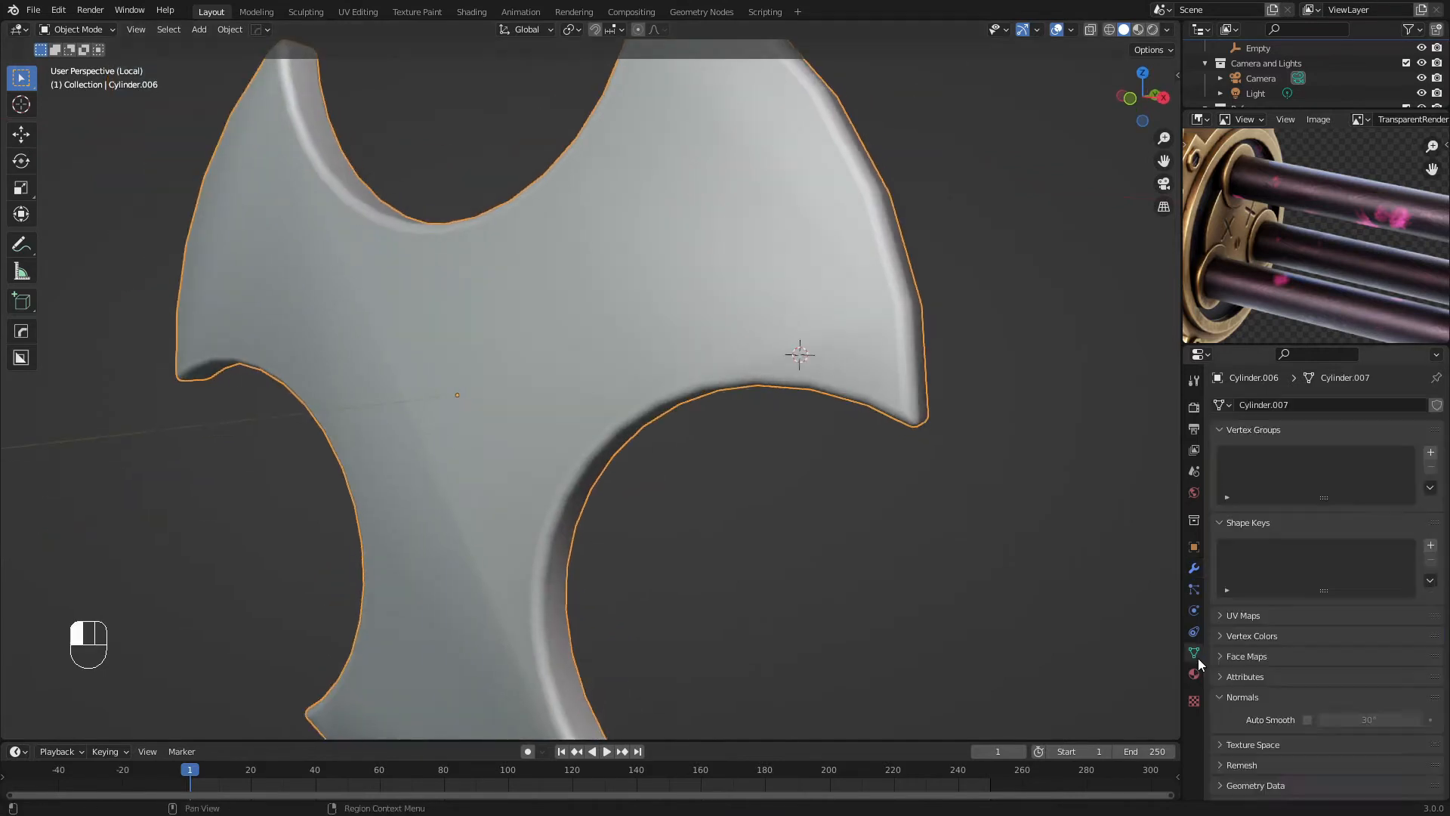
pyautogui.click(1311, 719)
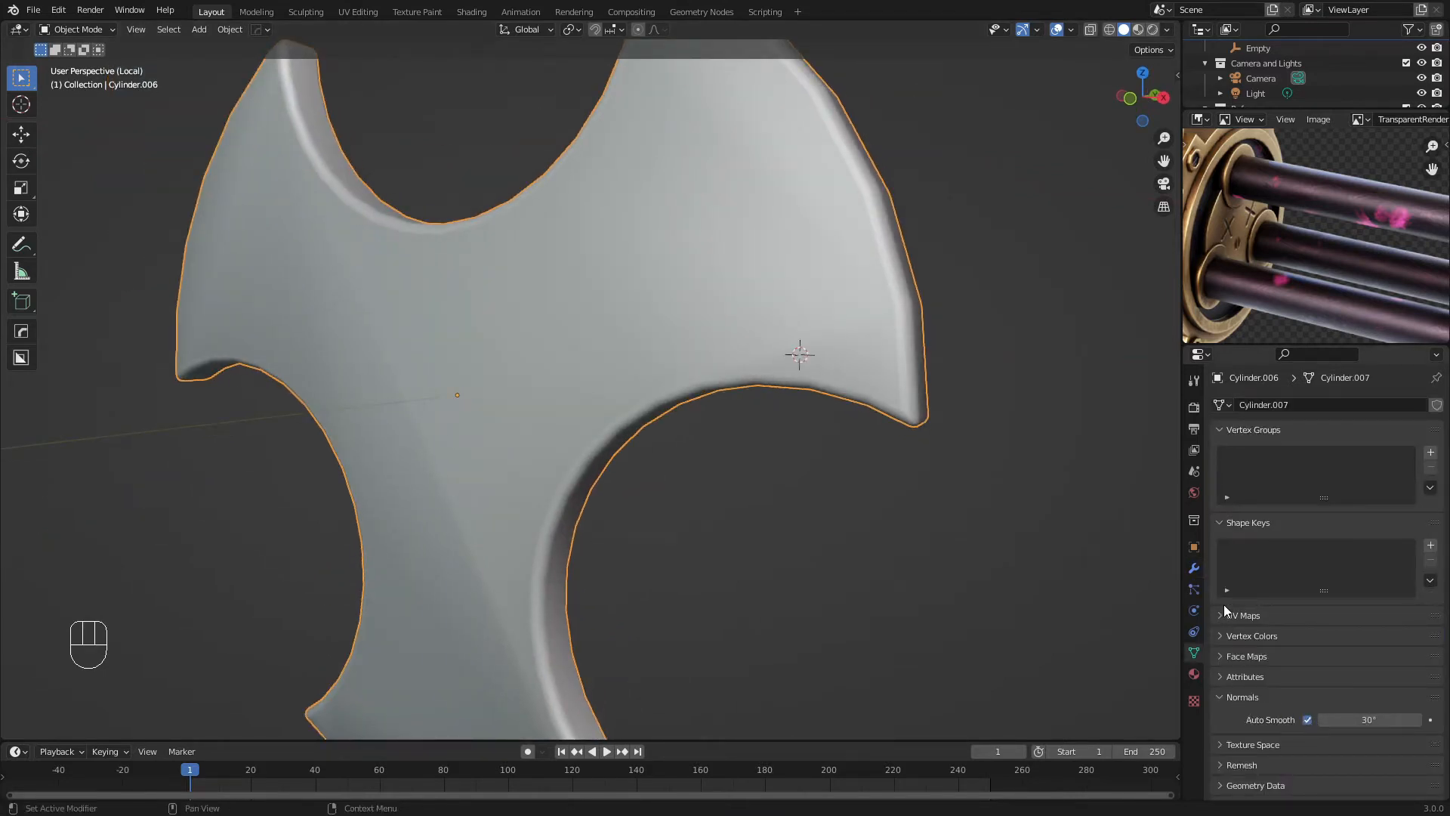
# Enable Harden Normals on the face plate's Bevel modifier and exit the isolated view to show the whole barrel assembly
pyautogui.click(1191, 570)
pyautogui.click(1248, 647)
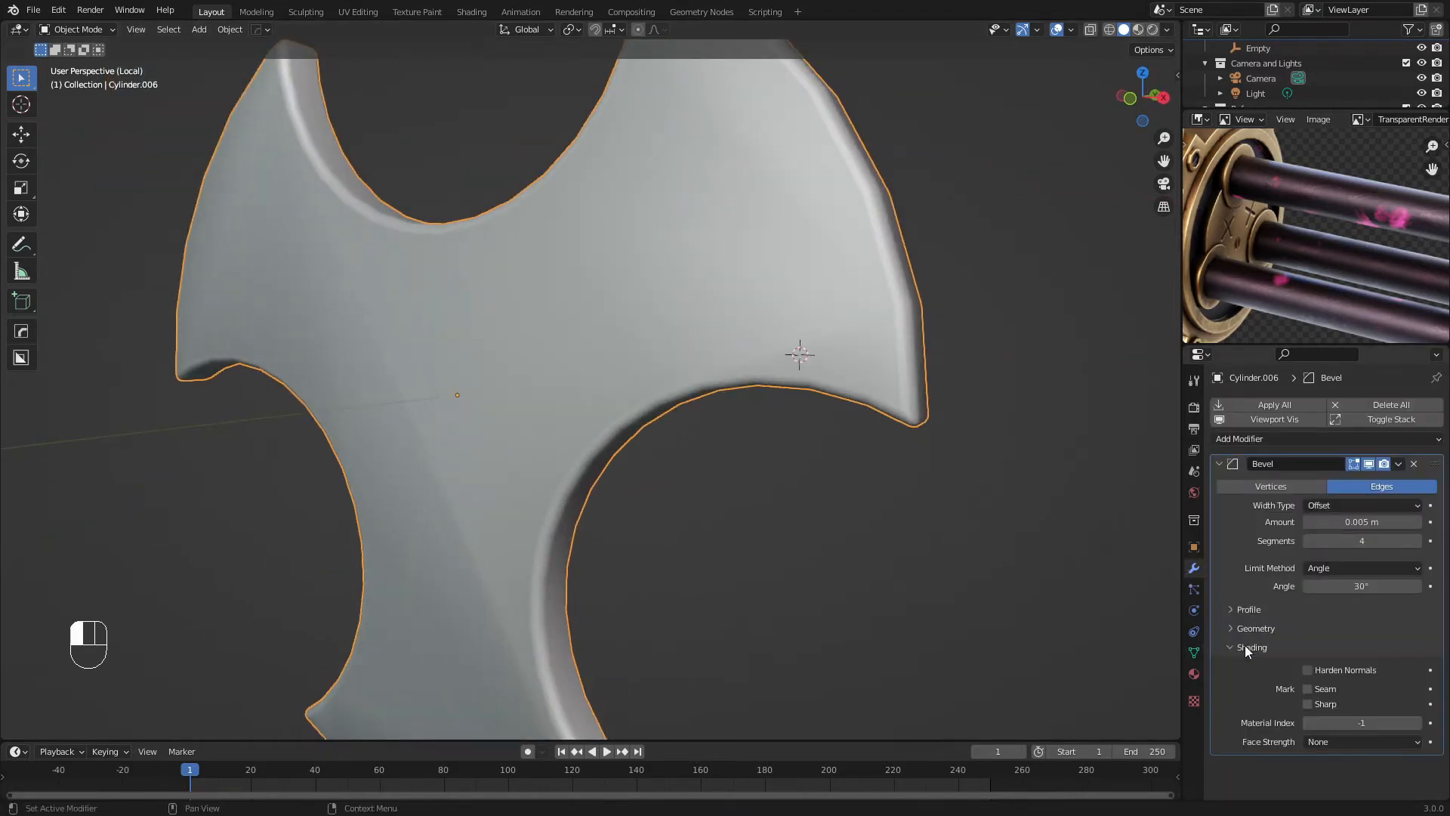
pyautogui.click(1325, 668)
pyautogui.scroll(-5, 568, 370)
pyautogui.press('a')
pyautogui.press('a')
pyautogui.moveTo(568, 370)
pyautogui.mouseDown(button='middle')
pyautogui.moveTo(643, 413)
pyautogui.moveTo(723, 360)
pyautogui.moveTo(592, 378)
pyautogui.mouseUp(button='middle')
pyautogui.click(592, 378)
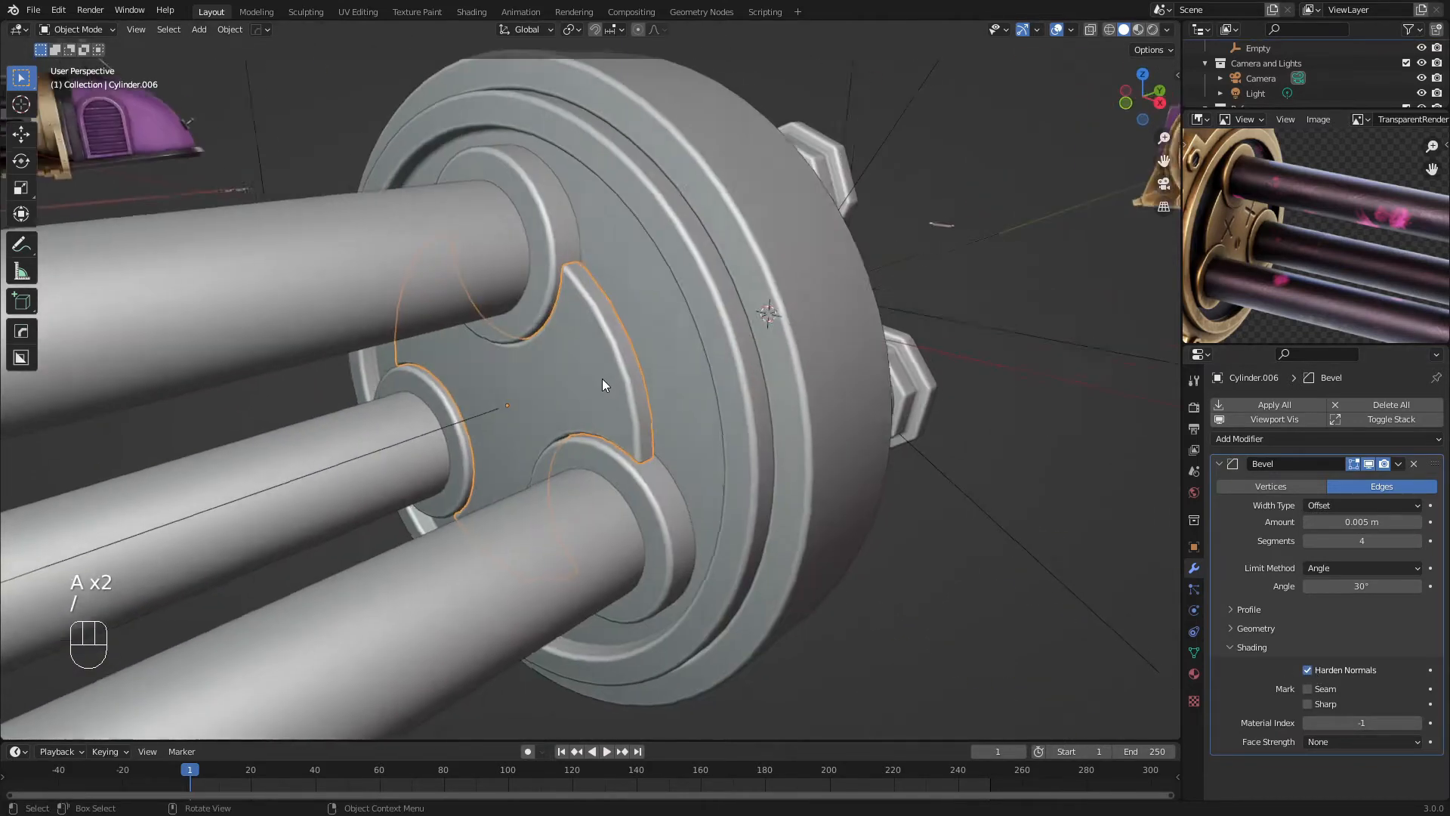
pyautogui.press('/')
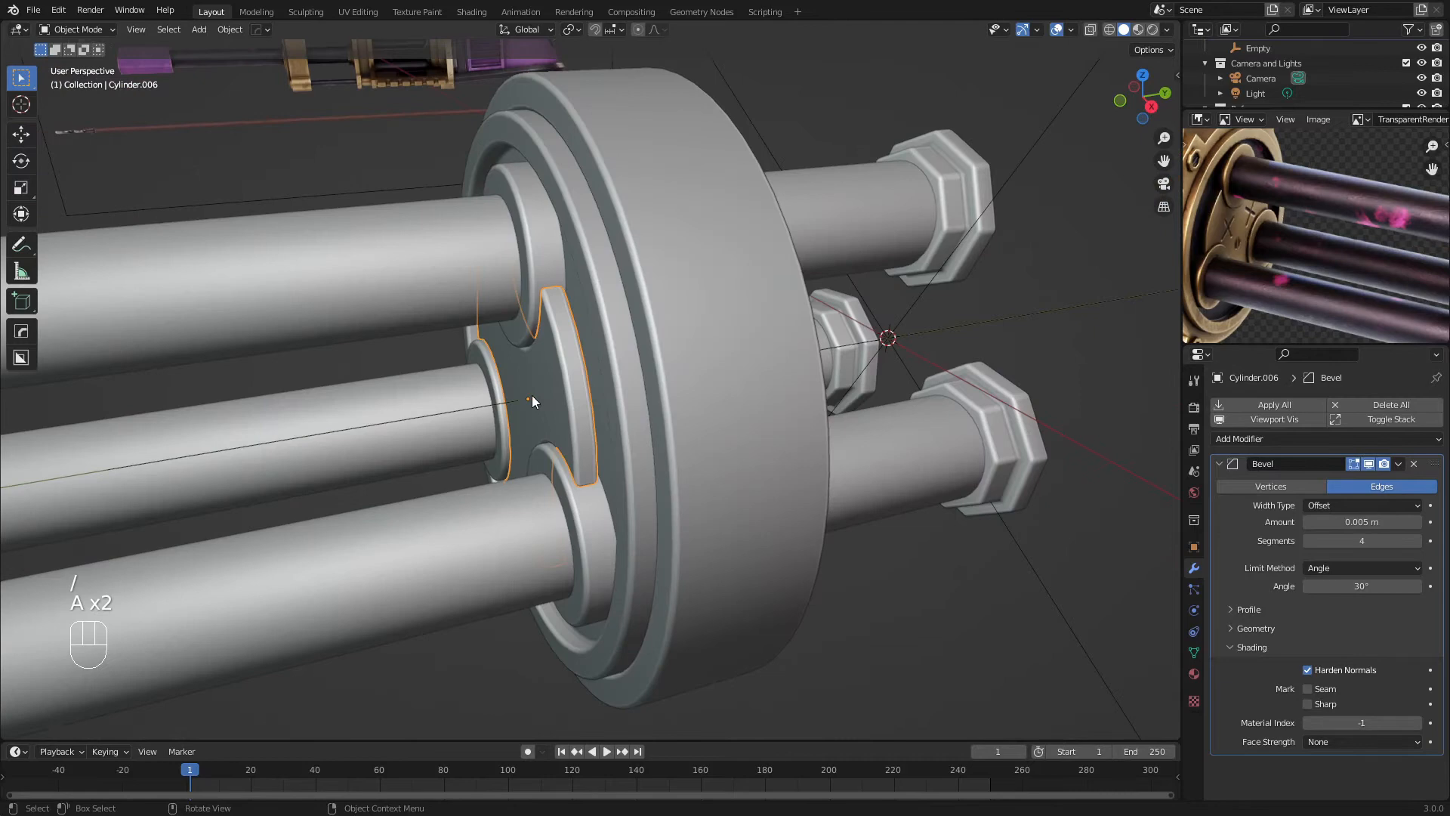
# Thicken the whole face plate mesh along Y by about 1.3 times and shift it along Y between the barrel collars
pyautogui.press('Tab')
pyautogui.press('a')
pyautogui.scroll(5, 532, 400)
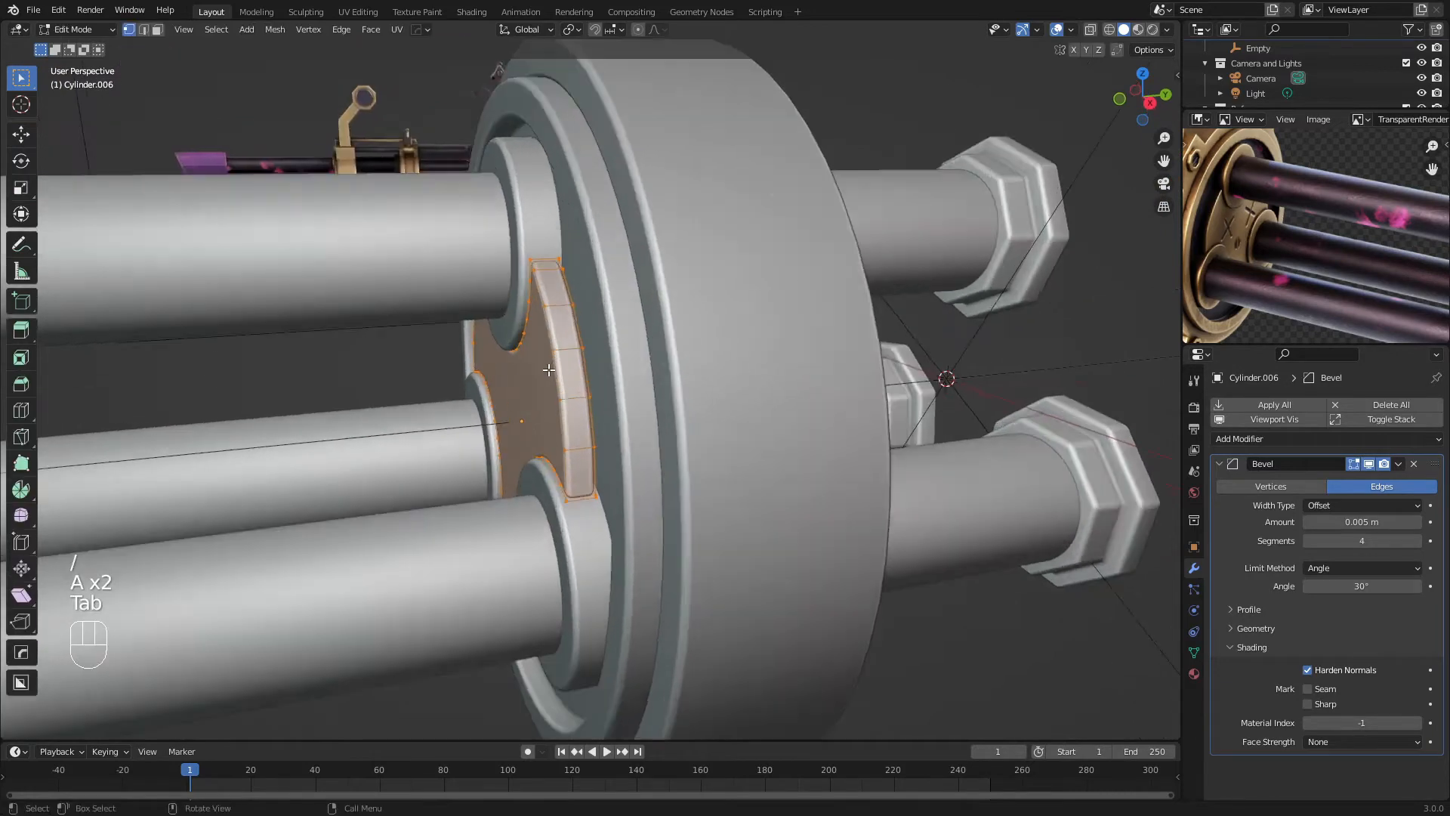
pyautogui.press('s')
pyautogui.press('s')
pyautogui.press('y')
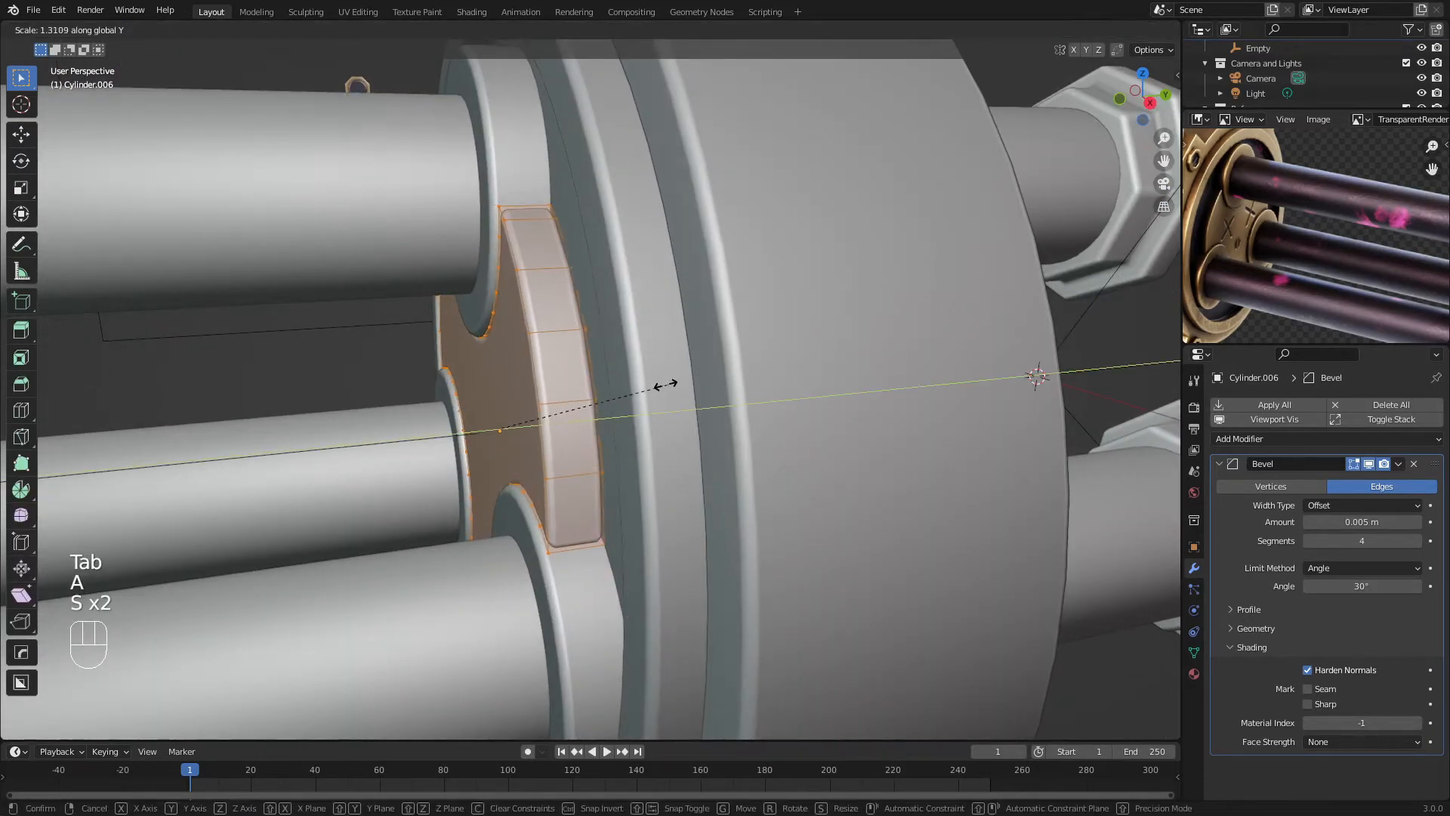
pyautogui.click(656, 385)
pyautogui.press('g')
pyautogui.press('y')
pyautogui.click(661, 386)
pyautogui.press('Tab')
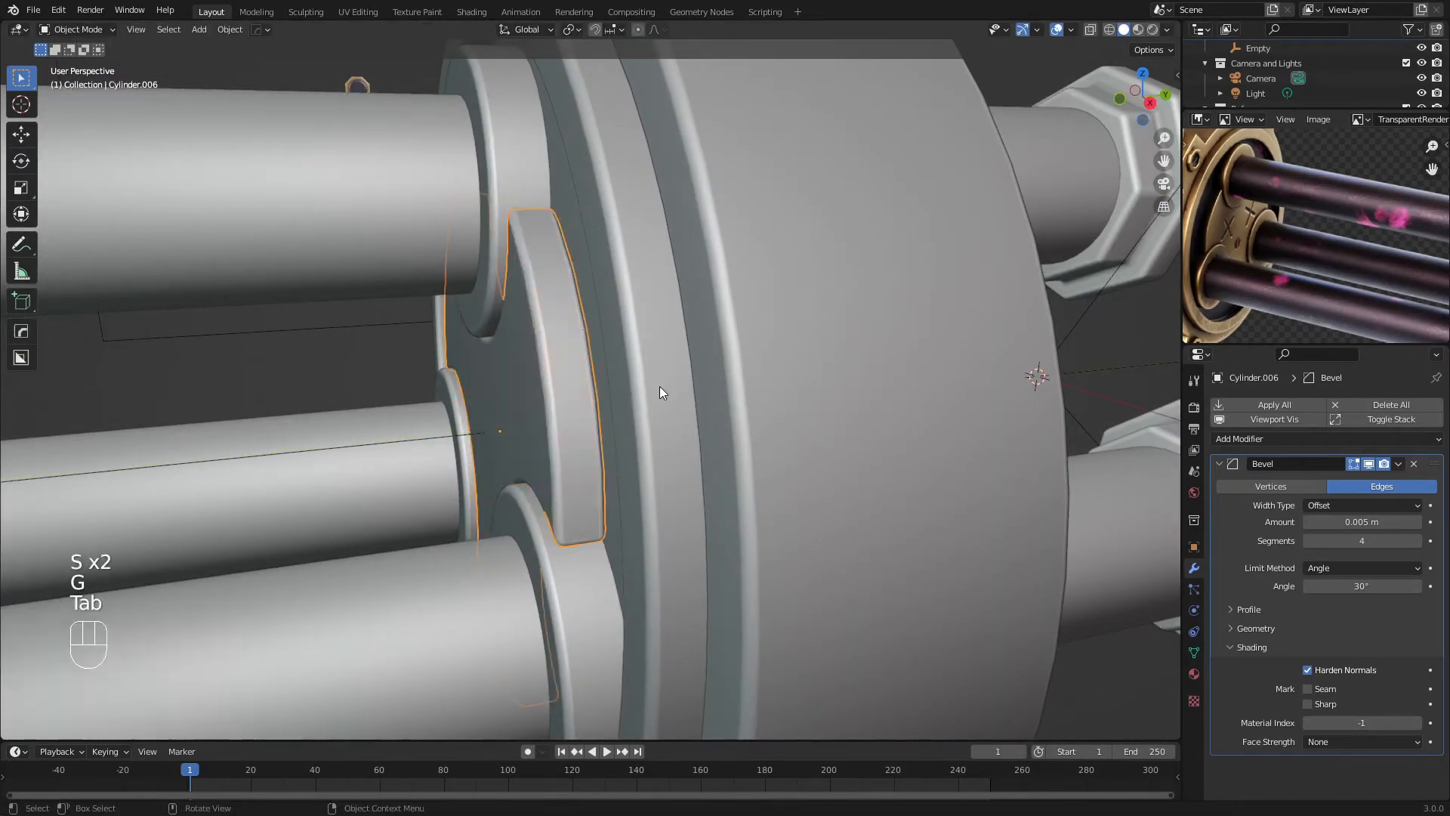
# Examine the barrel assembly and the reference close-up of the front ring, its bolt holes and thin connecting rods
pyautogui.press('a')
pyautogui.press('a')
pyautogui.scroll(-5, 659, 386)
pyautogui.moveTo(526, 393); pyautogui.dragTo(763, 379, button='middle')
pyautogui.scroll(-5, 764, 379)
pyautogui.moveTo(421, 350); pyautogui.dragTo(564, 437, button='middle')
pyautogui.scroll(-4, 1424, 208)
pyautogui.moveTo(1338, 206); pyautogui.dragTo(1312, 238, button='middle')
pyautogui.scroll(2, 1309, 239)
pyautogui.scroll(1, 644, 254)
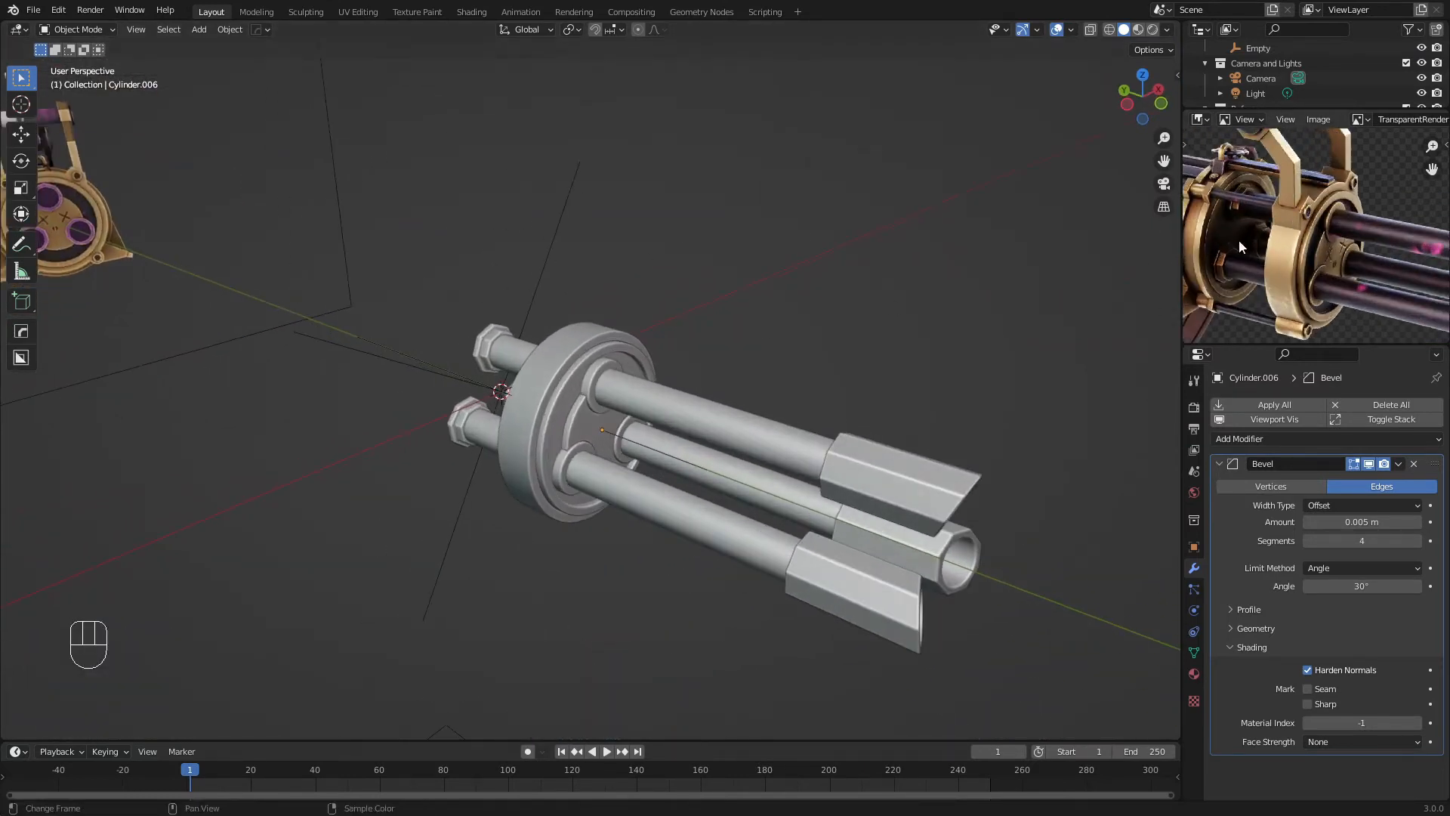
pyautogui.scroll(2, 1293, 217)
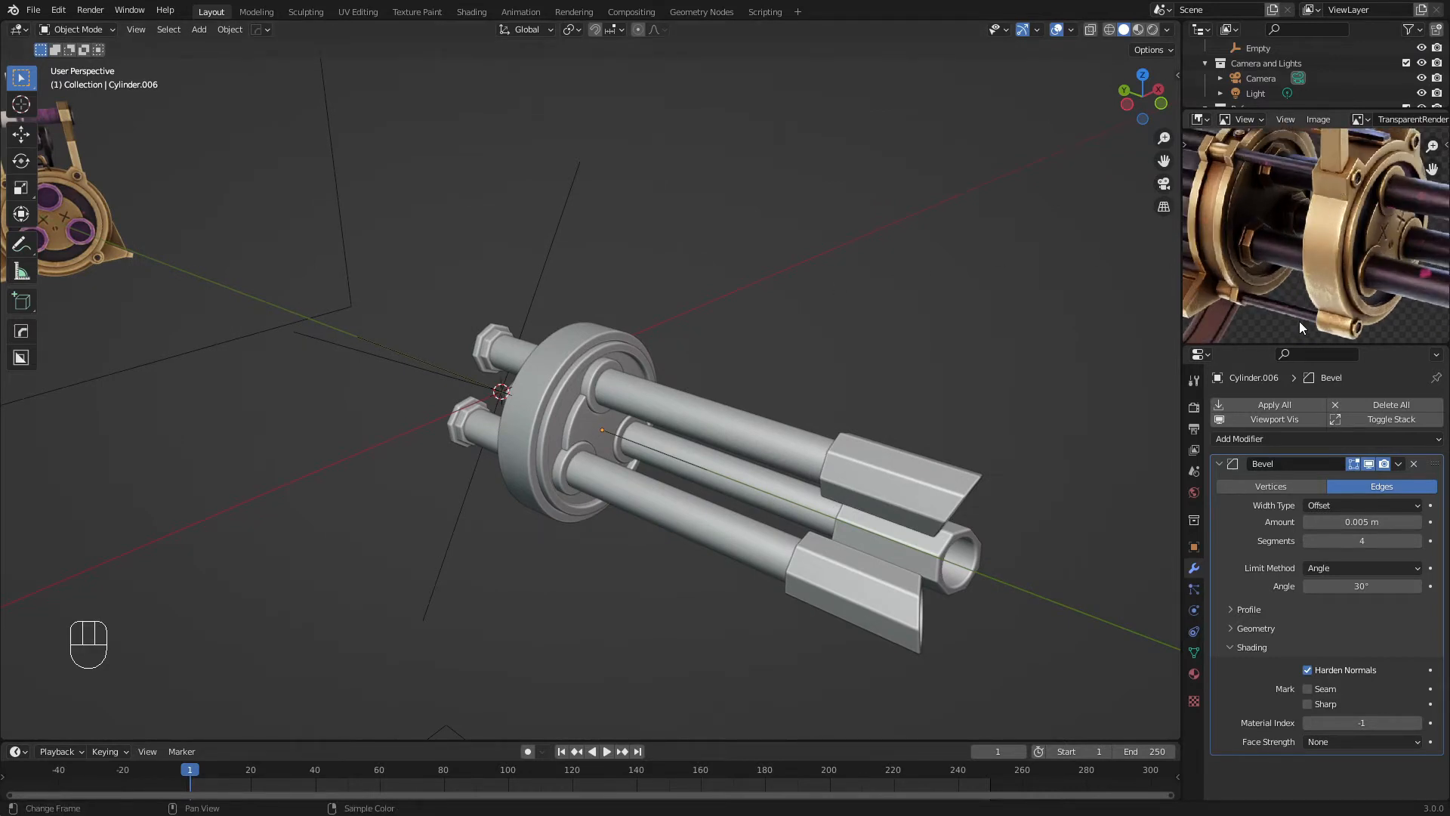
pyautogui.moveTo(1321, 205); pyautogui.dragTo(1273, 283, button='middle')
pyautogui.scroll(1, 1288, 247)
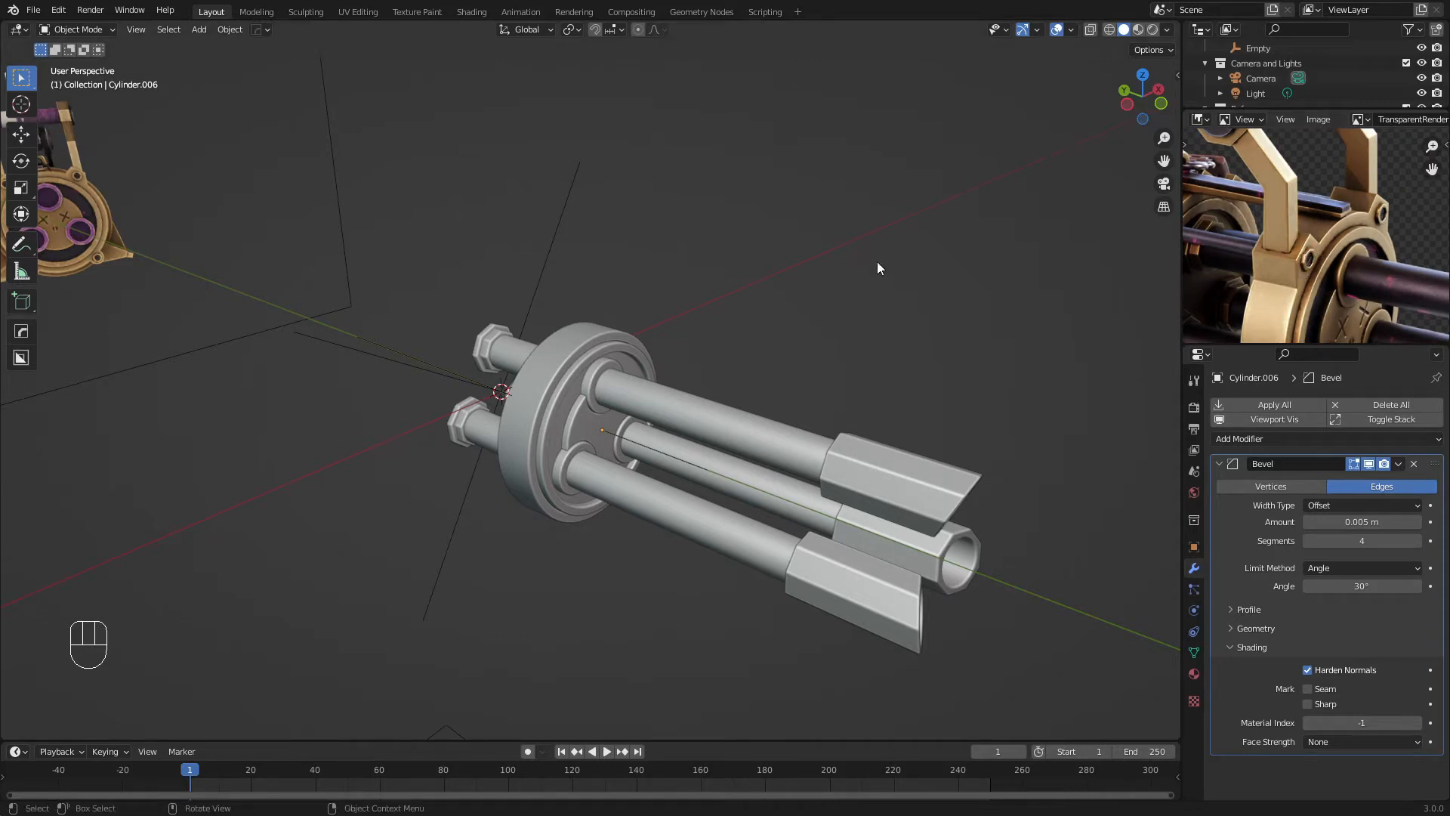
# Add a cylinder mesh with 16 vertices at the 3D cursor
pyautogui.moveTo(878, 264); pyautogui.dragTo(724, 282, button='middle')
pyautogui.hotkey('shift', 'a')
pyautogui.moveTo(727, 283)
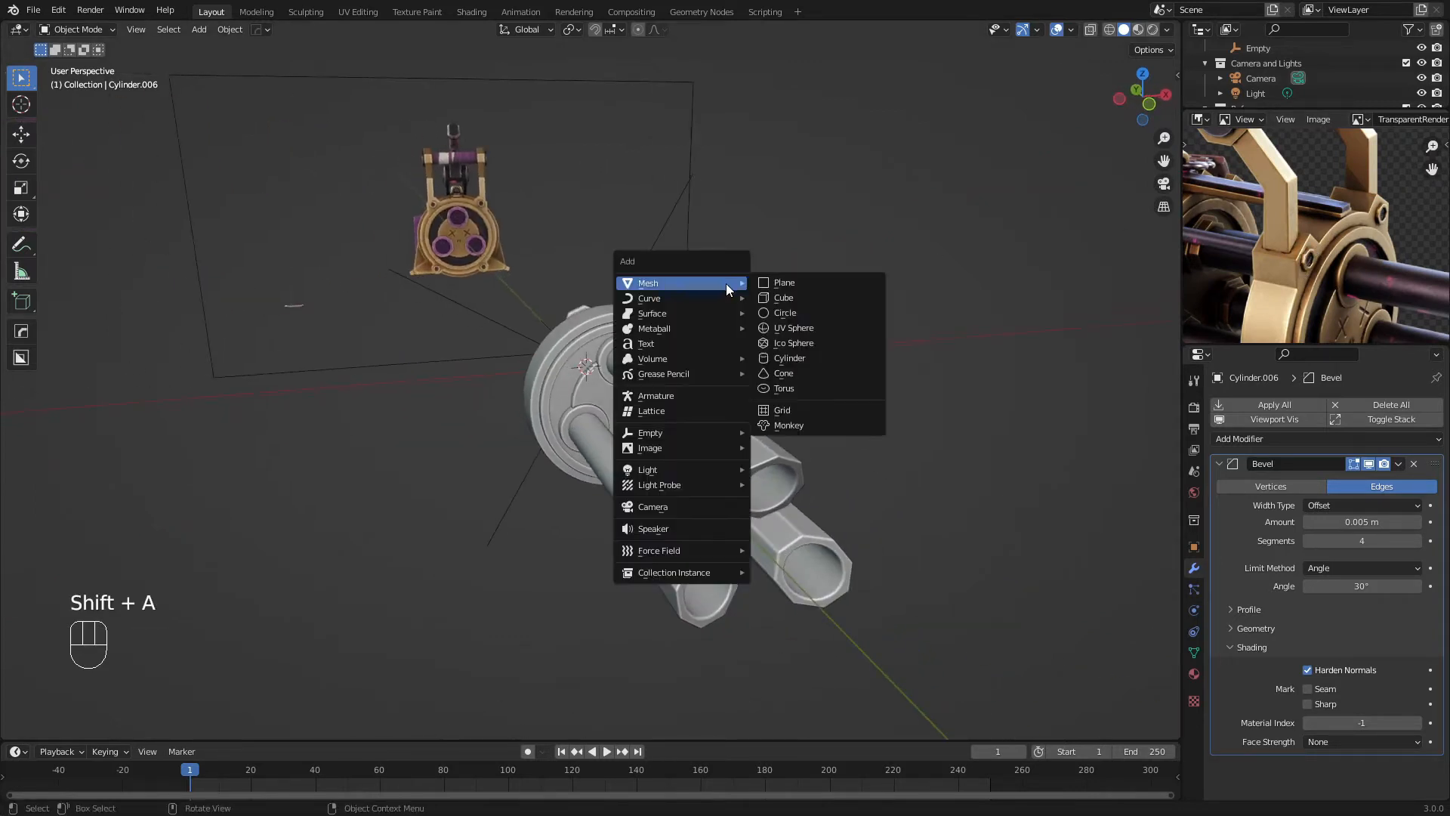
pyautogui.click(768, 359)
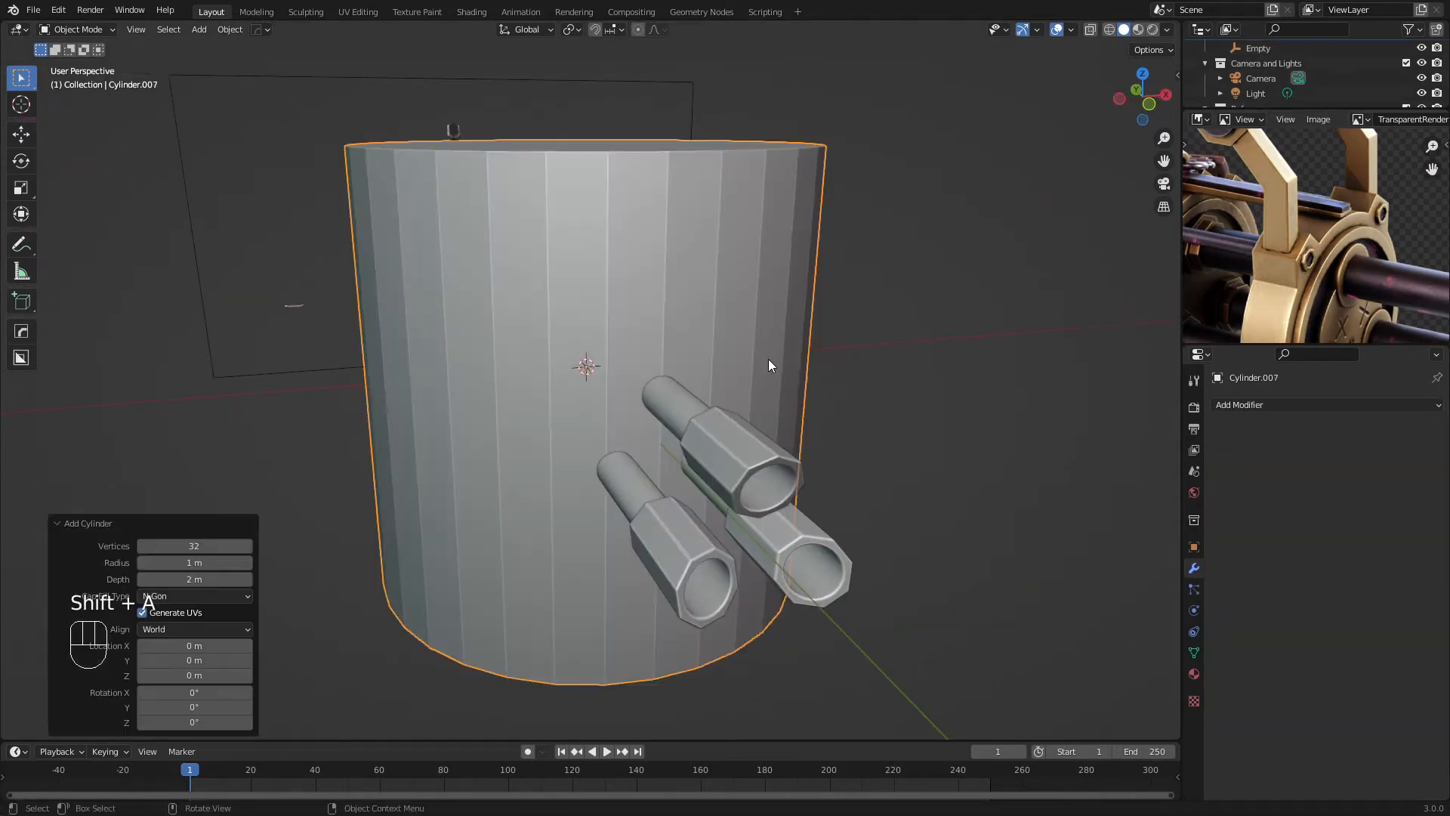
pyautogui.click(157, 544)
pyautogui.write('16')
pyautogui.press('Return')
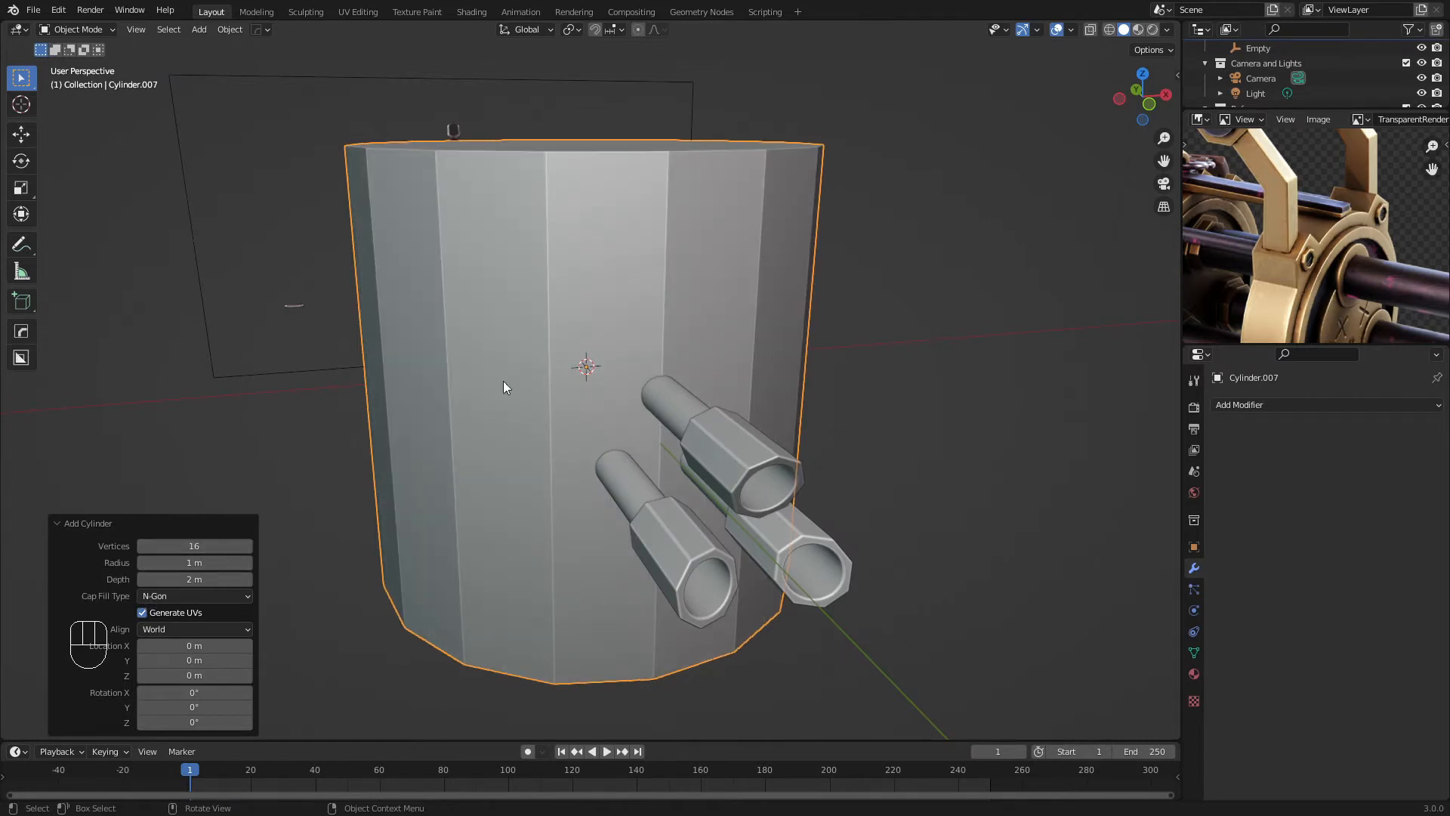
# Rotate the new cylinder 90° about the X axis so it lies parallel to the barrels
pyautogui.scroll(-3, 574, 341)
pyautogui.moveTo(695, 277); pyautogui.dragTo(640, 282, button='middle')
pyautogui.press('r')
pyautogui.press('y')
pyautogui.press('x')
pyautogui.rightClick(744, 338)
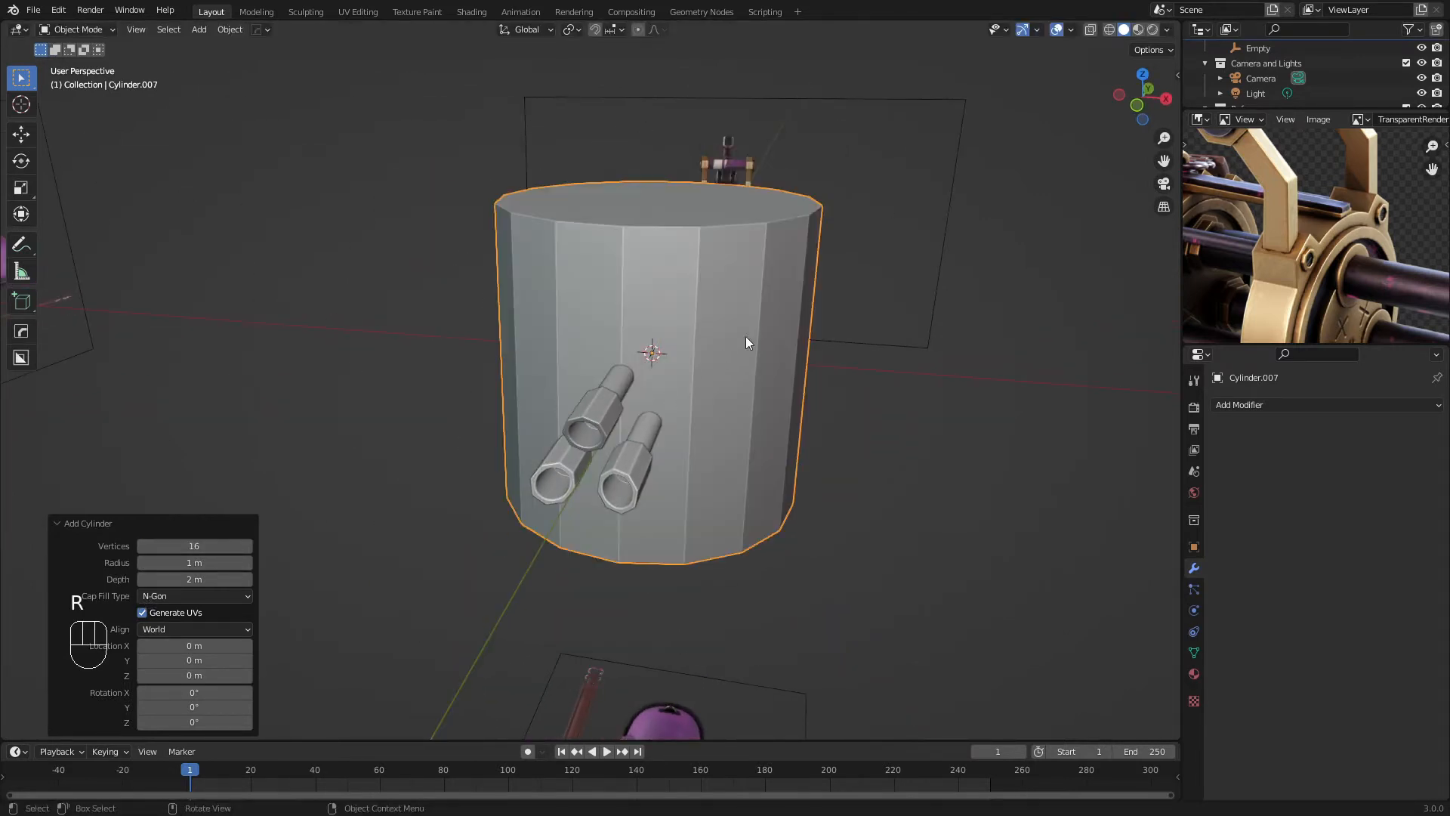
pyautogui.press('r')
pyautogui.press('x')
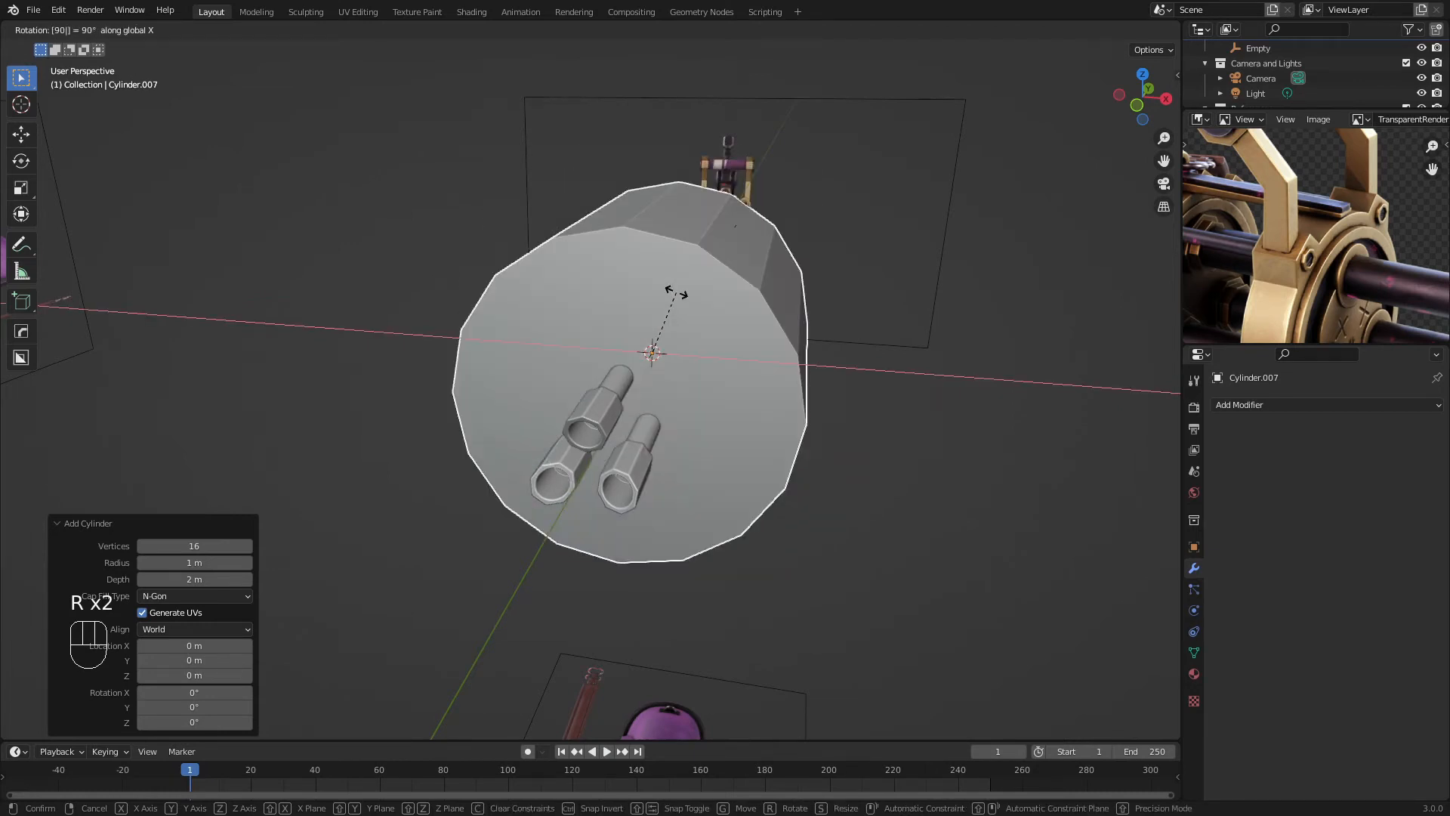
pyautogui.click(676, 293)
# In the right view, shrink the cylinder and move it near the upper thin connecting rod behind the front disc
pyautogui.press('KP_3')
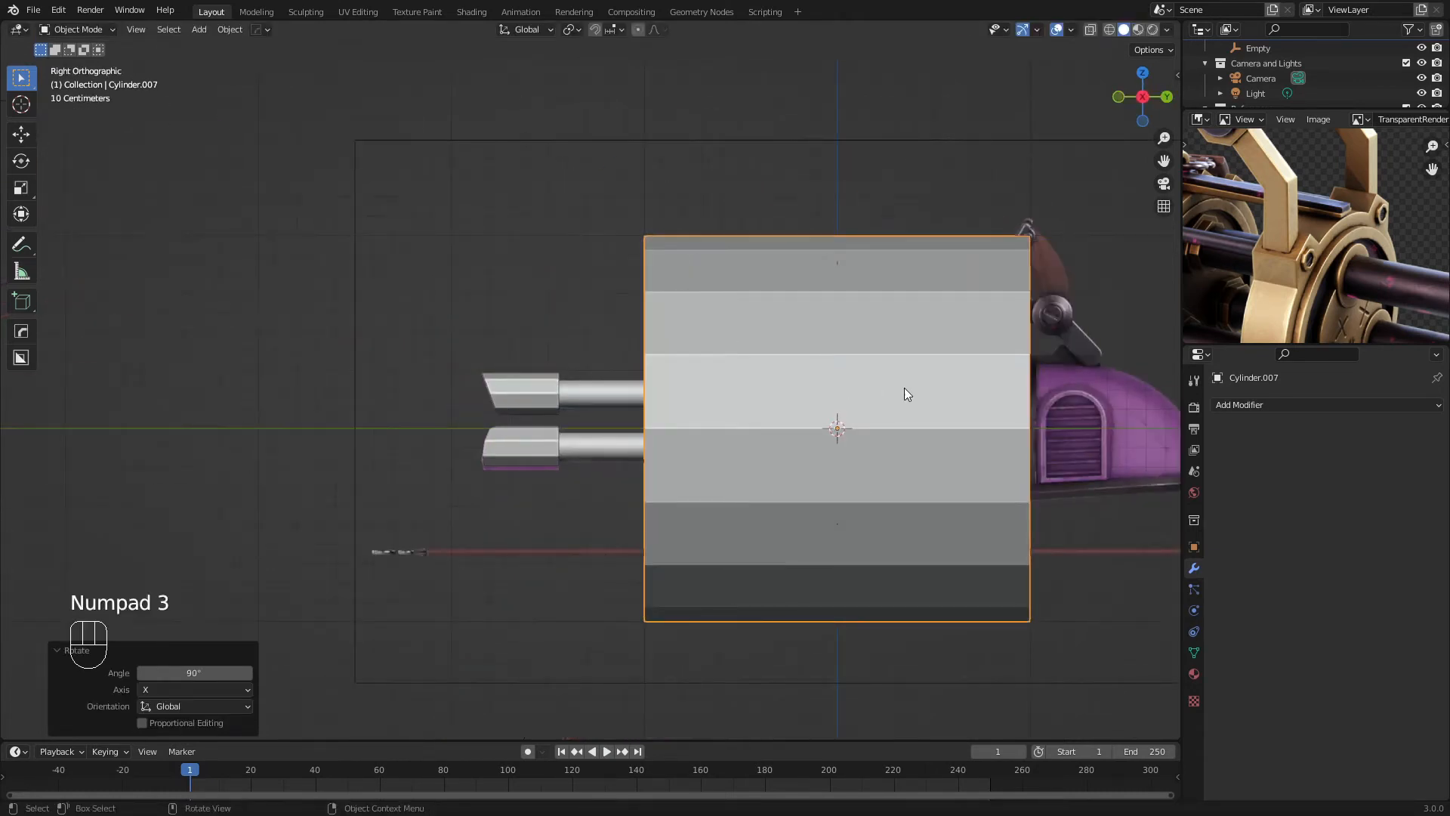
pyautogui.press('s')
pyautogui.click(887, 457)
pyautogui.press('s')
pyautogui.click(883, 459)
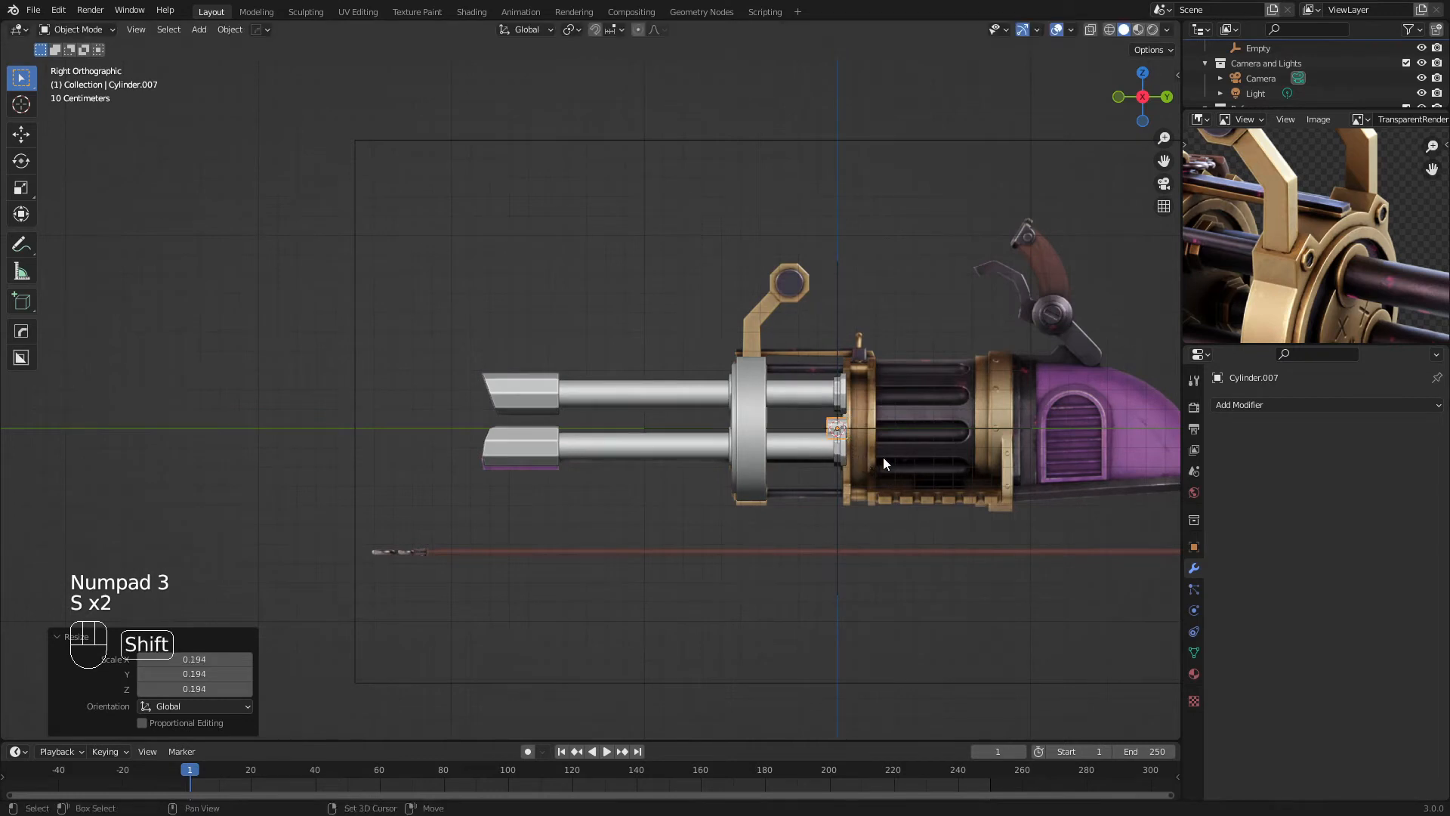
pyautogui.keyDown('shift'); pyautogui.moveTo(882, 458); pyautogui.dragTo(748, 456, button='middle'); pyautogui.keyUp('shift')
pyautogui.scroll(5, 748, 455)
pyautogui.press('s')
pyautogui.click(872, 567)
pyautogui.press('g')
pyautogui.click(766, 425)
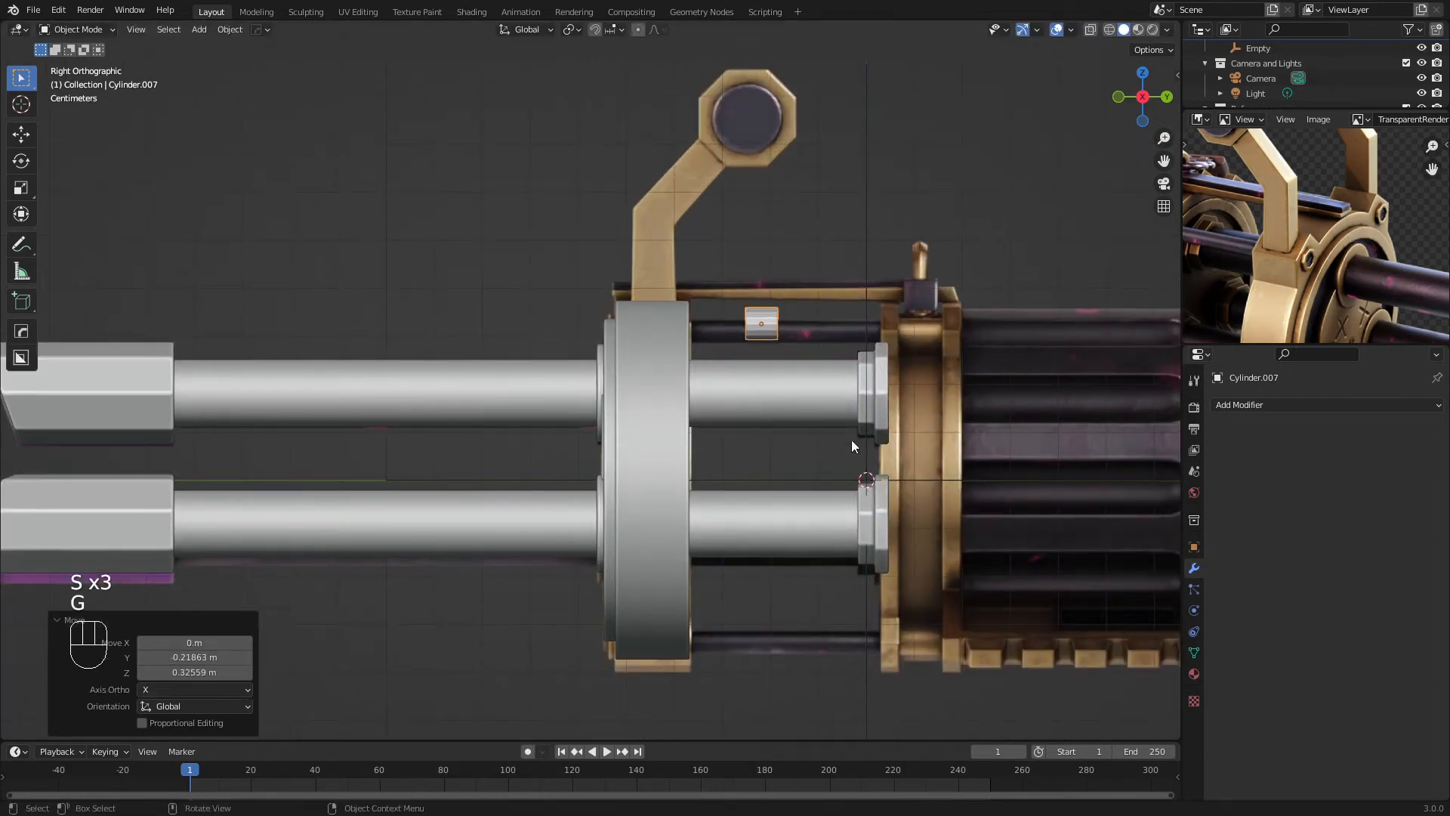
# Fine-tune the cylinder's size and position to match the thickness of the upper connecting rod in the side reference
pyautogui.press('s')
pyautogui.click(817, 417)
pyautogui.press('g')
pyautogui.click(823, 432)
pyautogui.press('s')
pyautogui.click(830, 429)
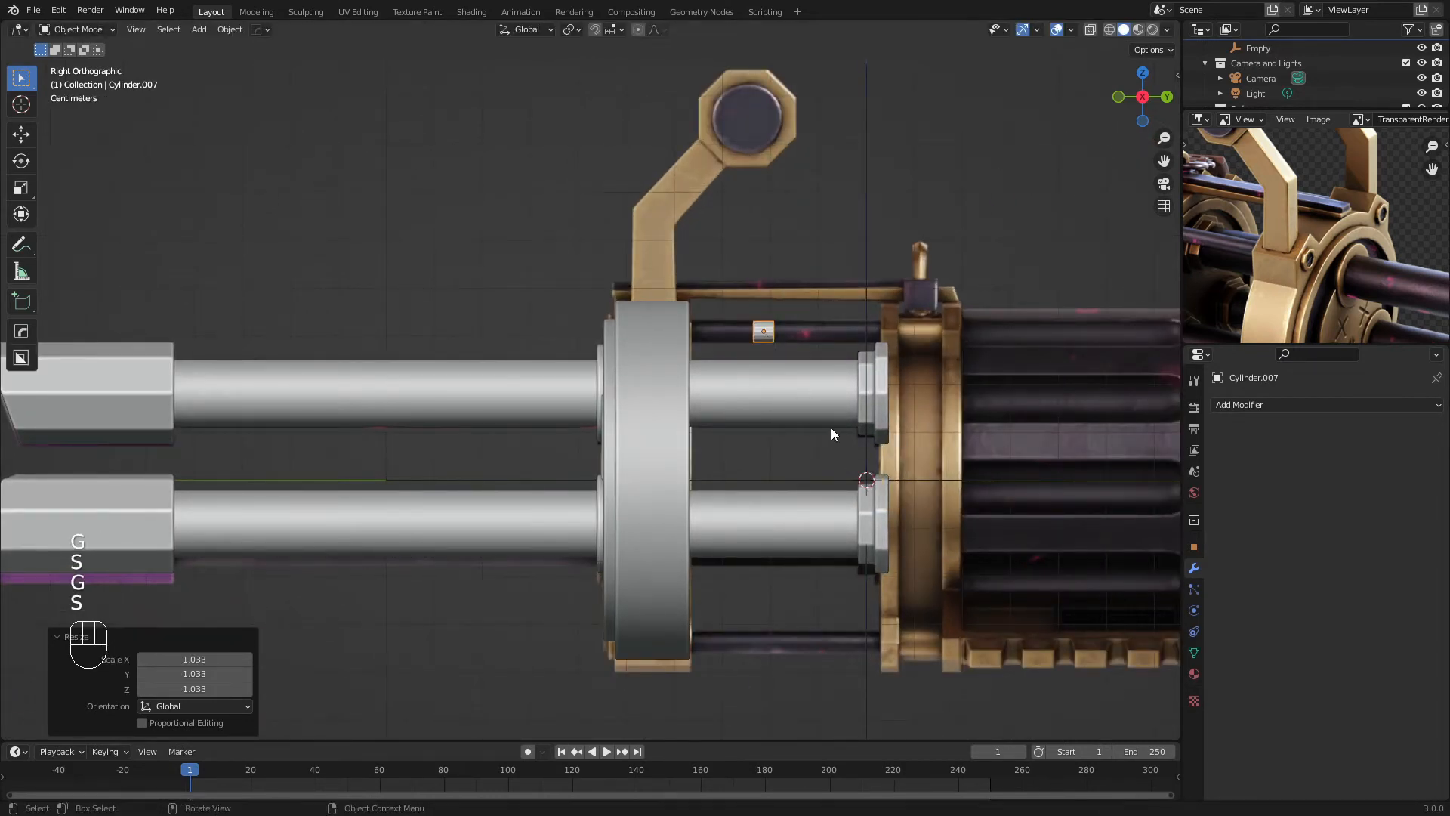
# In wireframe, stretch the cylinder along Y by 14.245 into a long rod and shift it slightly towards the front disc
pyautogui.keyDown('shift'); pyautogui.moveTo(831, 427); pyautogui.dragTo(715, 432, button='middle'); pyautogui.keyUp('shift')
pyautogui.scroll(1, 793, 412)
pyautogui.press('z')
pyautogui.scroll(1, 793, 415)
pyautogui.press('s')
pyautogui.press('y')
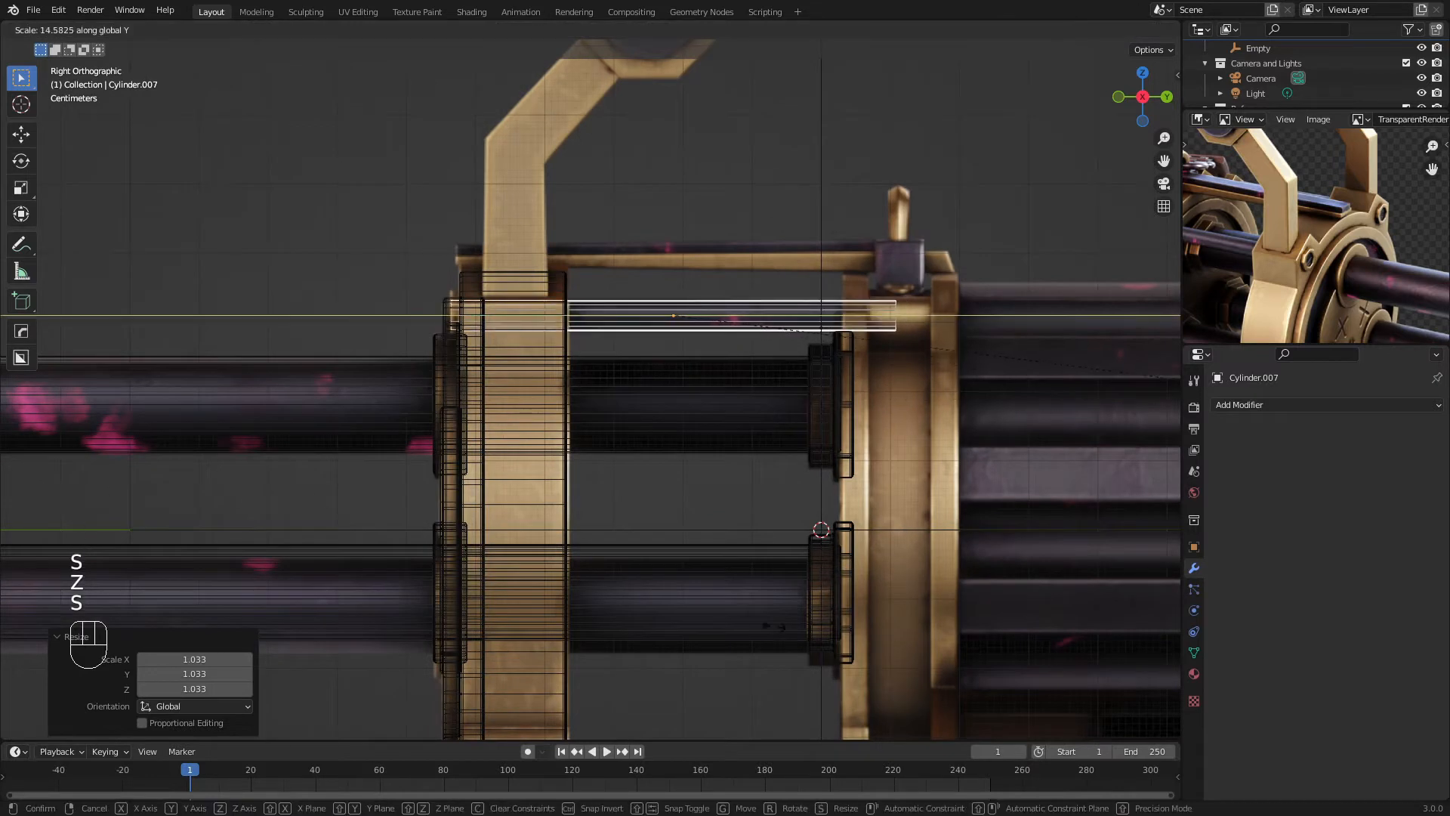
pyautogui.press('g')
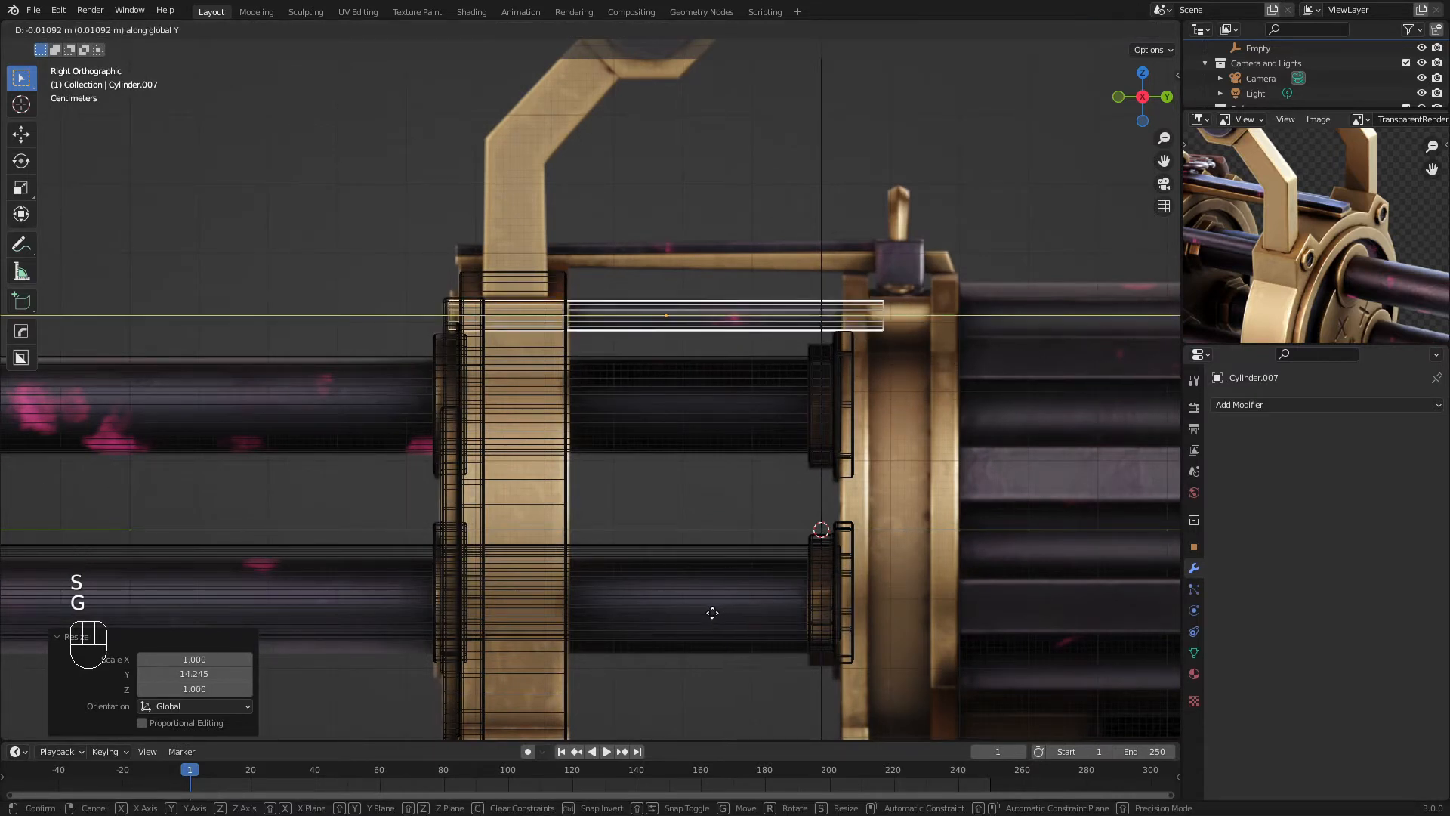
pyautogui.click(713, 610)
# Scale the rod along Y by 0.873 and move it -0.045876 m along Y through the front disc
pyautogui.press('s')
pyautogui.press('y')
pyautogui.press('g')
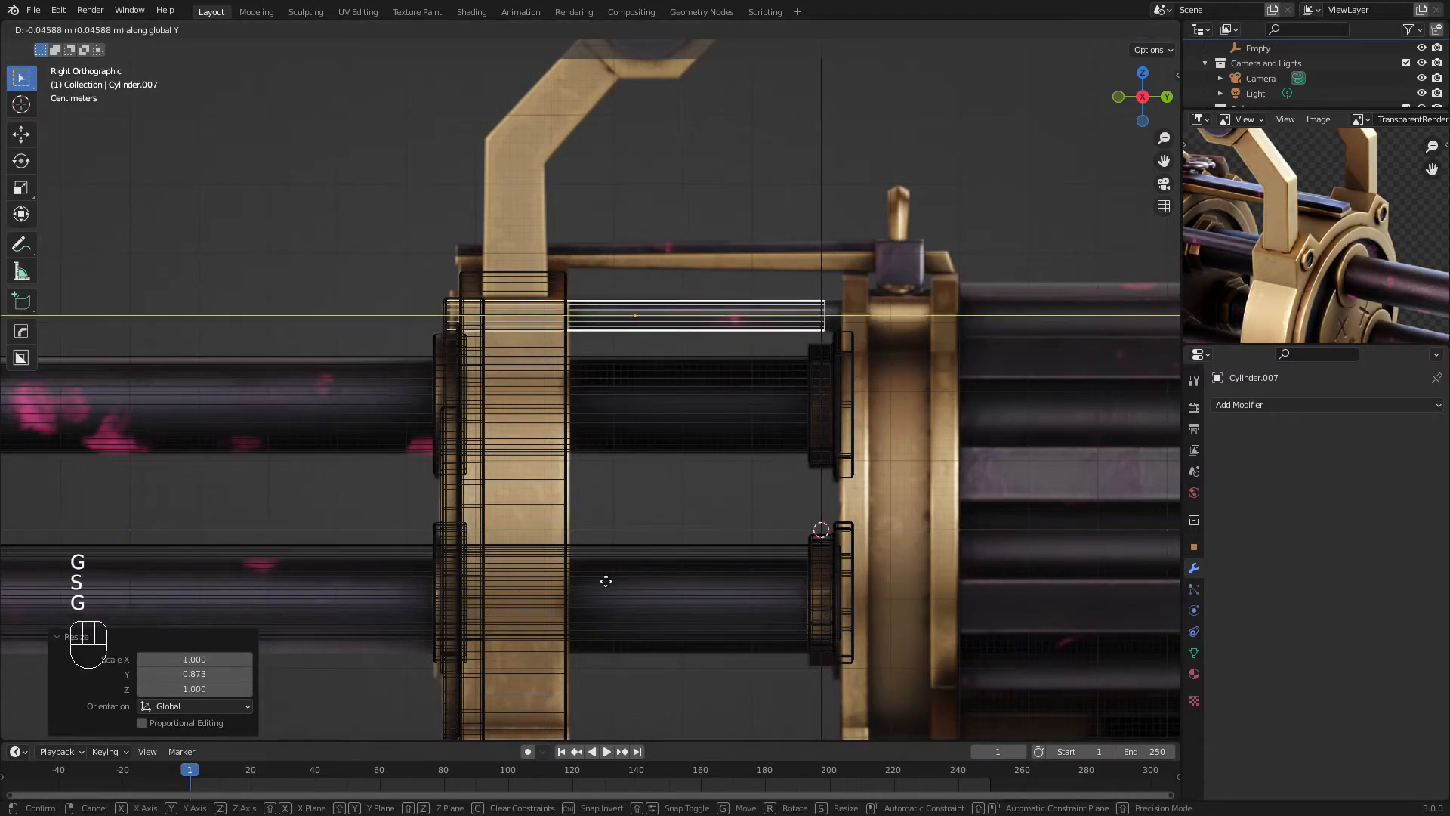
pyautogui.click(606, 587)
# Try stretching the rod slightly along Y, and undo that scaling
pyautogui.press('s')
pyautogui.press('y')
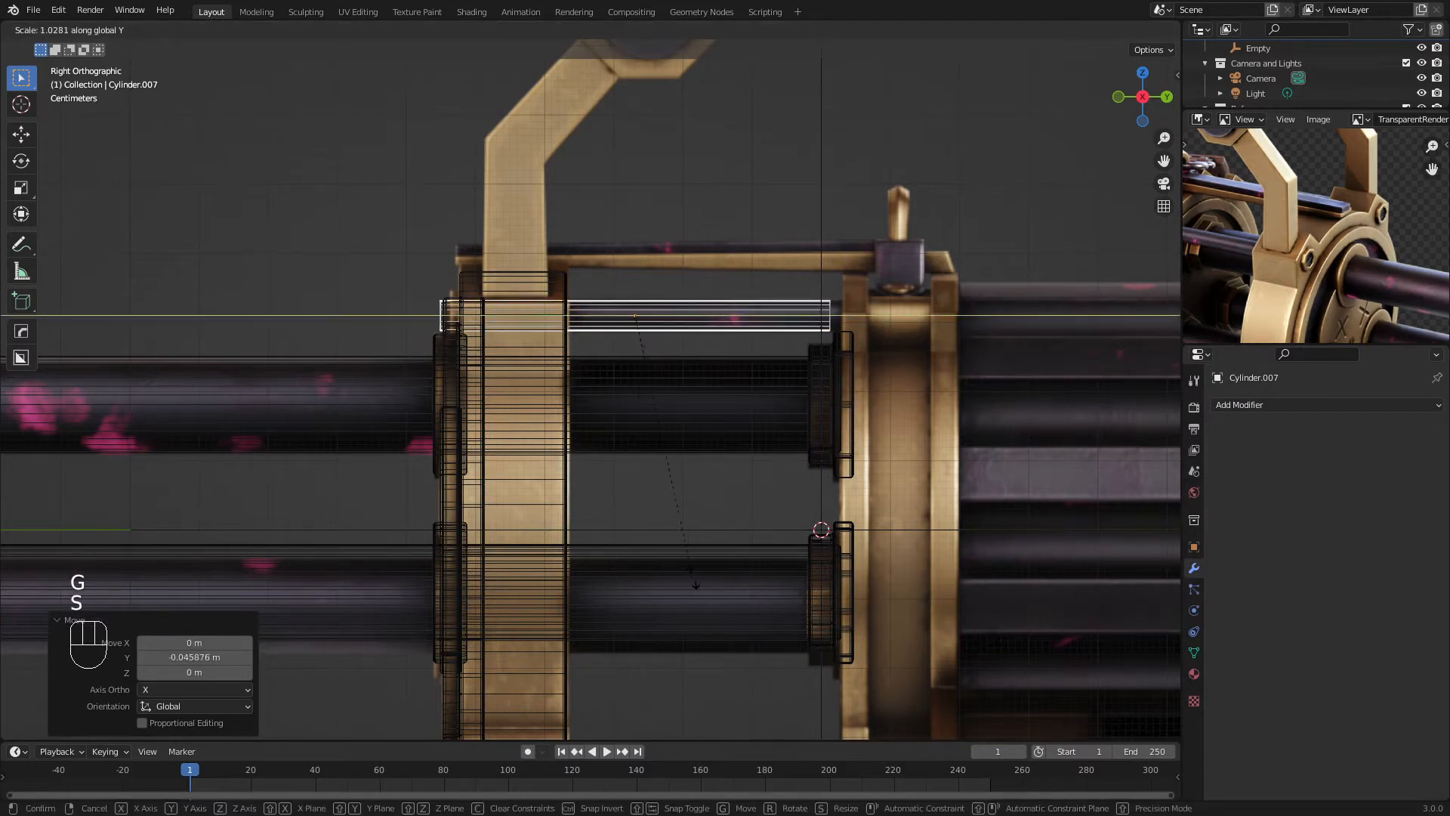
pyautogui.press('g')
pyautogui.click(712, 586)
pyautogui.hotkey('ctrl', 'z')
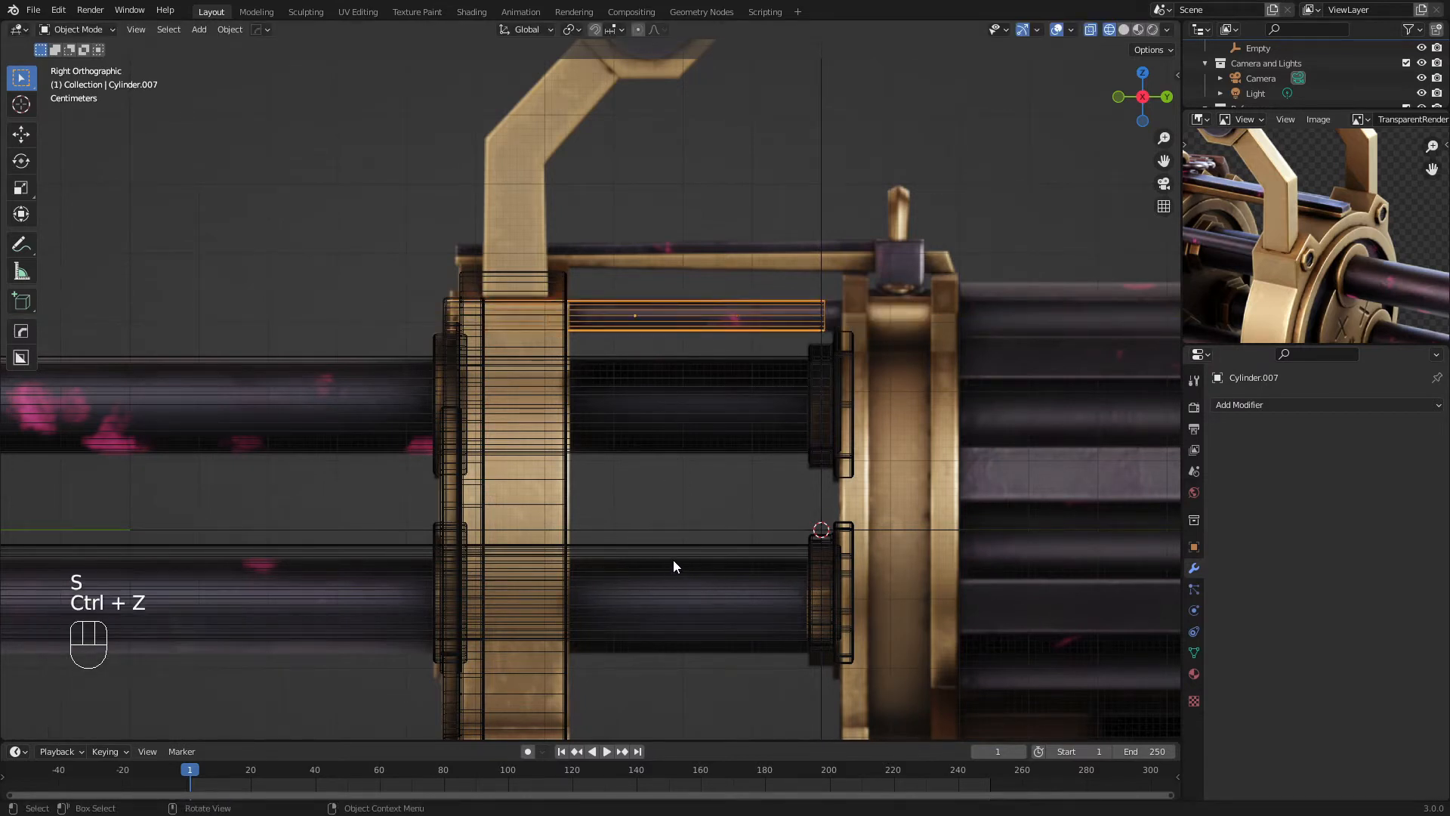
# Scale the rod along Y by 1.062, move it 0.018569 m along Y towards the rear housing, and restore solid shading
pyautogui.press('s')
pyautogui.press('y')
pyautogui.press('g')
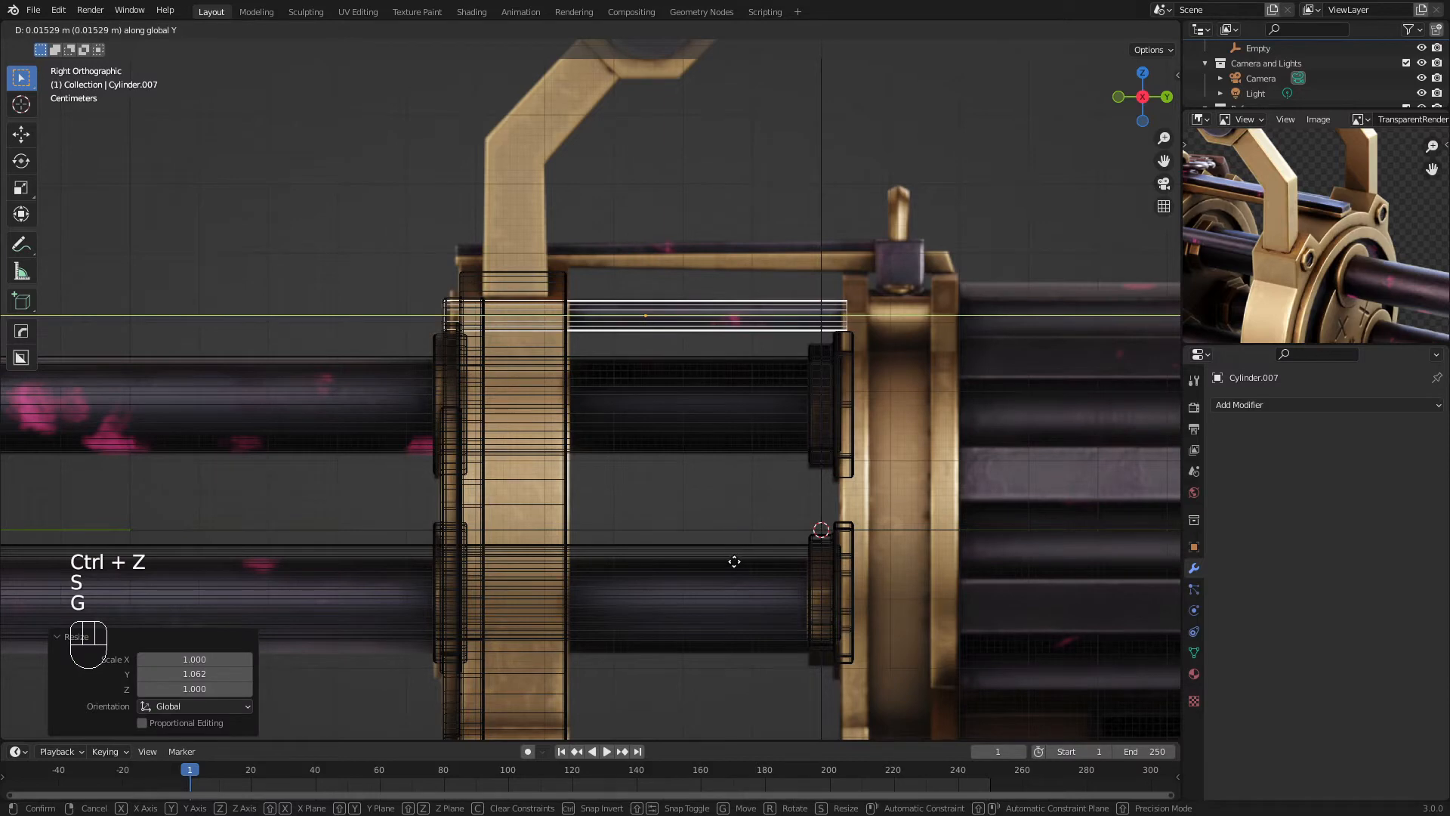
pyautogui.click(734, 561)
pyautogui.press('z')
# In the front wireframe view, move the rod 0.24771 m along X onto the upper bolt hole of the ring
pyautogui.moveTo(561, 391); pyautogui.dragTo(641, 438, button='middle')
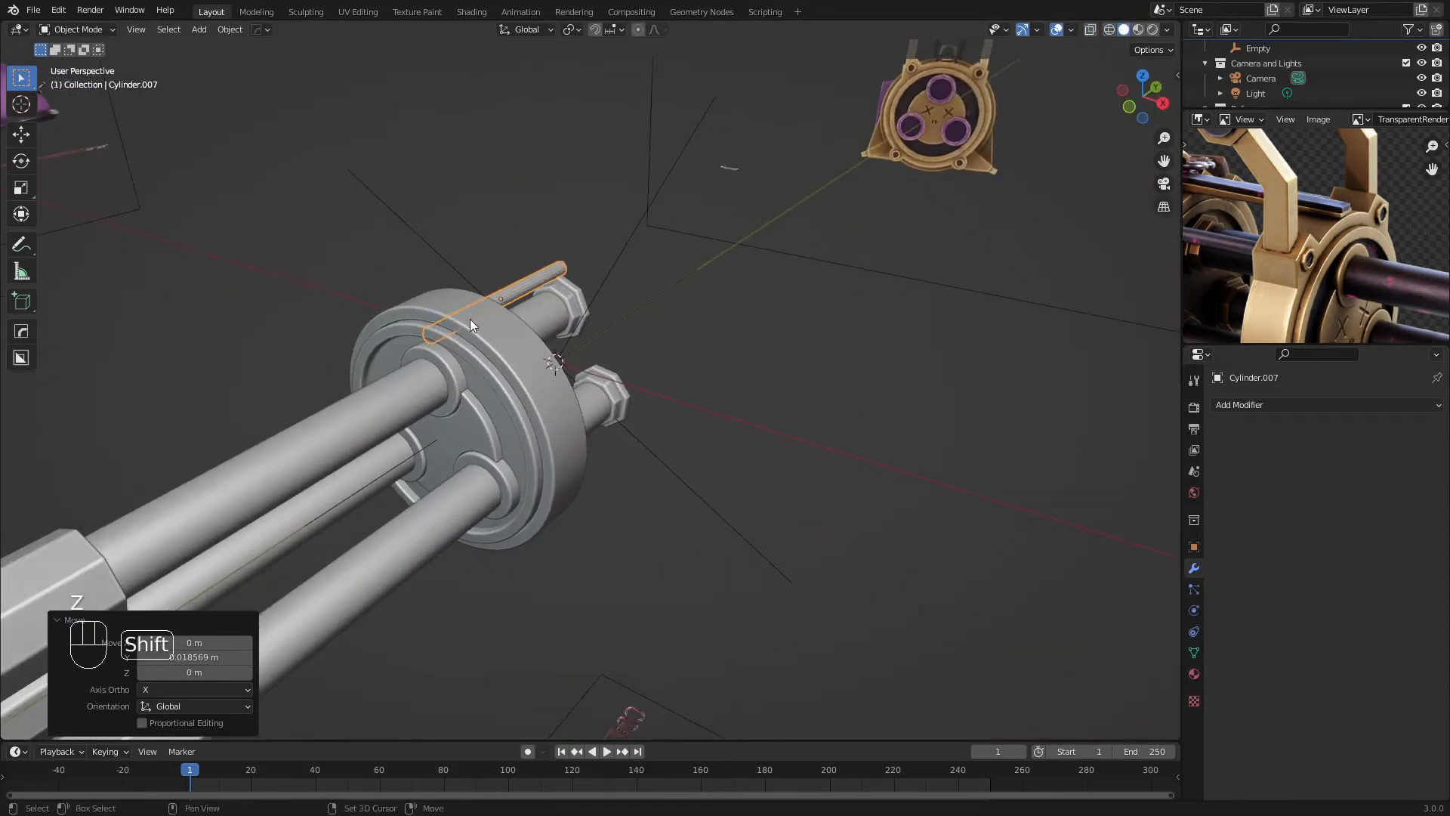
pyautogui.press('KP_1')
pyautogui.press('z')
pyautogui.keyDown('shift'); pyautogui.moveTo(319, 371); pyautogui.dragTo(268, 474, button='middle'); pyautogui.keyUp('shift')
pyautogui.scroll(5, 270, 476)
pyautogui.press('g')
pyautogui.press('x')
pyautogui.click(459, 507)
pyautogui.scroll(-5, 514, 434)
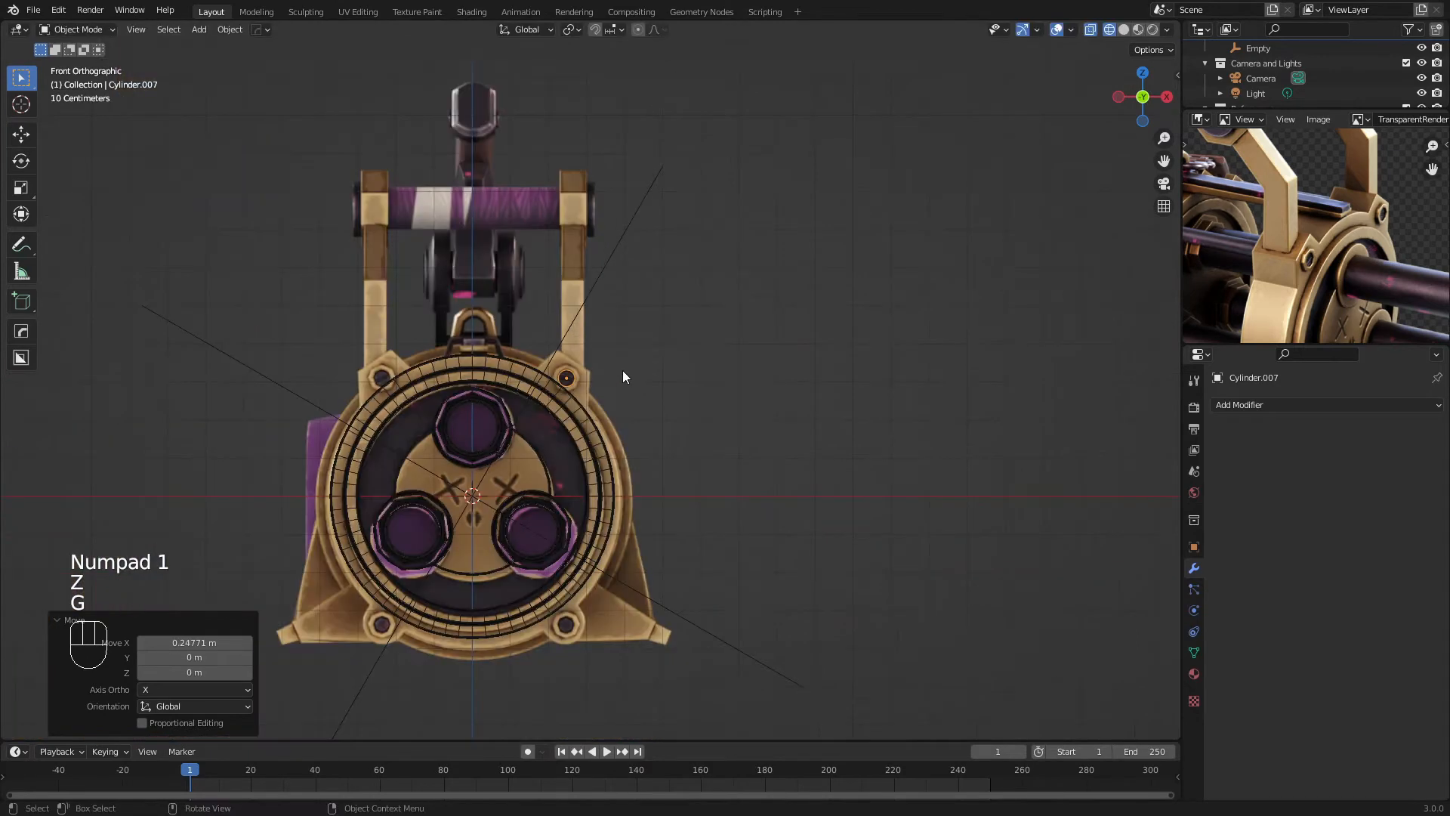
# Return to solid shading and apply all transforms to the rod
pyautogui.moveTo(623, 370)
pyautogui.mouseDown(button='middle')
pyautogui.moveTo(559, 459)
pyautogui.moveTo(520, 435)
pyautogui.mouseUp(button='middle')
pyautogui.press('z')
pyautogui.hotkey('ctrl', 'a')
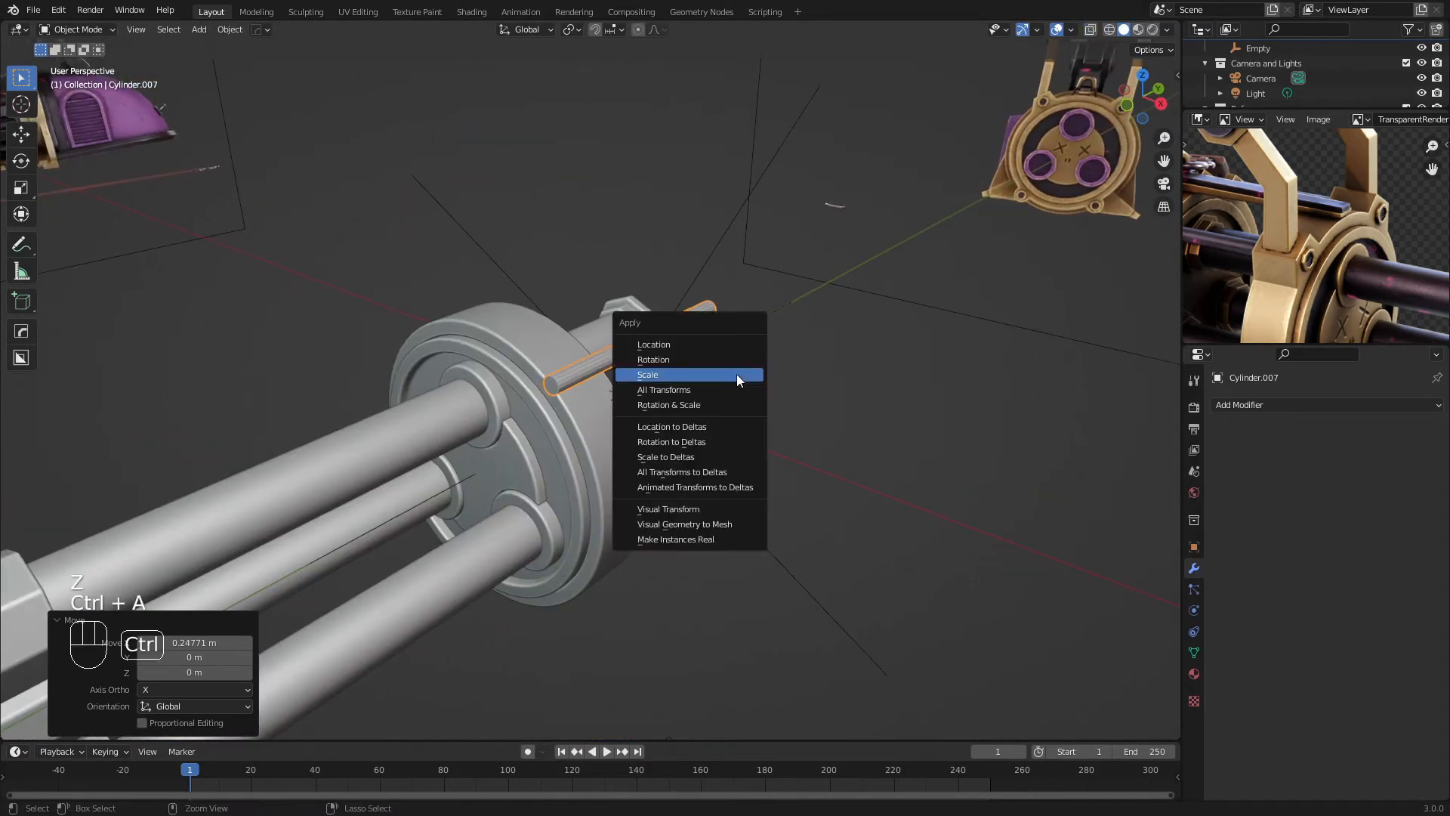
pyautogui.click(681, 388)
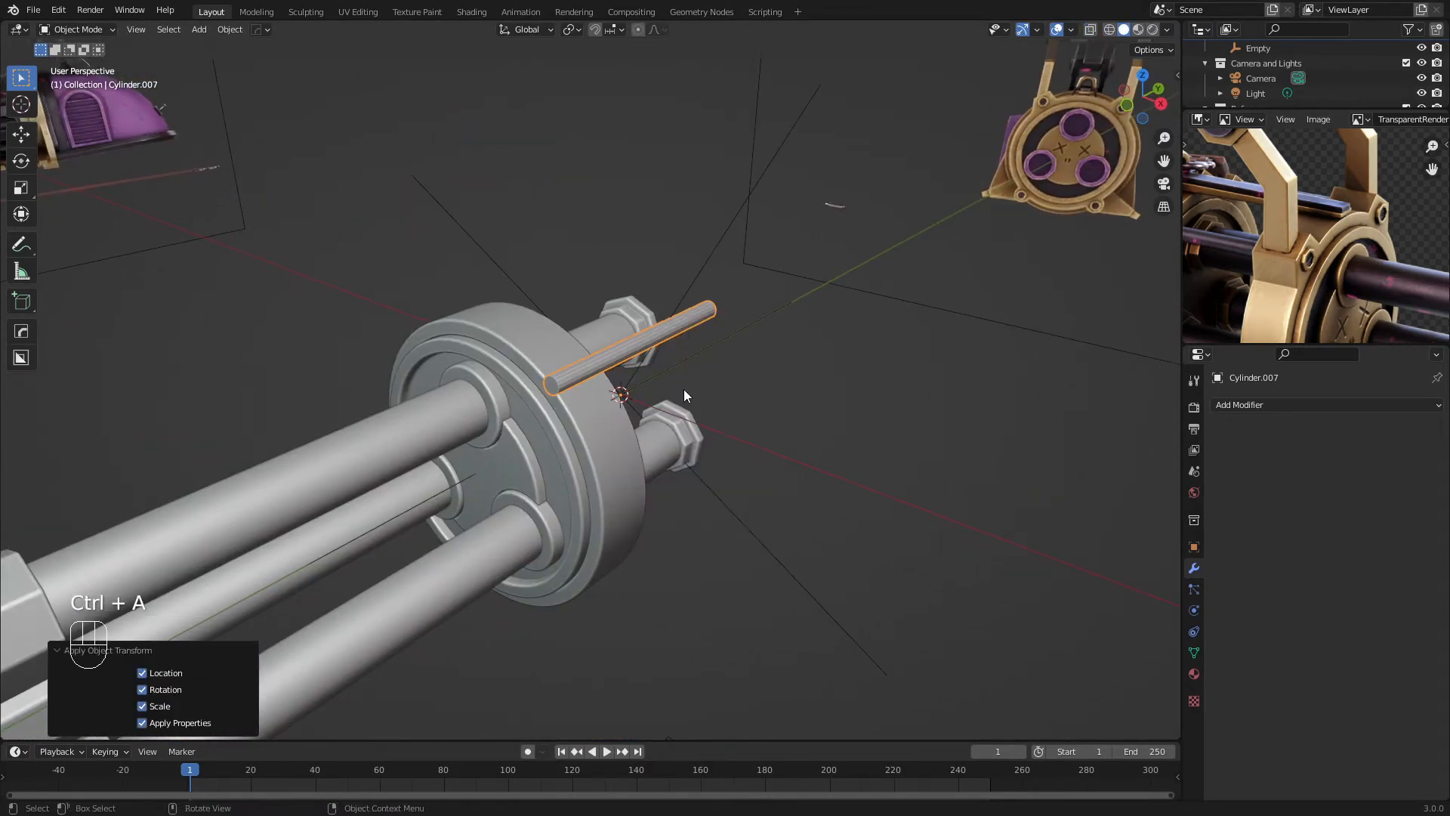
# Add a Mirror modifier to the rod on the X and Z axes to place four rods around the disc
pyautogui.click(1233, 407)
pyautogui.click(1138, 580)
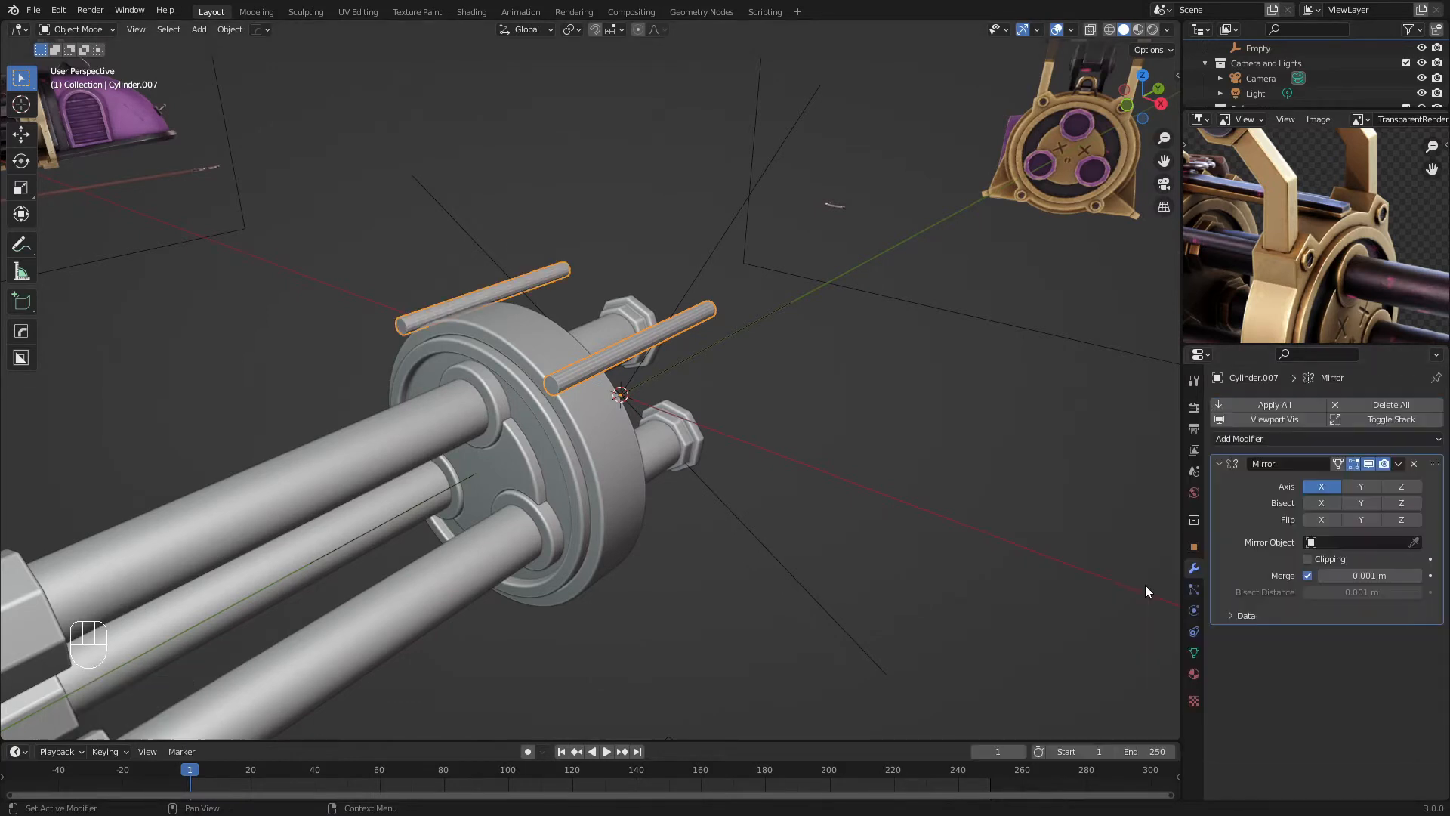
pyautogui.click(1362, 489)
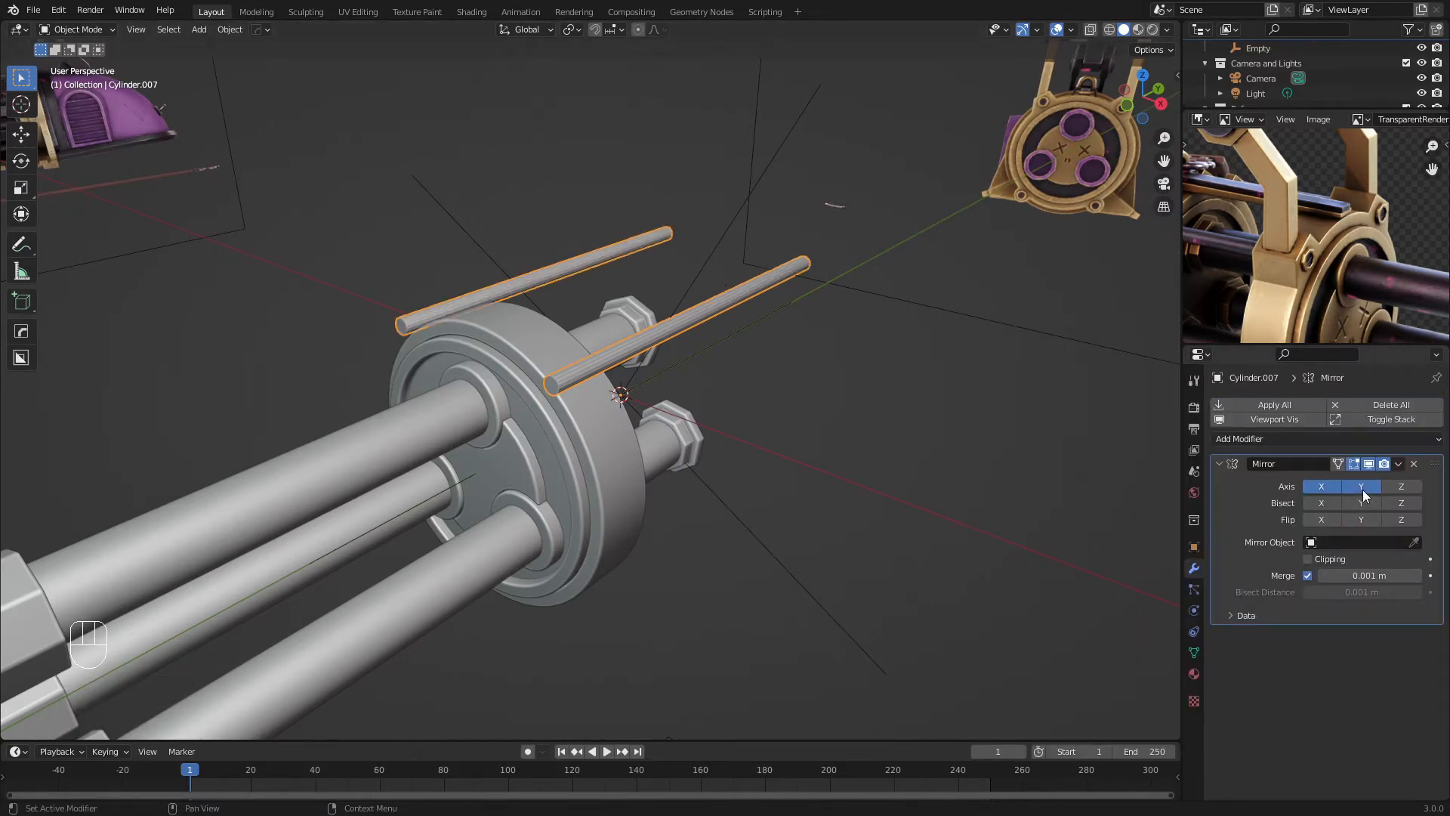
pyautogui.click(1363, 489)
pyautogui.click(1391, 489)
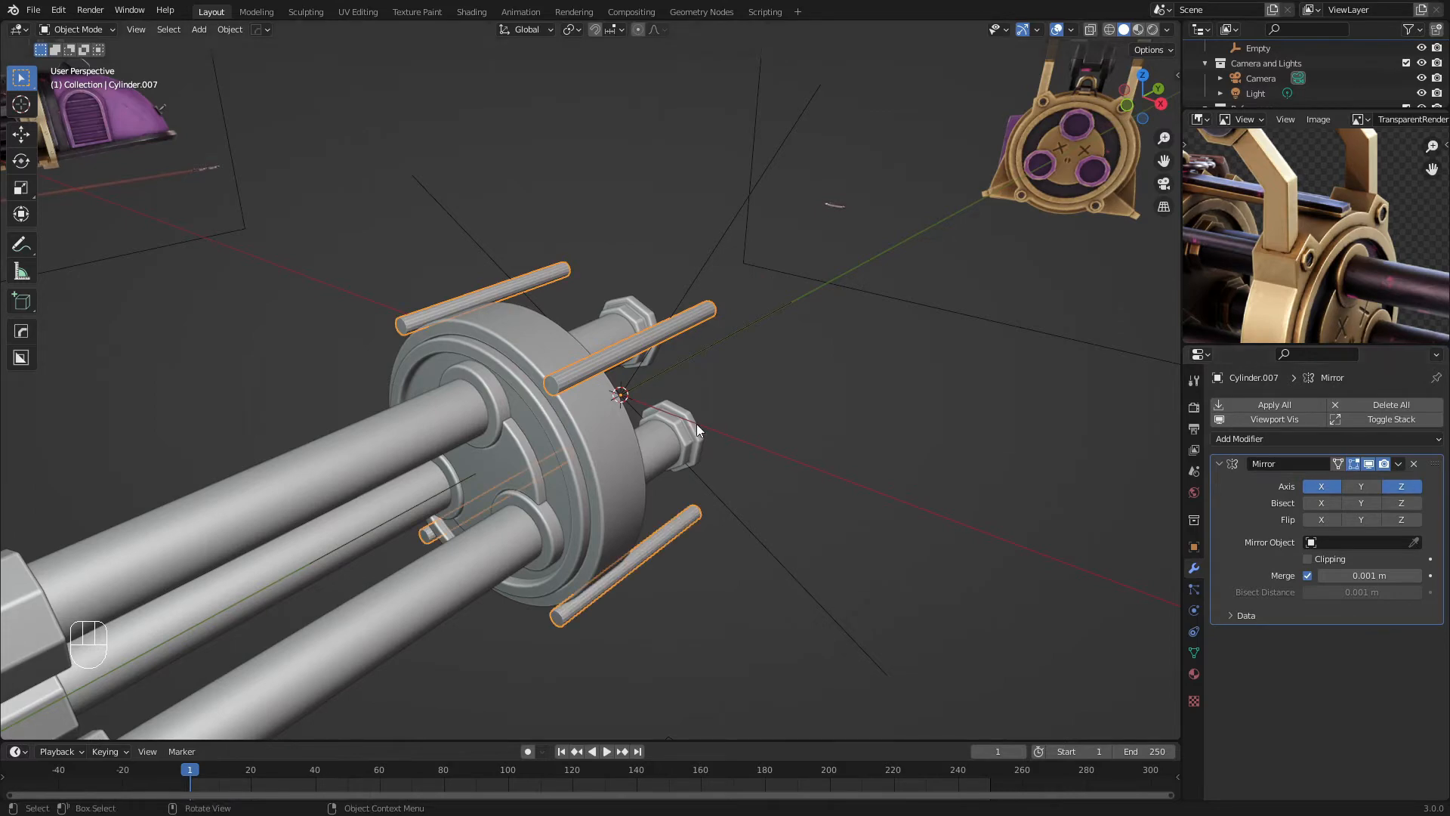
pyautogui.press('a')
pyautogui.press('a')
pyautogui.moveTo(693, 422); pyautogui.dragTo(636, 417, button='middle')
pyautogui.scroll(2, 623, 379)
pyautogui.scroll(1, 646, 427)
pyautogui.scroll(-4, 701, 426)
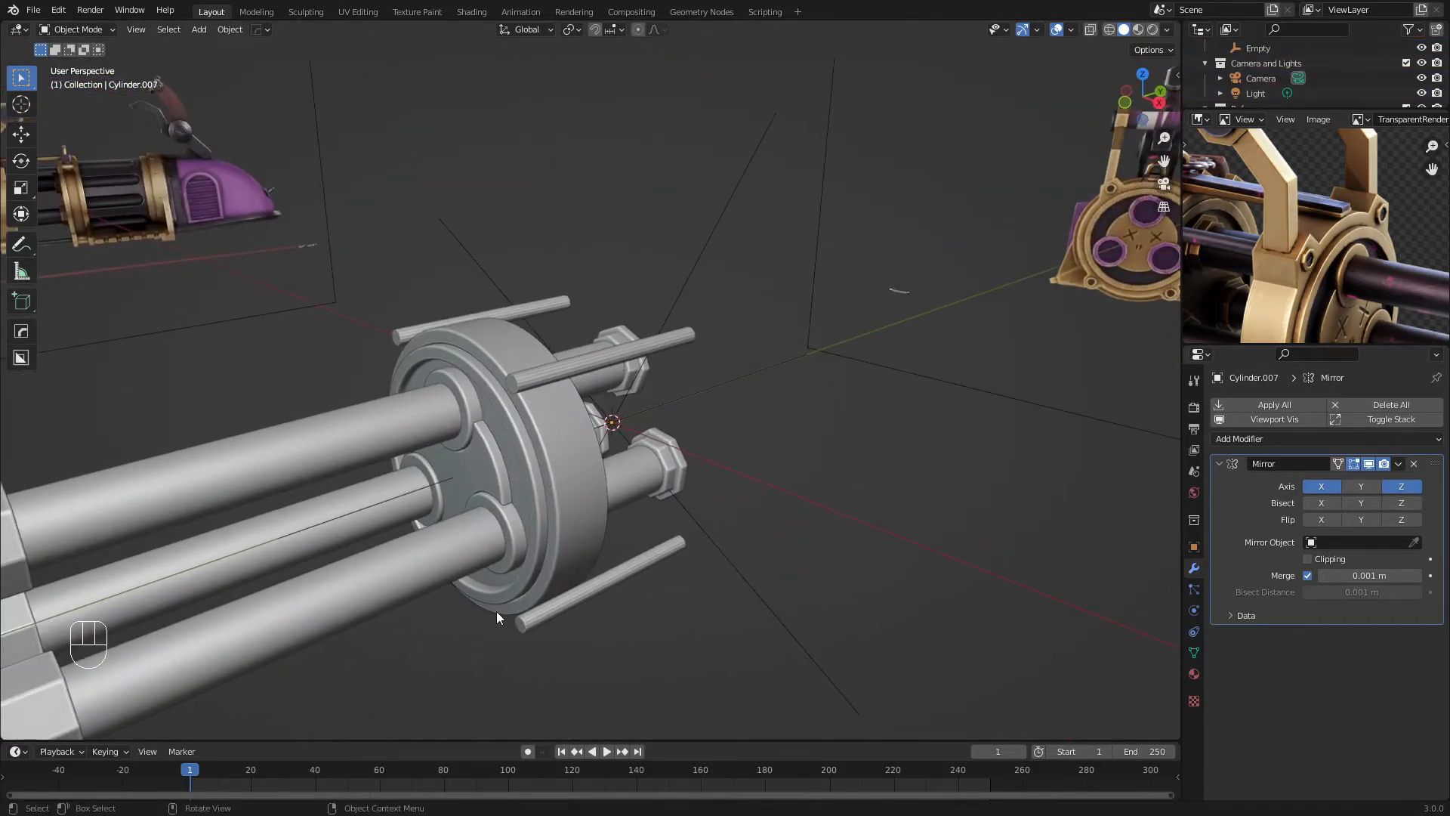
# In the front wireframe view, move the rod's entire mesh 0.024732 m upward along Z in Edit Mode
pyautogui.moveTo(496, 611); pyautogui.dragTo(482, 370, button='middle')
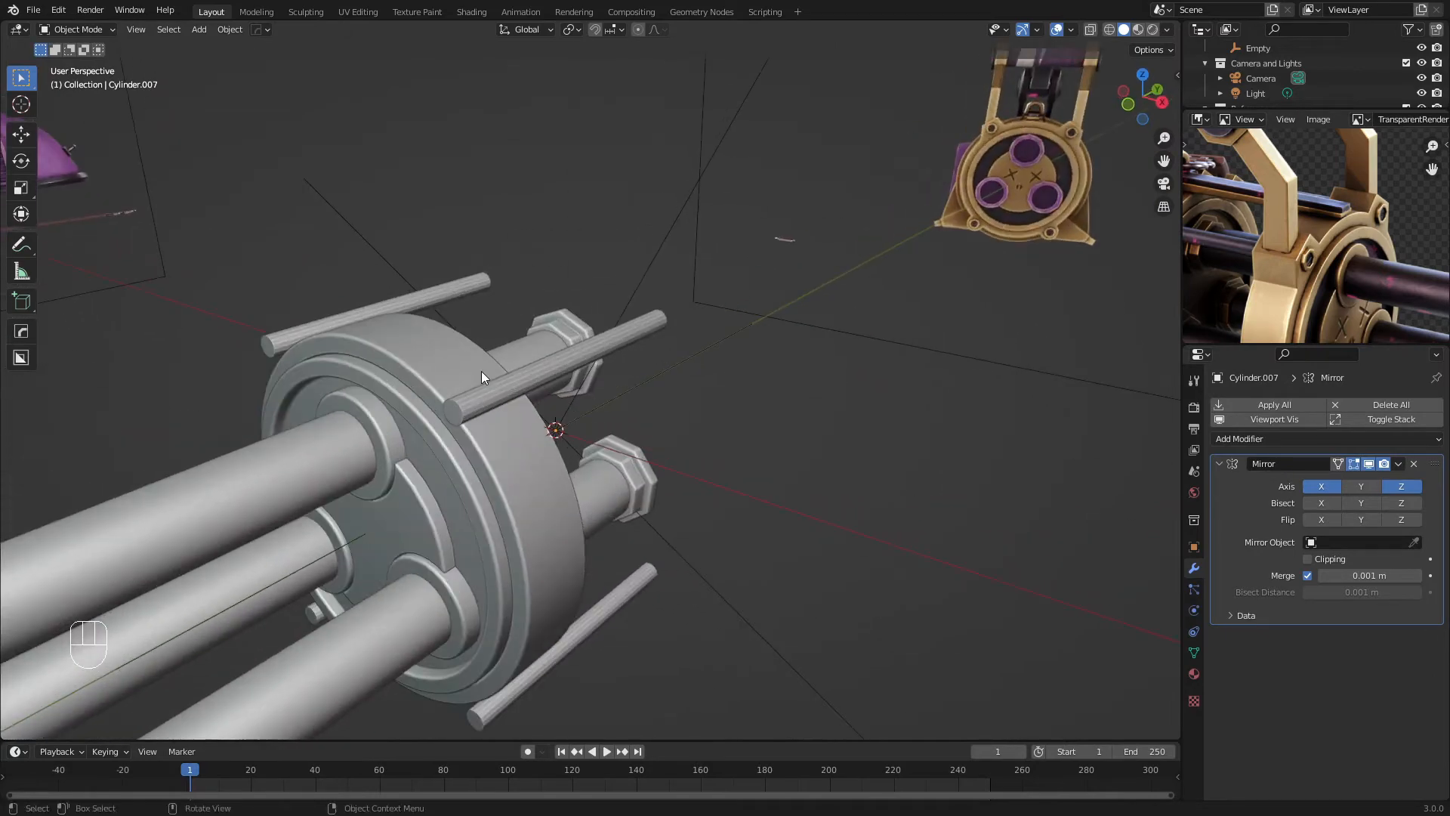
pyautogui.click(480, 400)
pyautogui.press('KP_1')
pyautogui.scroll(-2, 484, 400)
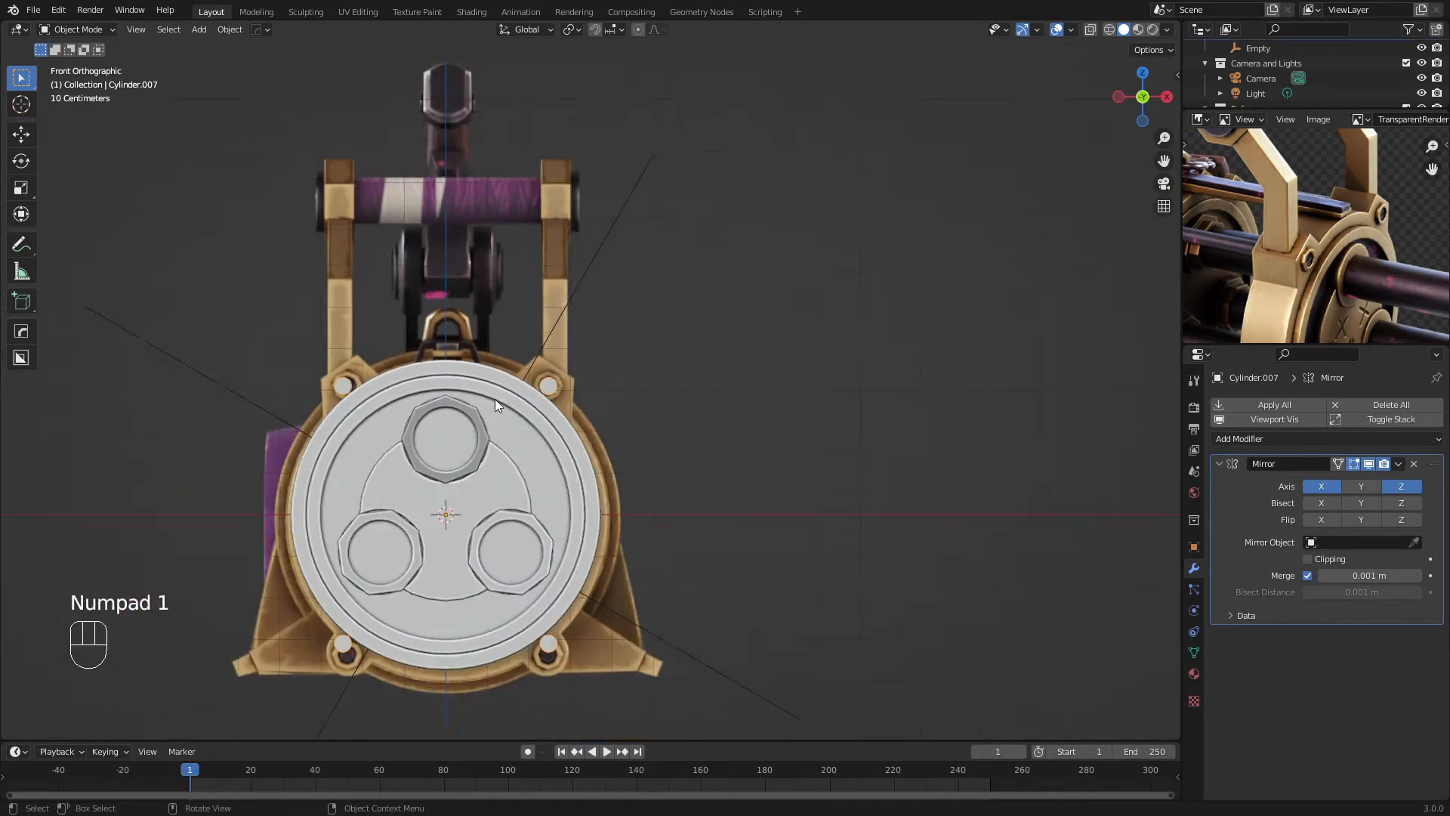
pyautogui.keyDown('shift'); pyautogui.moveTo(536, 536); pyautogui.dragTo(540, 203, button='middle'); pyautogui.keyUp('shift')
pyautogui.scroll(3, 540, 202)
pyautogui.press('z')
pyautogui.keyDown('shift'); pyautogui.moveTo(593, 252); pyautogui.dragTo(593, 313, button='middle'); pyautogui.keyUp('shift')
pyautogui.scroll(2, 590, 386)
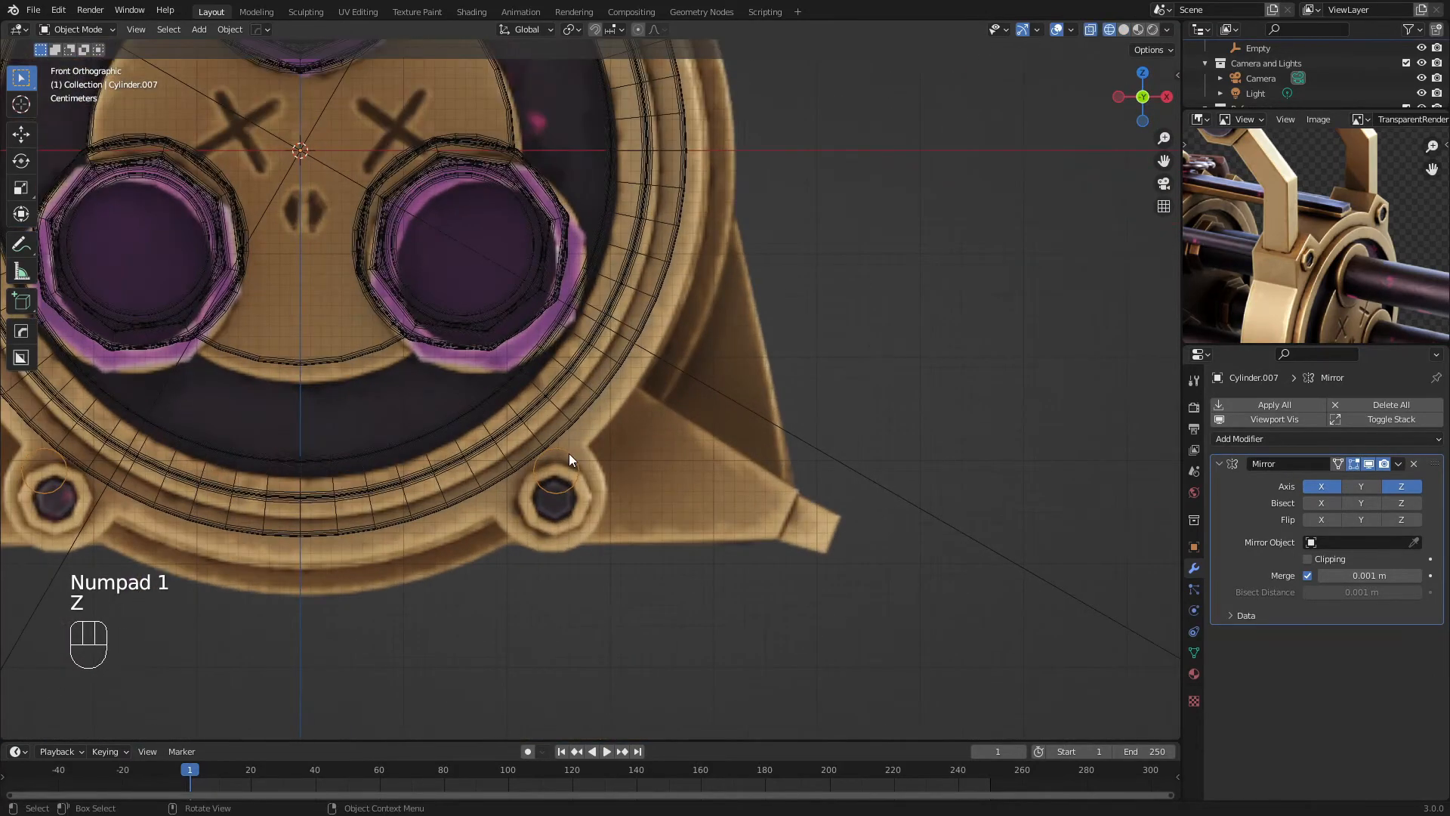
pyautogui.scroll(-2, 553, 487)
pyautogui.keyDown('shift'); pyautogui.moveTo(628, 367); pyautogui.dragTo(631, 411, button='middle'); pyautogui.keyUp('shift')
pyautogui.press('Tab')
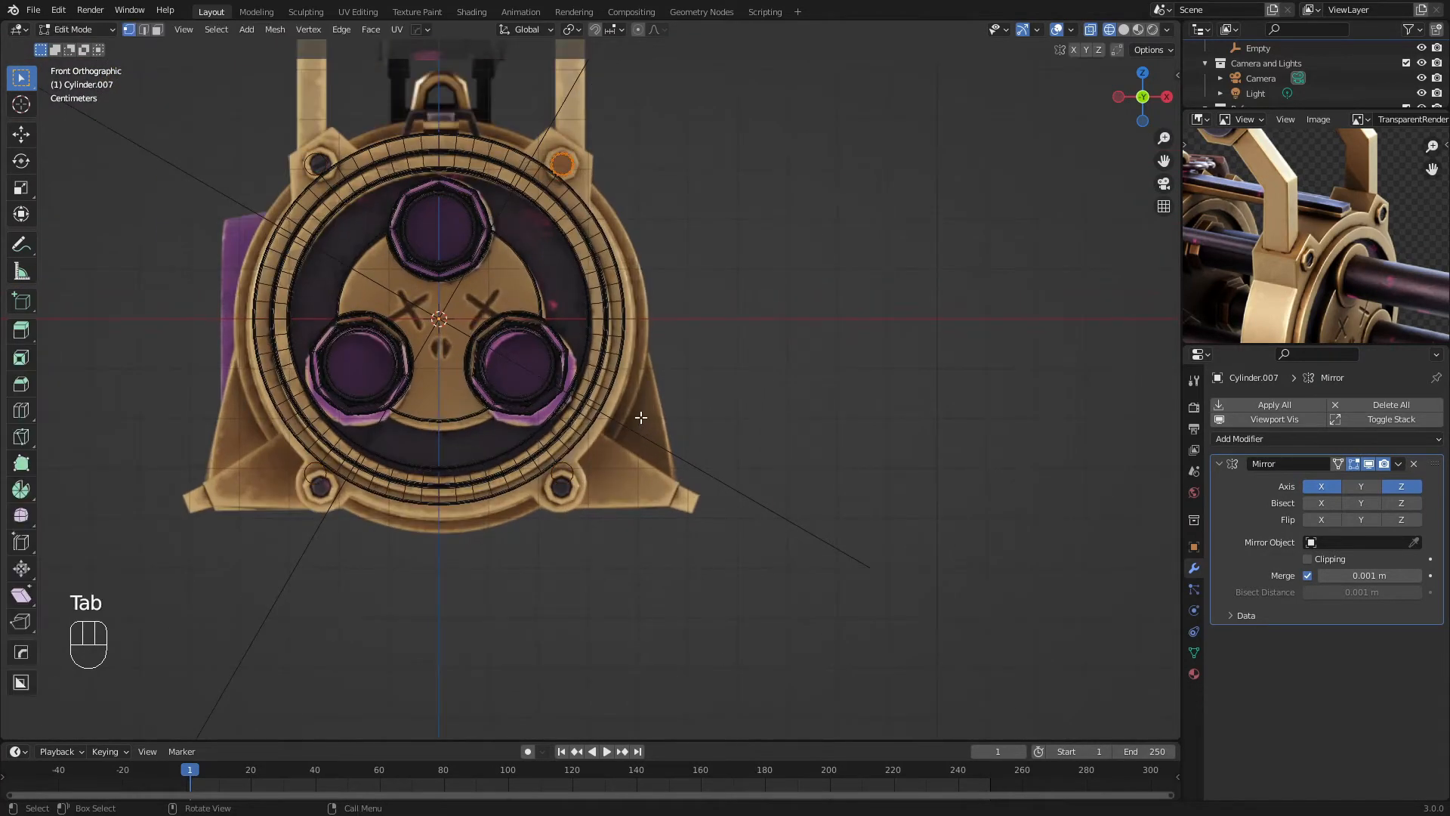
pyautogui.press('a')
pyautogui.press('g')
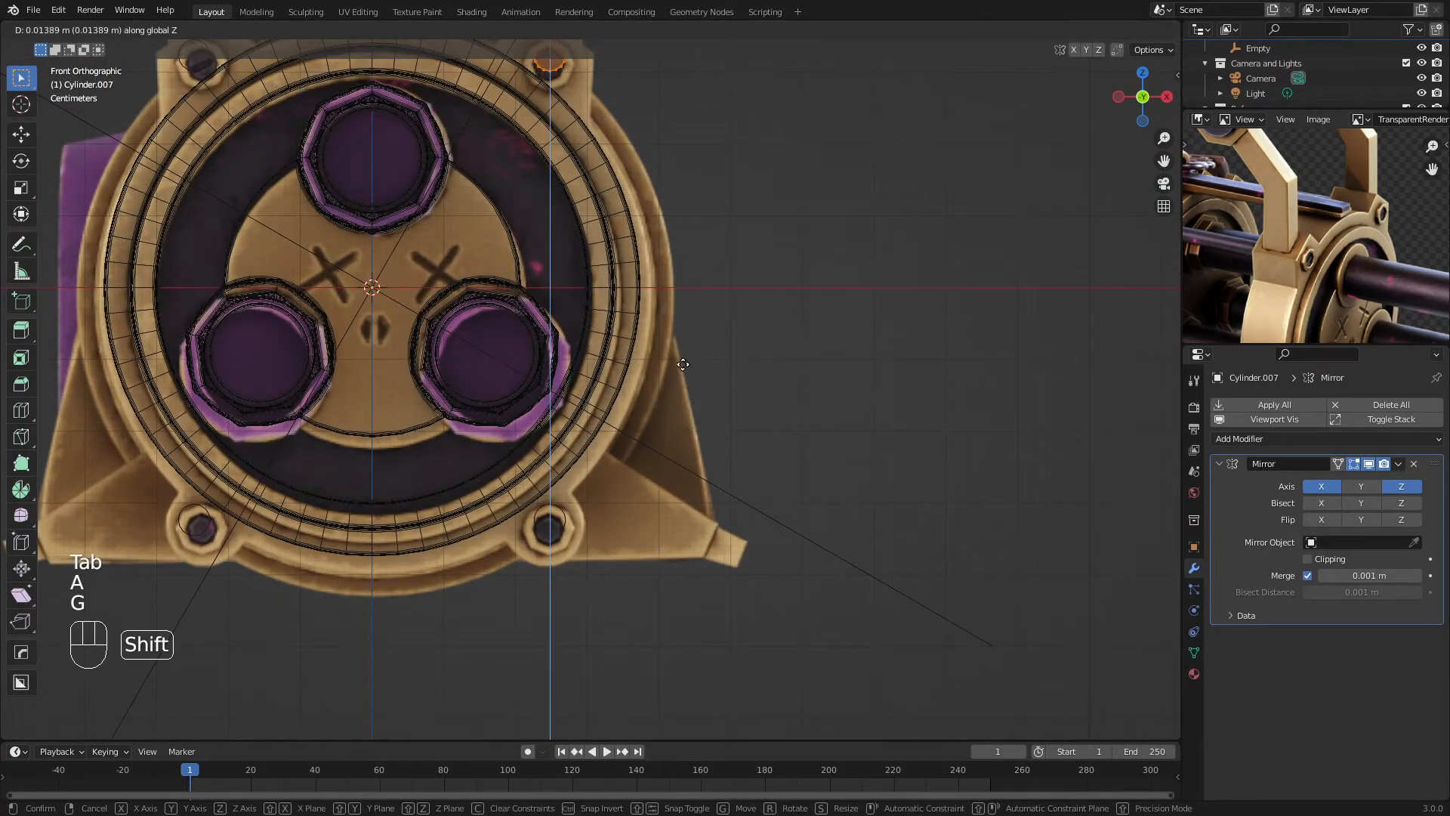
pyautogui.click(716, 287)
# Nudge the rod's mesh slightly down along Z, and move the rod object -0.007367 m along Z in Object Mode
pyautogui.keyDown('shift'); pyautogui.moveTo(716, 287); pyautogui.dragTo(686, 412, button='middle'); pyautogui.keyUp('shift')
pyautogui.press('g')
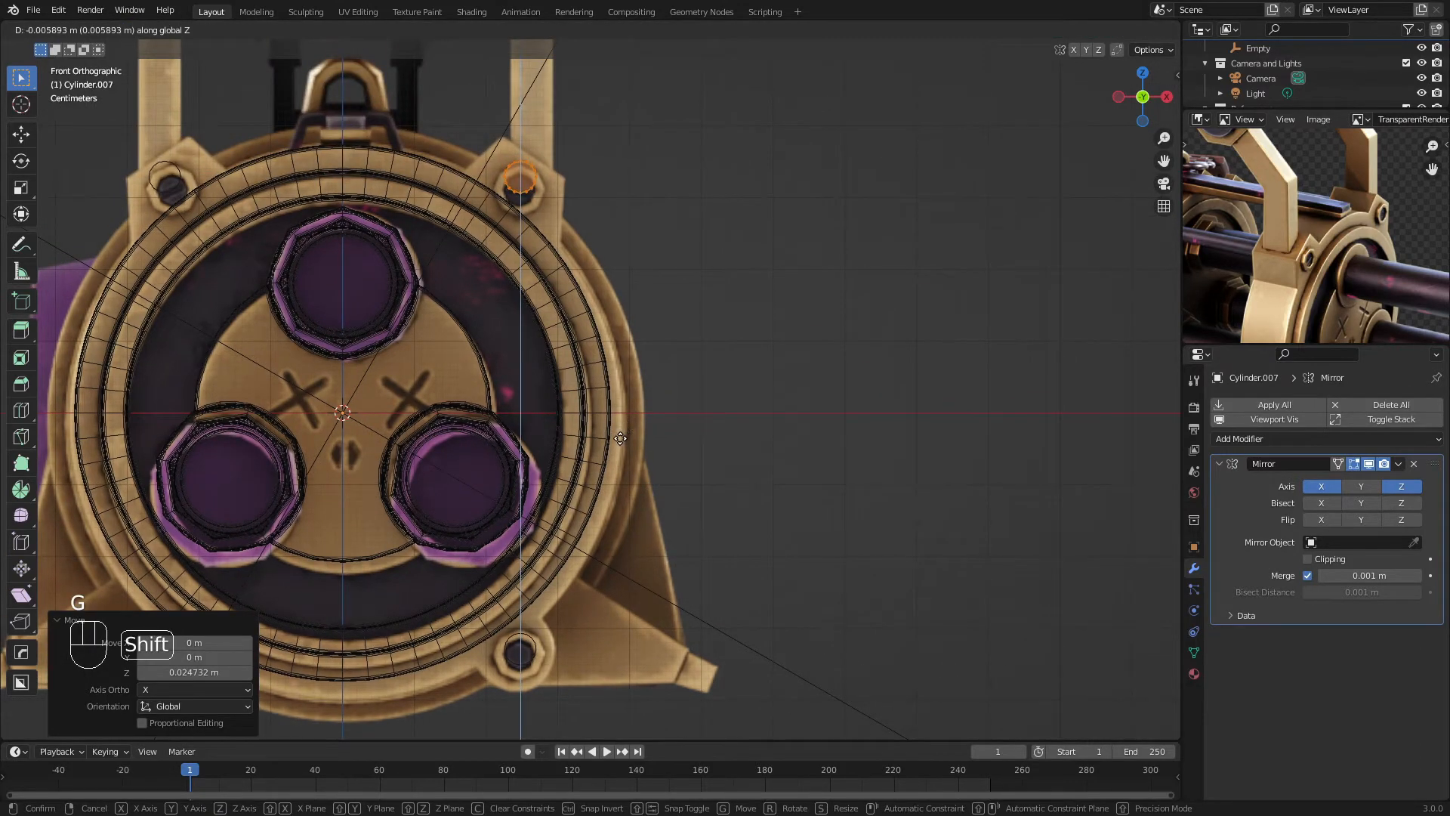
pyautogui.click(618, 441)
pyautogui.press('Tab')
pyautogui.press('g')
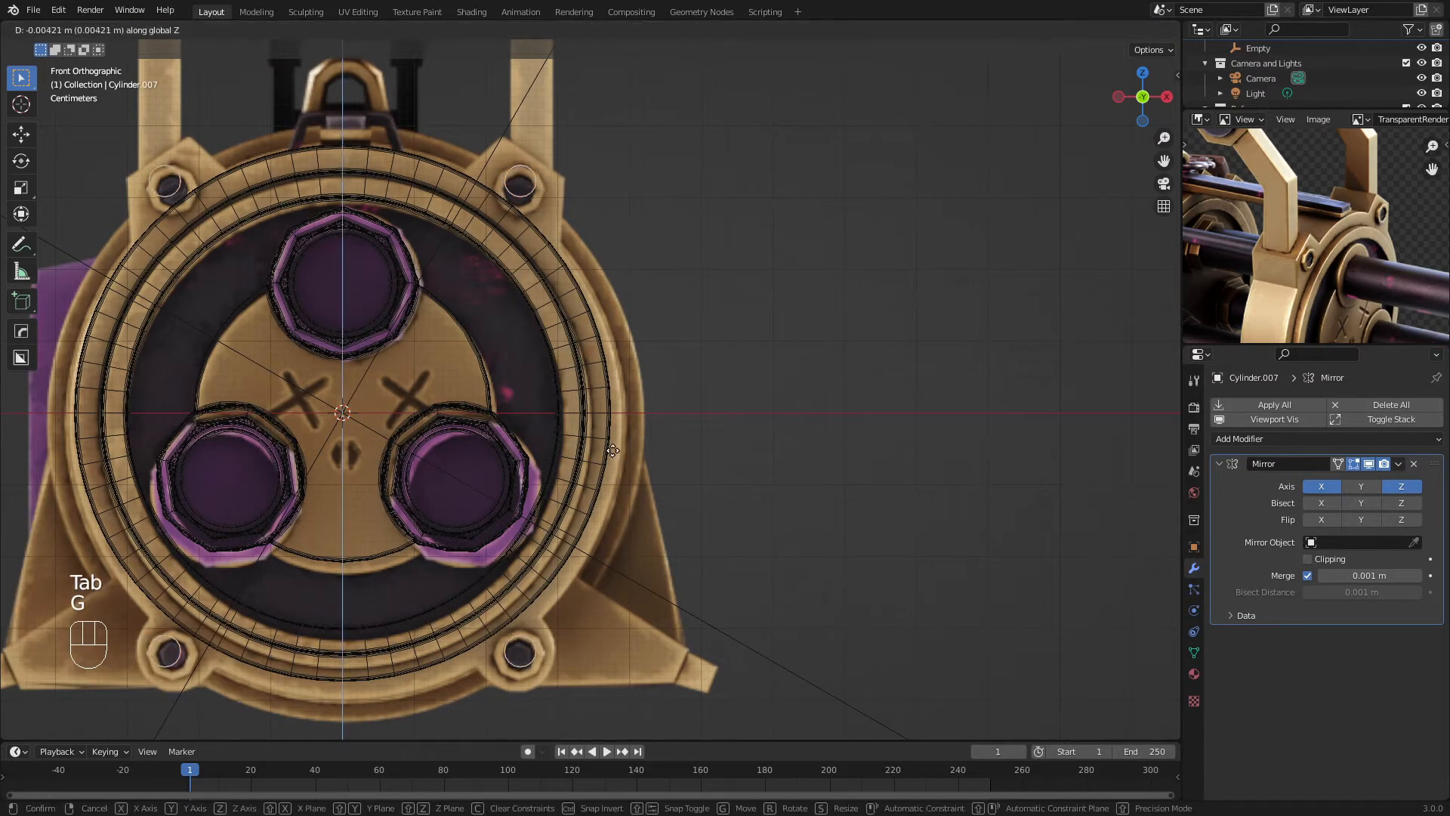
pyautogui.click(610, 451)
# Restore solid shading and select the mirrored rods around the front disc
pyautogui.press('z')
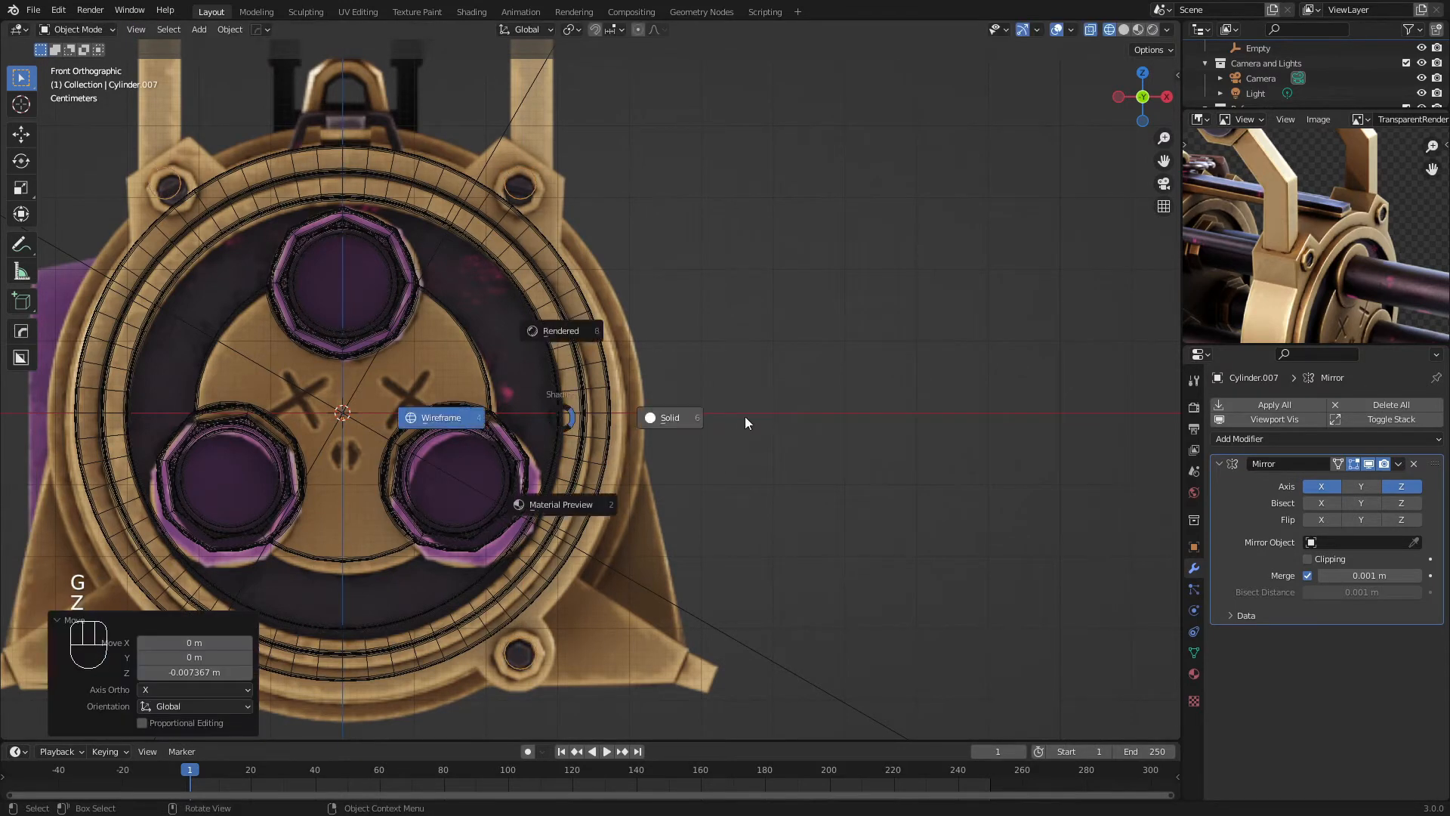
pyautogui.click(744, 416)
pyautogui.moveTo(744, 416); pyautogui.dragTo(427, 320, button='middle')
pyautogui.scroll(-4, 483, 310)
pyautogui.press('a')
pyautogui.press('a')
pyautogui.moveTo(517, 305)
pyautogui.mouseDown(button='middle')
pyautogui.moveTo(469, 400)
pyautogui.moveTo(560, 405)
pyautogui.moveTo(532, 432)
pyautogui.mouseUp(button='middle')
pyautogui.click(536, 558)
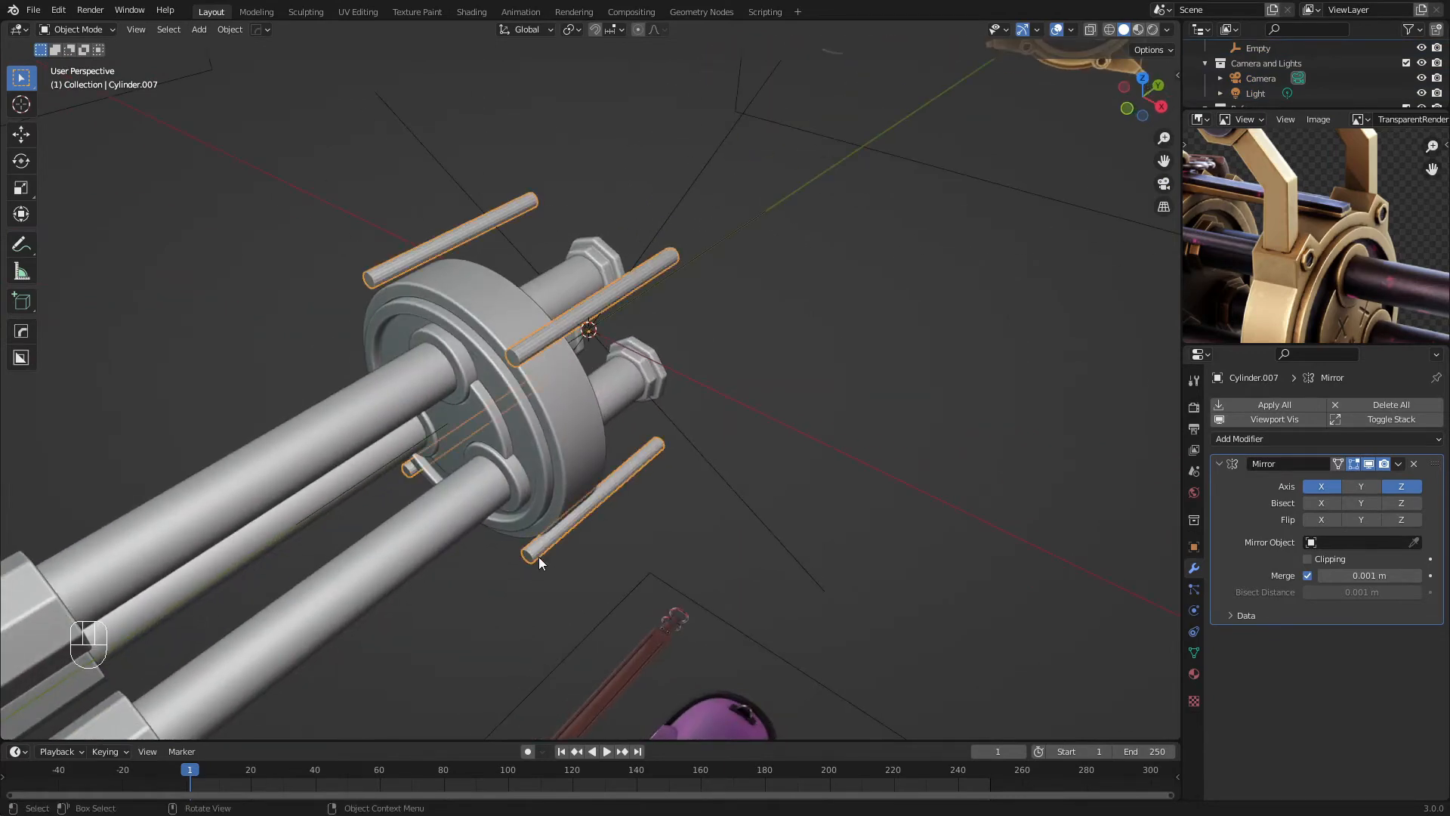
pyautogui.press('KP_1')
pyautogui.moveTo(544, 659); pyautogui.dragTo(735, 378, button='middle')
pyautogui.keyDown('shift'); pyautogui.moveTo(683, 380); pyautogui.dragTo(593, 414); pyautogui.keyUp('shift')
pyautogui.scroll(1, 593, 414)
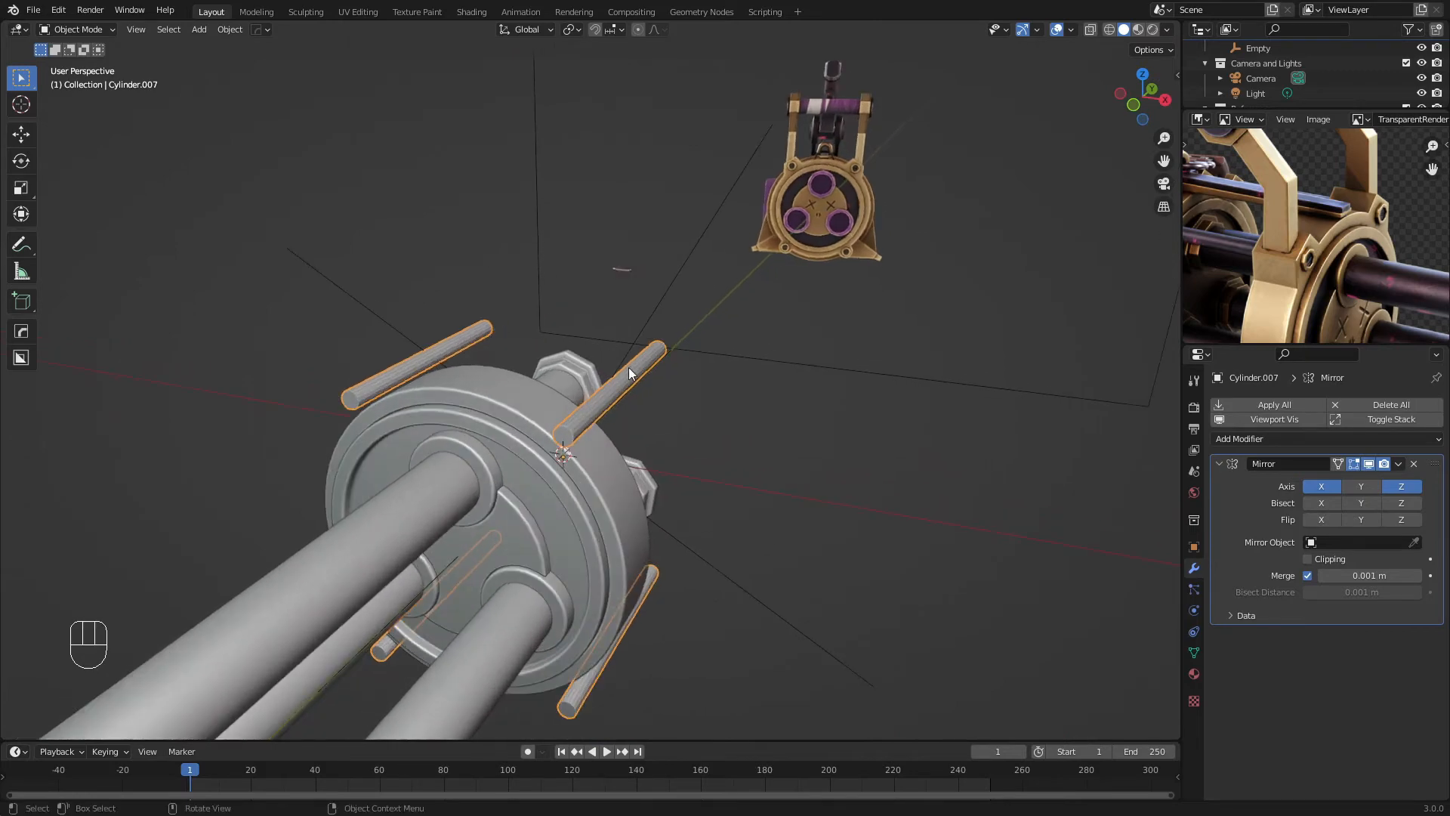
# Try to copy the Bevel modifier from the front disc onto the mirrored rods
pyautogui.scroll(1, 629, 367)
pyautogui.scroll(1, 568, 398)
pyautogui.rightClick(568, 397)
pyautogui.scroll(-3, 637, 364)
pyautogui.moveTo(638, 364); pyautogui.dragTo(444, 367, button='middle')
pyautogui.keyDown('shift'); pyautogui.click(444, 367); pyautogui.keyUp('shift')
pyautogui.hotkey('ctrl', 'l')
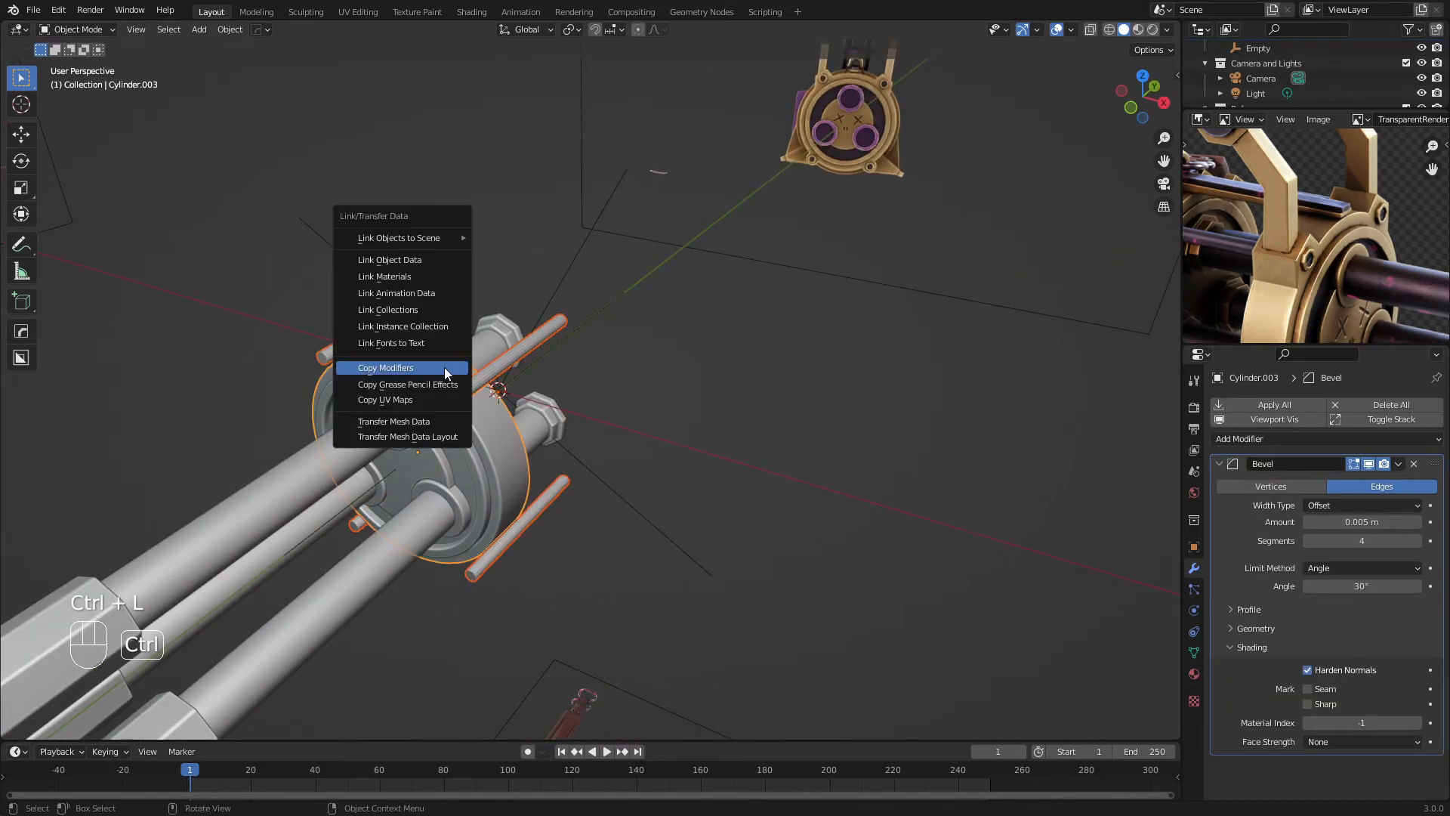
pyautogui.click(444, 367)
pyautogui.scroll(2, 450, 361)
pyautogui.hotkey('ctrl', 'z')
pyautogui.hotkey('ctrl', 'z')
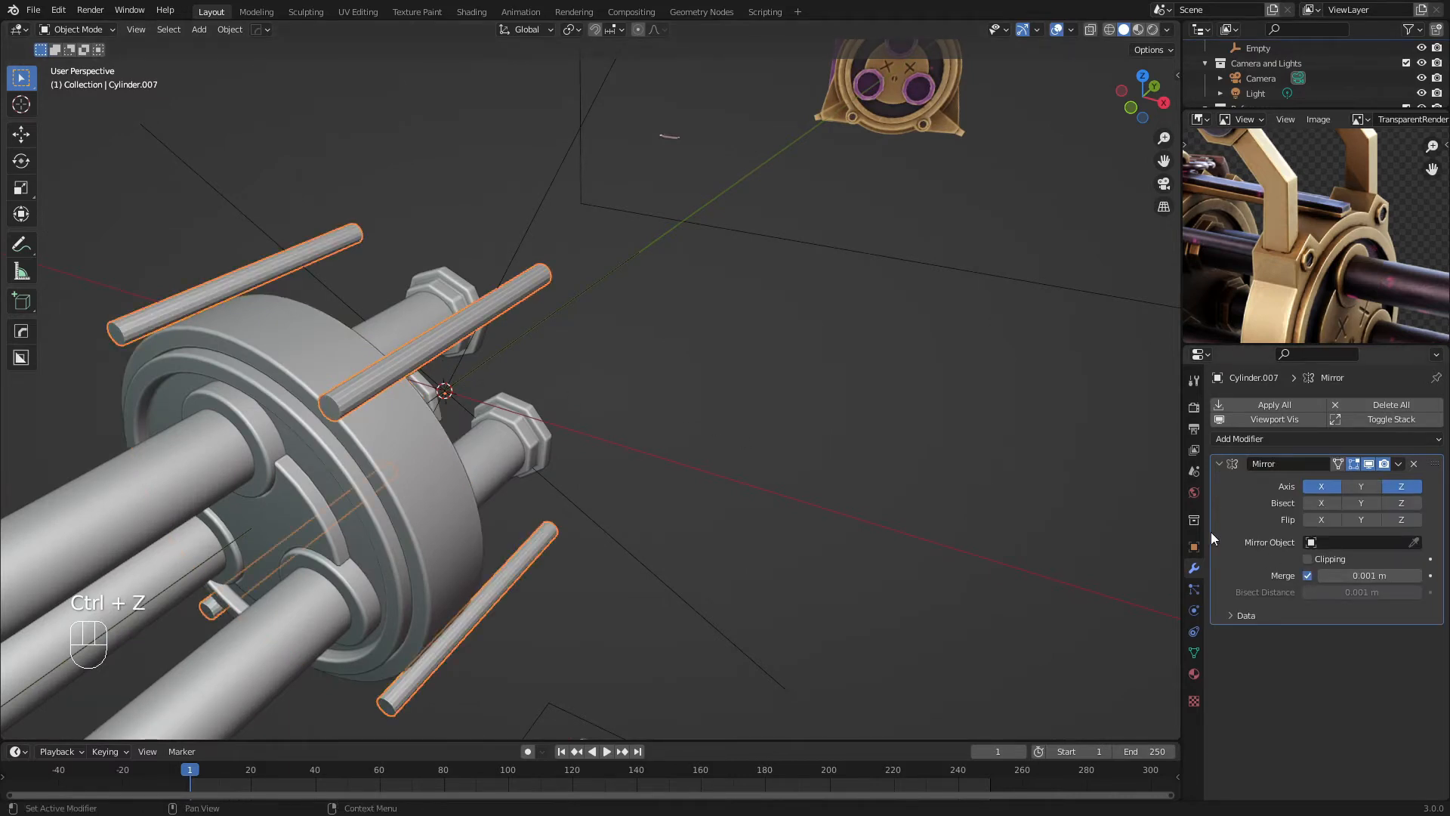
# Add a Bevel modifier to the rods and place it above the Mirror modifier in the stack
pyautogui.click(1261, 441)
pyautogui.click(1155, 495)
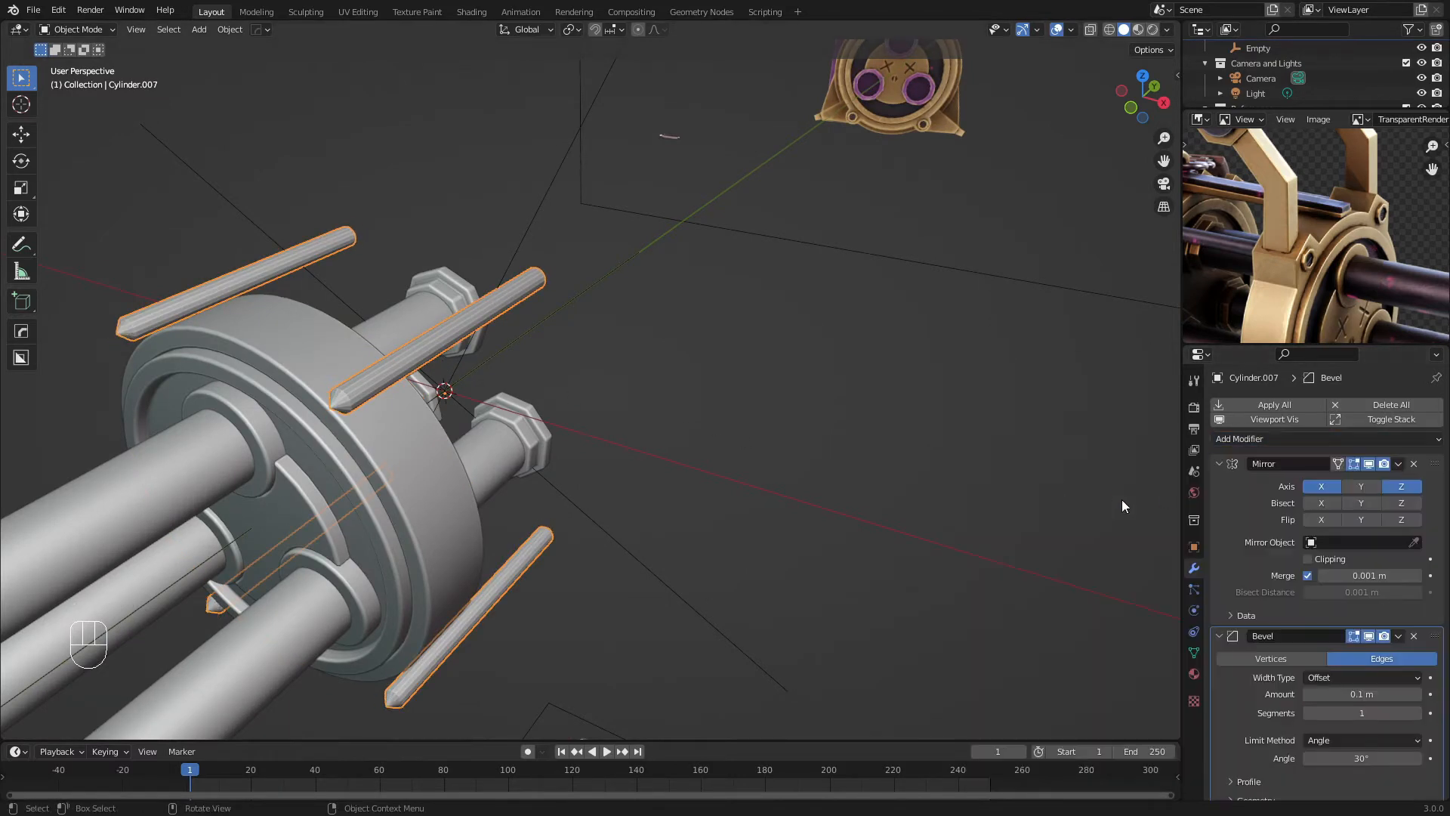
pyautogui.scroll(-1, 1367, 602)
pyautogui.moveTo(1434, 606); pyautogui.dragTo(1441, 434)
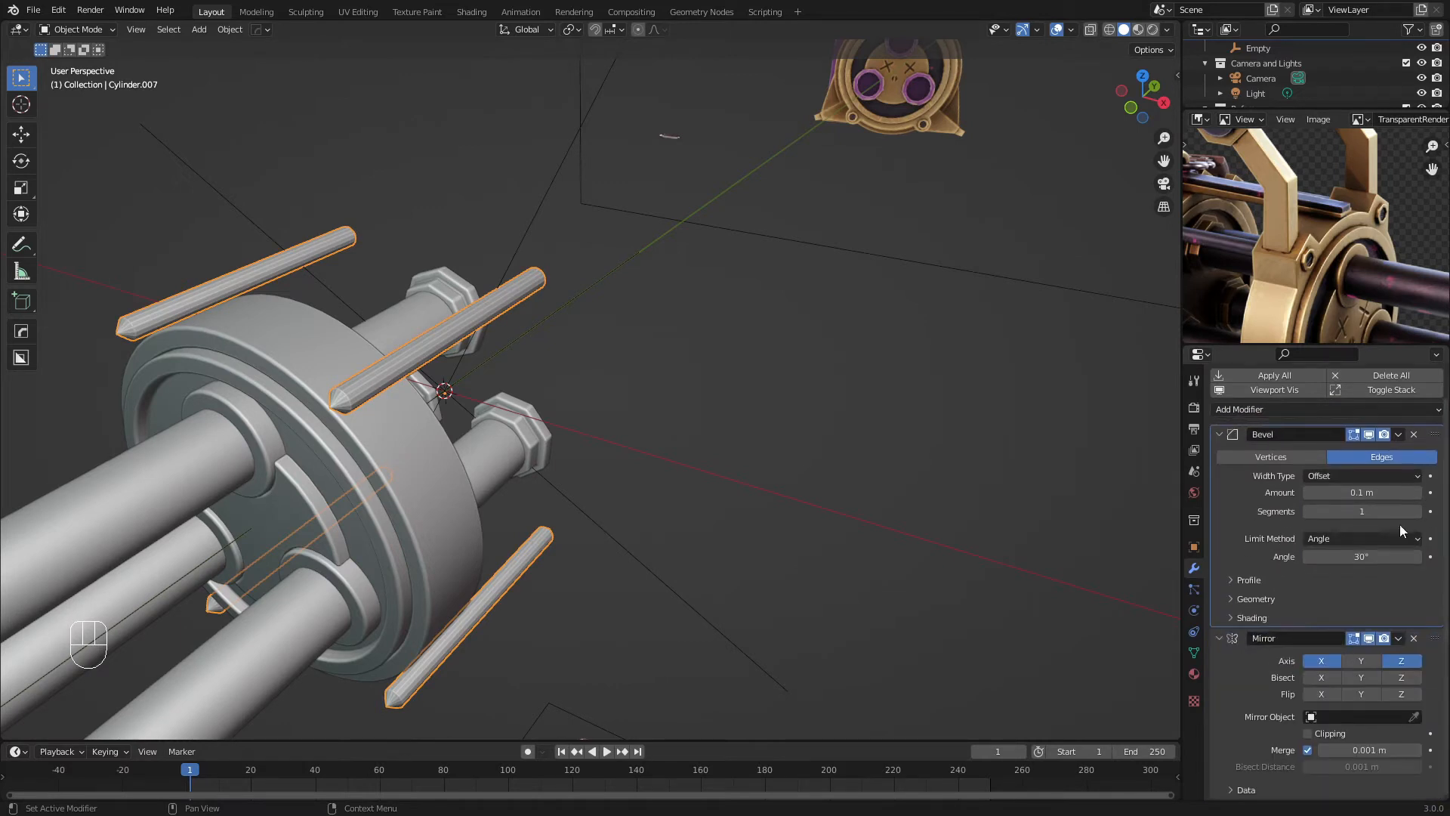
# Set the rods' bevel to 4 segments with an amount of 0.005 m
pyautogui.click(1419, 512)
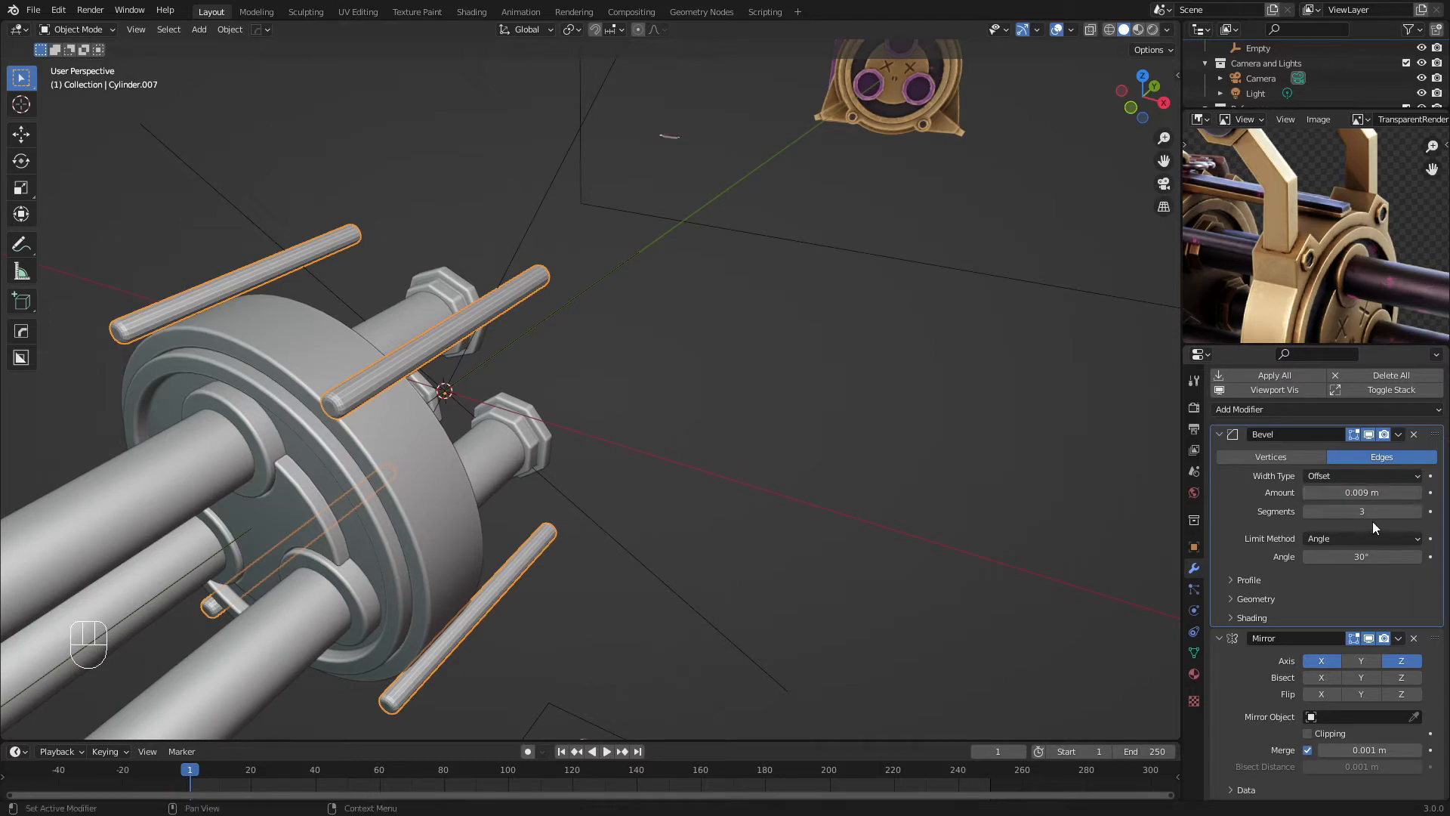
pyautogui.click(1418, 513)
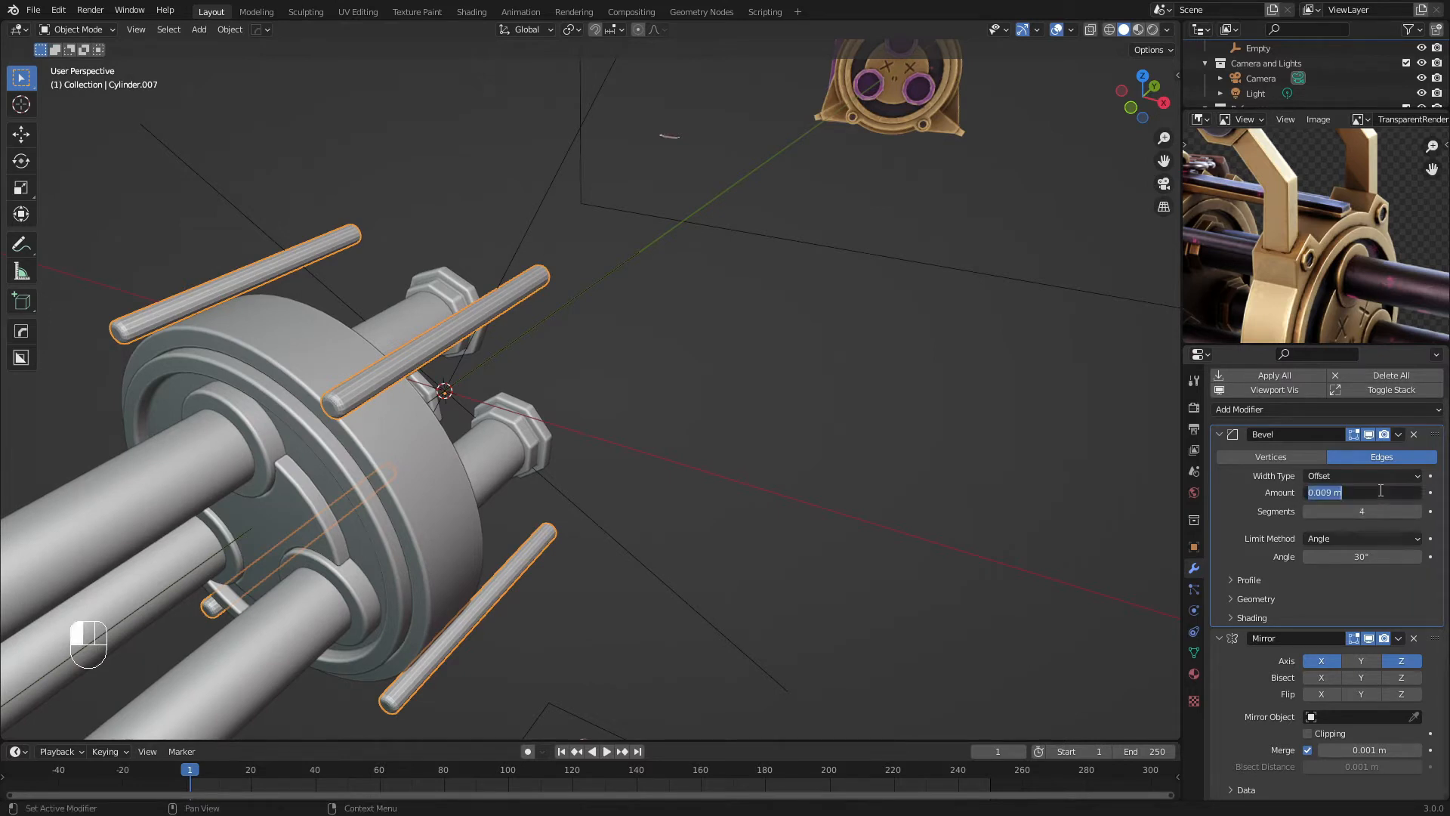
pyautogui.write('5')
pyautogui.press('Return')
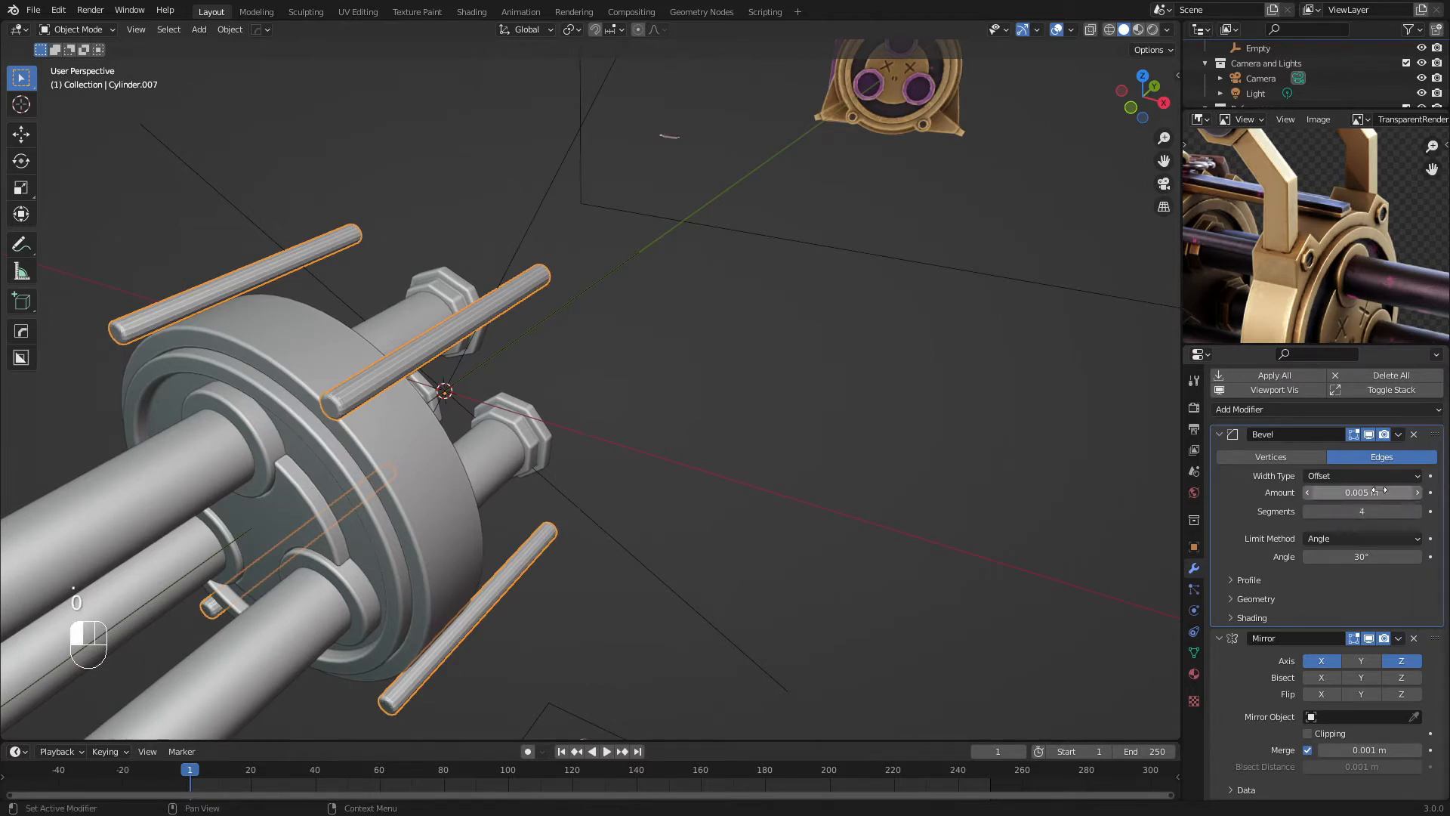
# Enable Harden Normals on the bevel and Auto Smooth at 30° for the rods, and shade them smooth
pyautogui.click(1246, 620)
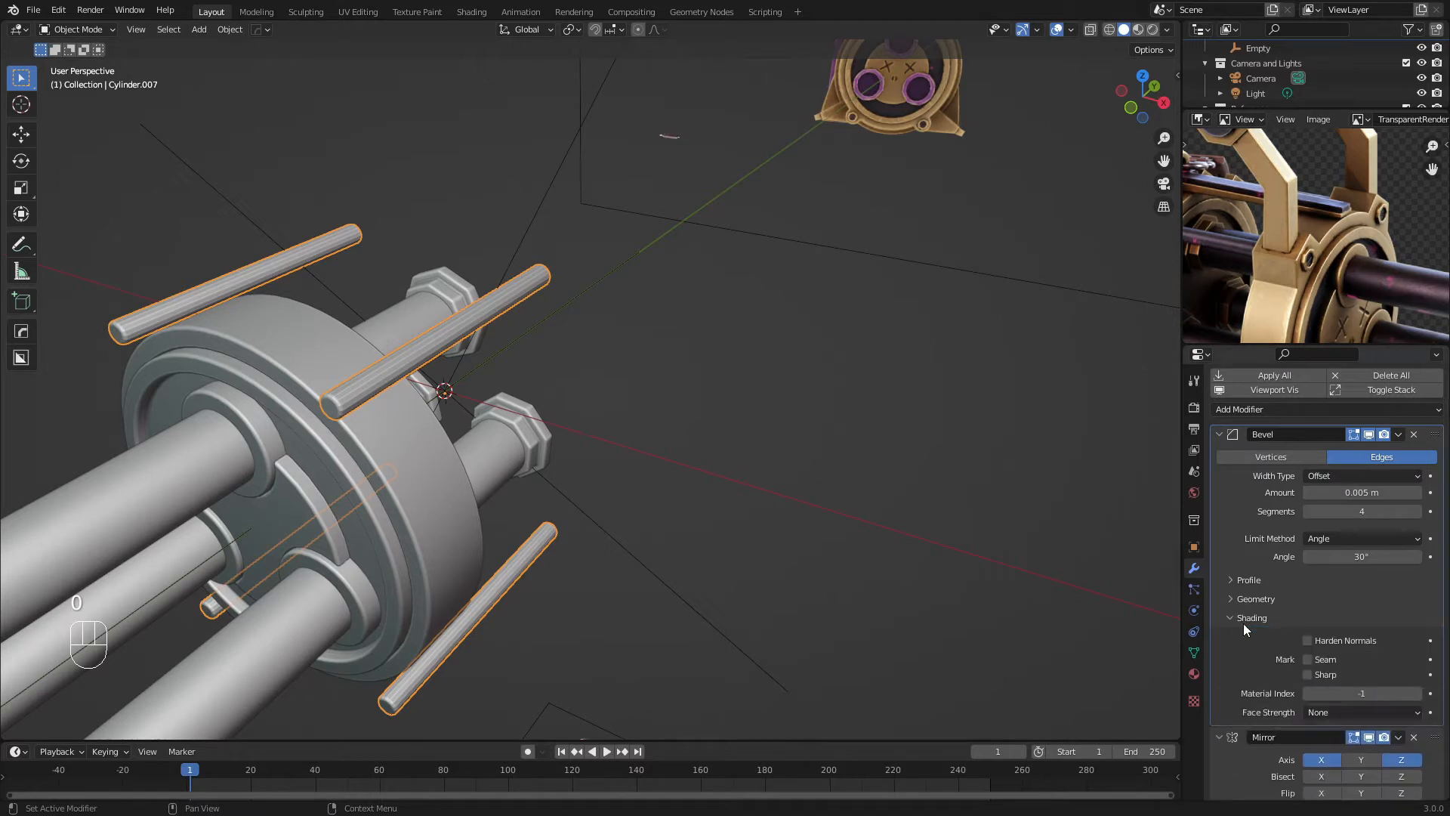
pyautogui.click(1309, 641)
pyautogui.click(1194, 652)
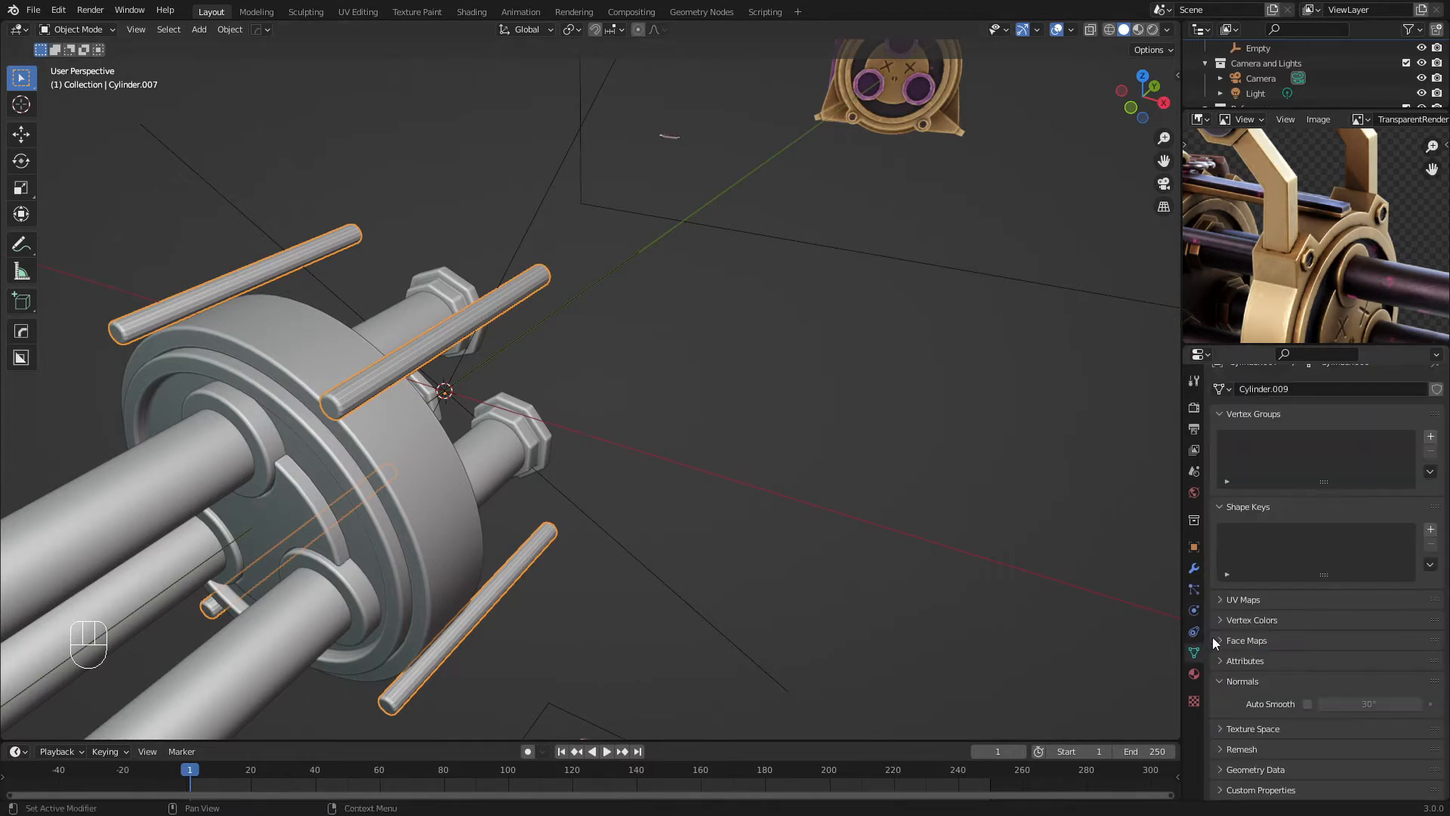
pyautogui.click(1309, 704)
pyautogui.rightClick(593, 328)
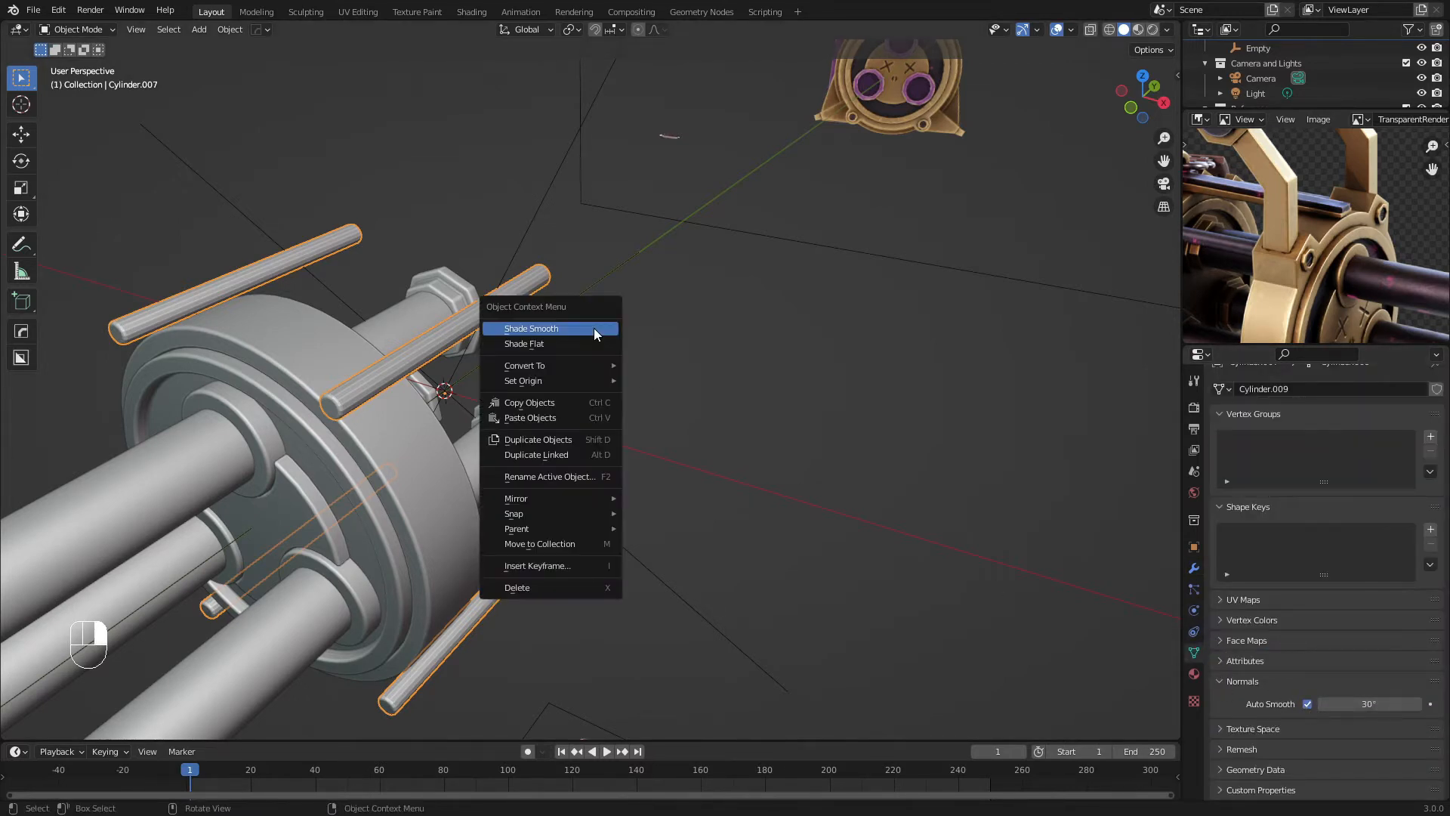
# Examine the smoothed rods and compare their length and placement with the side reference in the right view
pyautogui.press('a')
pyautogui.press('a')
pyautogui.moveTo(465, 349); pyautogui.dragTo(535, 343, button='middle')
pyautogui.press('a')
pyautogui.press('a')
pyautogui.scroll(2, 560, 346)
pyautogui.press('KP_3')
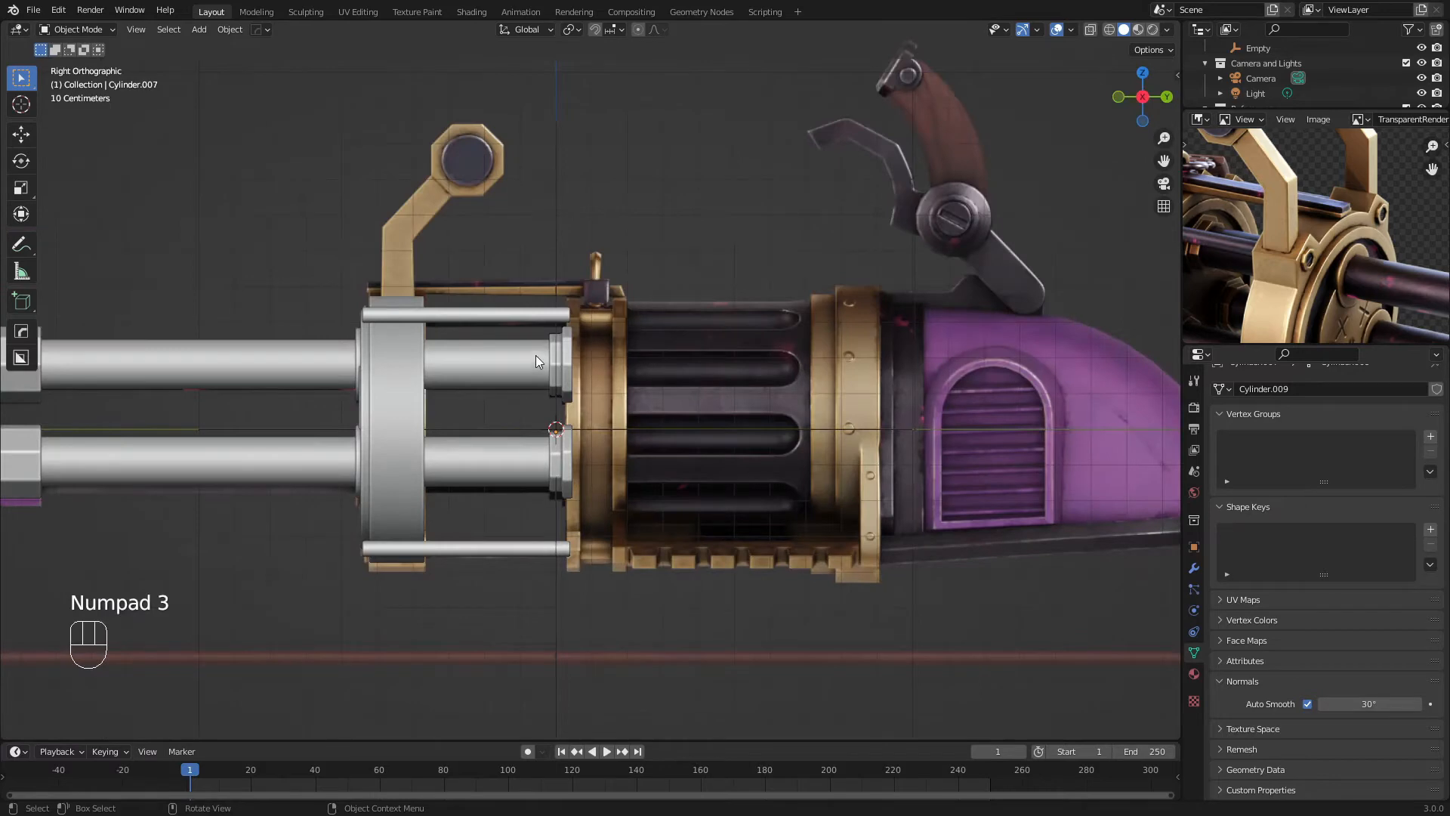
pyautogui.press('z')
pyautogui.click(343, 349)
pyautogui.press('z')
pyautogui.moveTo(343, 349); pyautogui.dragTo(458, 297, button='middle')
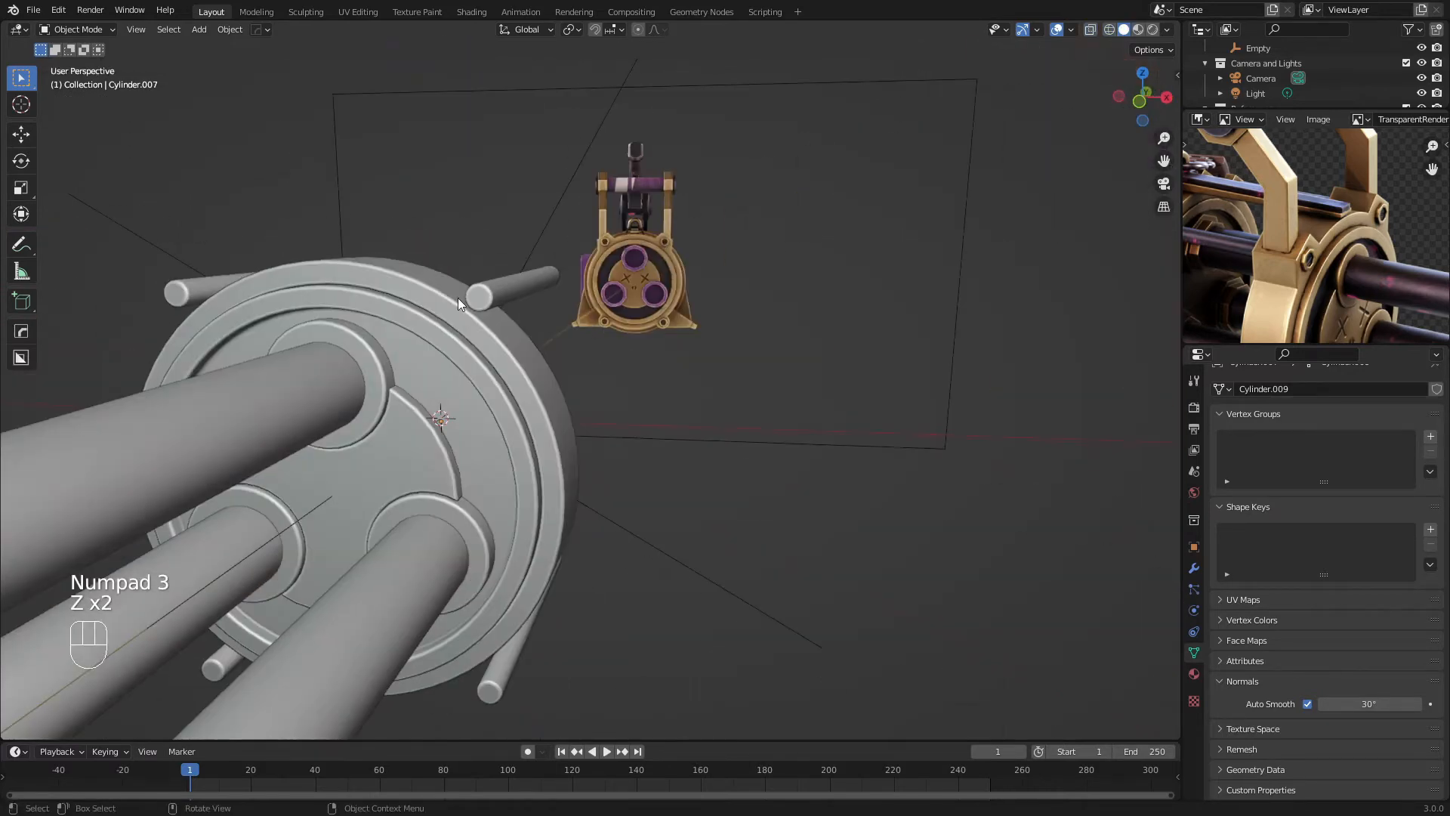
# Enter Edit Mode on the front disc with face selection and show its upper bolt hole area in front wireframe view
pyautogui.click(458, 298)
pyautogui.press('Tab')
pyautogui.press('KP_1')
pyautogui.scroll(2, 476, 227)
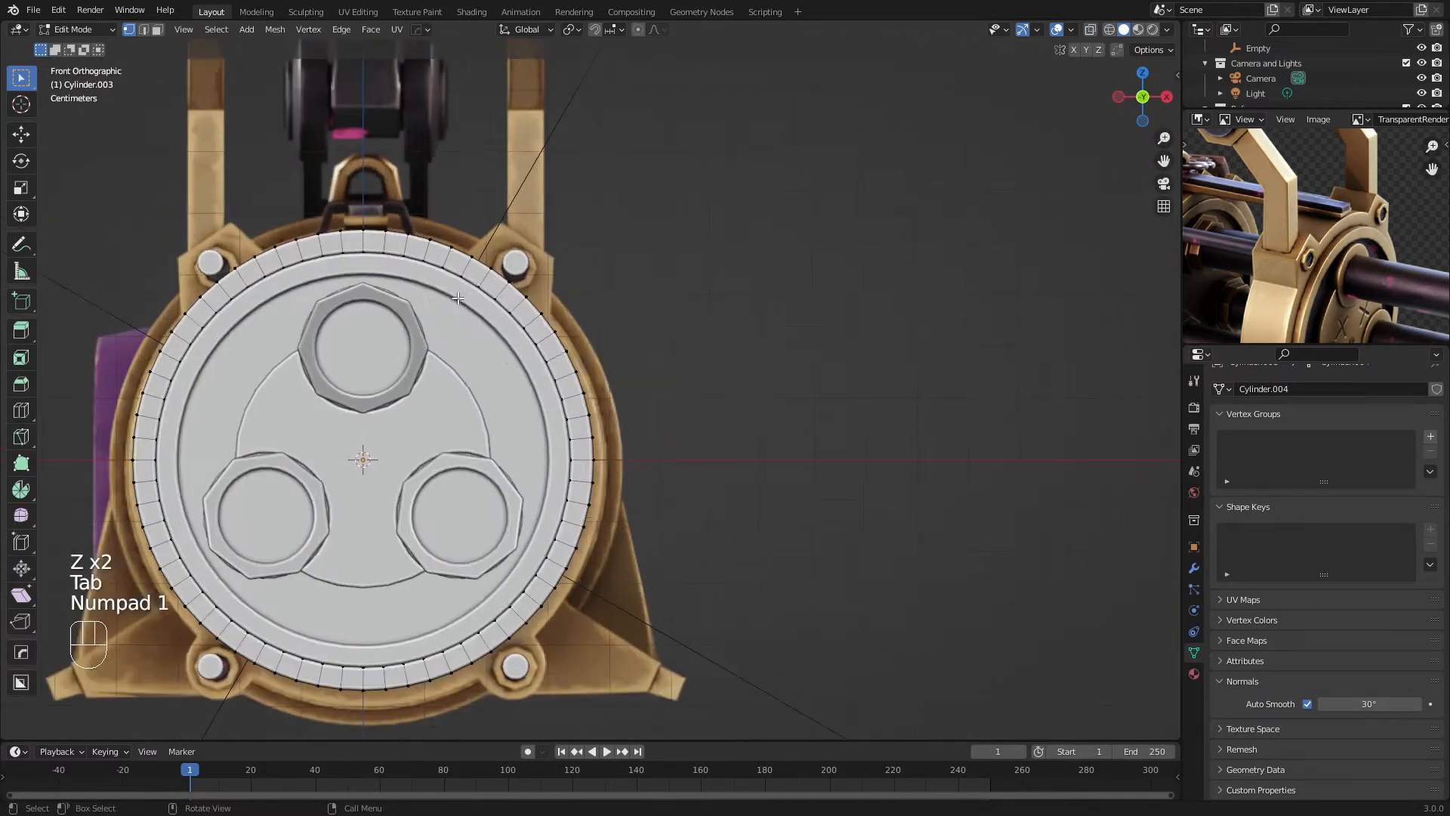
pyautogui.keyDown('shift'); pyautogui.moveTo(476, 192); pyautogui.dragTo(509, 285, button='middle'); pyautogui.keyUp('shift')
pyautogui.scroll(-1, 509, 286)
pyautogui.scroll(-1, 543, 375)
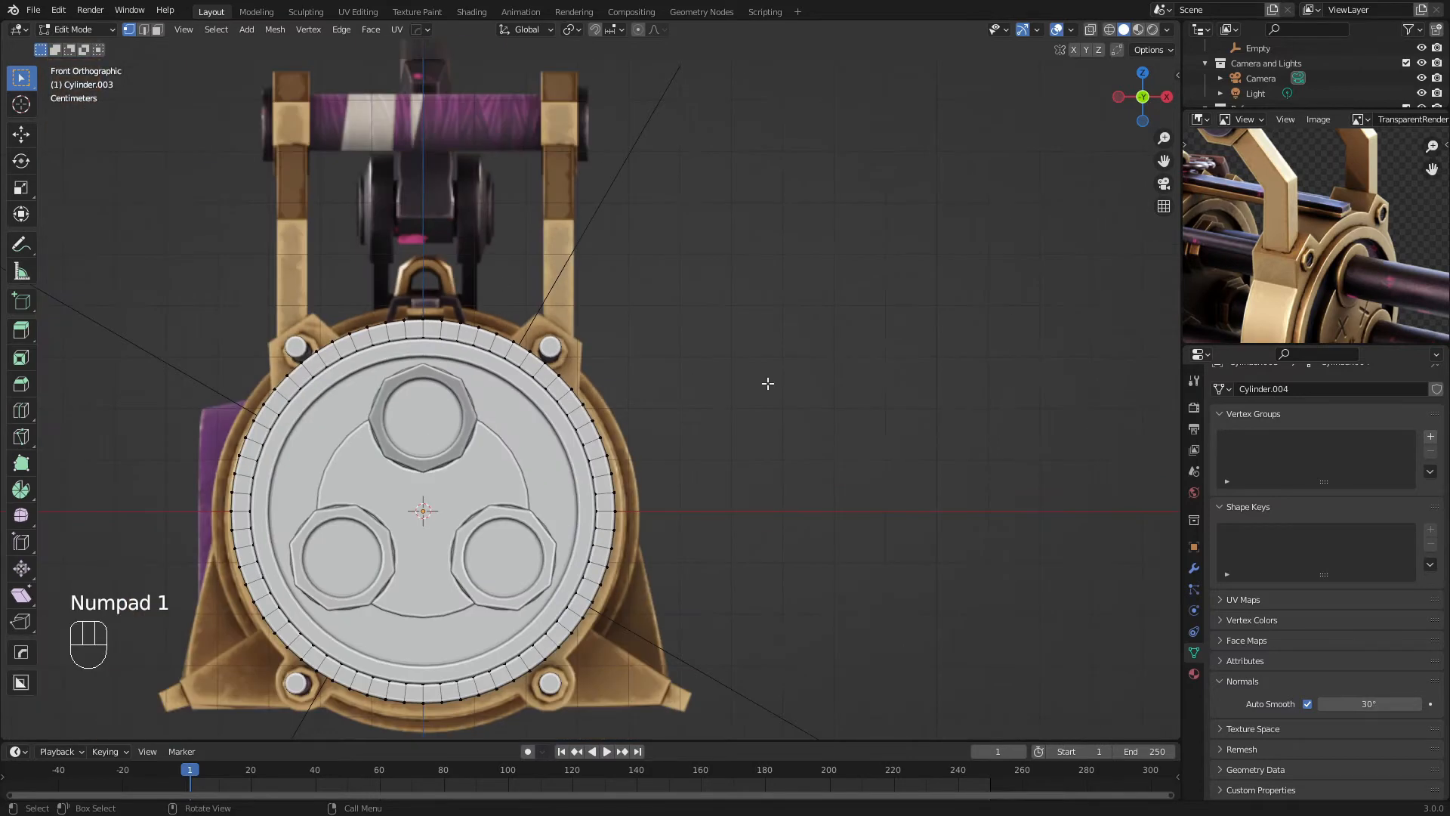
pyautogui.keyDown('shift'); pyautogui.moveTo(695, 453); pyautogui.dragTo(716, 361, button='middle'); pyautogui.keyUp('shift')
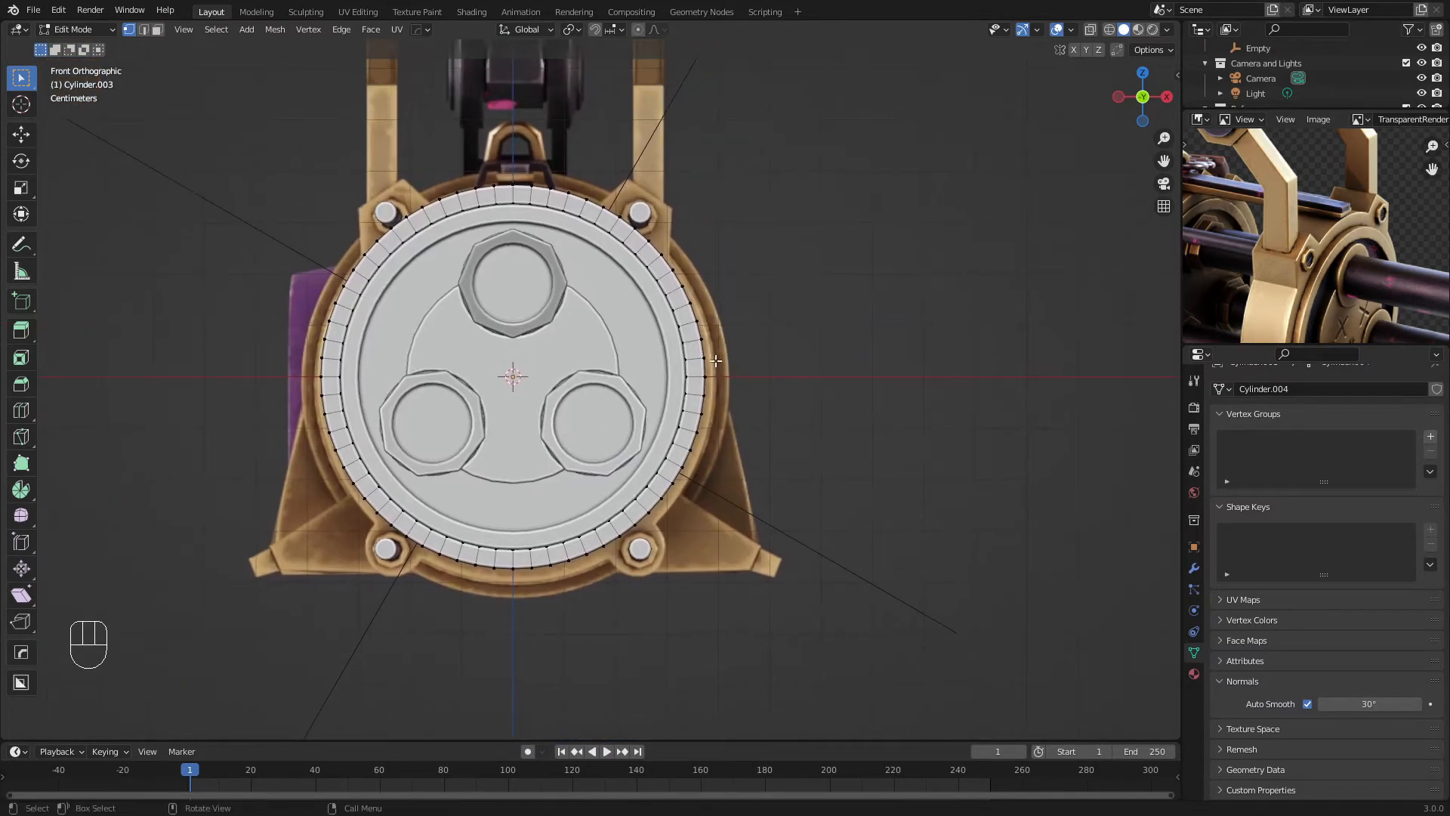
pyautogui.moveTo(658, 226); pyautogui.dragTo(552, 336, button='middle')
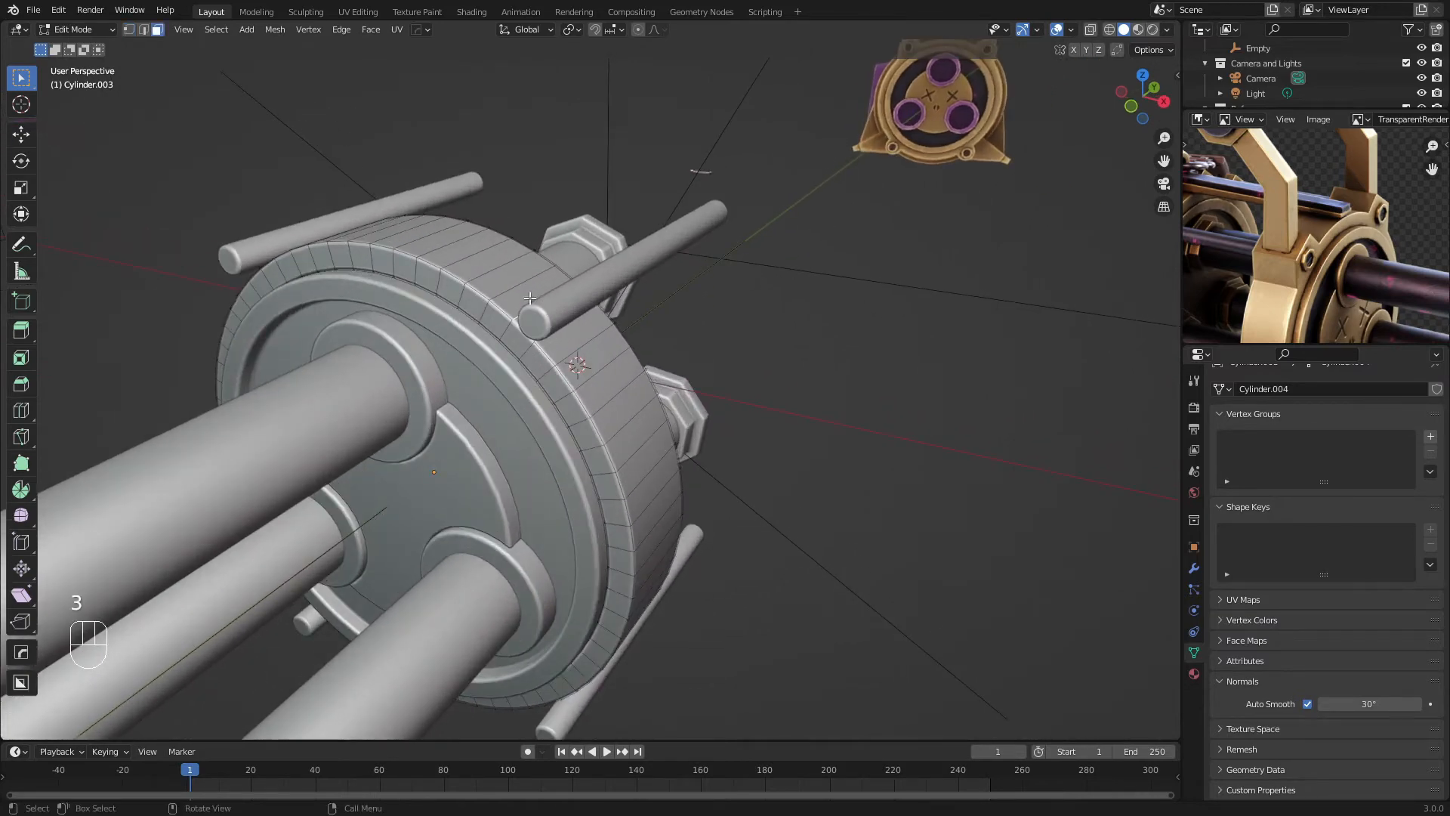
pyautogui.keyDown('ctrl'); pyautogui.click(530, 299); pyautogui.keyUp('ctrl')
pyautogui.press('KP_1')
pyautogui.press('z')
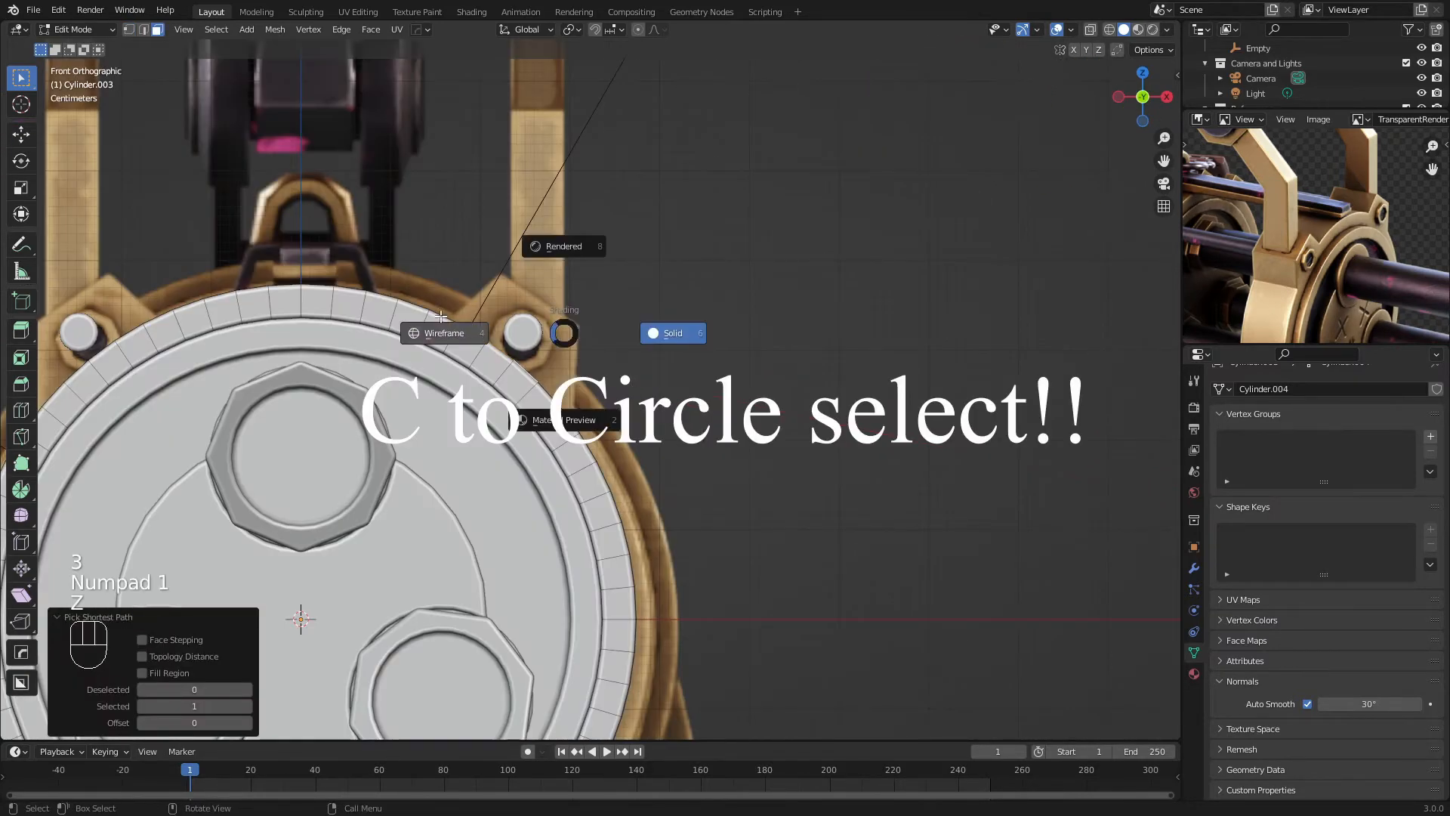
pyautogui.click(440, 317)
# Try to circle-select the outer rim faces beside the upper bolt hole and extrude them 0.075367 m outward
pyautogui.scroll(1, 468, 340)
pyautogui.press('c')
pyautogui.rightClick(544, 395)
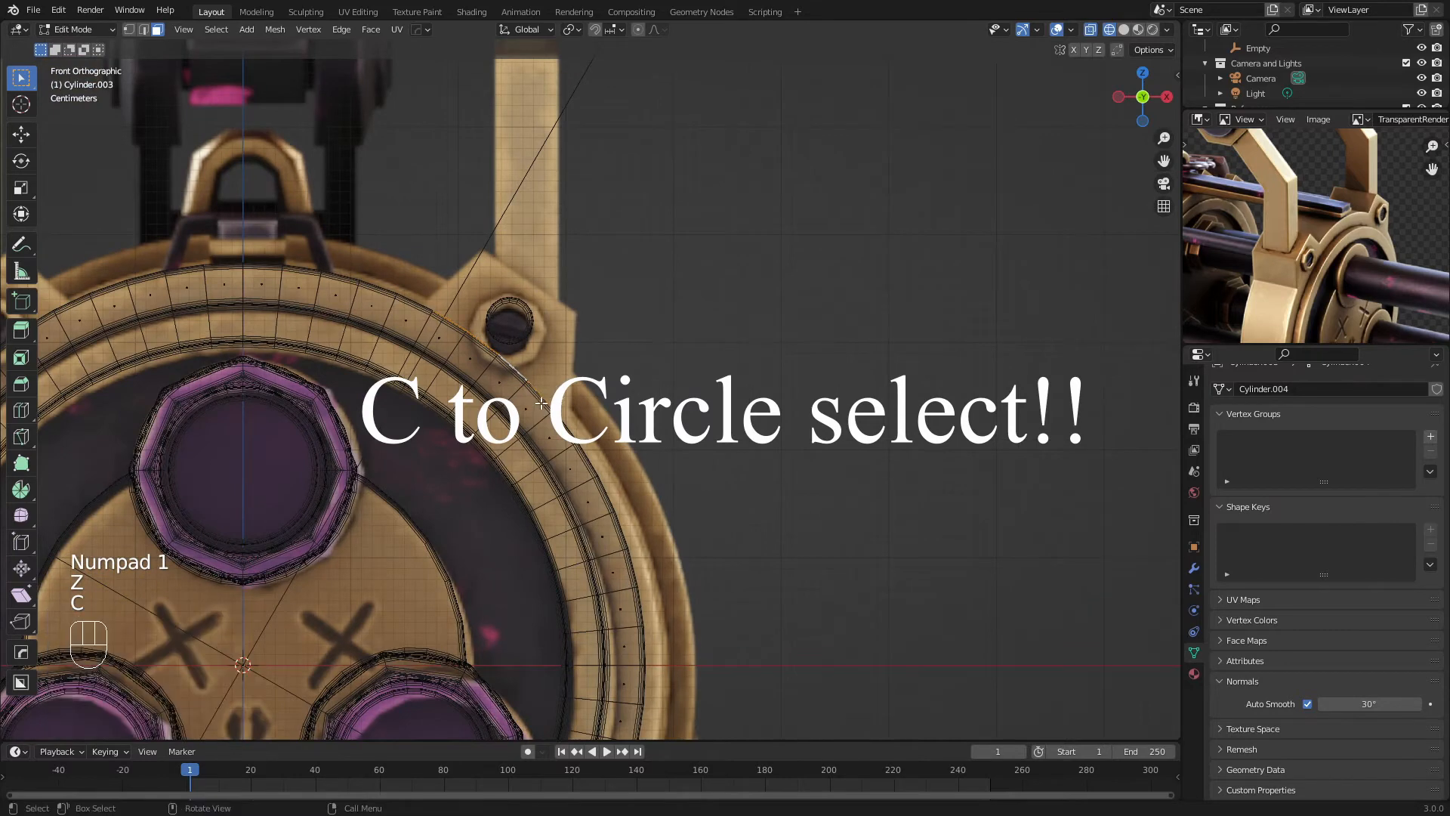
pyautogui.press('c')
pyautogui.press('c')
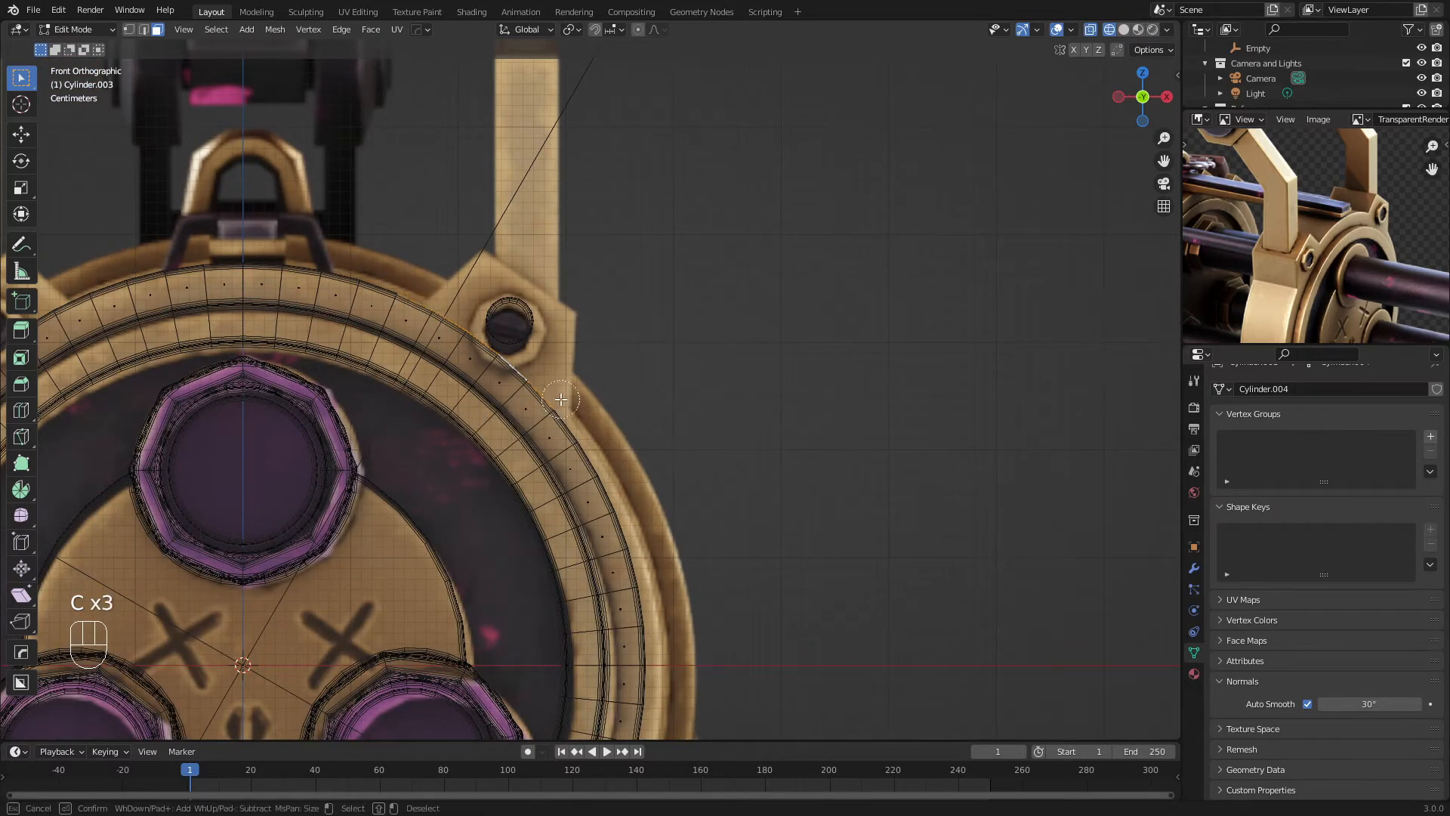
pyautogui.press('e')
pyautogui.click(606, 336)
pyautogui.scroll(1, 590, 380)
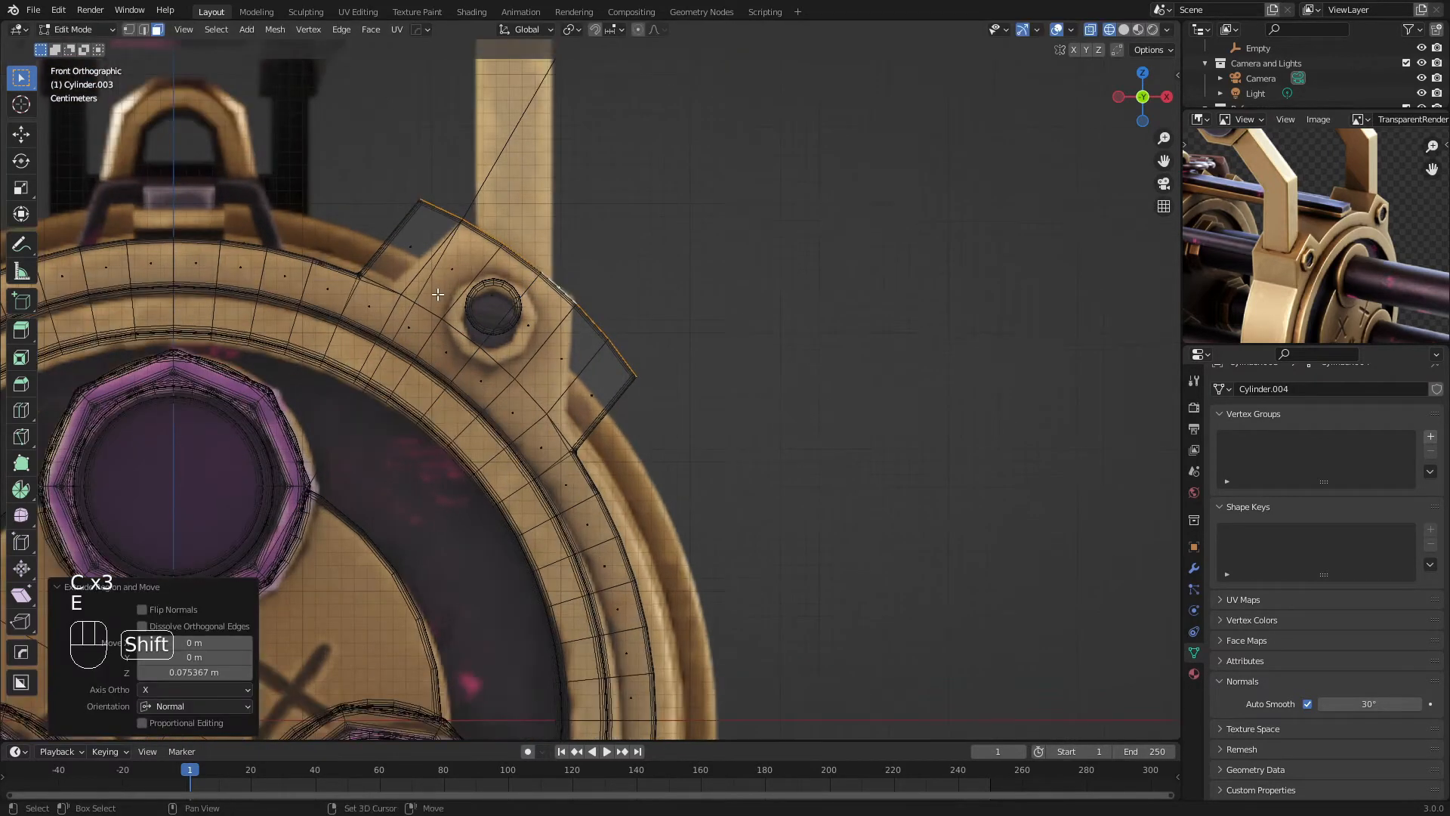
pyautogui.keyDown('shift'); pyautogui.moveTo(587, 383); pyautogui.dragTo(589, 400, button='middle'); pyautogui.keyUp('shift')
pyautogui.scroll(1, 586, 401)
pyautogui.press('a')
pyautogui.hotkey('ctrl', 'z')
pyautogui.hotkey('ctrl', 'z')
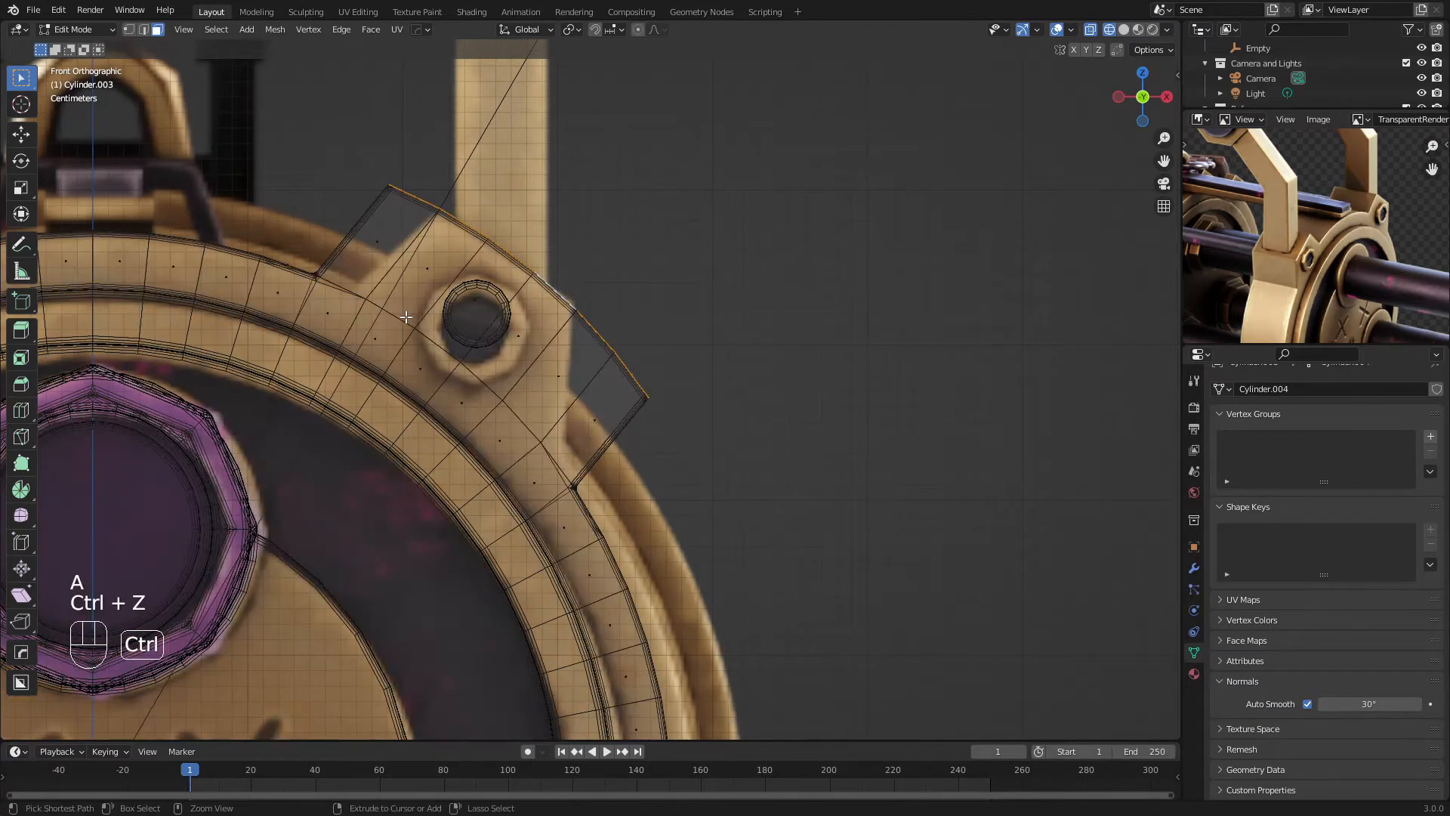
# Circle-select a narrower group of outer rim faces beside the upper bolt hole and extrude them outward into a lug
pyautogui.press('c')
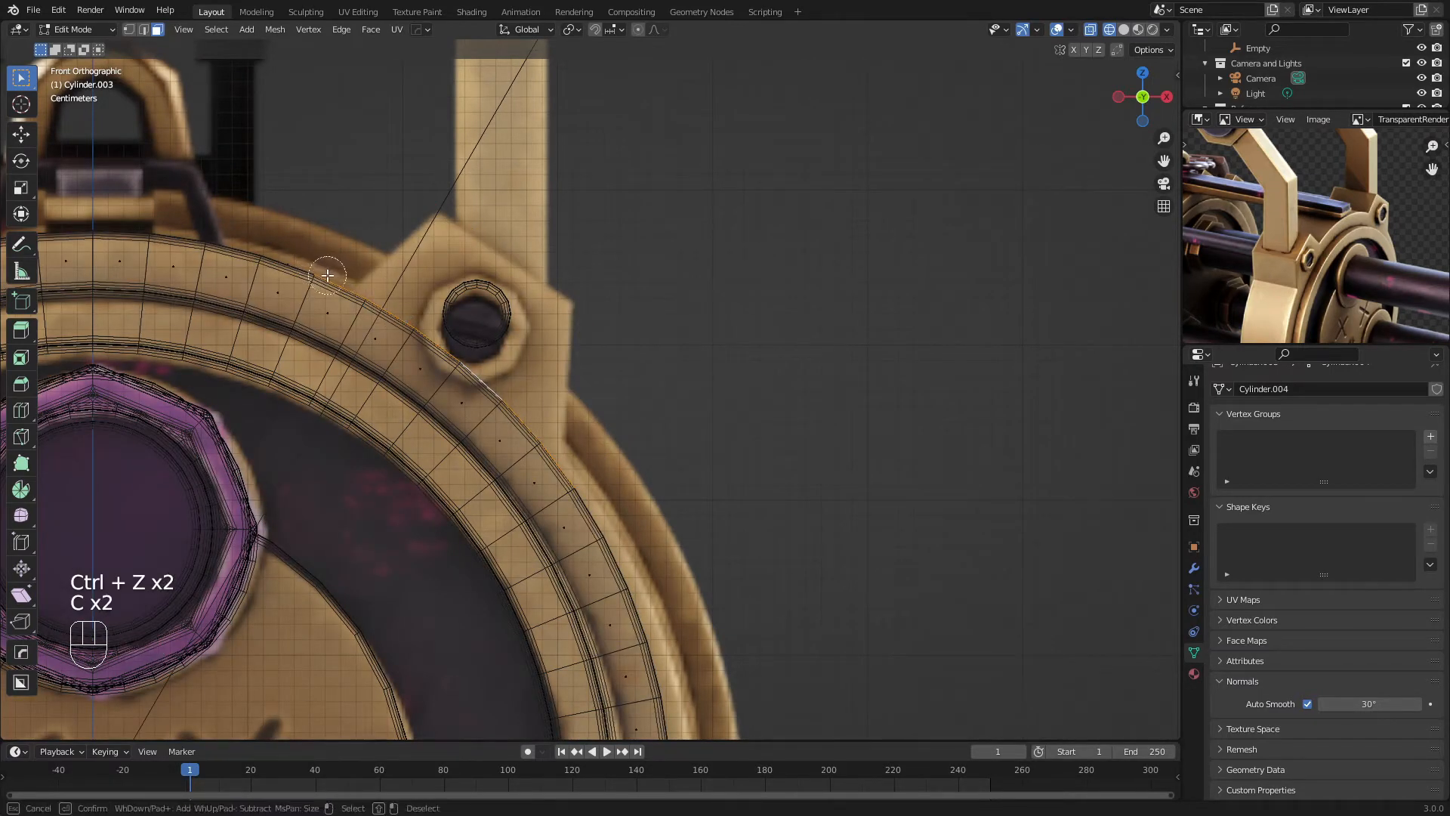
pyautogui.press('c')
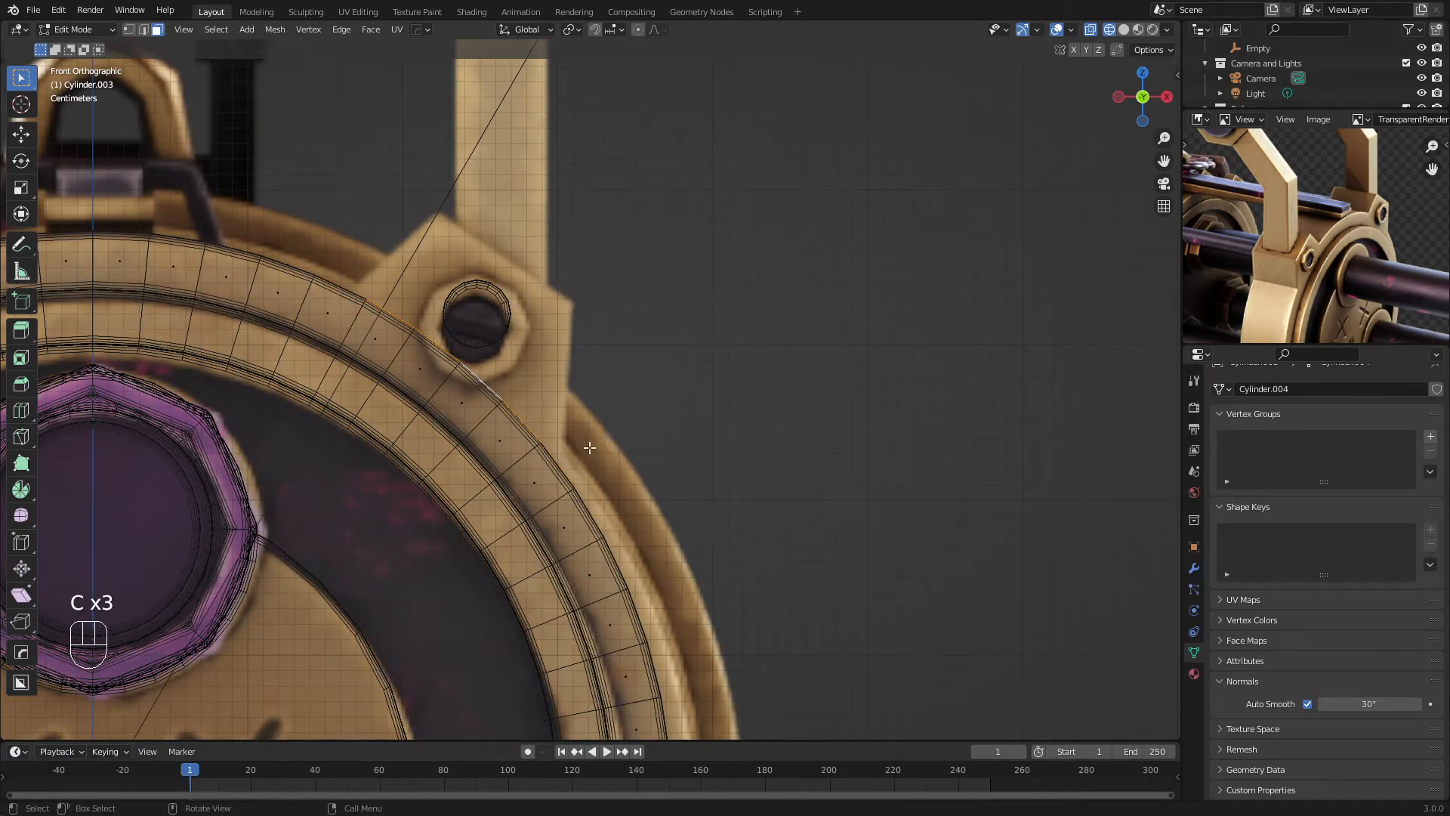
pyautogui.press('e')
pyautogui.click(645, 343)
pyautogui.press('a')
pyautogui.press('a')
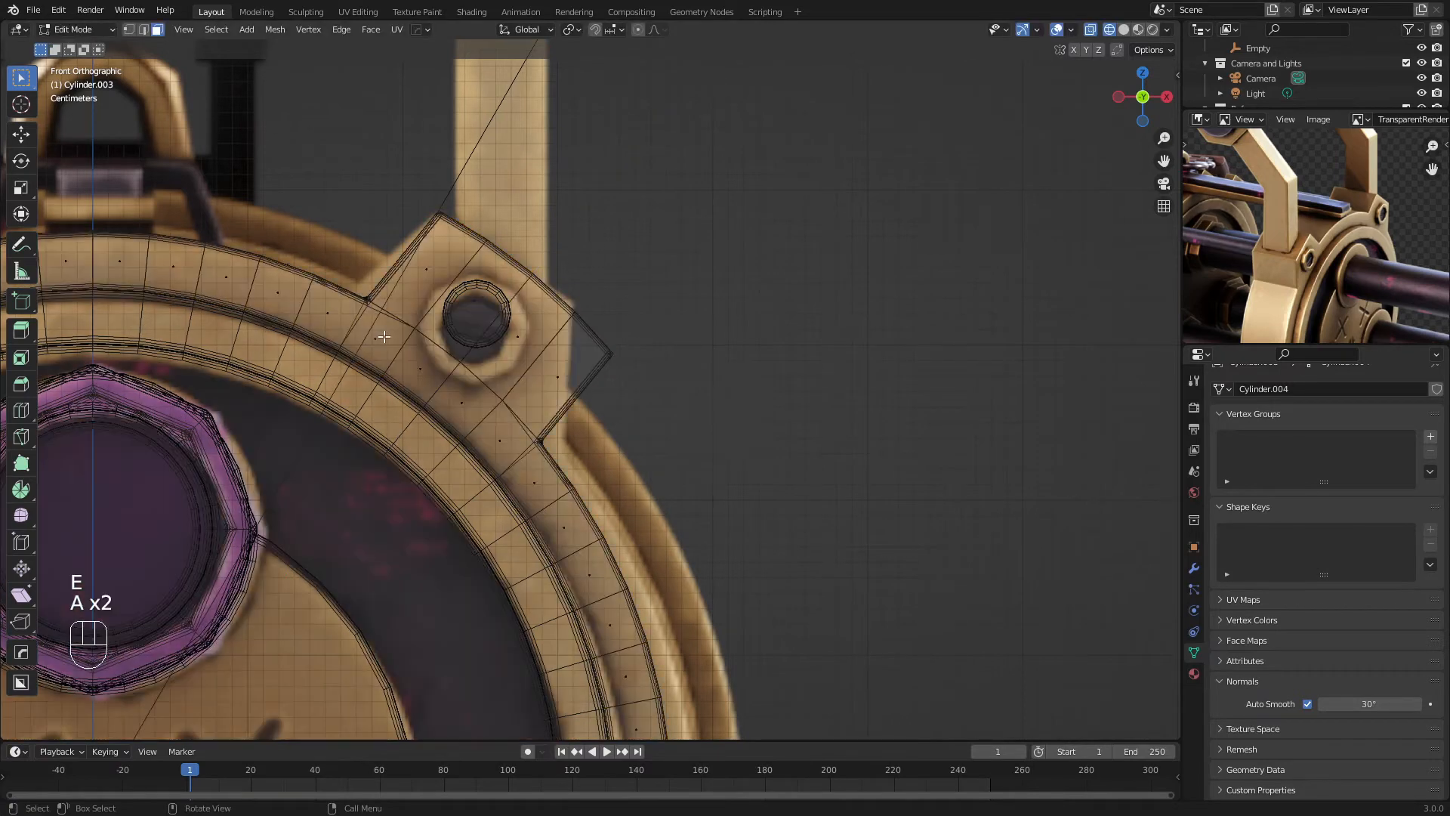
# Slide the upper lug's inner base vertices along the rim to match the reference's lug outline
pyautogui.press('1')
pyautogui.press('a')
pyautogui.press('a')
pyautogui.press('c')
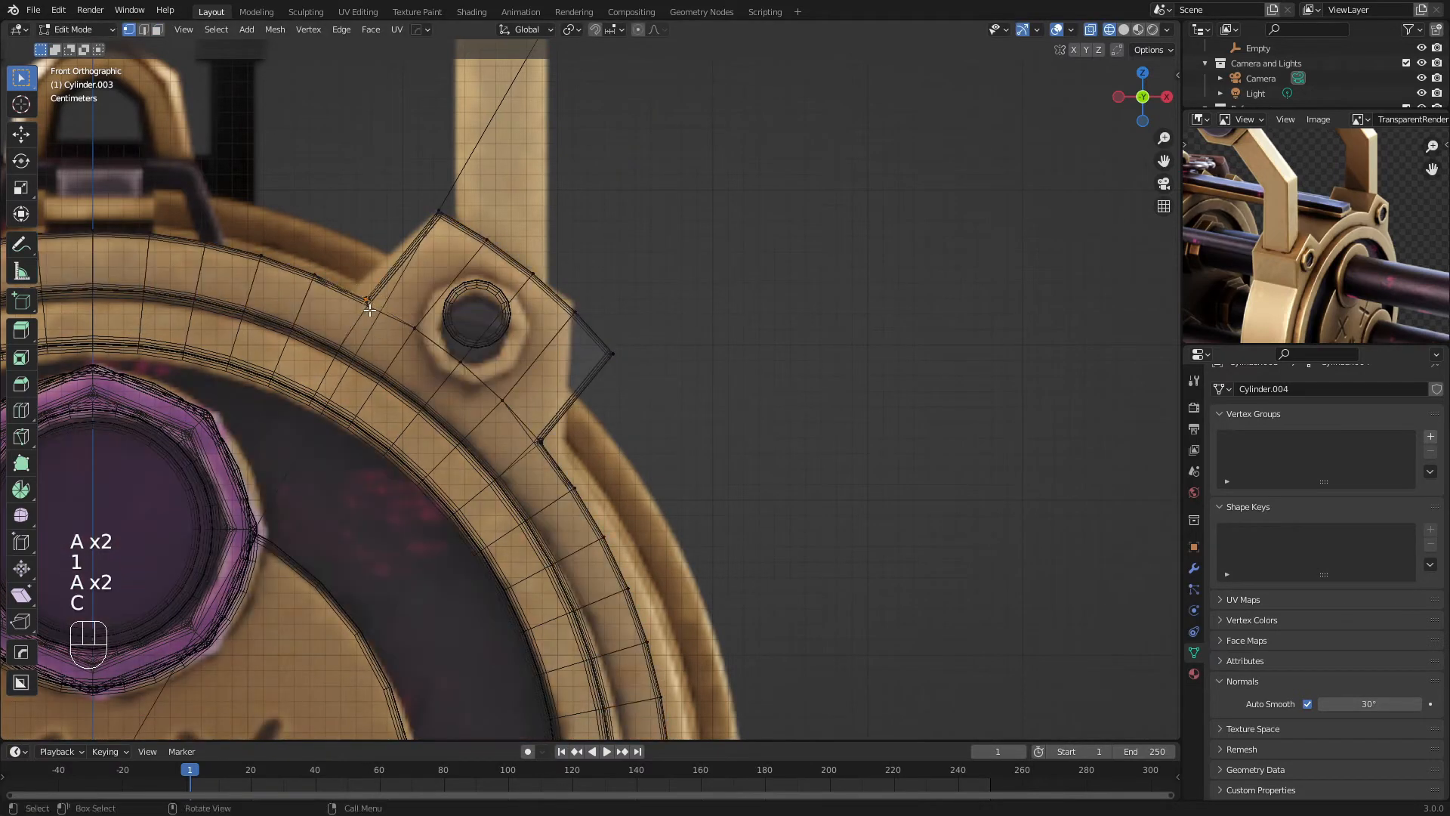
pyautogui.press('g')
pyautogui.press('g')
pyautogui.click(346, 297)
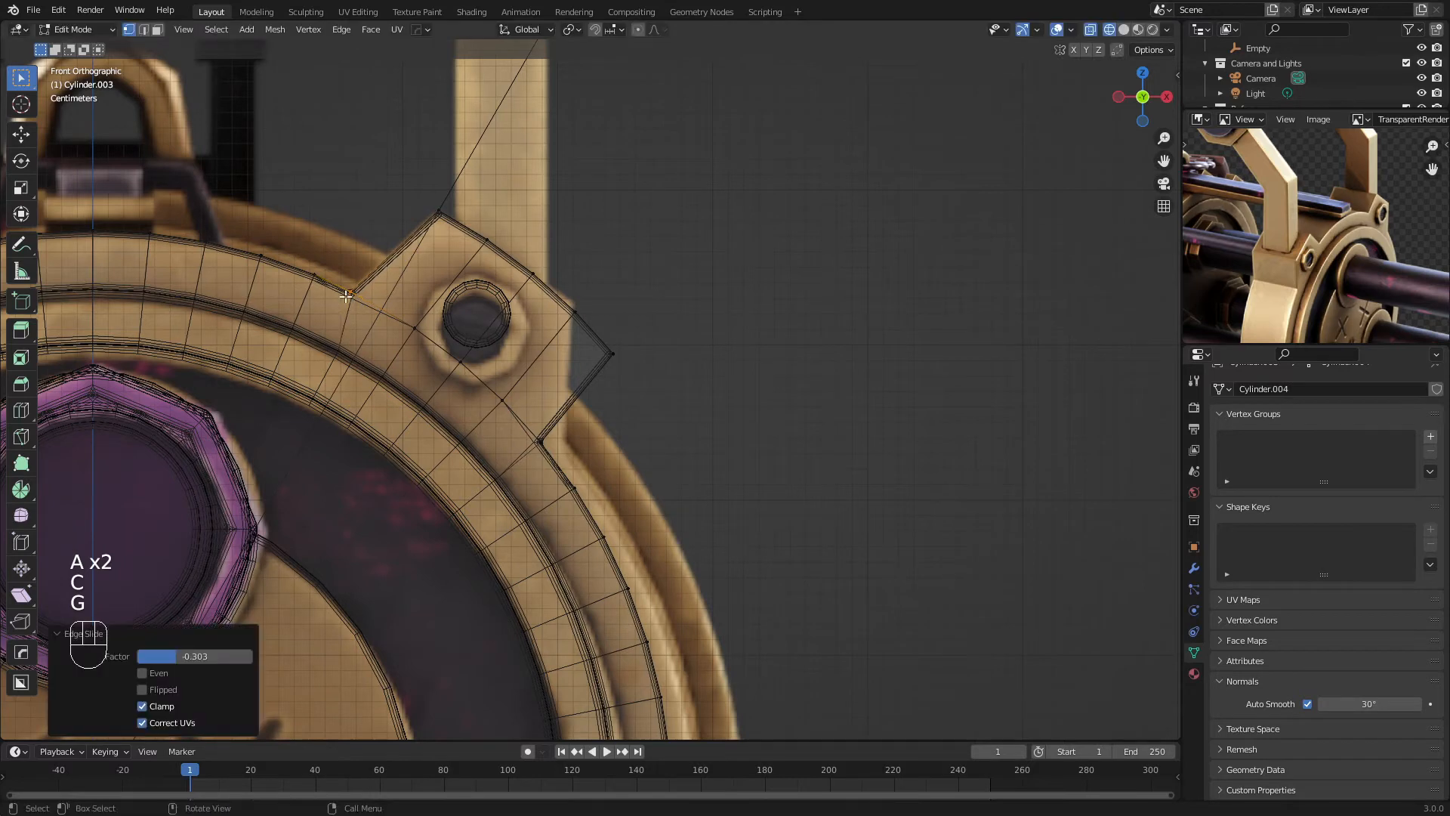
# Slide the vertices just inside the lug's outer corner along its top edge onto the neighbouring vertices nearer the middle
pyautogui.press('a')
pyautogui.press('a')
pyautogui.press('c')
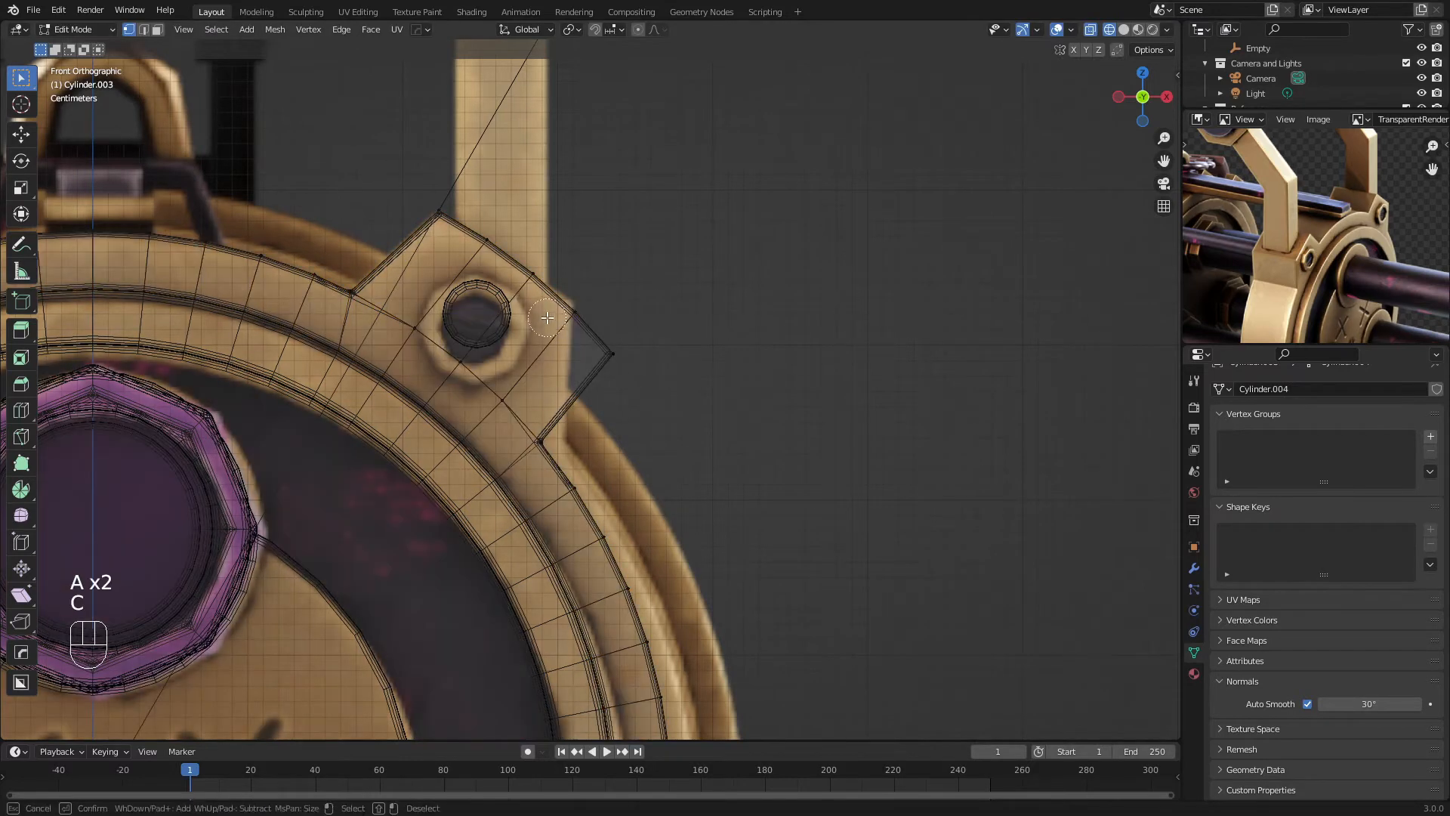
pyautogui.click(568, 315)
pyautogui.rightClick(567, 315)
pyautogui.press('g')
pyautogui.press('g')
pyautogui.click(535, 290)
# Slide the lug's outermost corner vertices inward along the top edge to the reference lug's corner
pyautogui.press('a')
pyautogui.press('a')
pyautogui.press('c')
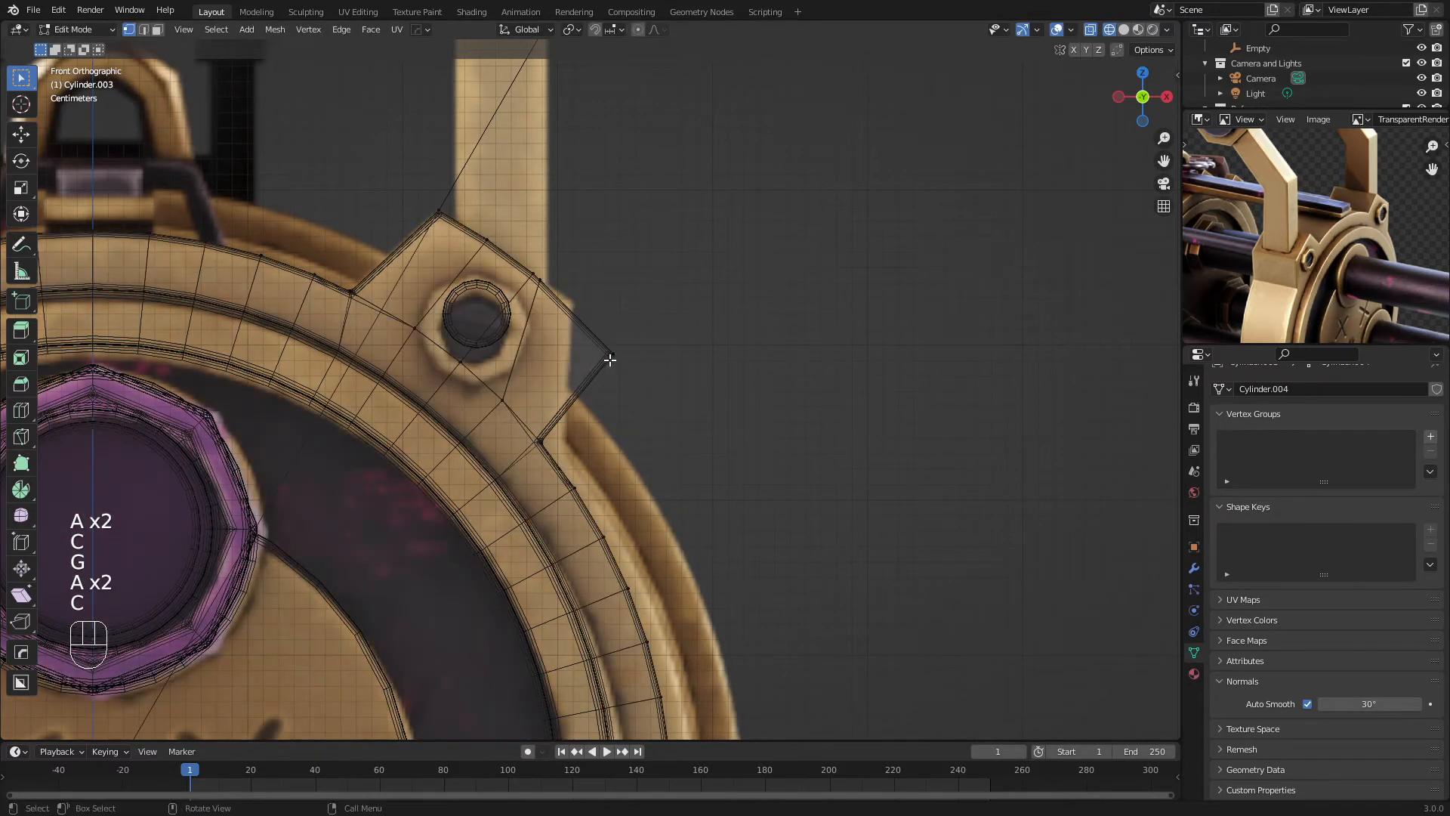
pyautogui.press('c')
pyautogui.click(613, 353)
pyautogui.rightClick(613, 353)
pyautogui.press('g')
pyautogui.press('g')
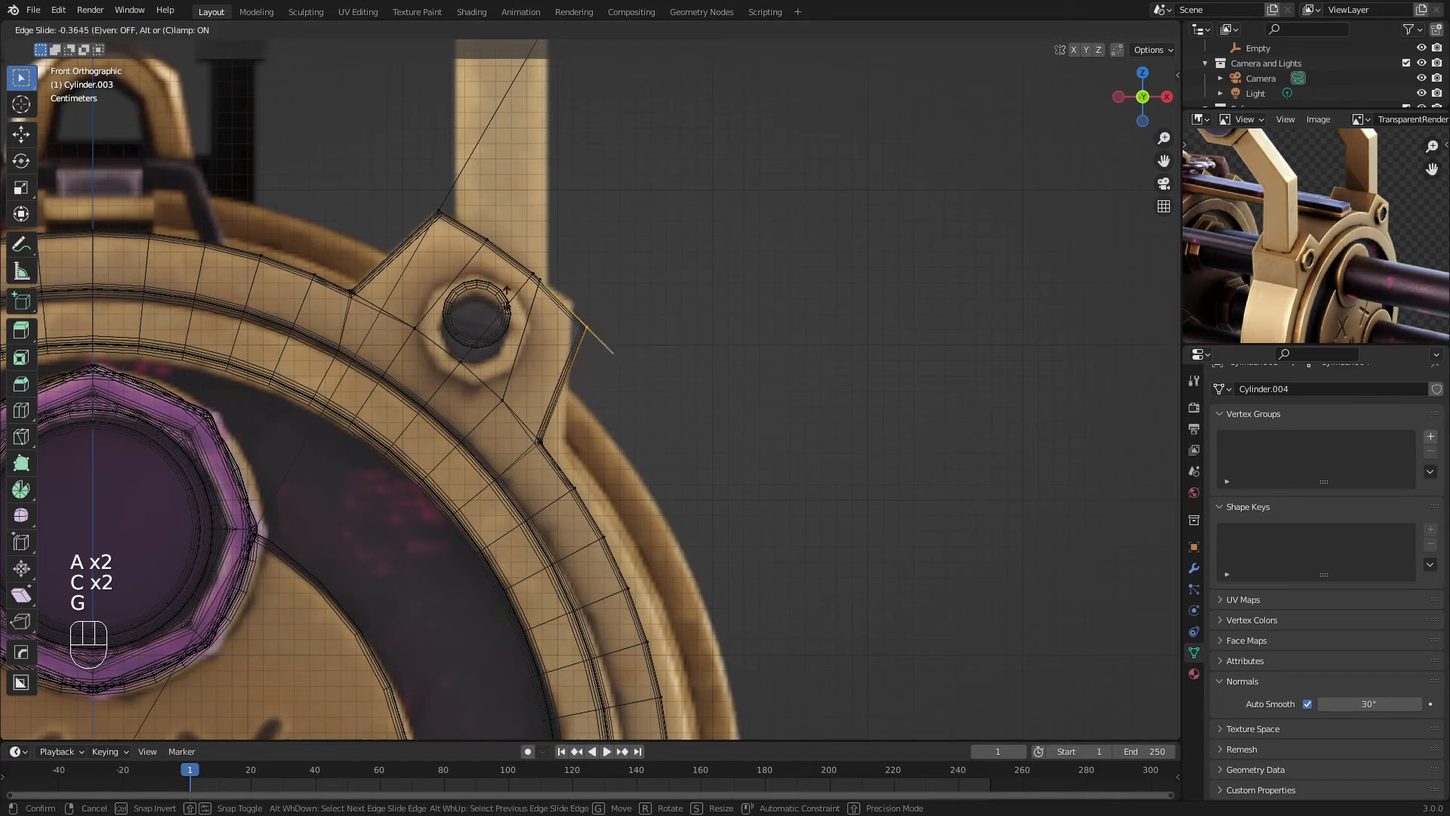
pyautogui.click(501, 274)
# Slide the vertices at the lug's lower base along the disc rim to follow the reference outline
pyautogui.press('a')
pyautogui.press('a')
pyautogui.press('c')
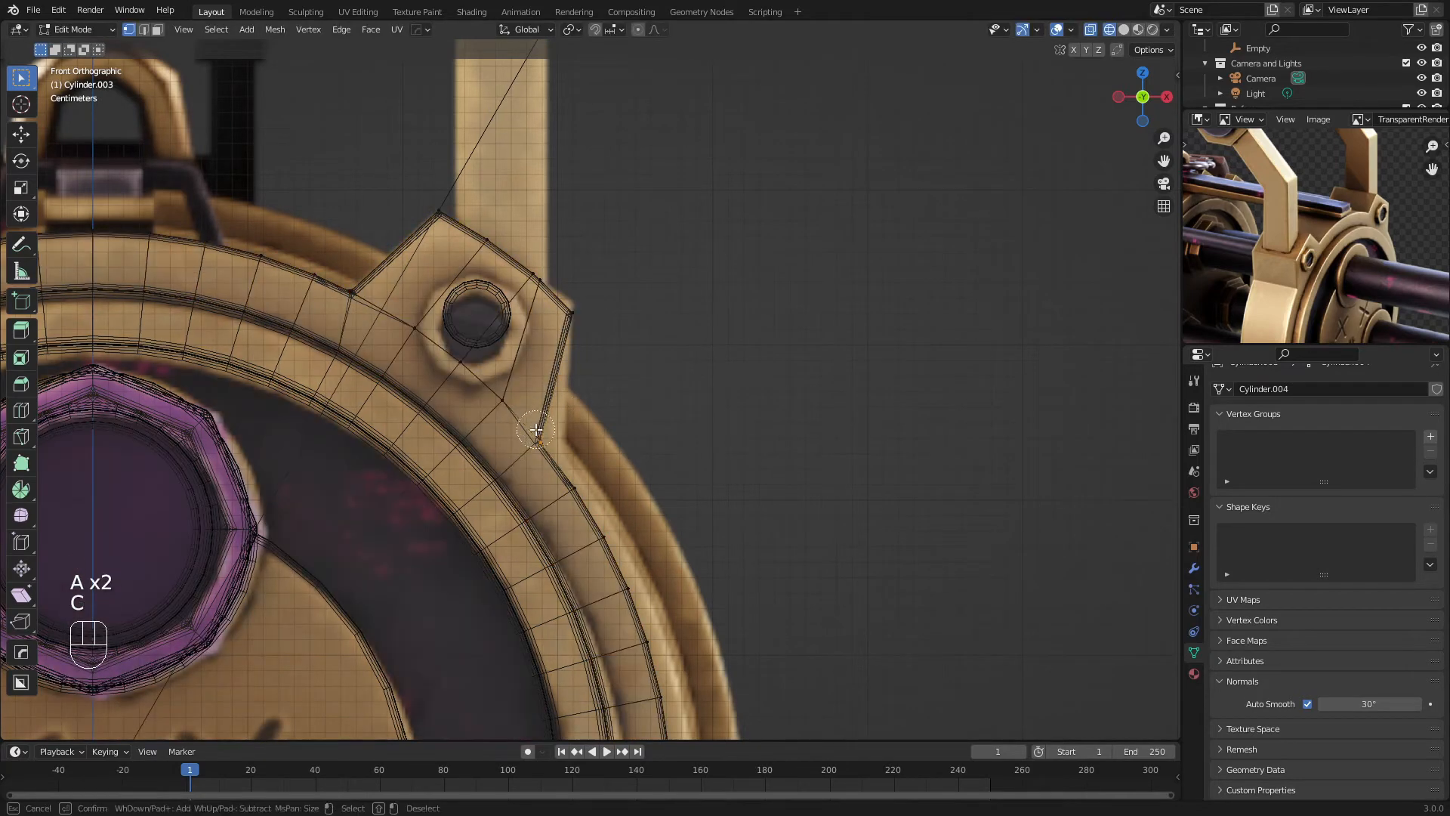
pyautogui.click(559, 441)
pyautogui.rightClick(559, 442)
pyautogui.press('g')
pyautogui.press('g')
pyautogui.click(543, 455)
# Slide the top-edge vertices nearest the lug's upper corner onto that corner
pyautogui.keyDown('shift'); pyautogui.moveTo(540, 444); pyautogui.dragTo(545, 488, button='middle'); pyautogui.keyUp('shift')
pyautogui.scroll(1, 545, 488)
pyautogui.press('a')
pyautogui.press('a')
pyautogui.press('c')
pyautogui.click(473, 264)
pyautogui.press('g')
pyautogui.press('g')
pyautogui.click(414, 199)
# Slide the remaining middle vertices of the lug's top edge onto its outer corner
pyautogui.press('a')
pyautogui.press('a')
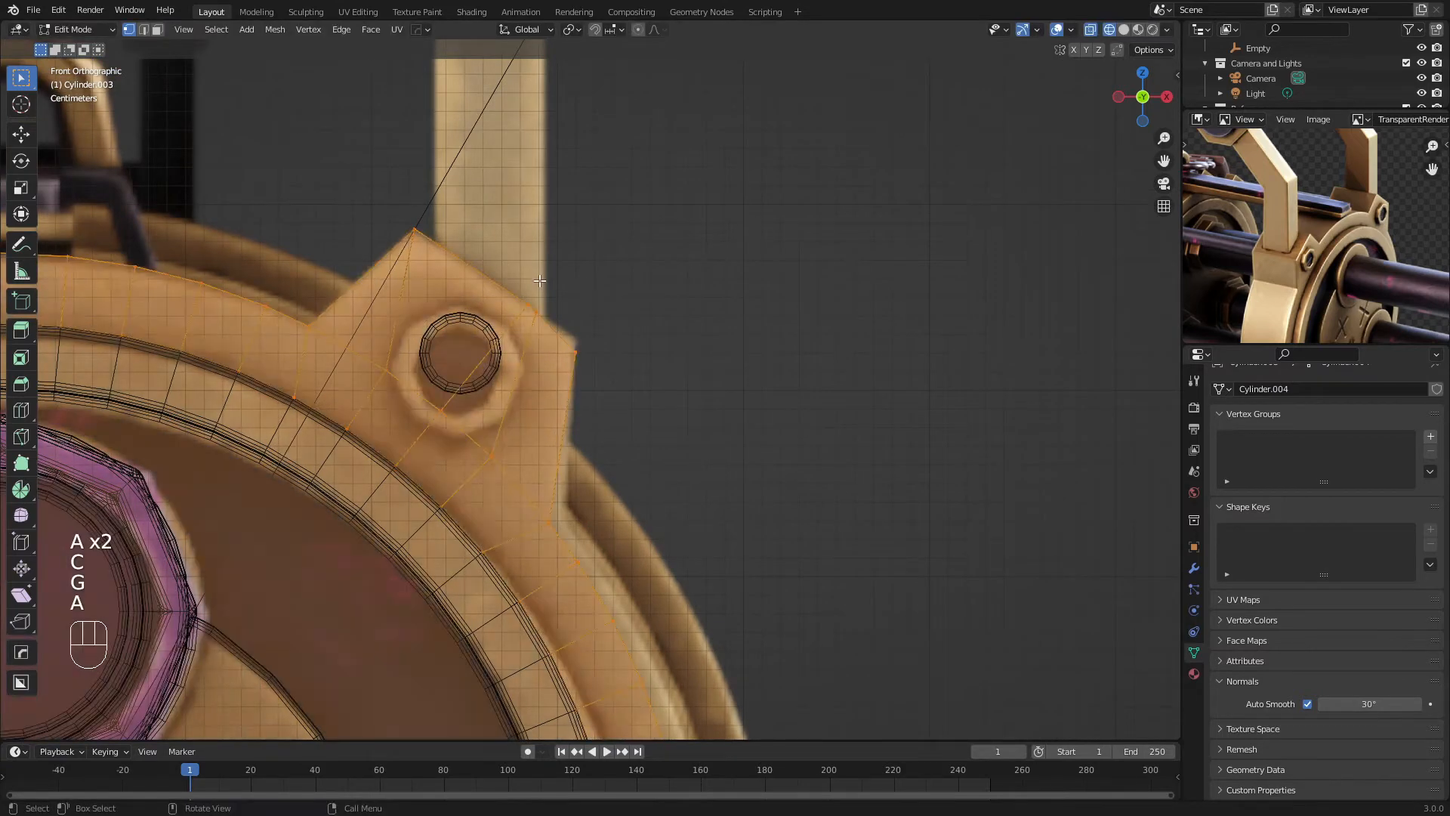
pyautogui.press('c')
pyautogui.click(517, 294)
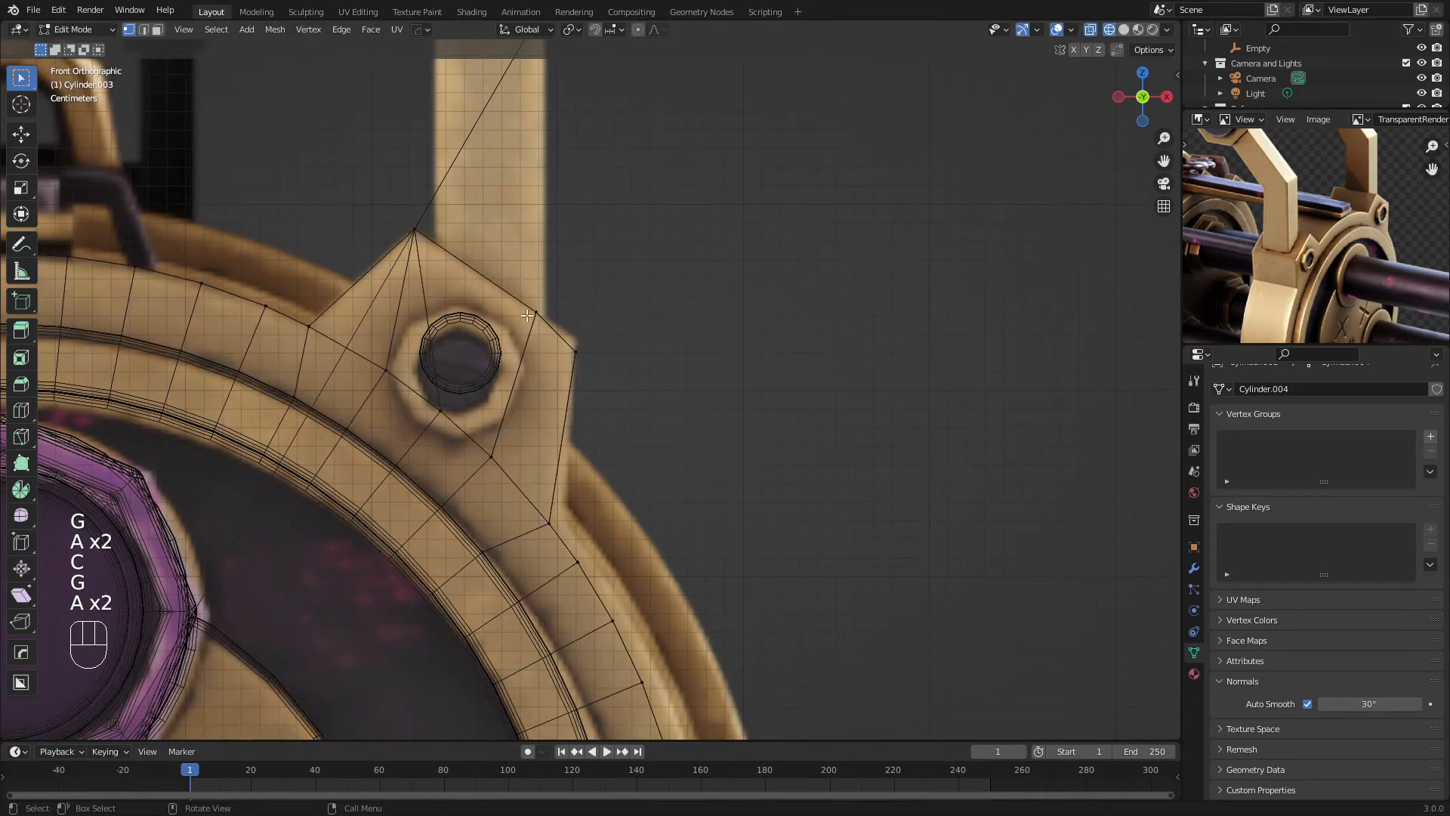
pyautogui.press('g')
pyautogui.press('g')
pyautogui.click(642, 402)
# Select the whole front disc mesh and merge its overlapping vertices by distance
pyautogui.scroll(-2, 643, 402)
pyautogui.press('z')
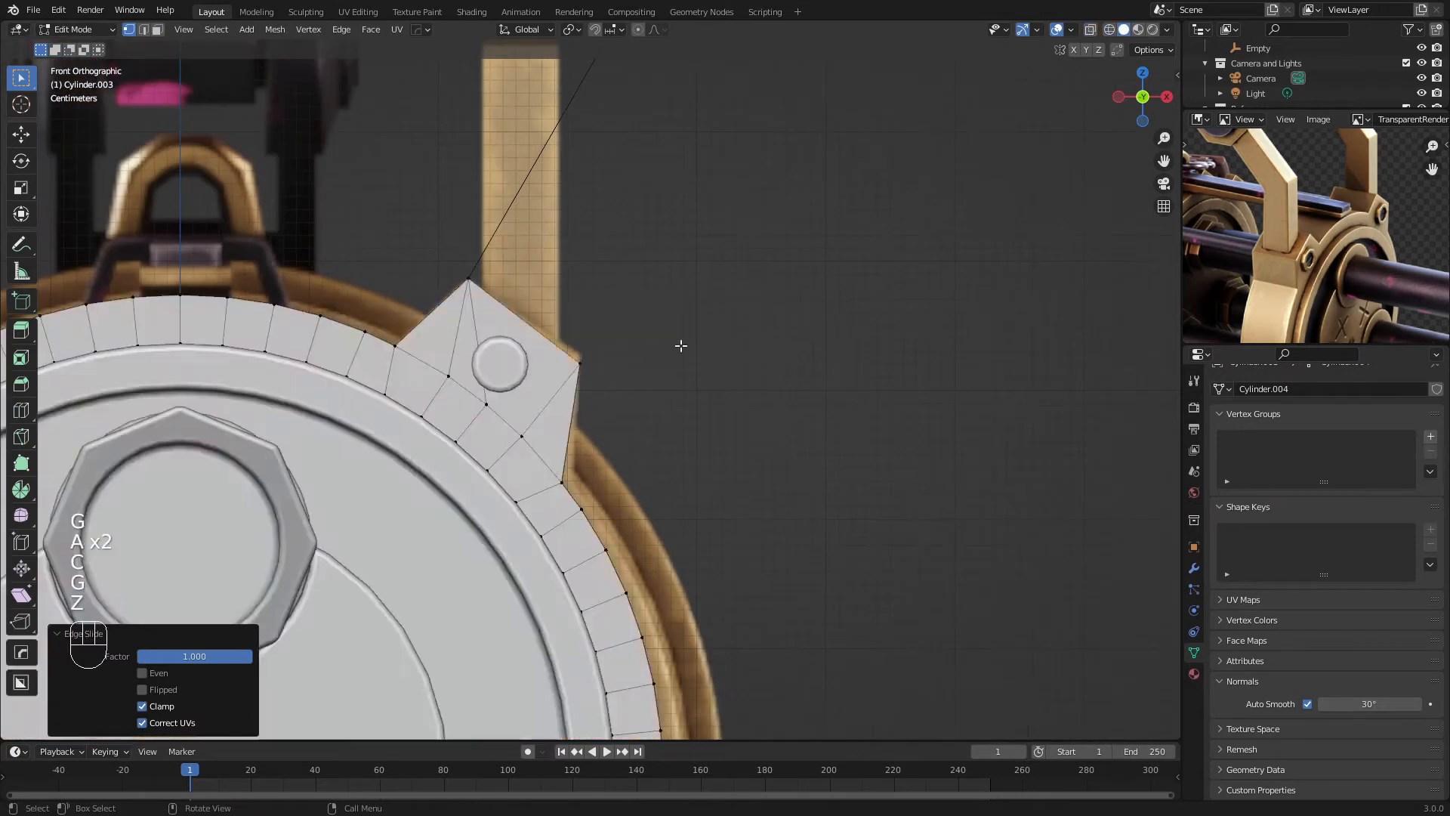
pyautogui.moveTo(680, 343); pyautogui.dragTo(634, 406, button='middle')
pyautogui.moveTo(447, 406); pyautogui.dragTo(518, 362, button='middle')
pyautogui.scroll(-6, 521, 364)
pyautogui.press('1')
pyautogui.press('a')
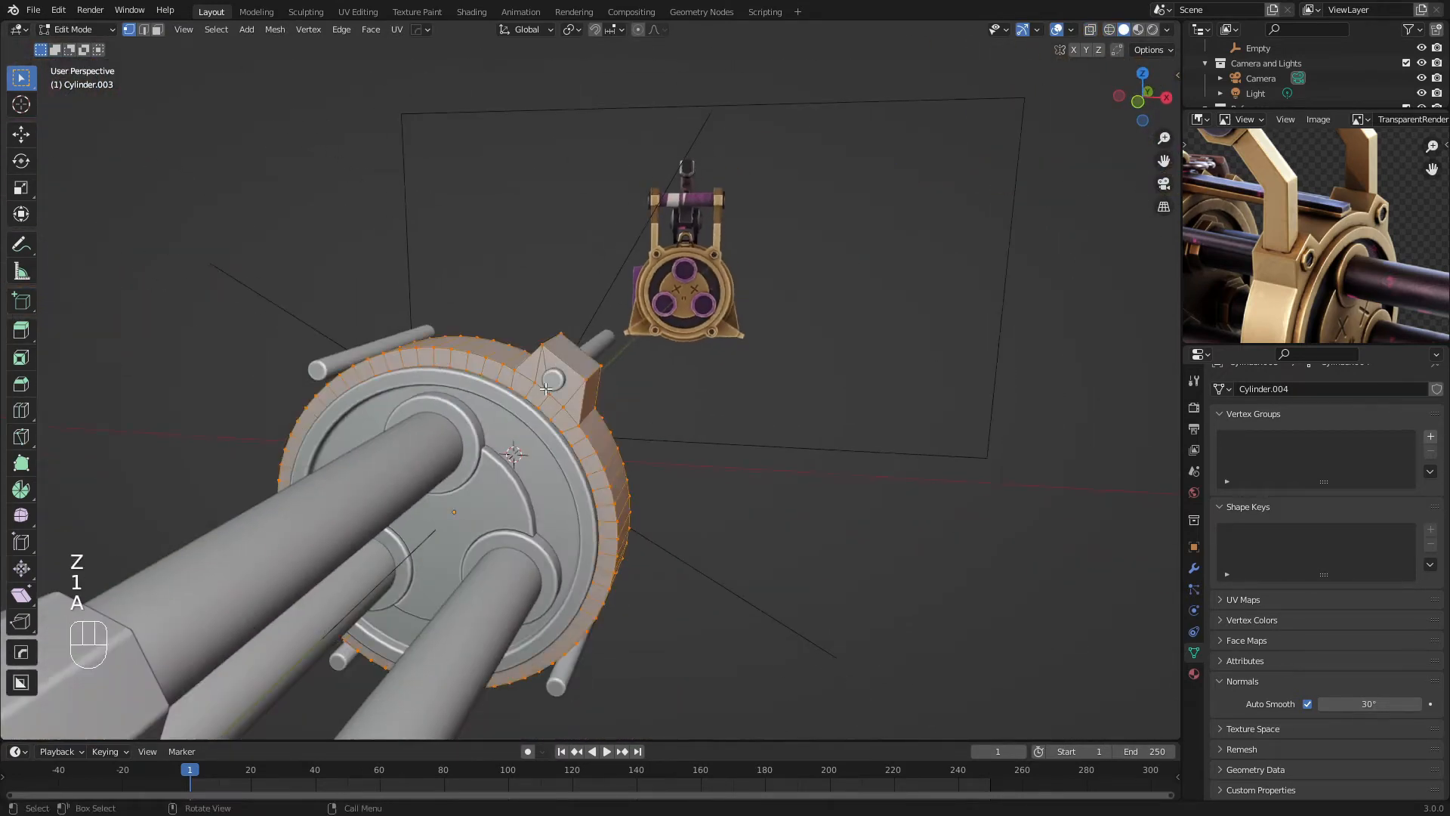
pyautogui.moveTo(583, 406); pyautogui.dragTo(575, 413, button='middle')
pyautogui.scroll(4, 575, 413)
pyautogui.rightClick(685, 427)
pyautogui.moveTo(695, 433)
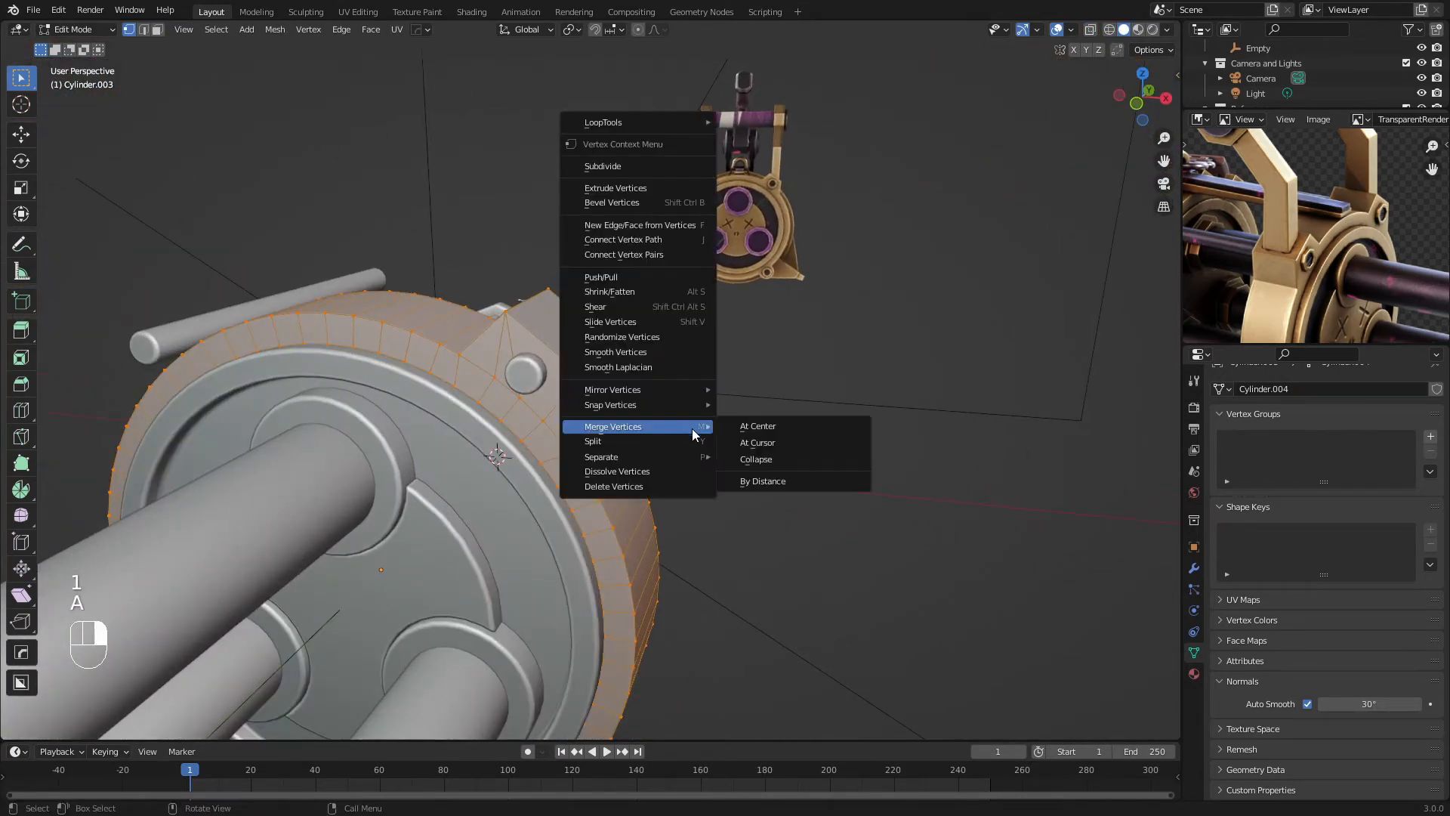
pyautogui.click(746, 482)
# Add a Mirror modifier on the X axis to the front disc
pyautogui.press('Tab')
pyautogui.press('a')
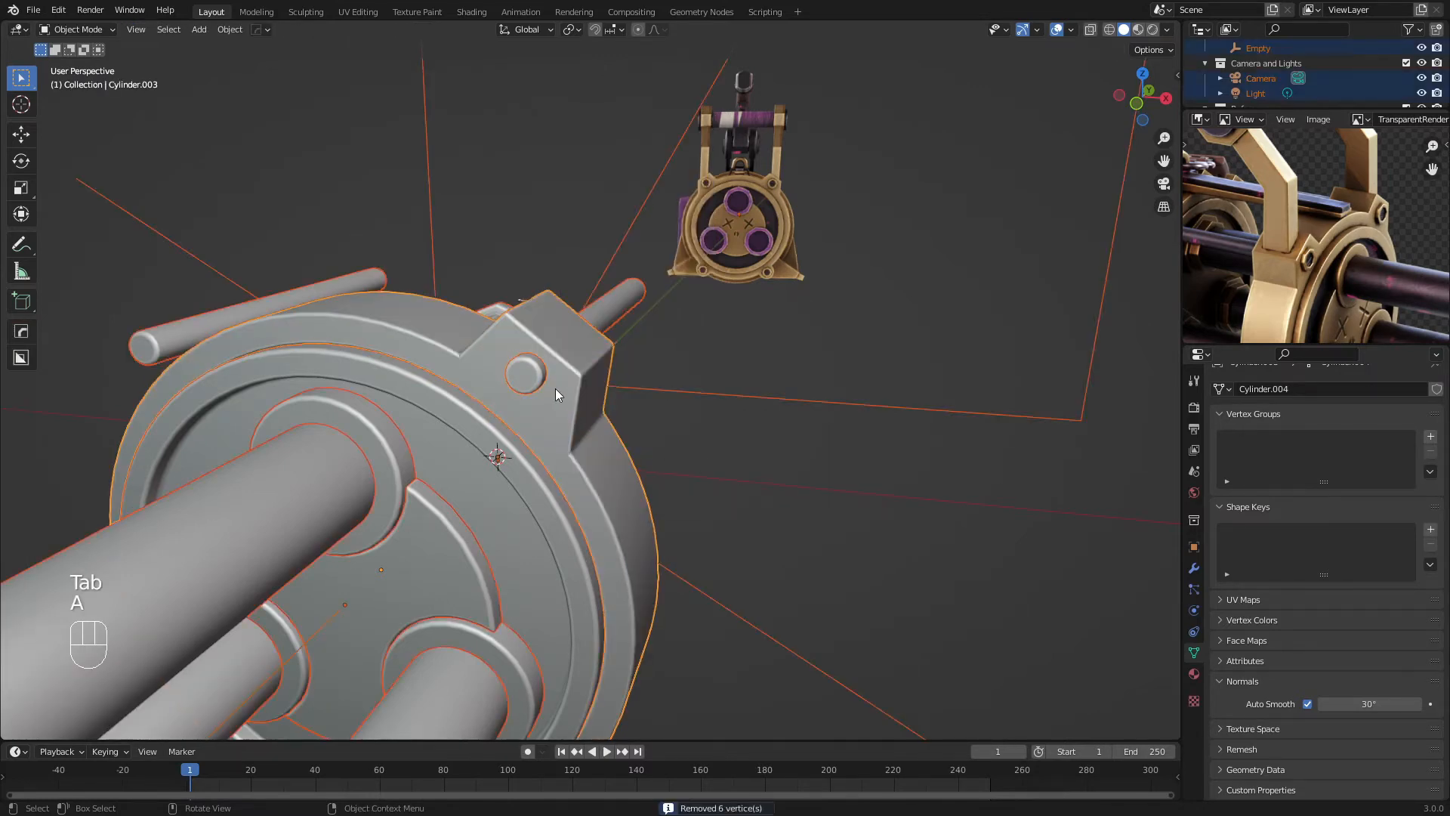
pyautogui.press('a')
pyautogui.moveTo(555, 388); pyautogui.dragTo(518, 333, button='middle')
pyautogui.press('a')
pyautogui.press('a')
pyautogui.press('Tab')
pyautogui.press('1')
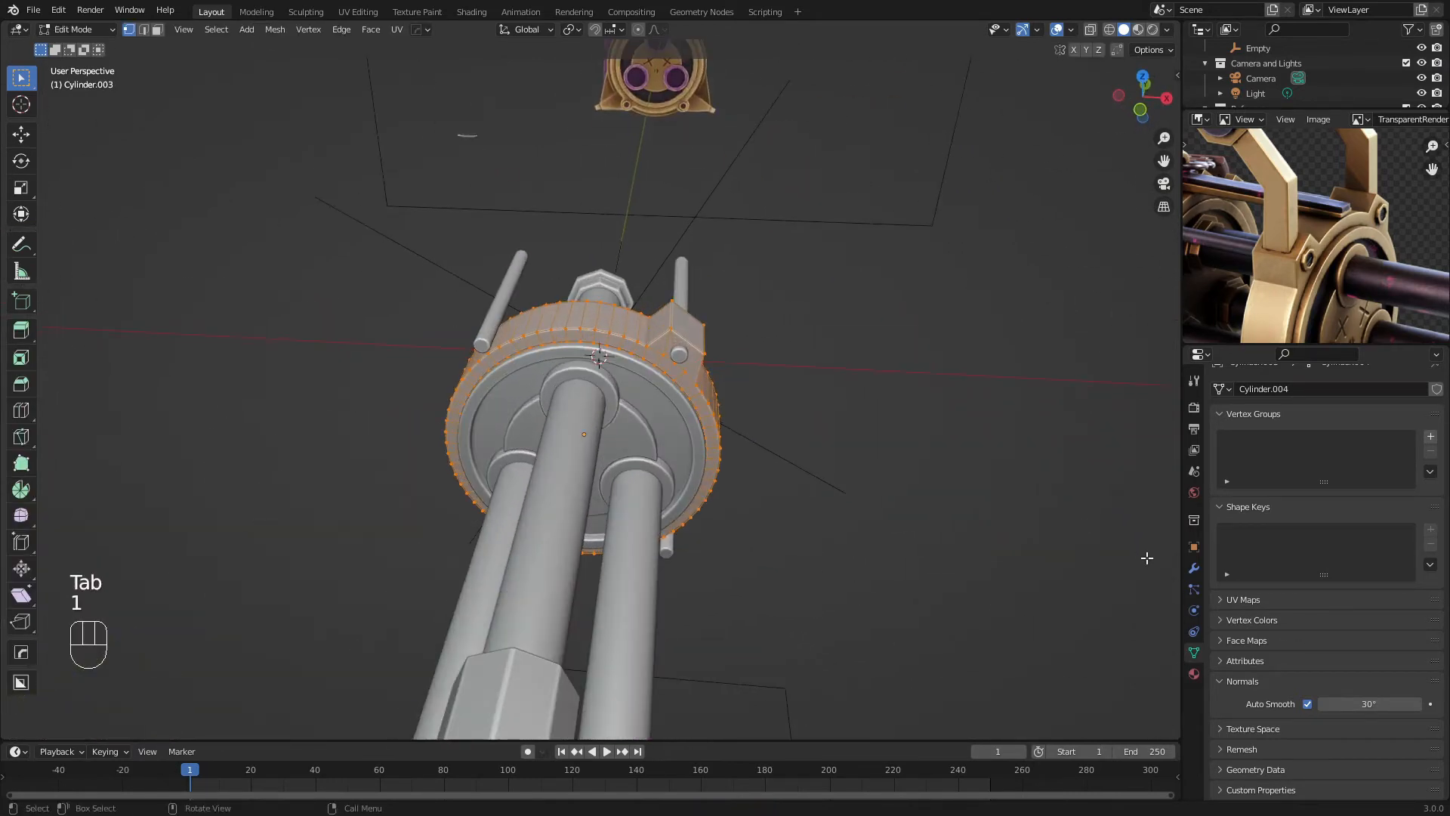
pyautogui.click(1195, 571)
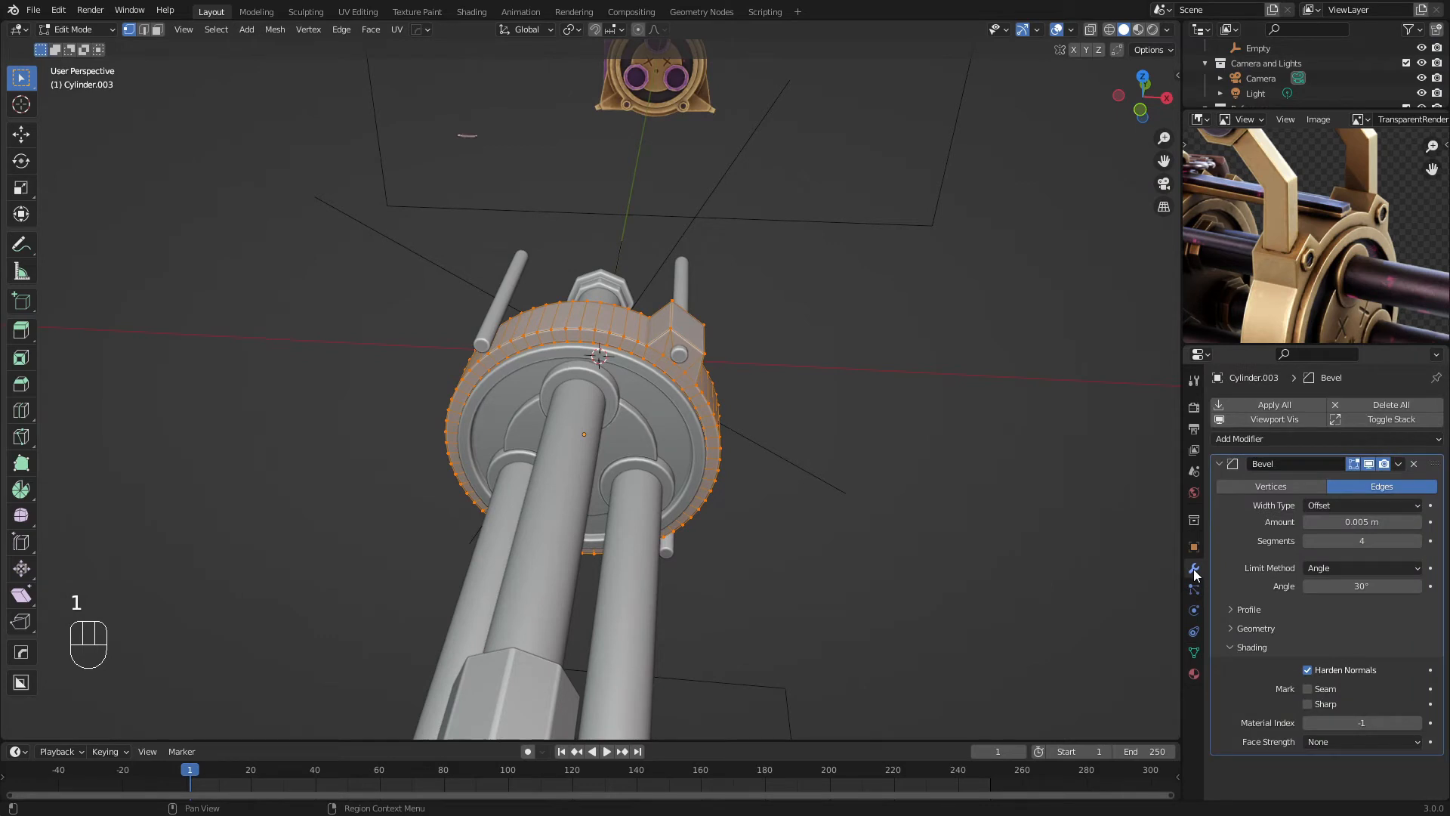
pyautogui.click(1259, 441)
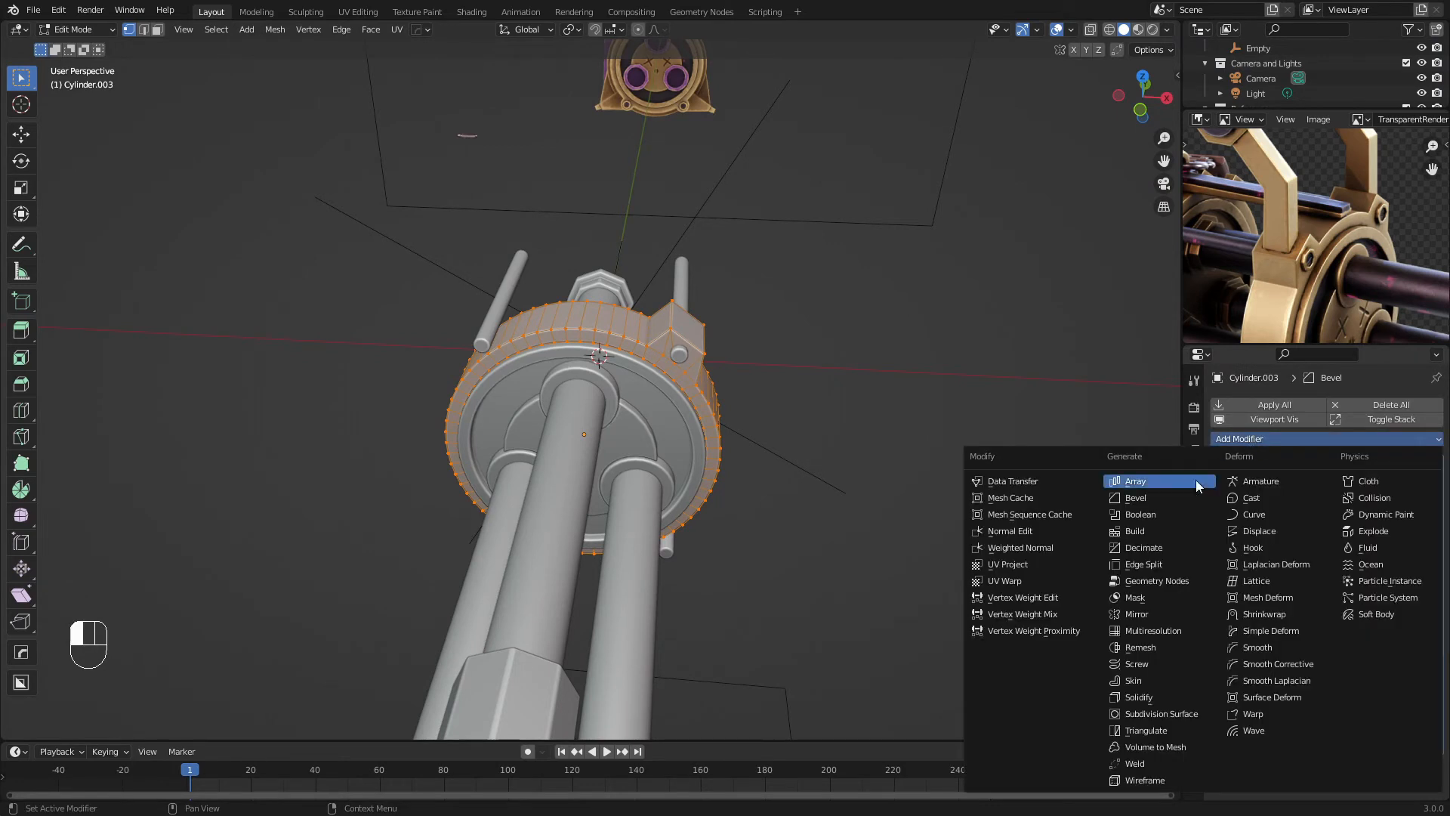
pyautogui.click(1136, 614)
# Move the Mirror modifier above the Bevel modifier in the disc's modifier stack
pyautogui.scroll(5, 1420, 647)
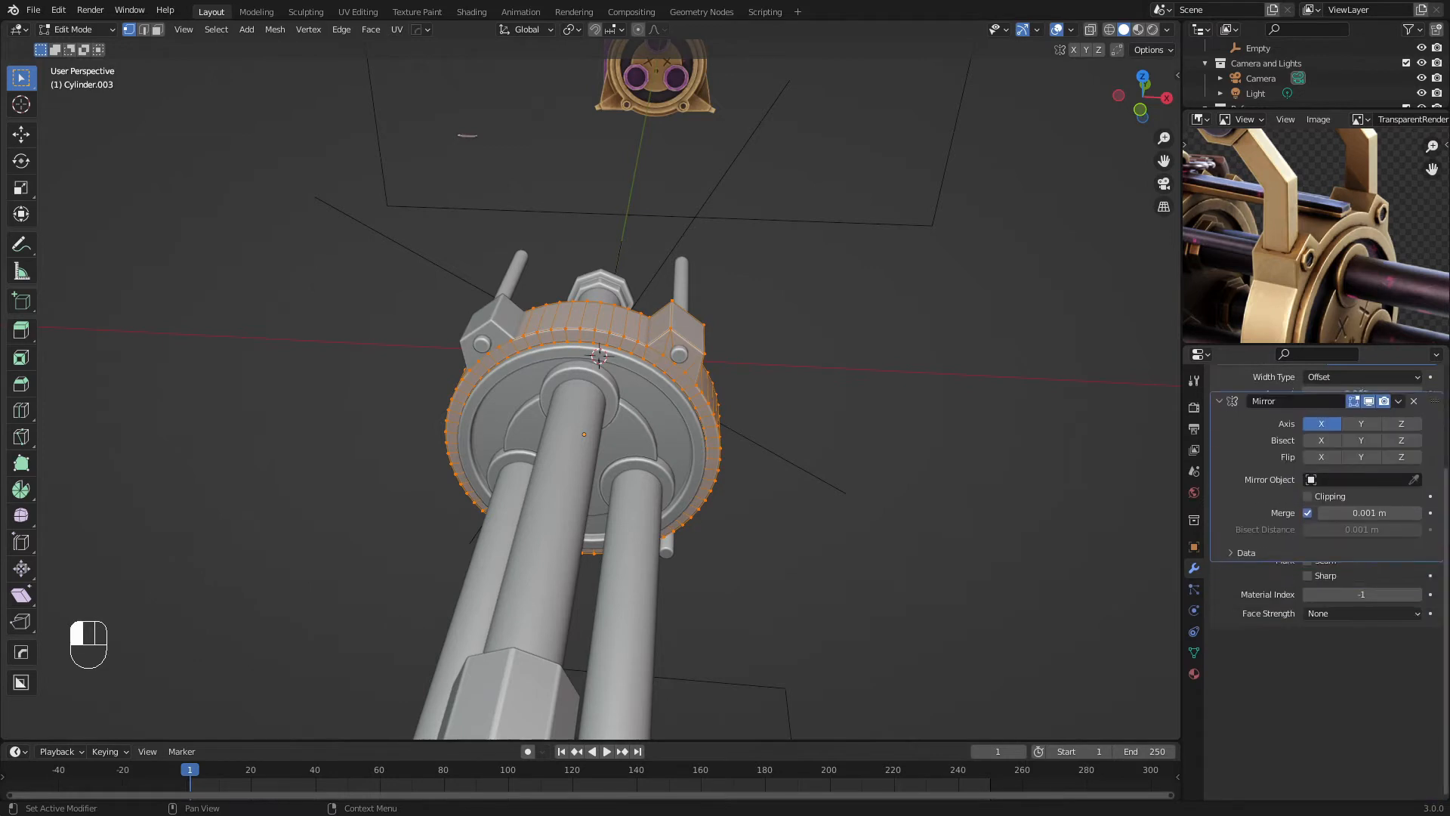
pyautogui.scroll(-2, 1414, 647)
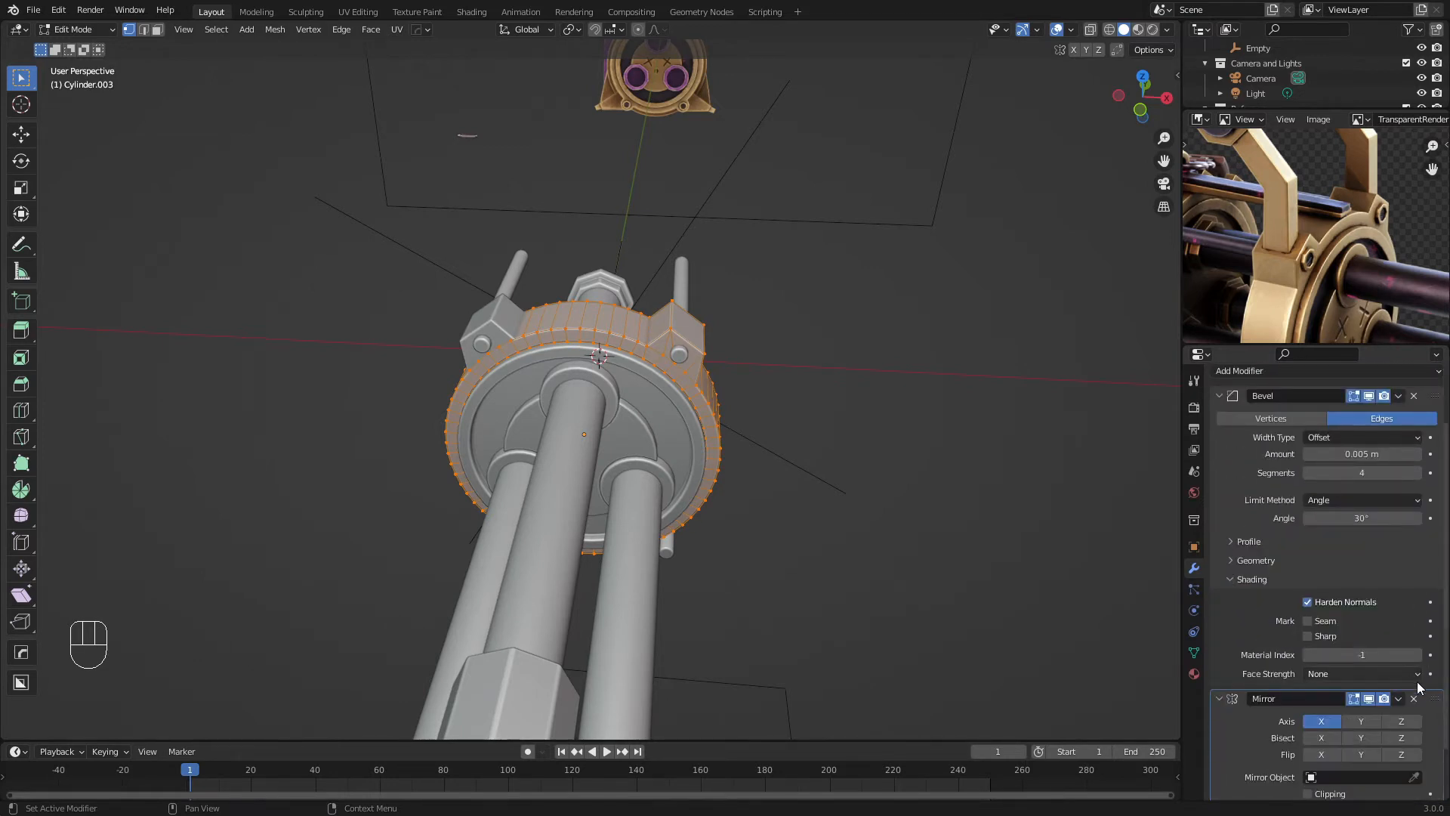
pyautogui.moveTo(1433, 695); pyautogui.dragTo(1383, 484)
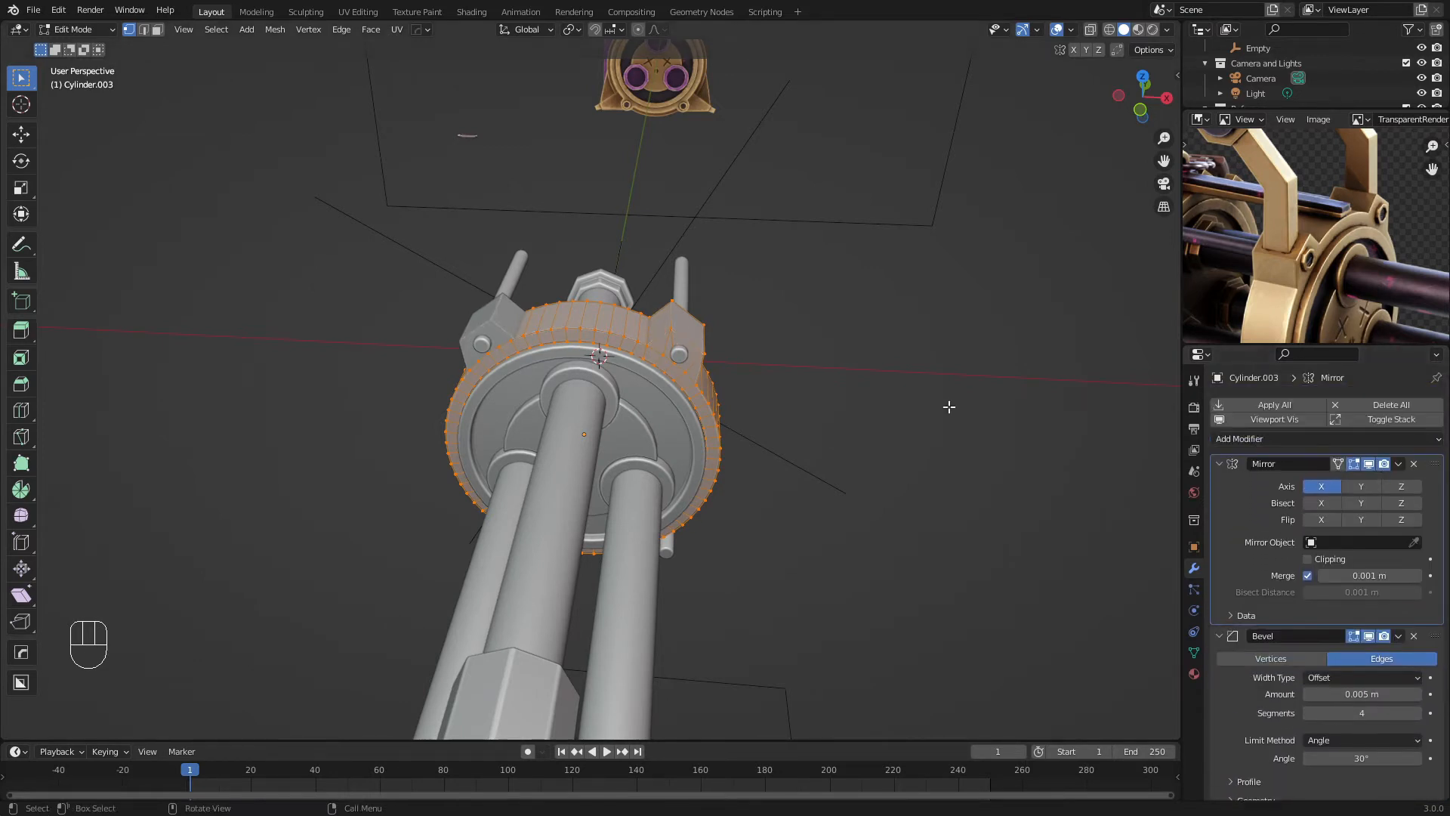
# Box-select the left half of the front disc in front wireframe view and delete its vertices
pyautogui.press('KP_1')
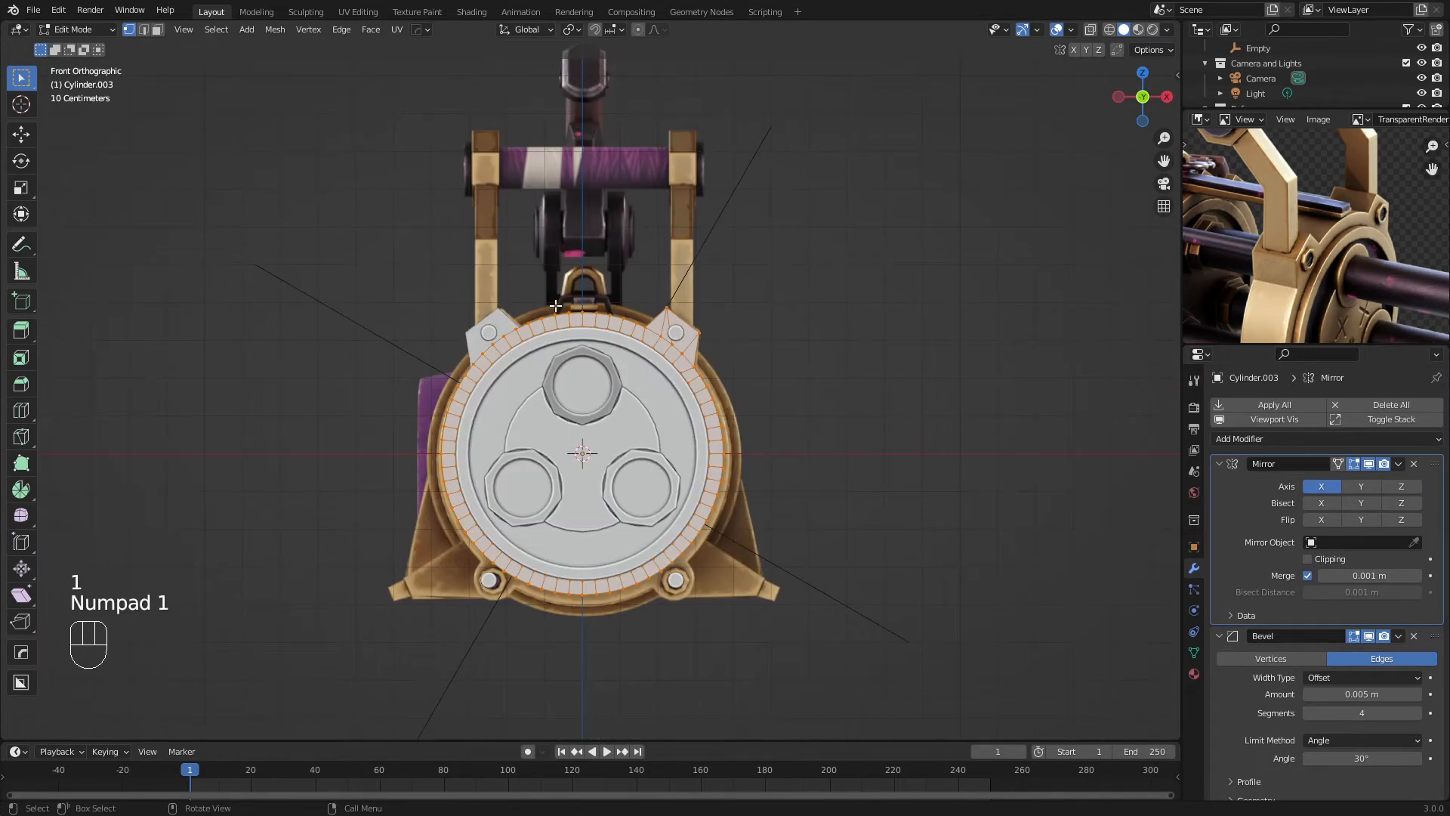
pyautogui.scroll(3, 555, 306)
pyautogui.keyDown('shift'); pyautogui.moveTo(555, 306); pyautogui.dragTo(554, 252, button='middle'); pyautogui.keyUp('shift')
pyautogui.scroll(-2, 554, 253)
pyautogui.press('z')
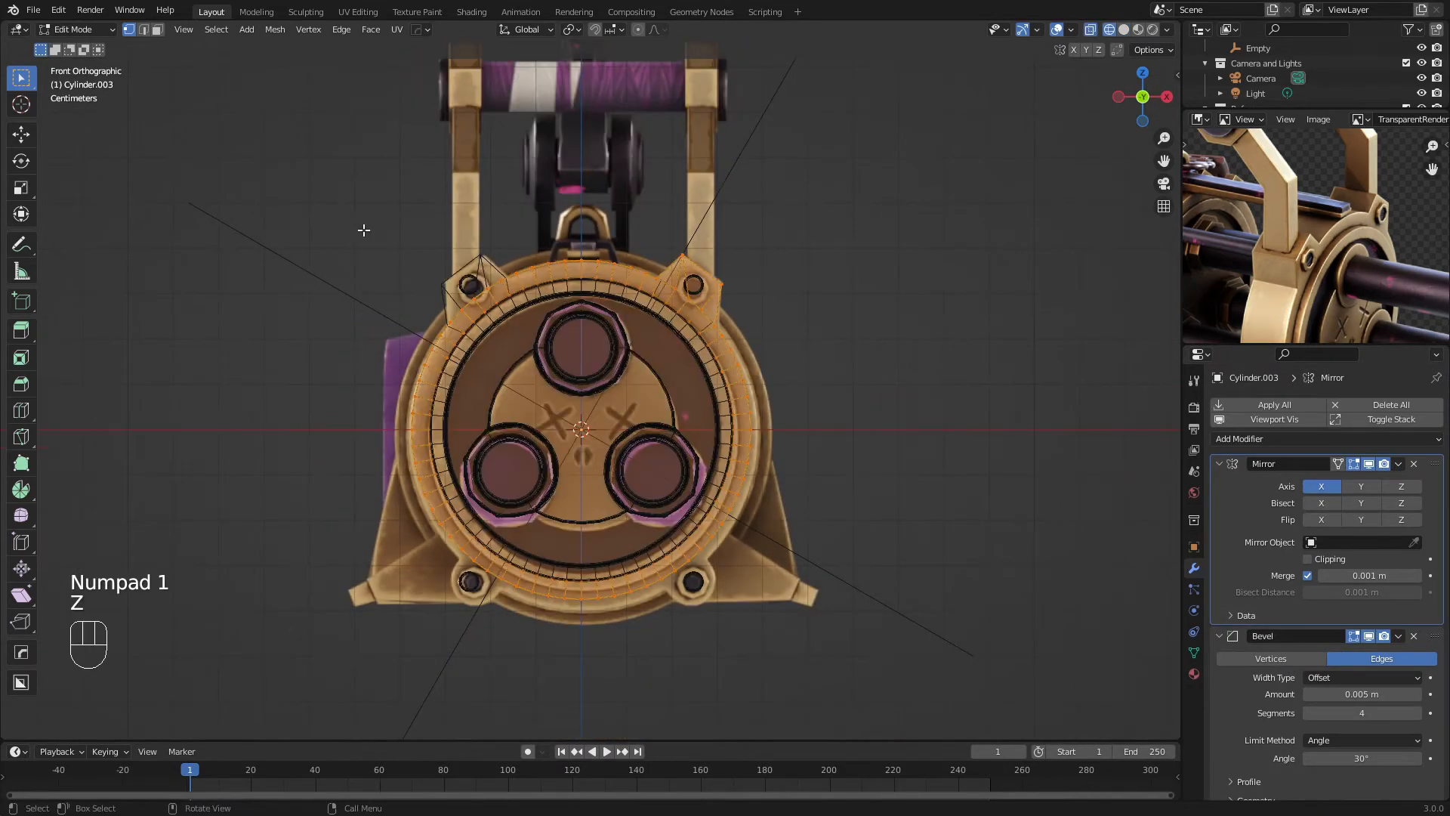
pyautogui.press('a')
pyautogui.press('a')
pyautogui.press('b')
pyautogui.moveTo(314, 173); pyautogui.dragTo(567, 625)
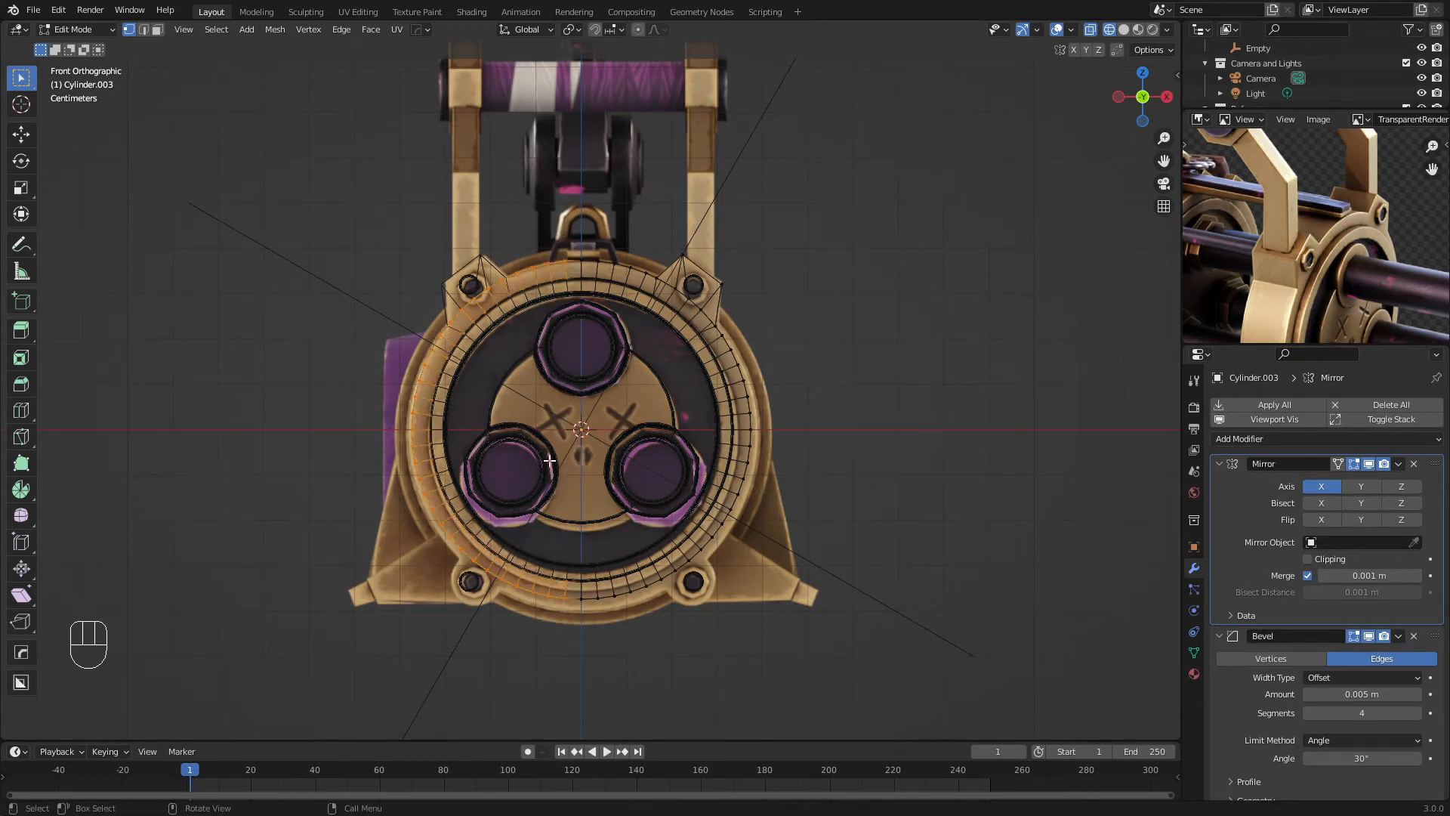
pyautogui.press('x')
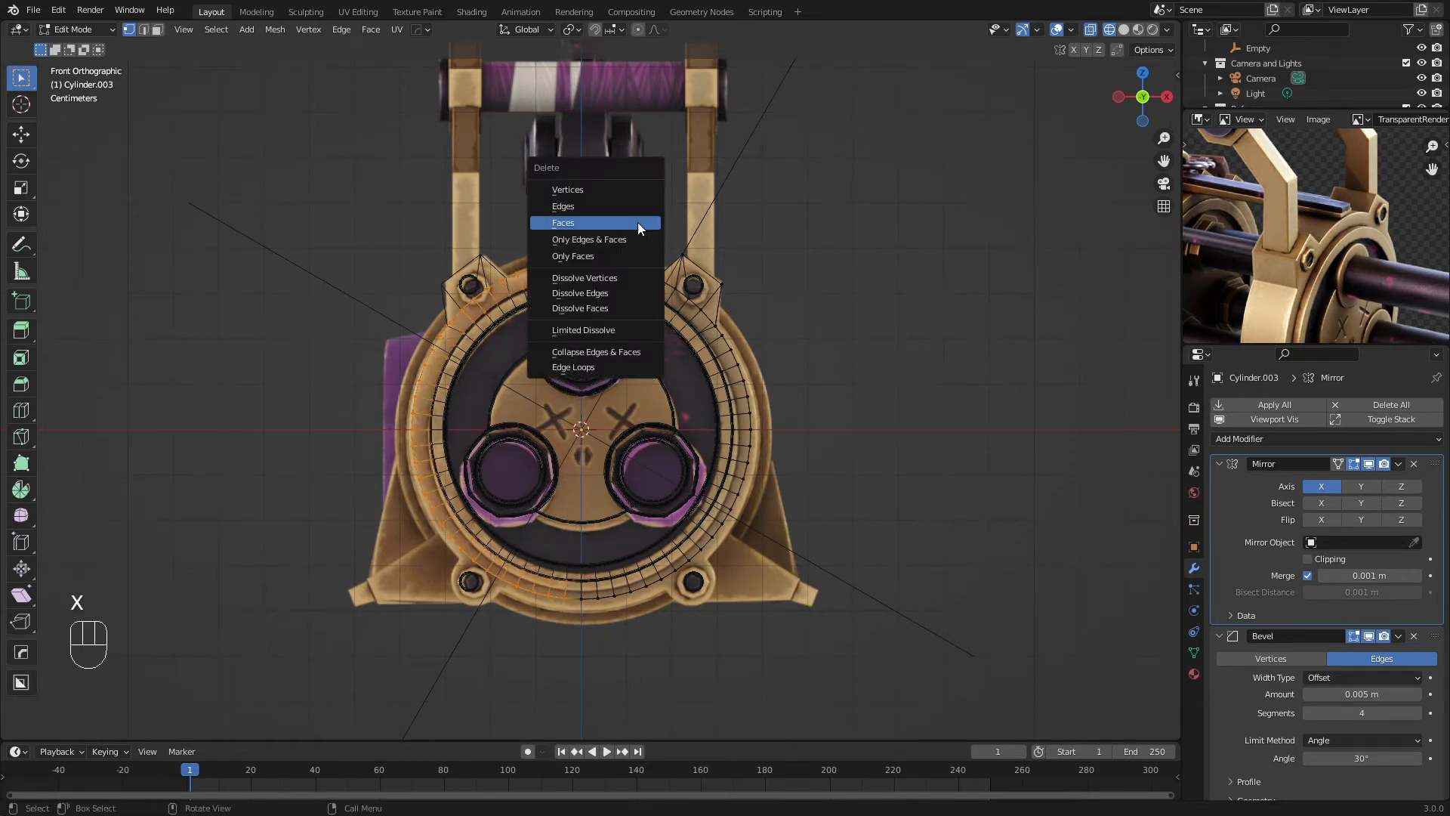
pyautogui.click(578, 189)
# Examine the mirrored disc and its upper lugs in solid shading from several angles in Object Mode
pyautogui.press('z')
pyautogui.click(817, 315)
pyautogui.moveTo(817, 315)
pyautogui.mouseDown(button='middle')
pyautogui.moveTo(564, 357)
pyautogui.moveTo(604, 287)
pyautogui.mouseUp(button='middle')
pyautogui.scroll(2, 615, 263)
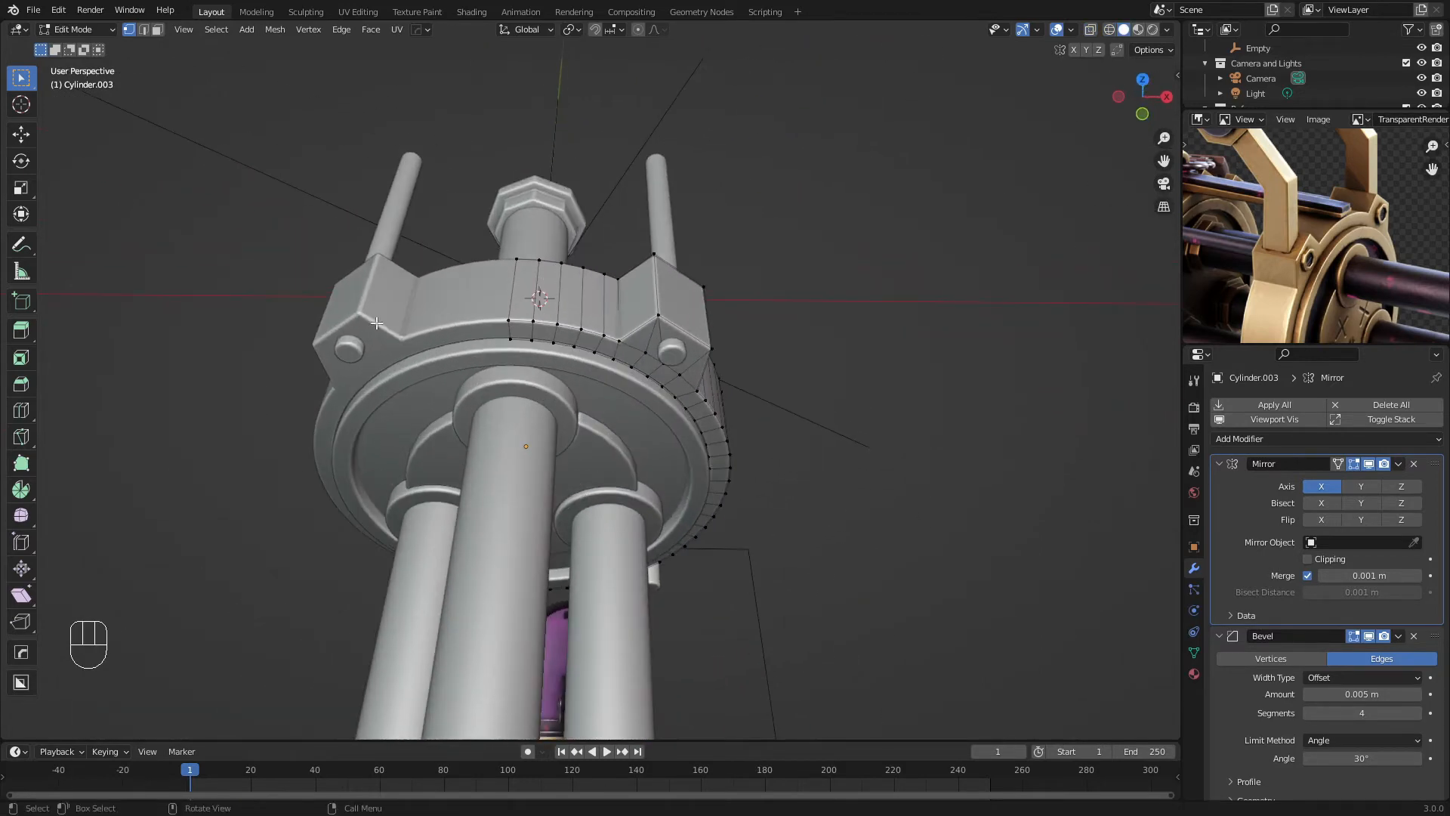
pyautogui.press('Tab')
pyautogui.press('a')
pyautogui.press('a')
pyautogui.moveTo(562, 332); pyautogui.dragTo(503, 208, button='middle')
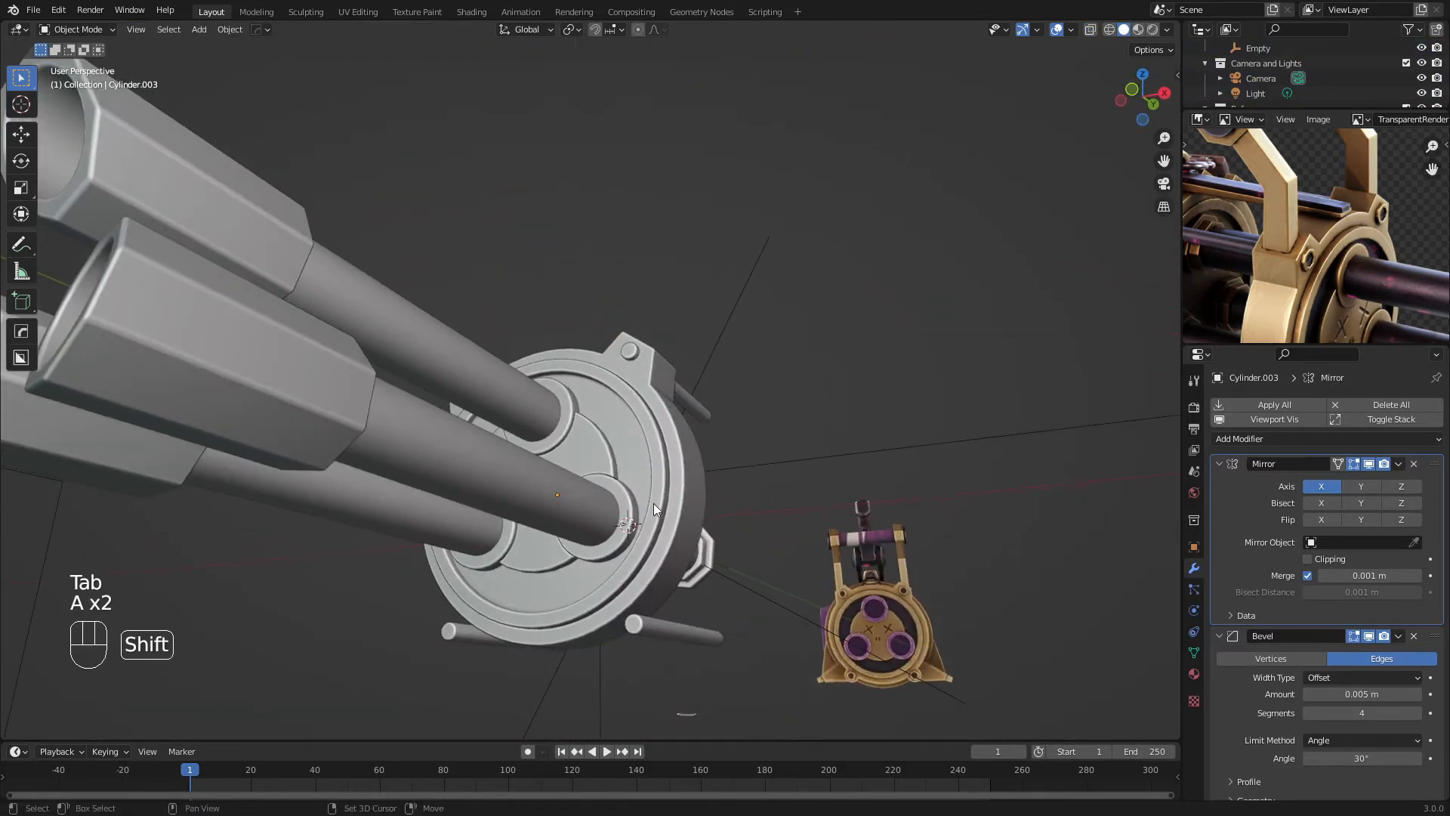
# Select three outer rim faces beside the lower connecting rod and extrude them about 0.093 m outward into a lug
pyautogui.keyDown('shift'); pyautogui.moveTo(654, 503); pyautogui.dragTo(531, 253, button='middle'); pyautogui.keyUp('shift')
pyautogui.scroll(3, 531, 254)
pyautogui.click(477, 178)
pyautogui.scroll(1, 537, 373)
pyautogui.keyDown('shift'); pyautogui.moveTo(478, 179); pyautogui.dragTo(512, 371, button='middle'); pyautogui.keyUp('shift')
pyautogui.press('Tab')
pyautogui.press('3')
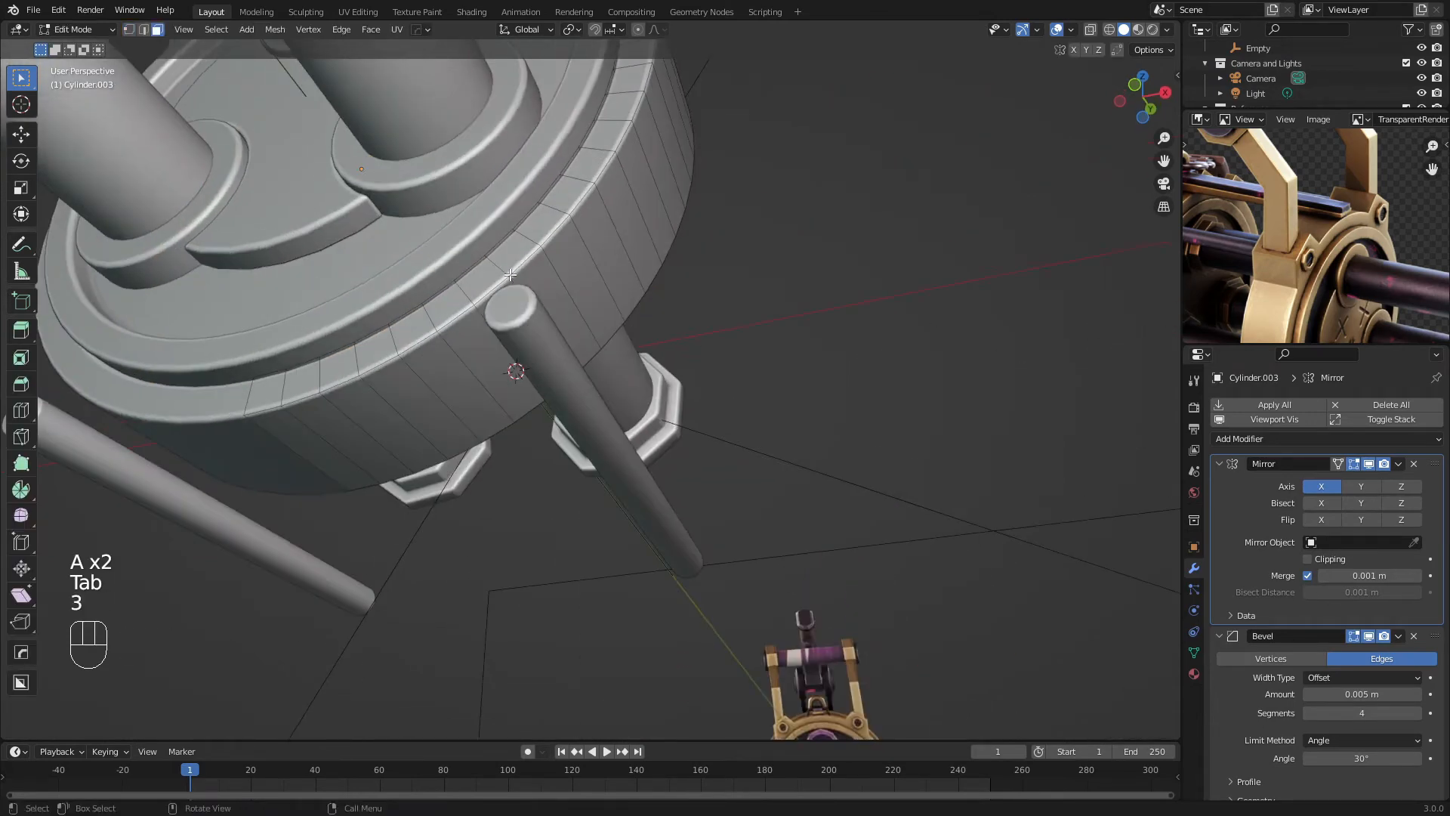
pyautogui.press('3')
pyautogui.click(486, 342)
pyautogui.keyDown('ctrl'); pyautogui.click(549, 302); pyautogui.keyUp('ctrl')
pyautogui.press('KP_3')
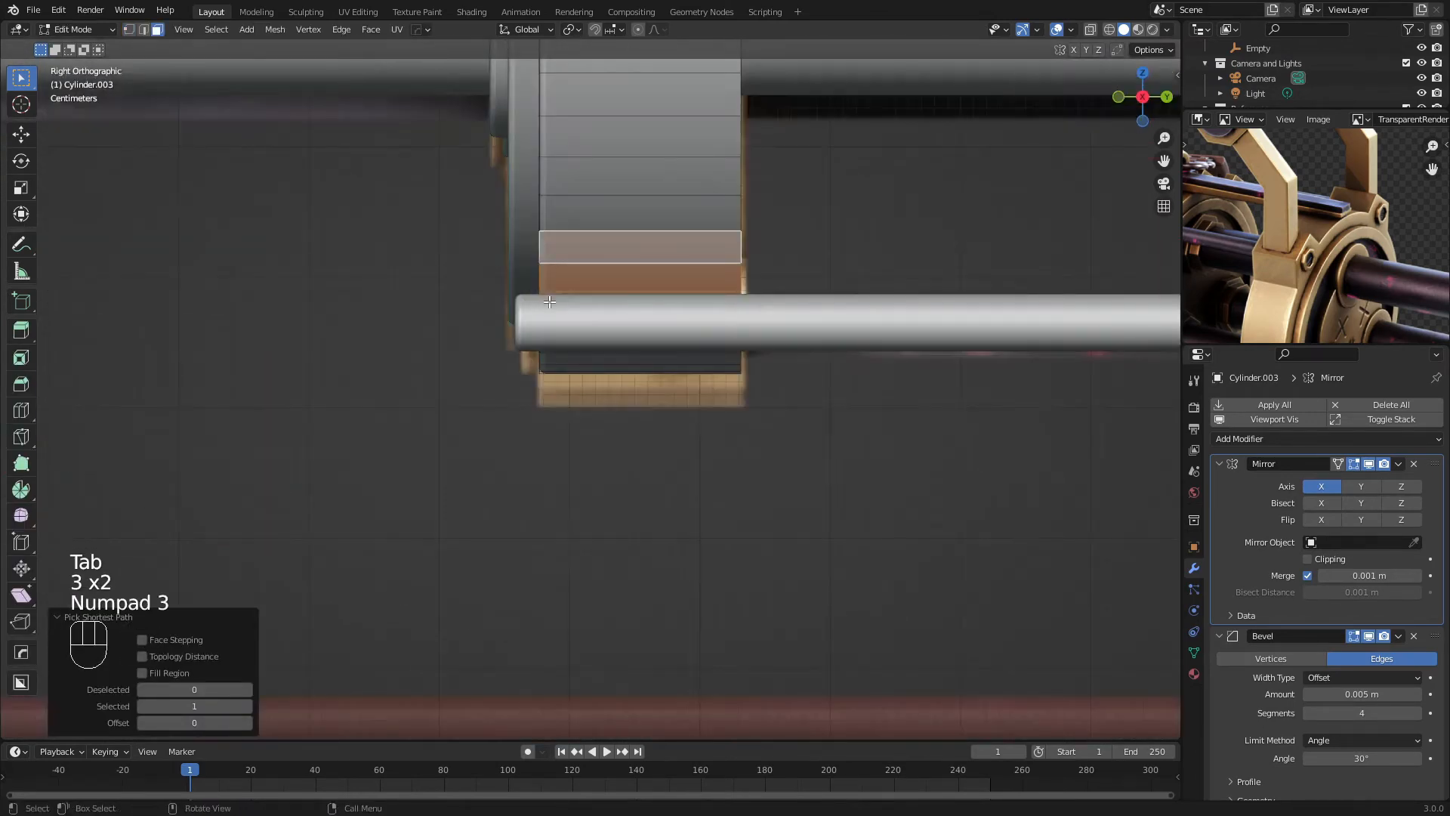
pyautogui.press('KP_1')
pyautogui.press('z')
pyautogui.press('e')
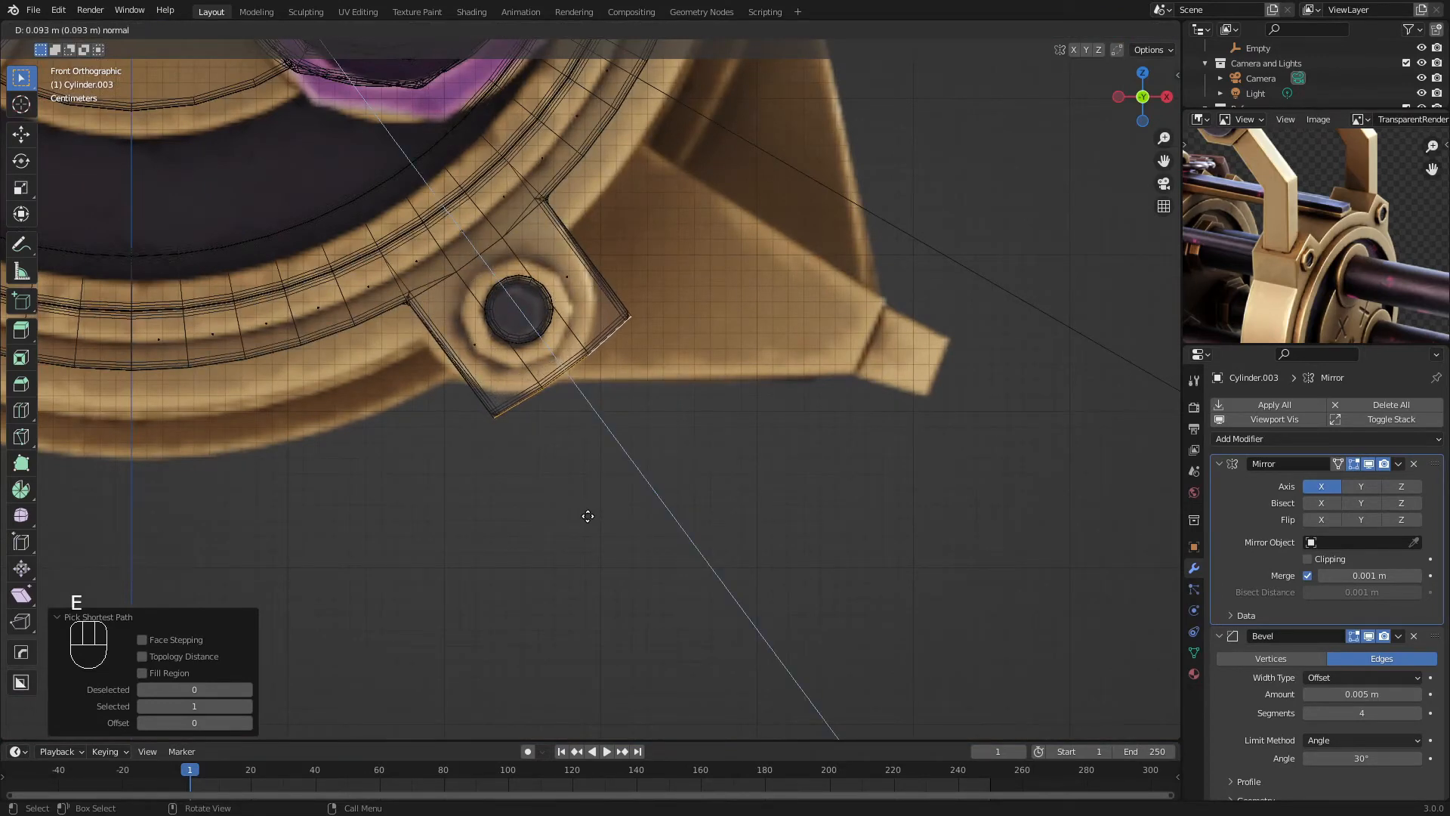
pyautogui.click(587, 515)
# Slide the two middle edges of the lower lug's outer face onto its corner edges
pyautogui.moveTo(533, 400); pyautogui.dragTo(576, 324, button='middle')
pyautogui.press('z')
pyautogui.press('2')
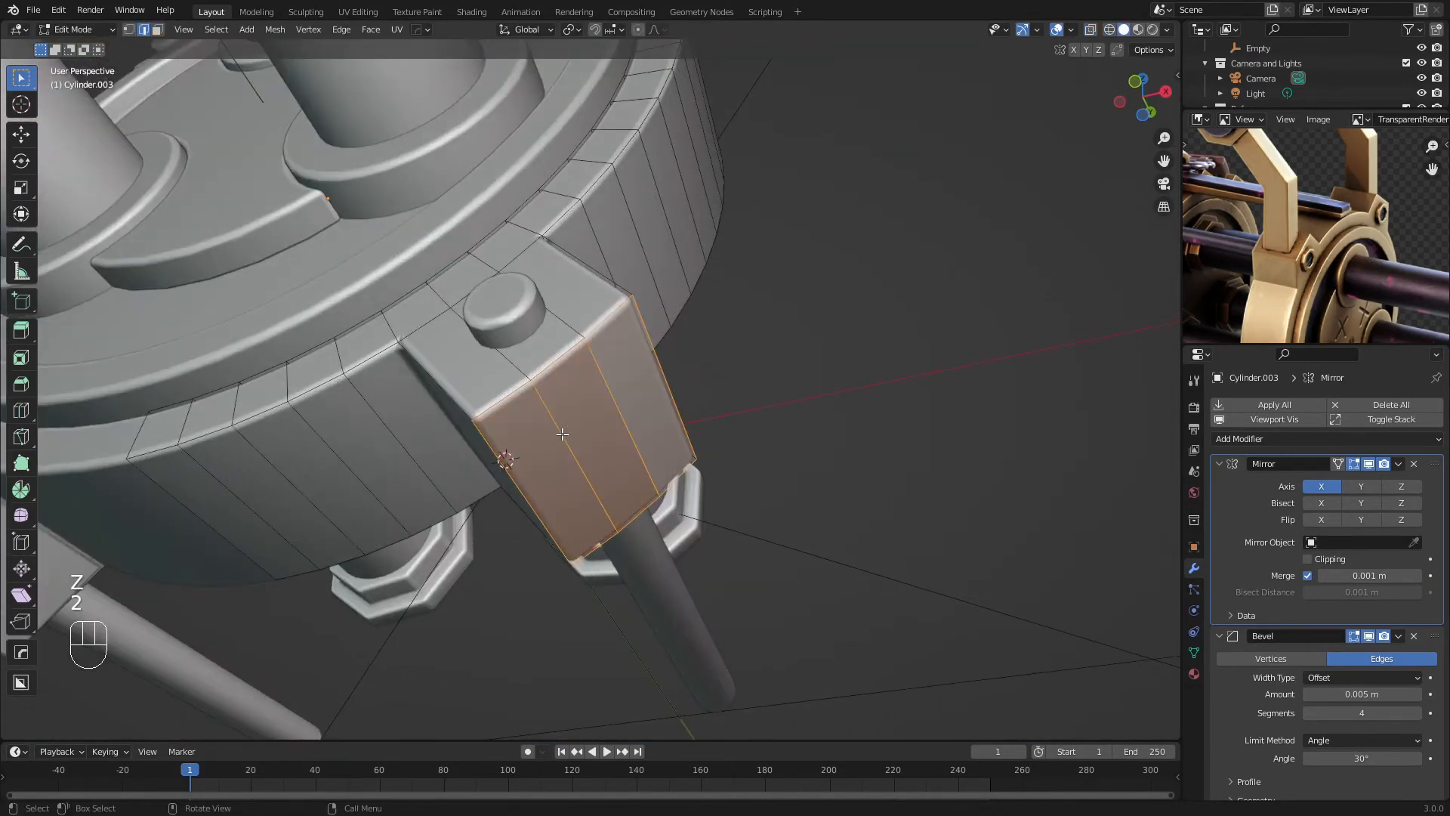
pyautogui.click(559, 430)
pyautogui.press('g')
pyautogui.press('g')
pyautogui.click(468, 496)
# Select all of the disc's vertices and merge them by distance at 0.0001 m
pyautogui.press('1')
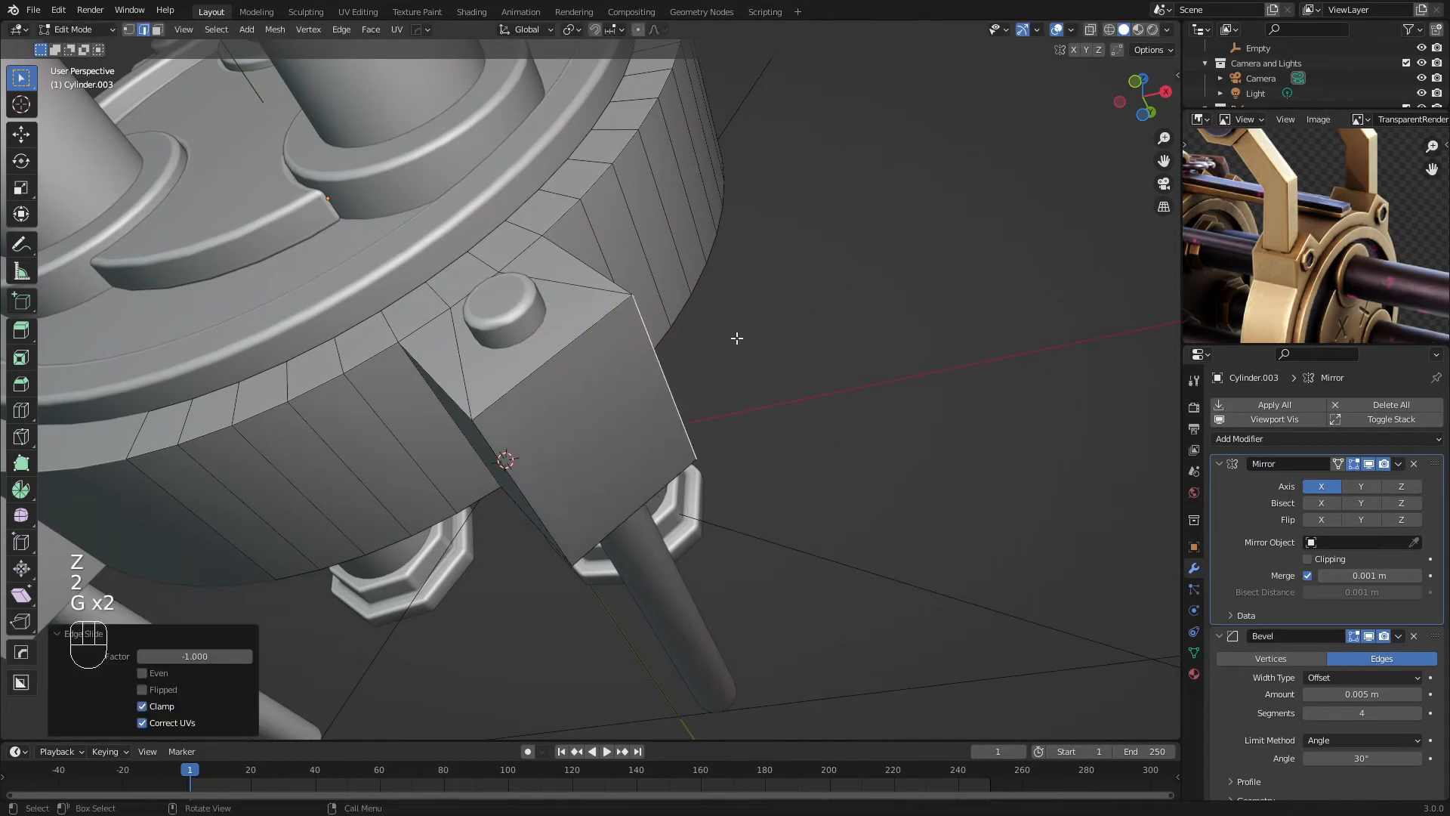
pyautogui.press('a')
pyautogui.moveTo(738, 333); pyautogui.dragTo(774, 435, button='middle')
pyautogui.rightClick(774, 435)
pyautogui.moveTo(776, 435)
pyautogui.click(825, 490)
pyautogui.scroll(2, 786, 479)
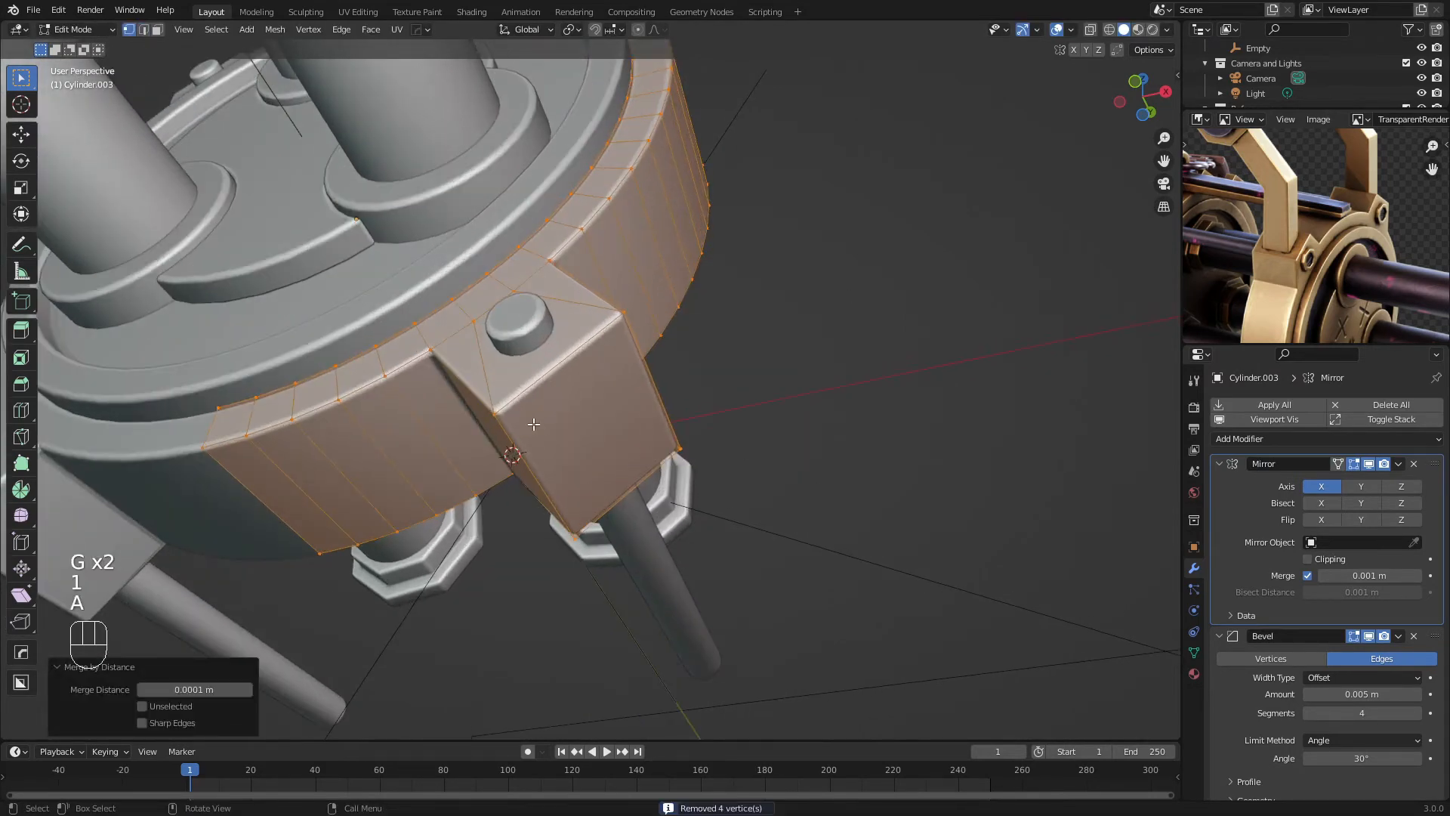
# Bevel the lower lug's outer corner edges with 0.0961 m width and 4 segments, and compare the rounding with the front reference
pyautogui.press('2')
pyautogui.click(521, 452)
pyautogui.moveTo(620, 381); pyautogui.dragTo(726, 393, button='middle')
pyautogui.hotkey('ctrl', 'b')
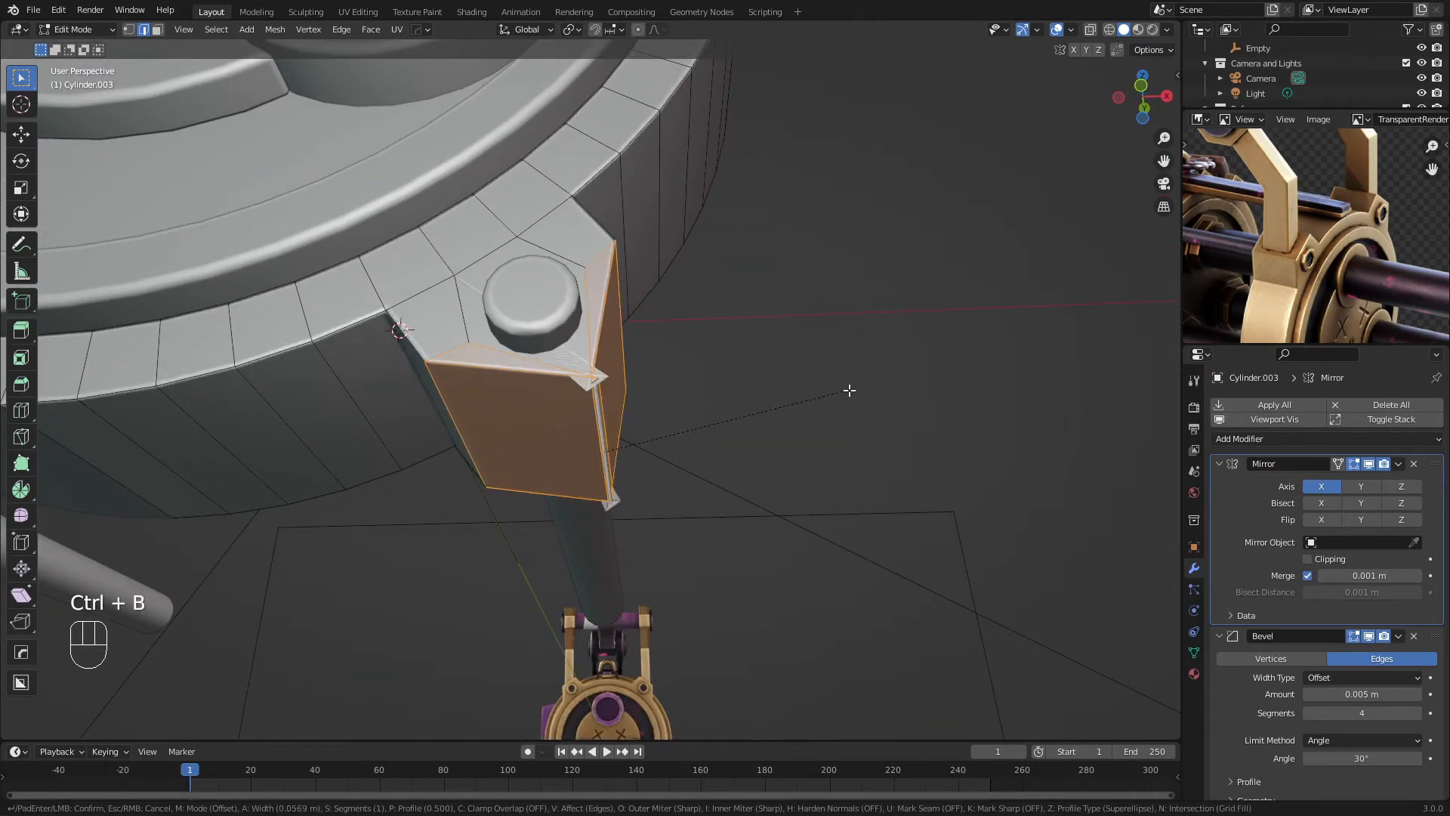
pyautogui.scroll(3, 869, 388)
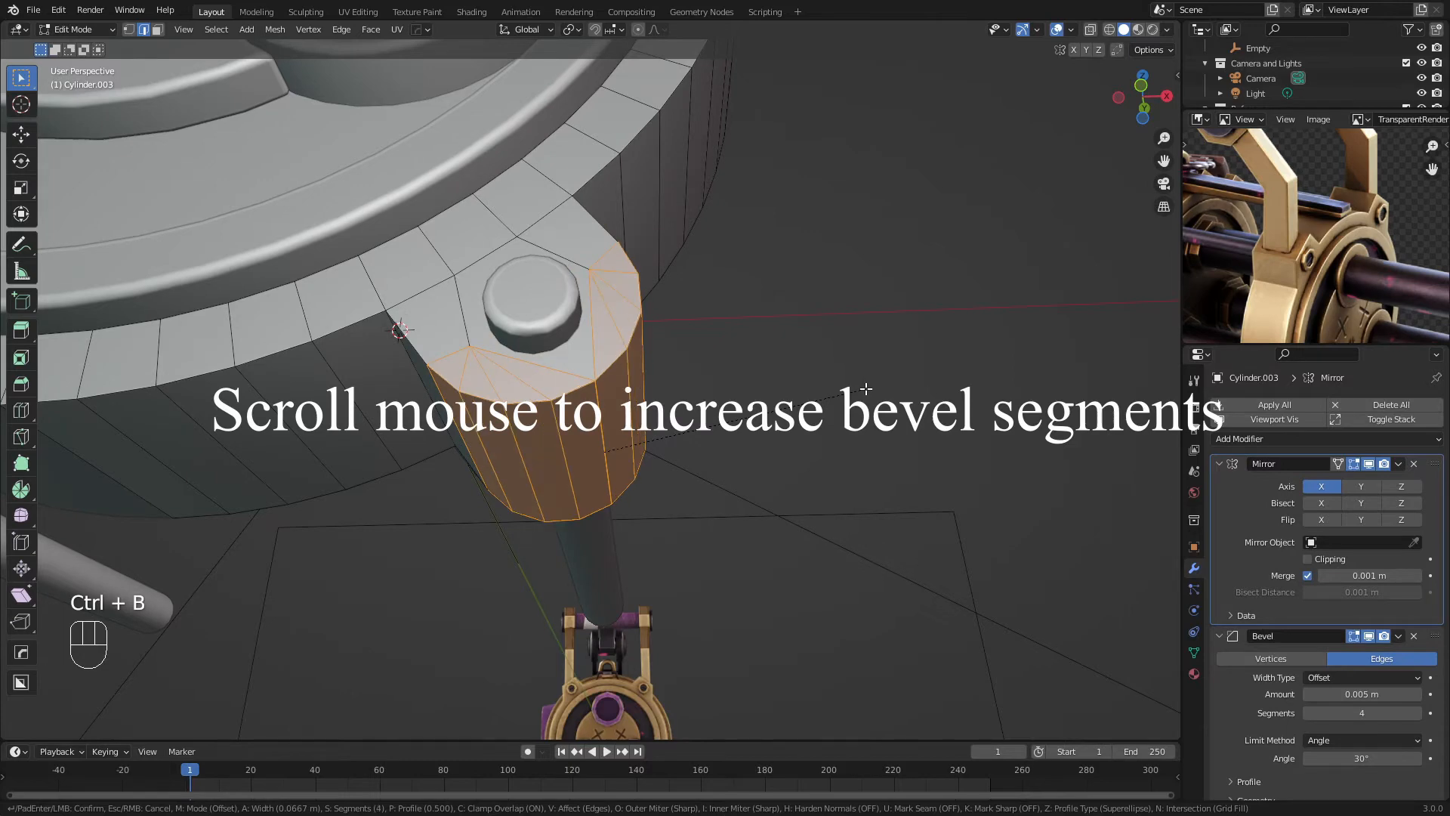
pyautogui.click(923, 386)
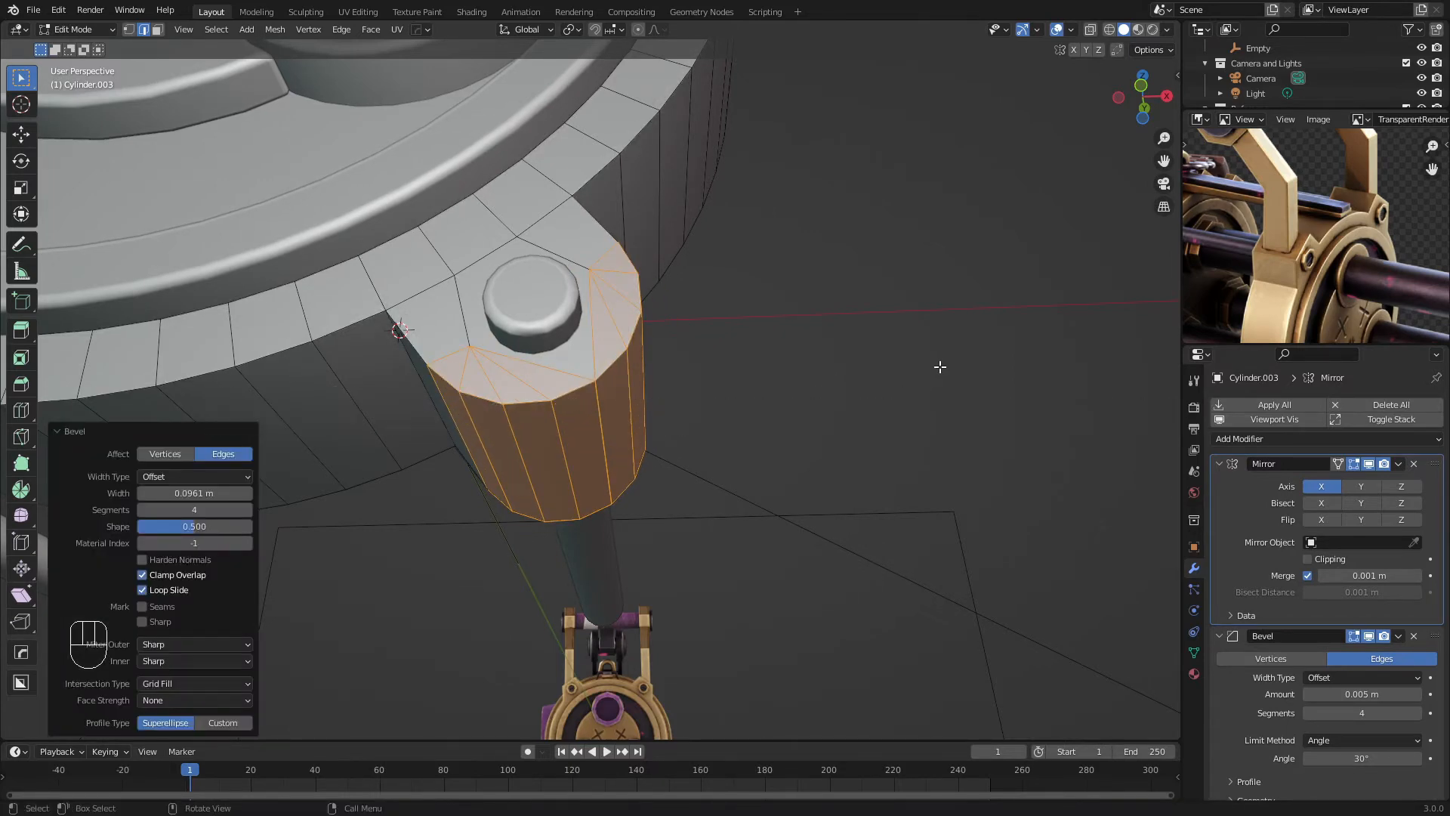
pyautogui.press('KP_1')
pyautogui.press('z')
pyautogui.scroll(-5, 921, 361)
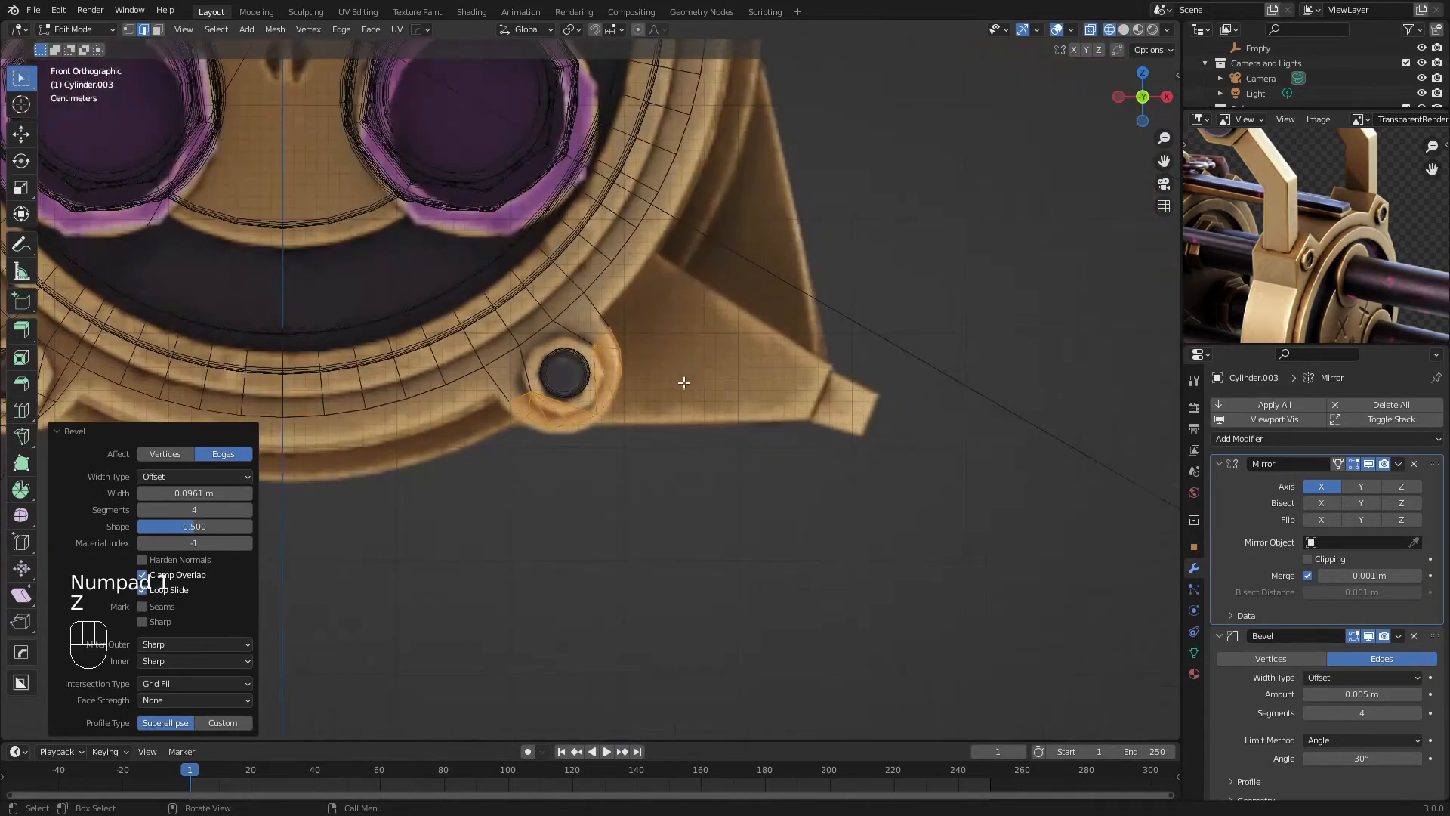
pyautogui.scroll(2, 632, 363)
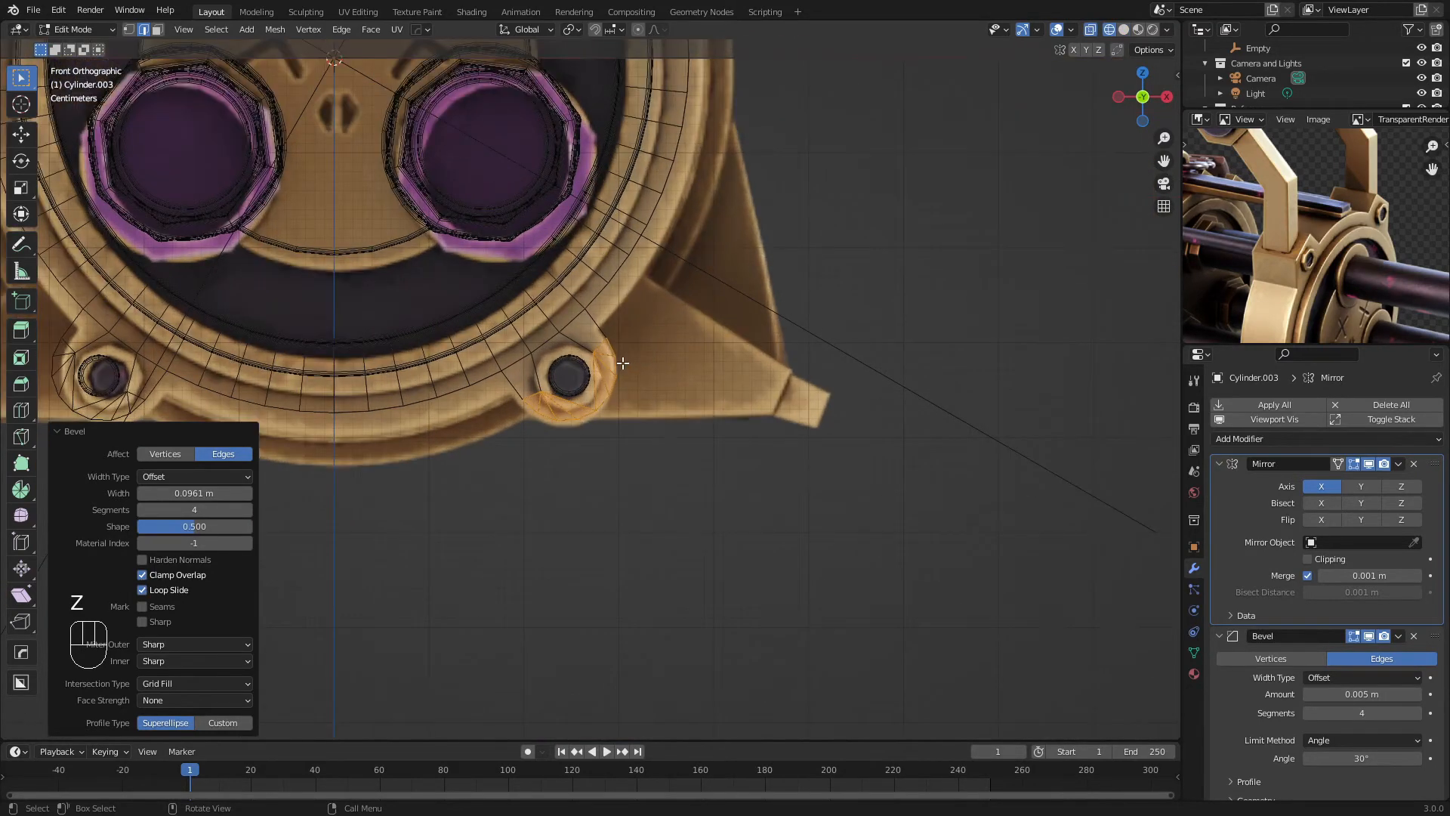
# Bevel the lower lug's corner edges again with 0.129 m width and 5 segments, and shift them -0.008 m in X and 0.012 m in Z
pyautogui.scroll(5, 617, 363)
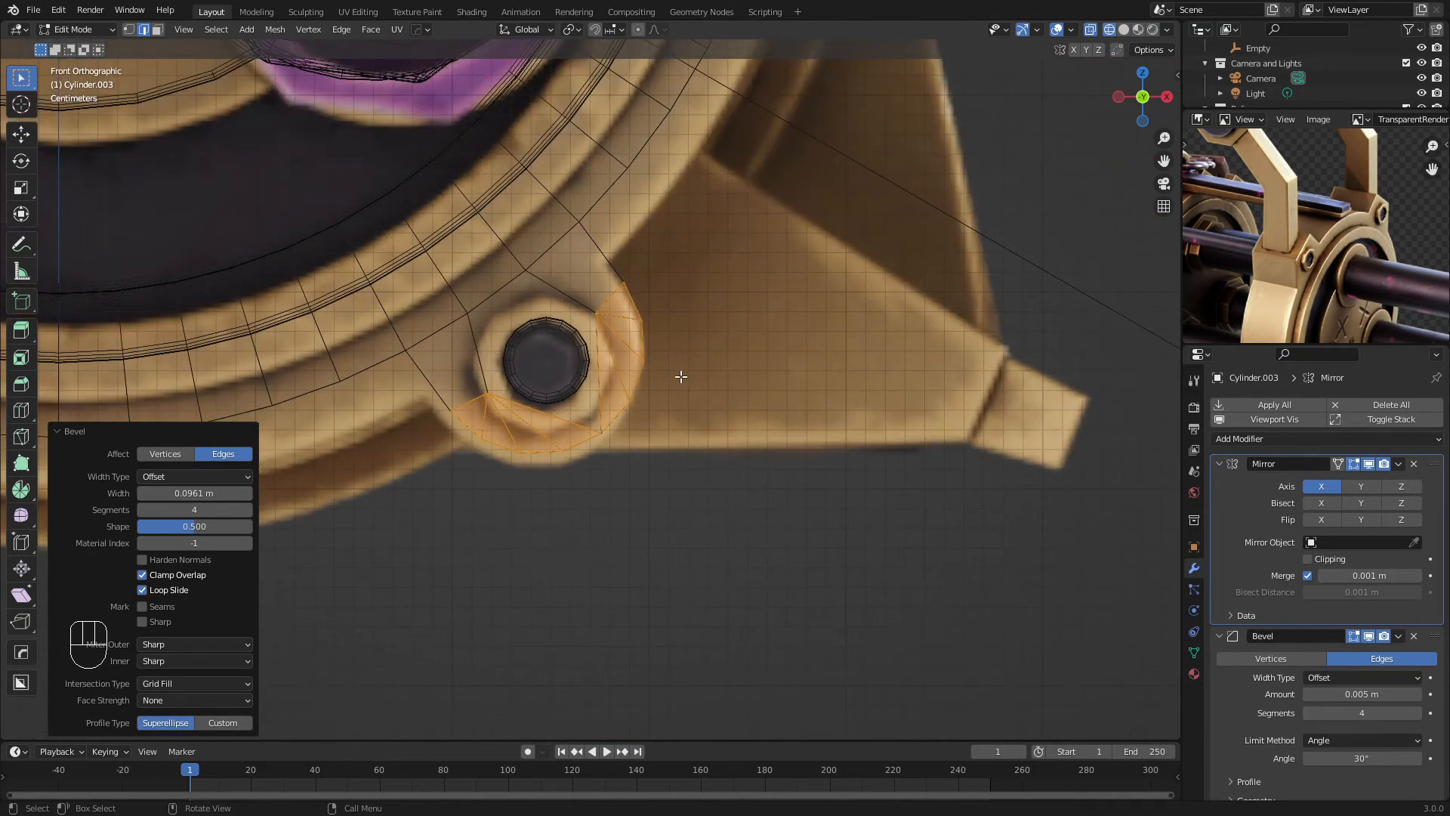
pyautogui.press('g')
pyautogui.press('Escape')
pyautogui.hotkey('ctrl', 'b')
pyautogui.click(1017, 321)
pyautogui.press('g')
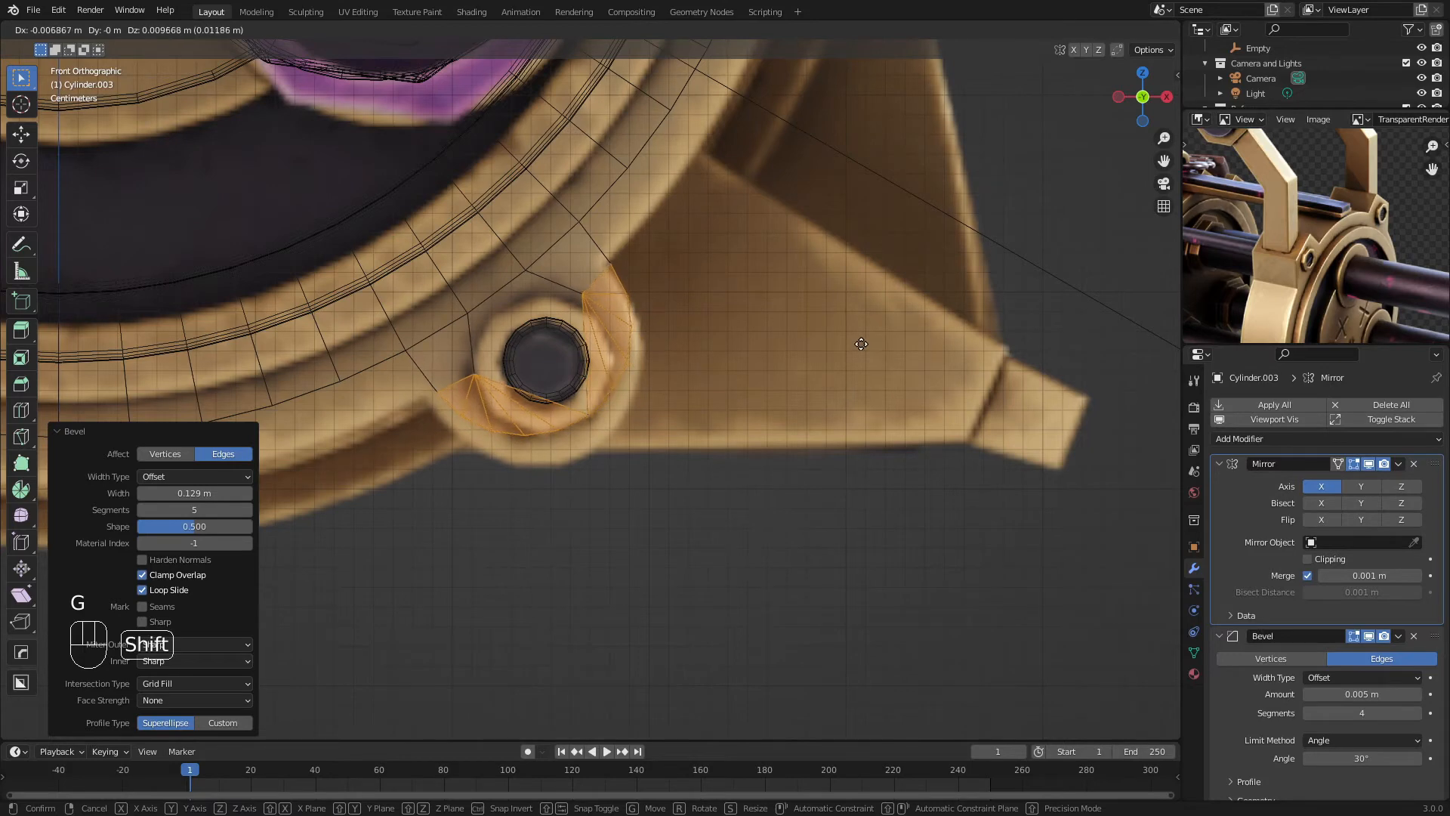
pyautogui.click(830, 306)
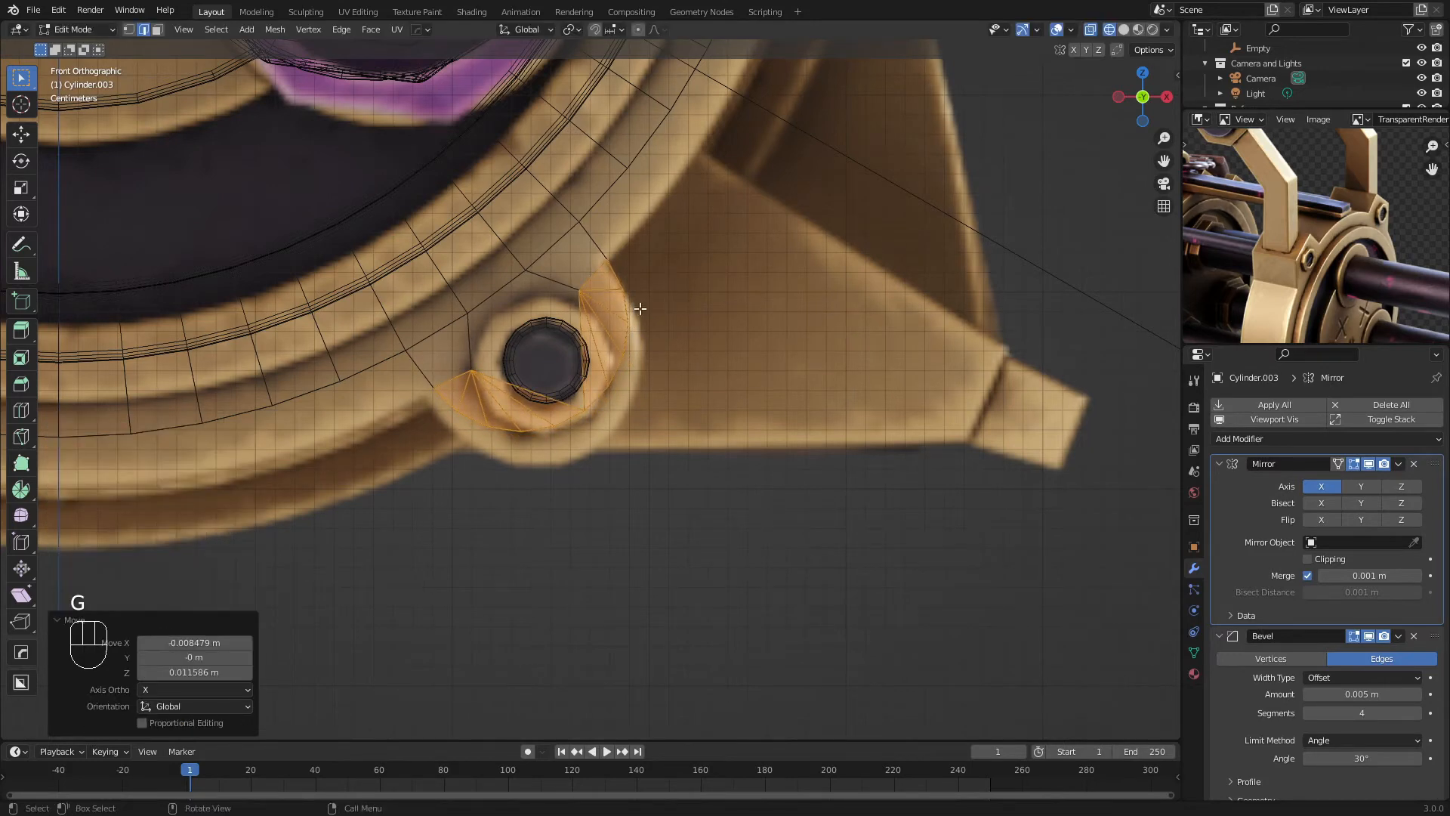
# Select all vertices of the front disc and merge them by distance
pyautogui.press('Tab')
pyautogui.click(562, 340)
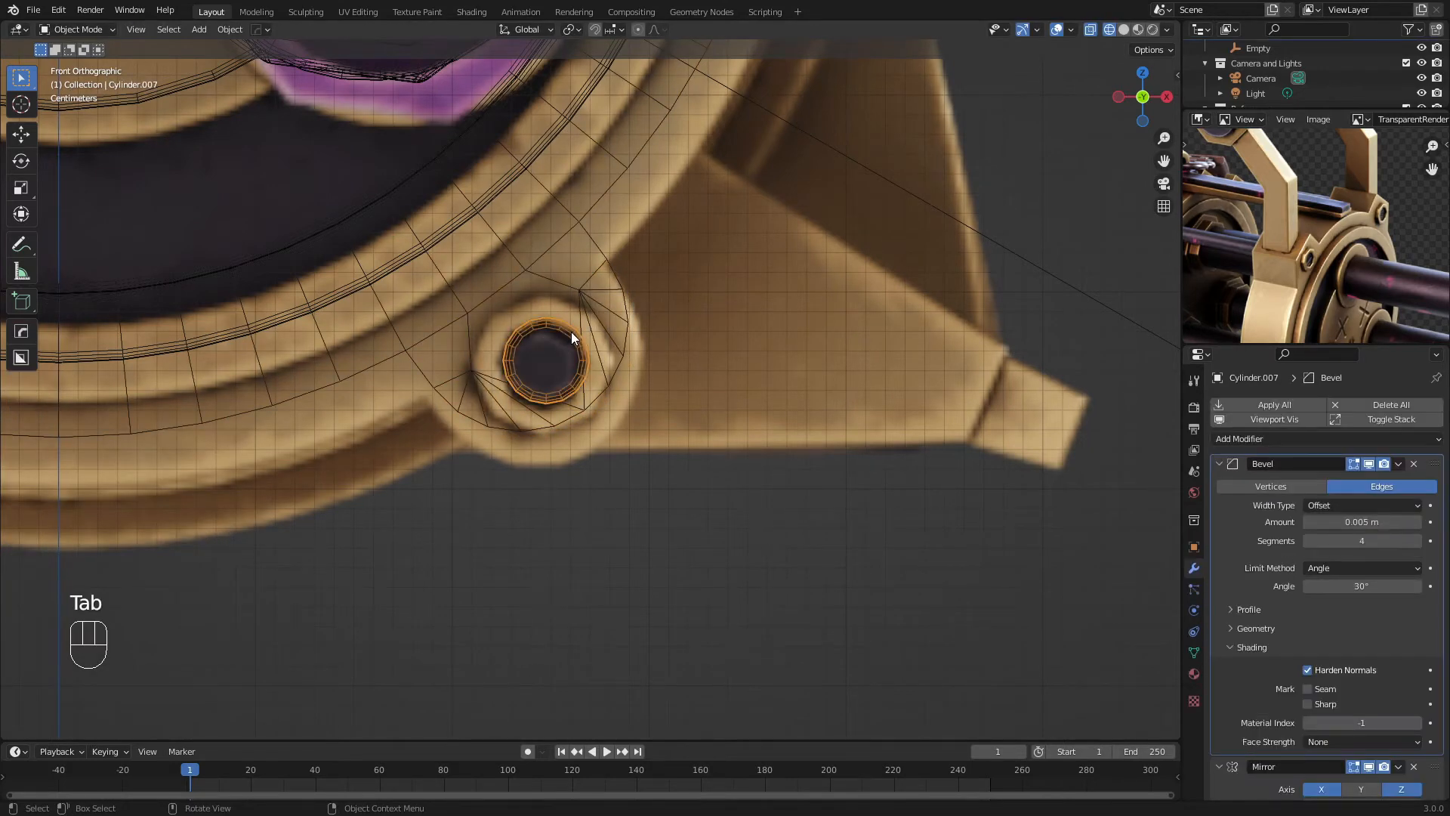
pyautogui.scroll(-2, 571, 333)
pyautogui.press('z')
pyautogui.moveTo(594, 337)
pyautogui.mouseDown(button='middle')
pyautogui.moveTo(510, 340)
pyautogui.moveTo(527, 373)
pyautogui.mouseUp(button='middle')
pyautogui.press('Tab')
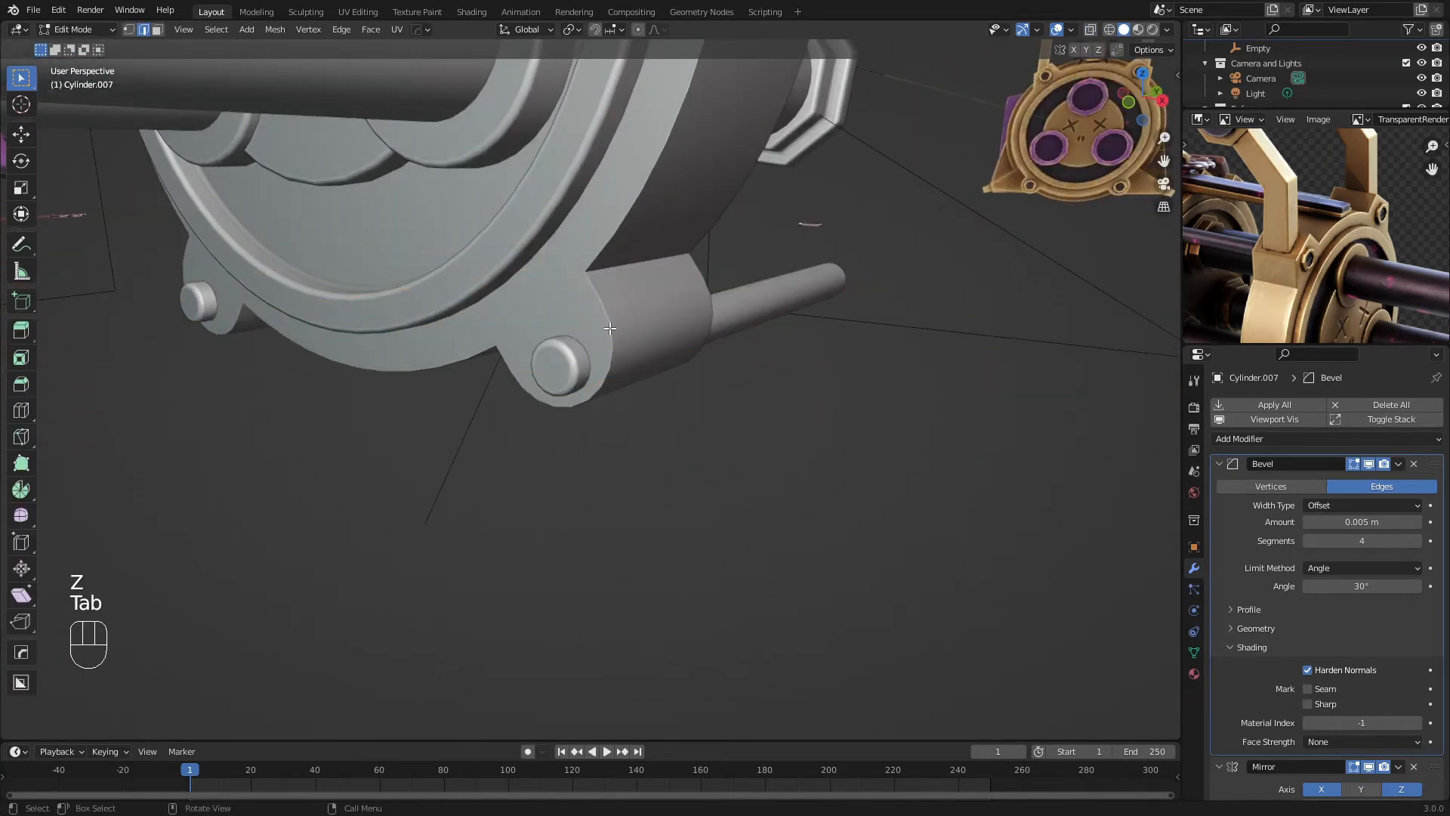
pyautogui.press('Tab')
pyautogui.click(614, 318)
pyautogui.press('Tab')
pyautogui.press('a')
pyautogui.rightClick(735, 339)
pyautogui.moveTo(736, 341)
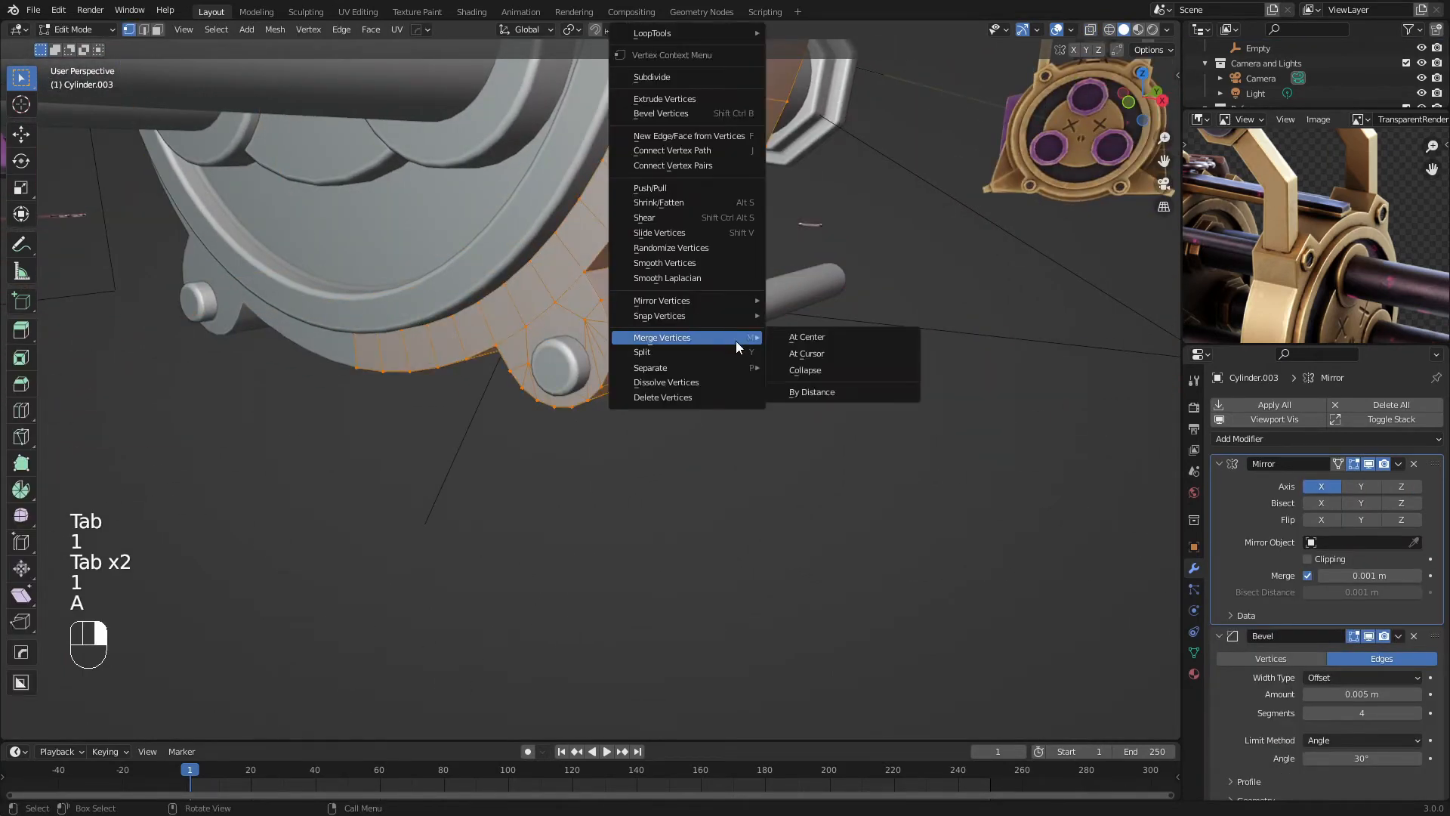
pyautogui.click(821, 391)
# Select the whole mesh of the mirrored front bolts and move it -0.0137 m along Z
pyautogui.keyDown('shift'); pyautogui.moveTo(631, 332); pyautogui.dragTo(633, 380, button='middle'); pyautogui.keyUp('shift')
pyautogui.scroll(1, 633, 380)
pyautogui.moveTo(633, 380); pyautogui.dragTo(594, 415, button='middle')
pyautogui.scroll(-2, 605, 378)
pyautogui.press('Tab')
pyautogui.click(572, 405)
pyautogui.scroll(-3, 571, 402)
pyautogui.scroll(1, 577, 413)
pyautogui.press('Tab')
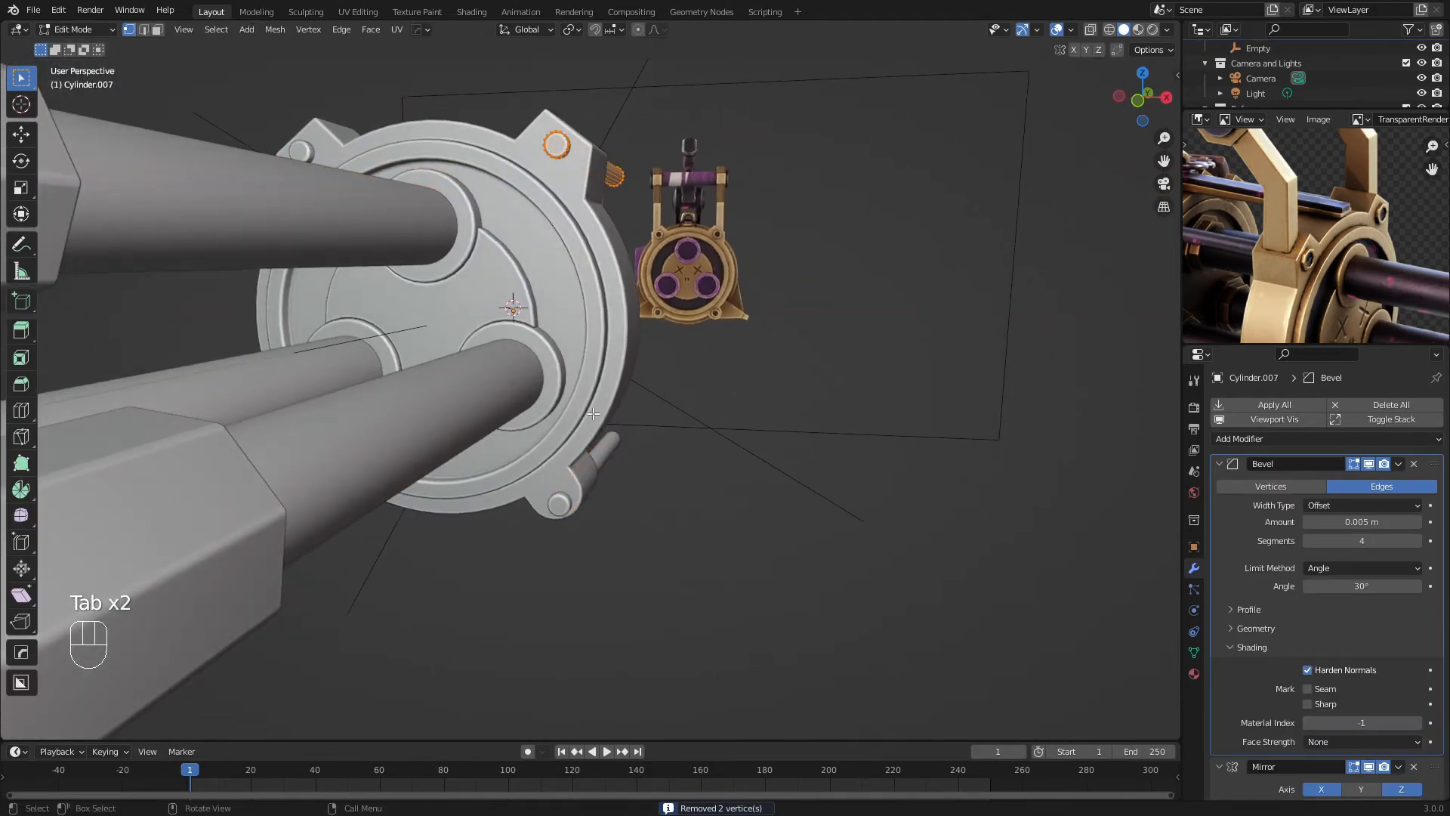
pyautogui.press('a')
pyautogui.scroll(1, 639, 370)
pyautogui.press('g')
pyautogui.press('z')
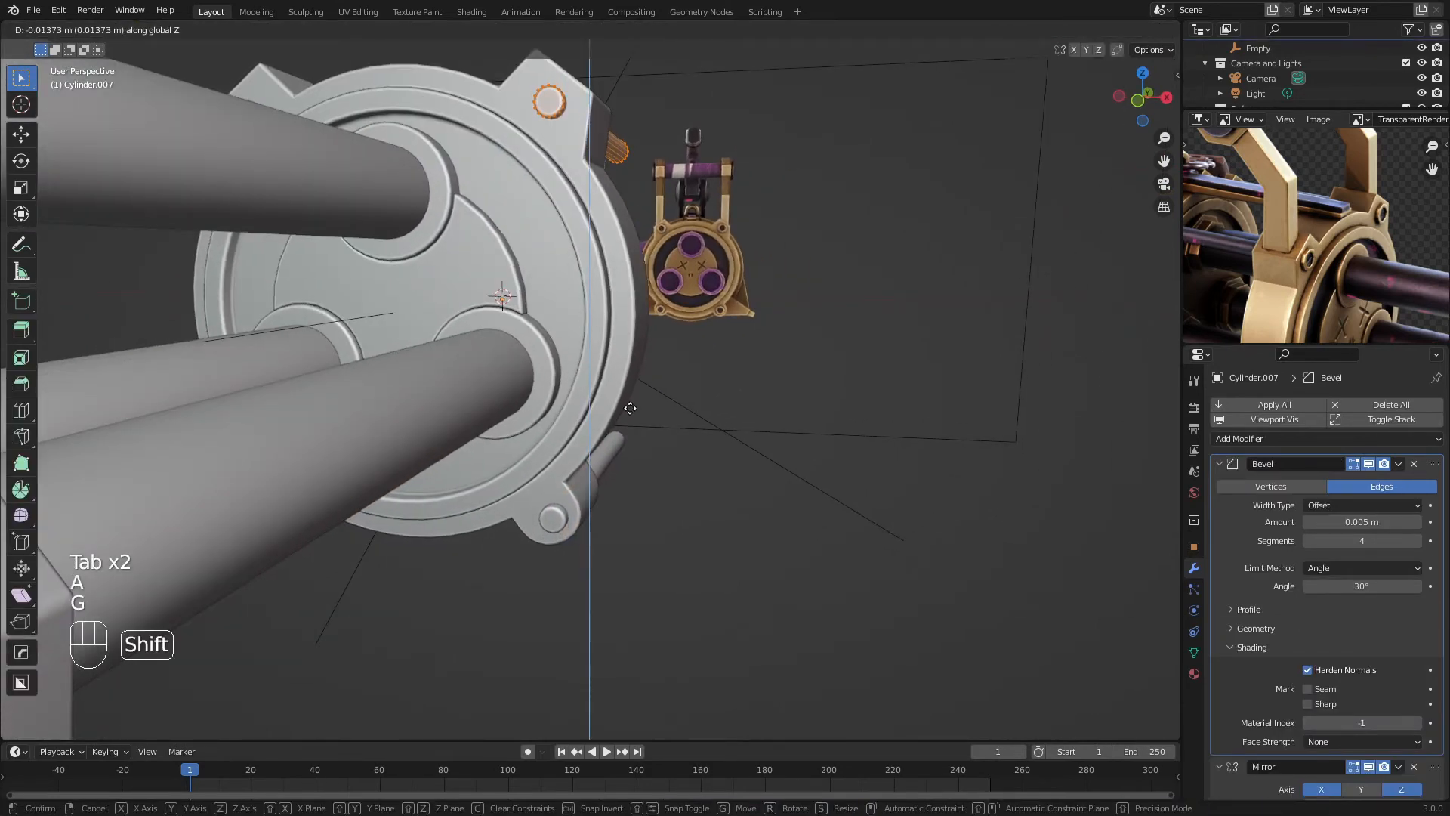
pyautogui.click(630, 408)
# Nudge the upper bolt slightly inward along X in the front view so the mirrored bolts sit centred in the lugs
pyautogui.moveTo(630, 408); pyautogui.dragTo(641, 363, button='middle')
pyautogui.press('KP_1')
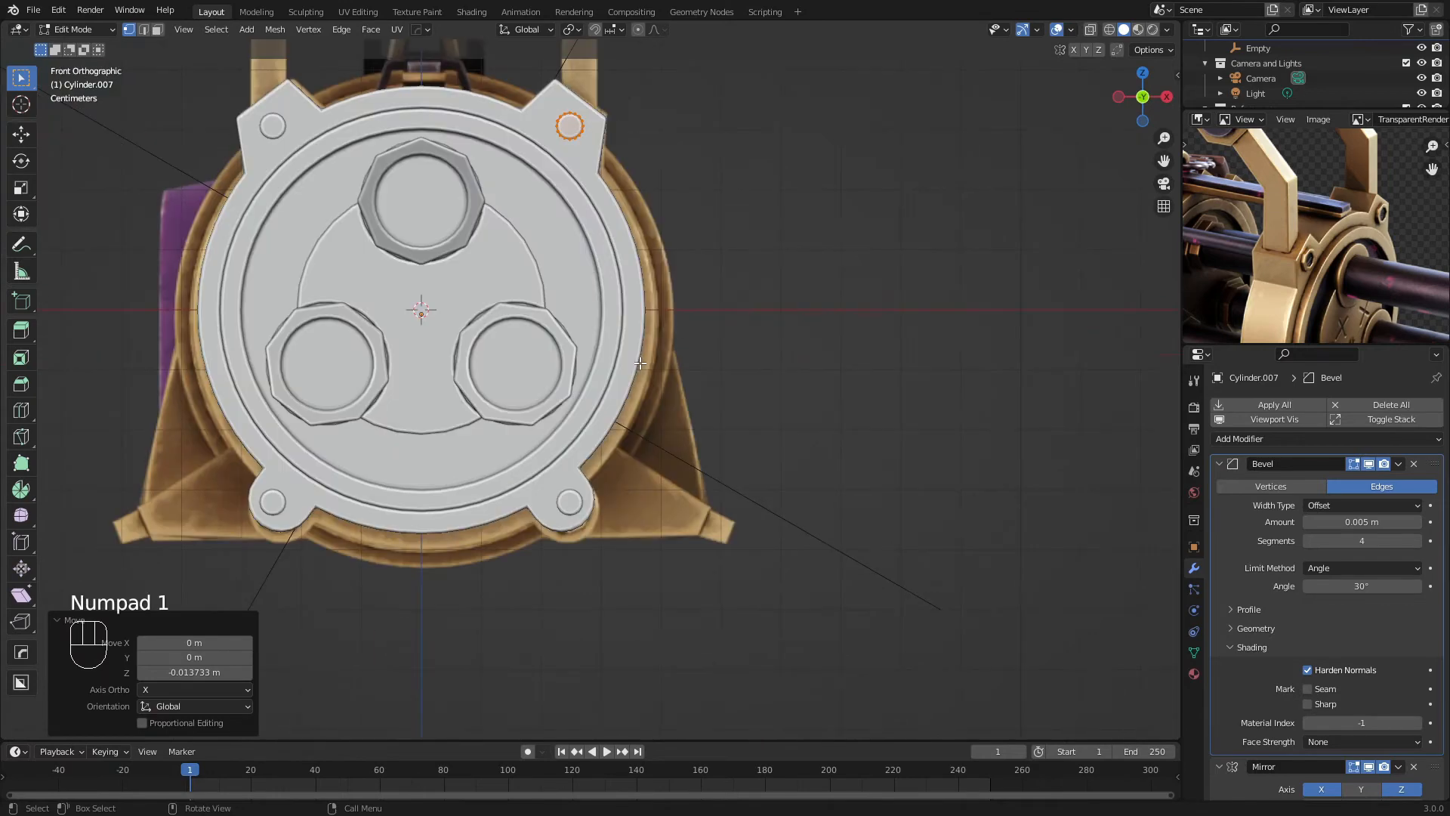
pyautogui.press('g')
pyautogui.press('g')
pyautogui.press('g')
pyautogui.press('g')
pyautogui.press('g')
pyautogui.press('Tab')
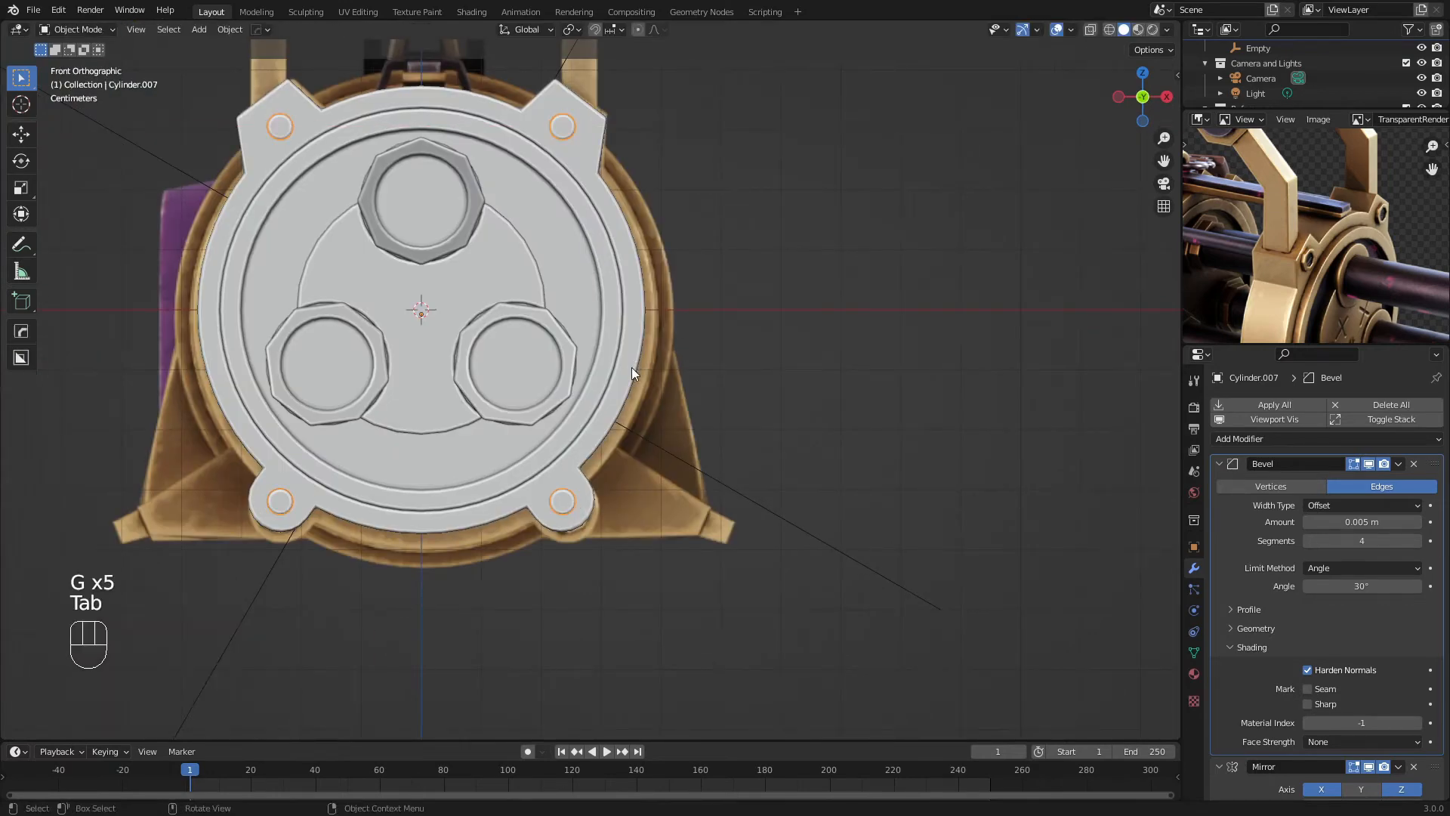
# Move the bolt mesh a further -0.004 m along Z to fit the lugs
pyautogui.press('a')
pyautogui.press('a')
pyautogui.moveTo(631, 367); pyautogui.dragTo(463, 337, button='middle')
pyautogui.keyDown('shift'); pyautogui.moveTo(623, 256); pyautogui.dragTo(544, 350, button='middle'); pyautogui.keyUp('shift')
pyautogui.scroll(3, 544, 350)
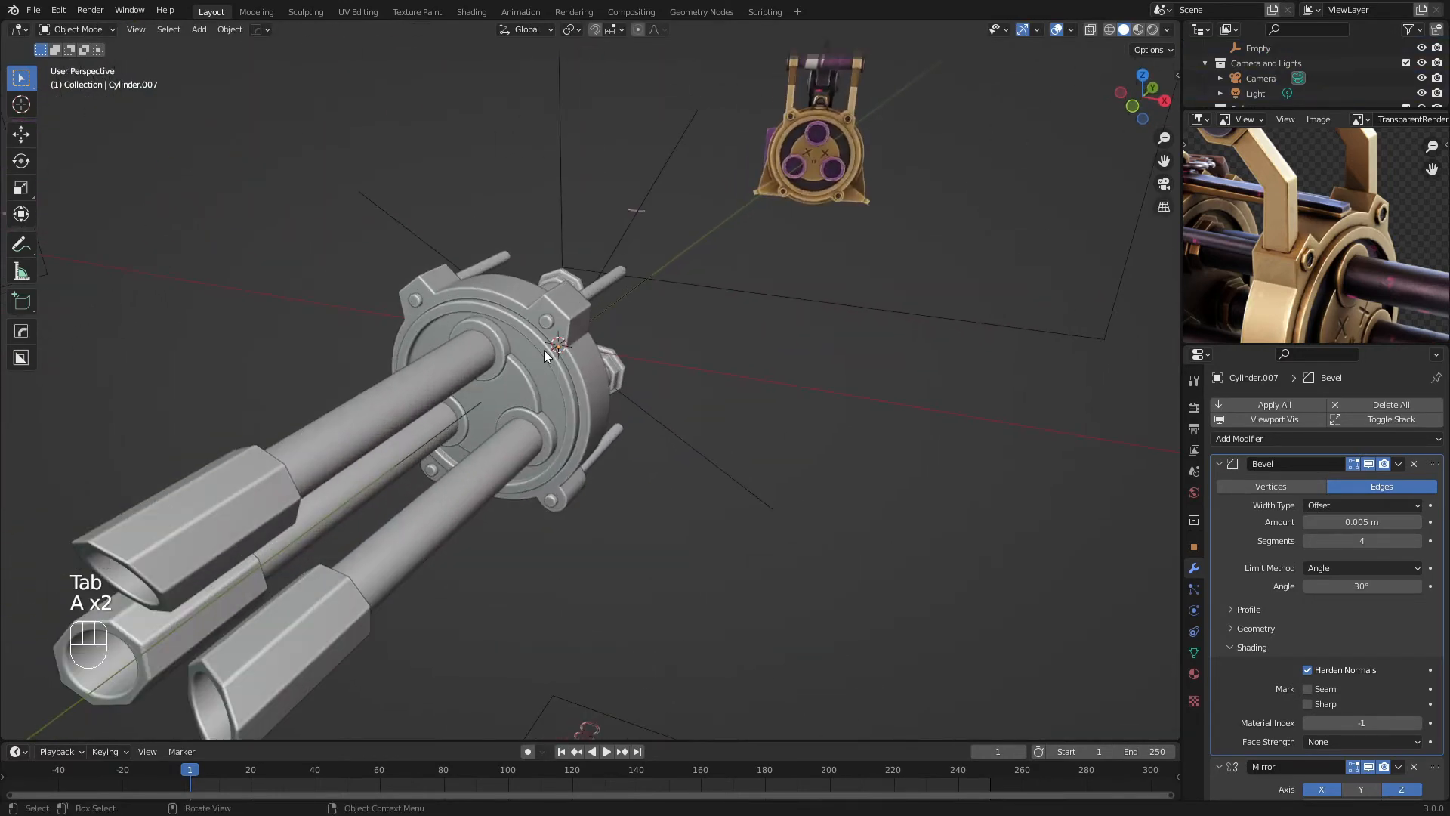
pyautogui.scroll(3, 549, 325)
pyautogui.press('Tab')
pyautogui.press('g')
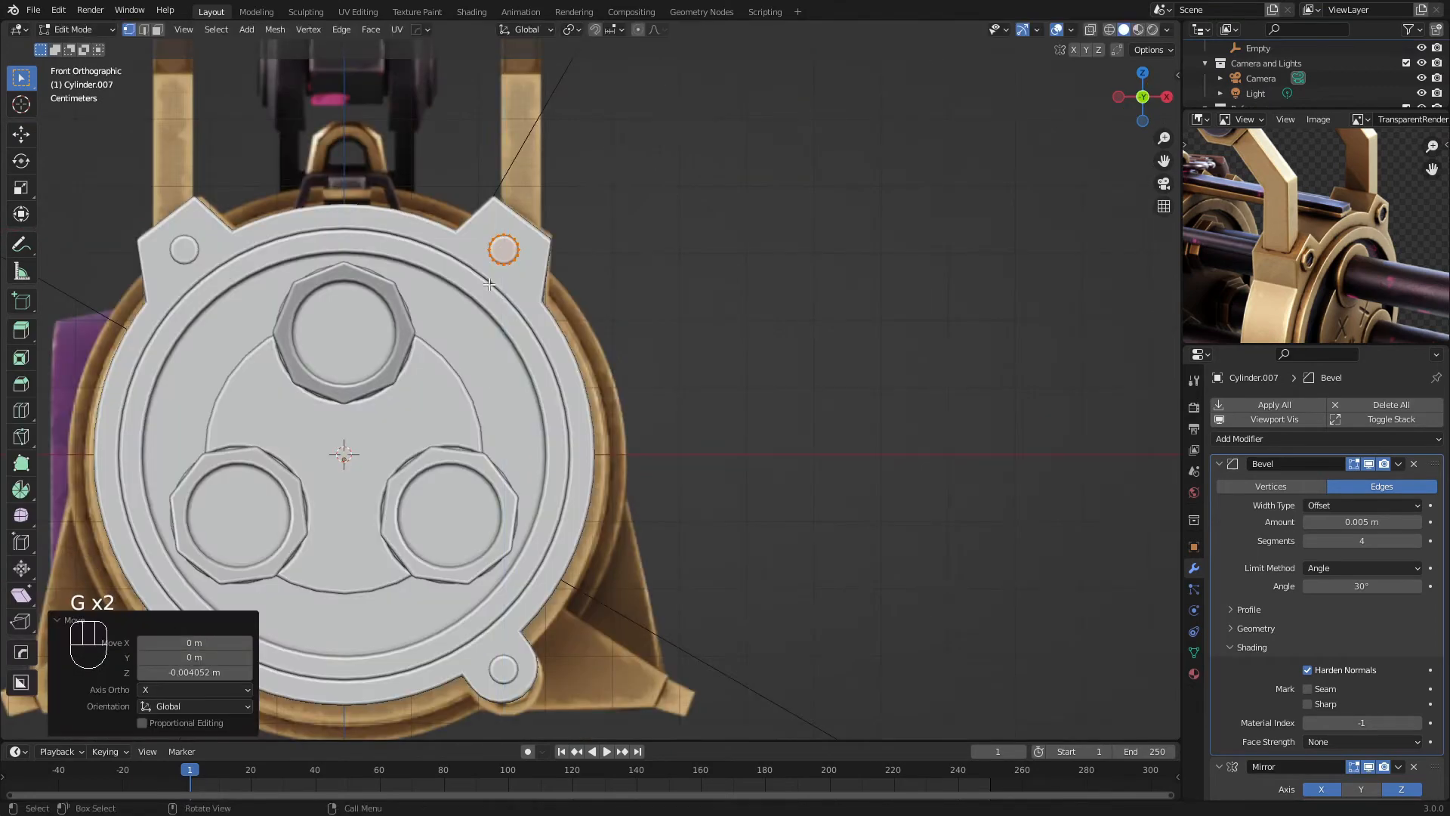
pyautogui.press('Tab')
# Inspect the front disc, lugs and barrels from several angles and compare them with the perspective reference
pyautogui.press('a')
pyautogui.press('a')
pyautogui.scroll(-5, 493, 315)
pyautogui.moveTo(515, 270); pyautogui.dragTo(607, 310, button='middle')
pyautogui.press('a')
pyautogui.press('a')
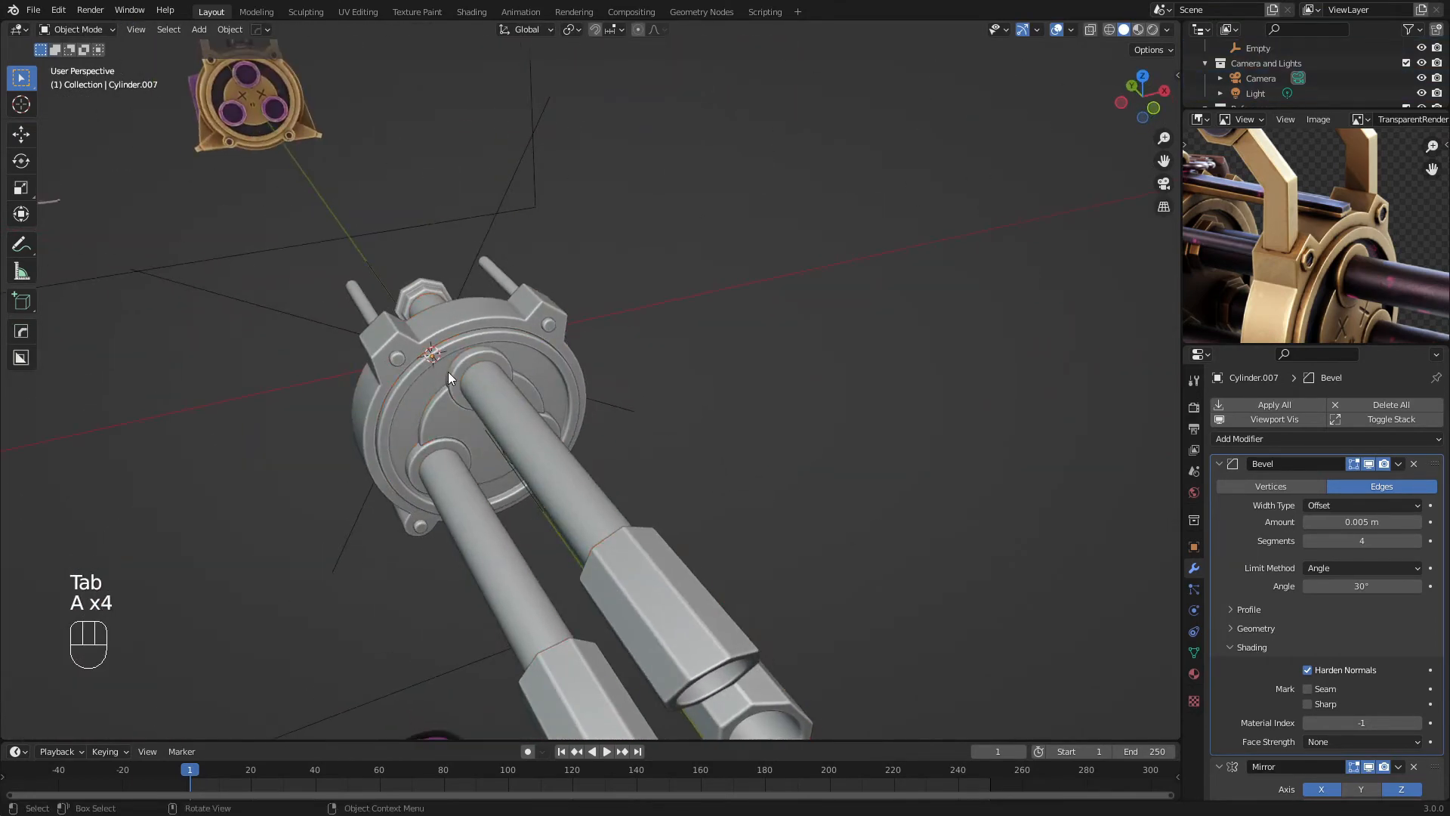
pyautogui.keyDown('shift'); pyautogui.moveTo(447, 371); pyautogui.dragTo(535, 305, button='middle'); pyautogui.keyUp('shift')
pyautogui.scroll(2, 535, 305)
pyautogui.moveTo(574, 321); pyautogui.dragTo(618, 266, button='middle')
pyautogui.scroll(-3, 618, 265)
pyautogui.press('a')
pyautogui.press('a')
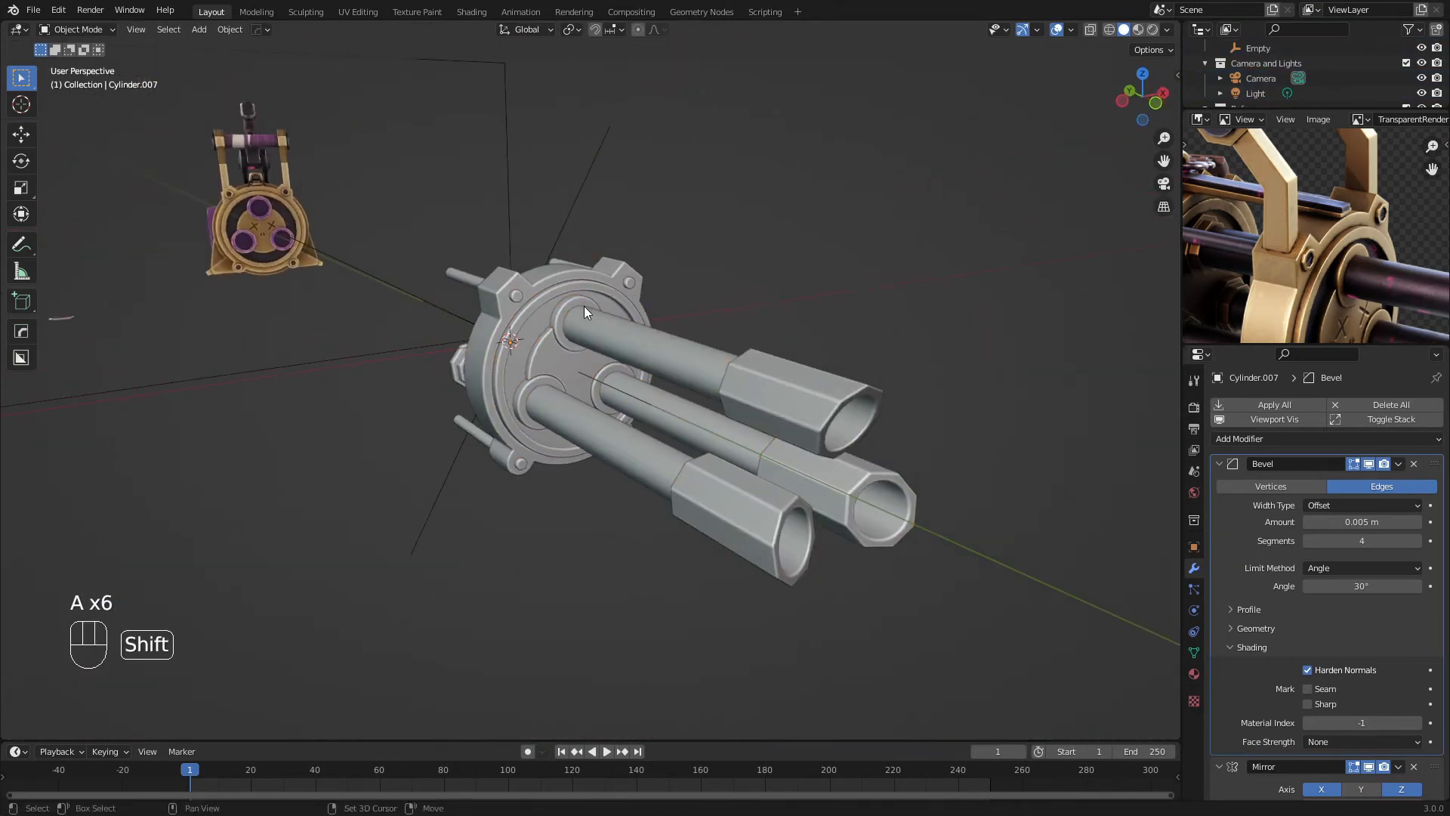
pyautogui.scroll(-3, 1354, 272)
pyautogui.scroll(3, 1354, 277)
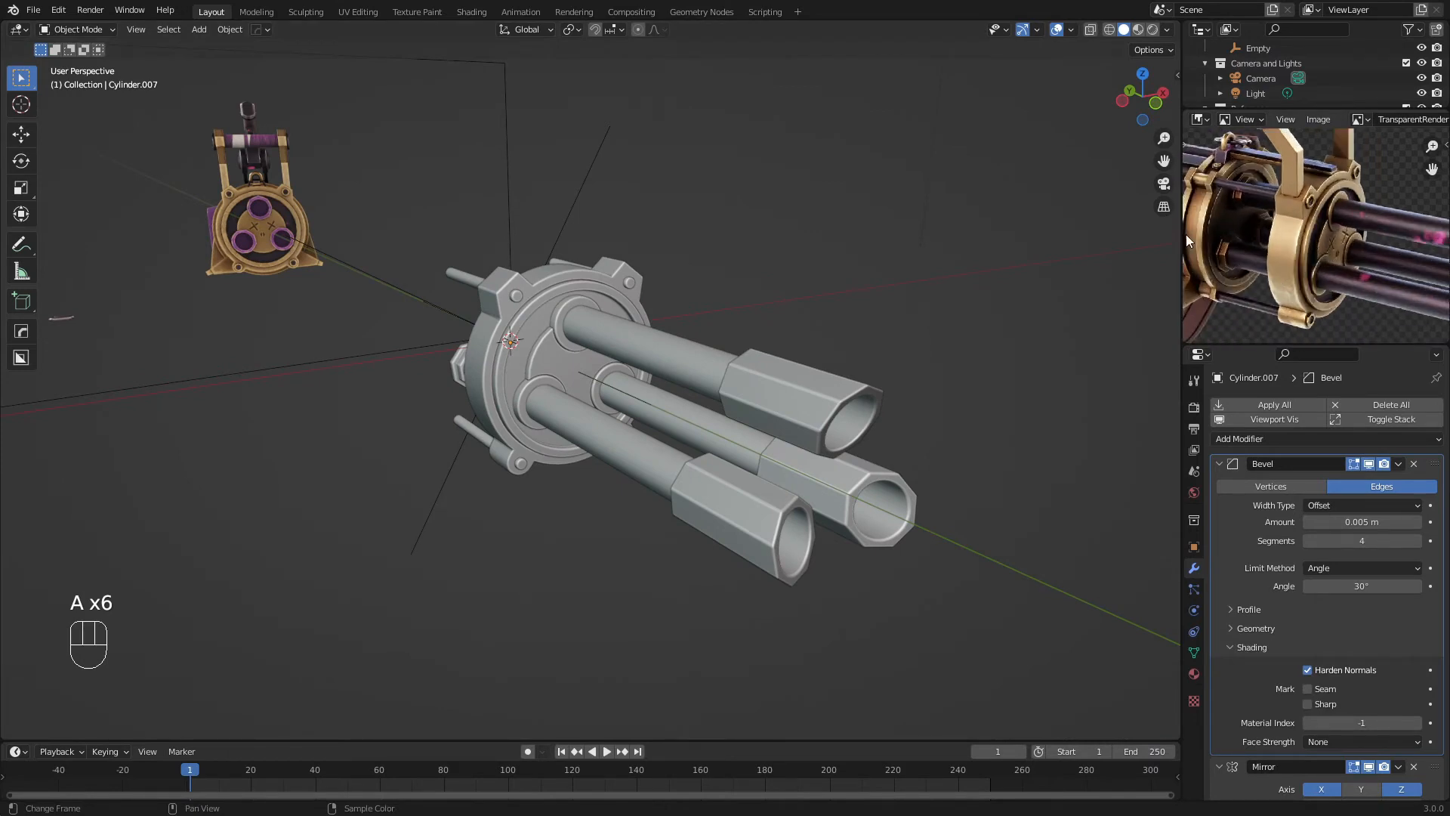
pyautogui.moveTo(725, 317); pyautogui.dragTo(654, 330, button='middle')
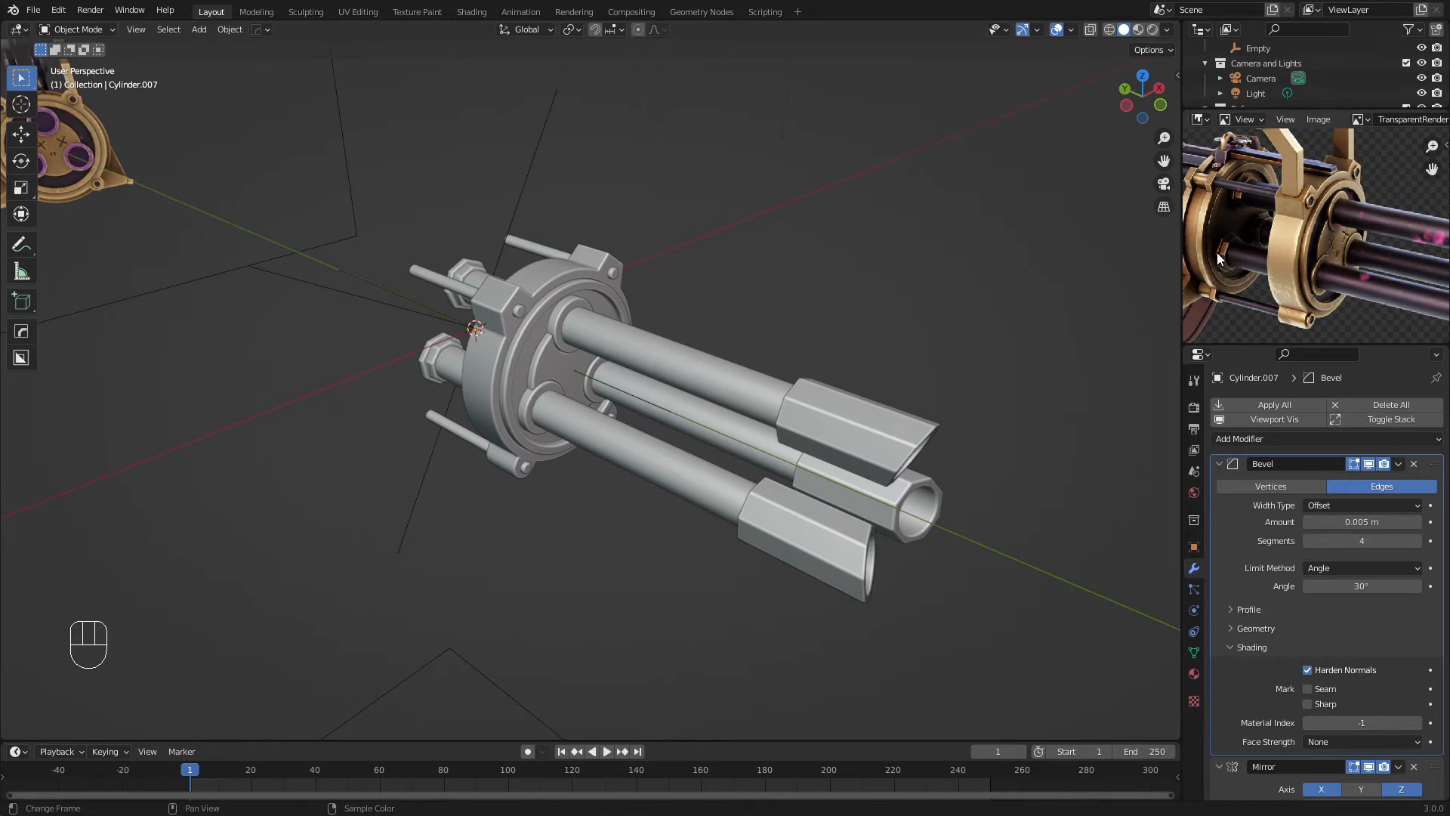
pyautogui.press('a')
pyautogui.press('a')
# Duplicate the lugged outer ring 0.5395 m along Y toward the rear ends of the barrels
pyautogui.keyDown('shift'); pyautogui.moveTo(550, 336); pyautogui.dragTo(678, 350, button='middle'); pyautogui.keyUp('shift')
pyautogui.moveTo(678, 350)
pyautogui.keyDown('shift'); pyautogui.mouseDown(button='middle')
pyautogui.moveTo(669, 372)
pyautogui.moveTo(693, 349)
pyautogui.mouseUp(button='middle'); pyautogui.keyUp('shift')
pyautogui.click(660, 373)
pyautogui.scroll(2, 691, 325)
pyautogui.keyDown('shift'); pyautogui.moveTo(689, 311); pyautogui.dragTo(660, 325, button='middle'); pyautogui.keyUp('shift')
pyautogui.hotkey('shift', 'd')
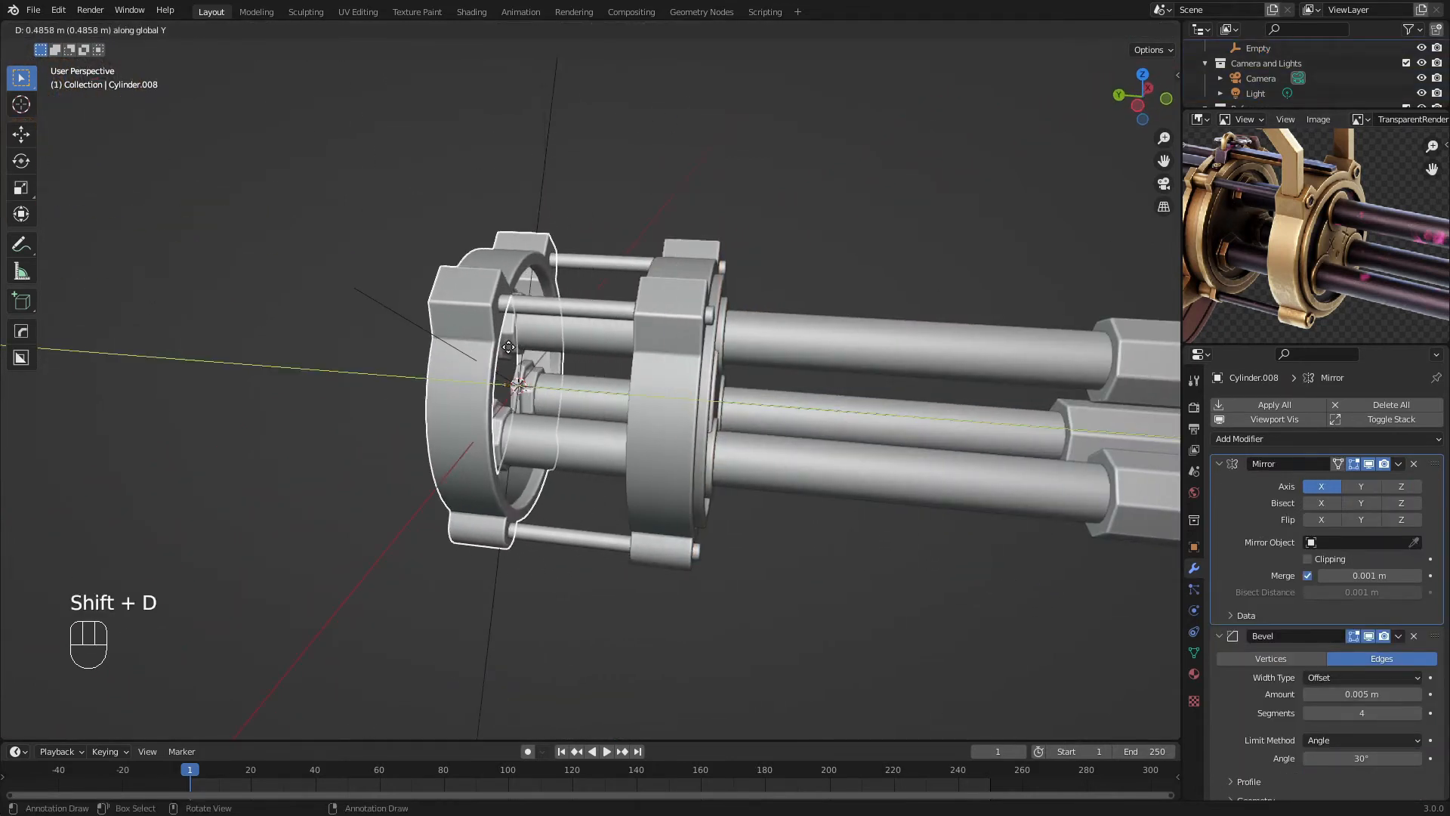
pyautogui.click(492, 349)
# Align the duplicated ring with the side reference by shifting it 0.0126 m and another 0.0032 m along Y
pyautogui.press('KP_3')
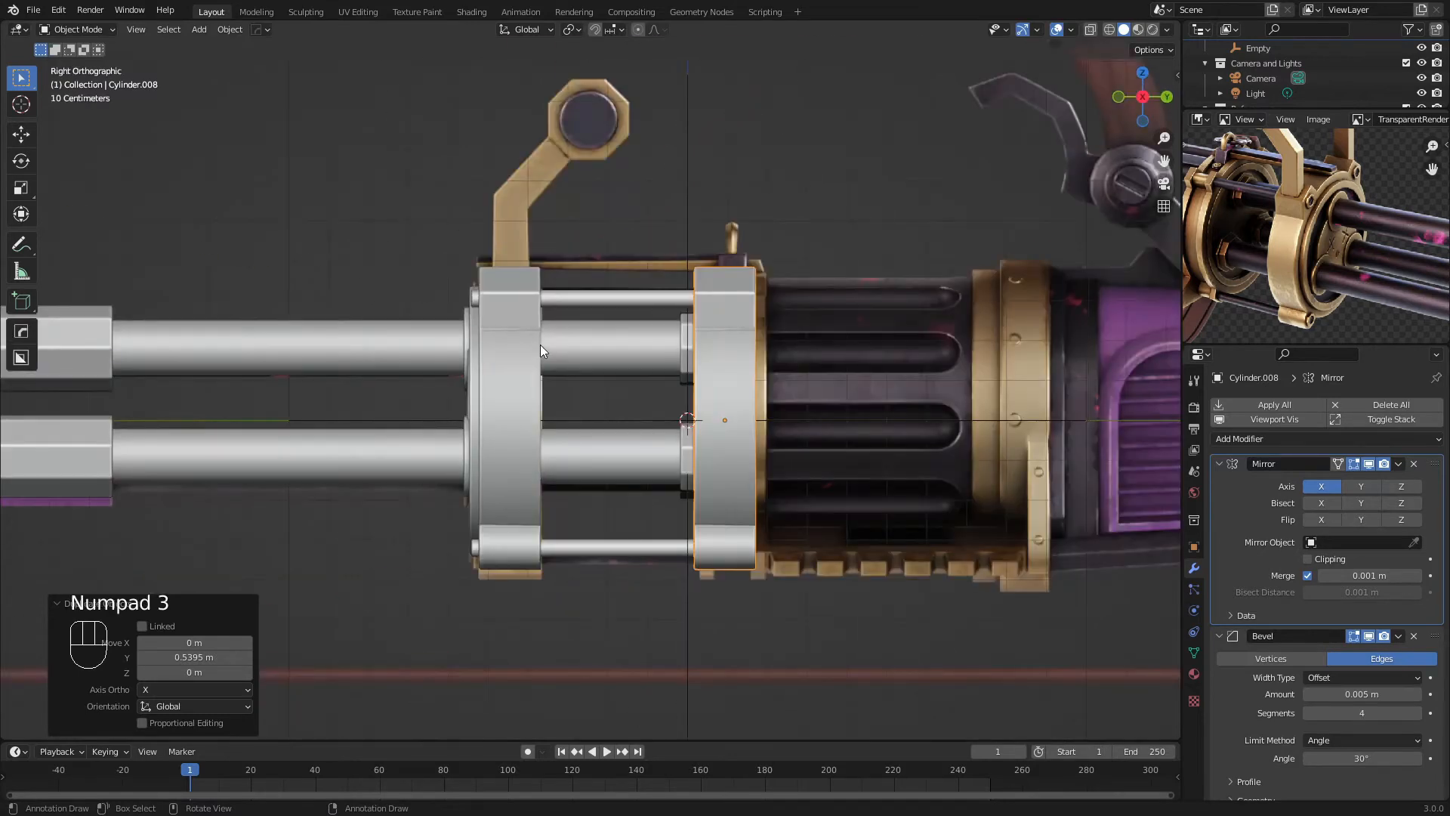
pyautogui.keyDown('shift'); pyautogui.moveTo(805, 316); pyautogui.dragTo(775, 277, button='middle'); pyautogui.keyUp('shift')
pyautogui.scroll(1, 759, 275)
pyautogui.press('g')
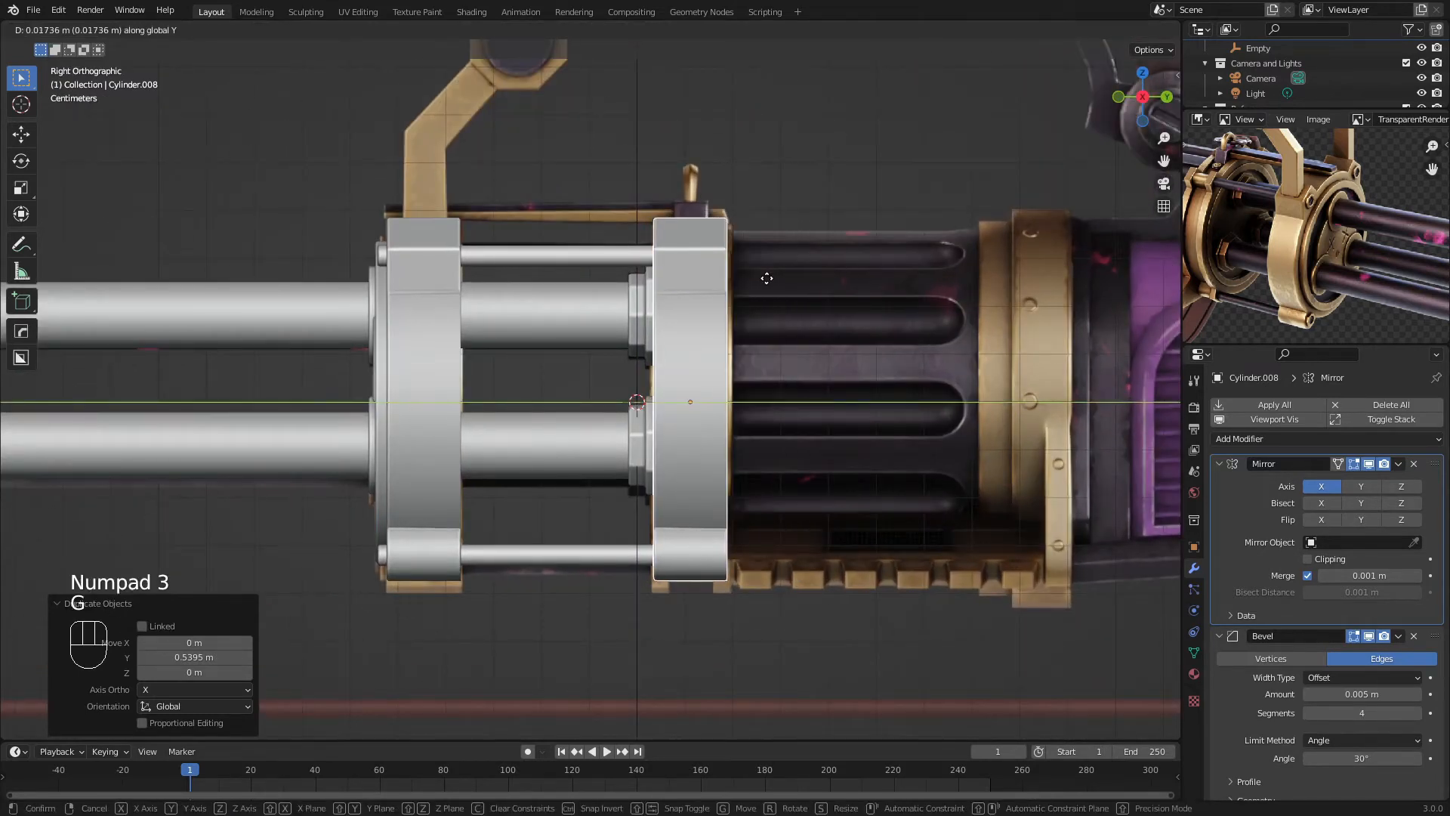
pyautogui.click(764, 278)
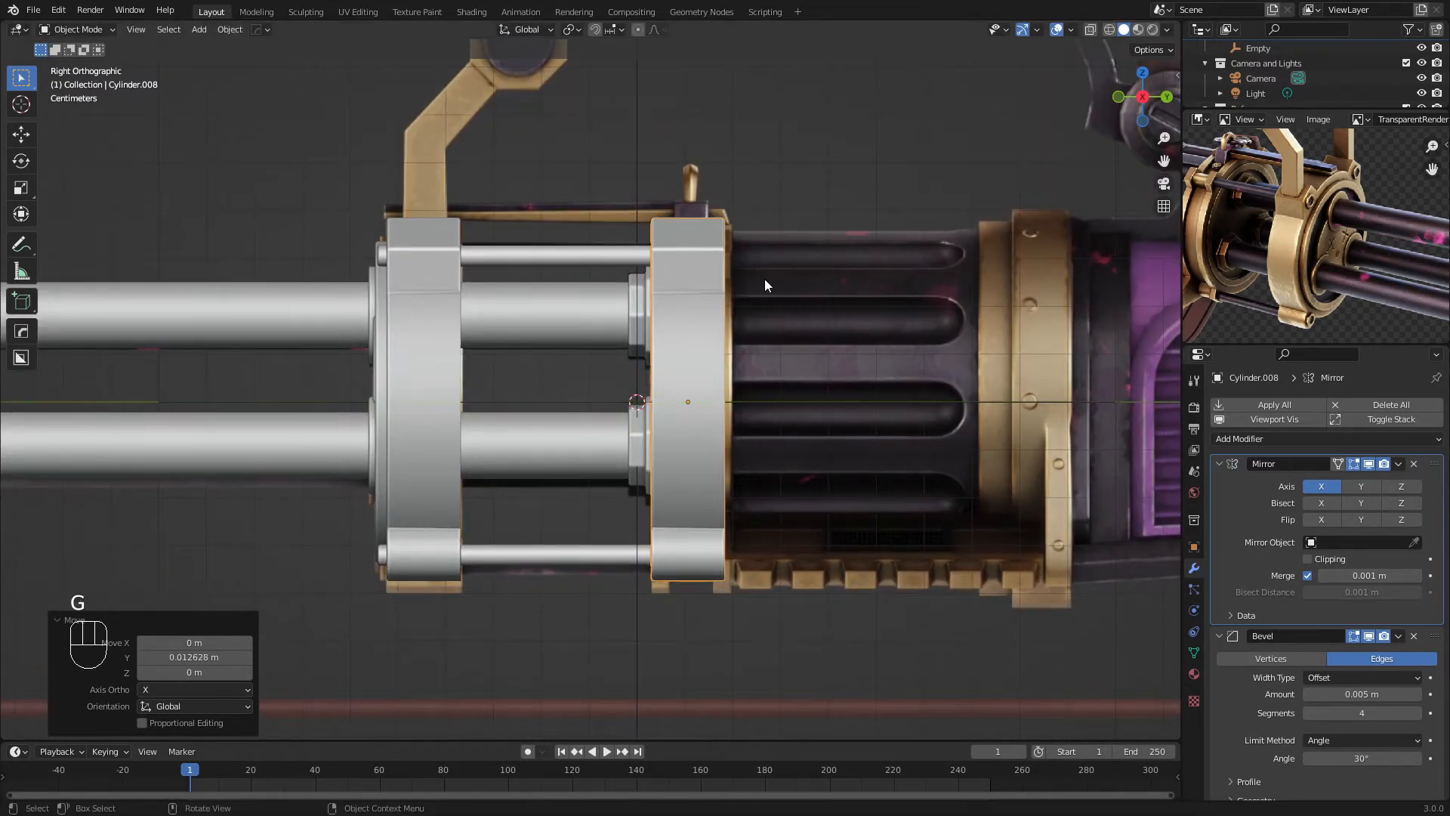
pyautogui.press('g')
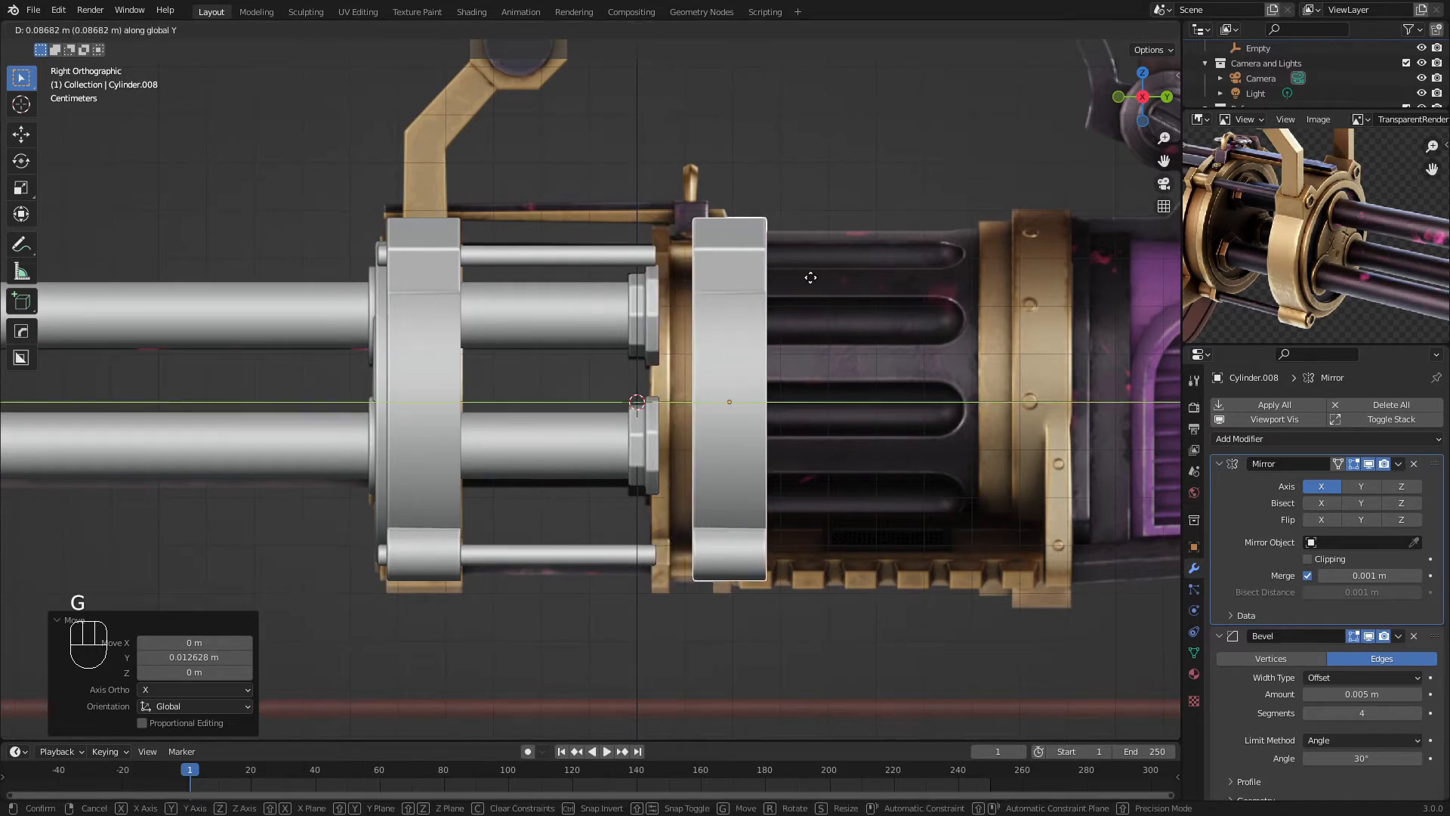
pyautogui.click(771, 298)
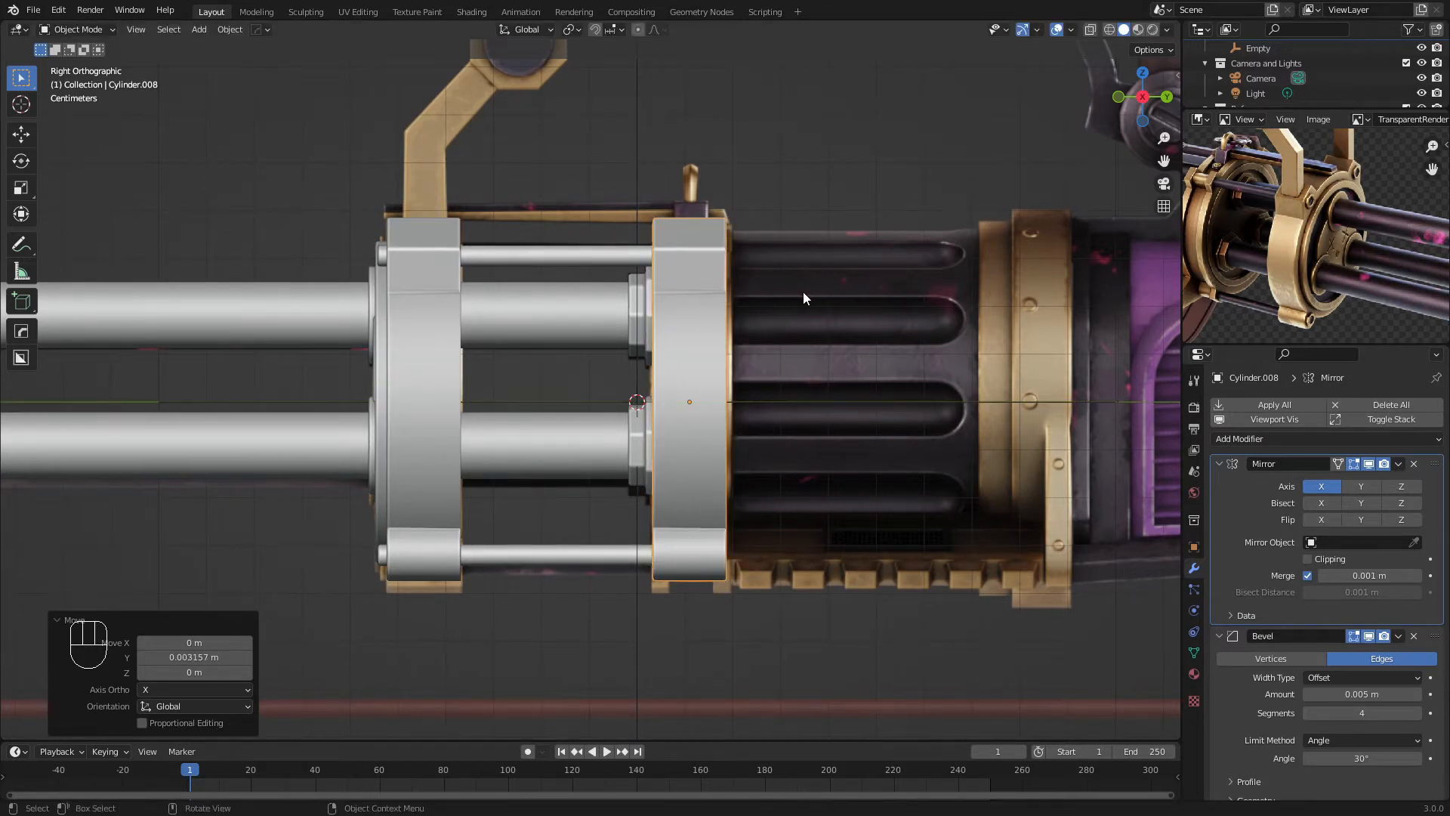
# Thin the rear ring by moving its back-side vertices -0.11681 m along Y
pyautogui.press('Tab')
pyautogui.press('z')
pyautogui.press('a')
pyautogui.press('a')
pyautogui.press('b')
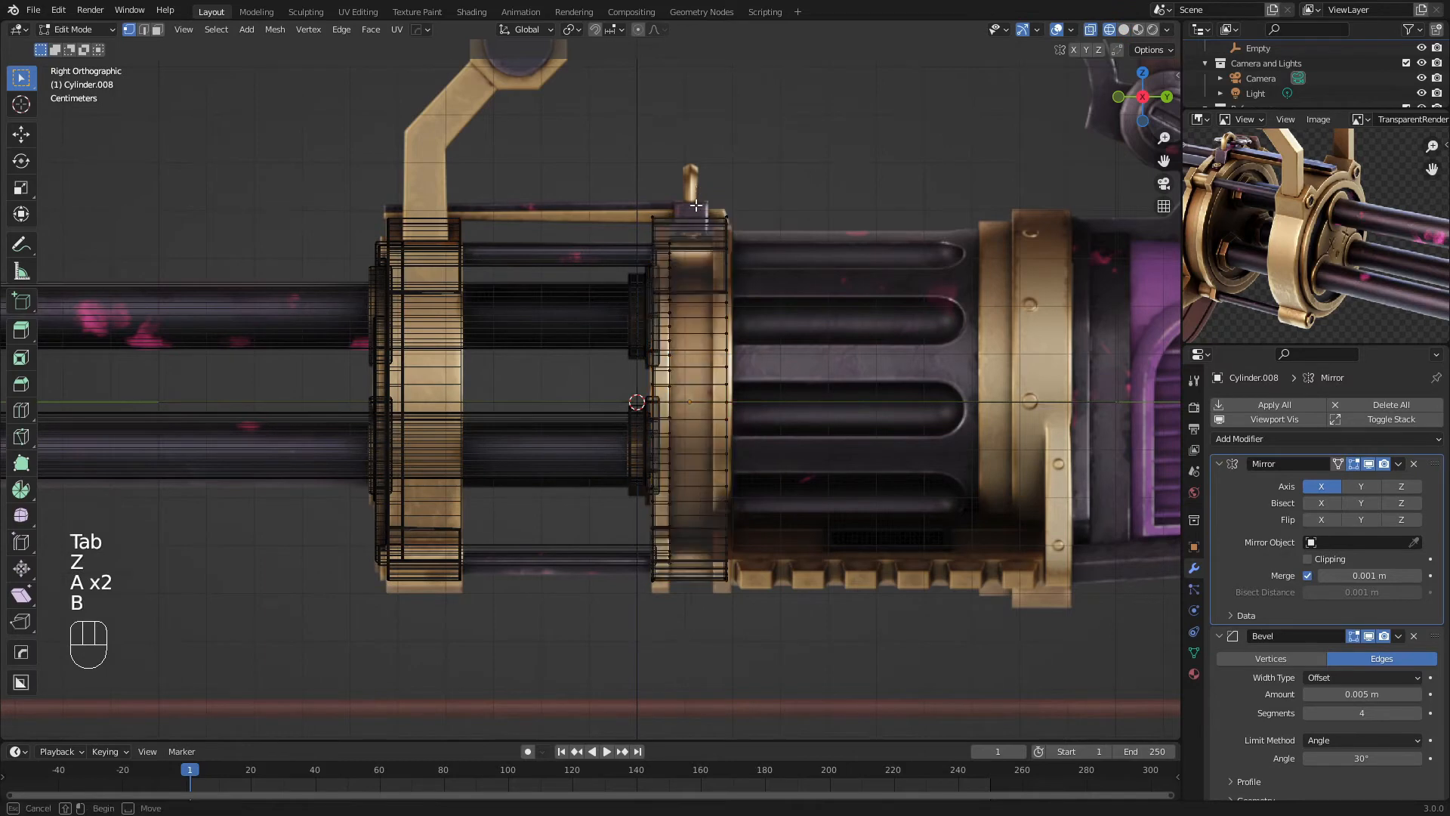
pyautogui.moveTo(695, 205); pyautogui.dragTo(776, 590)
pyautogui.press('g')
pyautogui.click(768, 577)
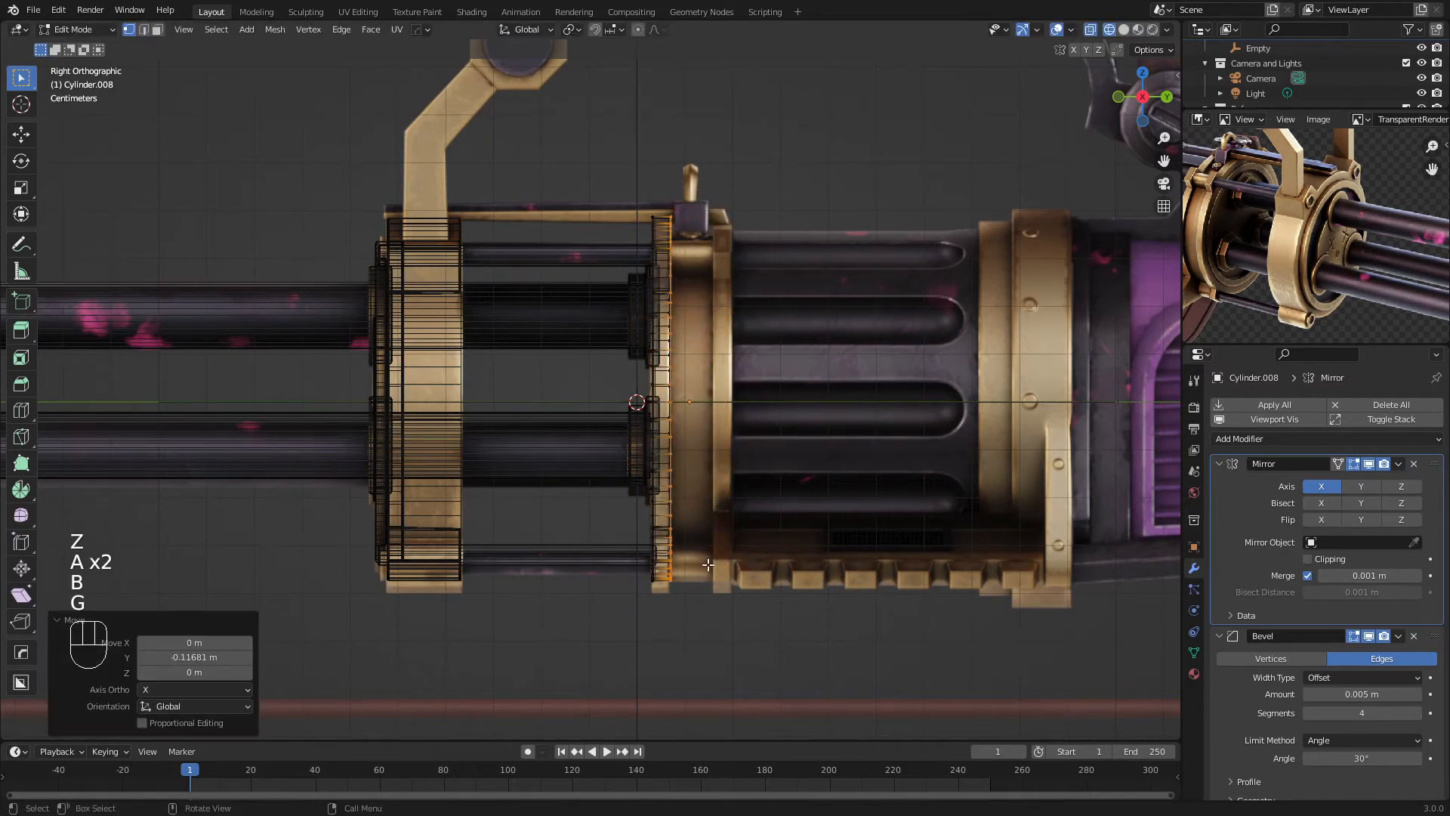
pyautogui.press('z')
pyautogui.press('Tab')
pyautogui.press('a')
pyautogui.press('a')
pyautogui.moveTo(768, 577)
pyautogui.mouseDown(button='middle')
pyautogui.moveTo(642, 333)
pyautogui.moveTo(775, 389)
pyautogui.moveTo(469, 346)
pyautogui.moveTo(385, 361)
pyautogui.mouseUp(button='middle')
# Duplicate the front disc's inner plate 0.57108 m along Y into the rear ring and fine-tune its position along Y
pyautogui.press('Tab')
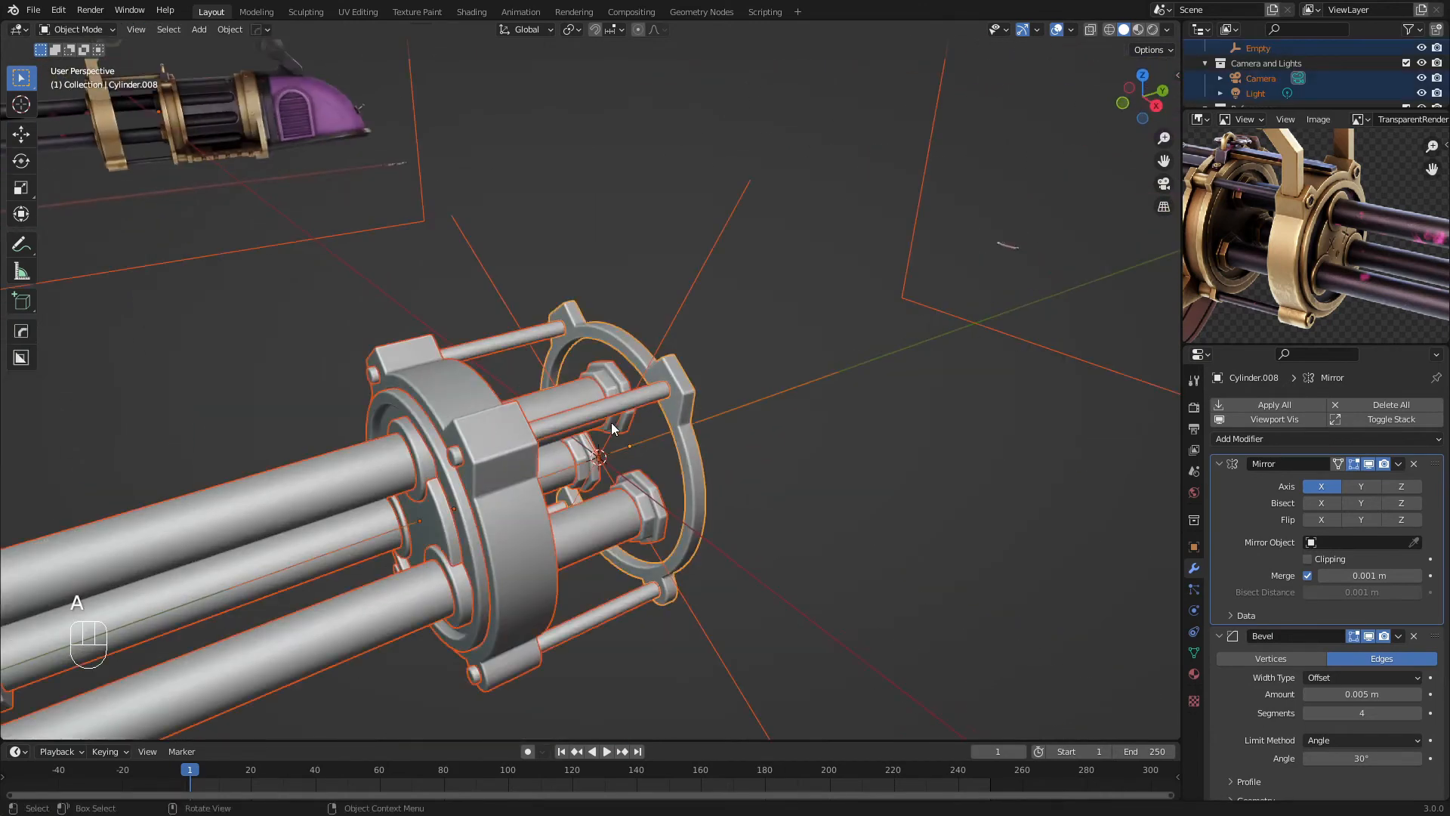
pyautogui.press('a')
pyautogui.press('a')
pyautogui.click(441, 474)
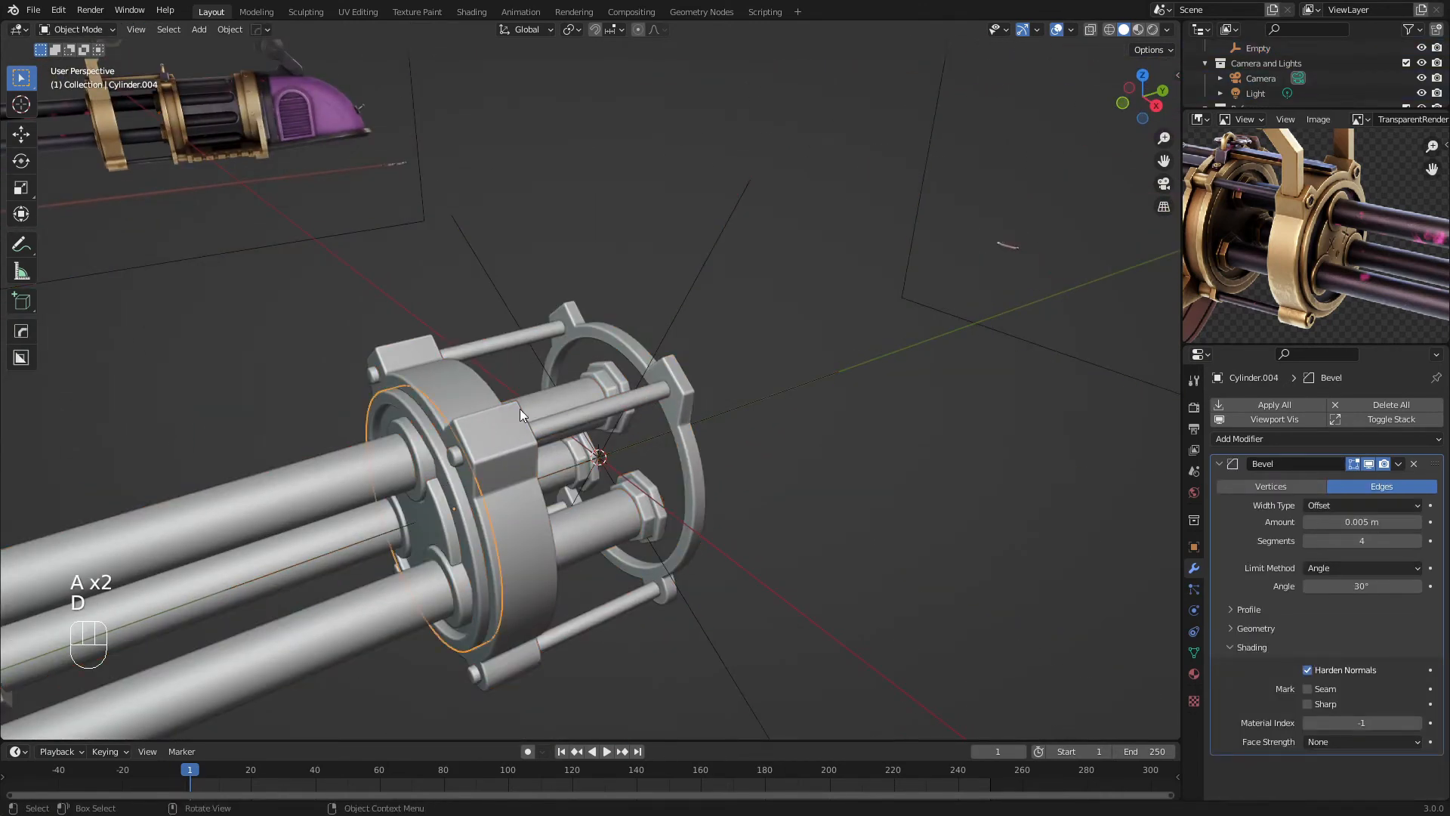
pyautogui.hotkey('shift', 'd')
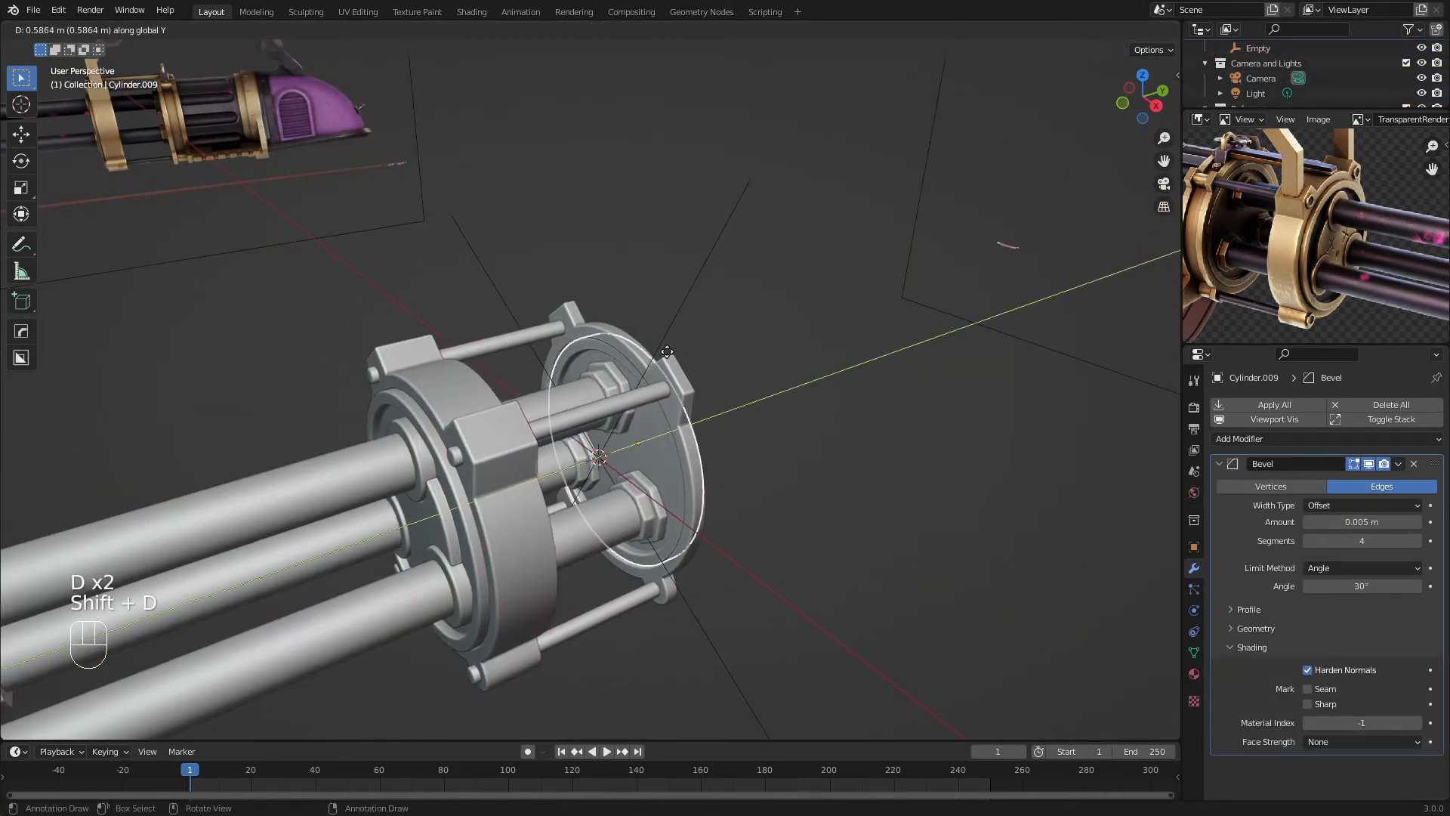
pyautogui.click(663, 352)
pyautogui.scroll(3, 714, 310)
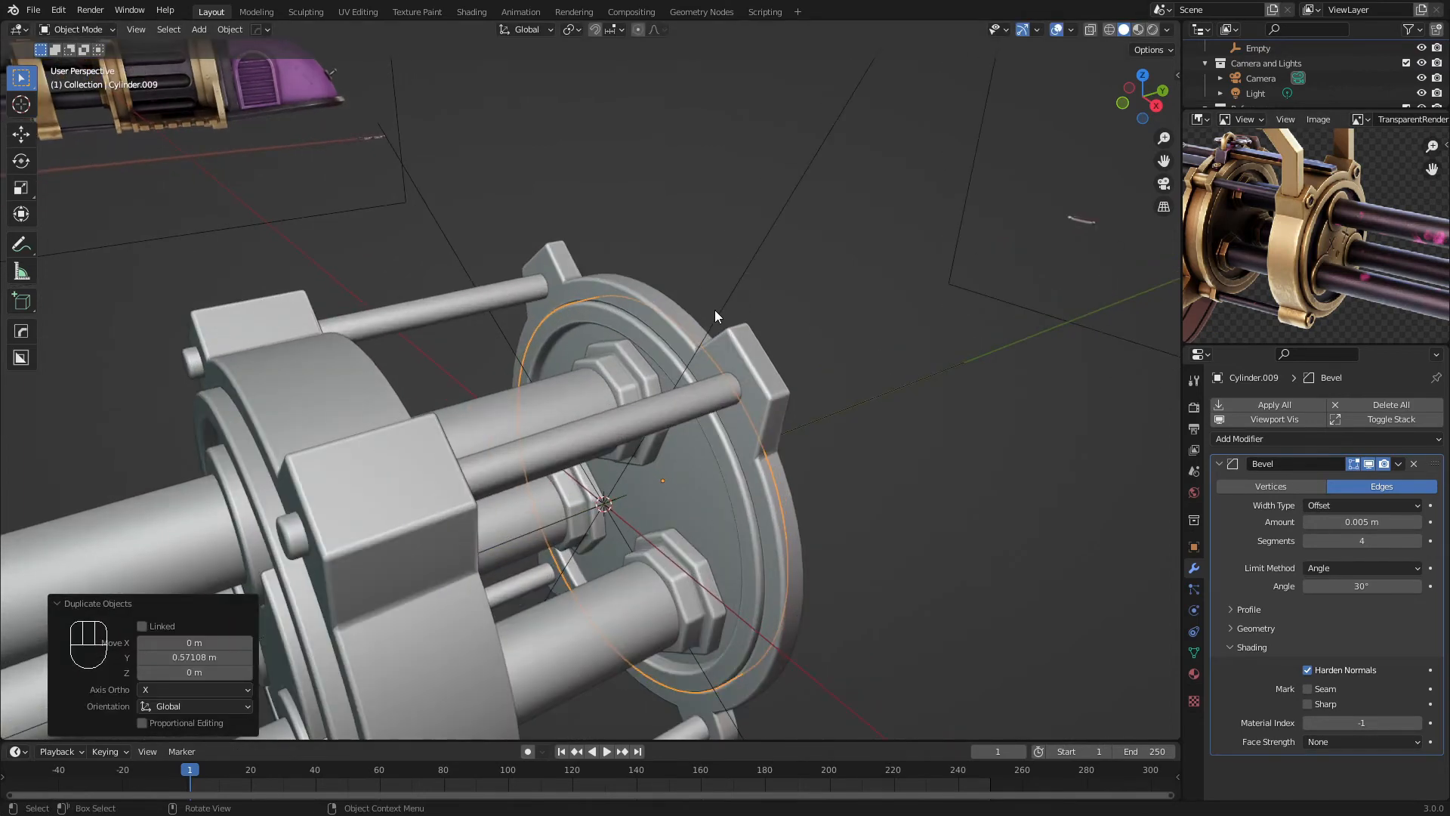
pyautogui.press('g')
pyautogui.press('y')
pyautogui.click(718, 311)
# Examine the rear ring and plate from all sides and compare the lugs and connecting rods with the perspective reference
pyautogui.press('a')
pyautogui.press('a')
pyautogui.moveTo(718, 311); pyautogui.dragTo(484, 317, button='middle')
pyautogui.click(609, 421)
pyautogui.click(609, 421)
pyautogui.moveTo(608, 421); pyautogui.dragTo(642, 304, button='middle')
pyautogui.click(588, 370)
pyautogui.press('Tab')
pyautogui.press('2')
pyautogui.moveTo(565, 389); pyautogui.dragTo(571, 427, button='middle')
pyautogui.scroll(-2, 577, 400)
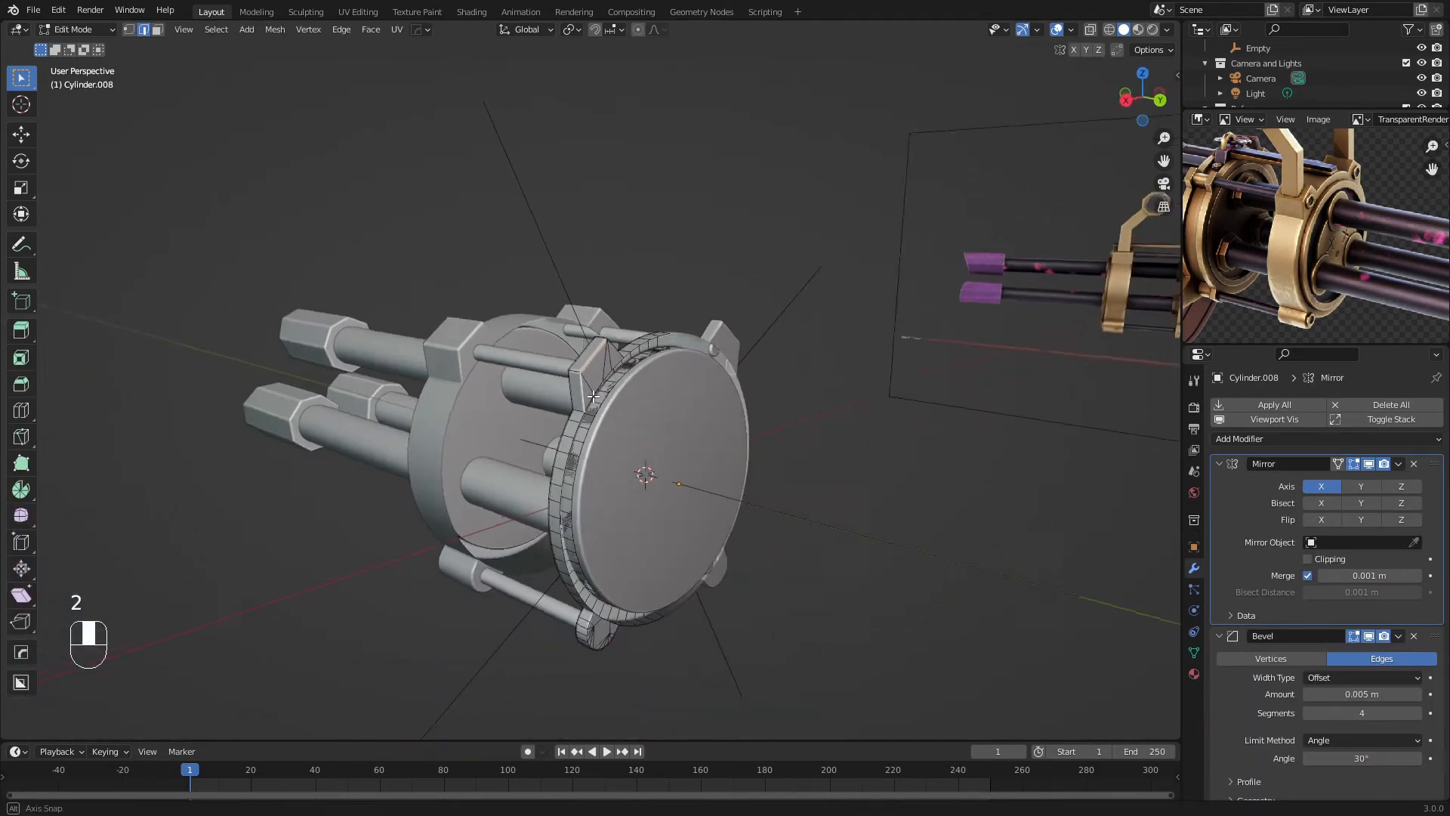
pyautogui.moveTo(604, 373); pyautogui.dragTo(602, 407, button='middle')
pyautogui.scroll(3, 602, 407)
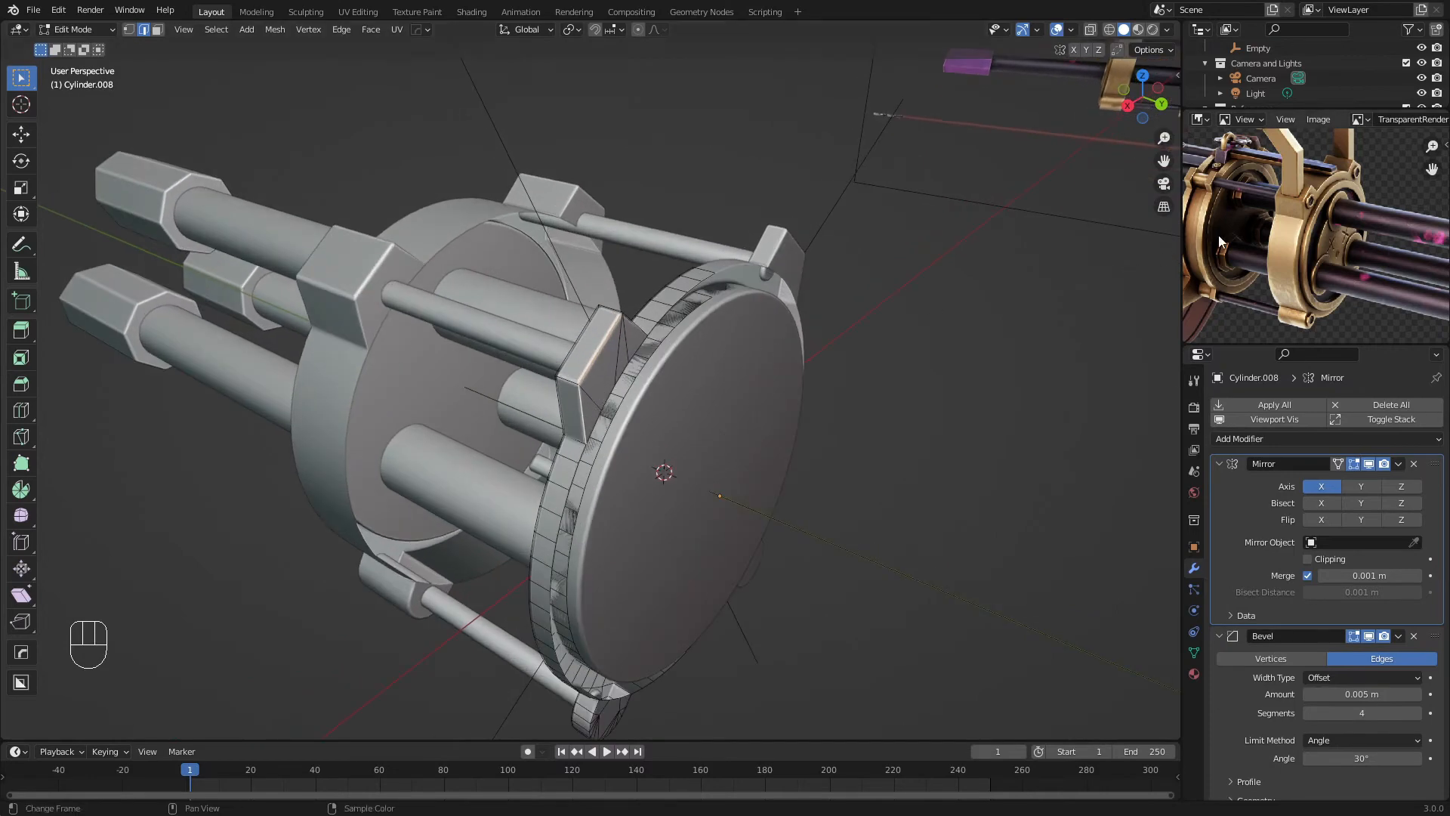
pyautogui.moveTo(1189, 247); pyautogui.dragTo(1229, 248, button='middle')
pyautogui.press('Tab')
pyautogui.keyDown('shift'); pyautogui.moveTo(584, 520); pyautogui.dragTo(611, 396, button='middle'); pyautogui.keyUp('shift')
pyautogui.scroll(-3, 621, 509)
pyautogui.moveTo(808, 360); pyautogui.dragTo(844, 361, button='middle')
pyautogui.scroll(5, 1248, 274)
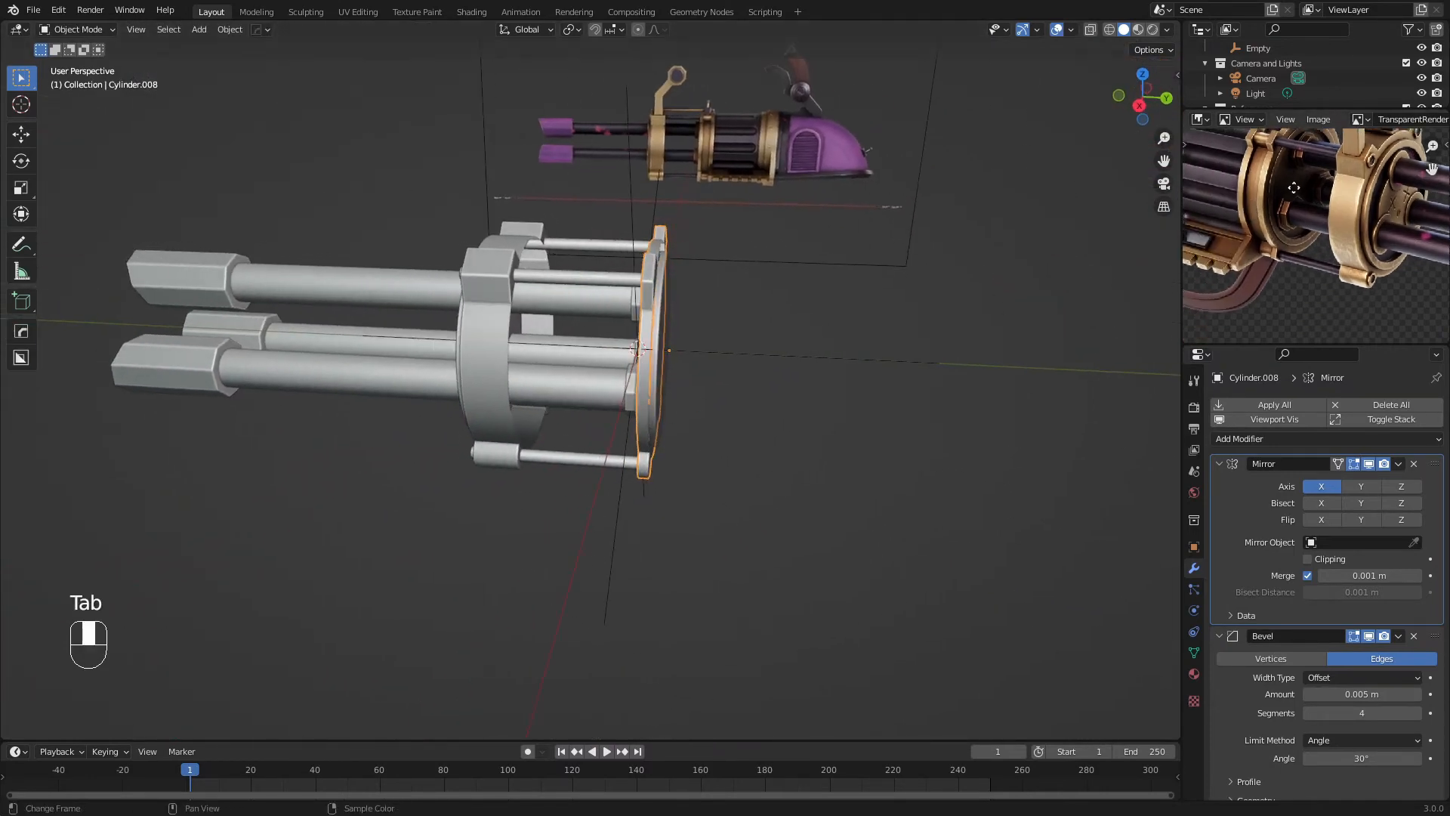
pyautogui.moveTo(264, 483); pyautogui.dragTo(446, 465, button='middle')
pyautogui.scroll(-3, 1218, 269)
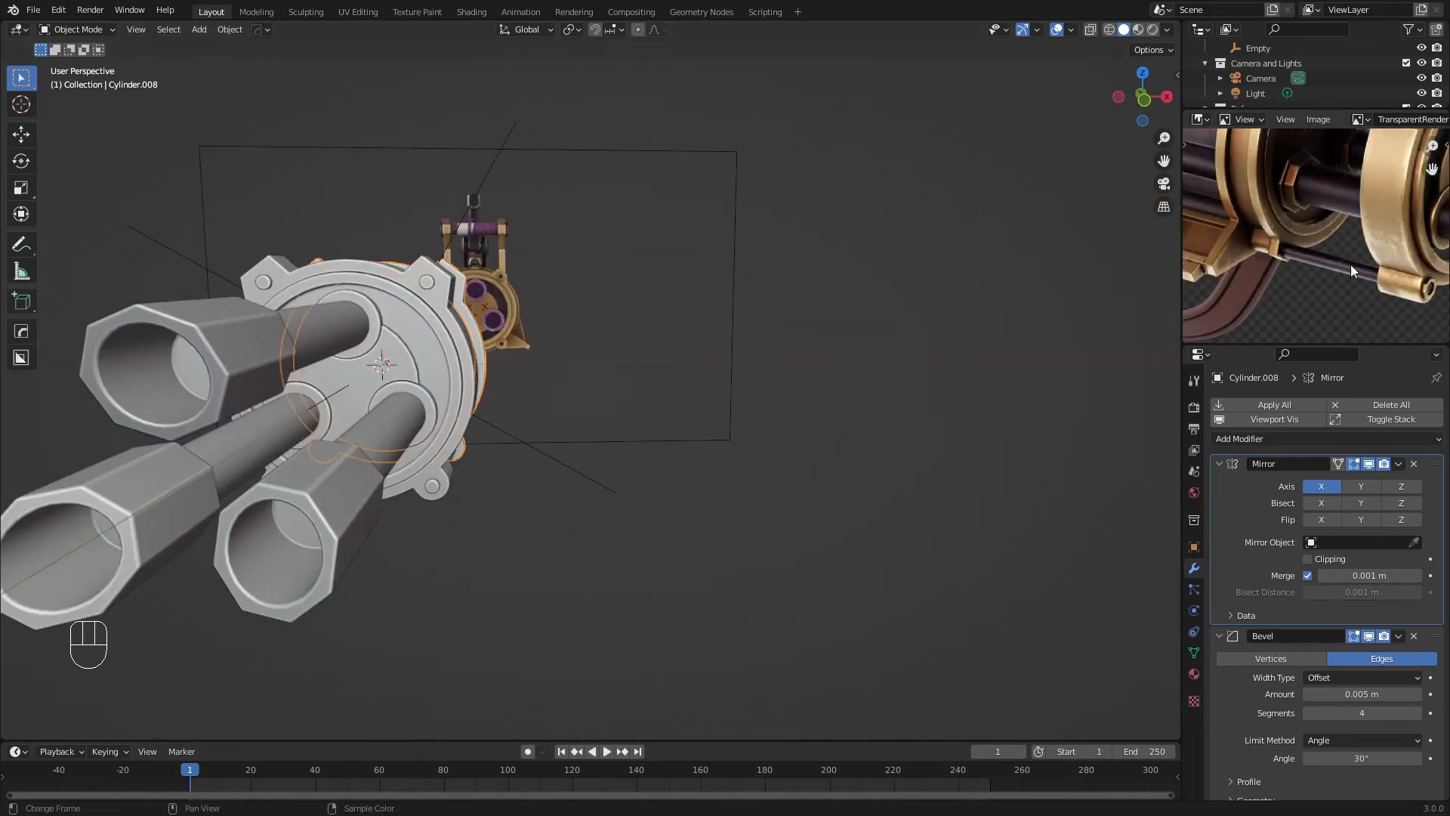
pyautogui.moveTo(1351, 267); pyautogui.dragTo(1307, 261, button='middle')
pyautogui.moveTo(379, 361); pyautogui.dragTo(430, 315, button='middle')
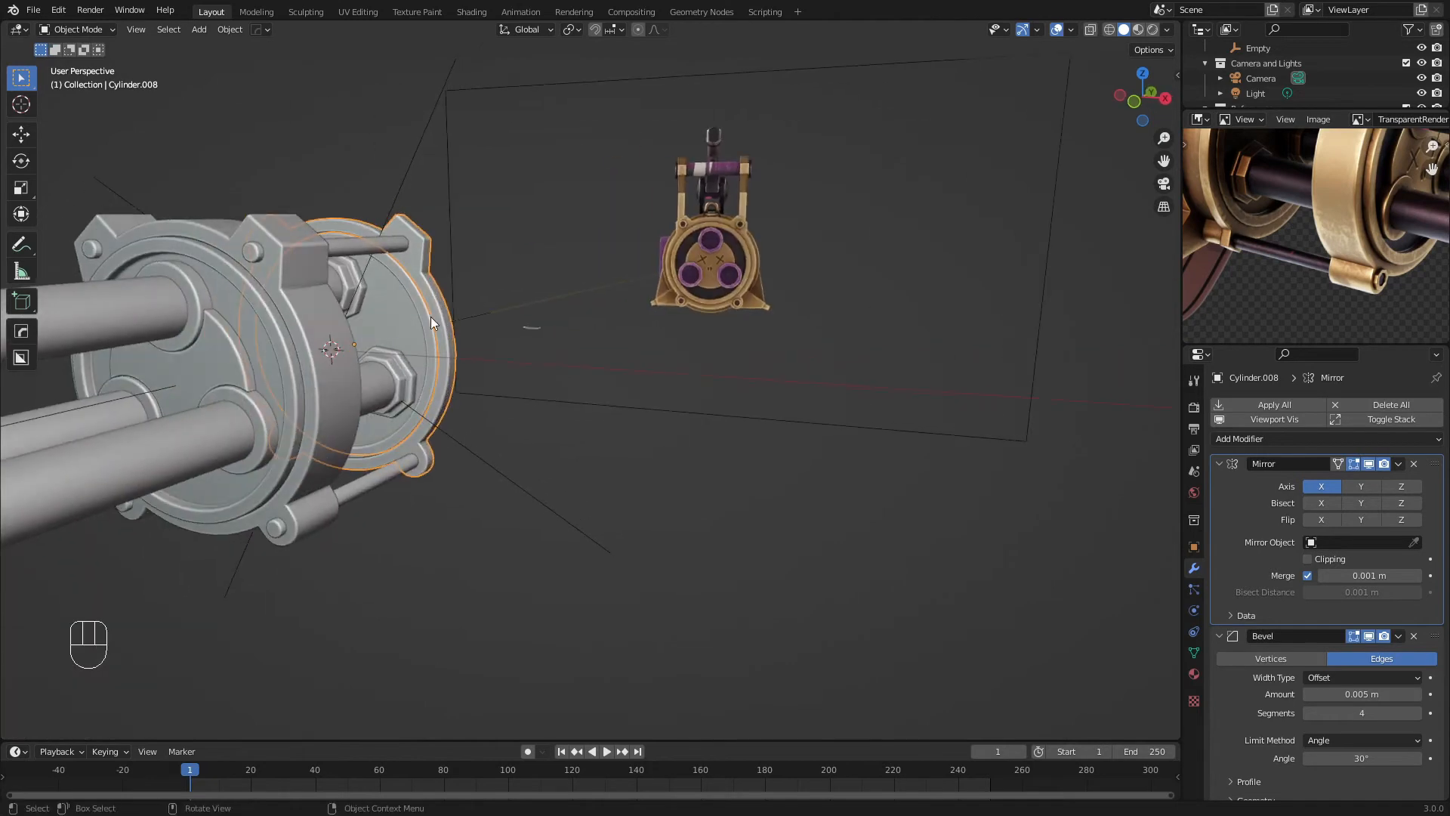
# Delete the vertices of the rear ring's lower half in see-through front view, removing the round lower lug
pyautogui.press('Tab')
pyautogui.press('1')
pyautogui.press('KP_1')
pyautogui.press('z')
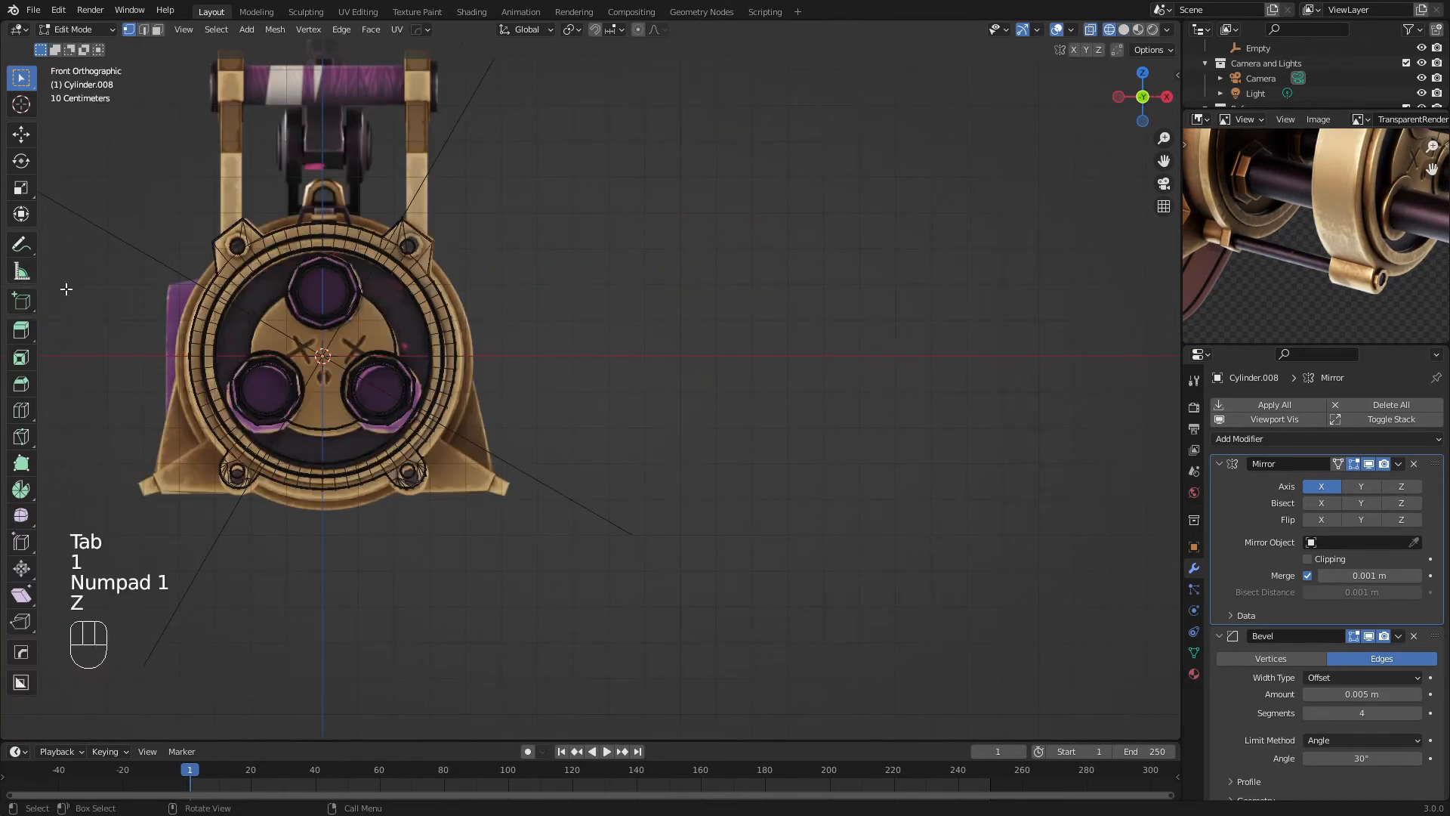
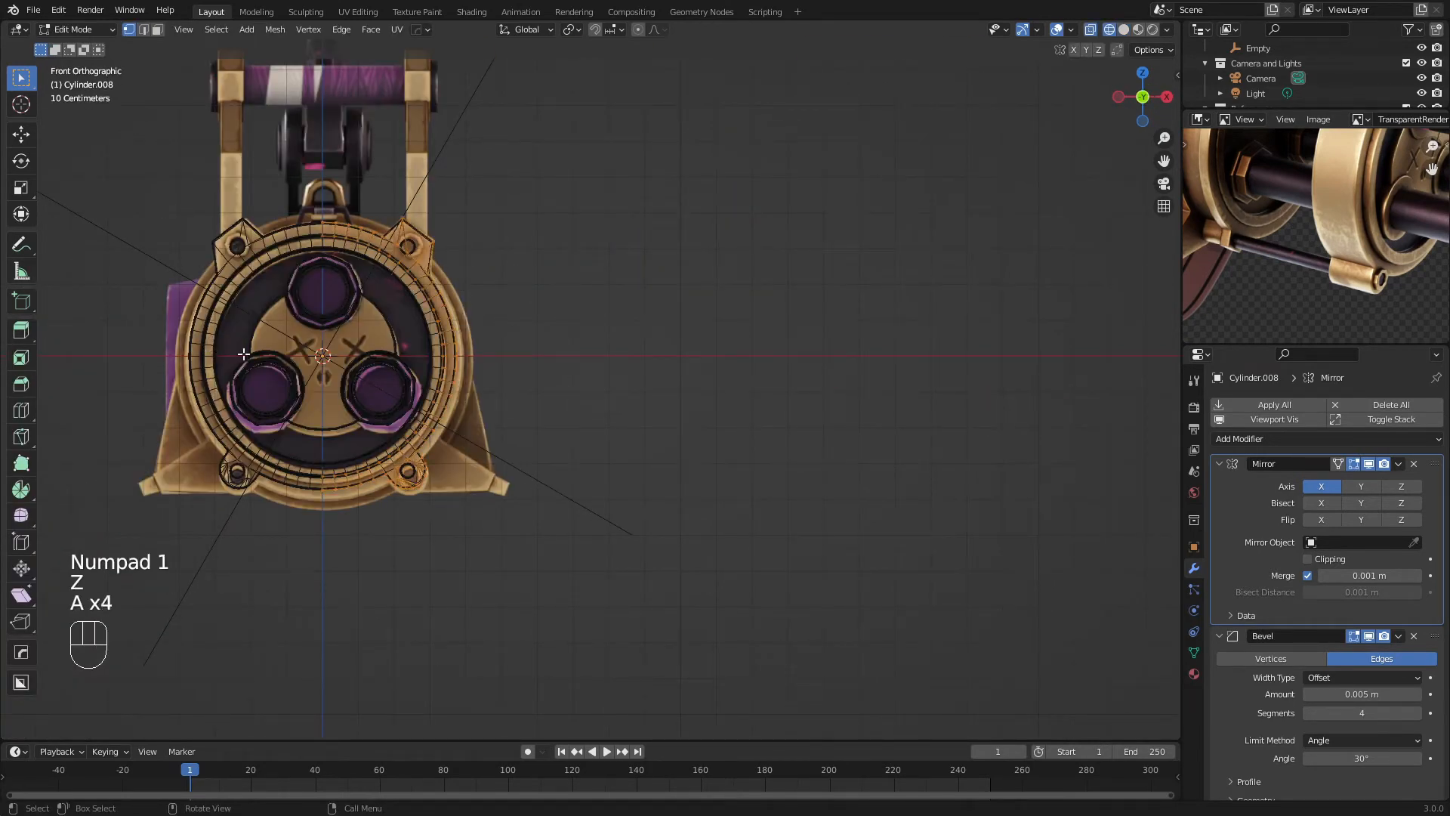
pyautogui.moveTo(244, 357); pyautogui.dragTo(662, 627)
pyautogui.scroll(2, 489, 347)
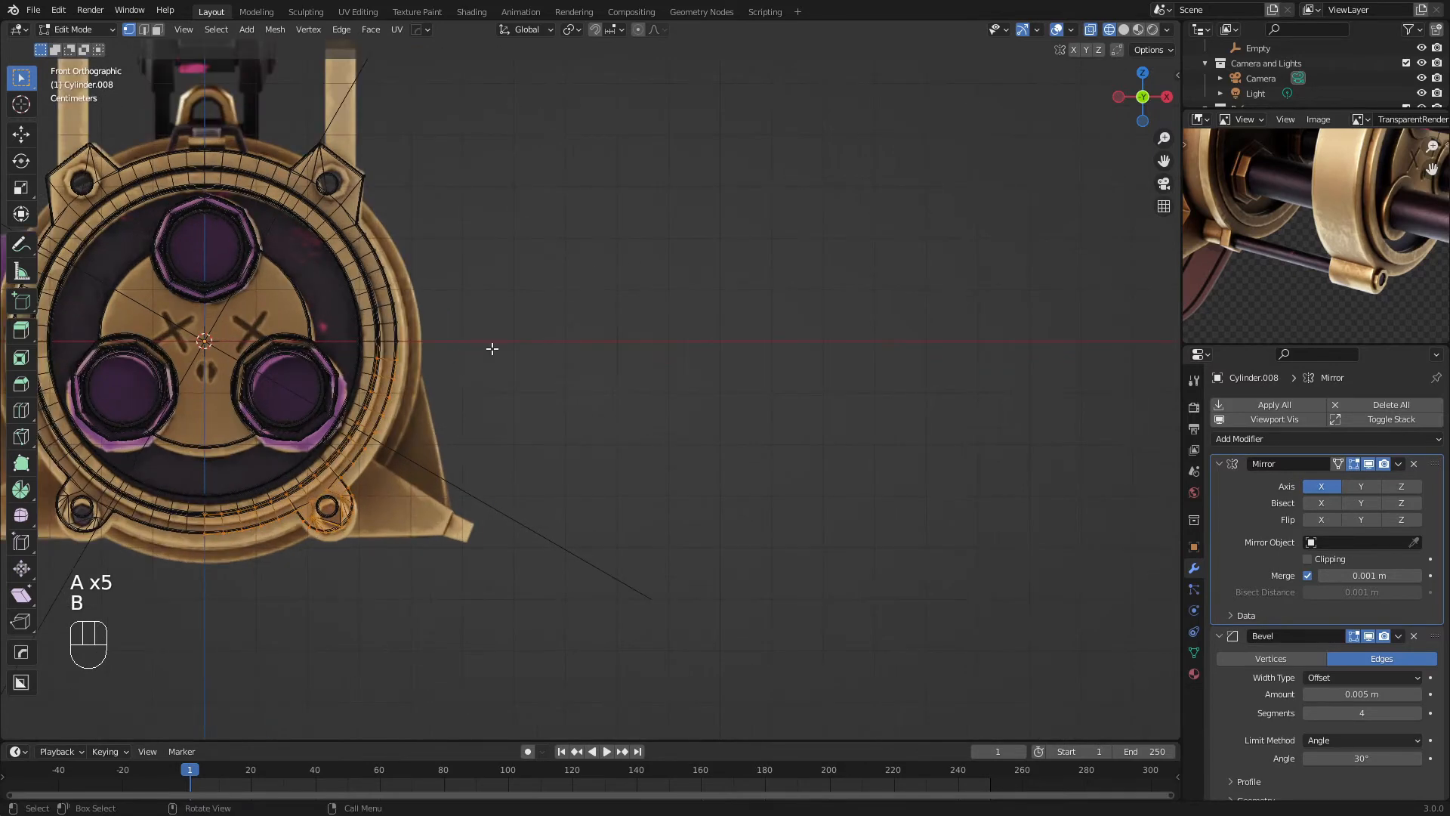
pyautogui.press('x')
pyautogui.click(491, 349)
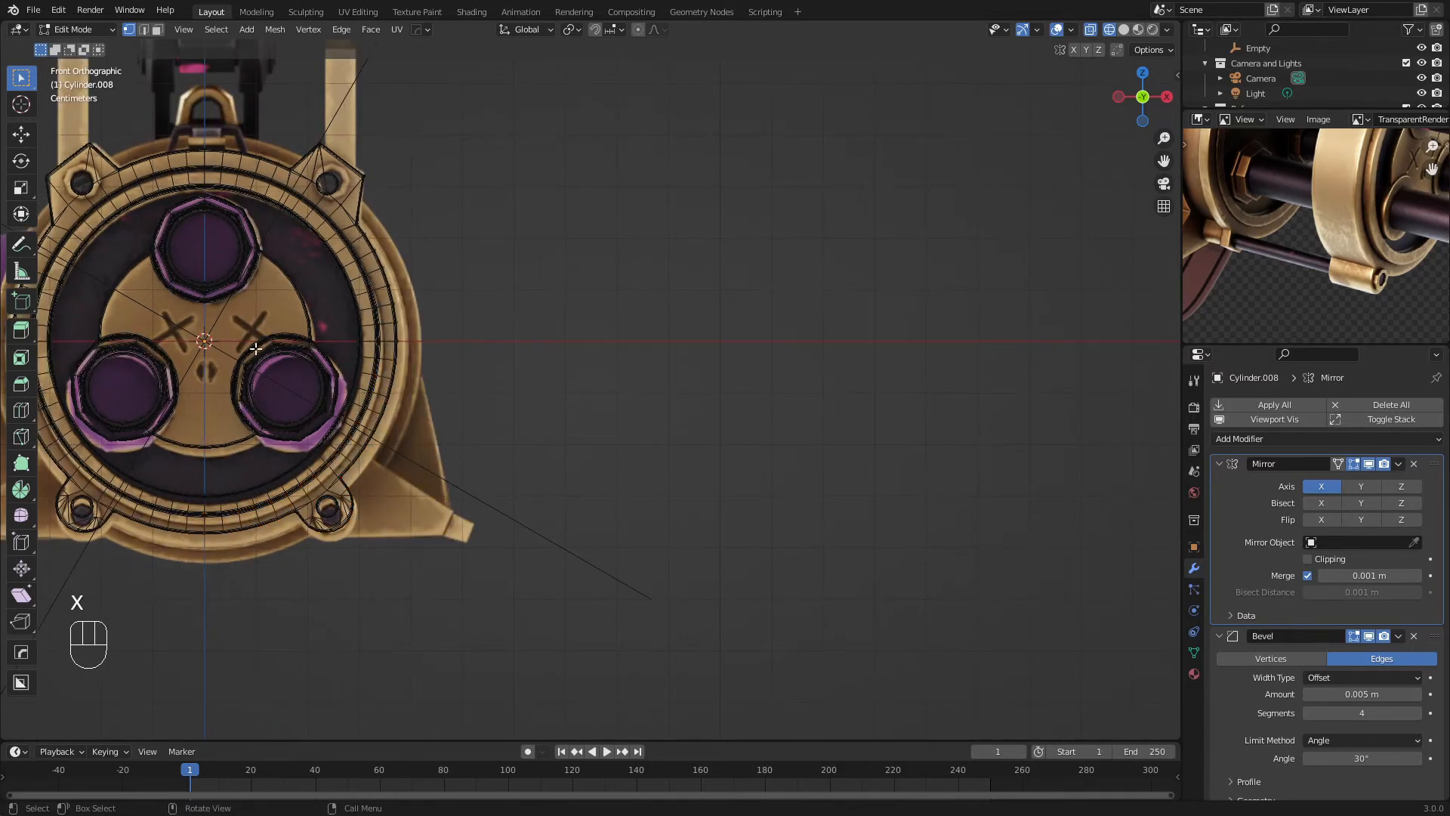
# Mirror the remaining upper half of the rear ring across the Y axis as well
pyautogui.press('z')
pyautogui.moveTo(664, 290)
pyautogui.mouseDown(button='middle')
pyautogui.moveTo(595, 296)
pyautogui.moveTo(507, 390)
pyautogui.mouseUp(button='middle')
pyautogui.scroll(1, 513, 379)
pyautogui.press('Tab')
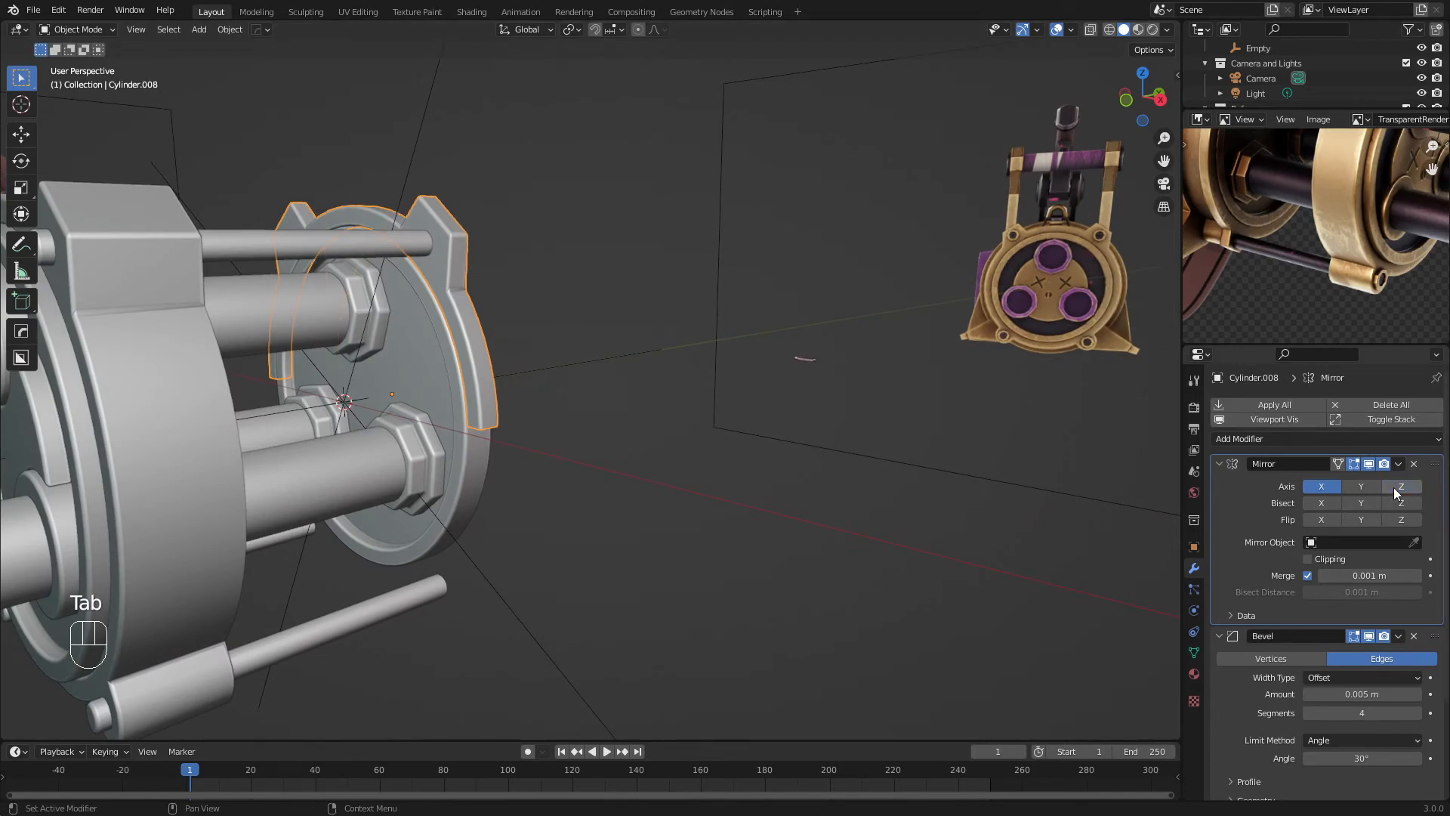
pyautogui.click(1373, 485)
pyautogui.press('a')
pyautogui.press('a')
pyautogui.moveTo(660, 441); pyautogui.dragTo(454, 319, button='middle')
pyautogui.press('a')
pyautogui.press('a')
# Isolate the rear ring, fill the open gaps along its rim and lug with faces, and return to the full model
pyautogui.click(544, 527)
pyautogui.press('/')
pyautogui.press('Tab')
pyautogui.moveTo(419, 371); pyautogui.dragTo(399, 418, button='middle')
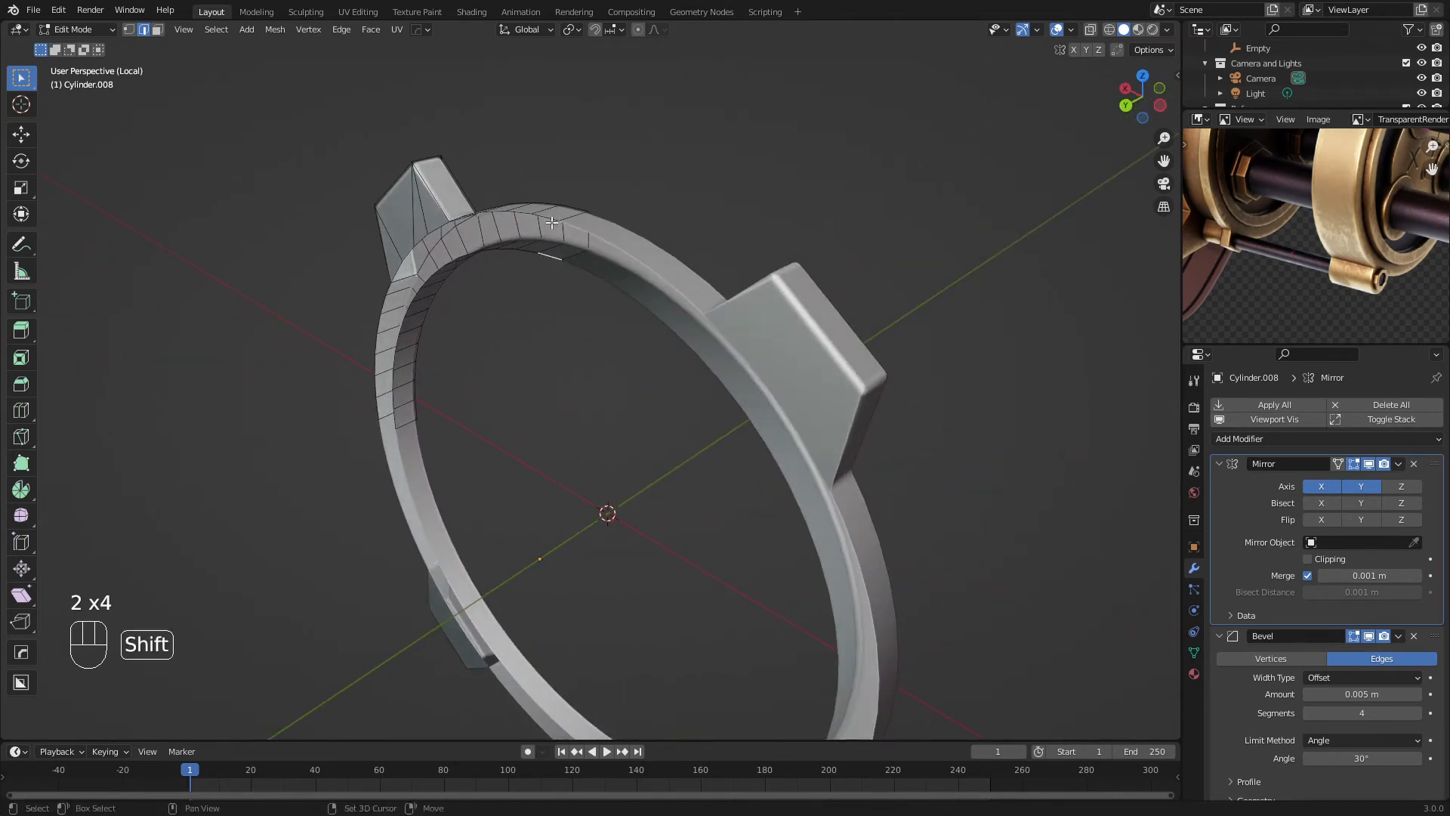
pyautogui.press('f')
pyautogui.moveTo(549, 224); pyautogui.dragTo(547, 286, button='middle')
pyautogui.scroll(2, 548, 286)
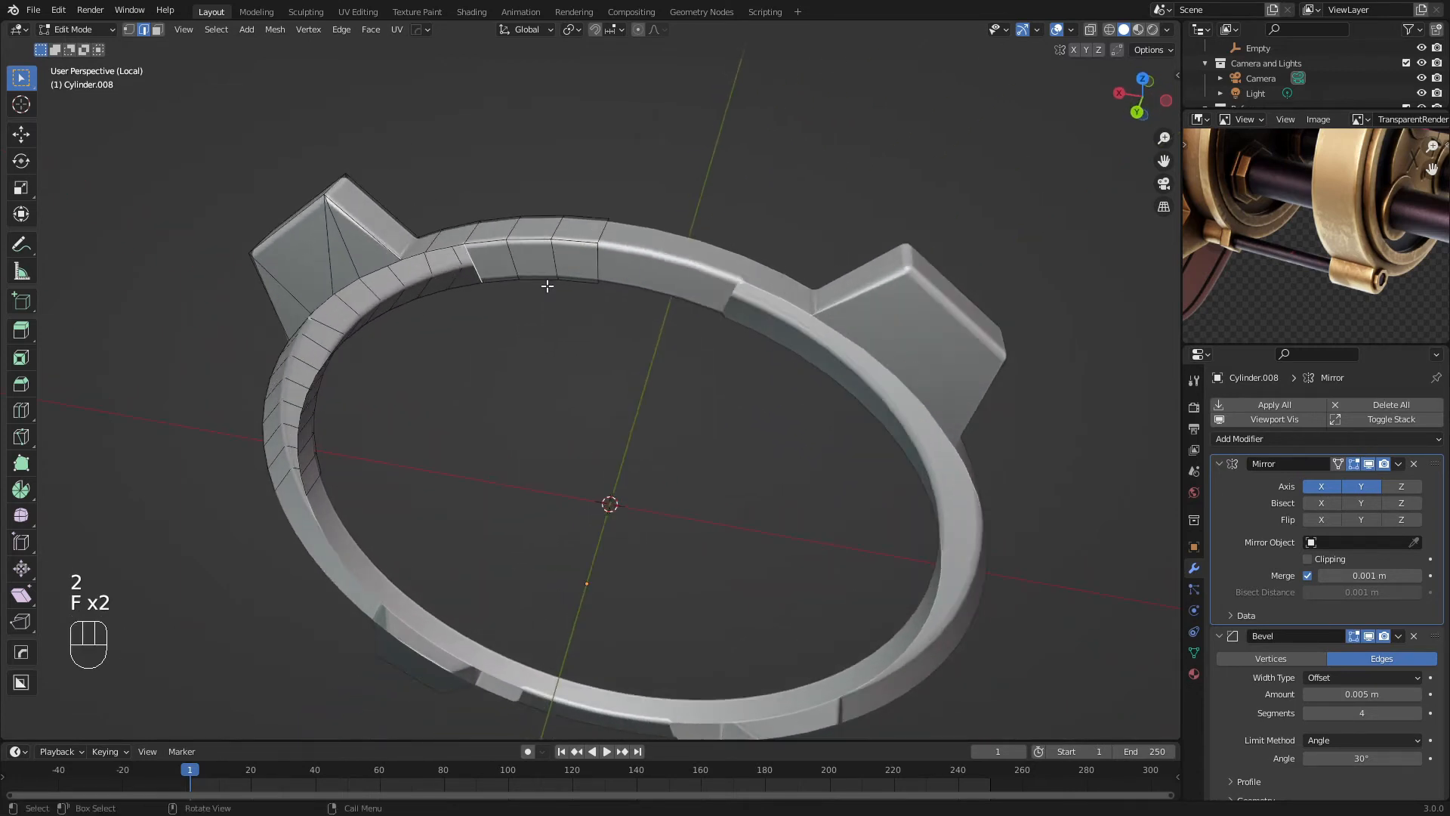
pyautogui.keyDown('shift'); pyautogui.moveTo(422, 306); pyautogui.dragTo(538, 278, button='middle'); pyautogui.keyUp('shift')
pyautogui.moveTo(538, 278); pyautogui.dragTo(560, 172, button='middle')
pyautogui.press('f')
pyautogui.press('f')
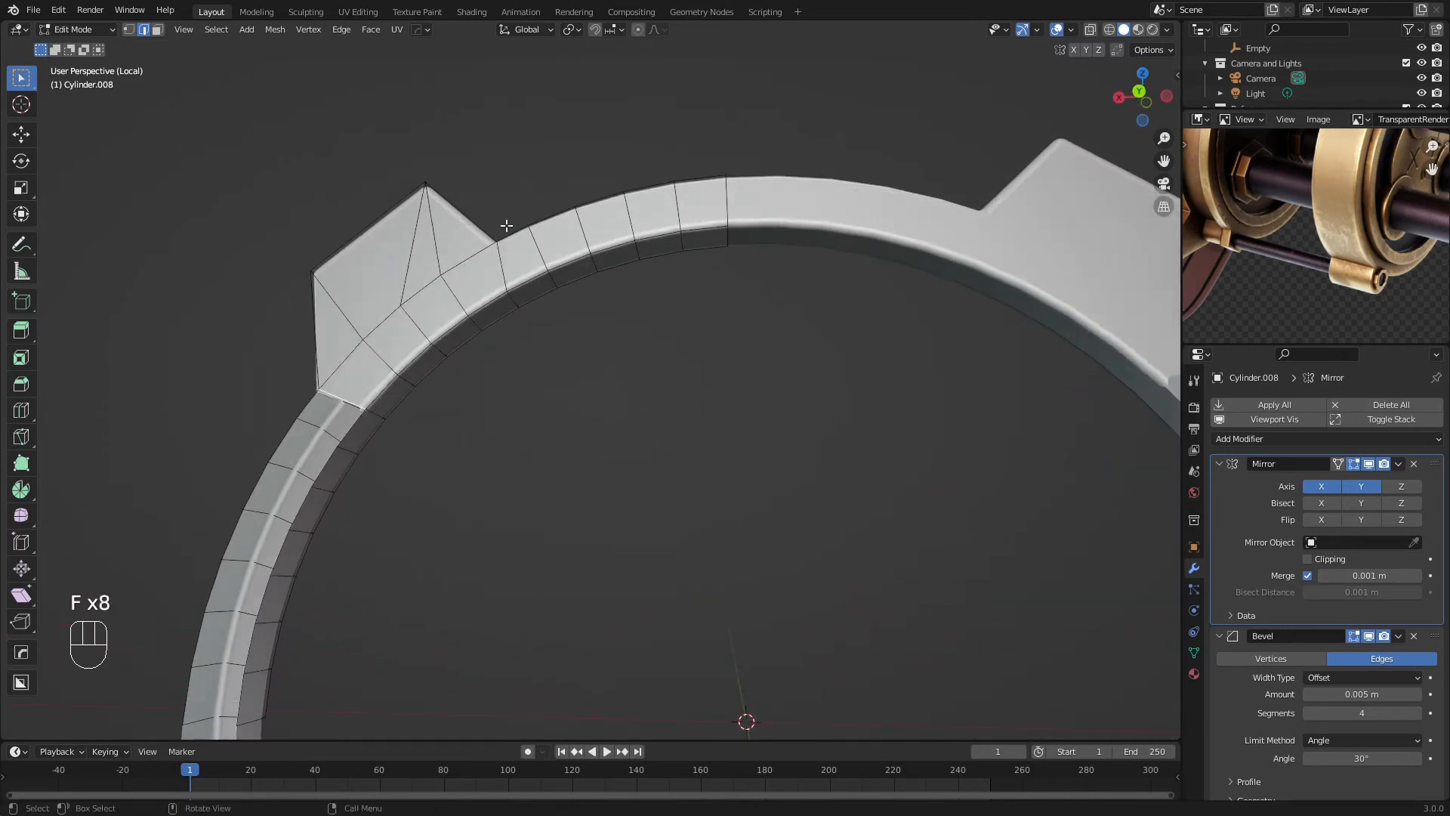
pyautogui.press('f')
pyautogui.scroll(-4, 557, 319)
pyautogui.press('f')
pyautogui.press('f')
pyautogui.press('f')
pyautogui.press('f')
pyautogui.scroll(-3, 557, 319)
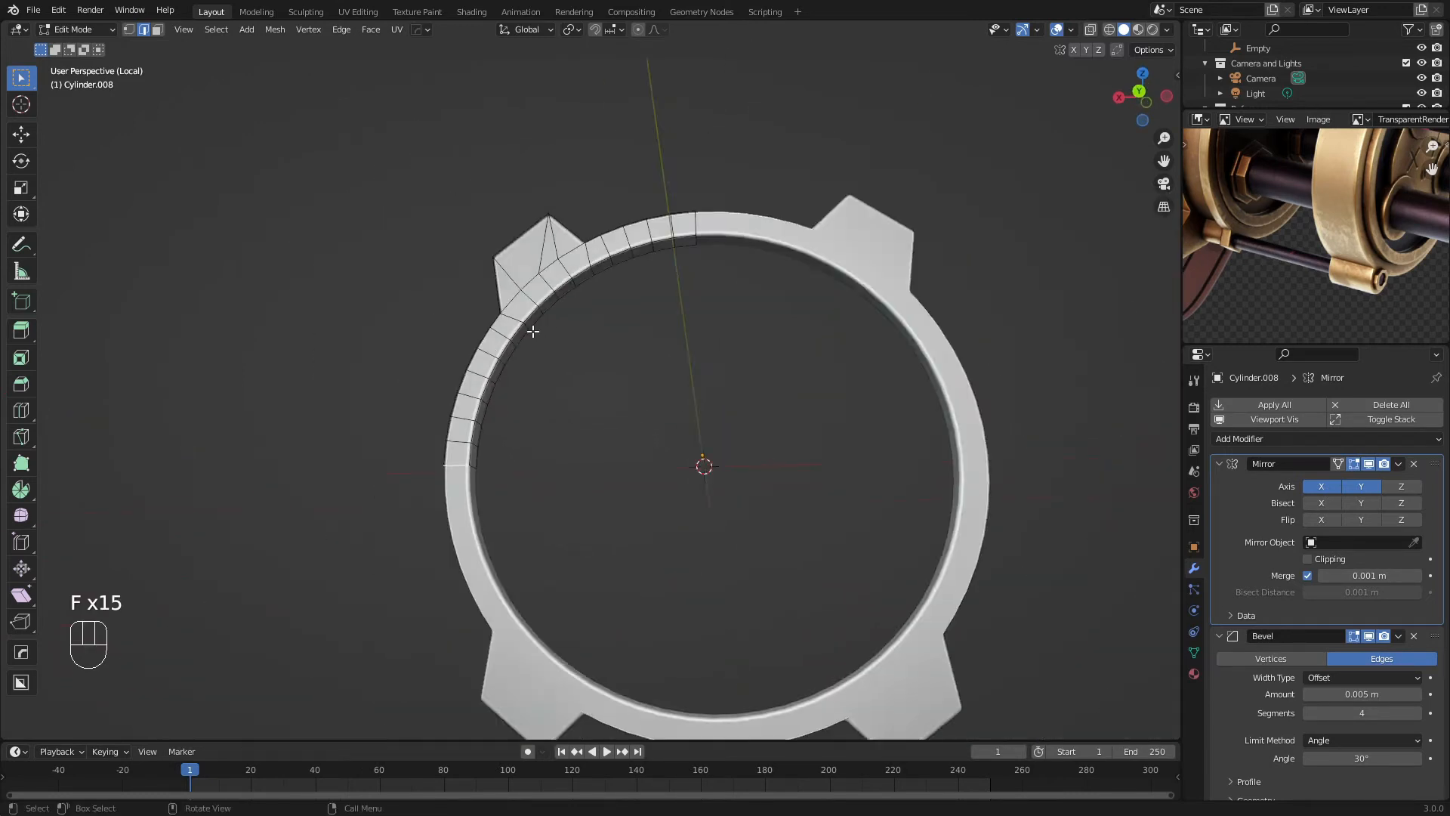
pyautogui.press('Tab')
pyautogui.moveTo(530, 327); pyautogui.dragTo(602, 444, button='middle')
pyautogui.scroll(-2, 508, 302)
pyautogui.press('/')
pyautogui.press('a')
pyautogui.press('a')
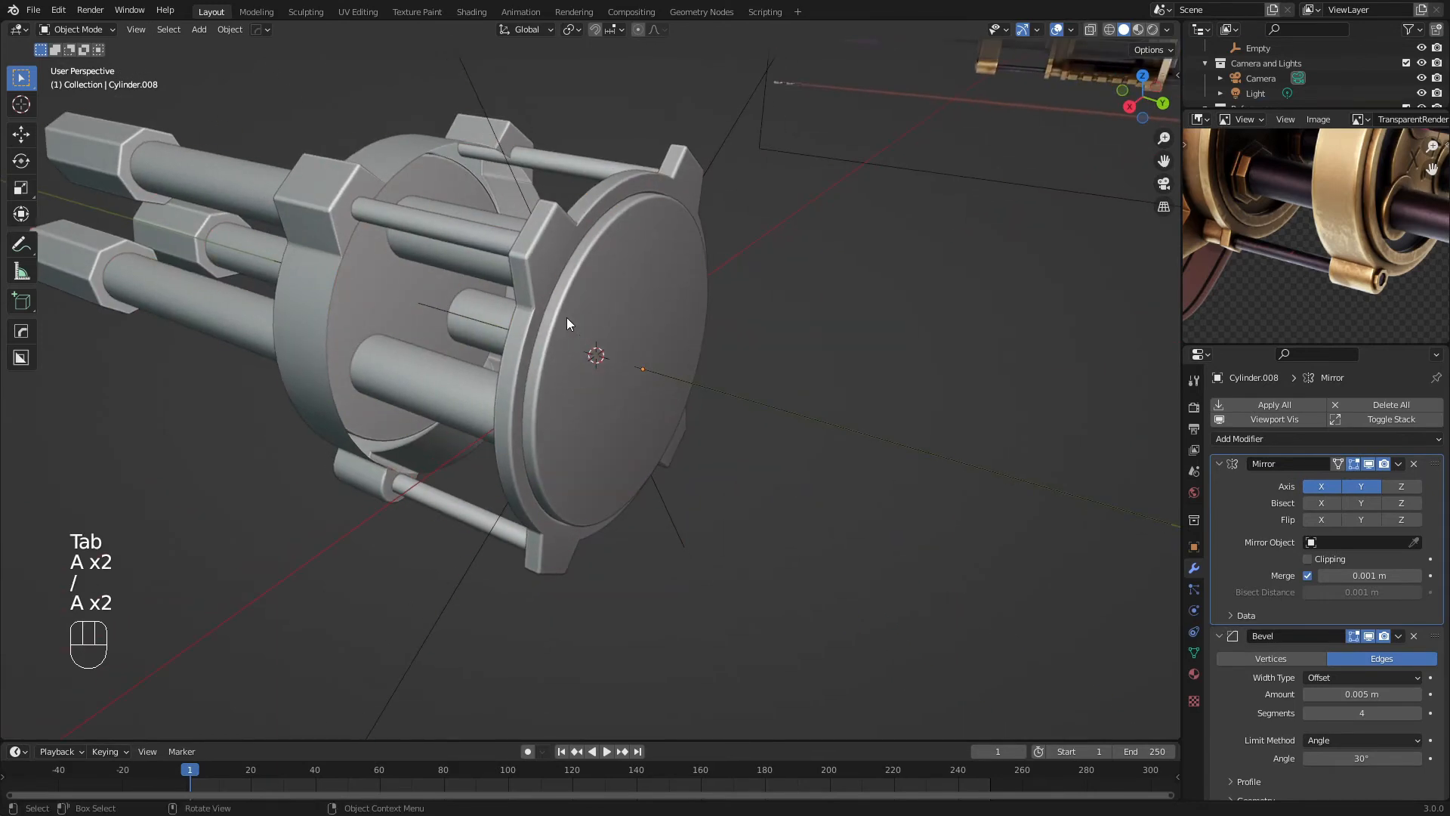
# Move the rear plate's outer face about -0.019 m along Y toward the ring
pyautogui.click(574, 321)
pyautogui.press('Tab')
pyautogui.press('3')
pyautogui.click(617, 333)
pyautogui.press('g')
pyautogui.press('y')
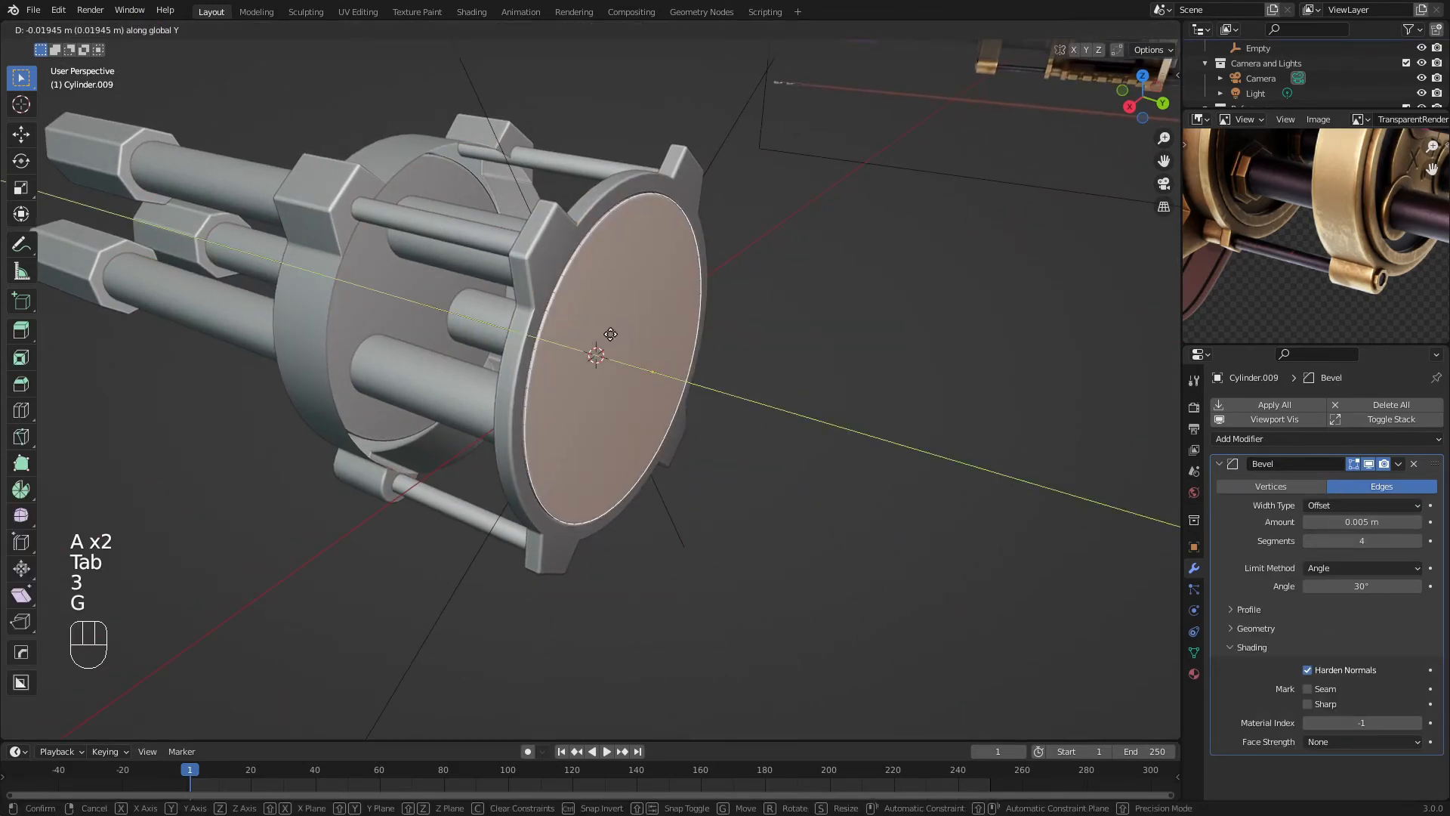
pyautogui.click(610, 333)
pyautogui.press('Tab')
# Examine the rear plate and the front disc's lugs from several sides and compare them with the perspective reference
pyautogui.moveTo(610, 333)
pyautogui.mouseDown(button='middle')
pyautogui.moveTo(636, 312)
pyautogui.moveTo(716, 311)
pyautogui.moveTo(463, 312)
pyautogui.moveTo(527, 329)
pyautogui.moveTo(623, 311)
pyautogui.mouseUp(button='middle')
pyautogui.press('a')
pyautogui.press('a')
pyautogui.press('a')
pyautogui.press('a')
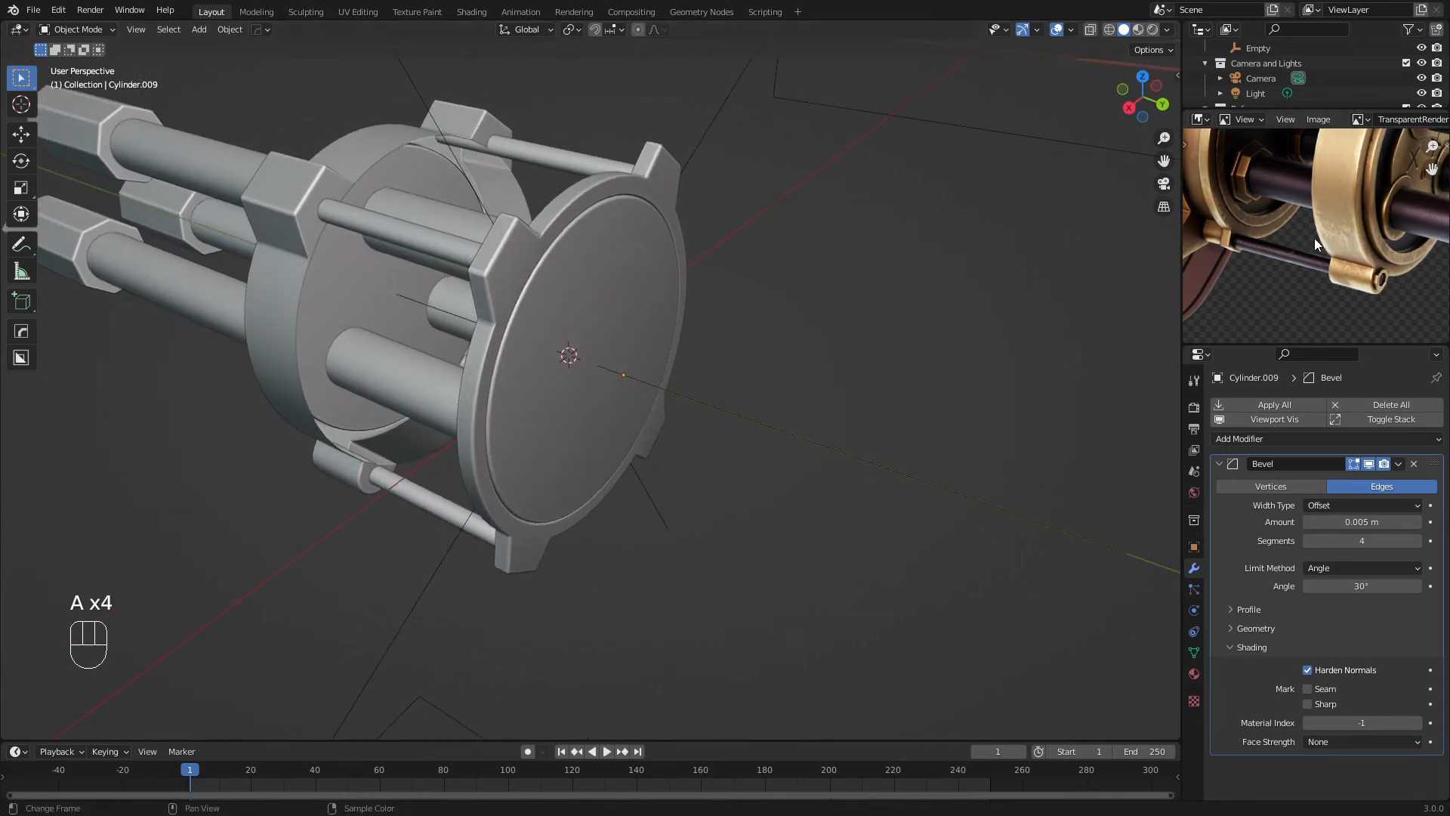
pyautogui.scroll(-2, 1314, 239)
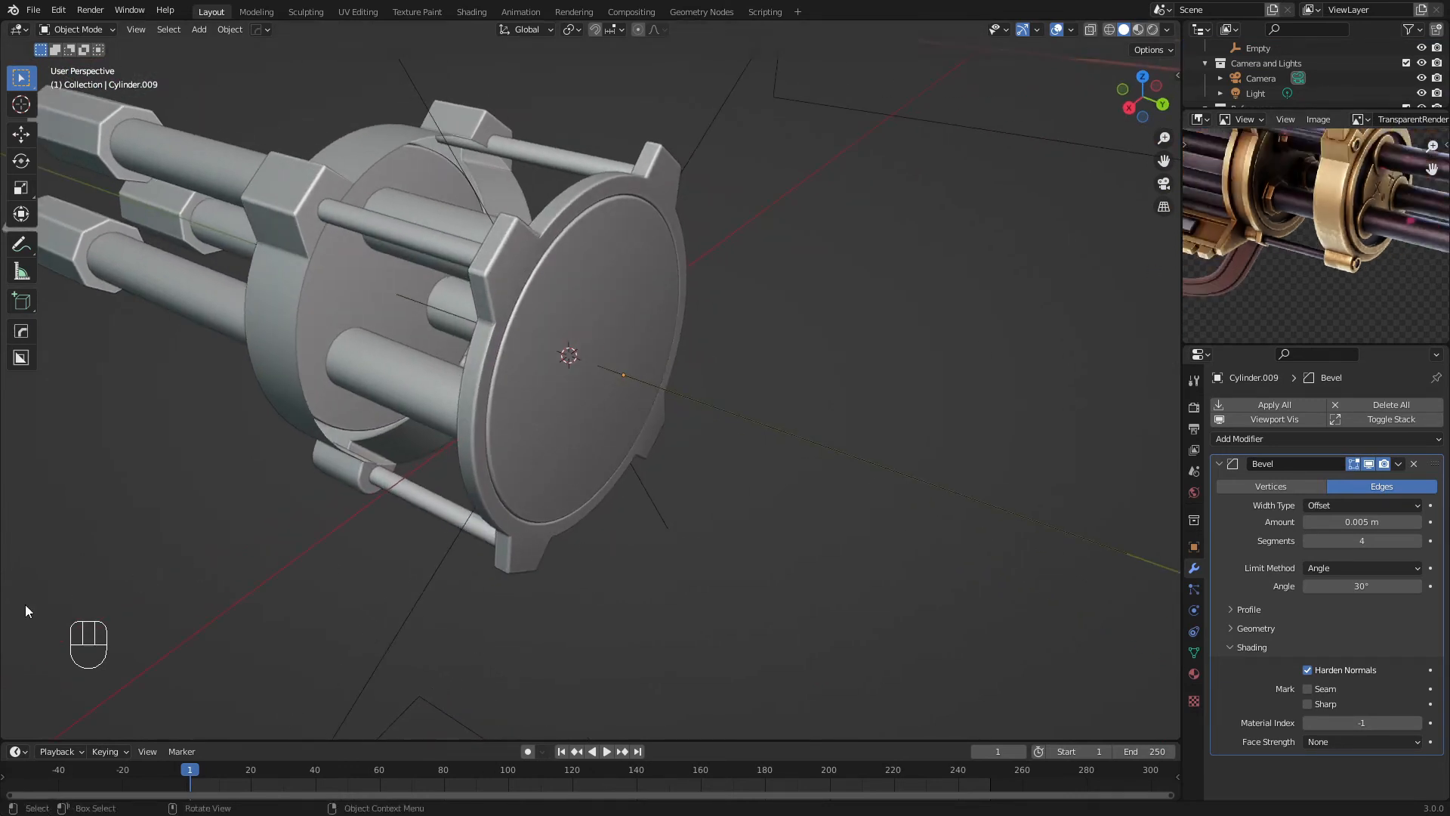
pyautogui.scroll(-1, 1311, 233)
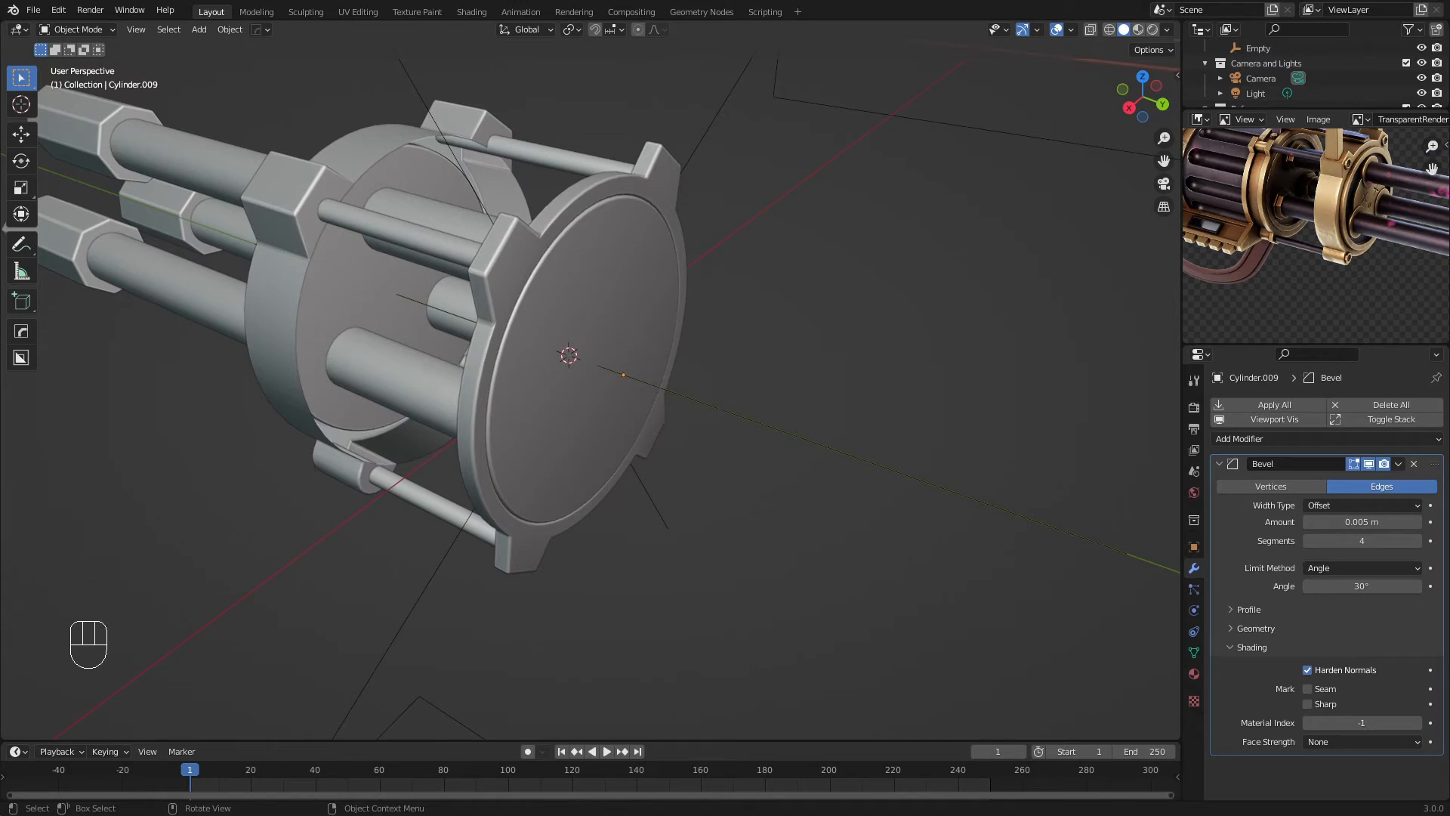
pyautogui.moveTo(315, 329); pyautogui.dragTo(220, 384, button='middle')
pyautogui.click(222, 384)
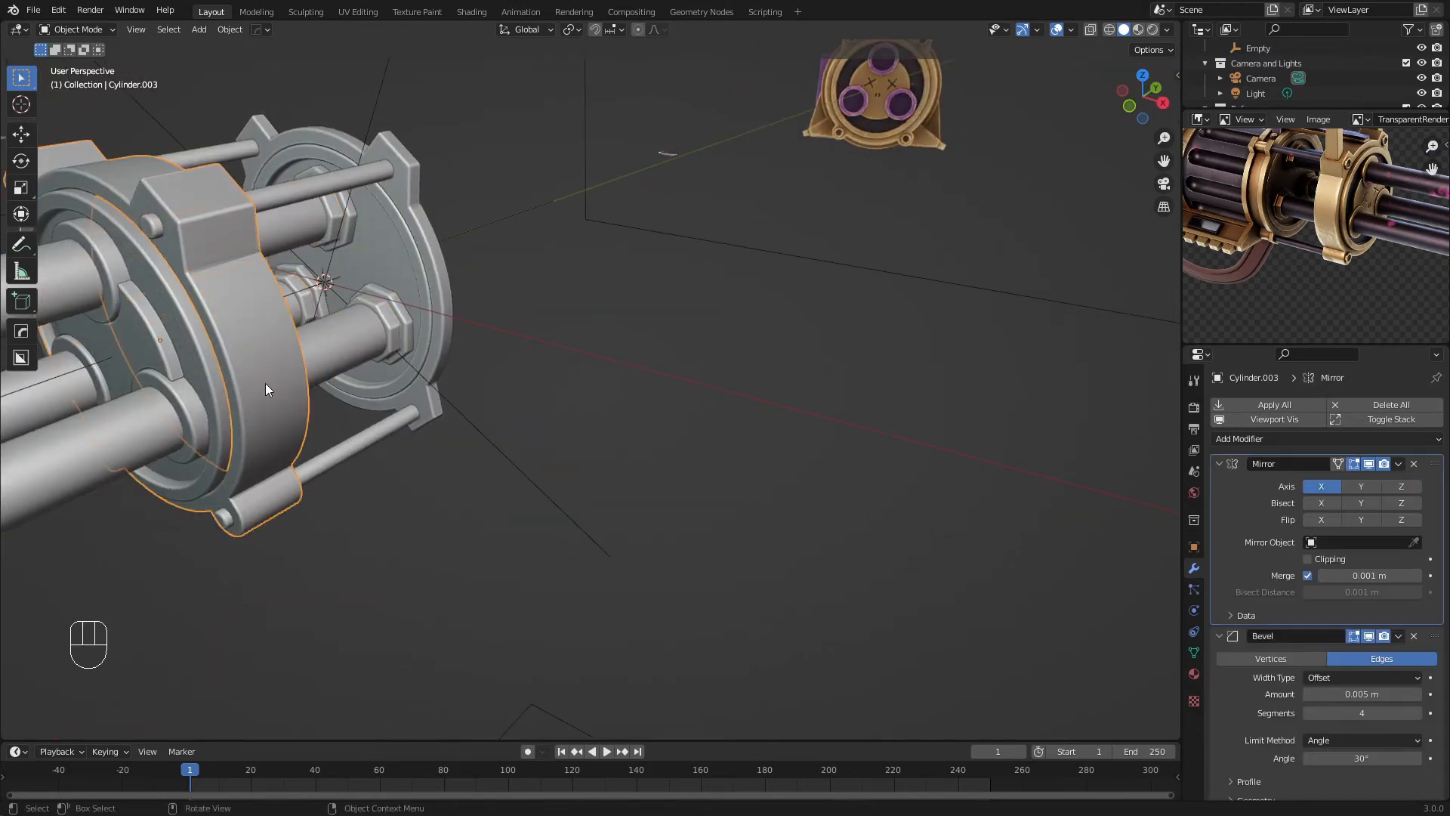
pyautogui.scroll(-2, 302, 385)
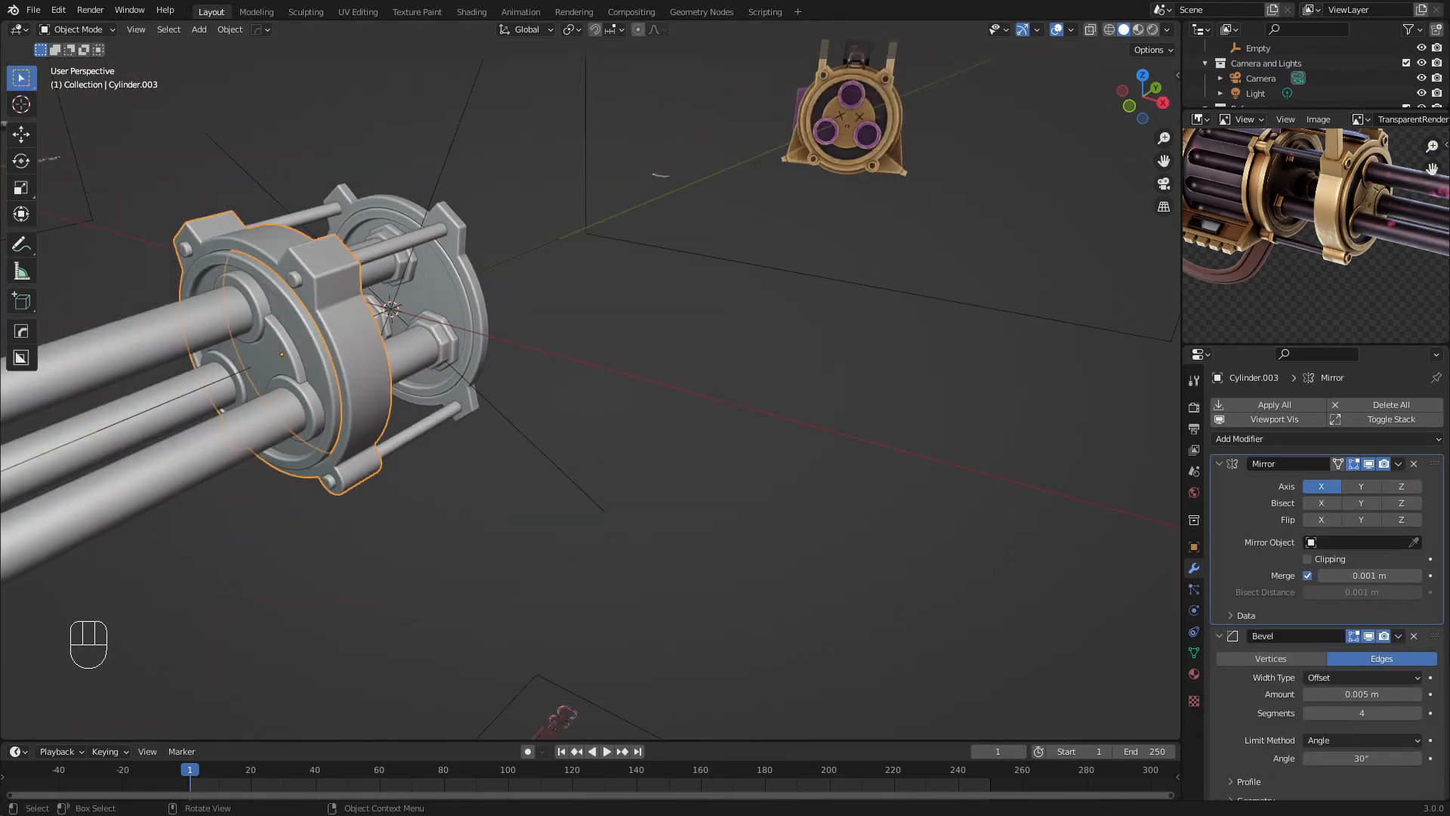
pyautogui.moveTo(370, 393); pyautogui.dragTo(319, 417, button='middle')
pyautogui.scroll(1, 363, 410)
# Duplicate the front disc's outer ring 0.59099 m along Y behind the rear ring
pyautogui.click(349, 412)
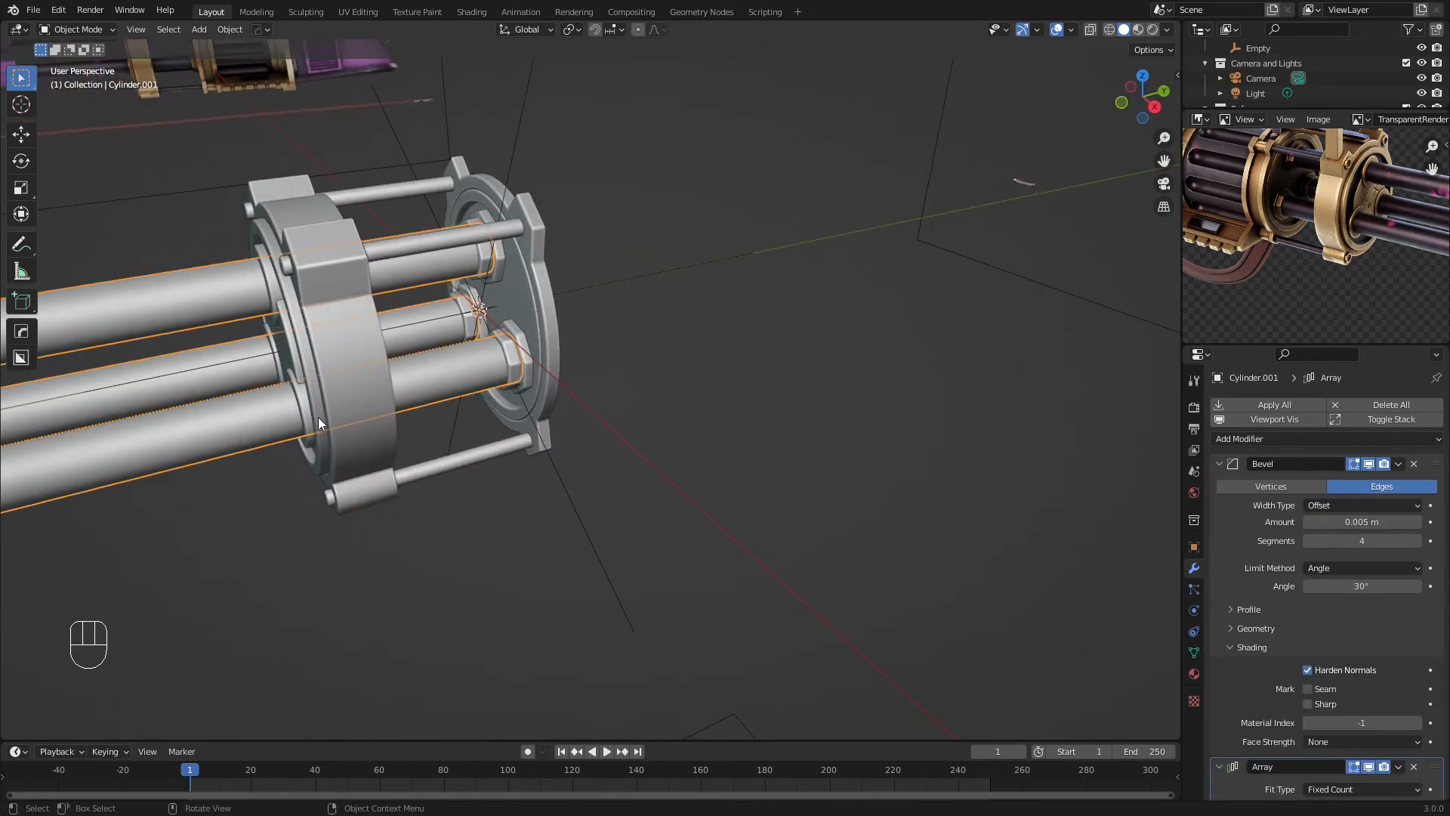
pyautogui.click(340, 415)
pyautogui.hotkey('shift', 'd')
pyautogui.press('y')
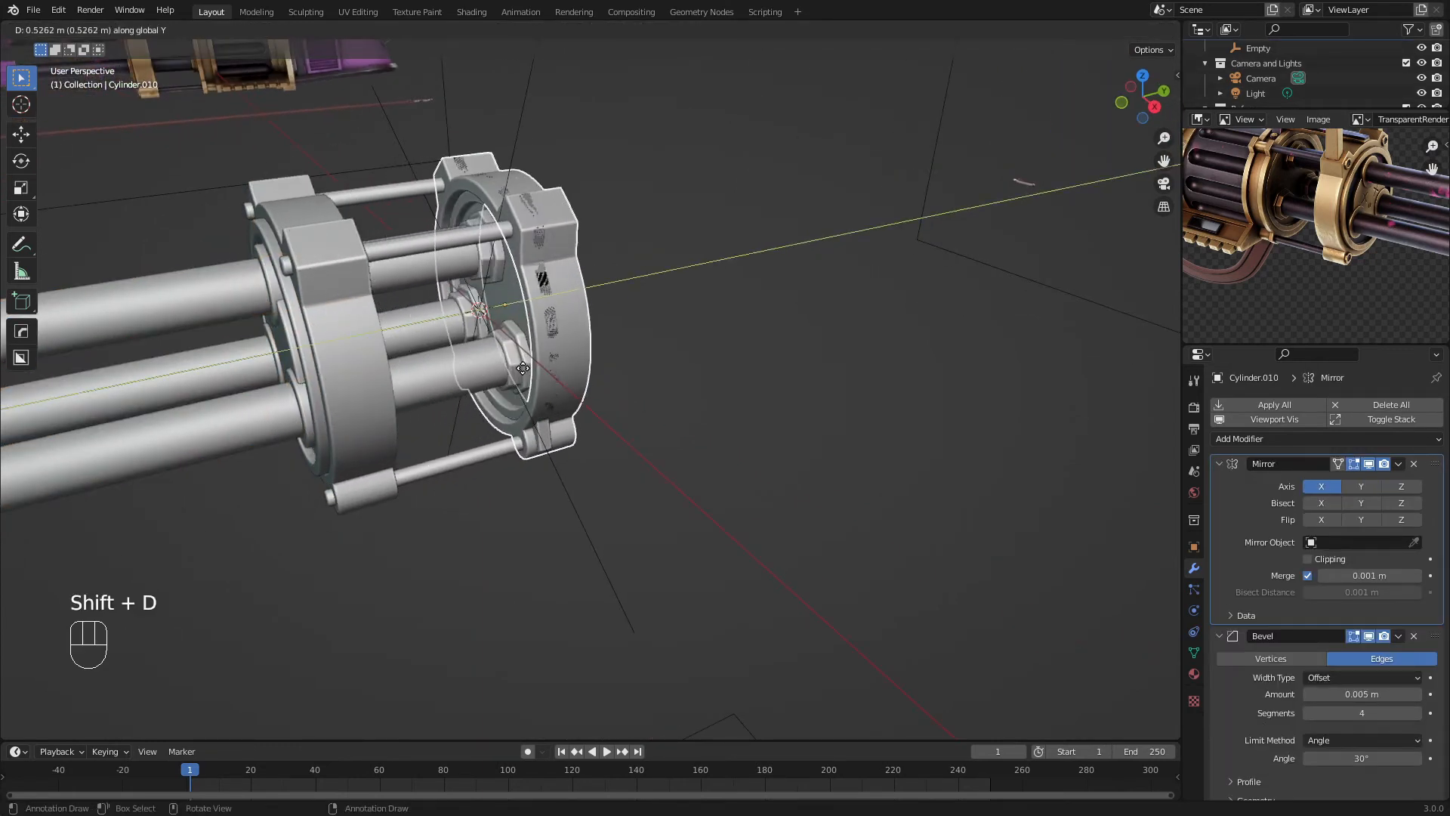
pyautogui.click(540, 353)
pyautogui.scroll(5, 1242, 303)
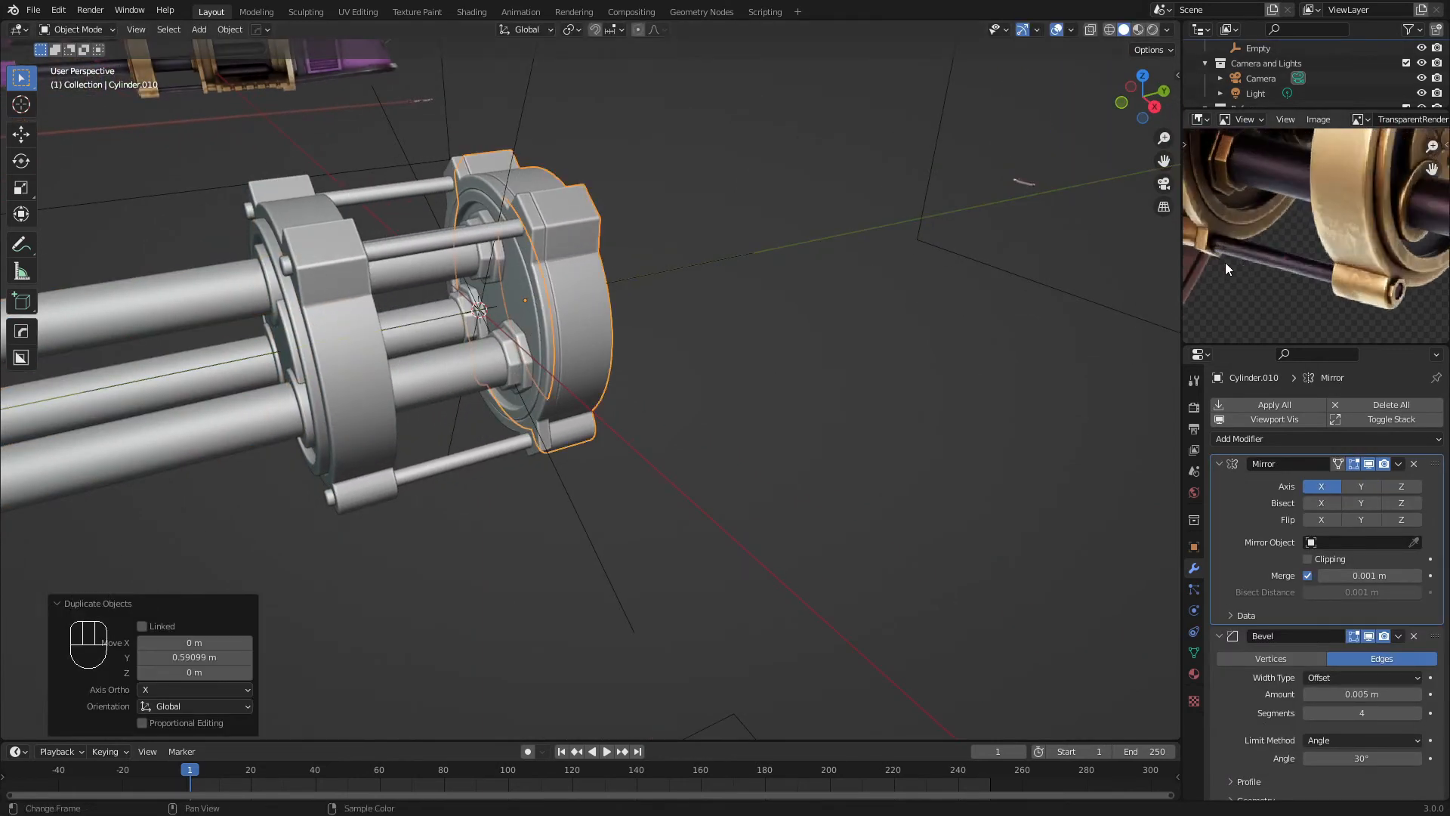
# Try to delete the upper half of the duplicated ring's vertices in front view
pyautogui.moveTo(491, 385); pyautogui.dragTo(423, 370, button='middle')
pyautogui.press('Tab')
pyautogui.press('KP_1')
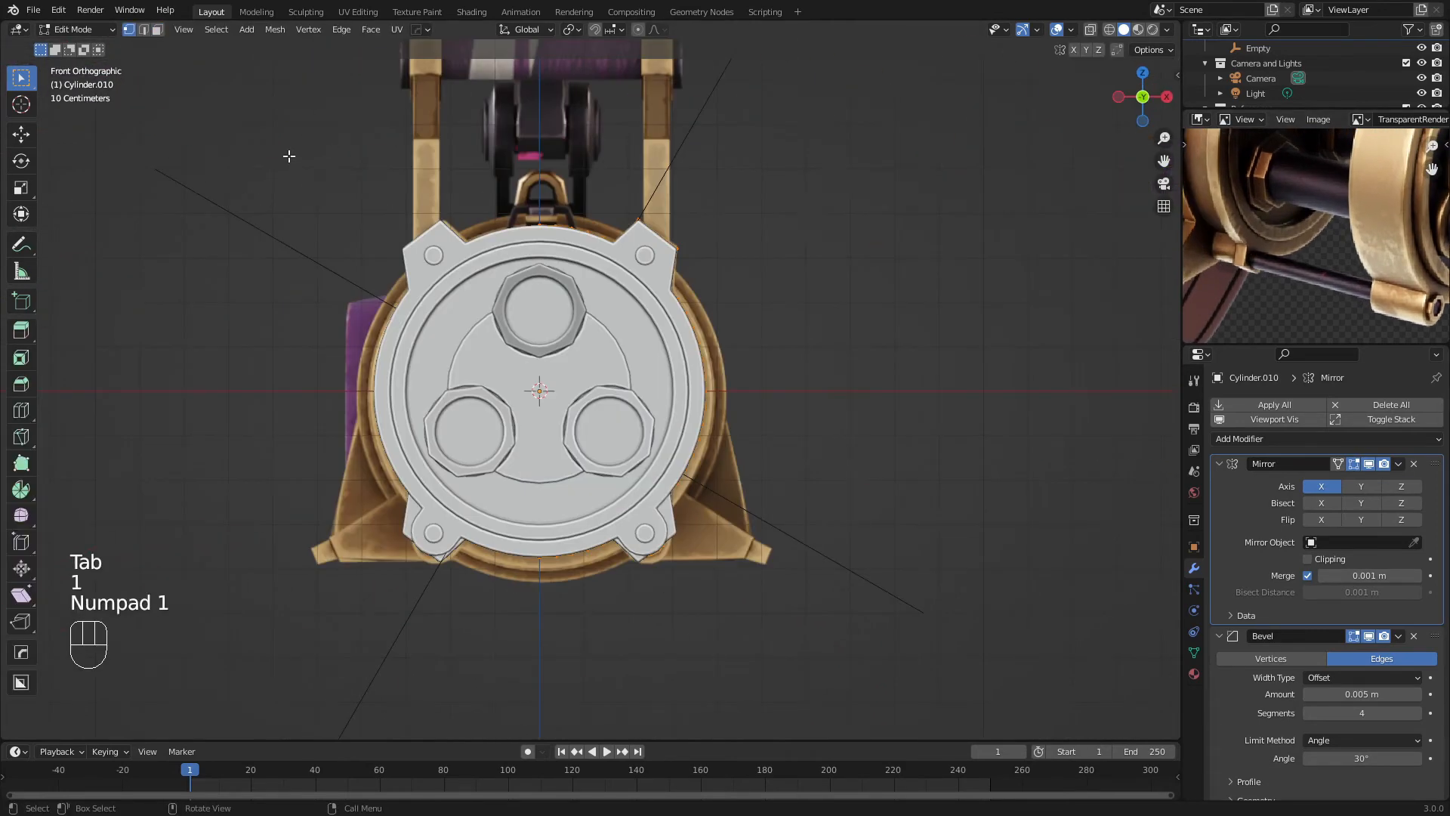
pyautogui.press('z')
pyautogui.press('a')
pyautogui.press('a')
pyautogui.press('b')
pyautogui.moveTo(441, 179); pyautogui.dragTo(759, 401)
pyautogui.press('x')
pyautogui.click(640, 382)
pyautogui.press('z')
pyautogui.moveTo(641, 382)
pyautogui.mouseDown(button='middle')
pyautogui.moveTo(780, 376)
pyautogui.moveTo(939, 408)
pyautogui.mouseUp(button='middle')
pyautogui.press('Tab')
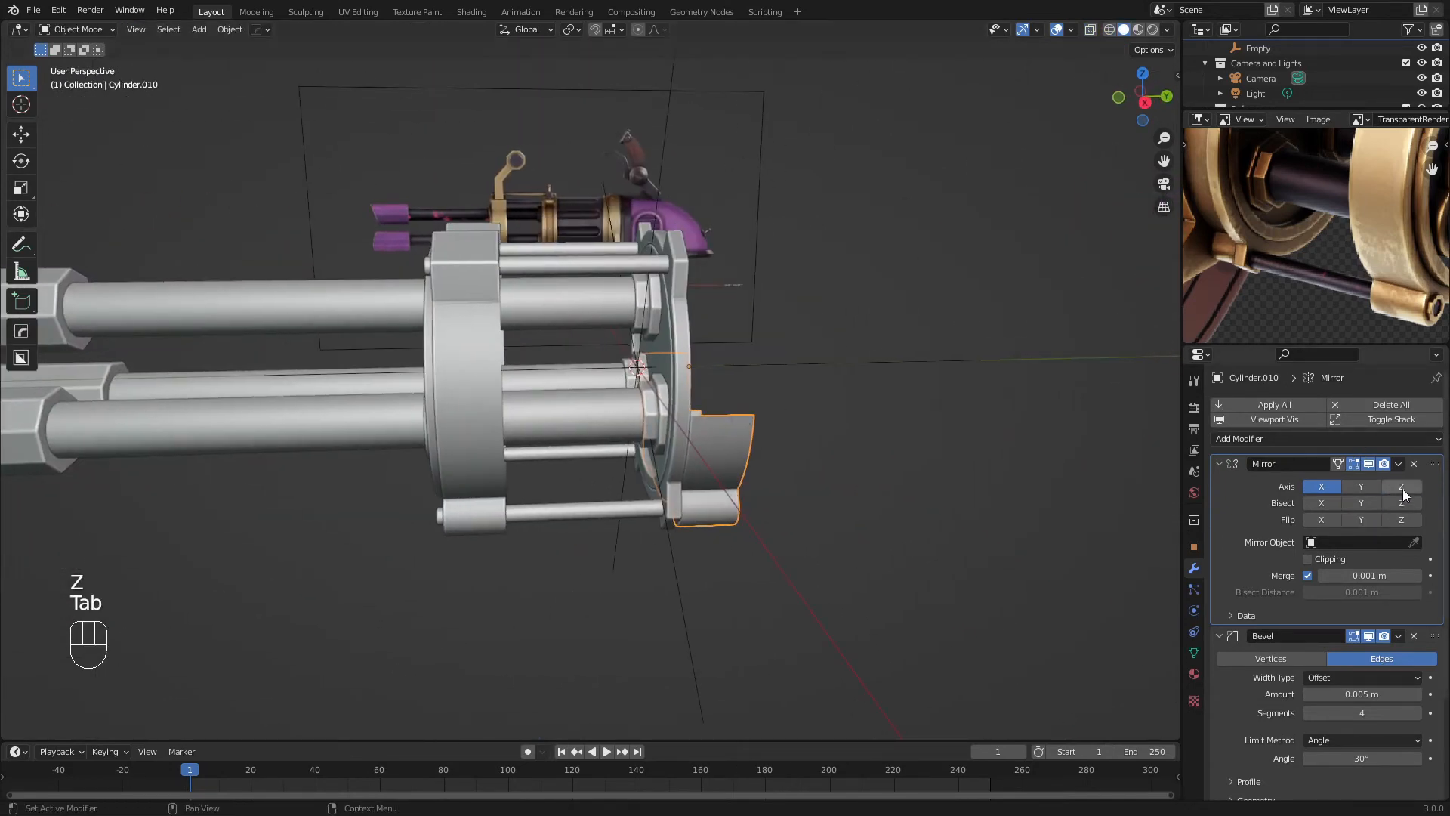
# Try mirroring the remaining lower half across Y, and undo back to the full duplicated ring
pyautogui.moveTo(974, 465); pyautogui.dragTo(1248, 458, button='middle')
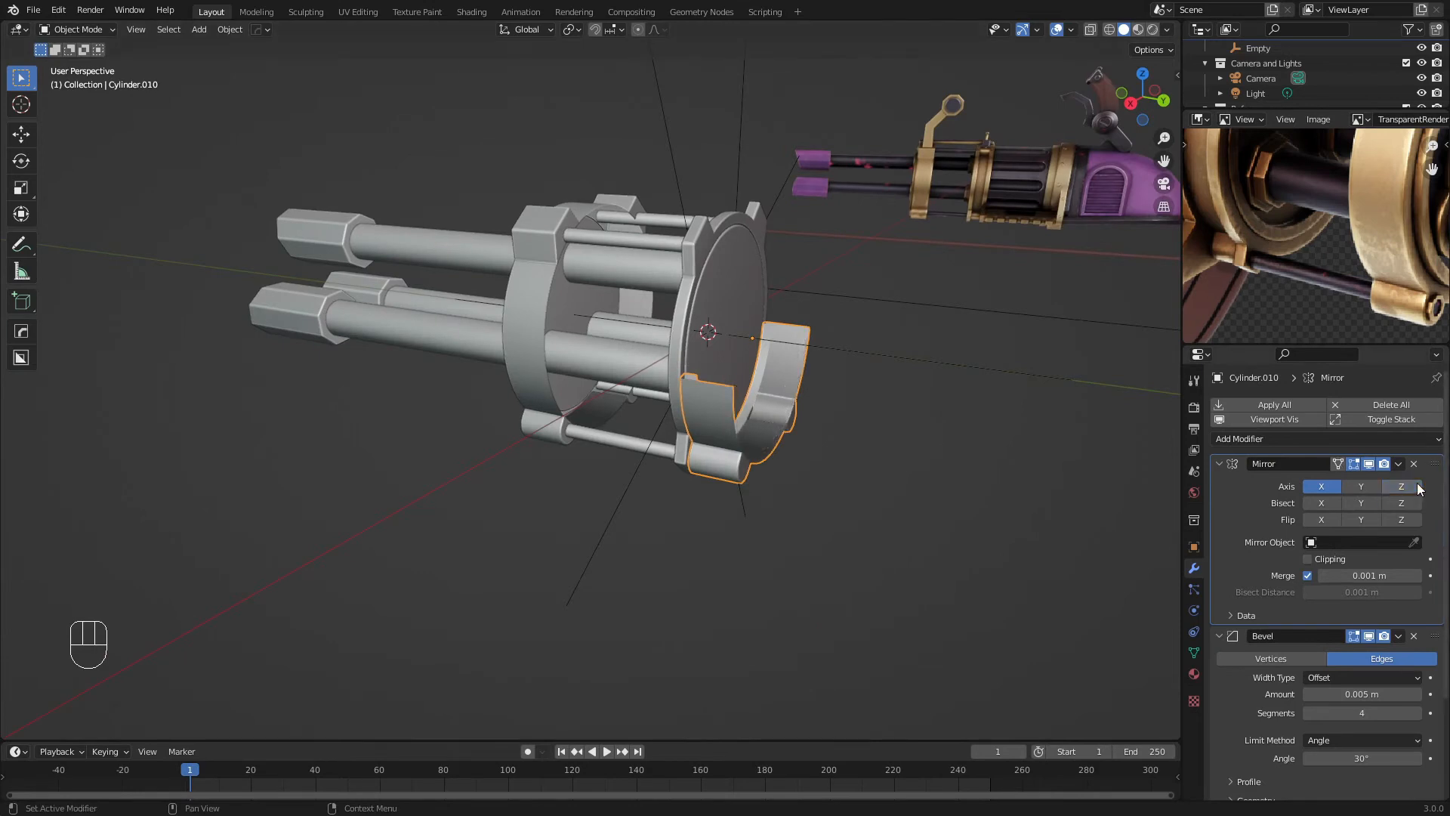
pyautogui.click(1367, 485)
pyautogui.moveTo(868, 393); pyautogui.dragTo(675, 425, button='middle')
pyautogui.hotkey('ctrl', 'z')
pyautogui.hotkey('ctrl', 'z')
pyautogui.hotkey('ctrl', 'z')
pyautogui.hotkey('ctrl', 'z')
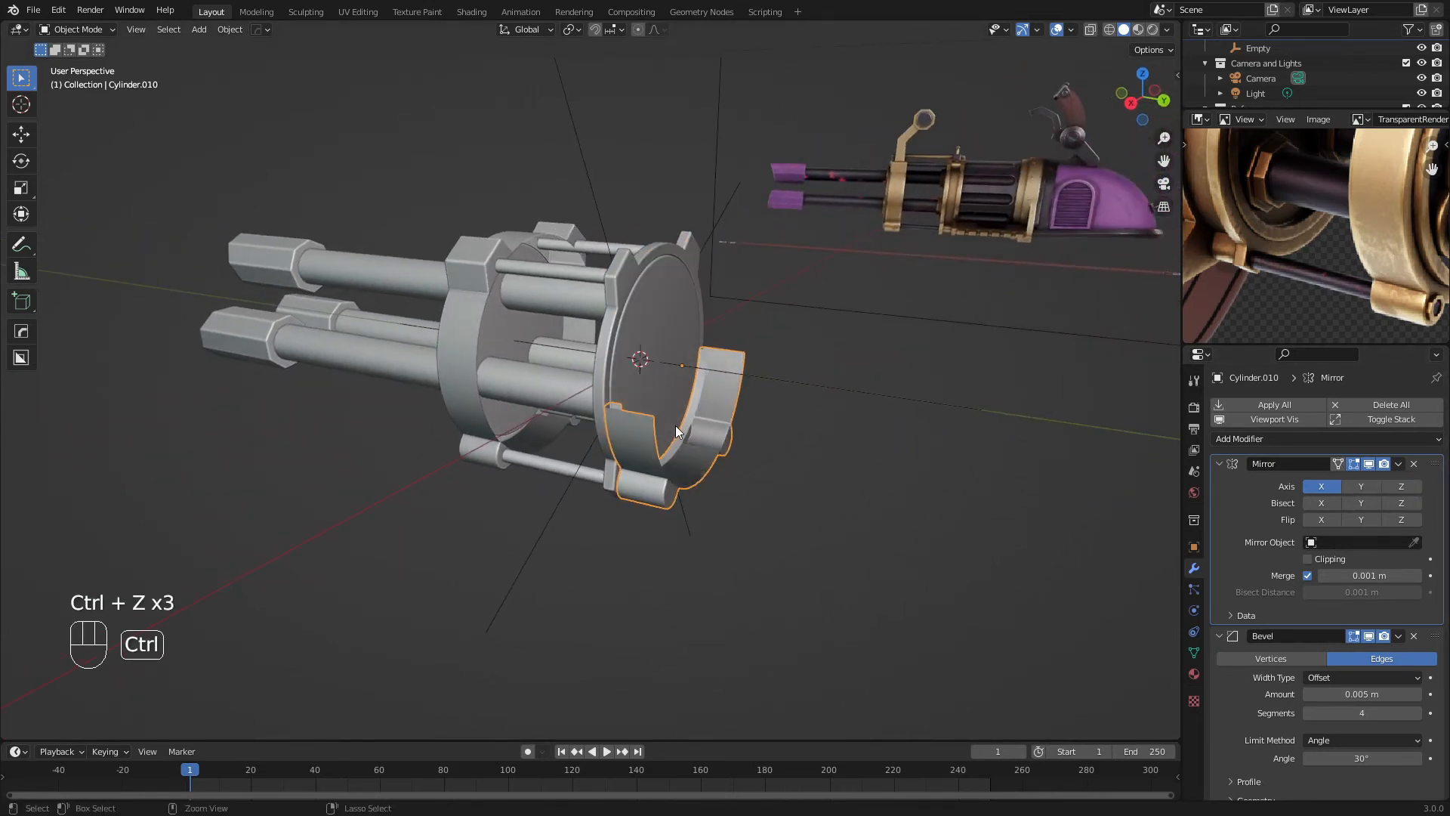
pyautogui.hotkey('ctrl', 'z')
pyautogui.hotkey('ctrl', 'z')
pyautogui.hotkey('ctrl', 'z')
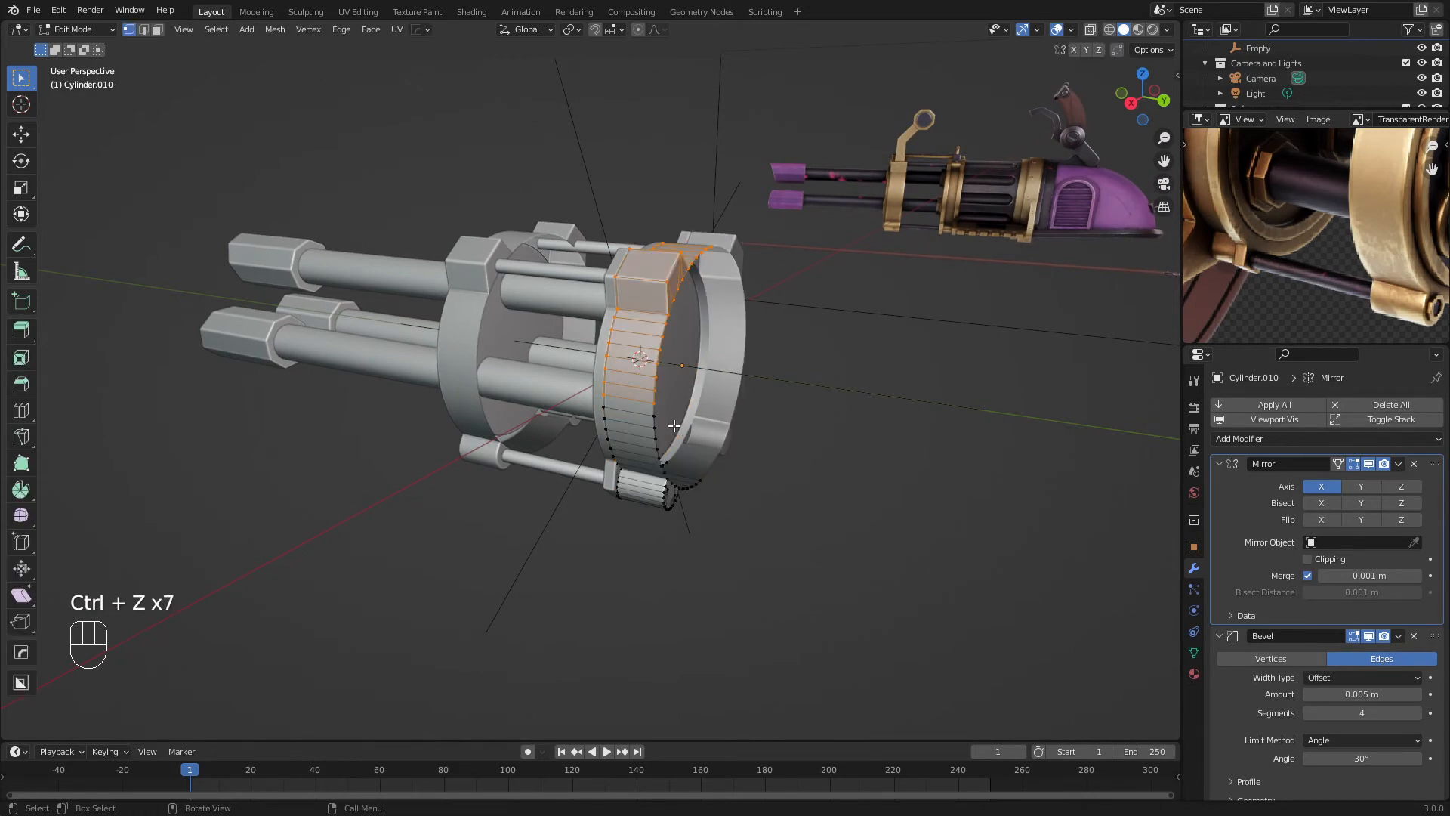
# Delete the vertices of the duplicated ring's upper half in see-through front view, keeping the round lower lugs
pyautogui.press('KP_1')
pyautogui.press('z')
pyautogui.scroll(3, 549, 356)
pyautogui.press('z')
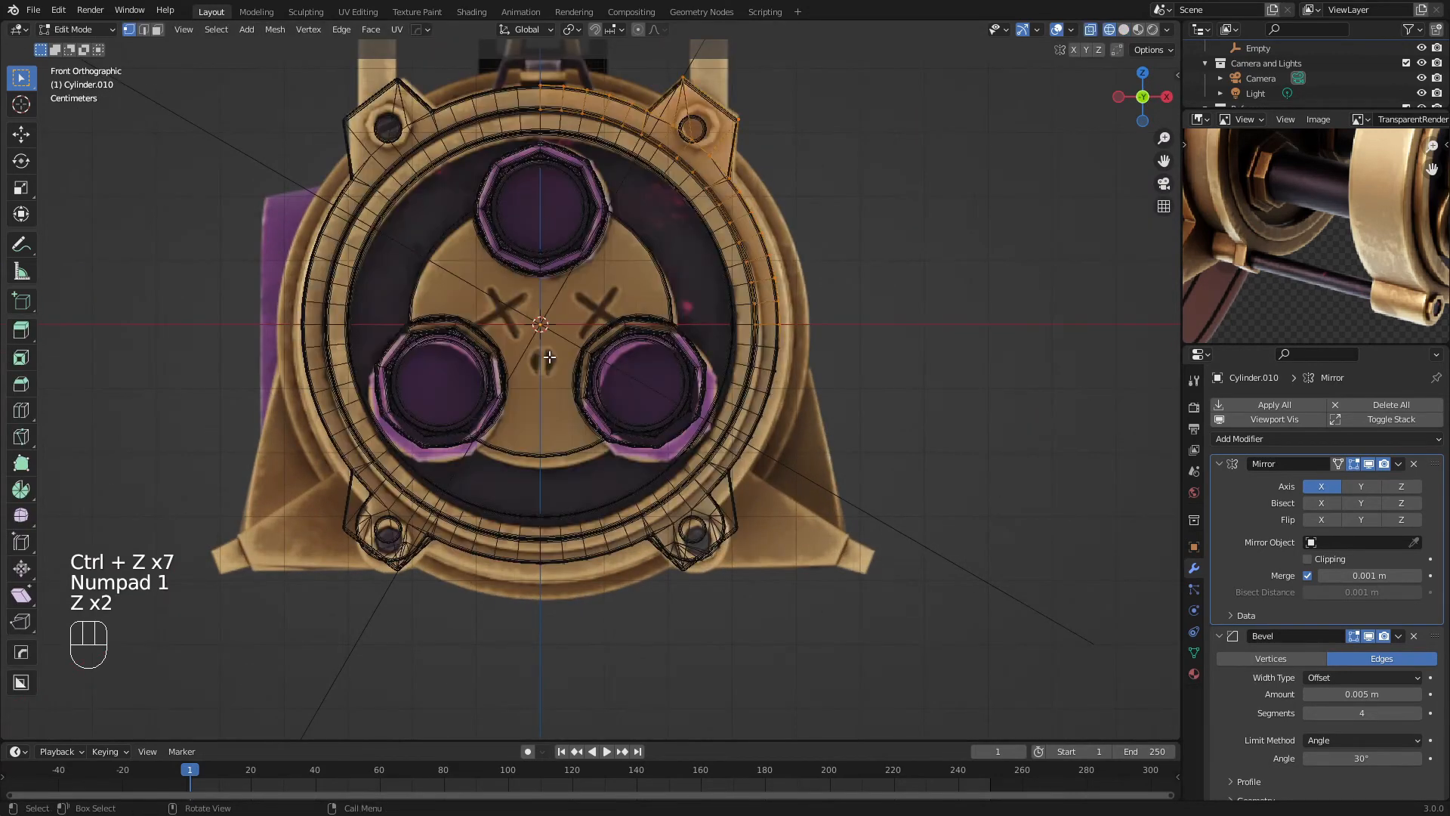
pyautogui.press('x')
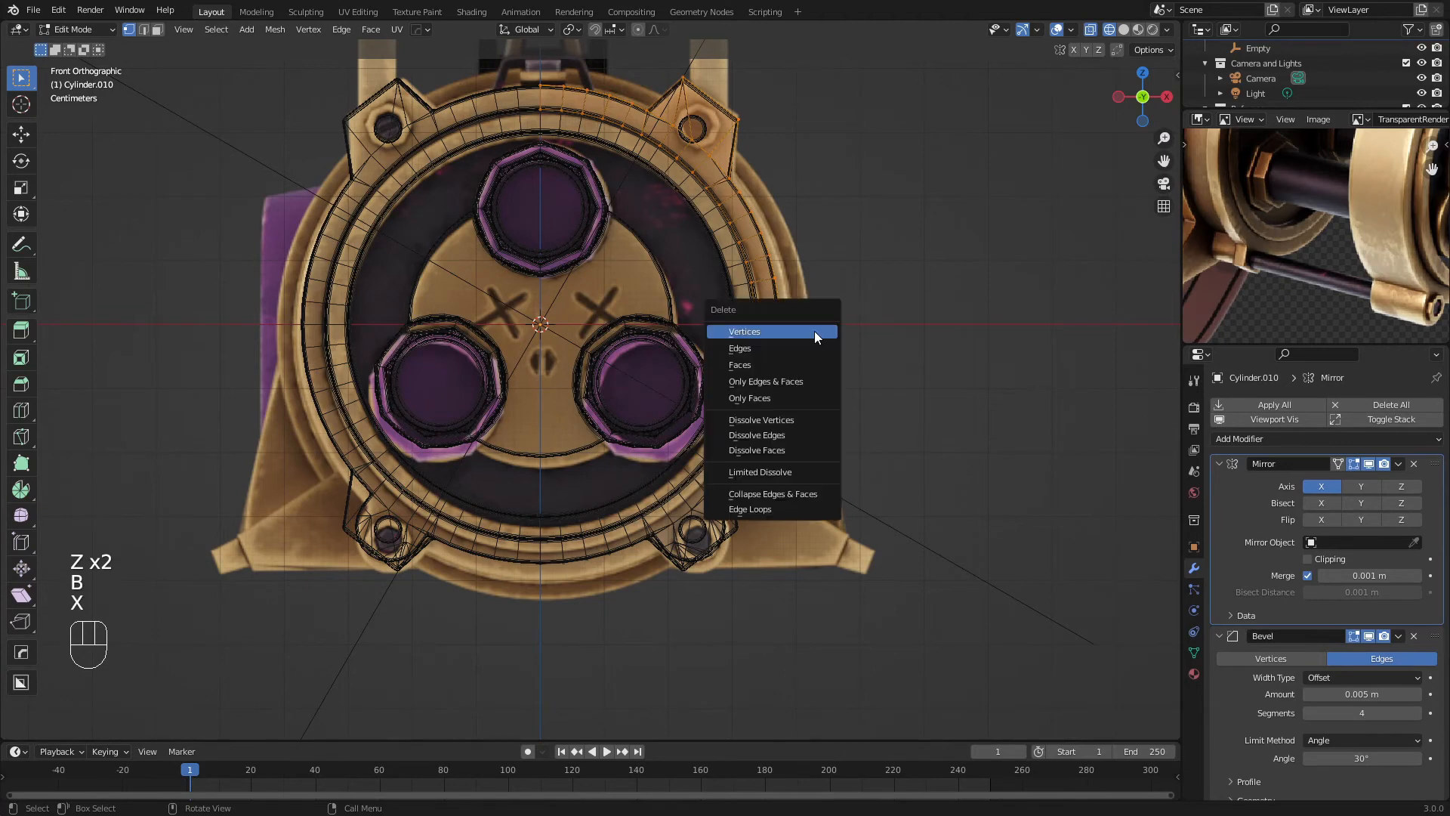
pyautogui.click(814, 331)
pyautogui.press('z')
pyautogui.moveTo(657, 346)
pyautogui.mouseDown(button='middle')
pyautogui.moveTo(545, 418)
pyautogui.moveTo(589, 426)
pyautogui.mouseUp(button='middle')
pyautogui.press('Tab')
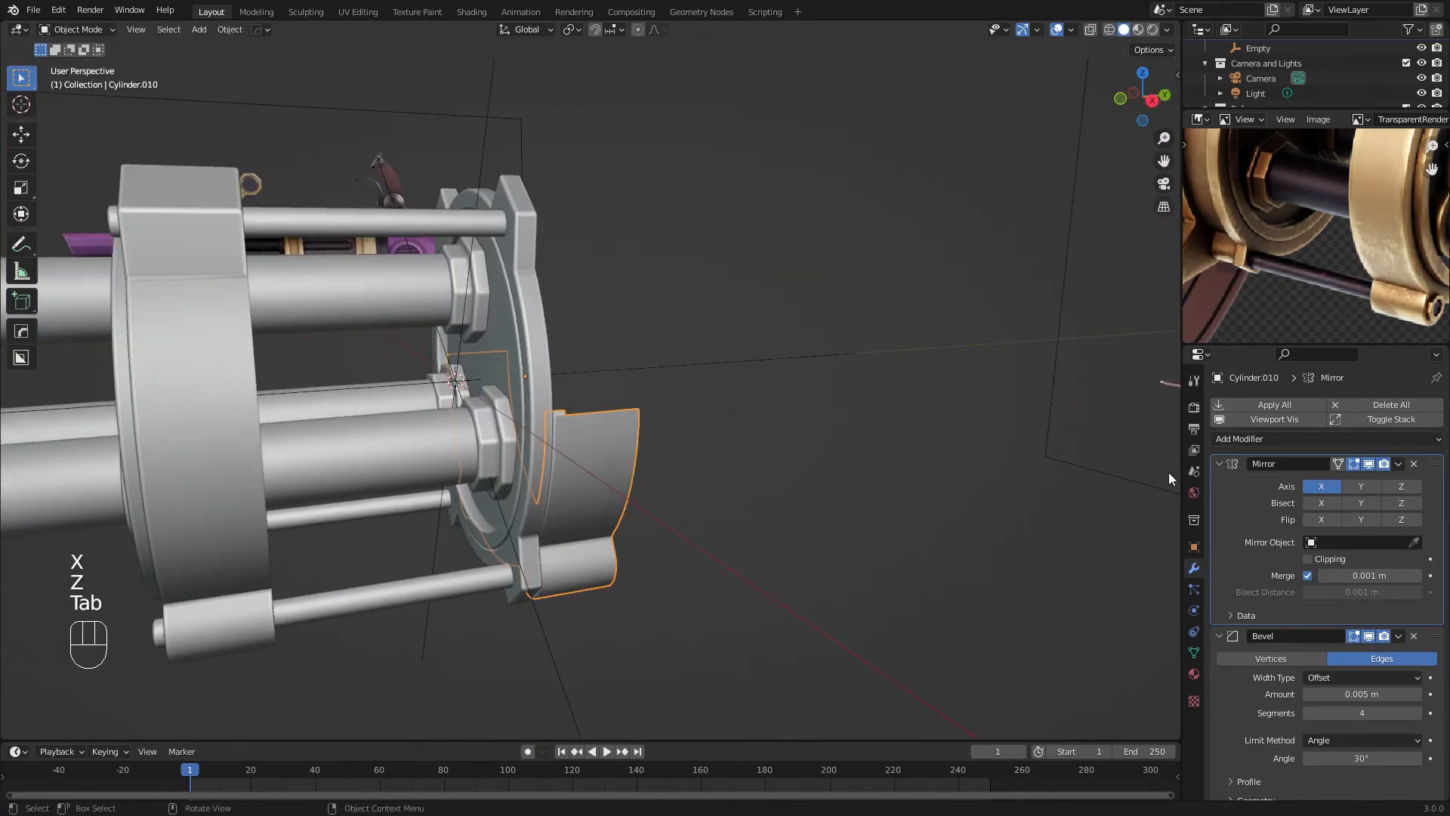
# Mirror the duplicated ring's lower half across Y as well, and apply the Mirror modifier
pyautogui.click(1359, 487)
pyautogui.moveTo(574, 363); pyautogui.dragTo(463, 364, button='middle')
pyautogui.press('Tab')
pyautogui.press('a')
pyautogui.press('Tab')
pyautogui.hotkey('ctrl', 'a')
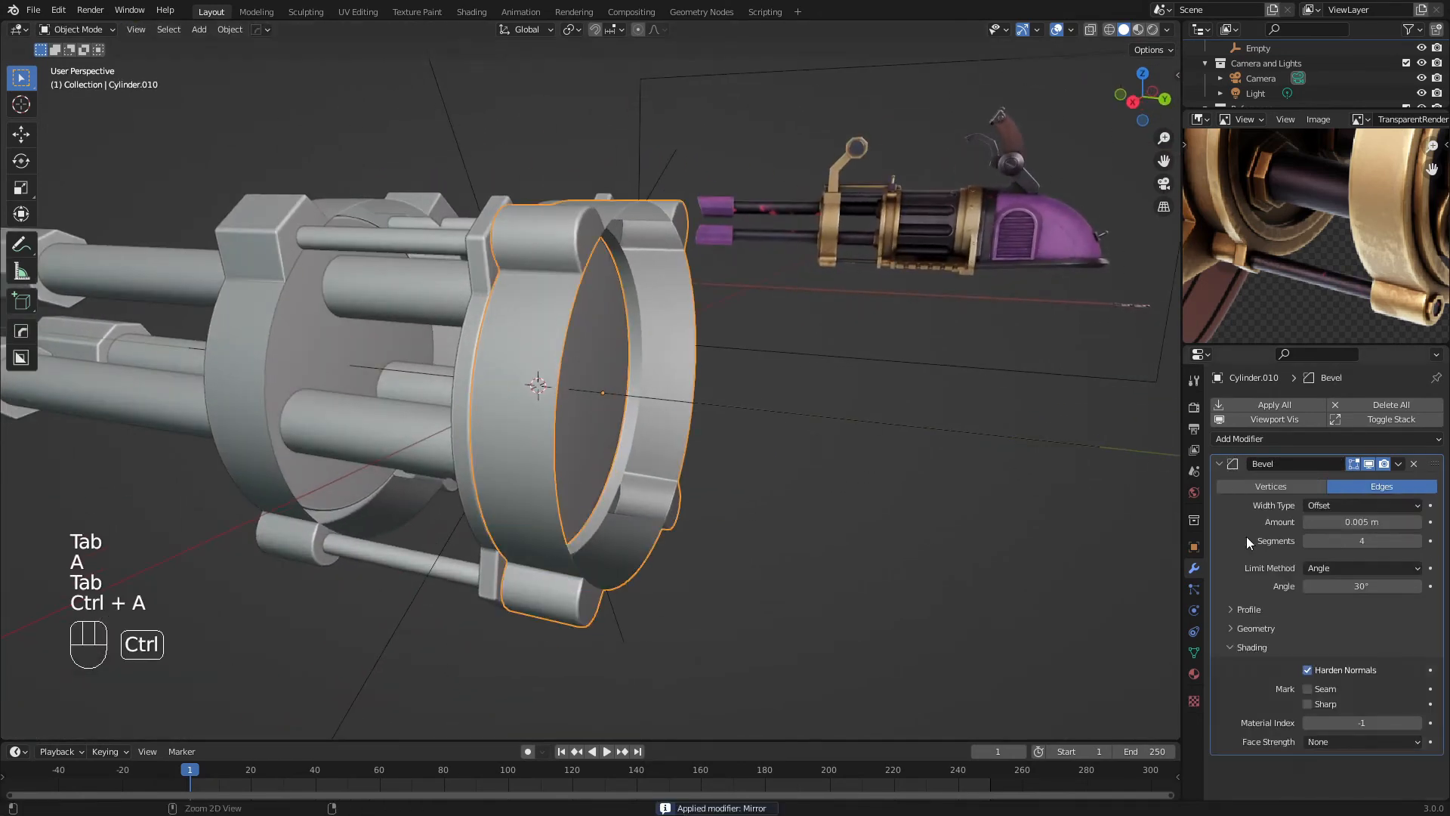
# Scale the whole mesh of the duplicated ring down to about 0.94
pyautogui.moveTo(423, 423); pyautogui.dragTo(356, 476, button='middle')
pyautogui.press('Tab')
pyautogui.press('a')
pyautogui.press('s')
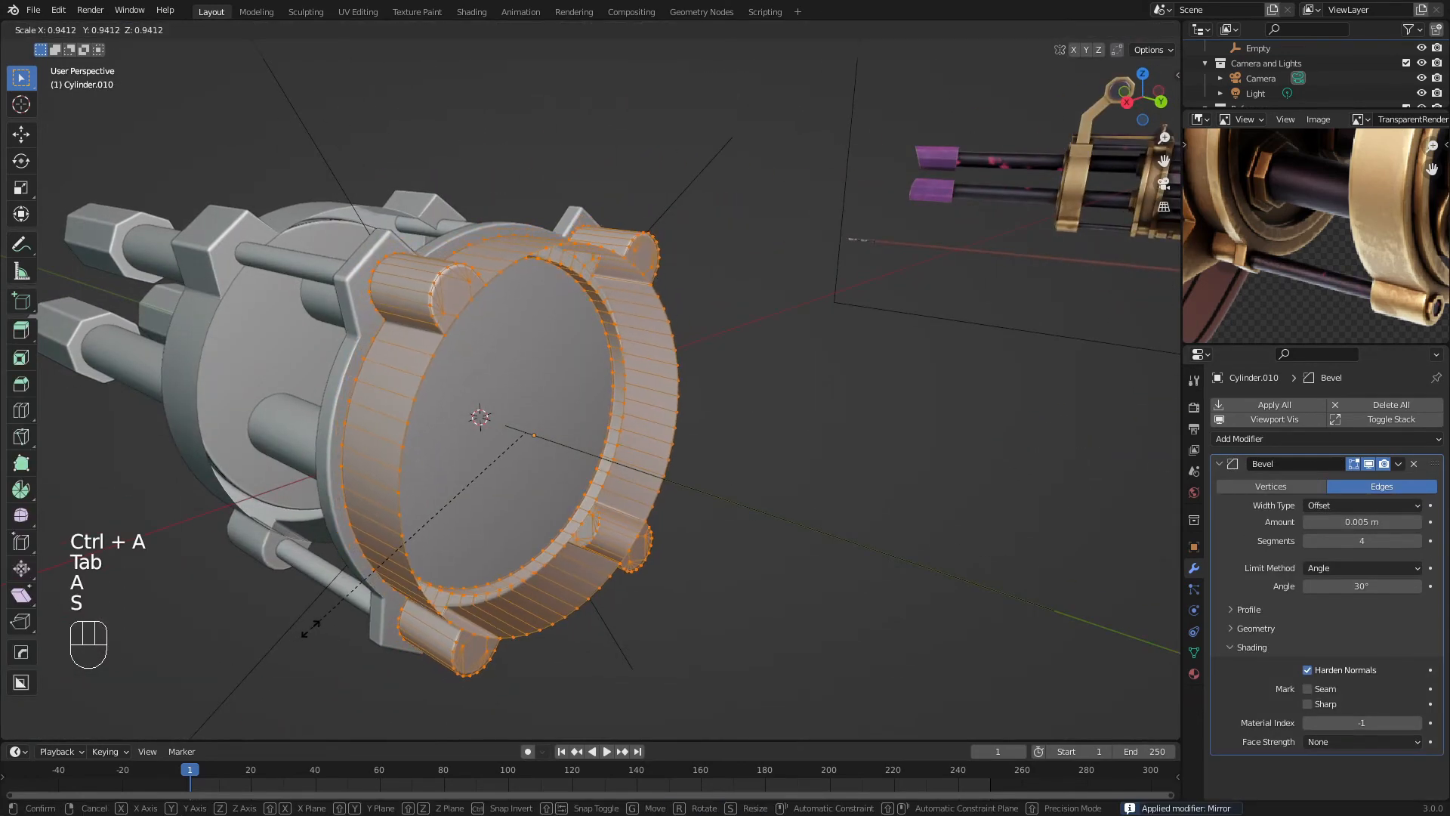
pyautogui.click(310, 627)
pyautogui.moveTo(309, 627); pyautogui.dragTo(816, 401, button='middle')
pyautogui.press('Tab')
# Fill the duplicated ring's rear opening with a face and isolate the ring
pyautogui.scroll(-4, 506, 418)
pyautogui.press('a')
pyautogui.press('a')
pyautogui.scroll(3, 578, 411)
pyautogui.click(578, 370)
pyautogui.press('Tab')
pyautogui.press('2')
pyautogui.hotkey('alt', 'a')
pyautogui.press('f')
pyautogui.press('Tab')
pyautogui.press('KP_Divide')
# Try filling the ring's barrel-side opening with a face and dissolving the inner loop's vertices, and undo the dissolve
pyautogui.press('Tab')
pyautogui.press('2')
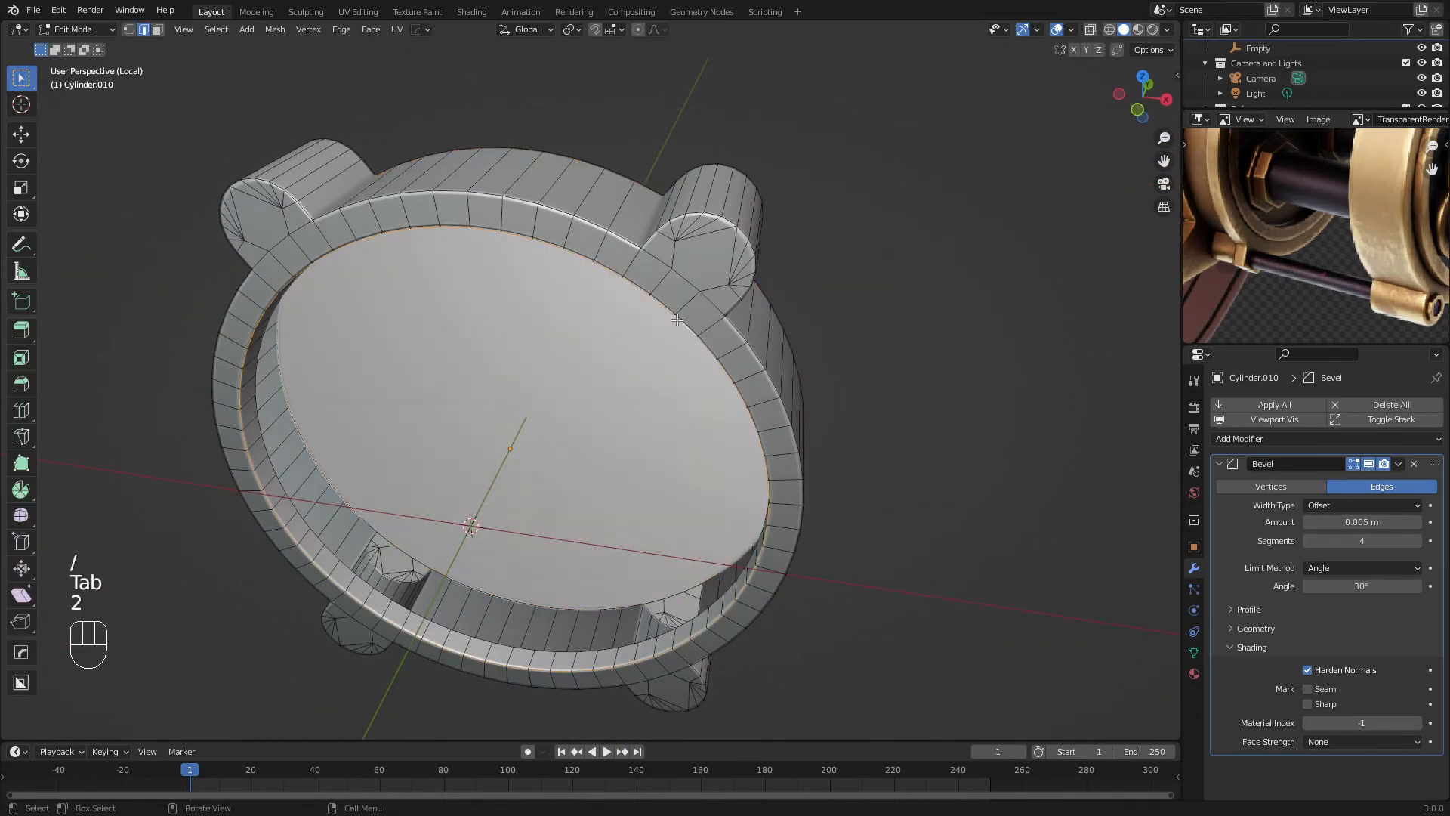
pyautogui.press('f')
pyautogui.press('x')
pyautogui.click(554, 443)
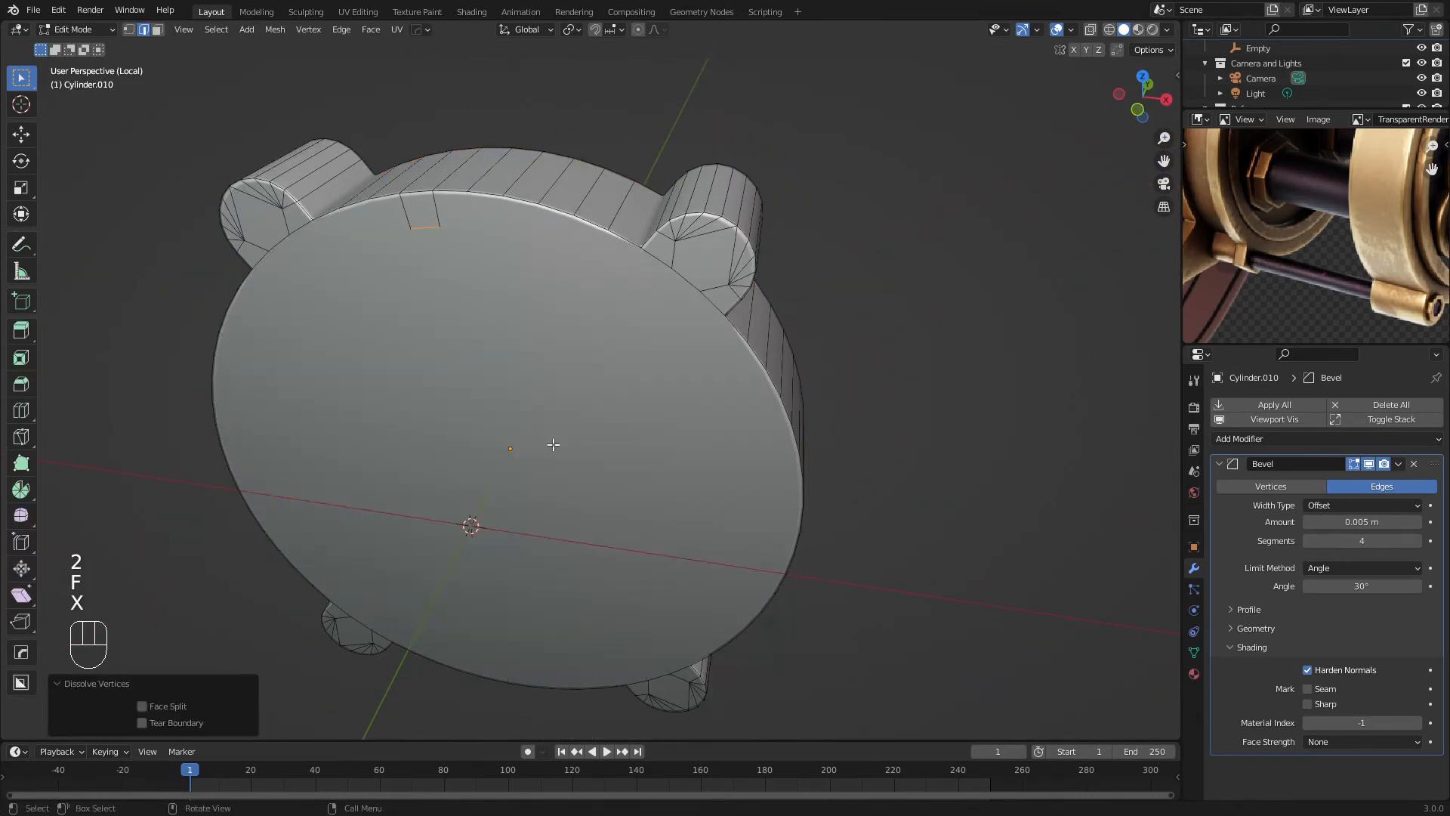
pyautogui.scroll(-2, 551, 443)
pyautogui.moveTo(551, 442); pyautogui.dragTo(547, 421, button='middle')
pyautogui.hotkey('ctrl', 'z')
pyautogui.scroll(1, 545, 417)
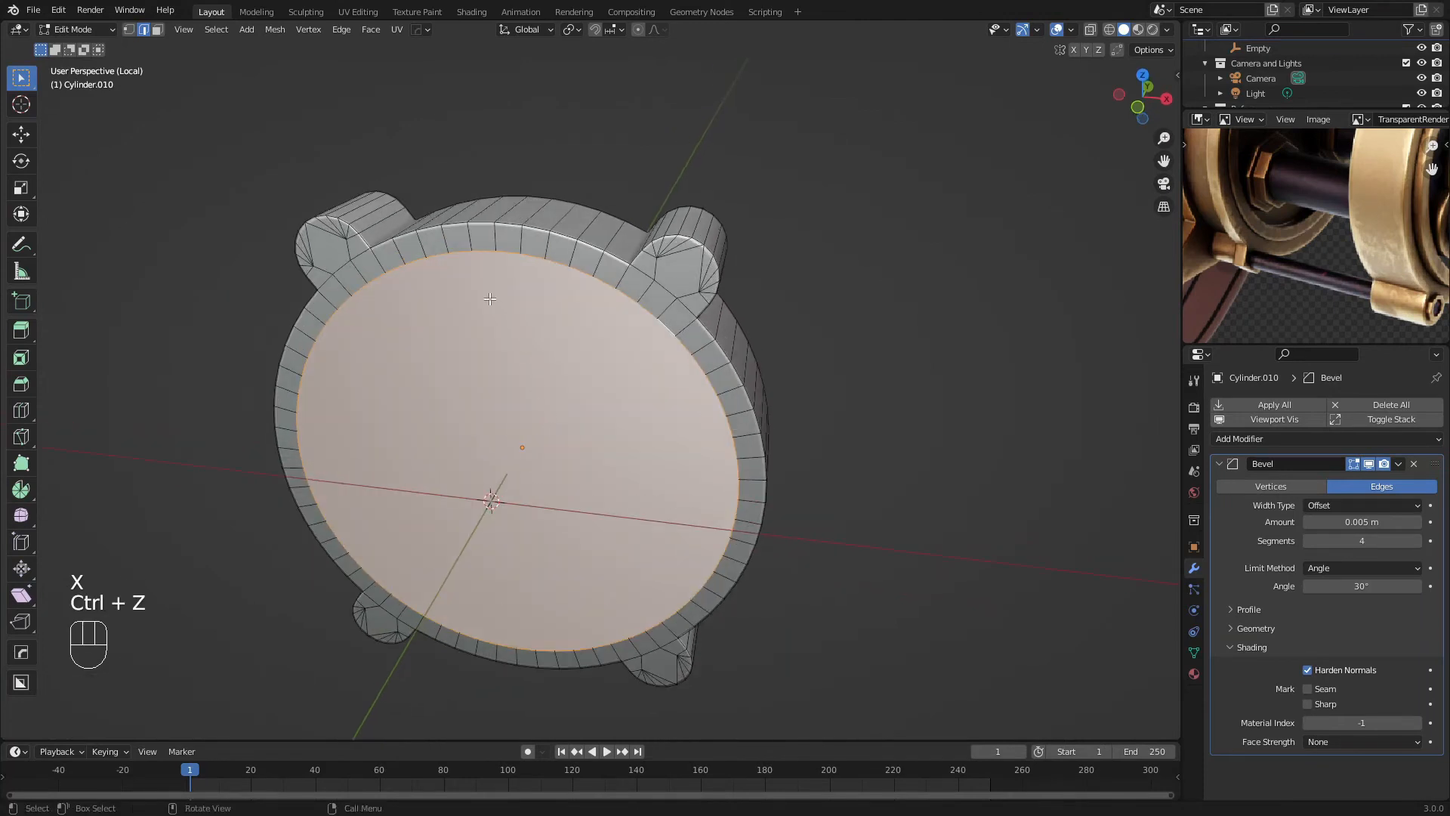
# Try moving a vertex on the inner edge loop, and undo the face filling the ring's barrel-side opening
pyautogui.click(473, 257)
pyautogui.press('g')
pyautogui.rightClick(448, 233)
pyautogui.moveTo(448, 234); pyautogui.dragTo(661, 298, button='middle')
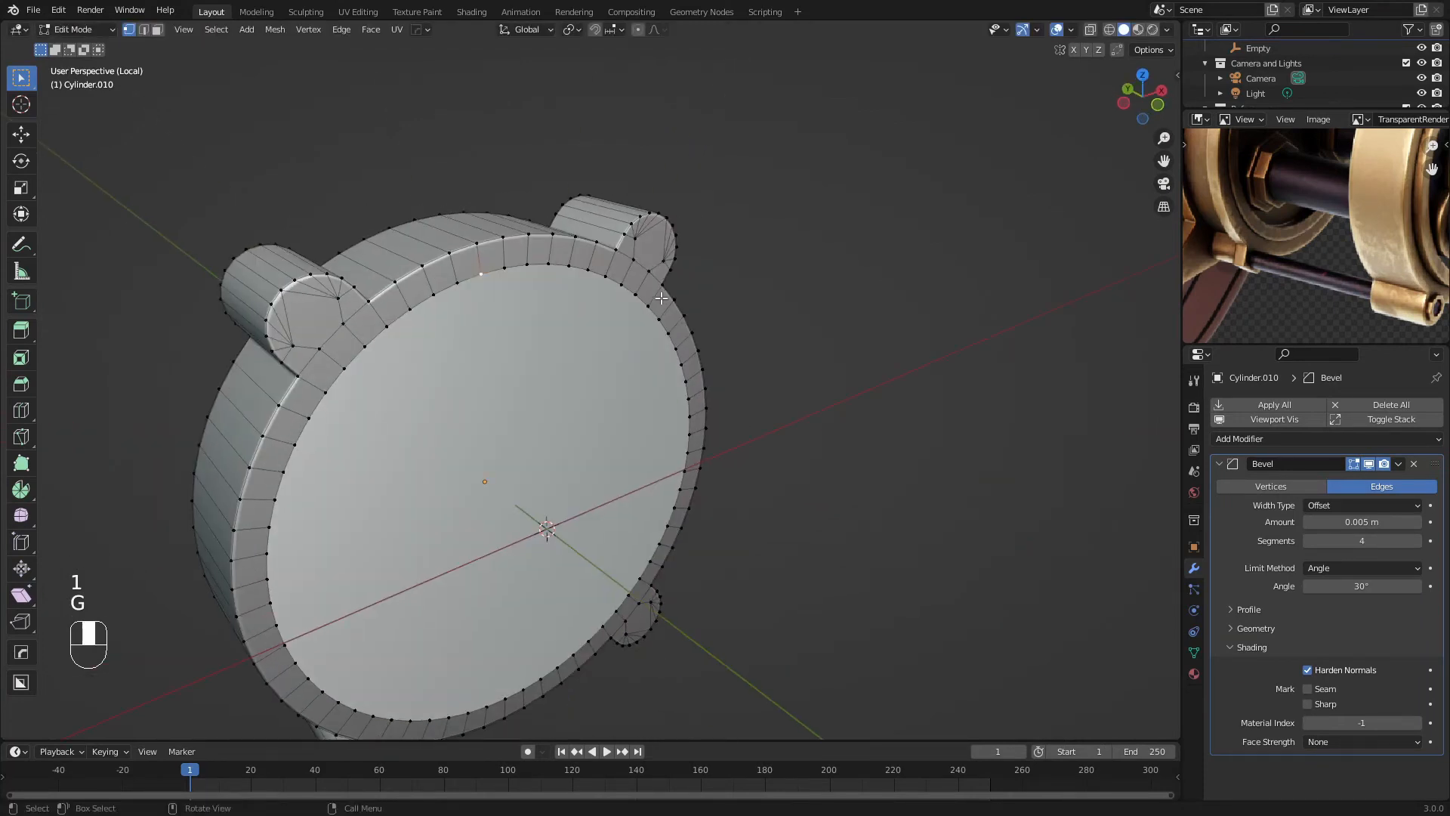
pyautogui.scroll(1, 610, 414)
pyautogui.moveTo(602, 404); pyautogui.dragTo(556, 600, button='middle')
pyautogui.hotkey('ctrl', 'z')
# Delete the selected loop of faces around the inside of the ring's rim
pyautogui.scroll(-3, 580, 403)
pyautogui.press('3')
pyautogui.press('x')
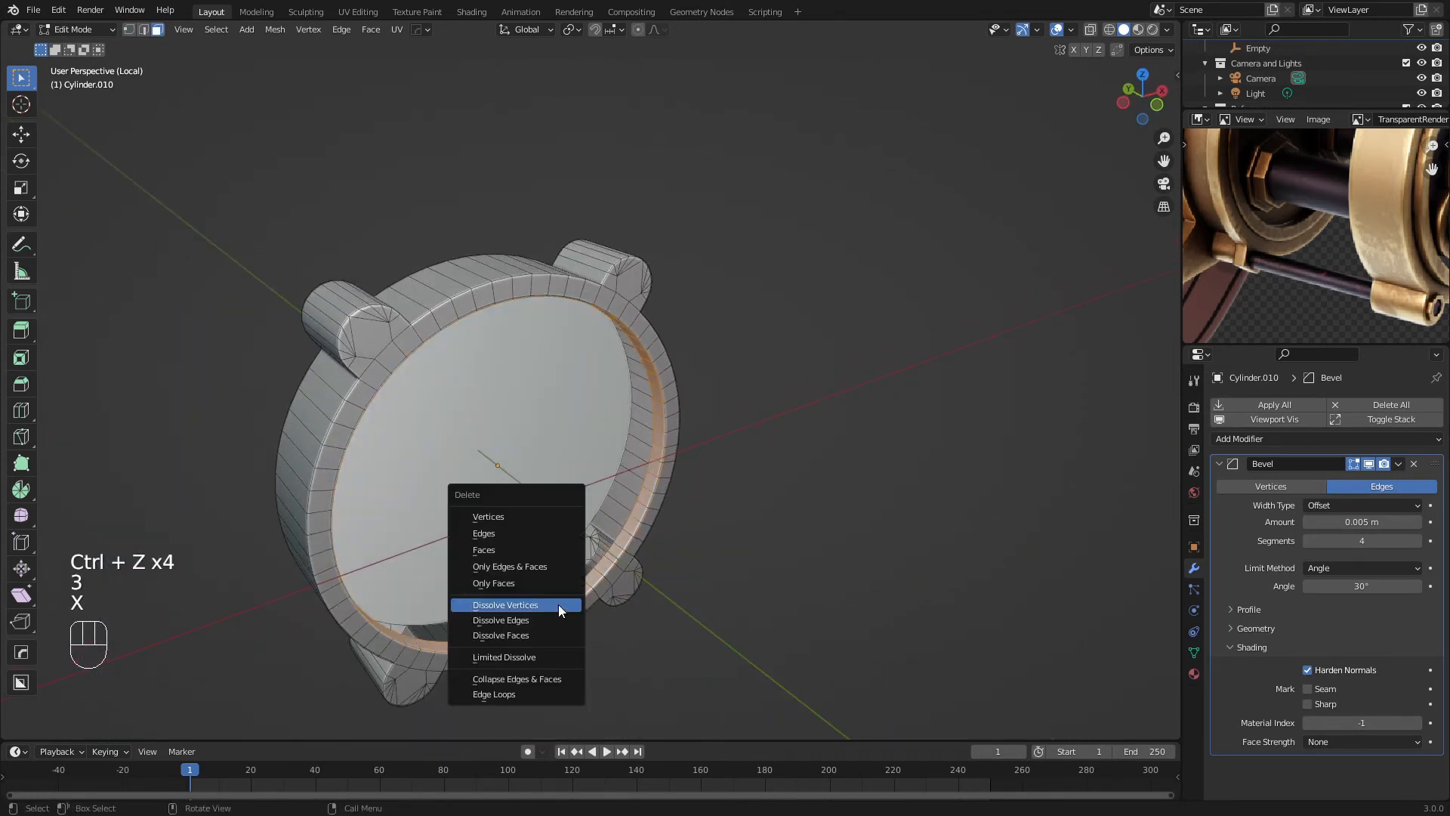
pyautogui.click(492, 555)
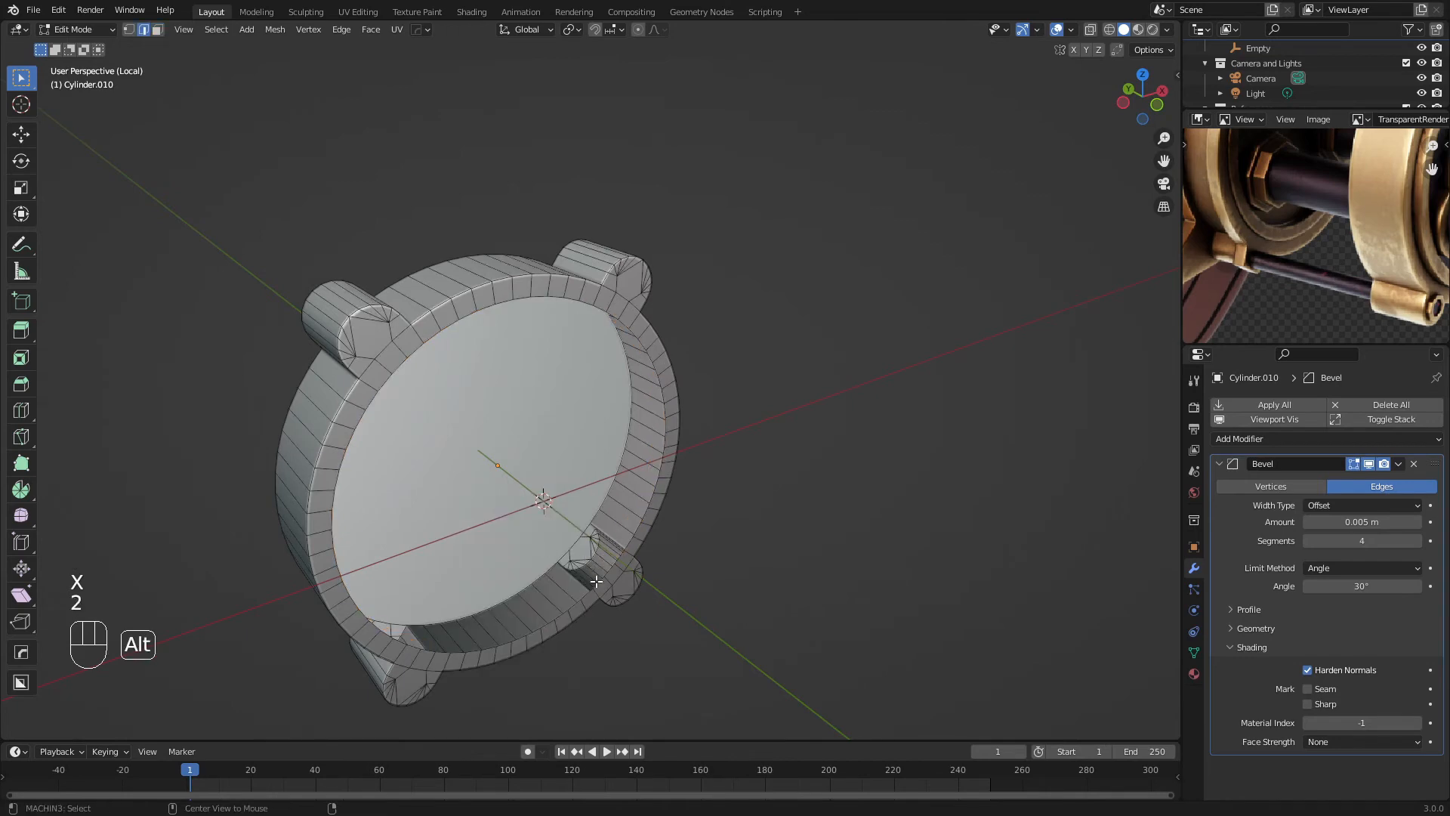
# Fill the isolated ring's open inner edge loop with a face and bring the rest of the model back into view
pyautogui.press('f')
pyautogui.moveTo(599, 584); pyautogui.dragTo(549, 553, button='middle')
pyautogui.moveTo(537, 456); pyautogui.dragTo(412, 472, button='middle')
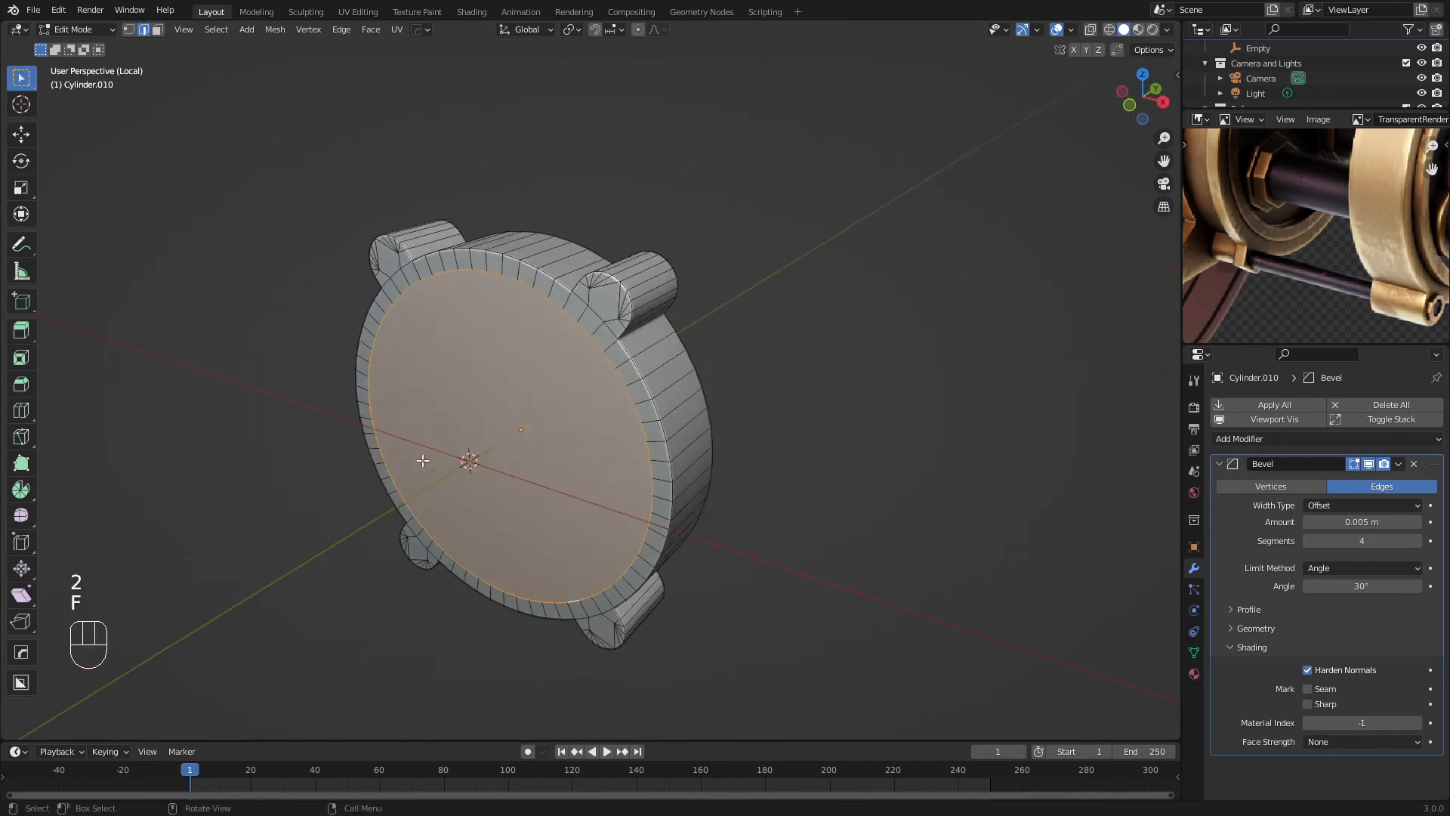
pyautogui.press('Tab')
pyautogui.moveTo(578, 468); pyautogui.dragTo(426, 491, button='middle')
pyautogui.press('/')
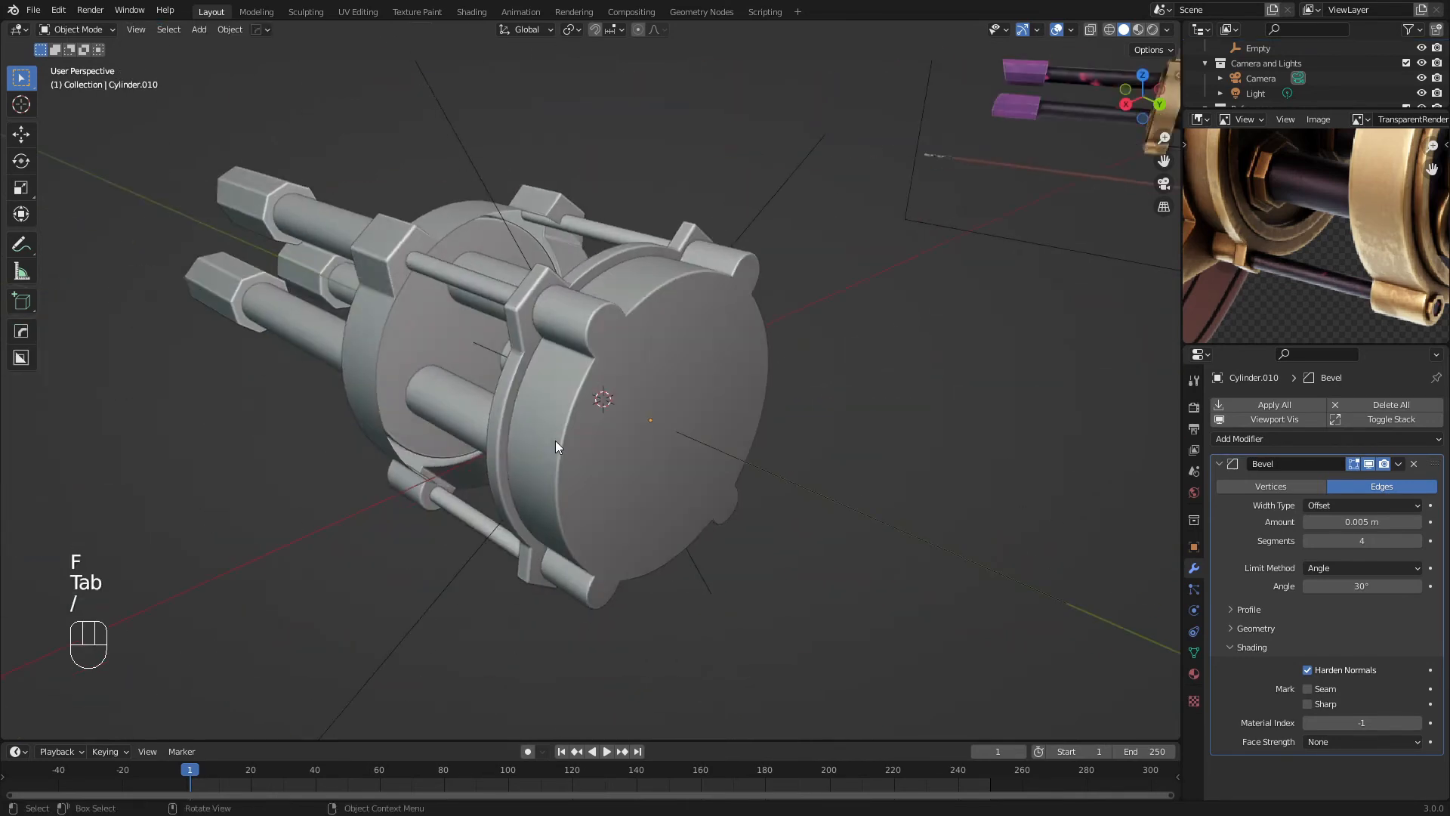
# Examine the assembled rings and barrels from several angles and the carrying handle in the reference image
pyautogui.press('a')
pyautogui.press('a')
pyautogui.scroll(-2, 582, 429)
pyautogui.scroll(4, 527, 415)
pyautogui.moveTo(582, 429); pyautogui.dragTo(698, 401, button='middle')
pyautogui.scroll(-5, 527, 411)
pyautogui.keyDown('shift'); pyautogui.moveTo(699, 400); pyautogui.dragTo(586, 392, button='middle'); pyautogui.keyUp('shift')
pyautogui.scroll(-4, 1352, 236)
pyautogui.moveTo(1341, 242); pyautogui.dragTo(1277, 307, button='middle')
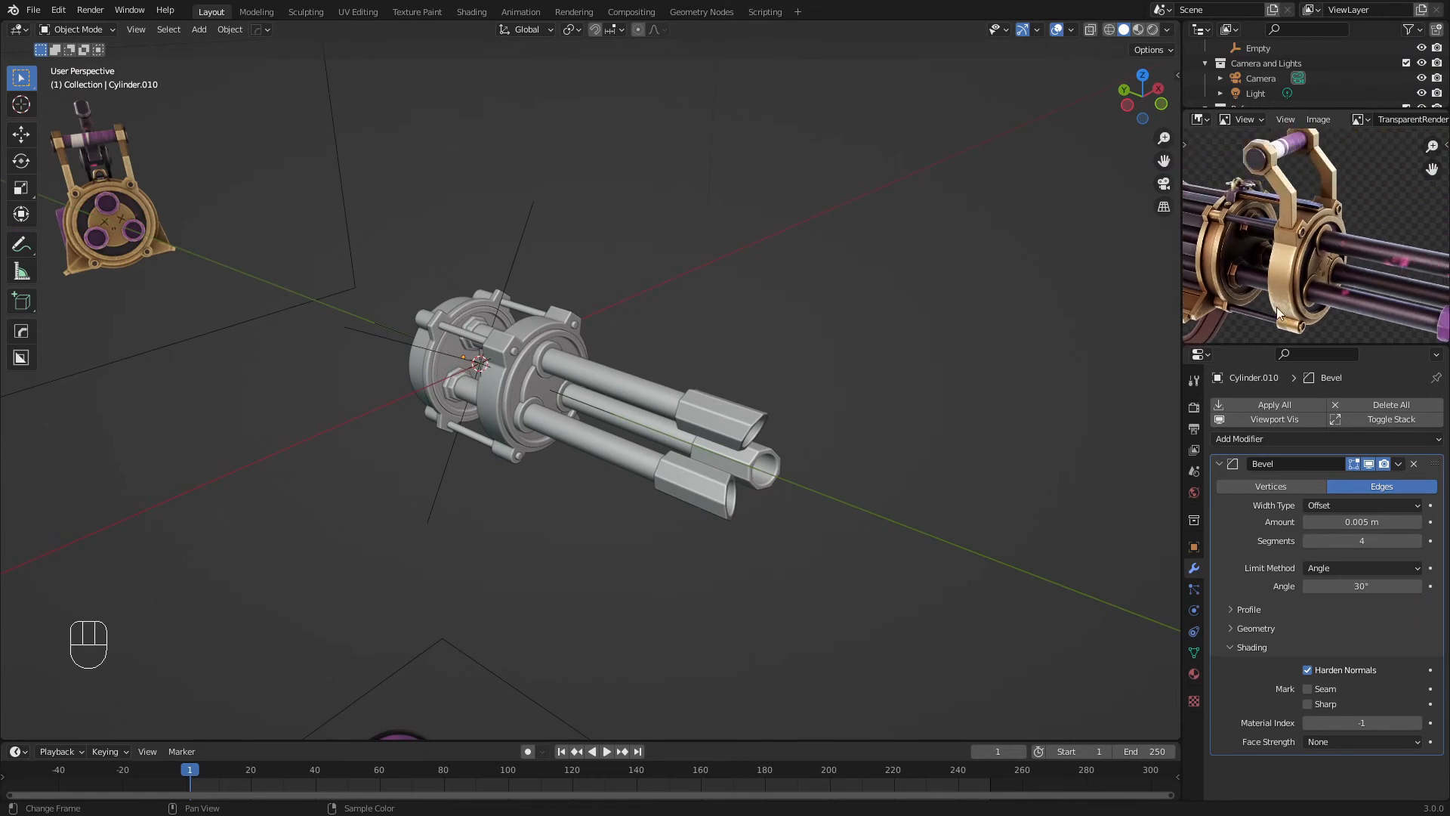
pyautogui.scroll(2, 626, 301)
pyautogui.moveTo(658, 321); pyautogui.dragTo(626, 332, button='middle')
pyautogui.scroll(-3, 660, 314)
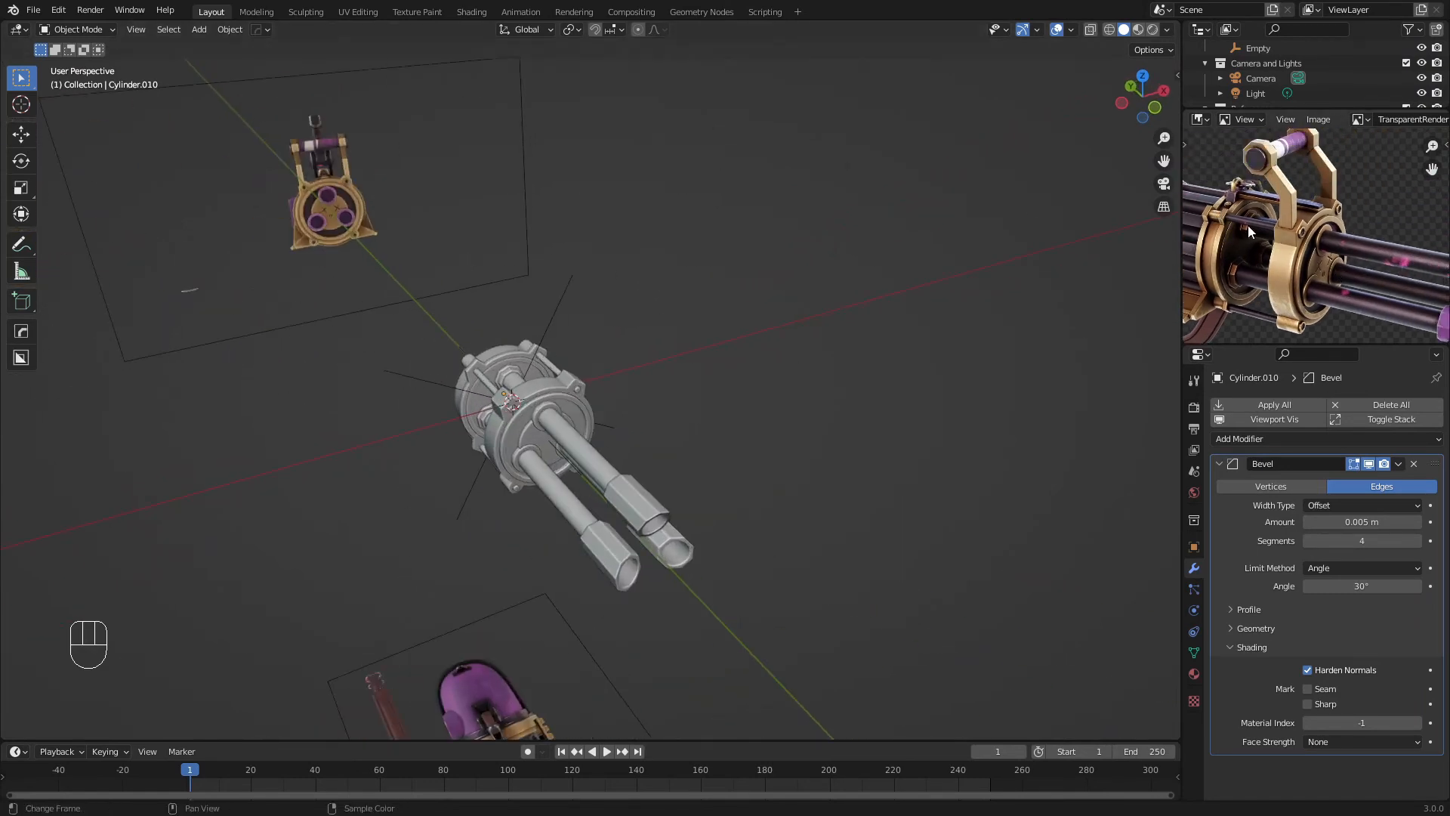
# Add a cube in the right side view and scale it to 0.122
pyautogui.press('KP_3')
pyautogui.scroll(2, 685, 244)
pyautogui.hotkey('shift', 'a')
pyautogui.moveTo(689, 238)
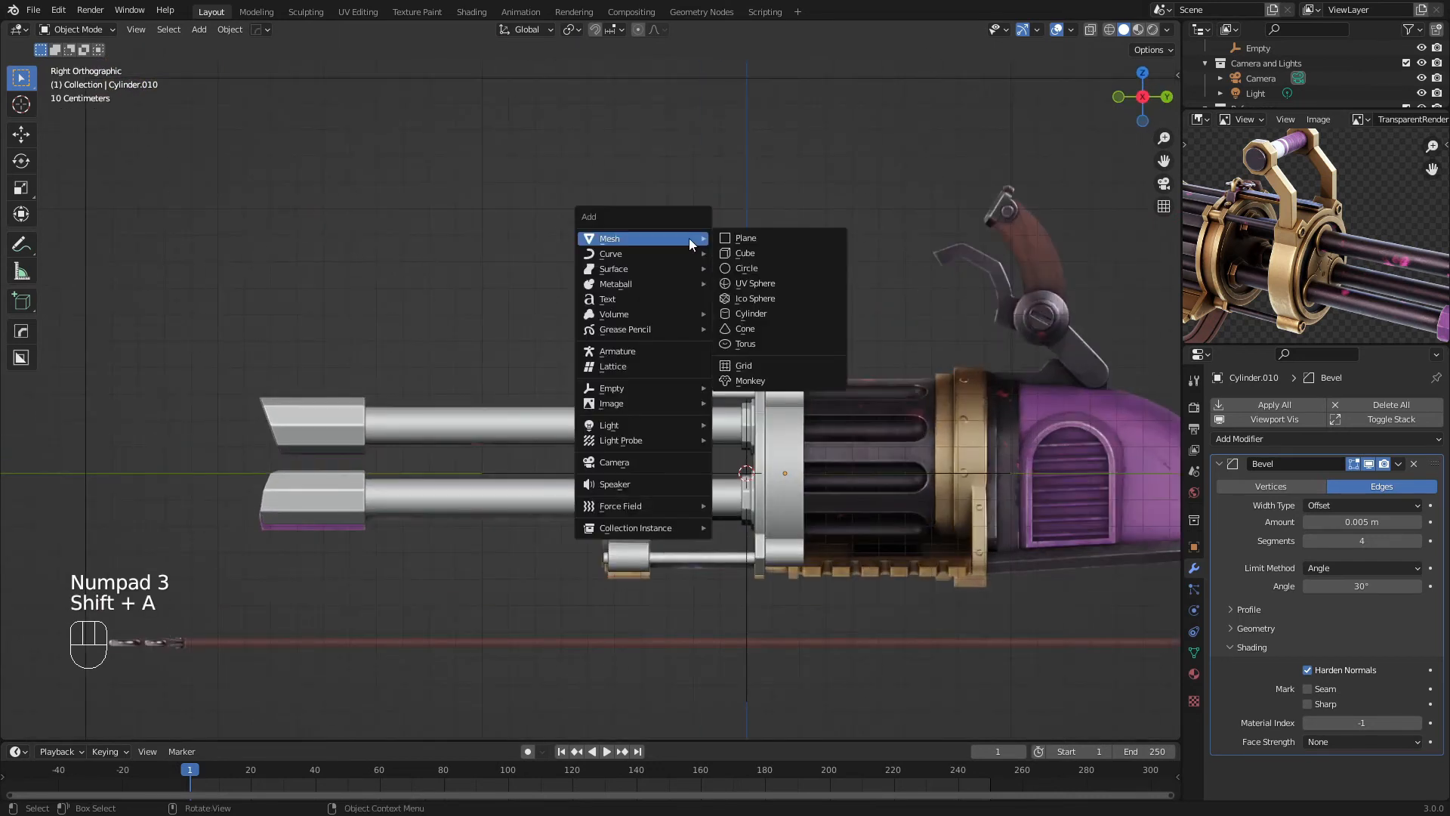
pyautogui.click(755, 253)
pyautogui.press('s')
pyautogui.click(831, 506)
# Move and shrink the cube to sit over the base of the handle bracket in the side reference
pyautogui.press('g')
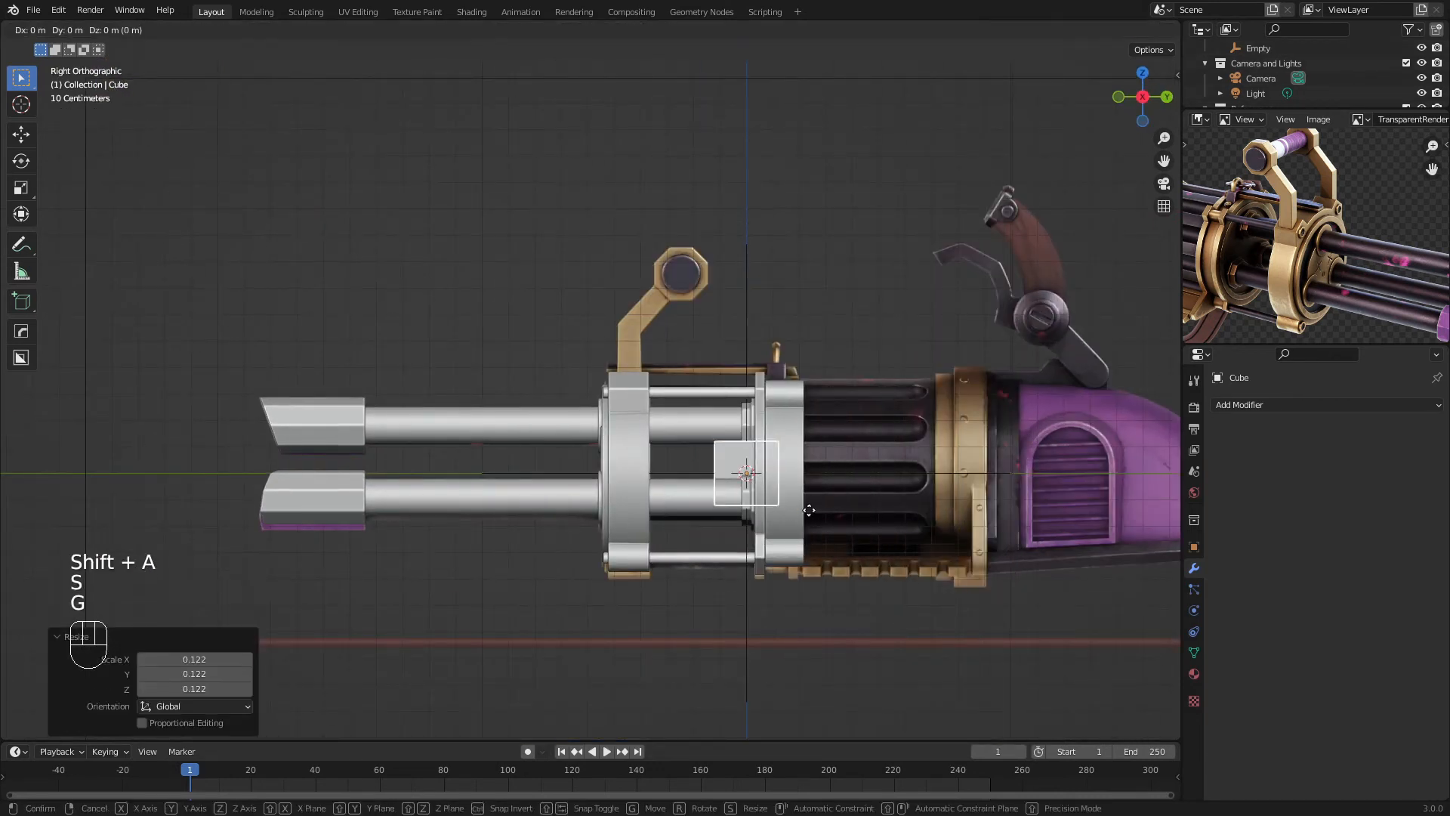
pyautogui.click(726, 413)
pyautogui.press('s')
pyautogui.click(655, 396)
pyautogui.press('g')
pyautogui.click(658, 397)
pyautogui.press('s')
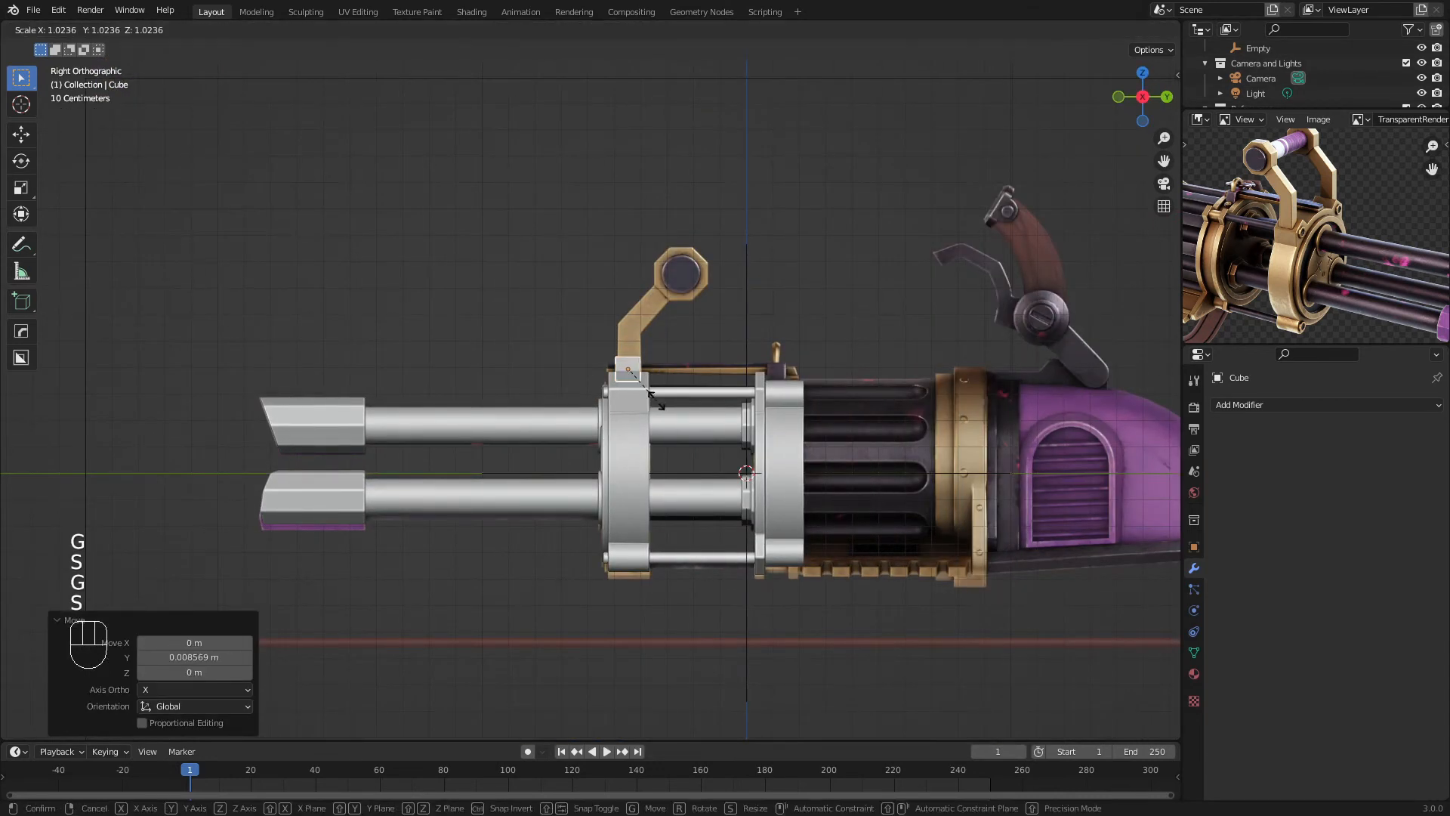
pyautogui.click(658, 401)
pyautogui.press('g')
pyautogui.click(658, 401)
# Move the cube about 0.26 m along X onto the front ring's upper lug and lower it about 0.026 m
pyautogui.moveTo(658, 400); pyautogui.dragTo(740, 443, button='middle')
pyautogui.press('g')
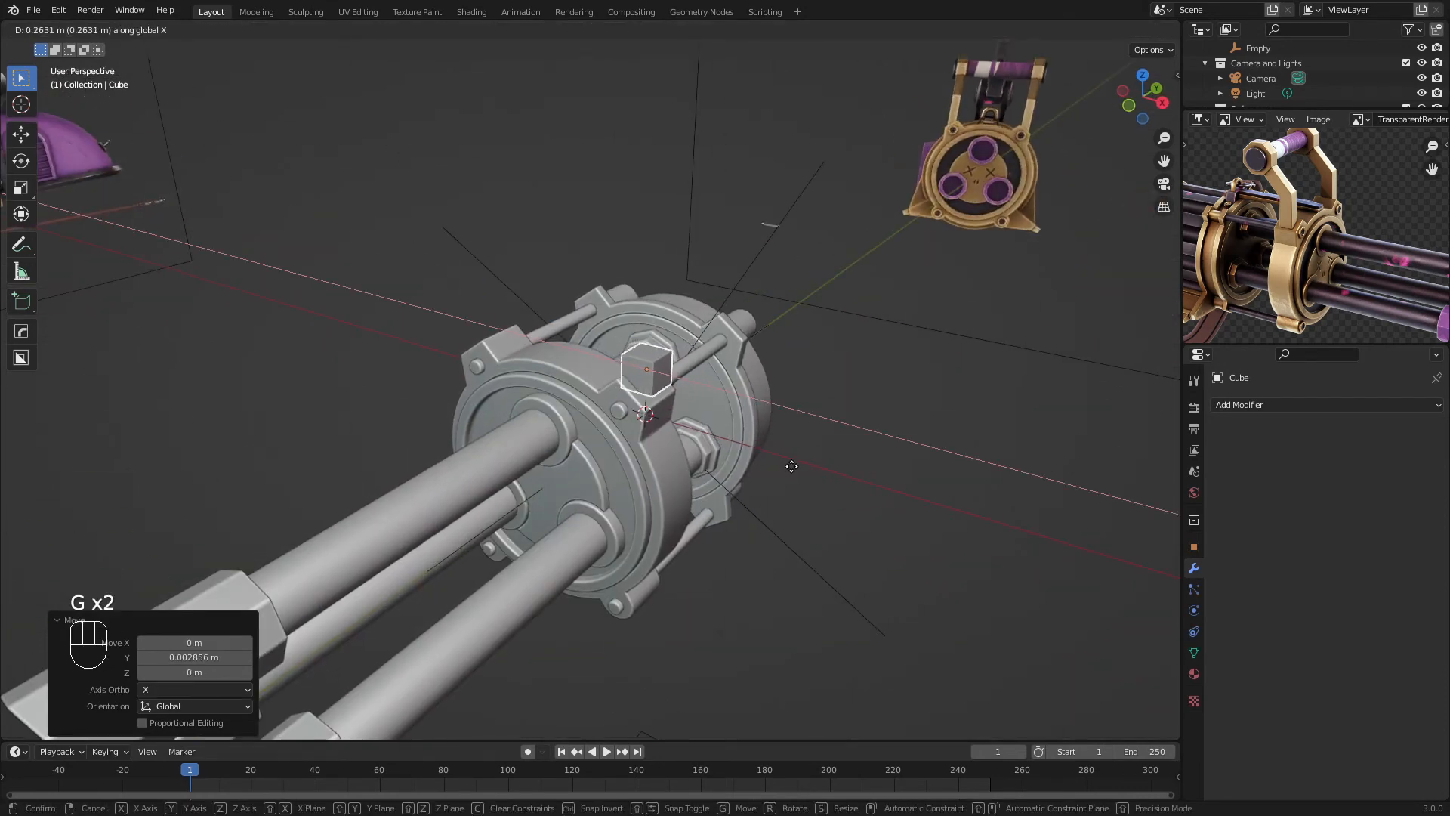
pyautogui.click(792, 466)
pyautogui.scroll(5, 838, 427)
pyautogui.moveTo(843, 423); pyautogui.dragTo(846, 460, button='middle')
pyautogui.press('g')
pyautogui.click(832, 427)
pyautogui.press('g')
pyautogui.moveTo(847, 460); pyautogui.dragTo(844, 460, button='middle')
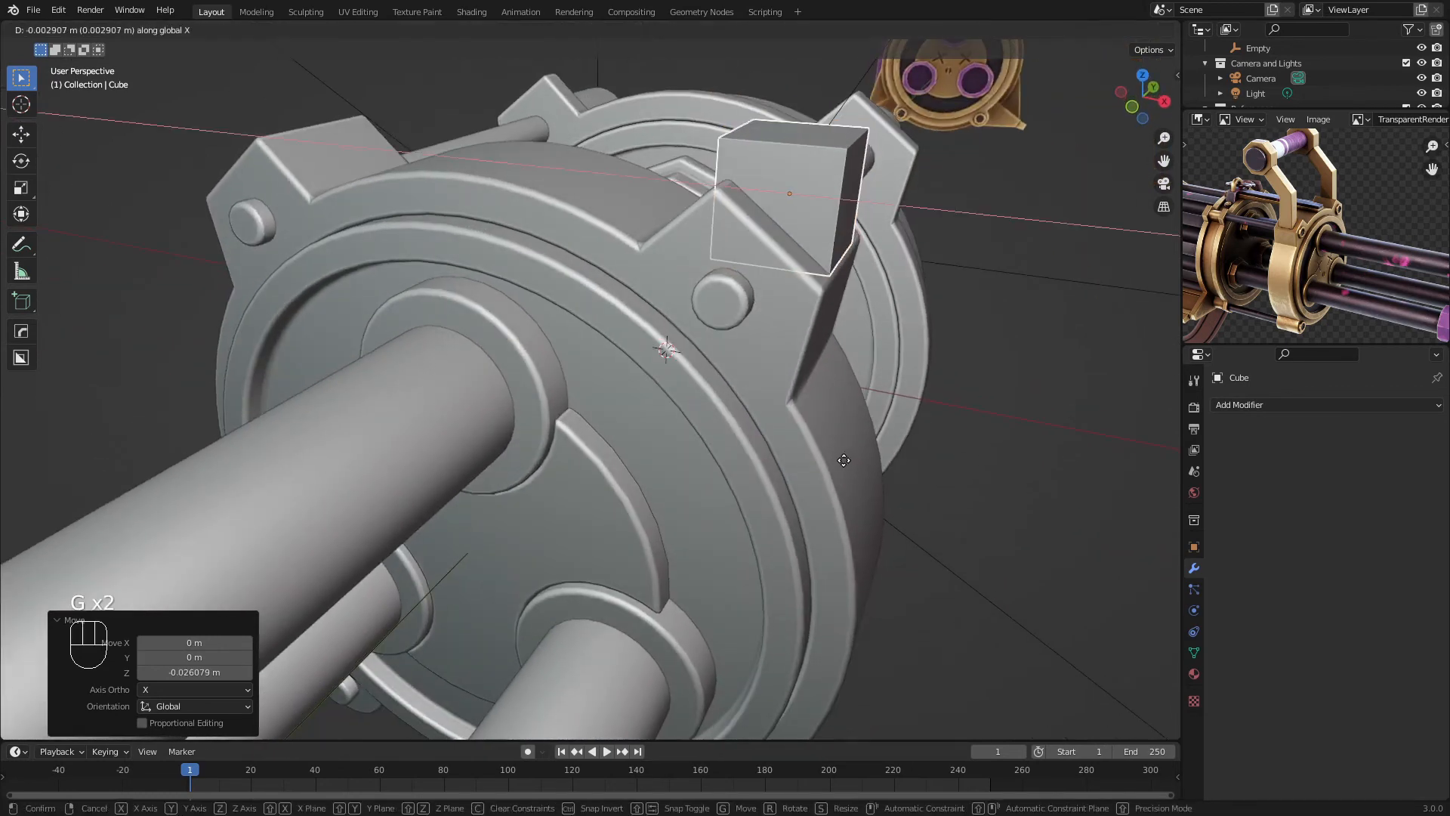
pyautogui.click(838, 461)
# Move the cube's inner-side vertices about 0.024 m along X to the inner edge of the bracket arm in the front reference
pyautogui.press('KP_3')
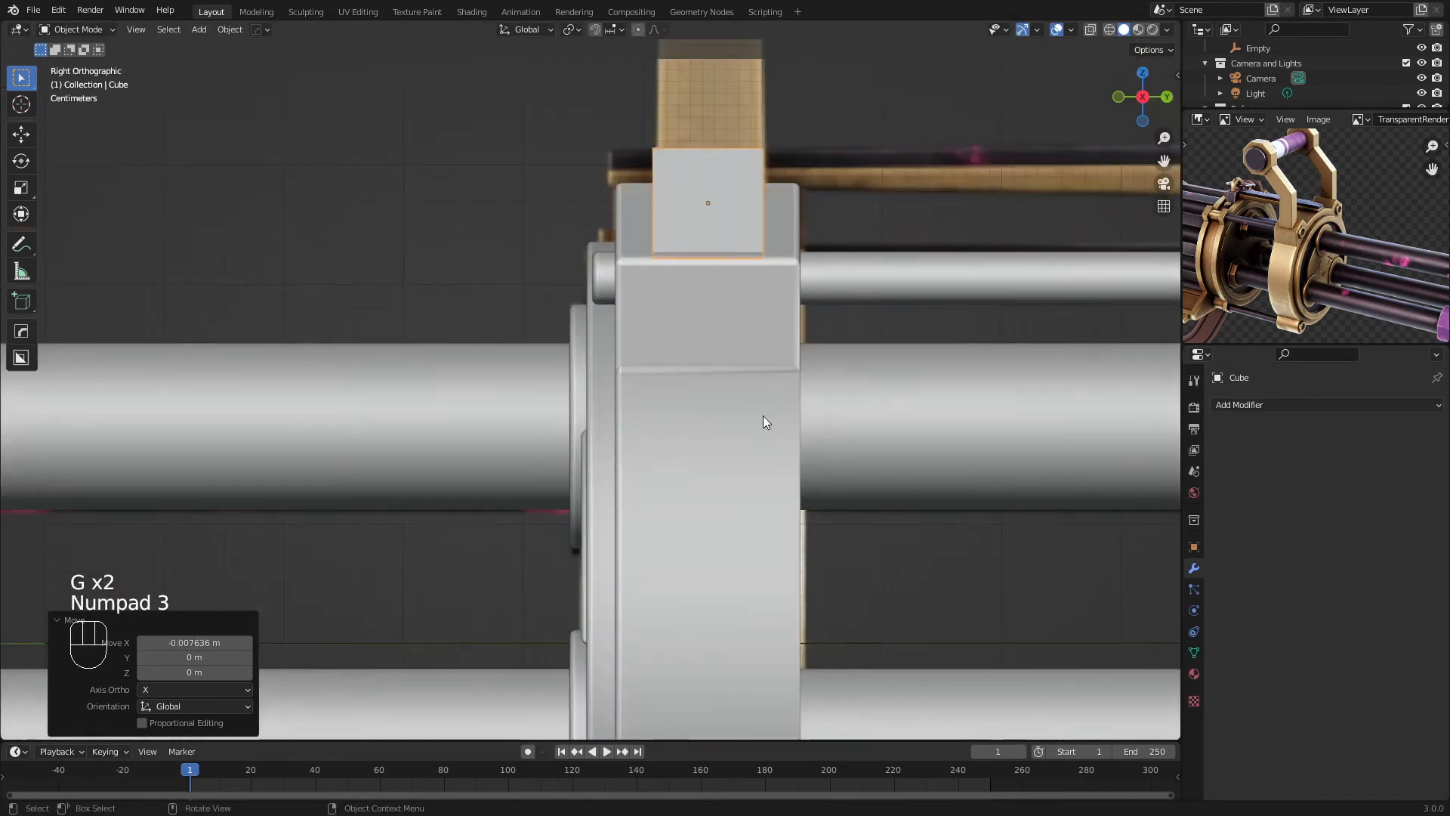
pyautogui.press('KP_1')
pyautogui.hotkey('shift', 'z')
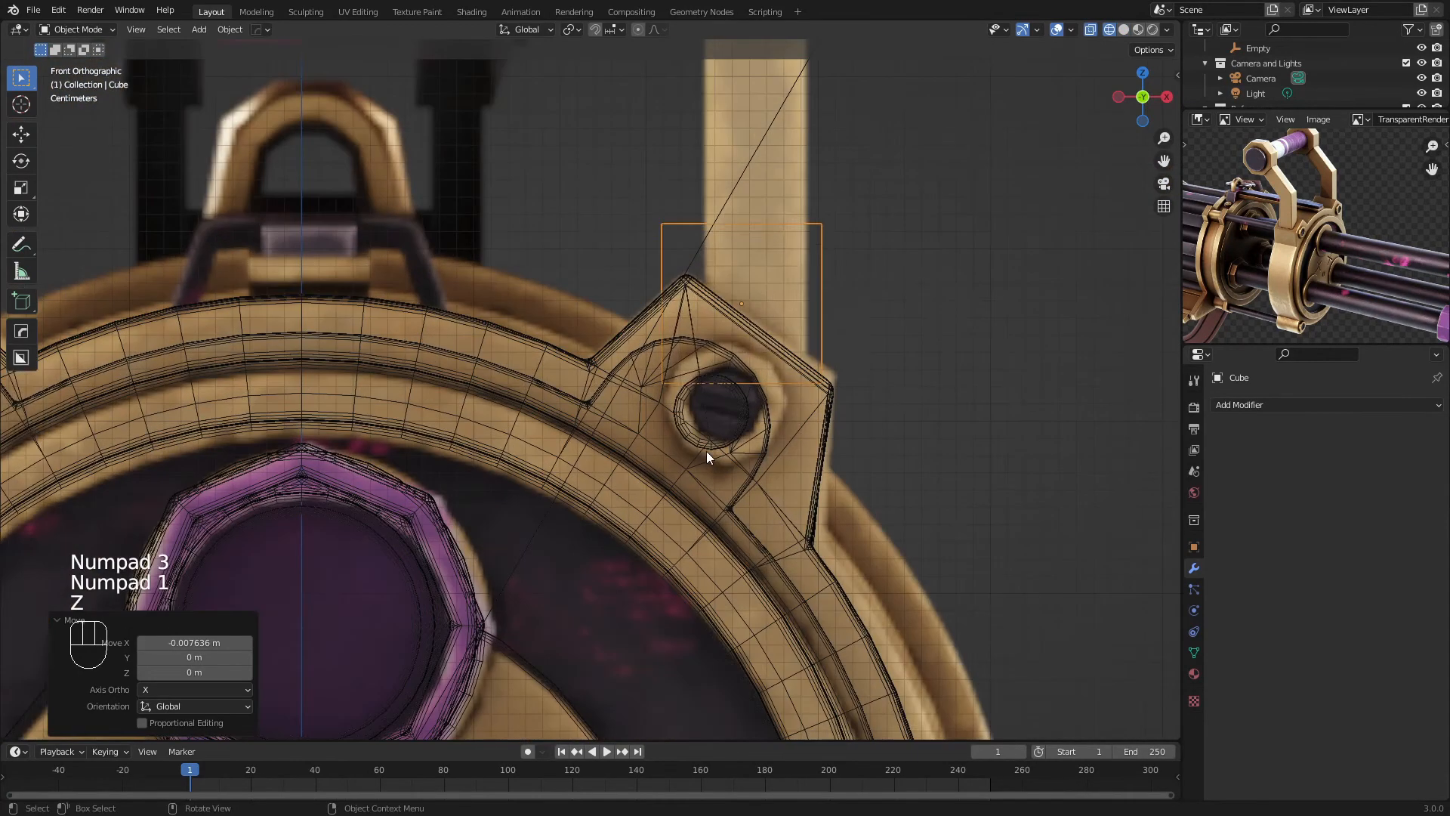
pyautogui.press('Tab')
pyautogui.press('1')
pyautogui.press('a')
pyautogui.press('a')
pyautogui.press('b')
pyautogui.moveTo(634, 200); pyautogui.dragTo(698, 423)
pyautogui.press('g')
pyautogui.click(737, 452)
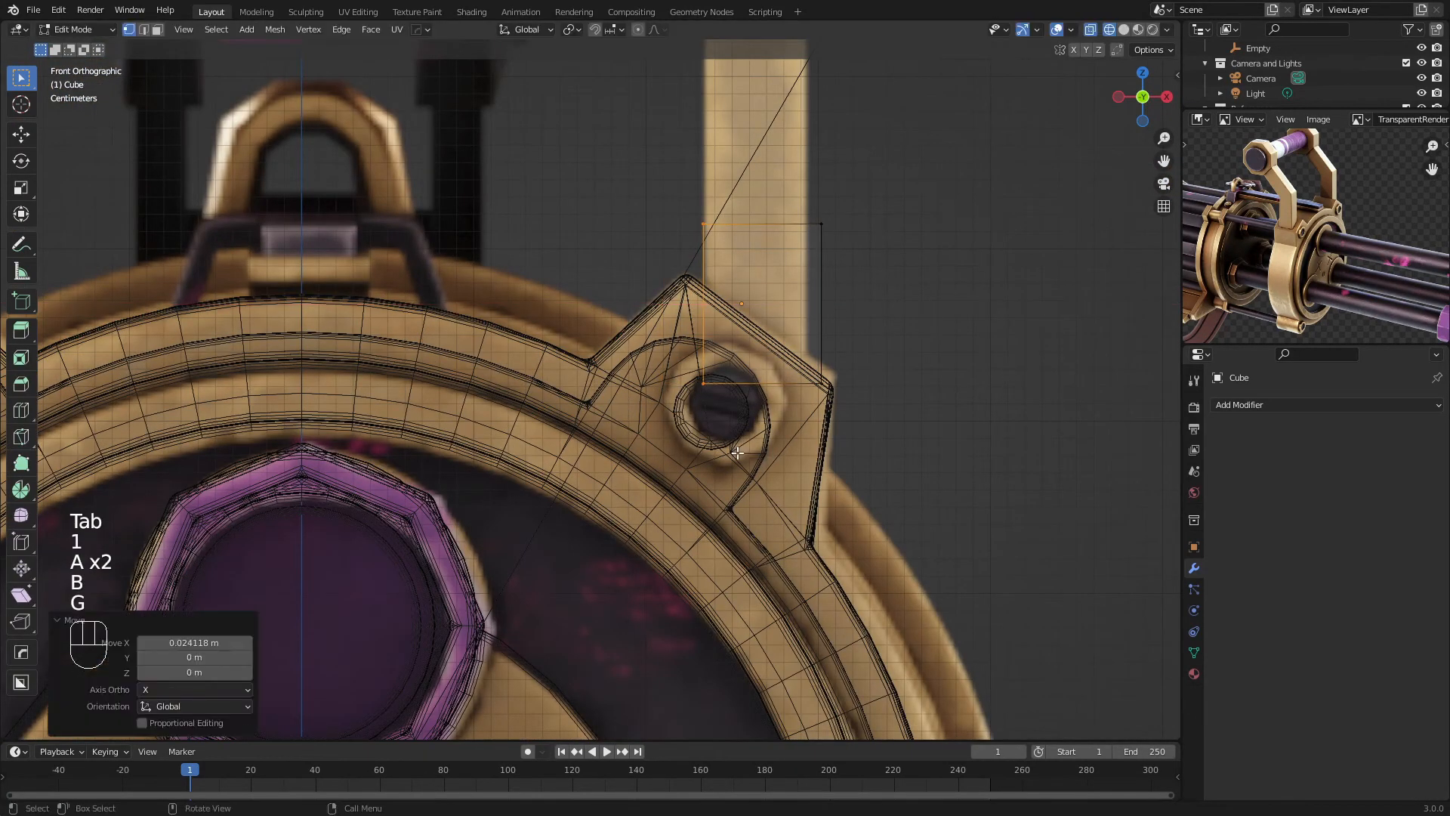
# Move the cube's outer-side vertices inward to the outer edge of the bracket arm in the front reference
pyautogui.press('a')
pyautogui.press('a')
pyautogui.moveTo(834, 409); pyautogui.dragTo(834, 408)
pyautogui.press('g')
pyautogui.middleClick(827, 409)
pyautogui.click(821, 408)
pyautogui.press('Tab')
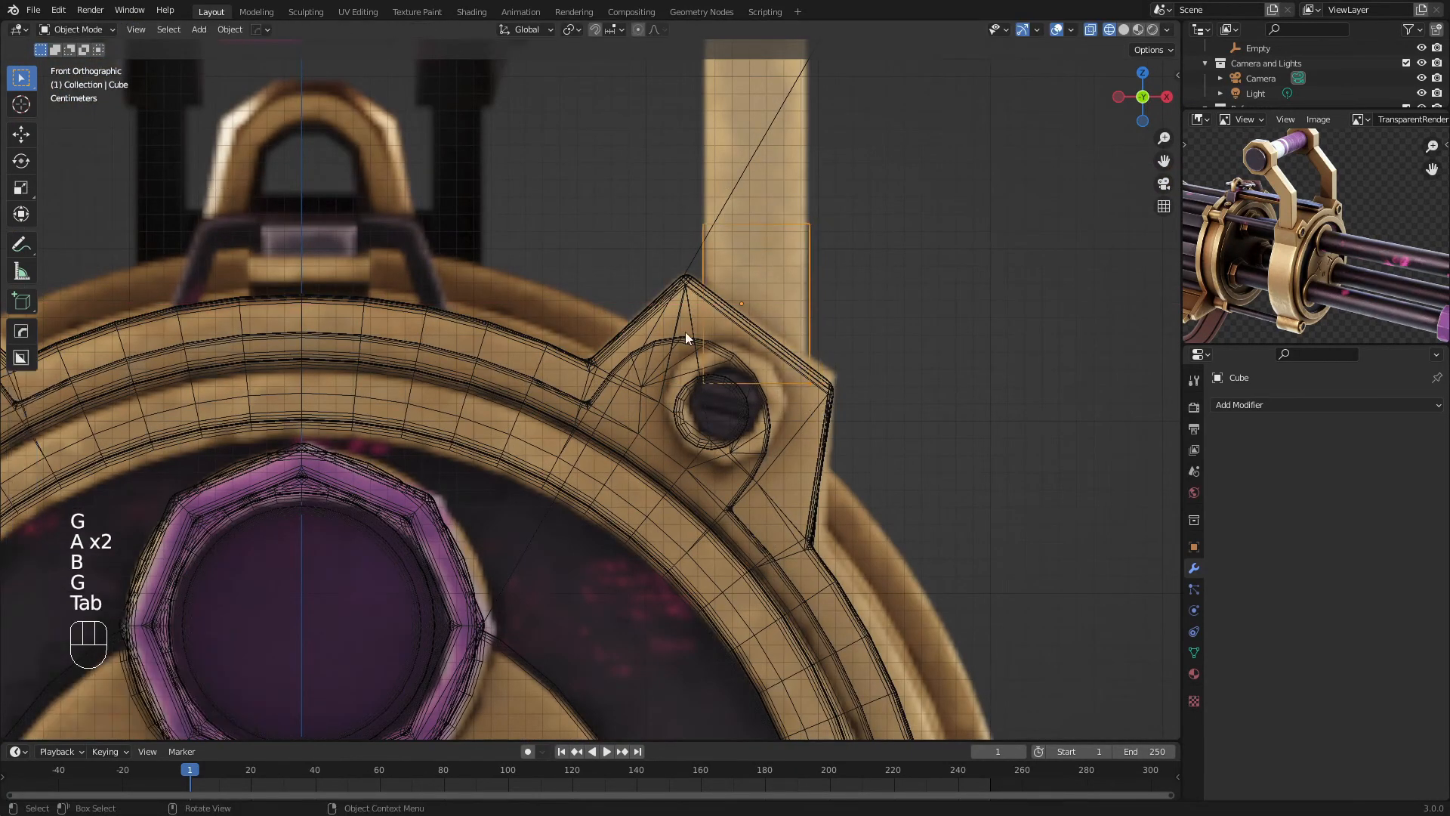
# Raise the cube's top vertices 0.15 m along Z to the bend of the bracket arm in the reference
pyautogui.scroll(-4, 672, 318)
pyautogui.press('Tab')
pyautogui.moveTo(608, 256); pyautogui.dragTo(712, 321)
pyautogui.press('g')
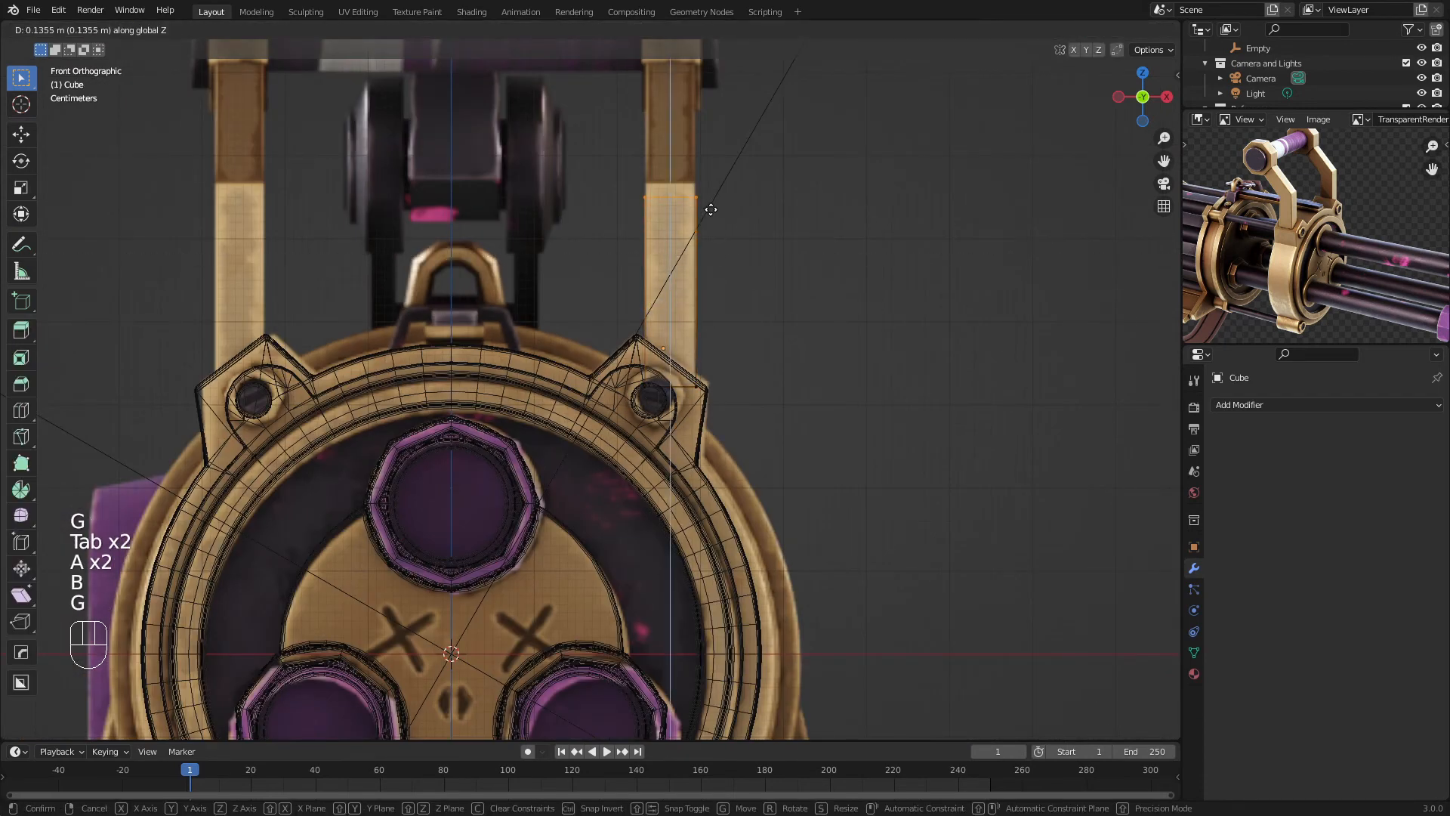
pyautogui.click(710, 200)
pyautogui.press('KP_3')
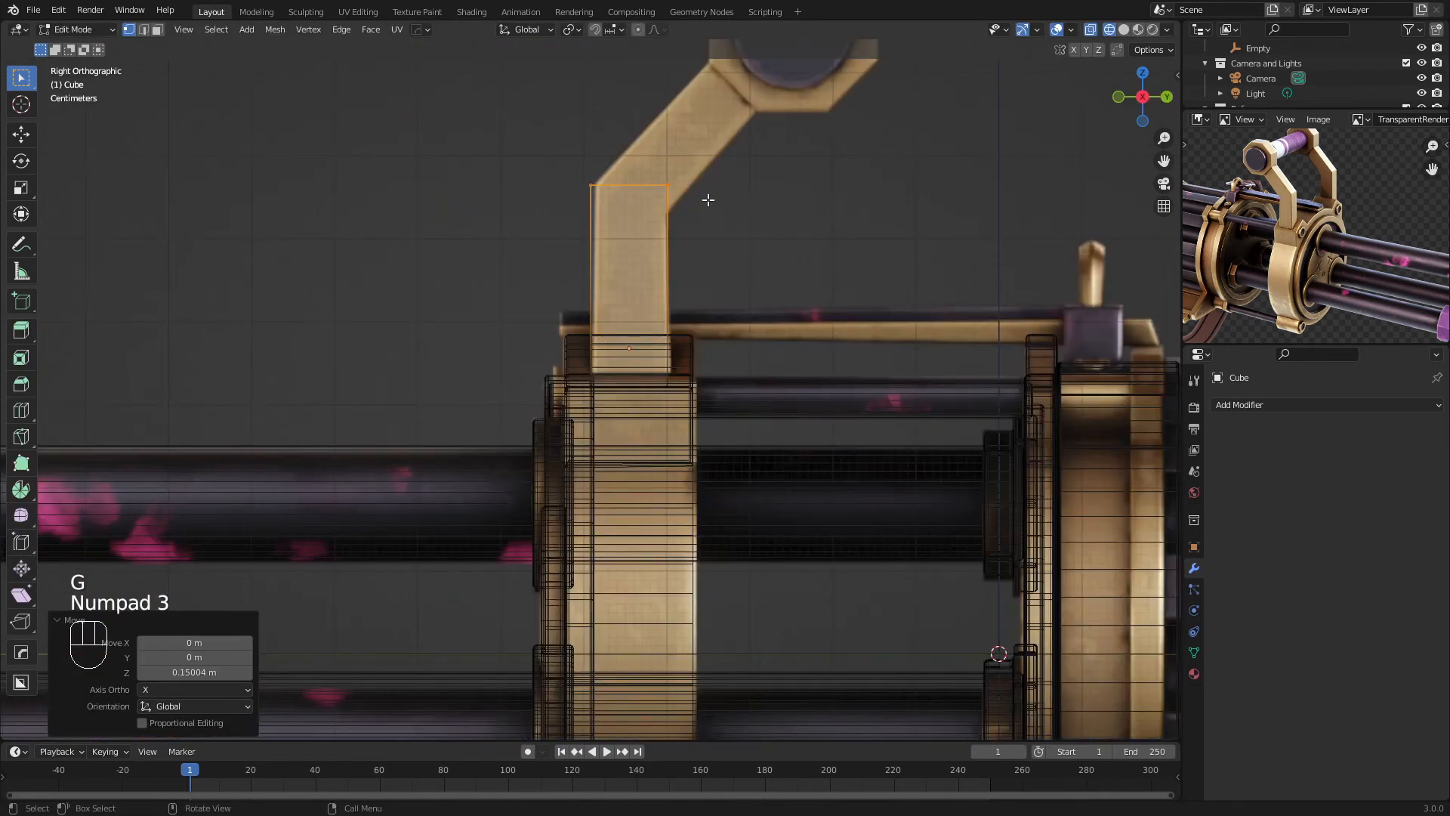
# Lower the rear top vertices of the bracket arm about 0.04 m to match the slanted bend in the side reference
pyautogui.keyDown('shift'); pyautogui.moveTo(707, 199); pyautogui.dragTo(671, 345, button='middle'); pyautogui.keyUp('shift')
pyautogui.press('a')
pyautogui.press('a')
pyautogui.press('c')
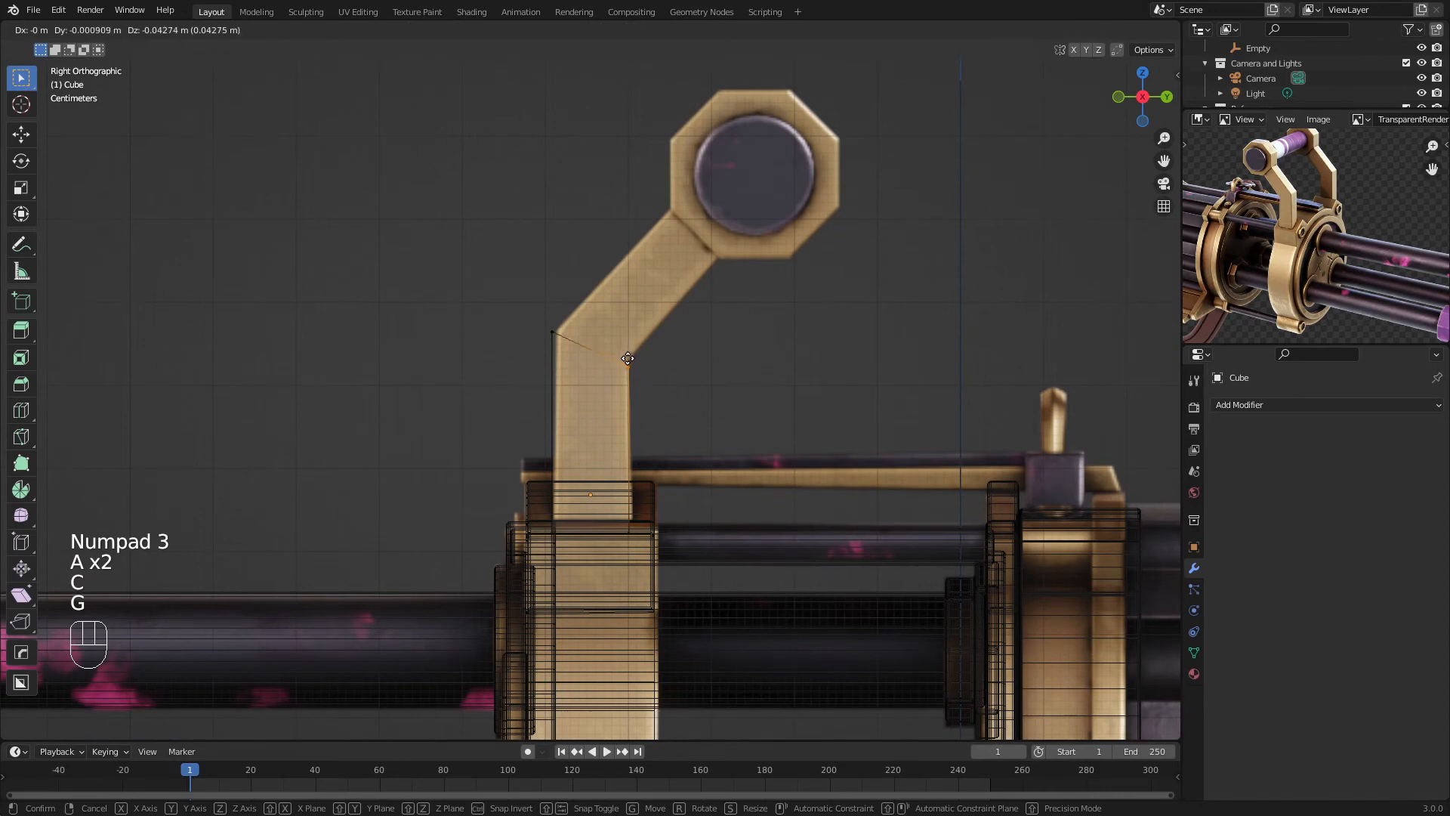
pyautogui.press('z')
pyautogui.click(627, 353)
# Move the vertices along the bracket arm's front side in Y to line up with the side reference
pyautogui.scroll(3, 492, 345)
pyautogui.press('a')
pyautogui.press('a')
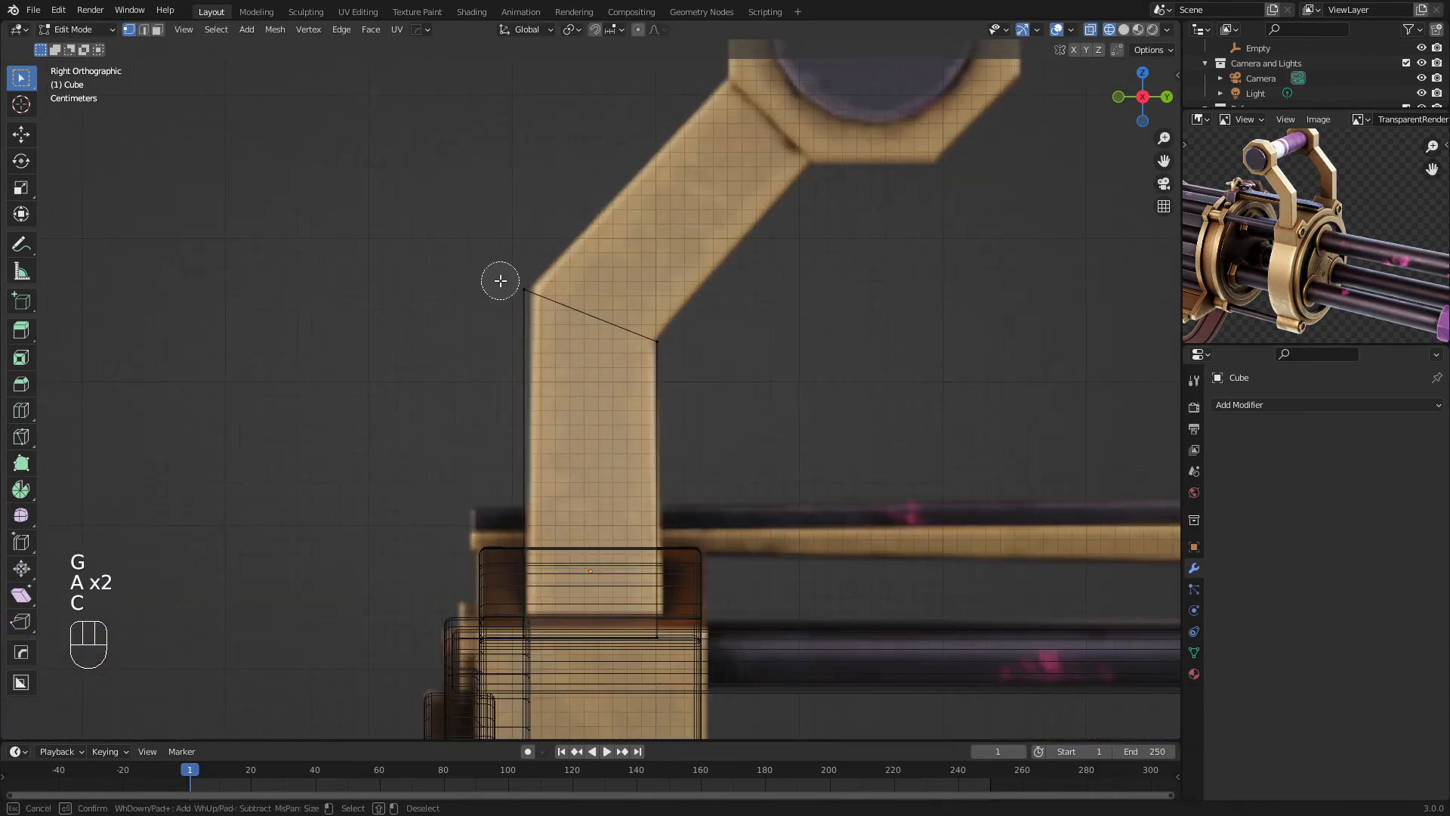
pyautogui.press('b')
pyautogui.moveTo(464, 231); pyautogui.dragTo(530, 721)
pyautogui.press('g')
pyautogui.press('y')
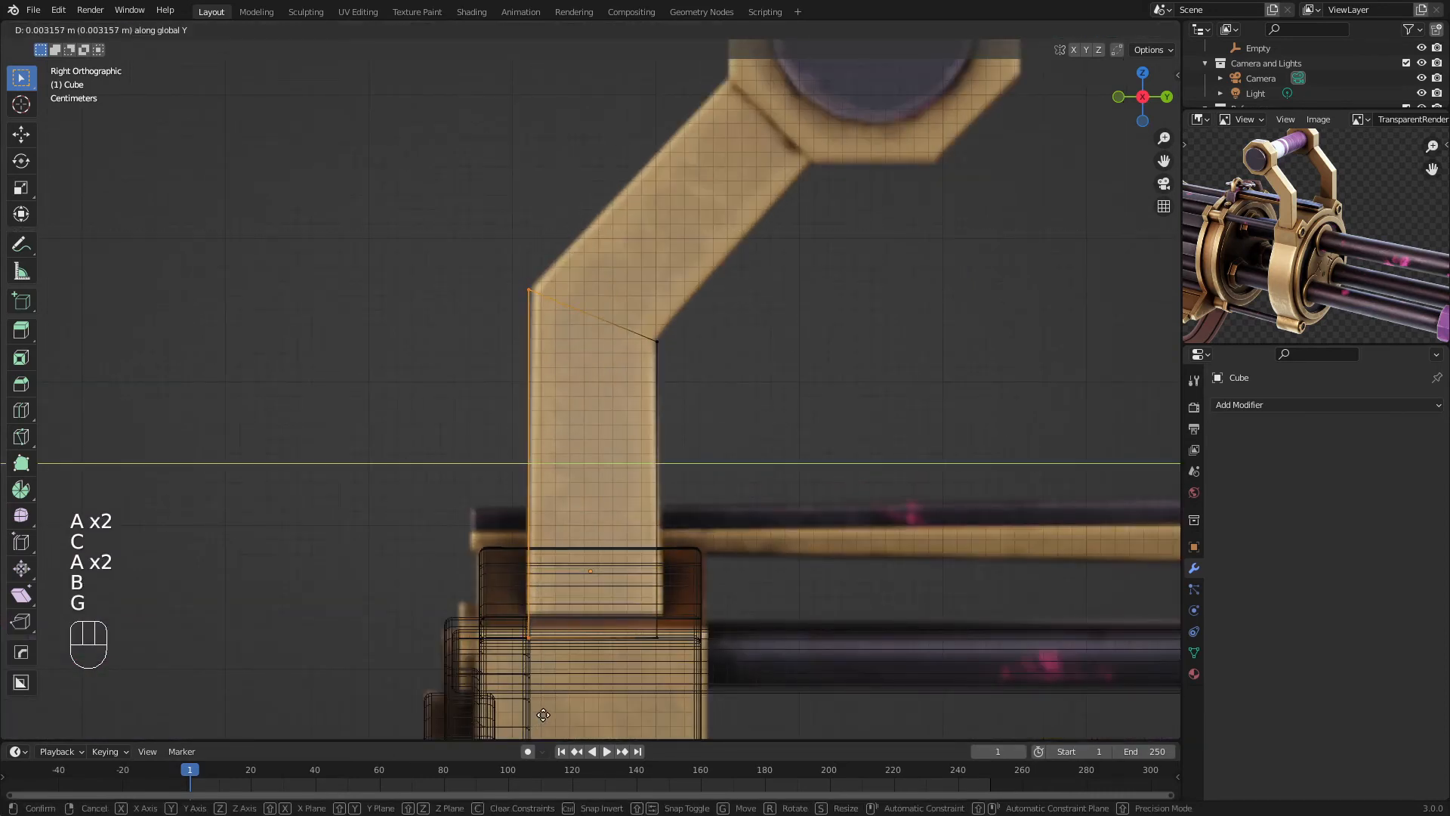
pyautogui.click(538, 715)
# Extrude the bracket arm's slanted top face about 0.157 m and move it to the octagonal end of the reference arm
pyautogui.press('a')
pyautogui.press('a')
pyautogui.press('c')
pyautogui.click(532, 290)
pyautogui.click(666, 354)
pyautogui.rightClick(669, 358)
pyautogui.keyDown('shift'); pyautogui.moveTo(670, 359); pyautogui.dragTo(567, 485, button='middle'); pyautogui.keyUp('shift')
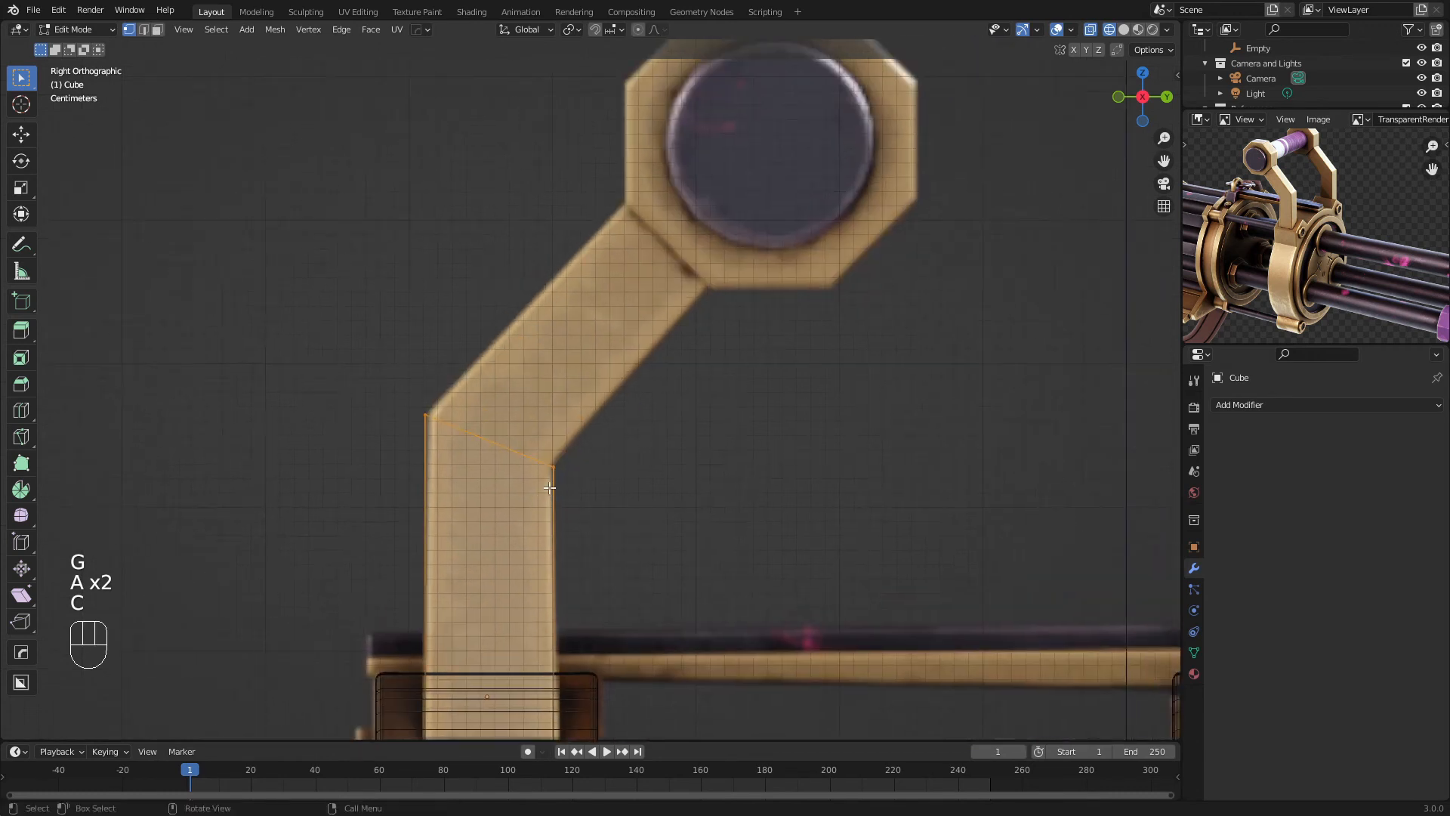
pyautogui.press('c')
pyautogui.rightClick(706, 373)
pyautogui.press('e')
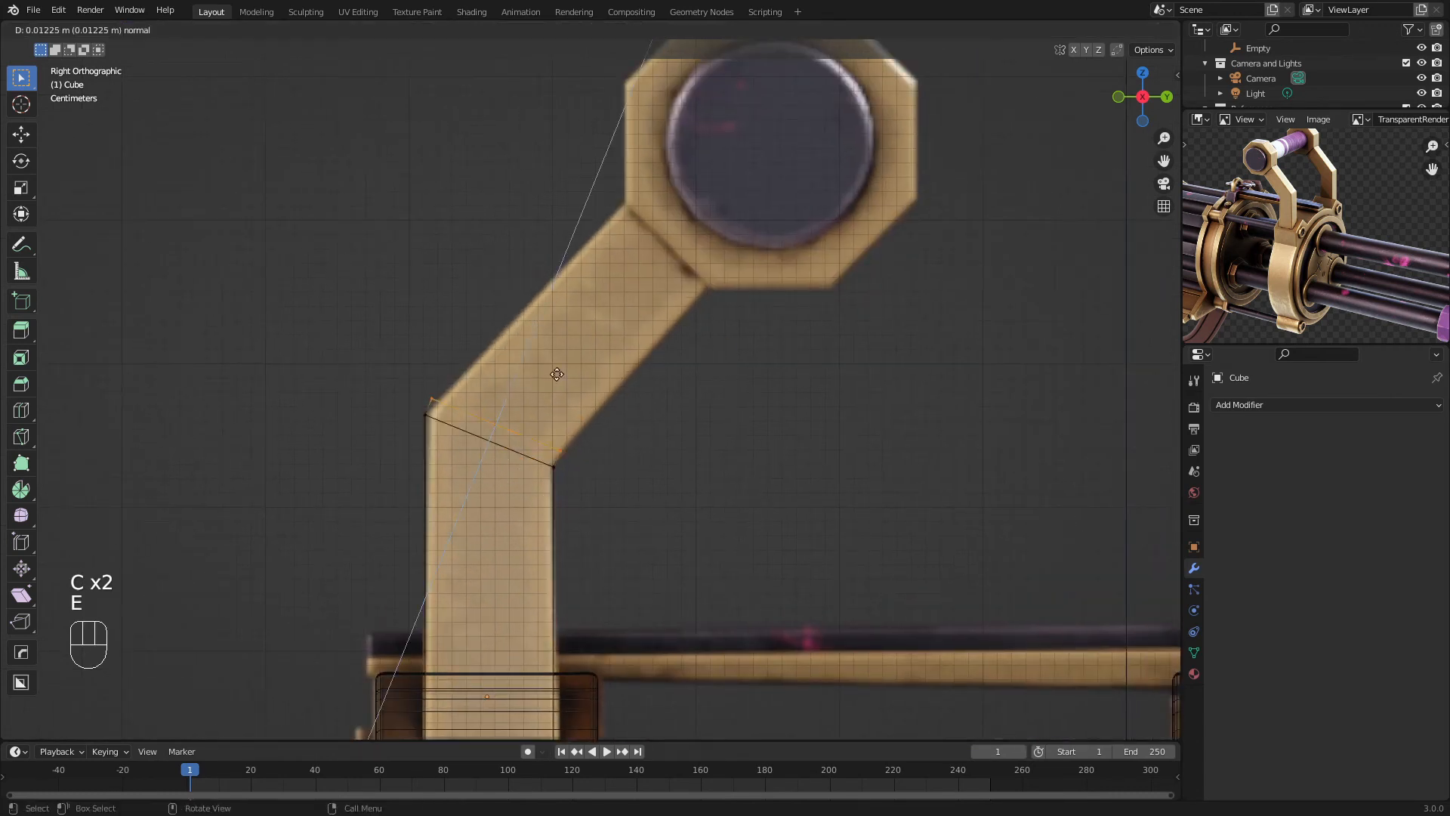
pyautogui.click(660, 241)
pyautogui.press('g')
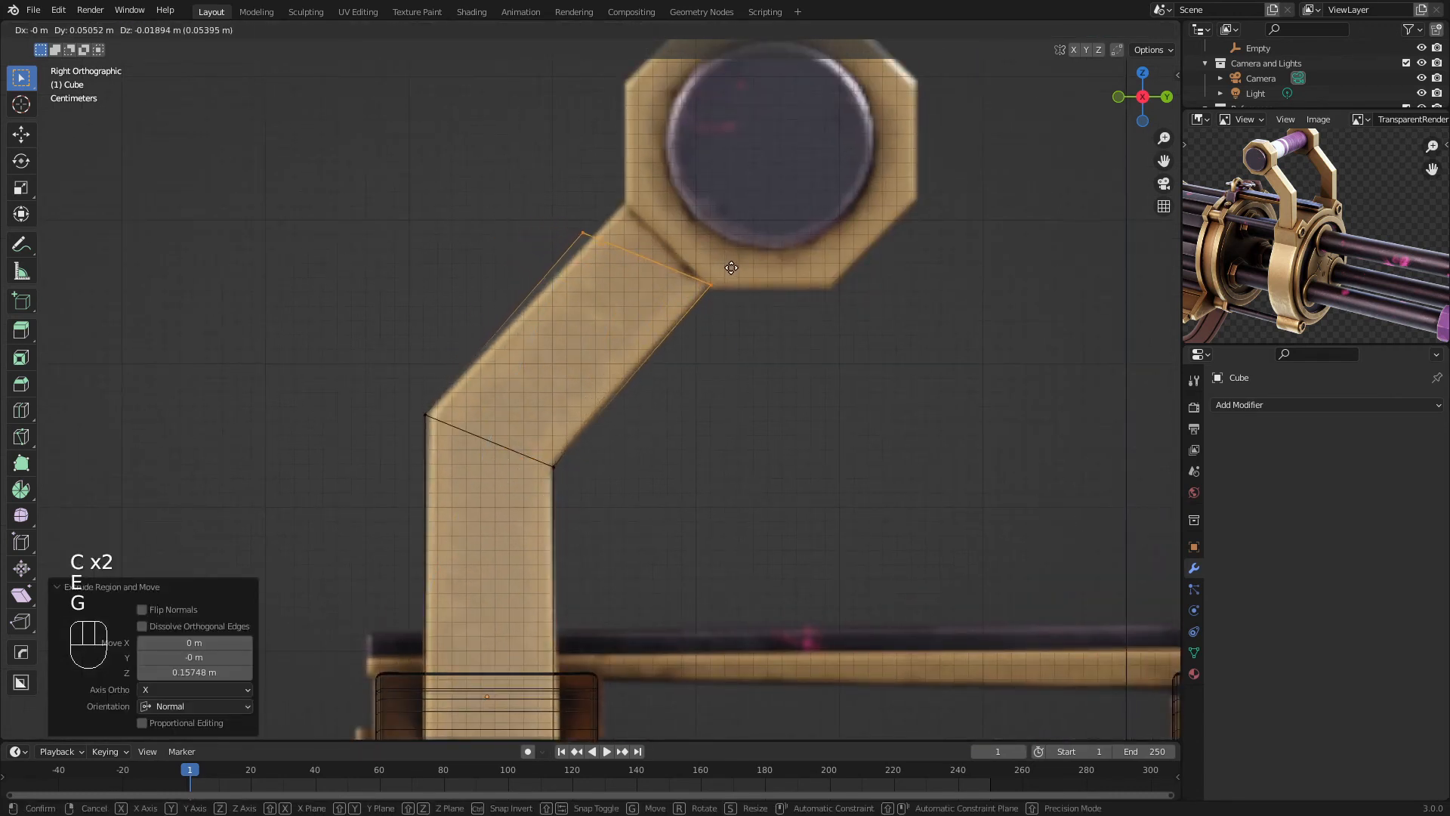
pyautogui.click(731, 268)
# Move the extruded end's upper front vertices about 0.032 m in Y and 0.019 m in Z, and finish editing the arm
pyautogui.press('a')
pyautogui.press('a')
pyautogui.press('c')
pyautogui.click(582, 236)
pyautogui.rightClick(577, 235)
pyautogui.press('g')
pyautogui.click(631, 211)
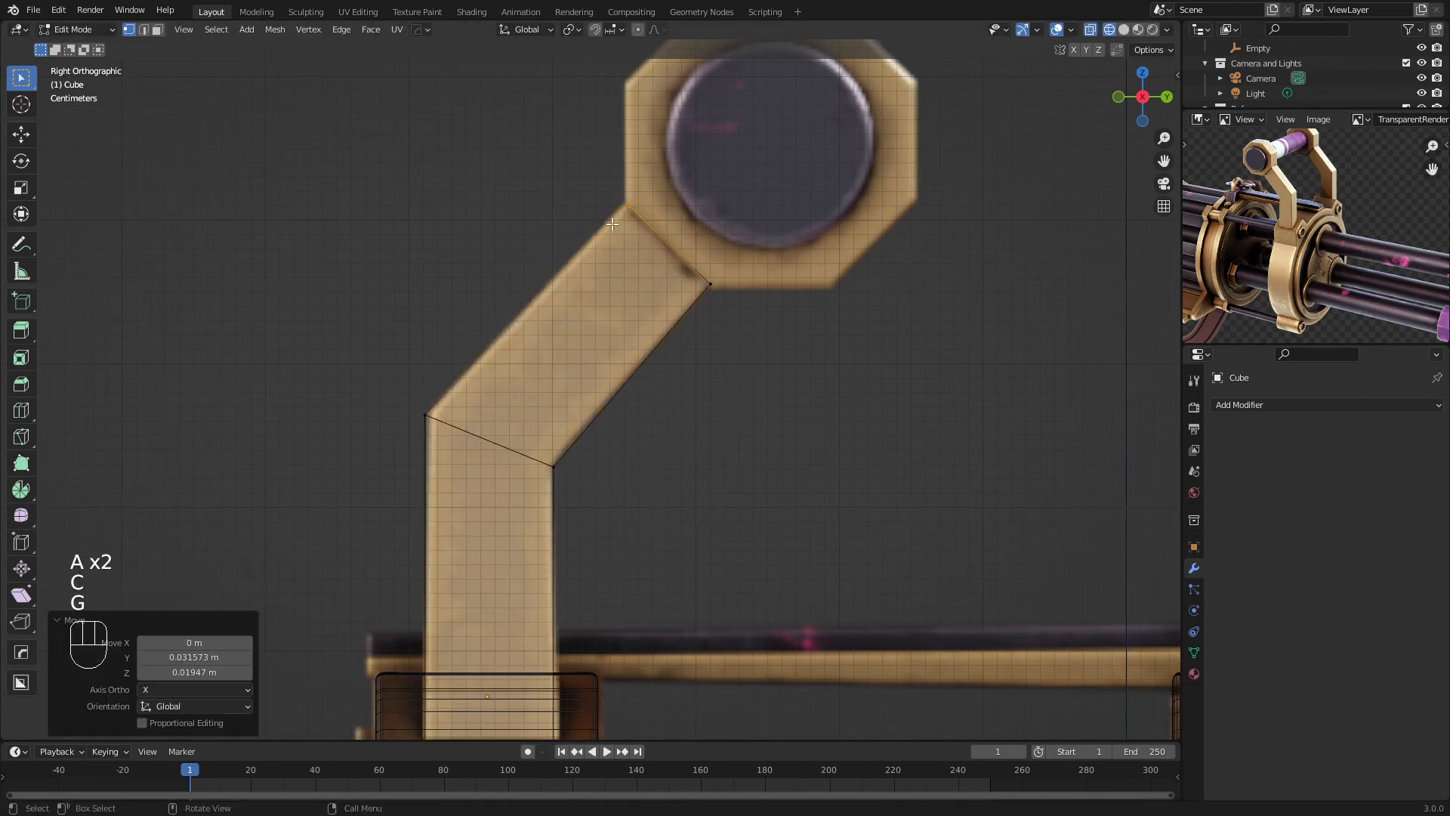
pyautogui.press('z')
pyautogui.press('Tab')
pyautogui.scroll(-6, 557, 400)
pyautogui.press('a')
pyautogui.press('a')
pyautogui.moveTo(556, 407); pyautogui.dragTo(672, 443, button='middle')
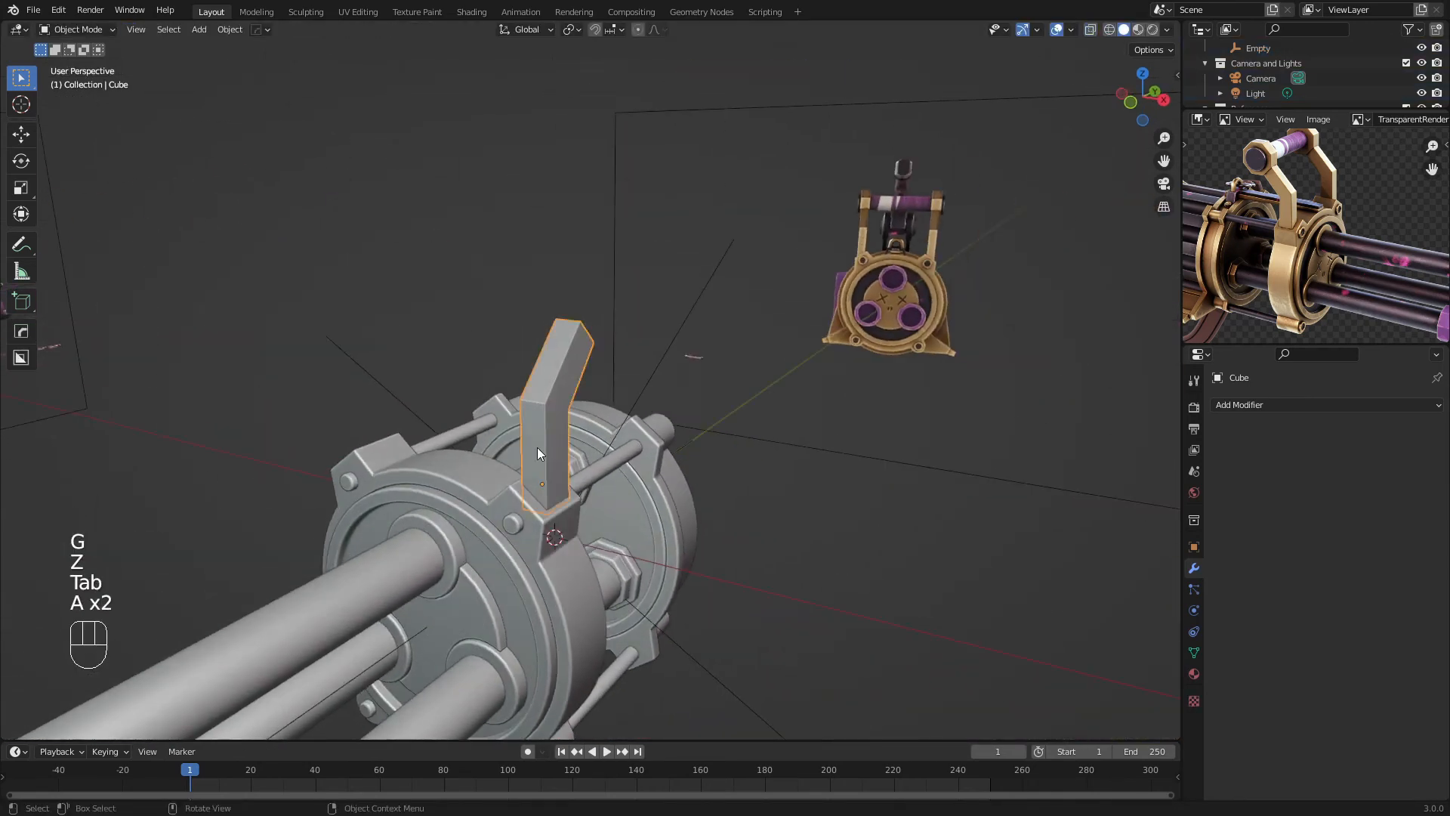
# Add a Mirror modifier on the X axis to the bracket arm
pyautogui.moveTo(537, 448); pyautogui.dragTo(852, 410, button='middle')
pyautogui.click(1214, 405)
pyautogui.click(1131, 581)
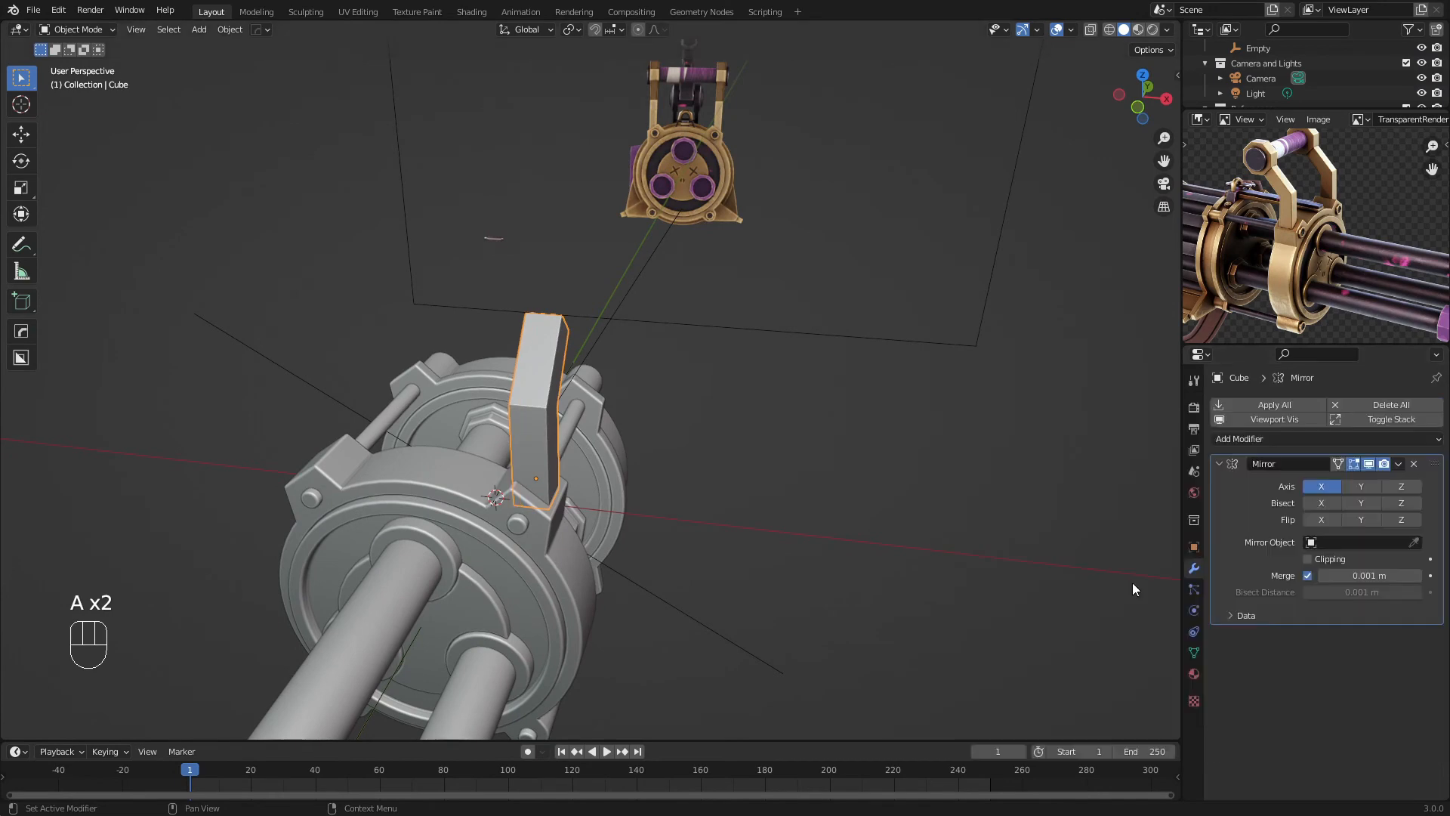
# Apply all transforms to the bracket arm so that it mirrors across the gun's centre
pyautogui.moveTo(759, 411); pyautogui.dragTo(628, 444, button='middle')
pyautogui.scroll(2, 560, 370)
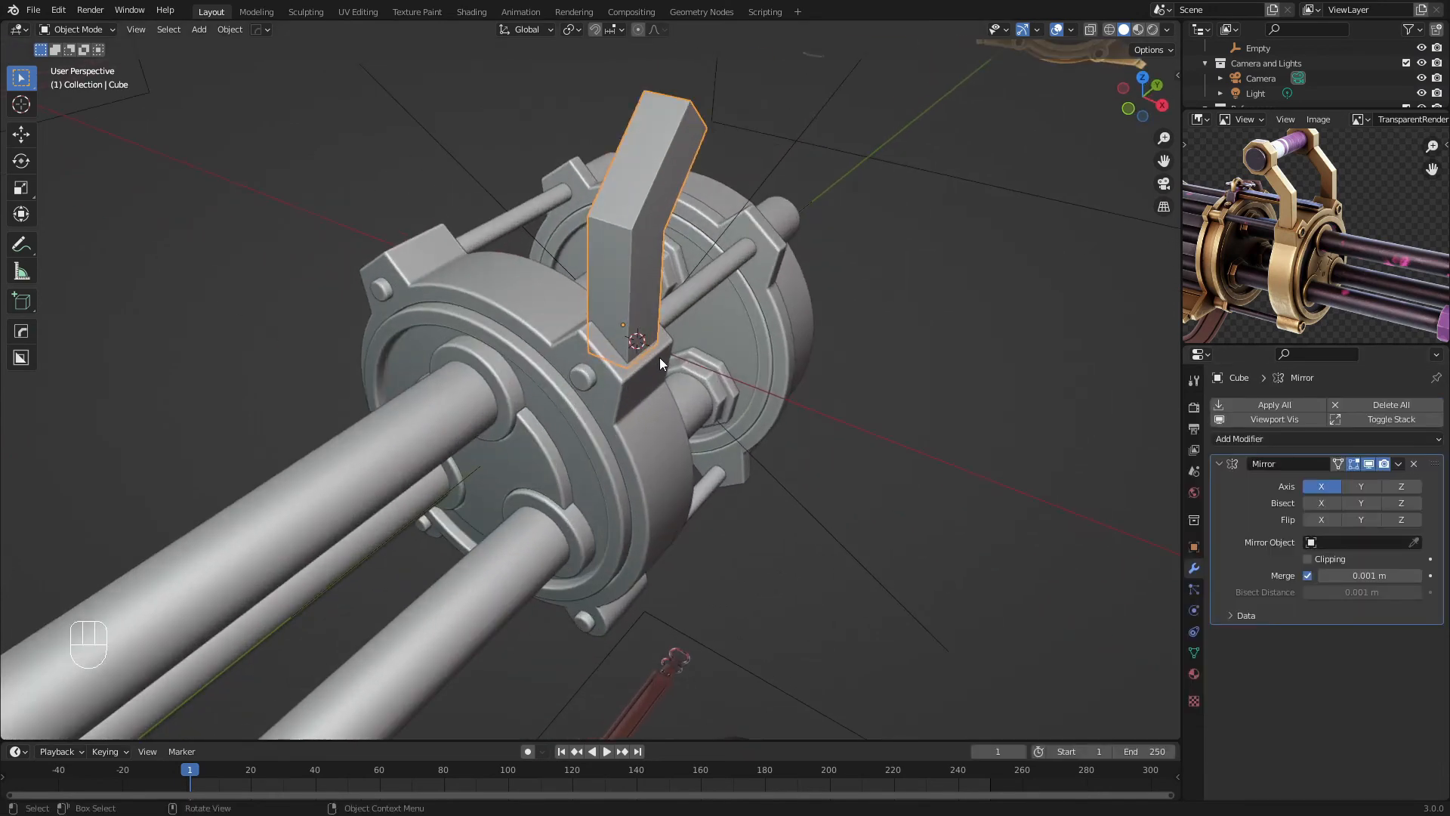
pyautogui.hotkey('ctrl', 'a')
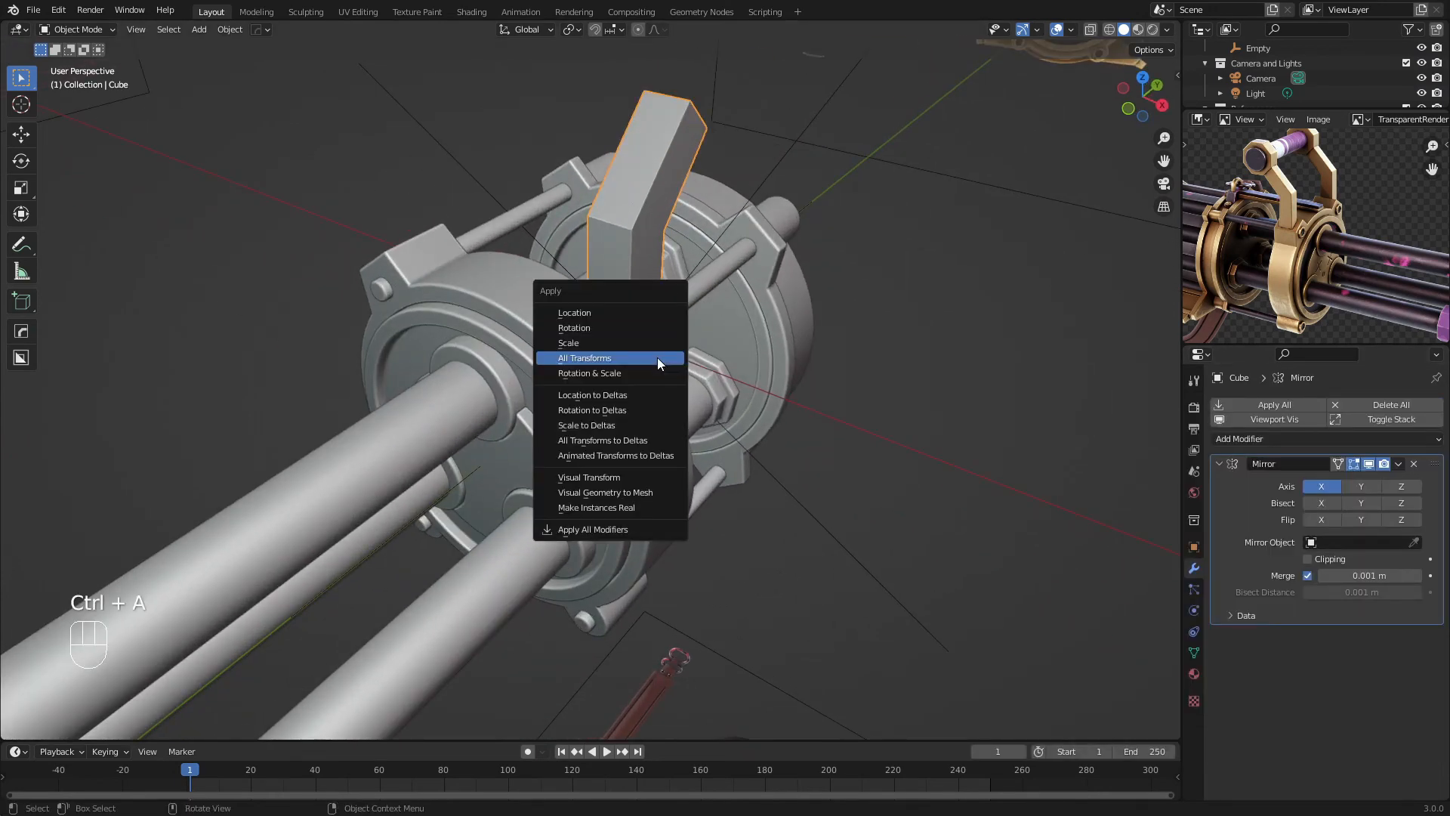
pyautogui.click(657, 361)
pyautogui.scroll(-2, 613, 364)
pyautogui.press('a')
pyautogui.press('a')
pyautogui.moveTo(579, 434); pyautogui.dragTo(759, 293, button='middle')
pyautogui.scroll(2, 759, 292)
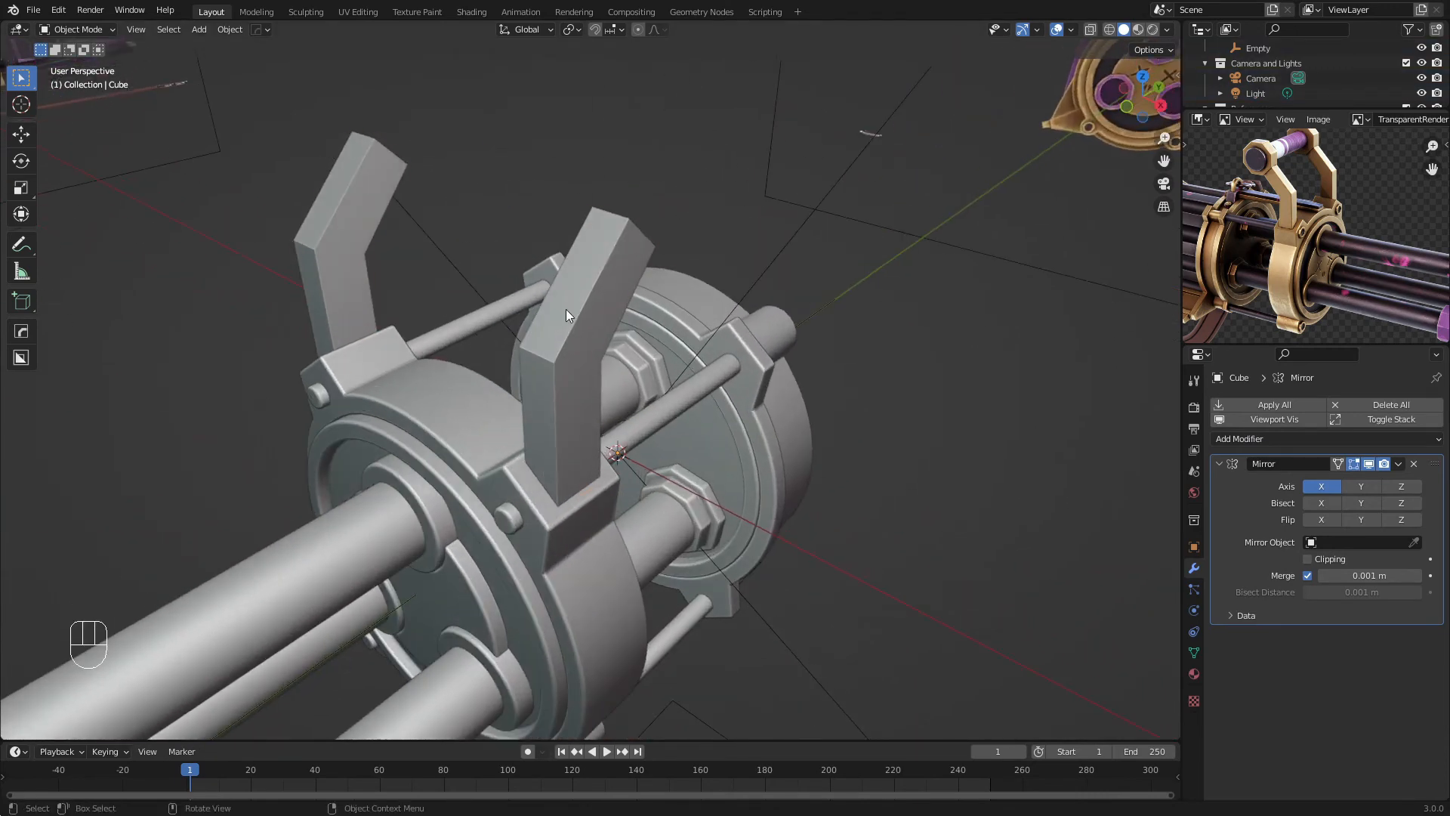
# Copy the Bevel modifier from the rear ring's disc to the bracket arm
pyautogui.click(583, 311)
pyautogui.click(736, 441)
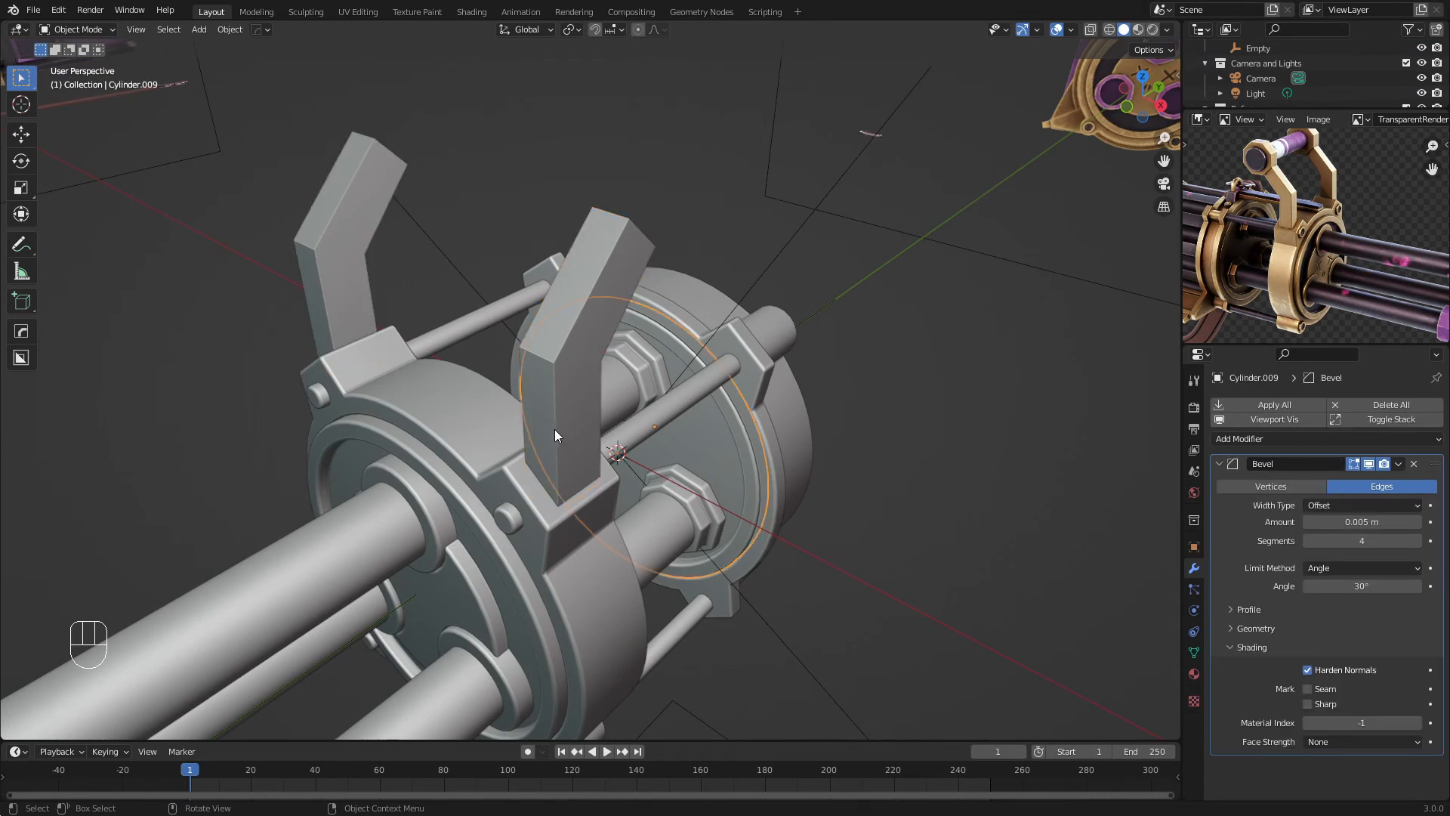
pyautogui.click(554, 429)
pyautogui.keyDown('shift'); pyautogui.click(741, 466); pyautogui.keyUp('shift')
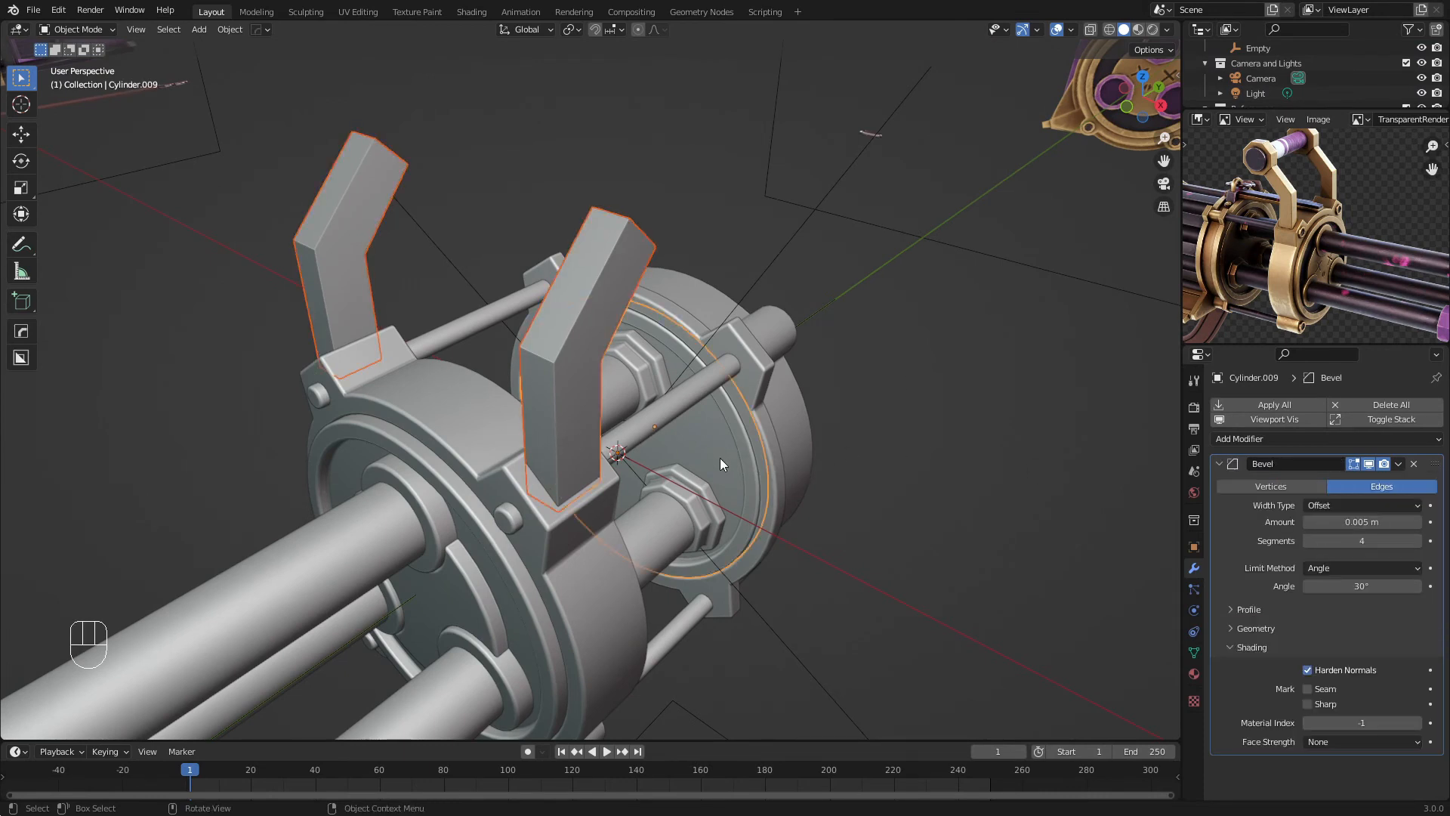
pyautogui.hotkey('ctrl', 'l')
pyautogui.click(724, 449)
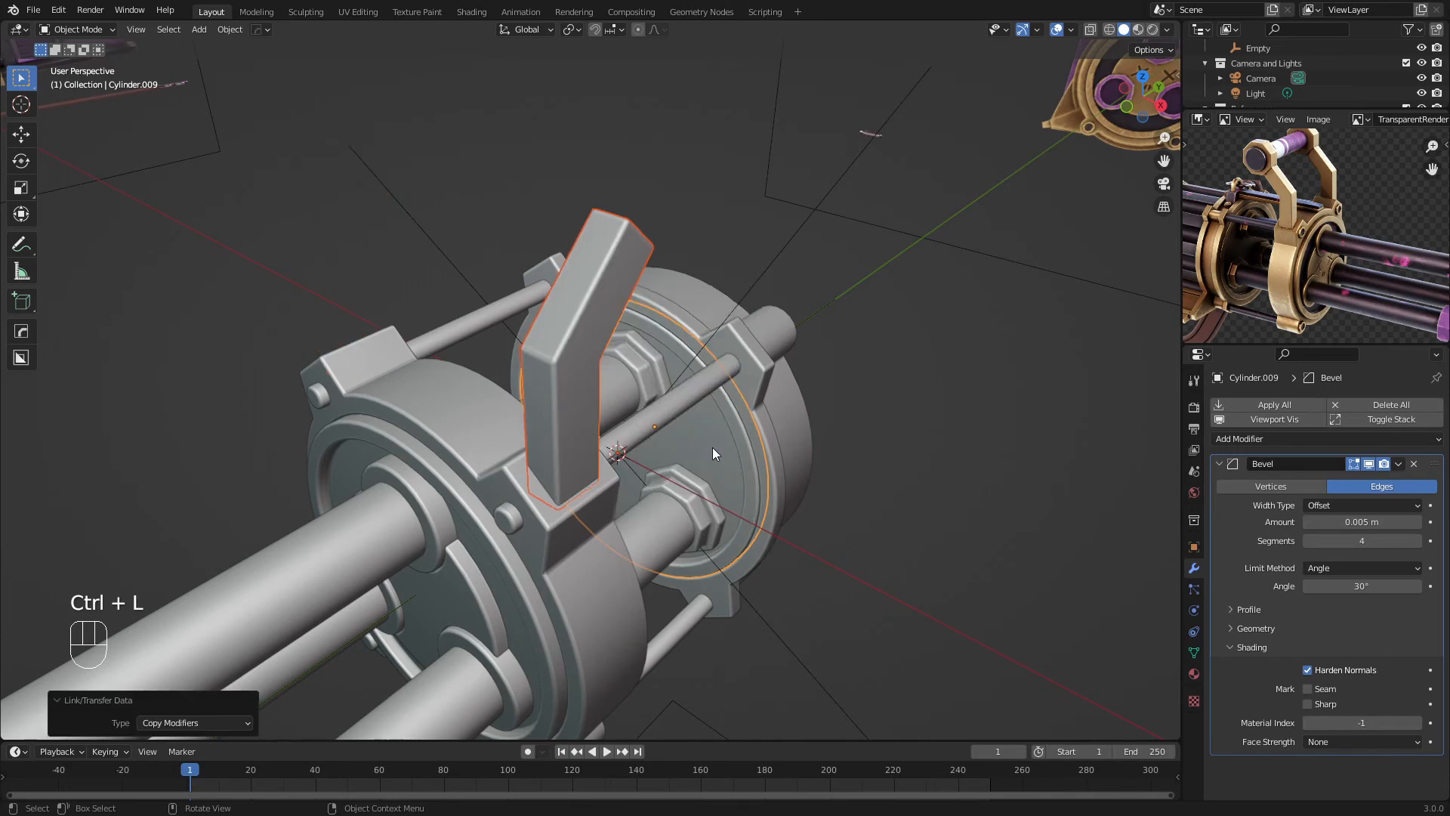
# Add an X-axis Mirror modifier after the Bevel on the bracket arm
pyautogui.moveTo(713, 447); pyautogui.dragTo(559, 370, button='middle')
pyautogui.click(550, 378)
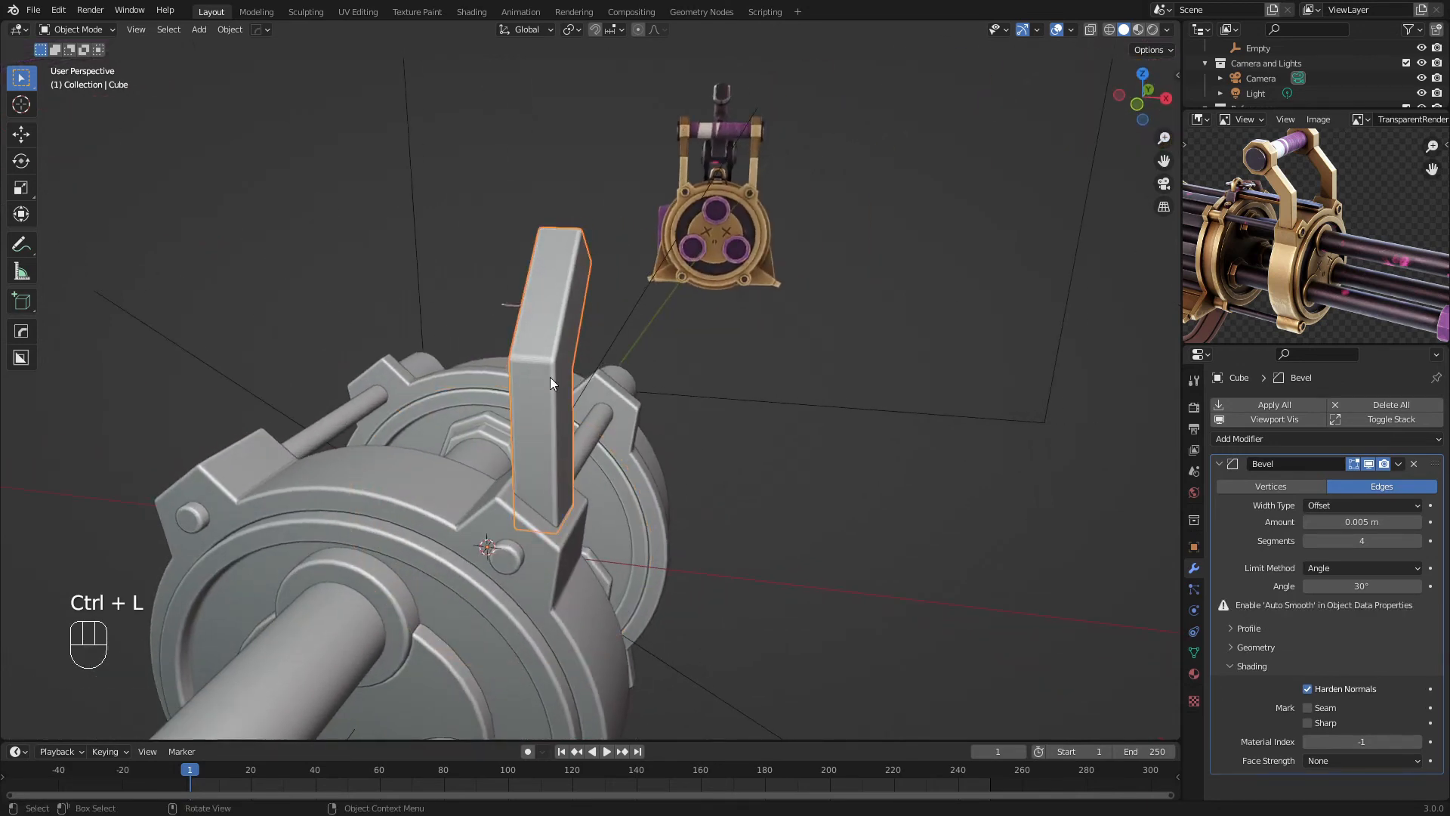
pyautogui.click(1234, 440)
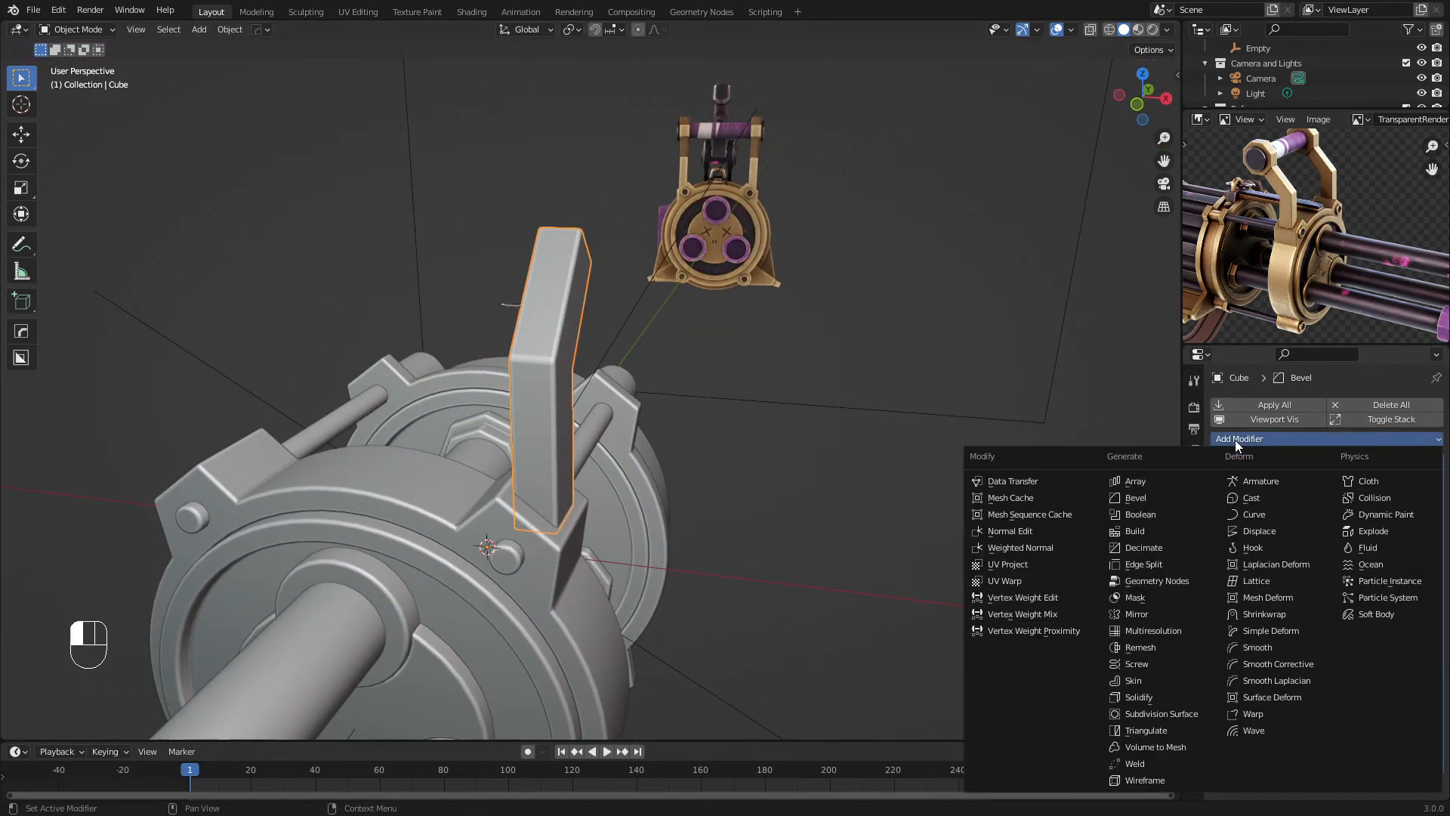
pyautogui.click(1143, 606)
pyautogui.scroll(-5, 1246, 574)
pyautogui.press('a')
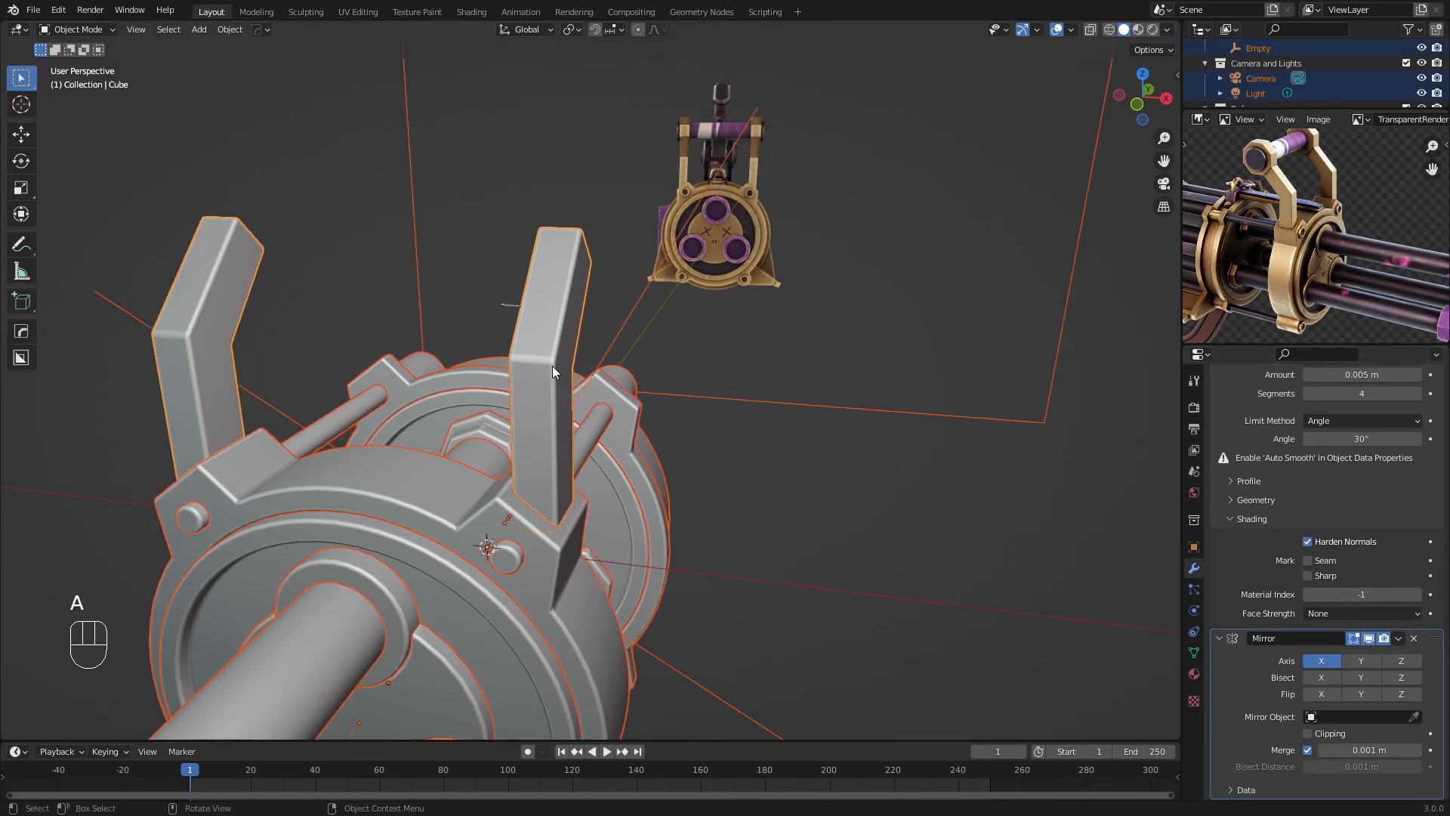
pyautogui.press('a')
# Shade the bracket arms smooth and enable Auto Smooth at 30°
pyautogui.moveTo(668, 298); pyautogui.dragTo(615, 338, button='middle')
pyautogui.click(618, 333)
pyautogui.rightClick(618, 334)
pyautogui.click(609, 328)
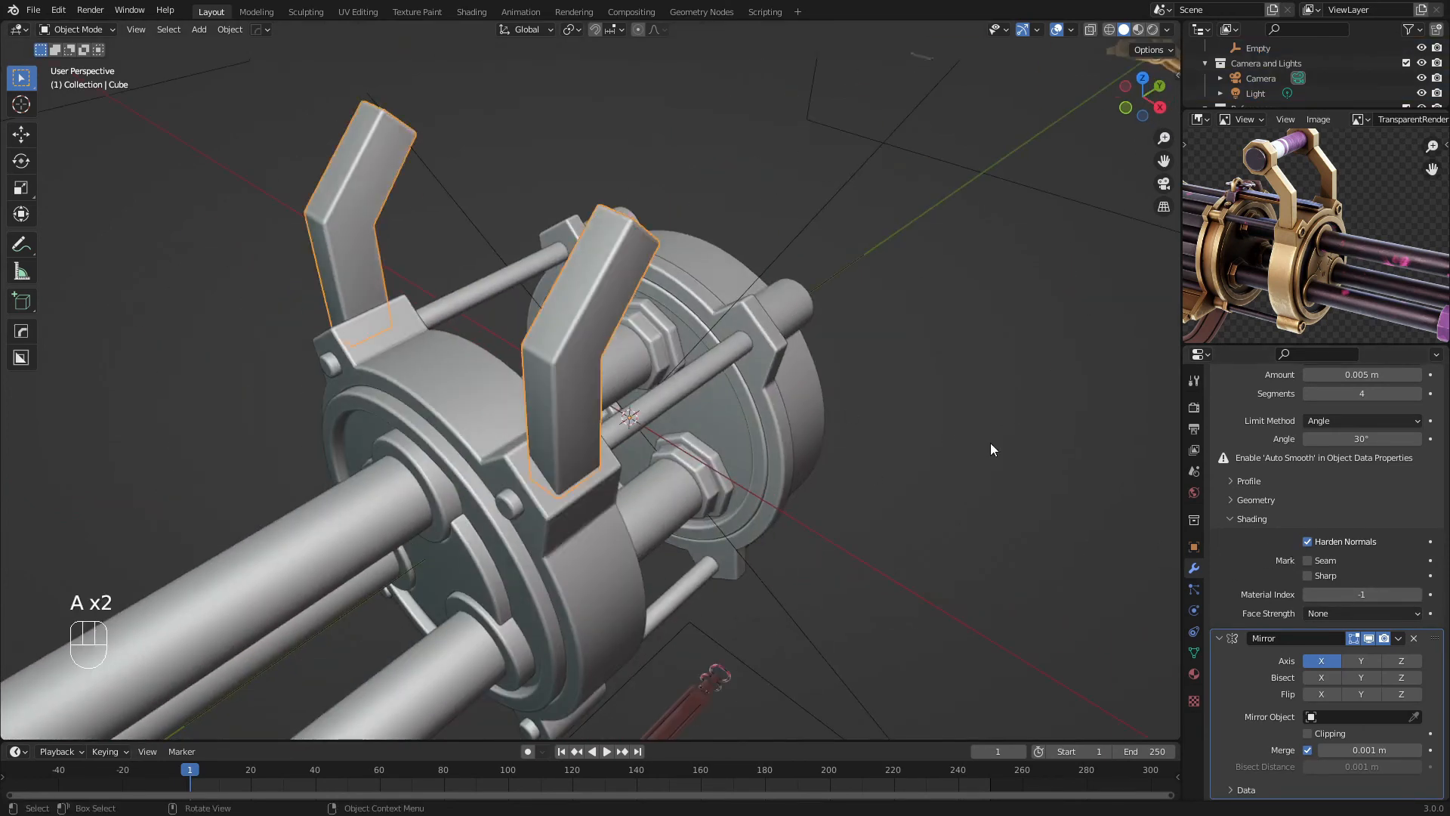
pyautogui.click(1194, 653)
pyautogui.click(1305, 704)
# Compare the two bracket arms with the carrying handle in the reference image
pyautogui.press('a')
pyautogui.press('a')
pyautogui.scroll(-5, 513, 325)
pyautogui.moveTo(502, 326); pyautogui.dragTo(533, 349, button='middle')
pyautogui.press('a')
pyautogui.press('a')
pyautogui.scroll(4, 1267, 193)
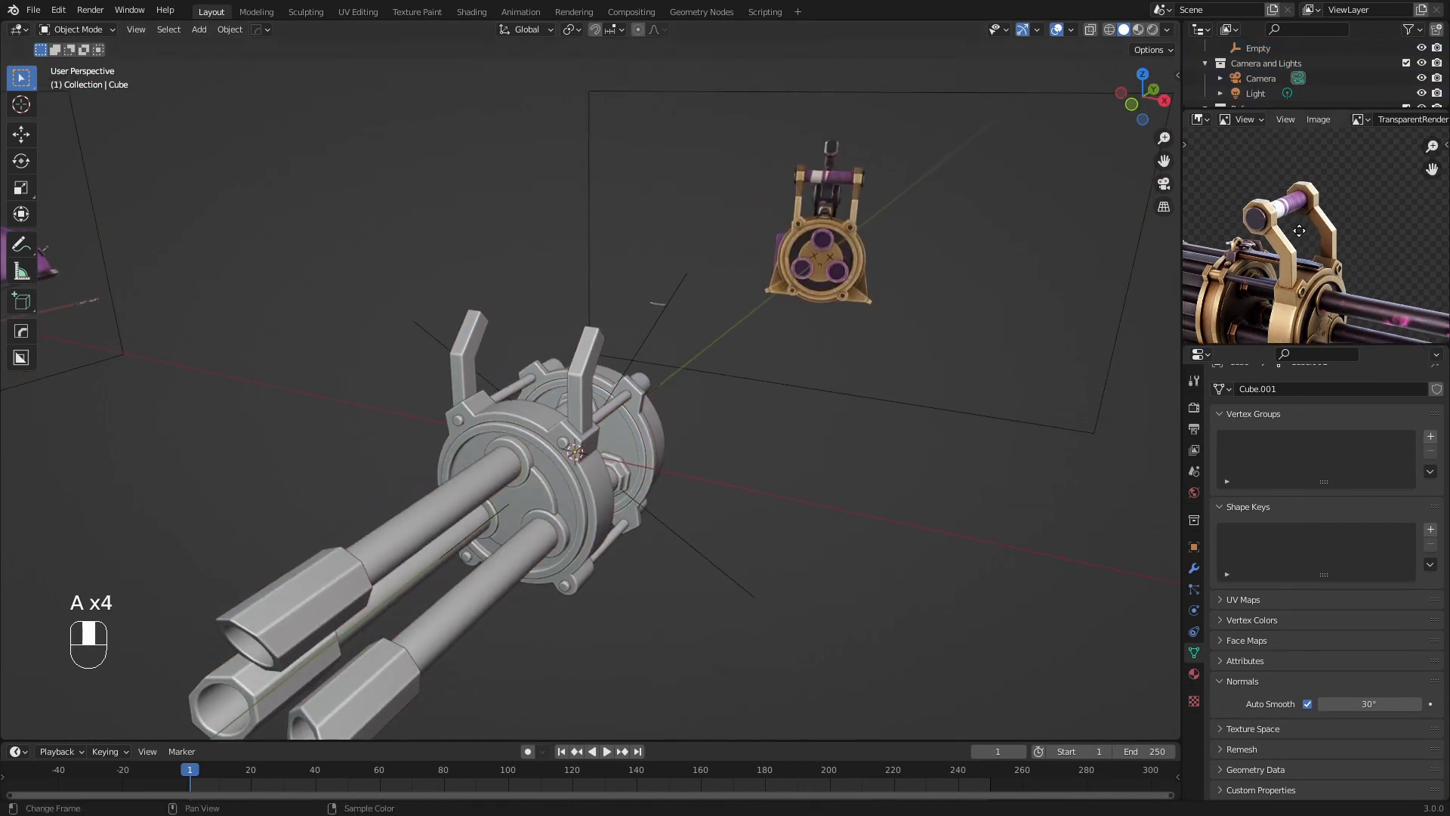
# Add a mesh cylinder with 8 vertices for the octagonal joint at the top of the carrying handle
pyautogui.scroll(-2, 1269, 193)
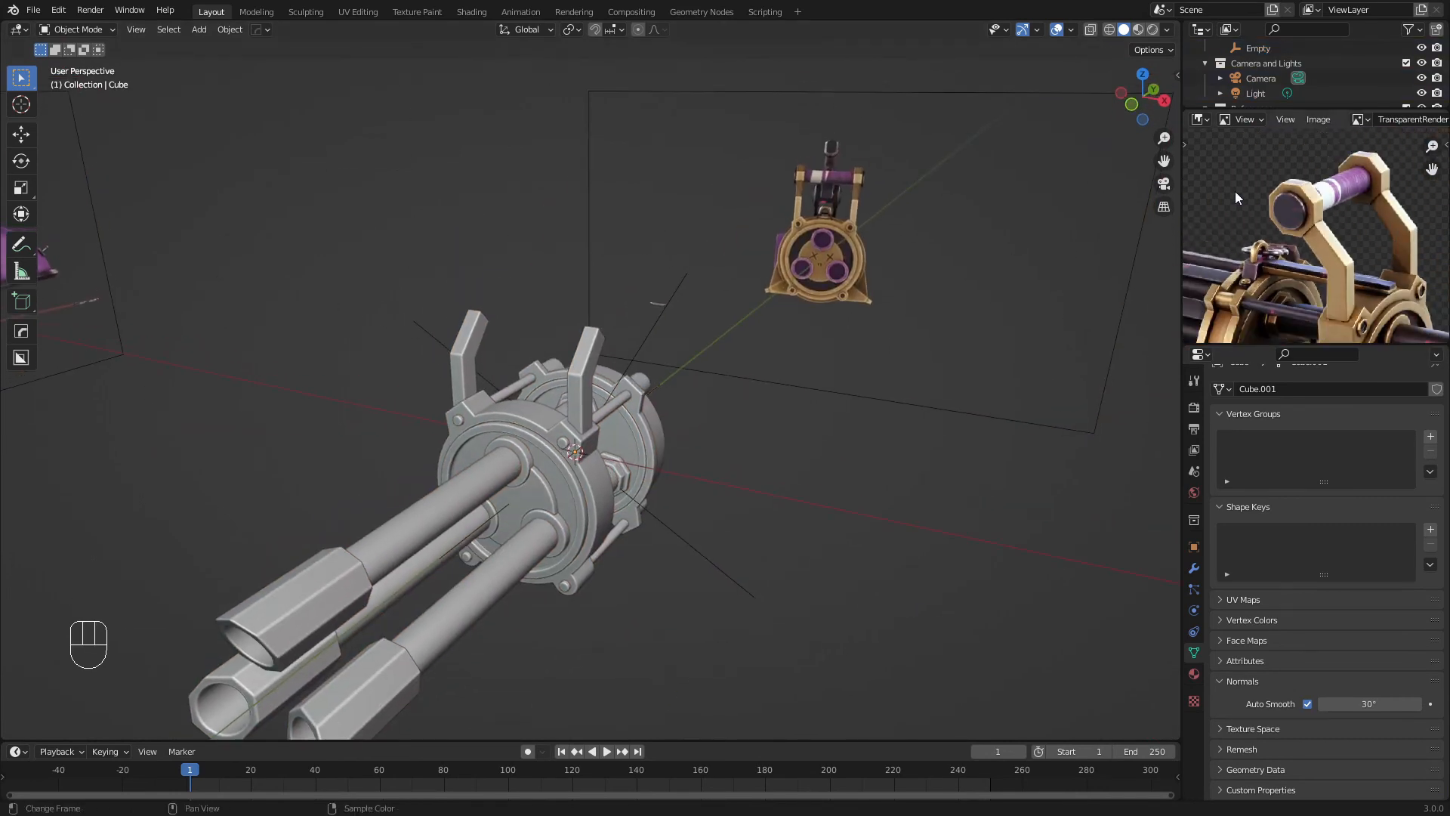
pyautogui.click(781, 361)
pyautogui.hotkey('shift', 'a')
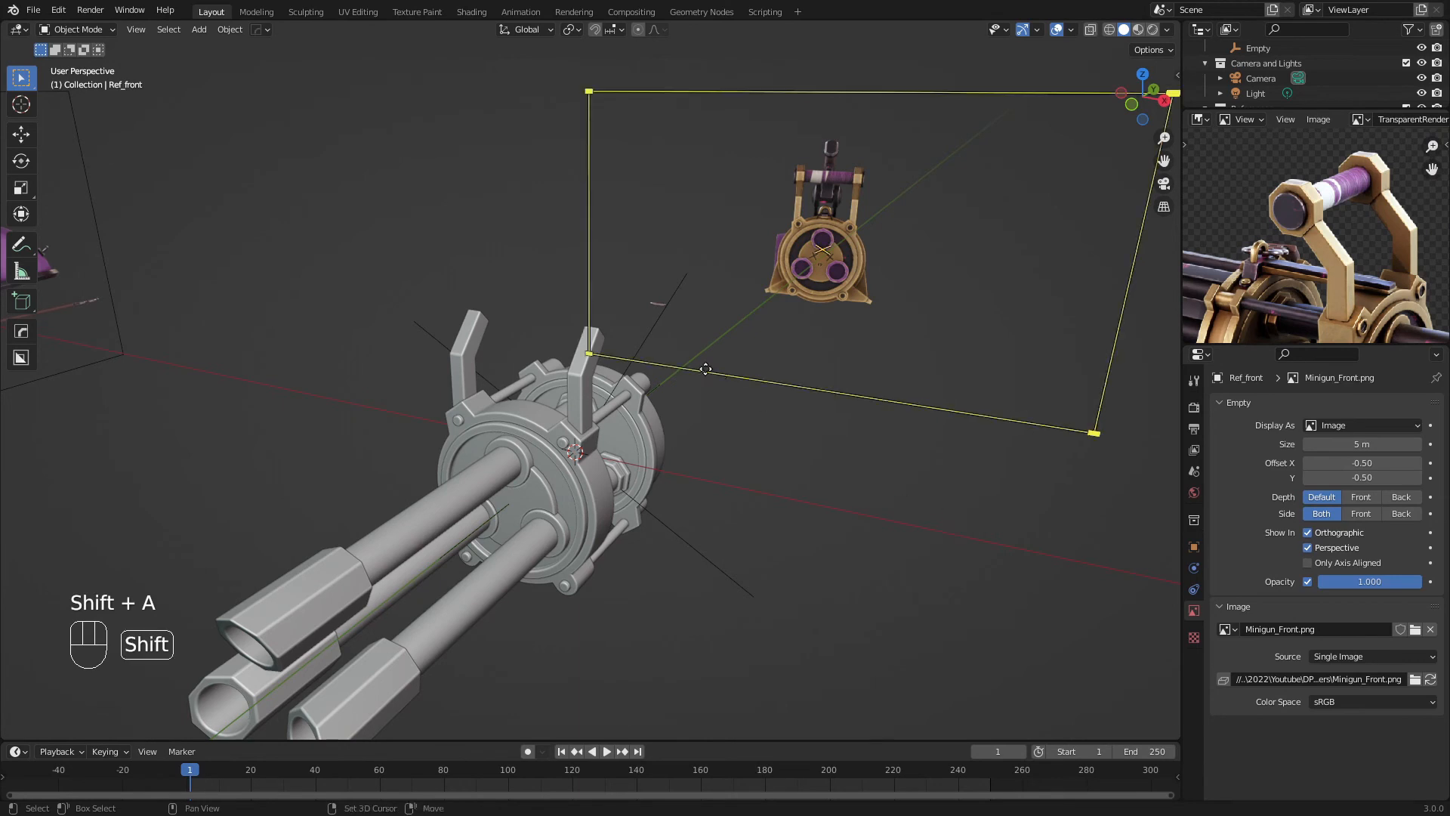
pyautogui.hotkey('shift', 'a')
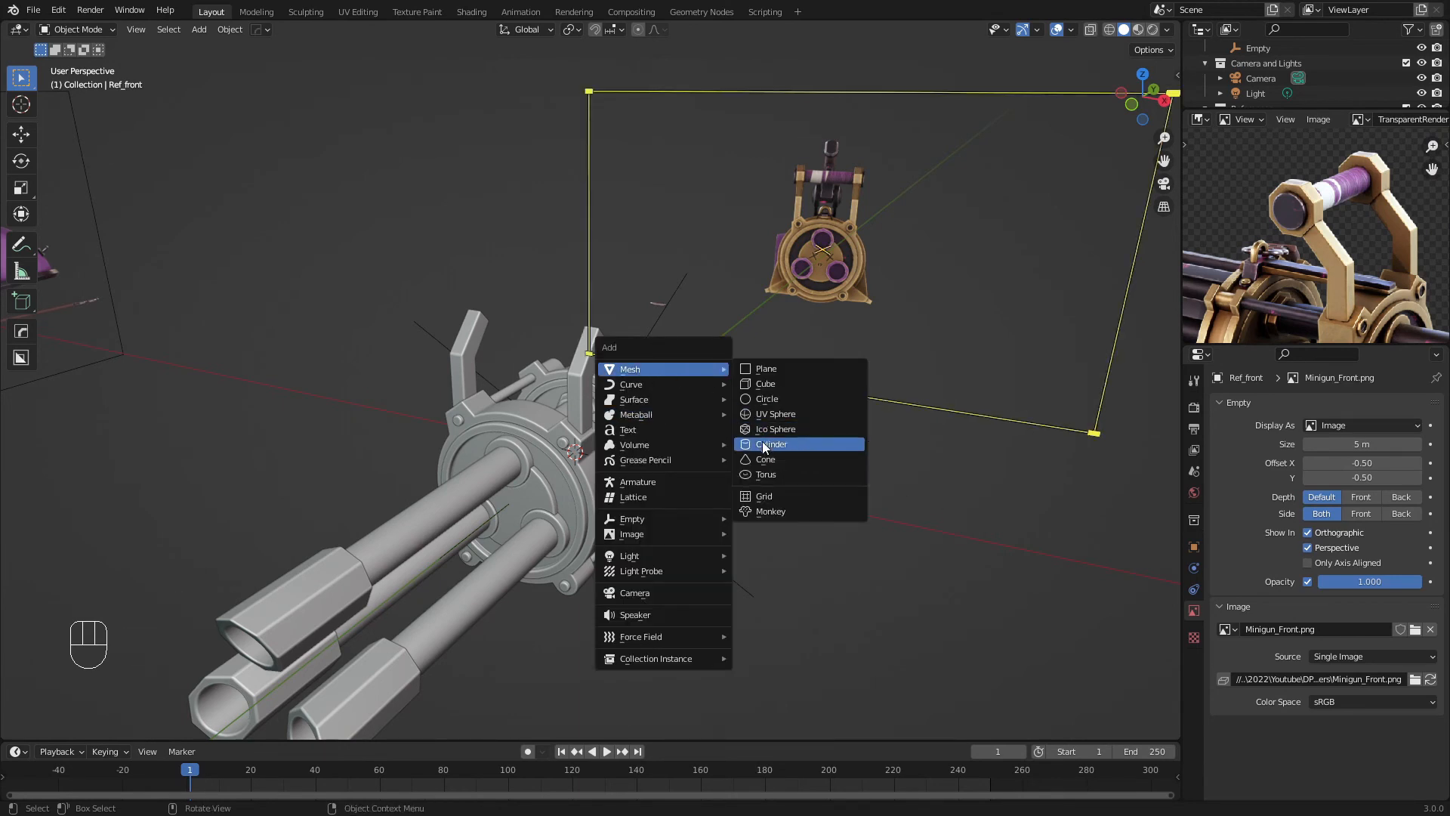
pyautogui.click(763, 447)
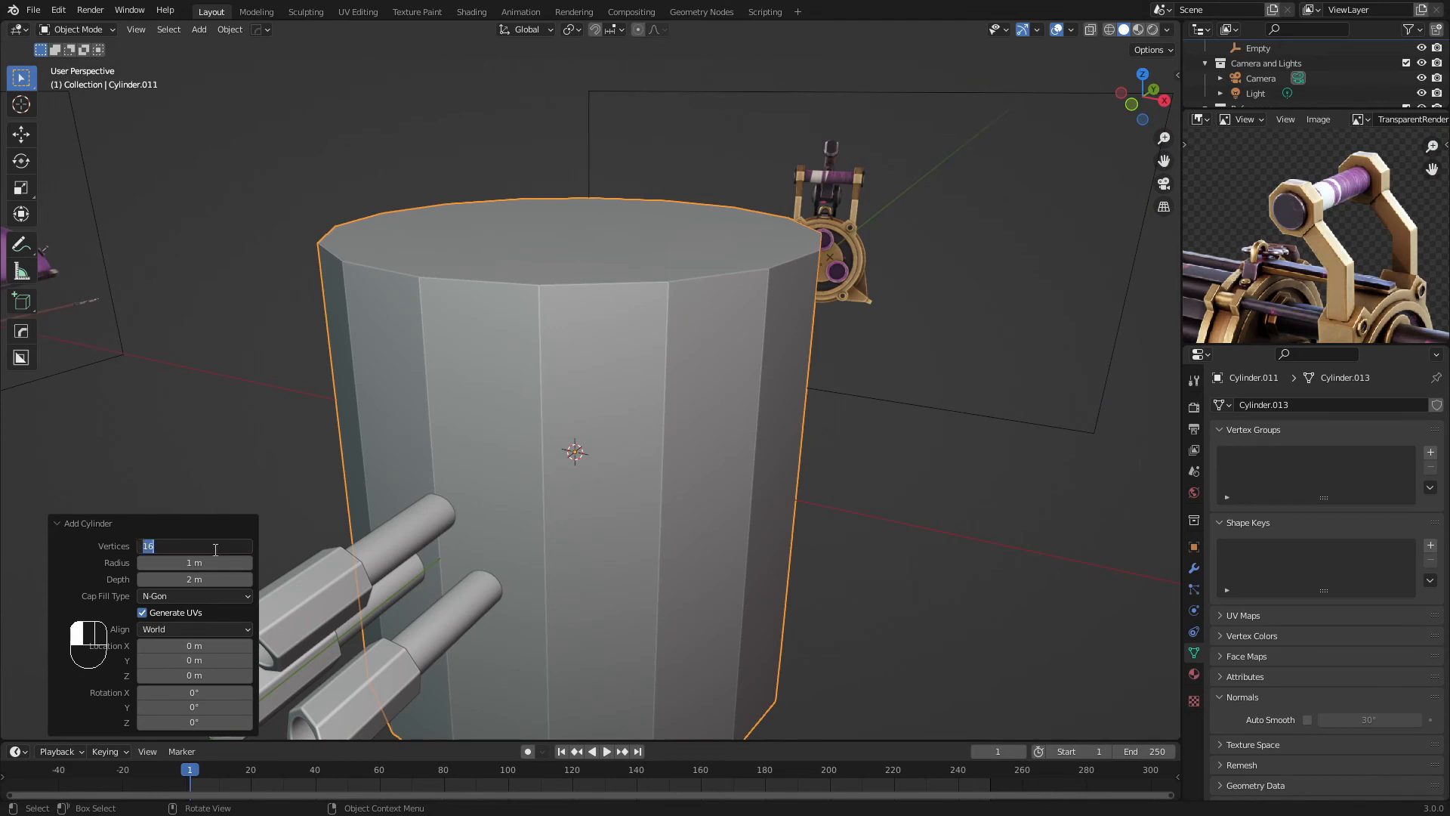
pyautogui.press('Return')
# Rotate the octagonal cylinder -90° about the global Y axis
pyautogui.scroll(-5, 837, 221)
pyautogui.press('r')
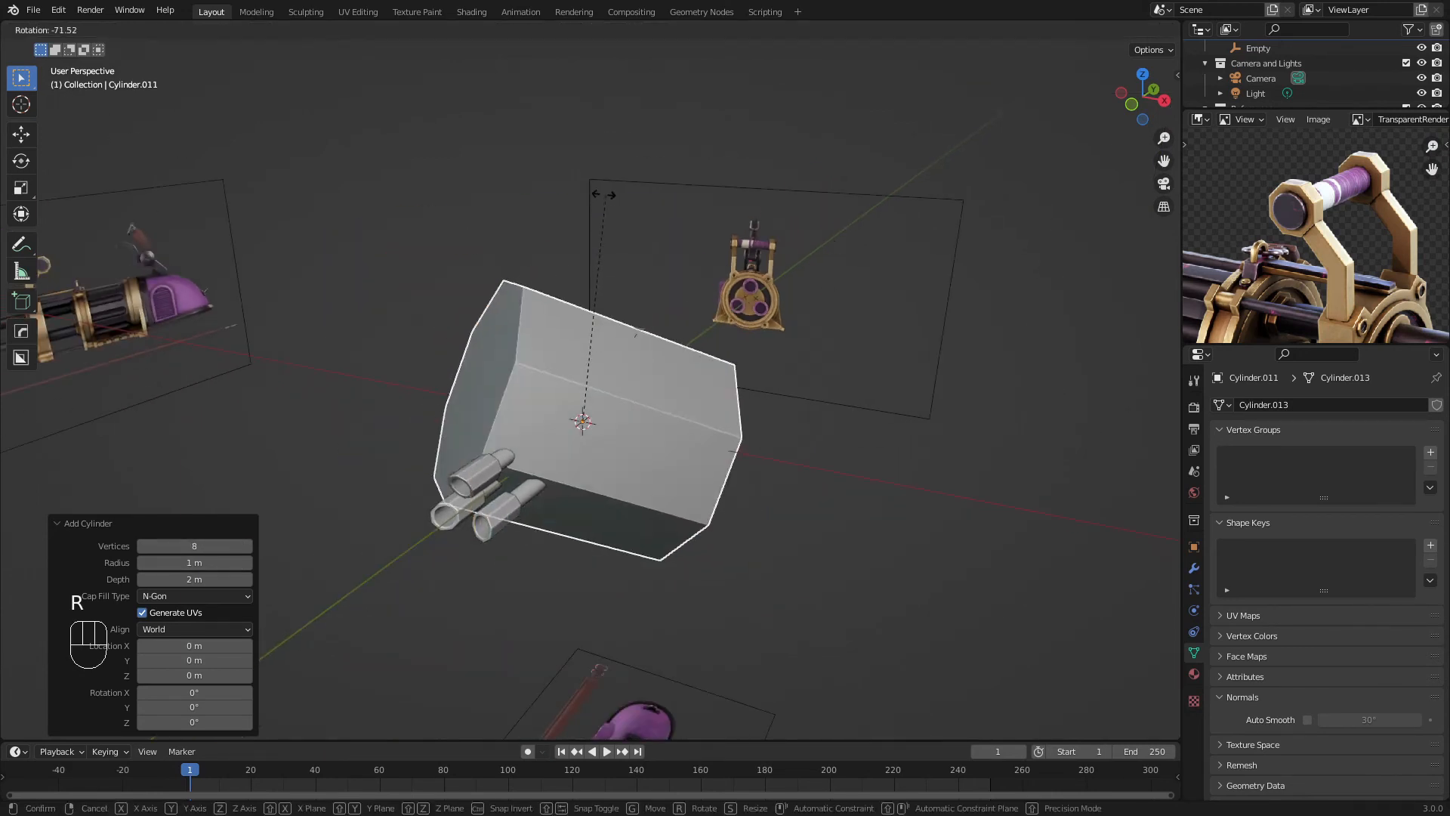
pyautogui.press('x')
pyautogui.press('y')
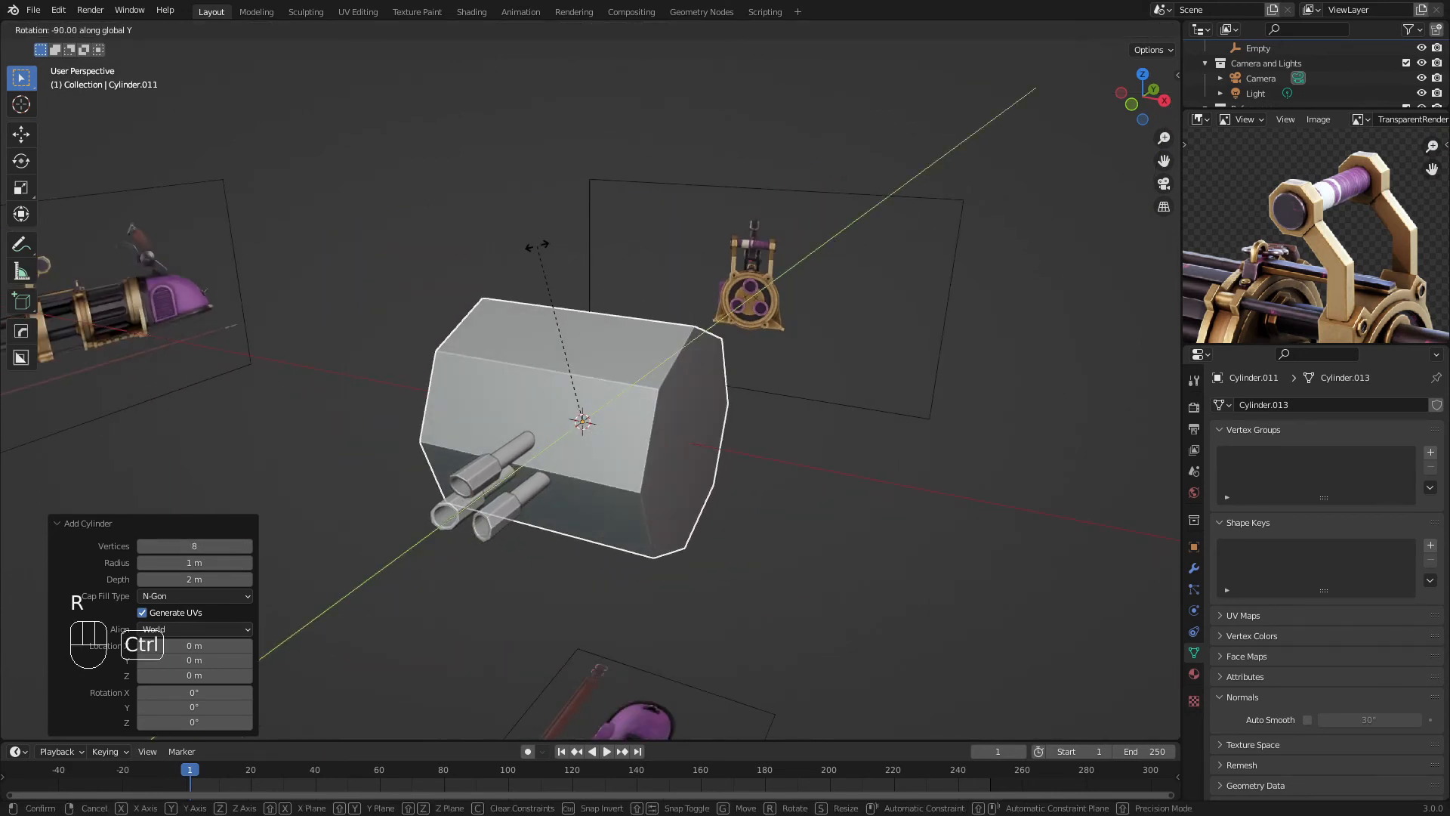
pyautogui.keyDown('ctrl'); pyautogui.click(537, 253); pyautogui.keyUp('ctrl')
# In the right side view, shrink the octagonal cylinder and place it at the upper end of the bracket arm
pyautogui.press('KP_3')
pyautogui.scroll(3, 549, 251)
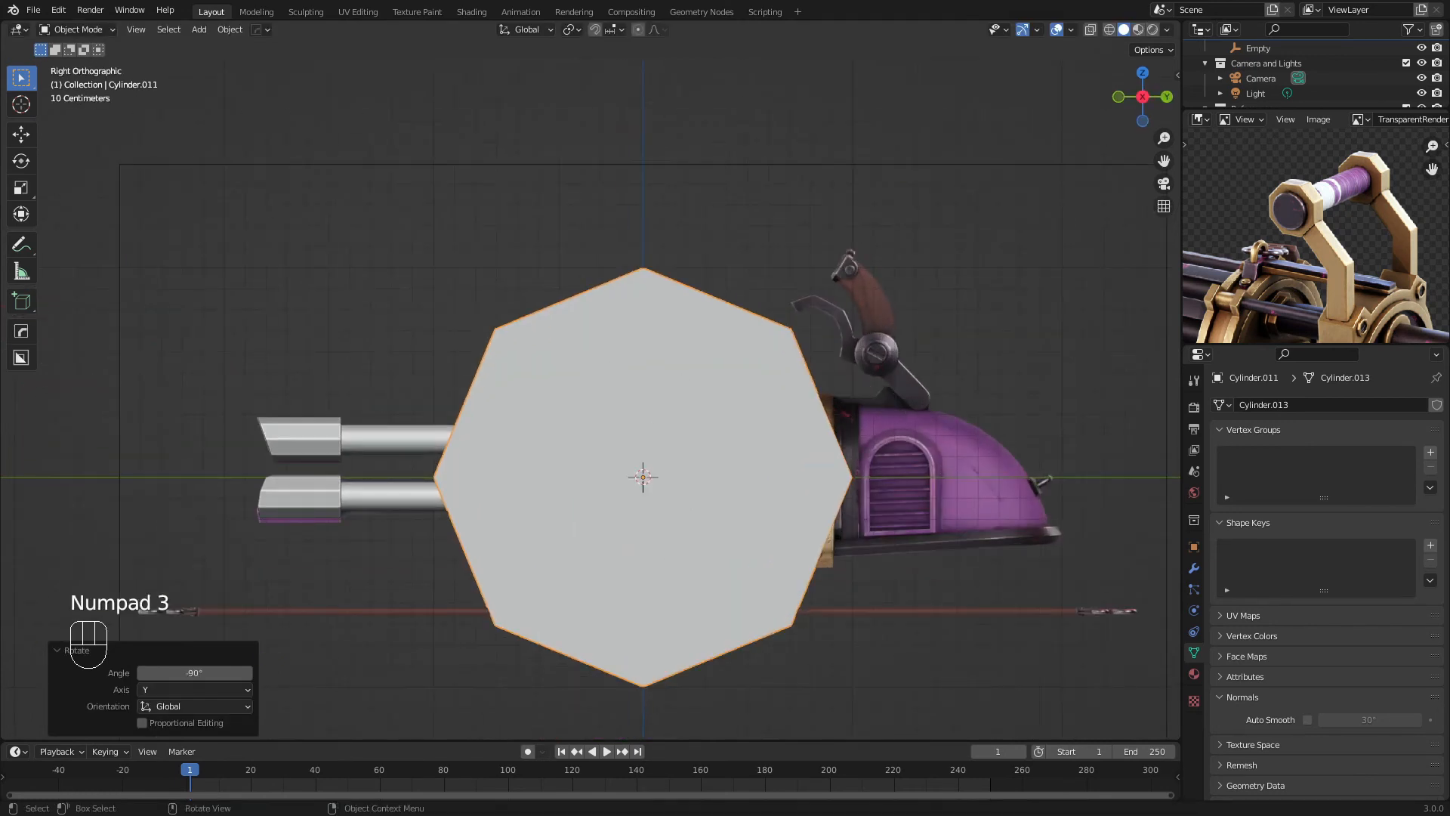
pyautogui.press('s')
pyautogui.click(700, 480)
pyautogui.press('g')
pyautogui.click(654, 325)
pyautogui.scroll(6, 654, 328)
pyautogui.press('s')
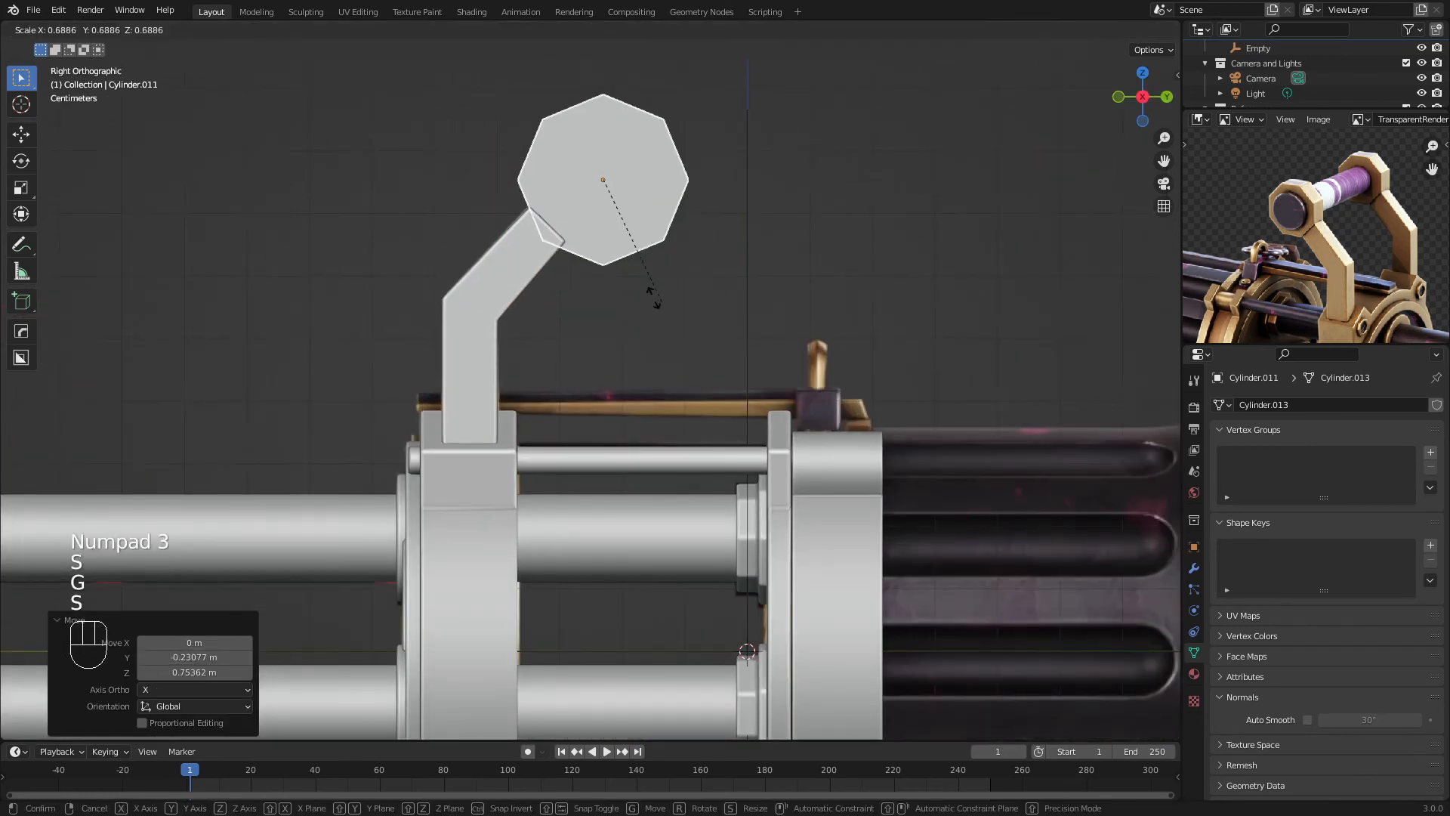
pyautogui.click(611, 271)
# Fine-tune the octagonal cylinder's position and size to match the handle joint in the side reference
pyautogui.keyDown('shift'); pyautogui.moveTo(611, 278); pyautogui.dragTo(565, 455, button='middle'); pyautogui.keyUp('shift')
pyautogui.scroll(1, 574, 457)
pyautogui.press('g')
pyautogui.click(571, 457)
pyautogui.press('s')
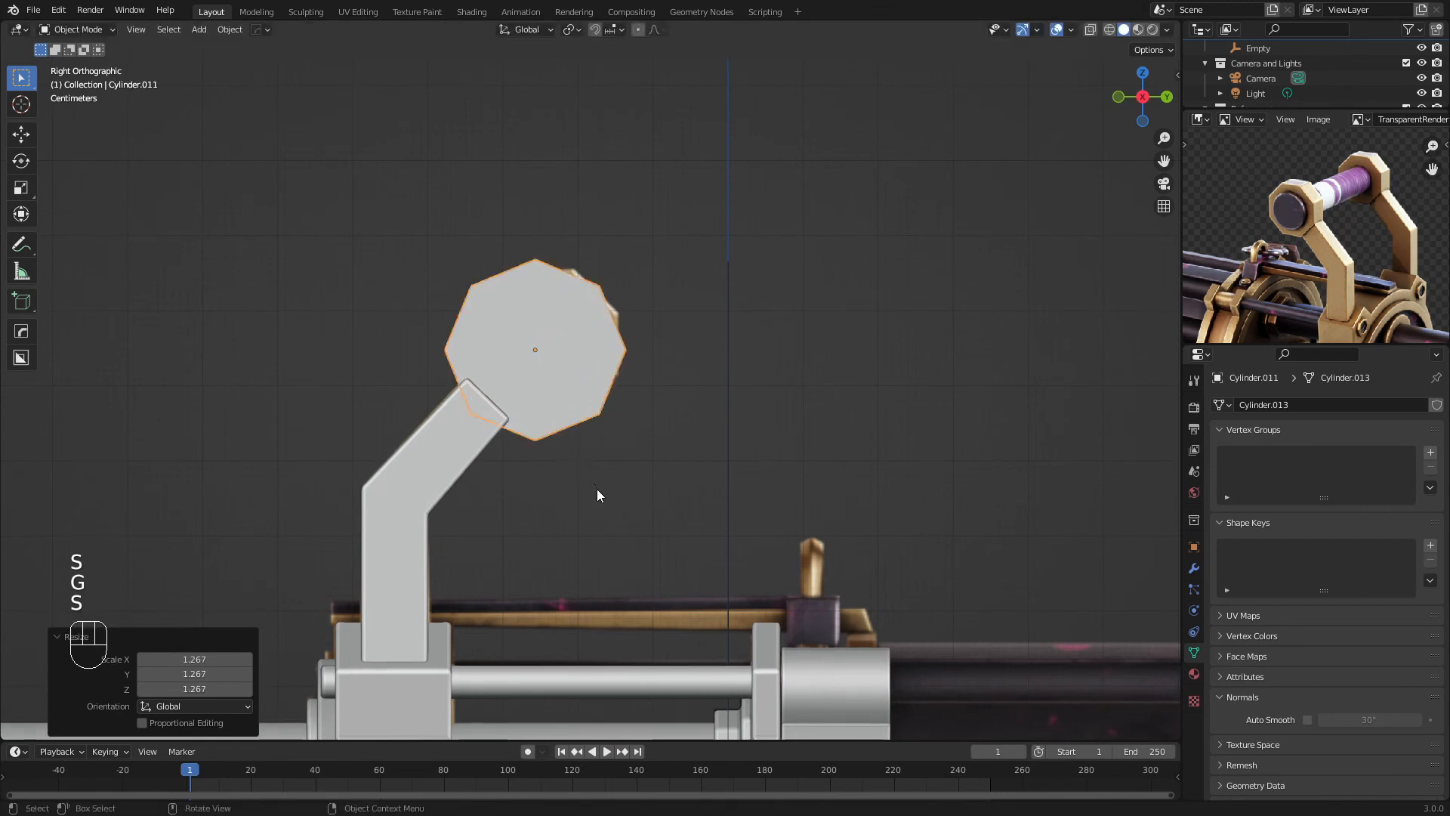
pyautogui.click(577, 465)
# Try to align the octagonal cylinder's flat side with the bracket arm's end by rotating it 20° in side view
pyautogui.press('r')
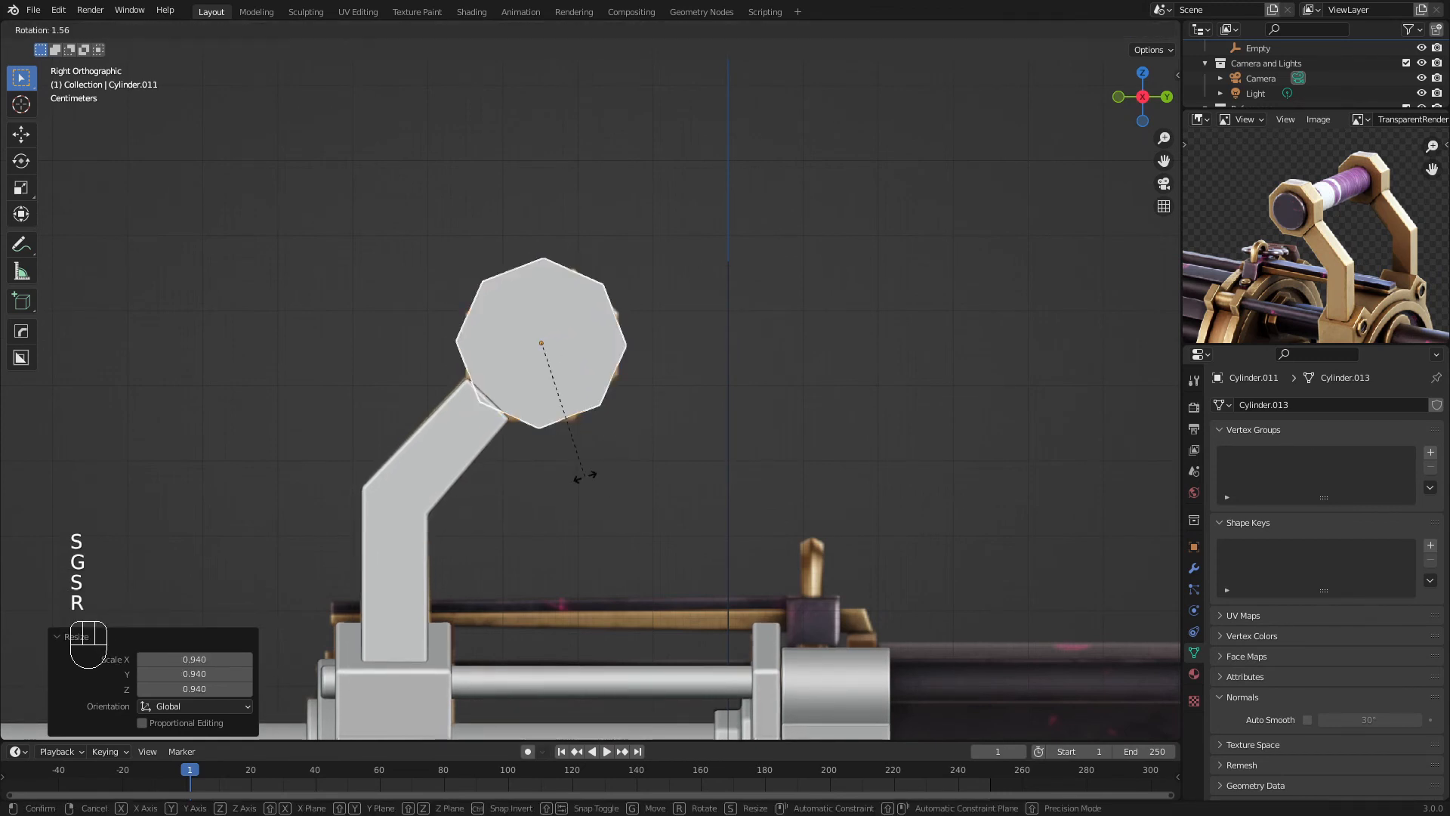
pyautogui.press('ctrl')
pyautogui.click(543, 484)
pyautogui.scroll(2, 577, 452)
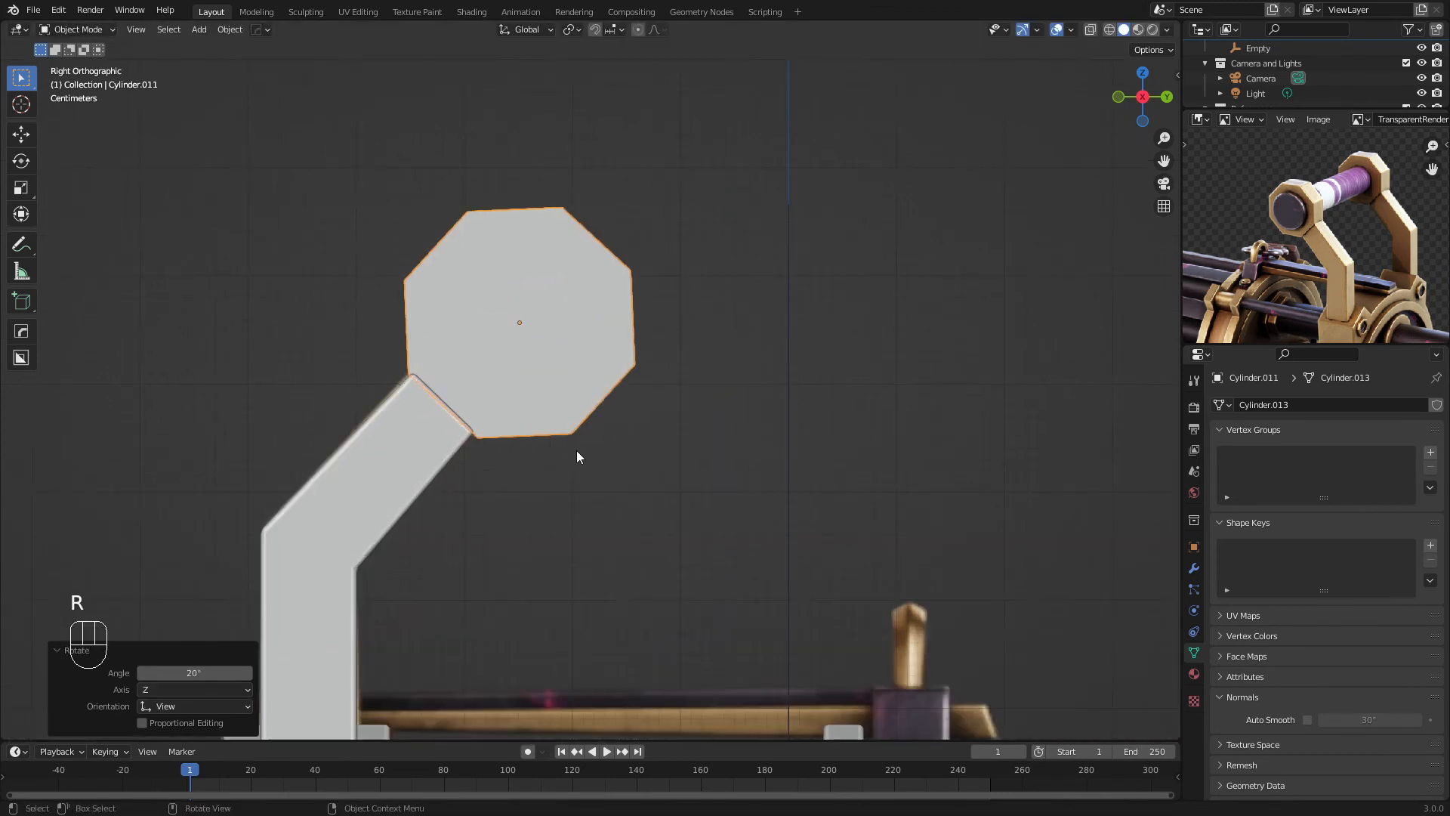
pyautogui.press('g')
pyautogui.rightClick(579, 477)
pyautogui.hotkey('ctrl', 'z')
pyautogui.press('r')
pyautogui.press('ctrl')
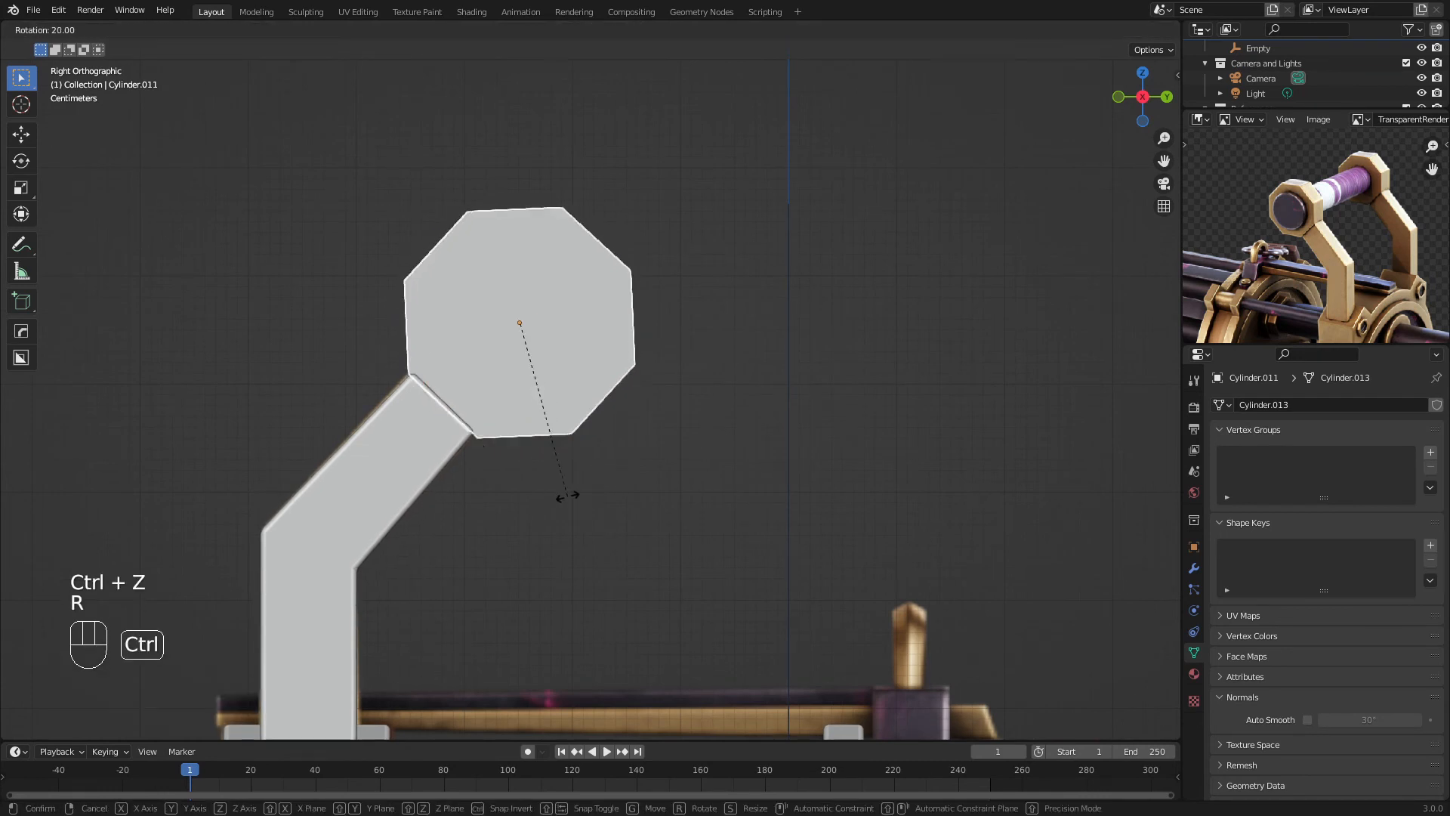
pyautogui.click(563, 492)
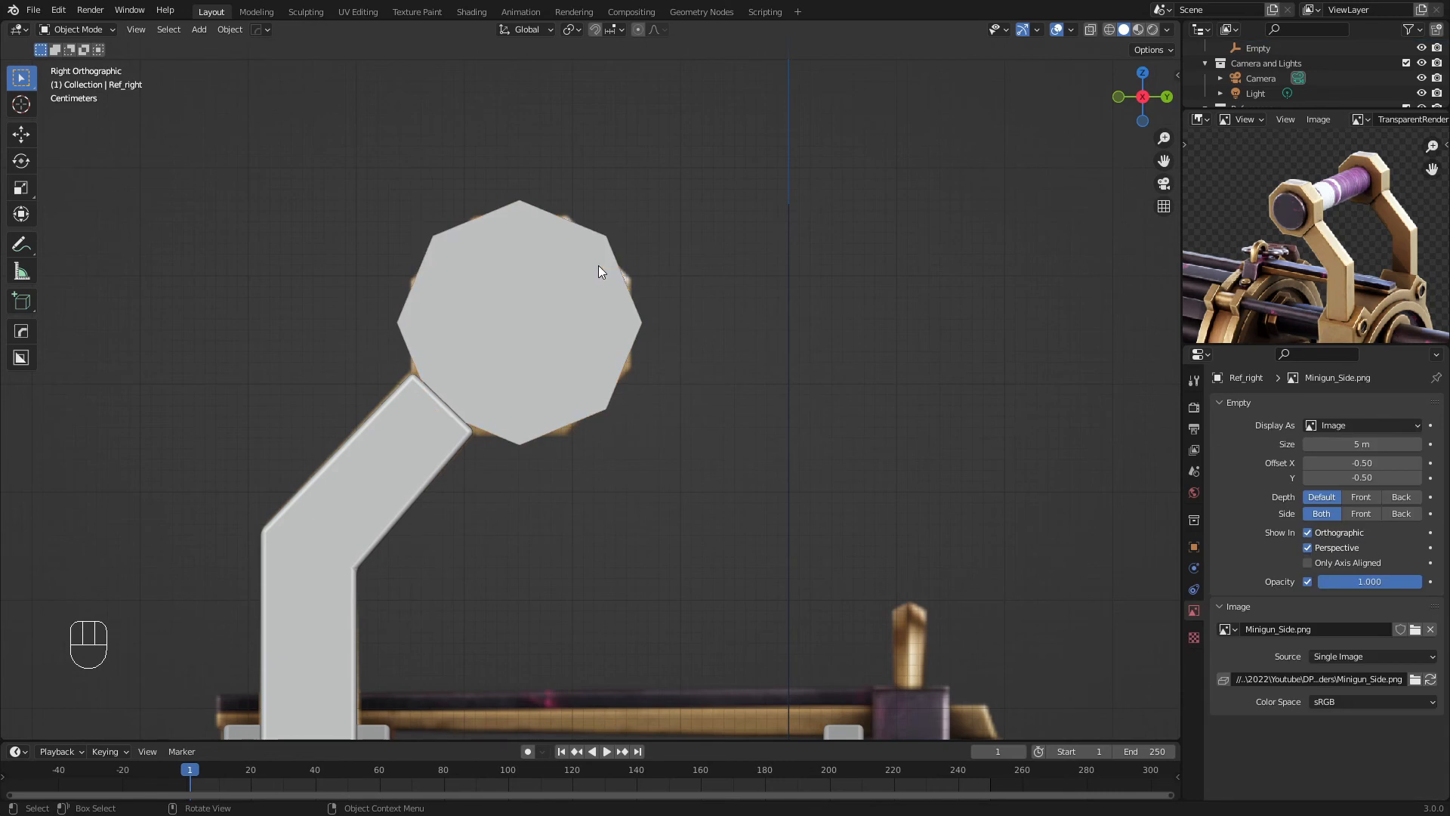
# Rotate the octagonal cylinder by exactly 22.5° in the side view, then clear the selection
pyautogui.press('r')
pyautogui.press('ctrl')
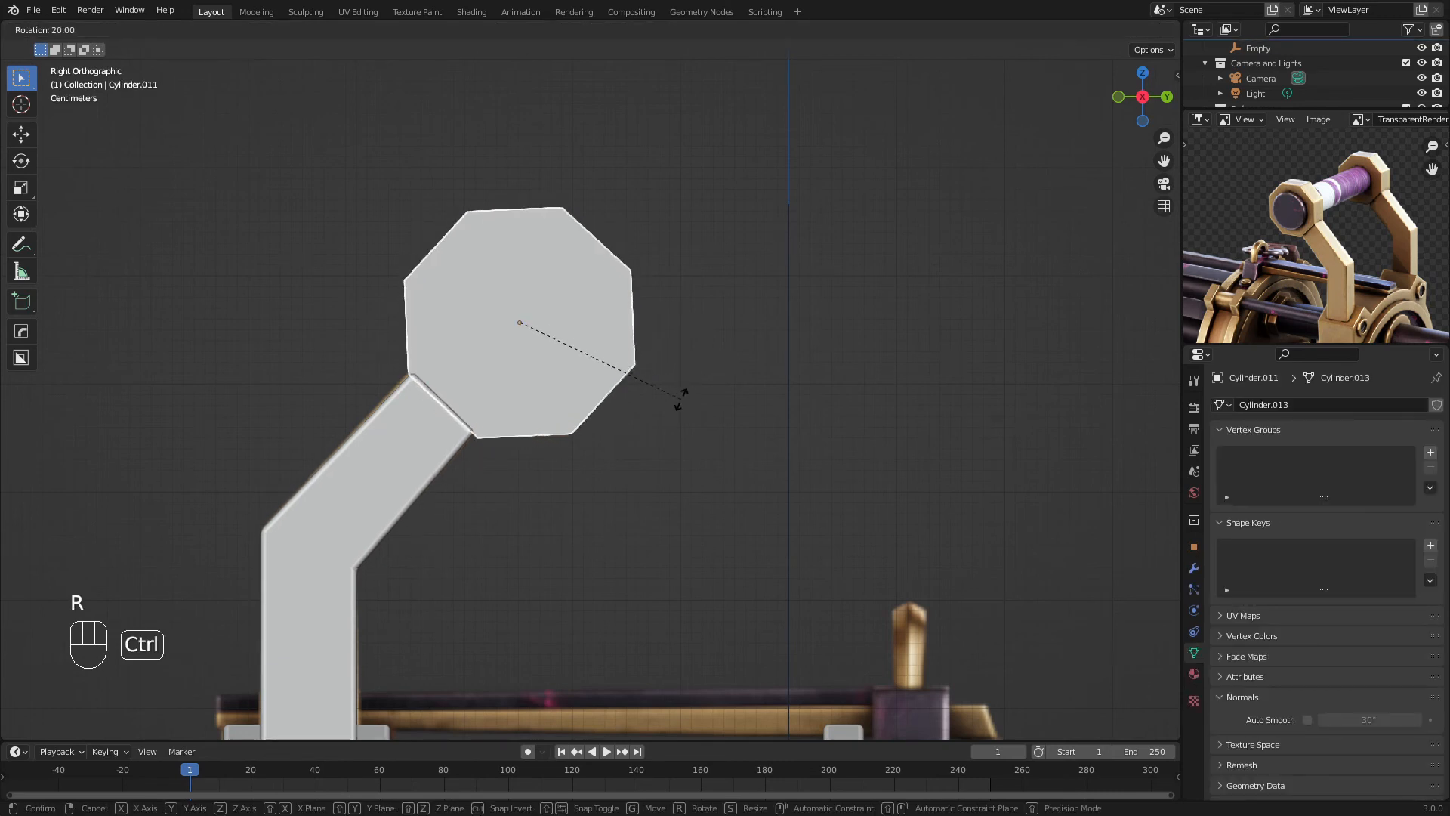
pyautogui.press('r')
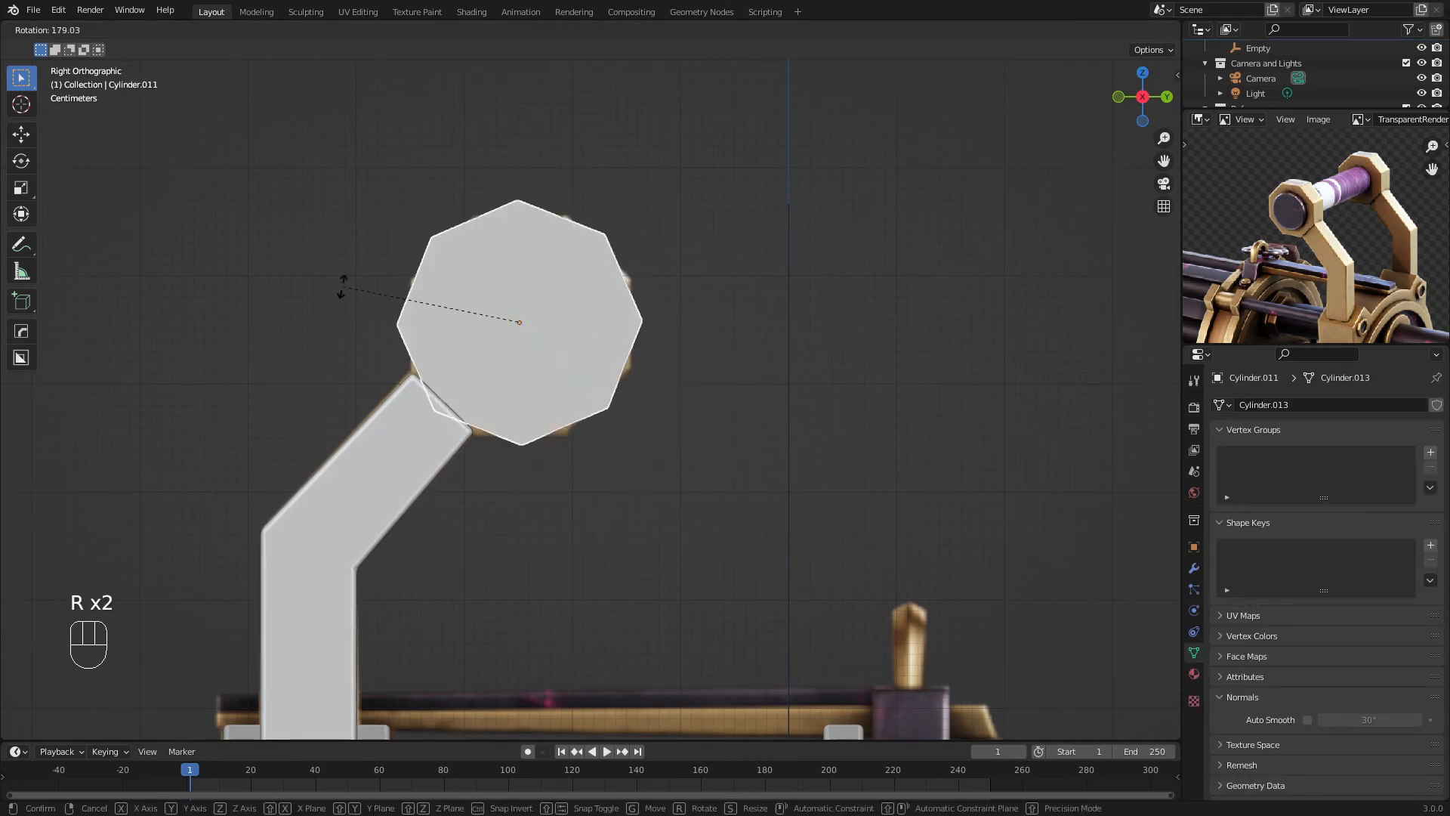
pyautogui.write('22')
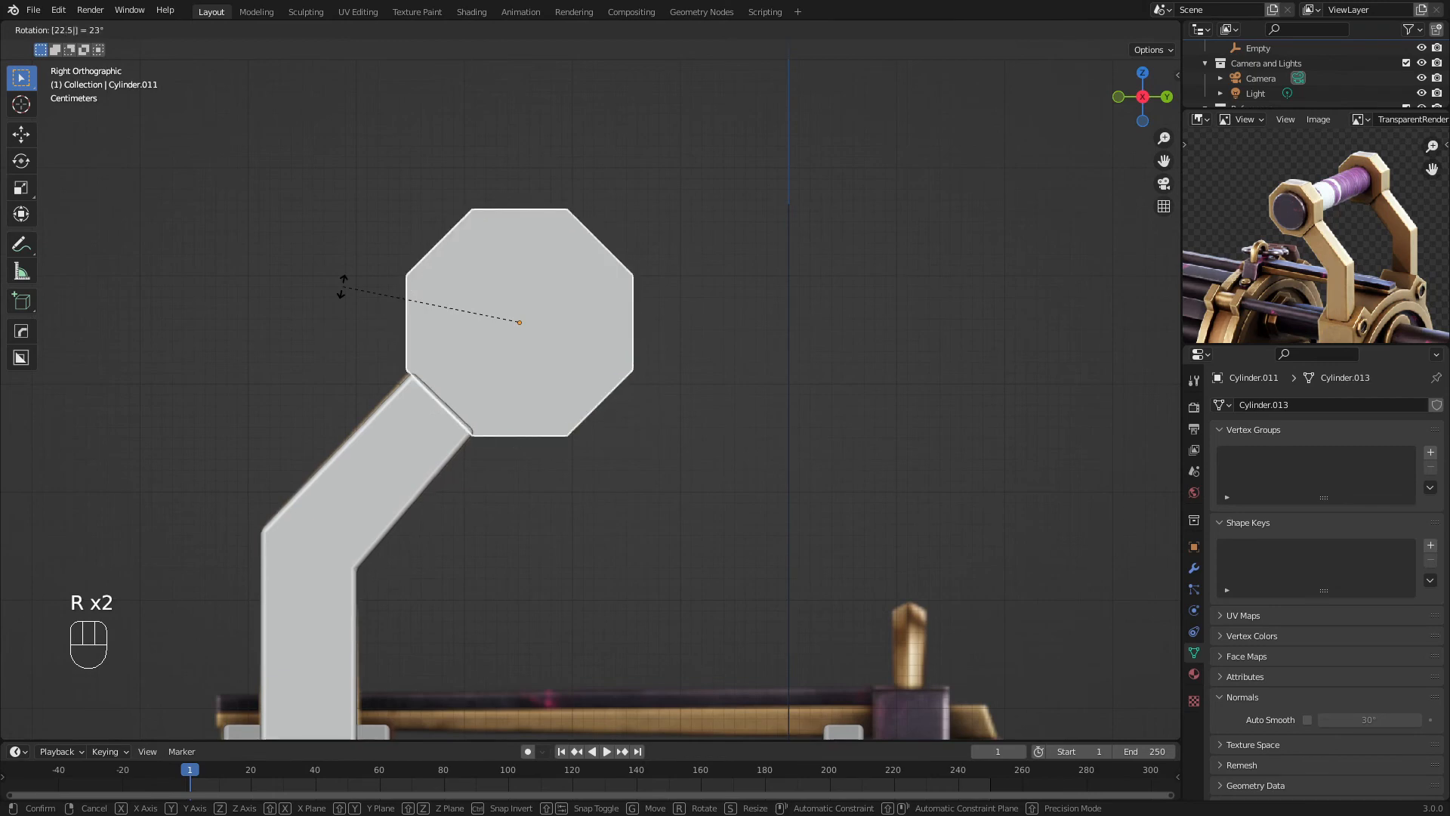
pyautogui.press('Return')
pyautogui.press('a')
pyautogui.press('a')
# Move the whole octagonal mesh in Edit Mode about 0.245 m along X, over the bracket arm
pyautogui.click(475, 328)
pyautogui.moveTo(474, 328); pyautogui.dragTo(590, 367, button='middle')
pyautogui.press('Tab')
pyautogui.press('a')
pyautogui.press('g')
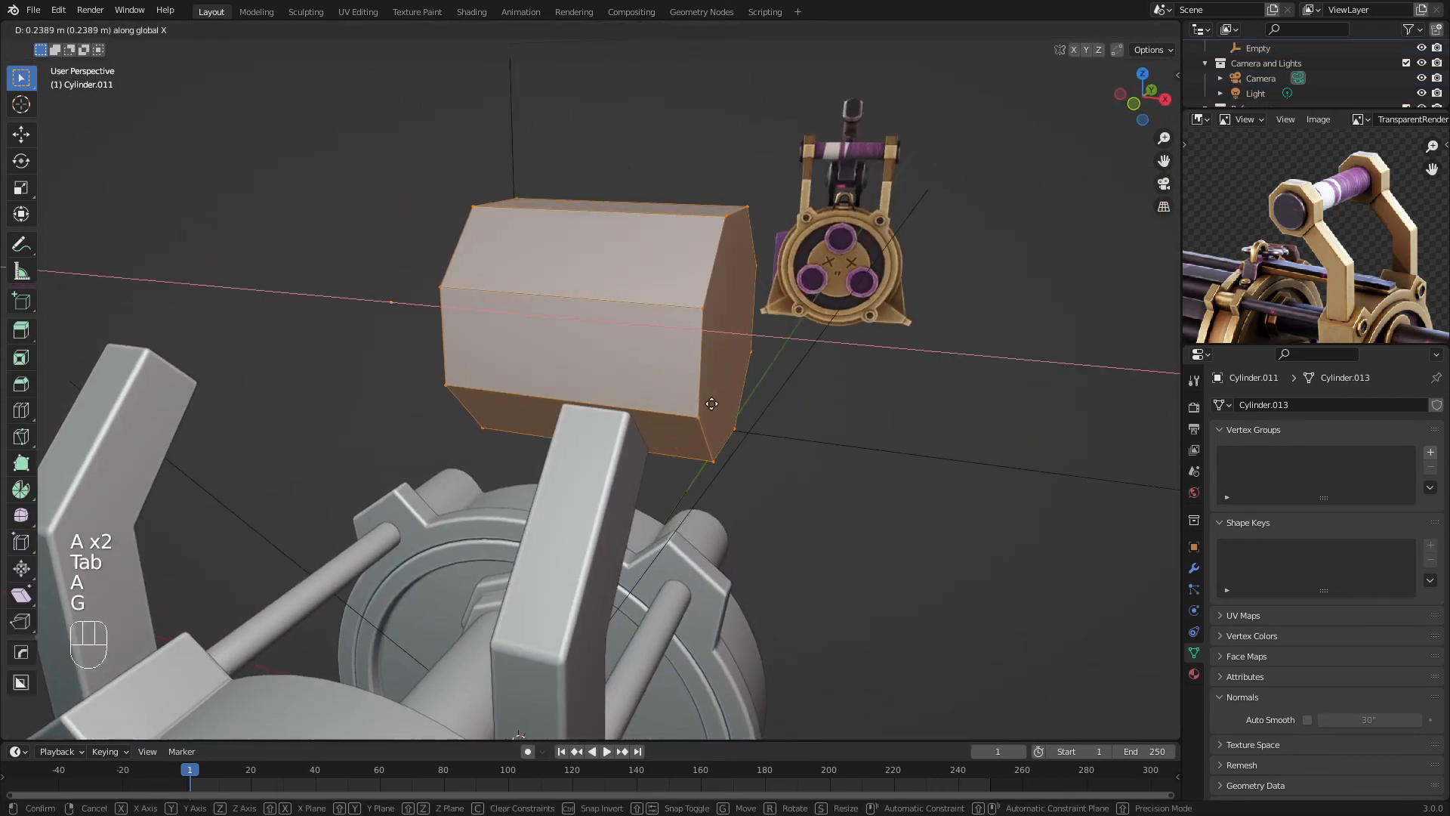
pyautogui.click(705, 413)
# In wireframe front view, scale the octagonal mesh to 0.273 along X and shift it along X onto the bracket arm
pyautogui.press('KP_1')
pyautogui.scroll(3, 706, 414)
pyautogui.press('z')
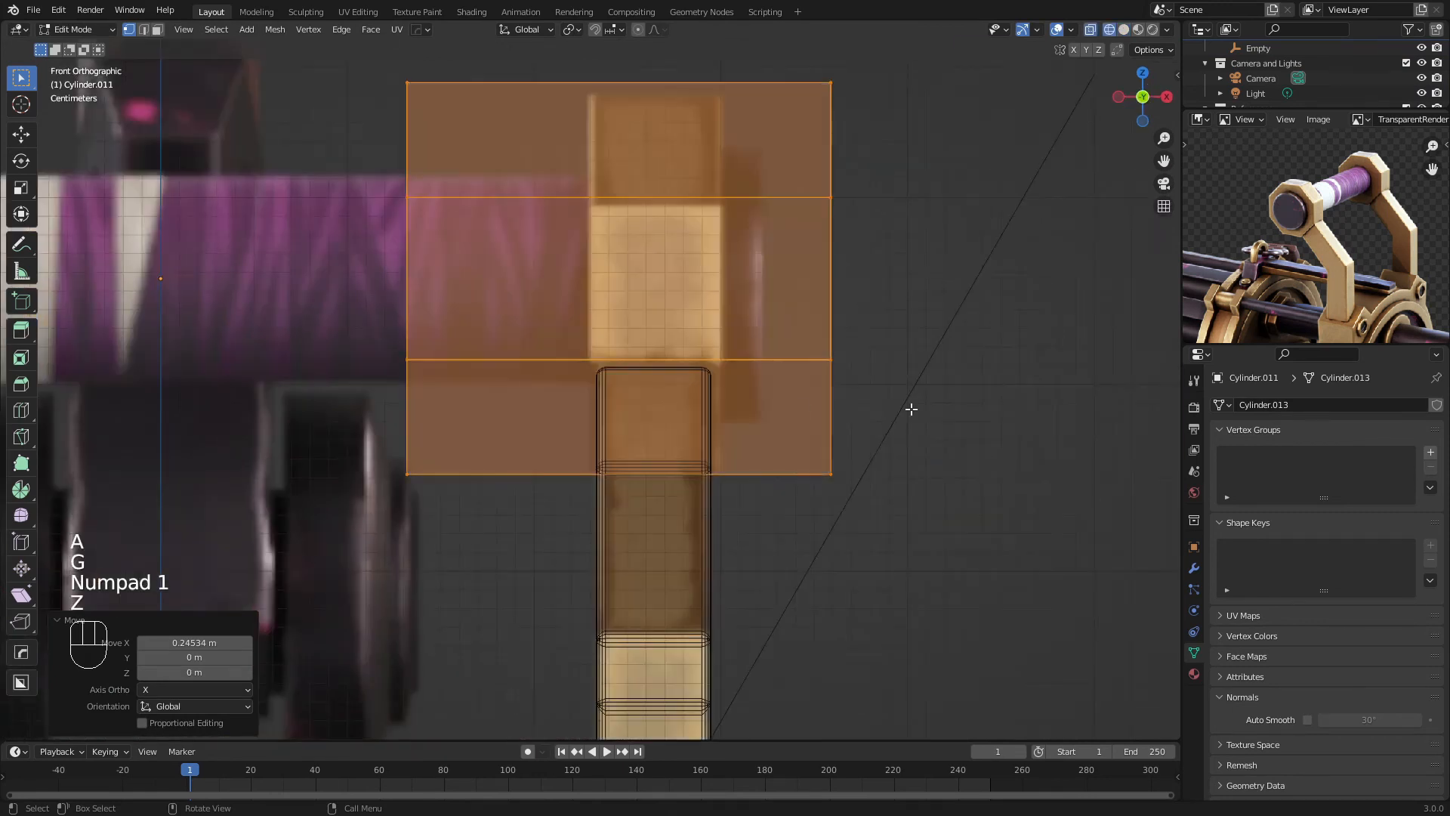
pyautogui.press('s')
pyautogui.press('x')
pyautogui.click(655, 378)
pyautogui.press('g')
pyautogui.press('x')
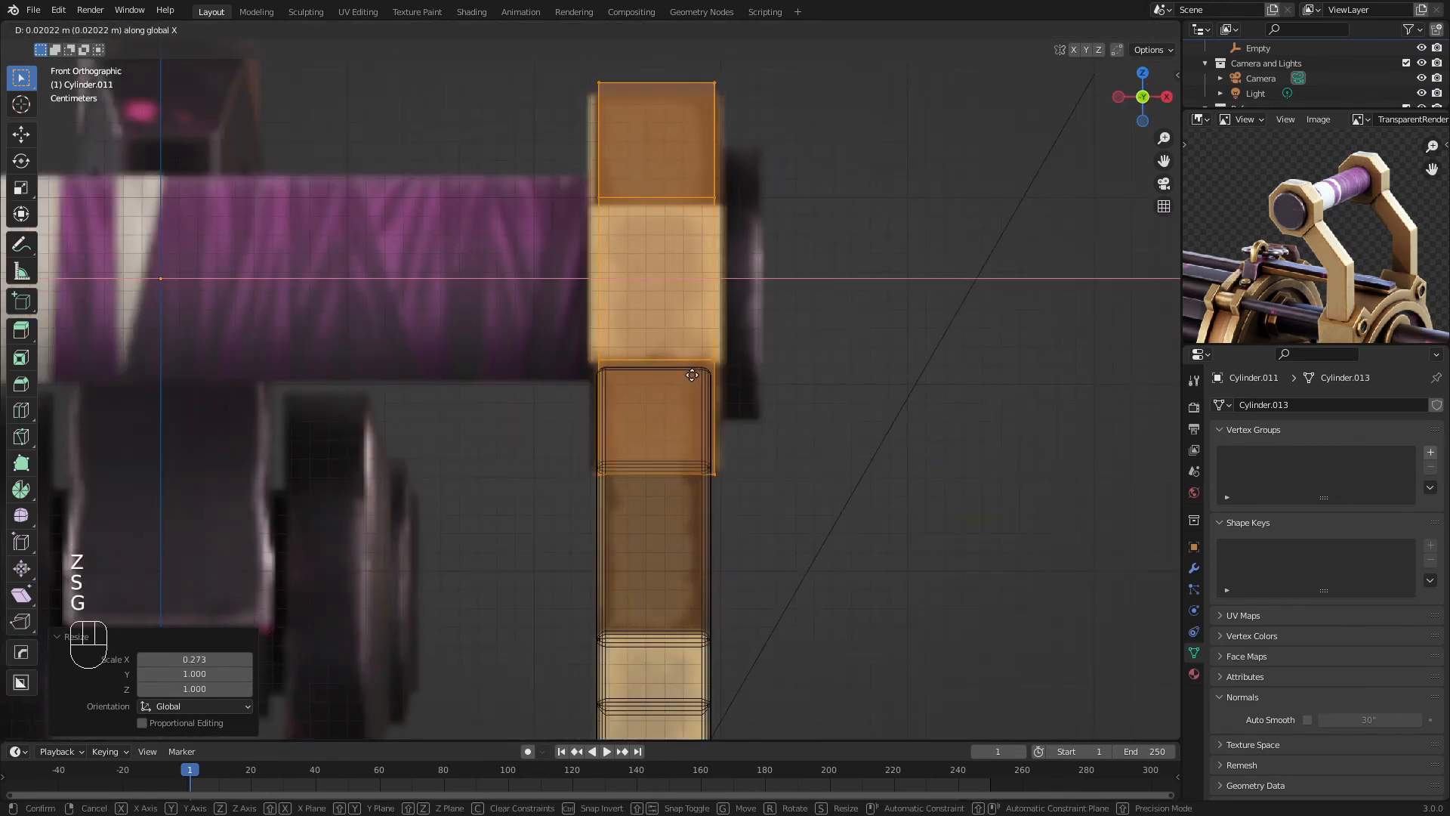
pyautogui.click(689, 377)
# Scale the octagonal mesh by 1.15 along X, align it with the reference joint, and return to Object Mode in solid view
pyautogui.press('s')
pyautogui.press('x')
pyautogui.click(783, 401)
pyautogui.press('g')
pyautogui.press('x')
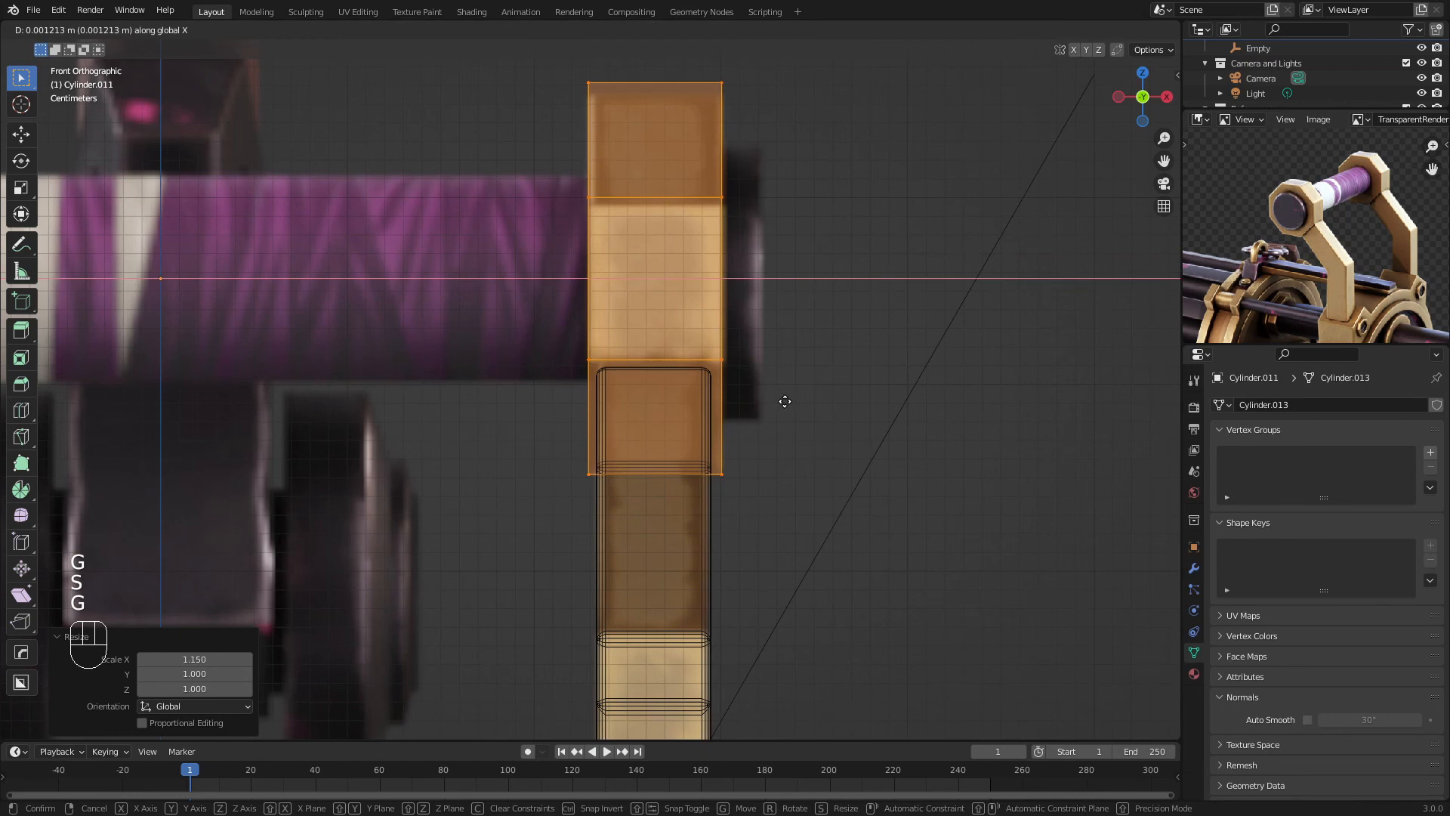
pyautogui.click(784, 402)
pyautogui.press('Tab')
pyautogui.scroll(-6, 514, 370)
pyautogui.press('z')
pyautogui.press('a')
pyautogui.press('a')
pyautogui.moveTo(590, 311); pyautogui.dragTo(511, 351, button='middle')
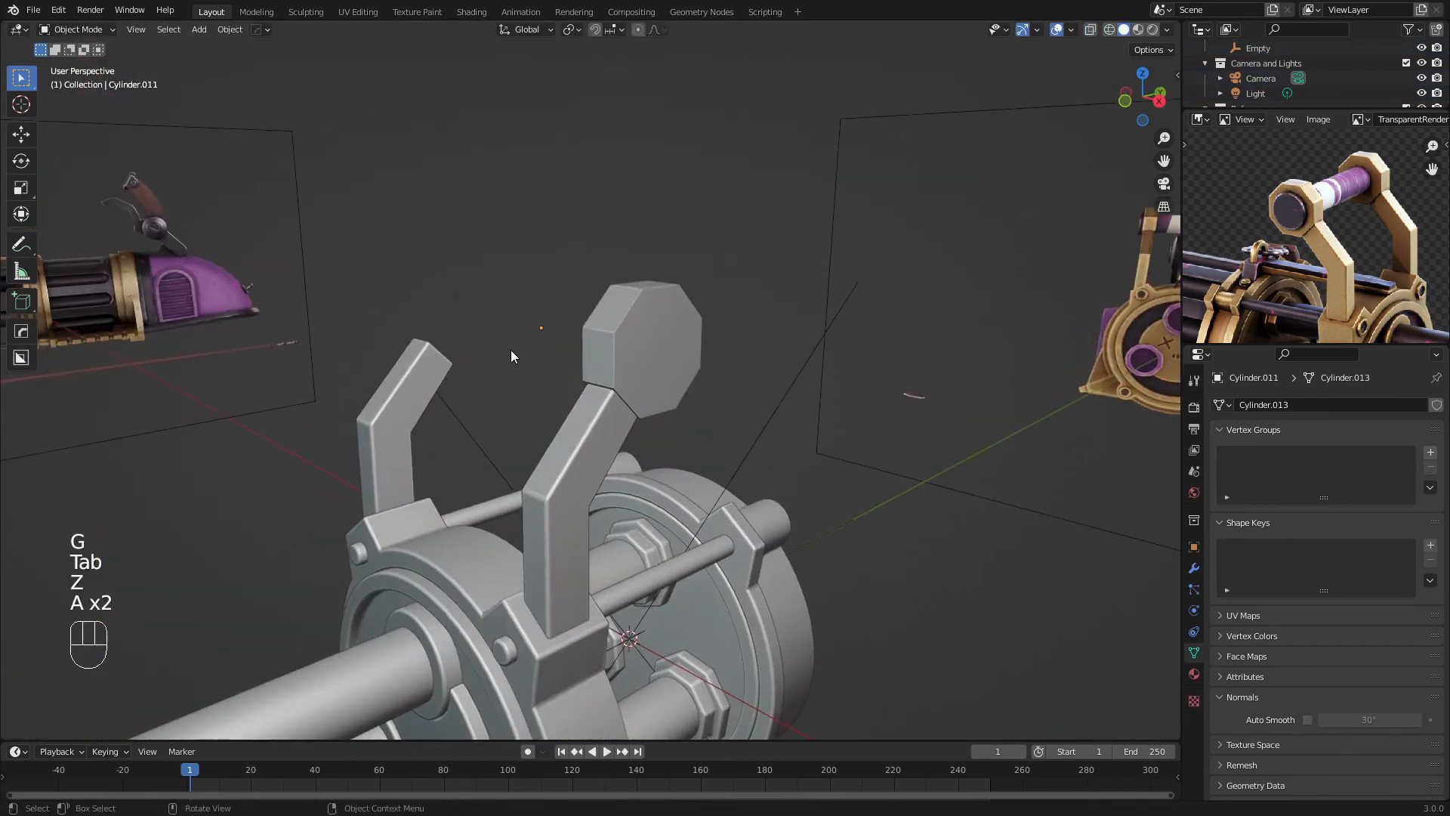
# Copy the bracket arm's modifiers to the octagonal joint
pyautogui.press('a')
pyautogui.press('a')
pyautogui.click(621, 374)
pyautogui.keyDown('shift'); pyautogui.click(578, 426); pyautogui.keyUp('shift')
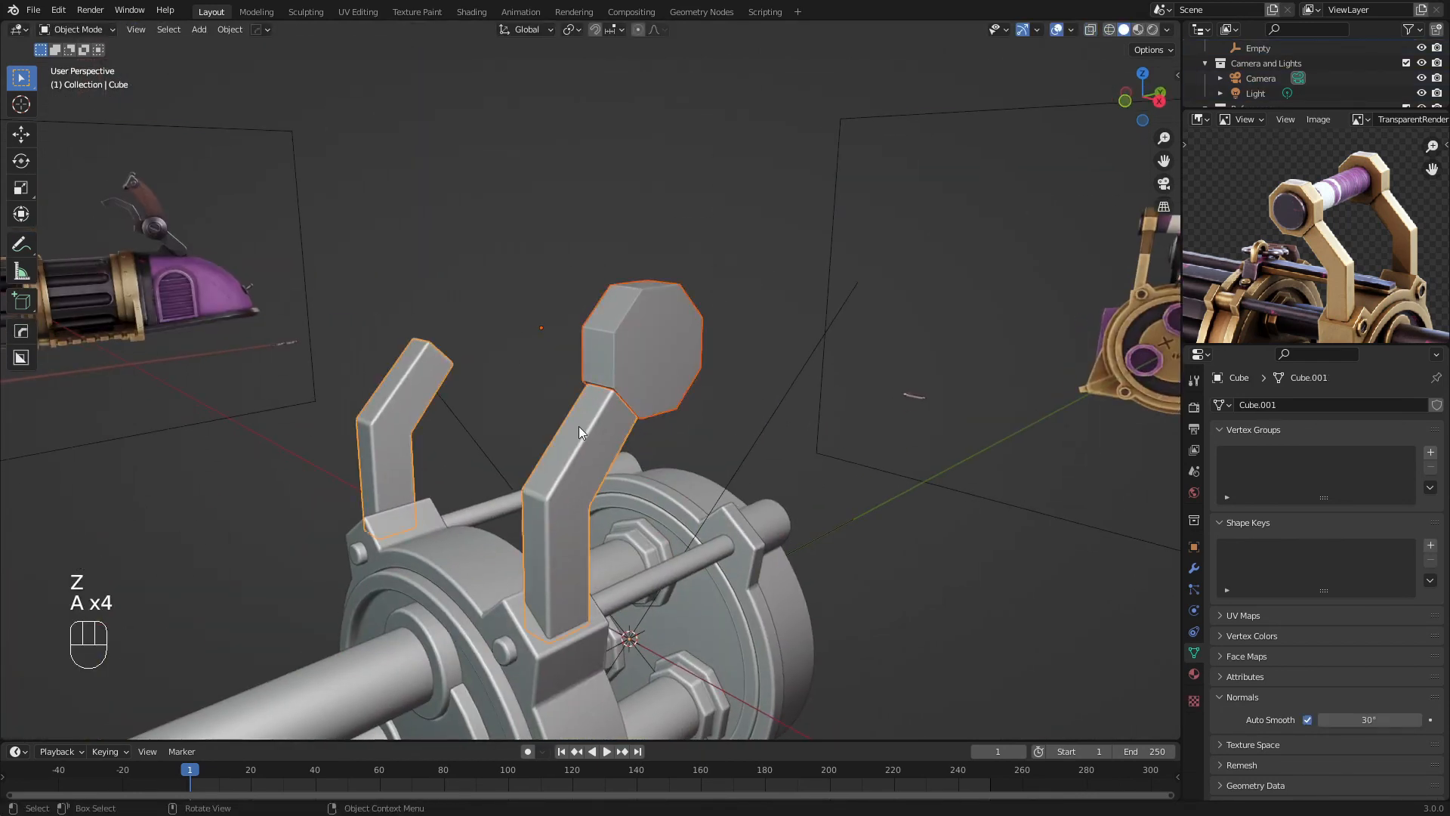
pyautogui.hotkey('ctrl', 'l')
pyautogui.click(578, 426)
# Apply all transforms to the octagonal joint and clear the selection
pyautogui.moveTo(605, 376); pyautogui.dragTo(591, 408, button='middle')
pyautogui.click(628, 328)
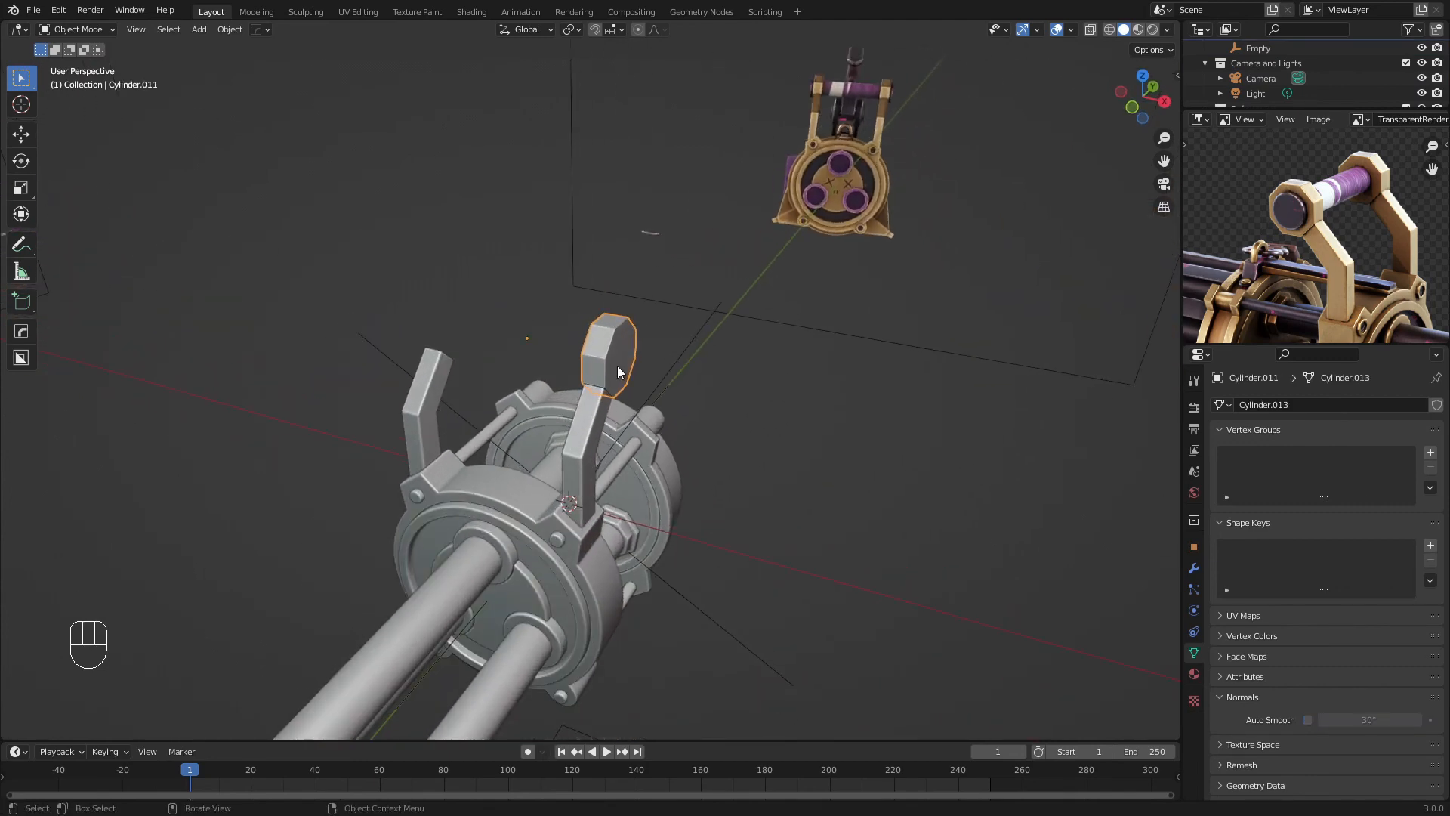
pyautogui.keyDown('shift'); pyautogui.click(597, 412); pyautogui.keyUp('shift')
pyautogui.click(626, 337)
pyautogui.hotkey('ctrl', 'a')
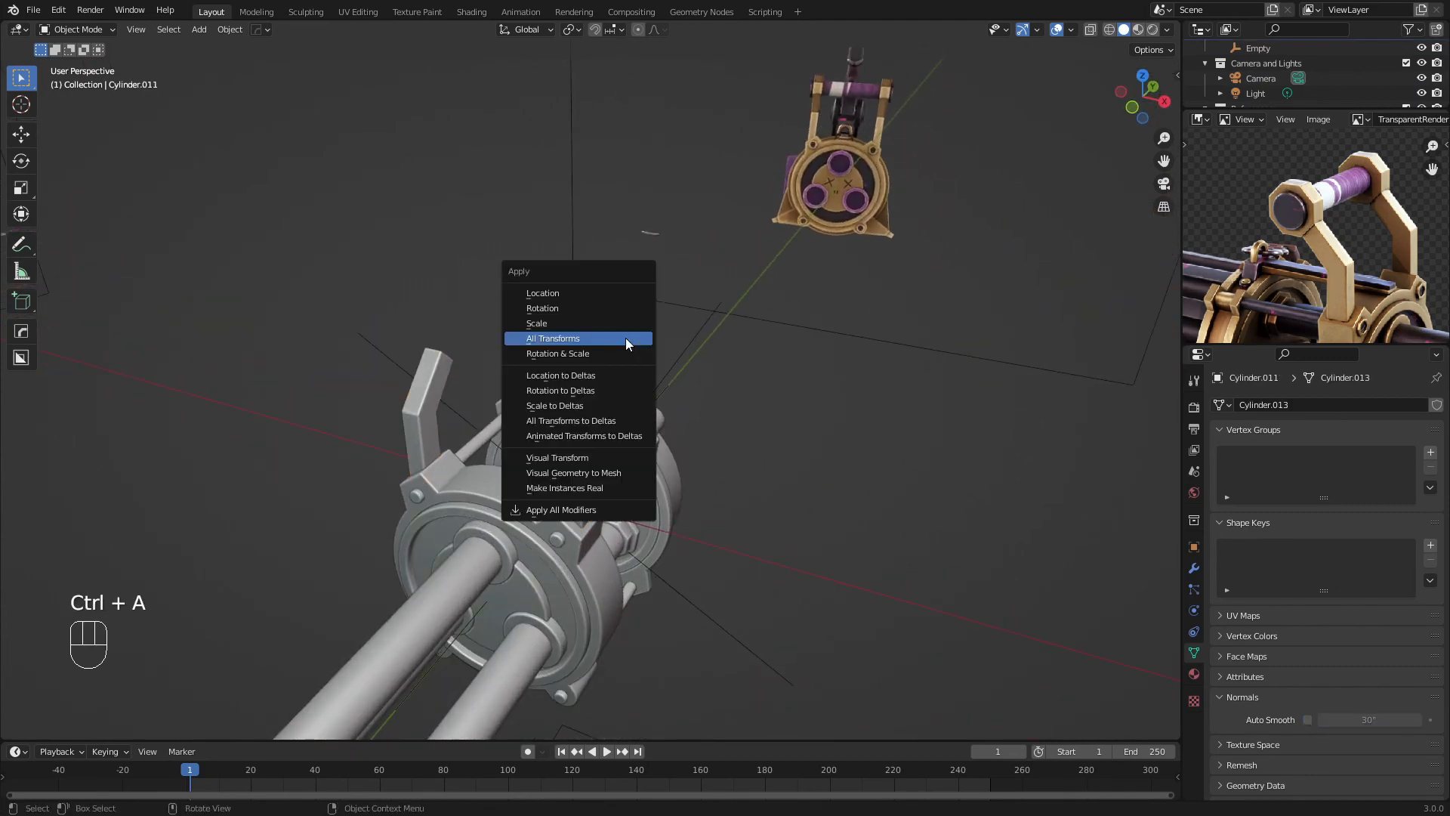
pyautogui.click(615, 328)
pyautogui.moveTo(615, 330)
pyautogui.mouseDown(button='middle')
pyautogui.moveTo(746, 359)
pyautogui.moveTo(583, 339)
pyautogui.moveTo(610, 343)
pyautogui.mouseUp(button='middle')
pyautogui.scroll(3, 615, 329)
pyautogui.hotkey('ctrl', 'a')
pyautogui.click(603, 343)
pyautogui.scroll(-4, 602, 343)
pyautogui.press('a')
pyautogui.press('a')
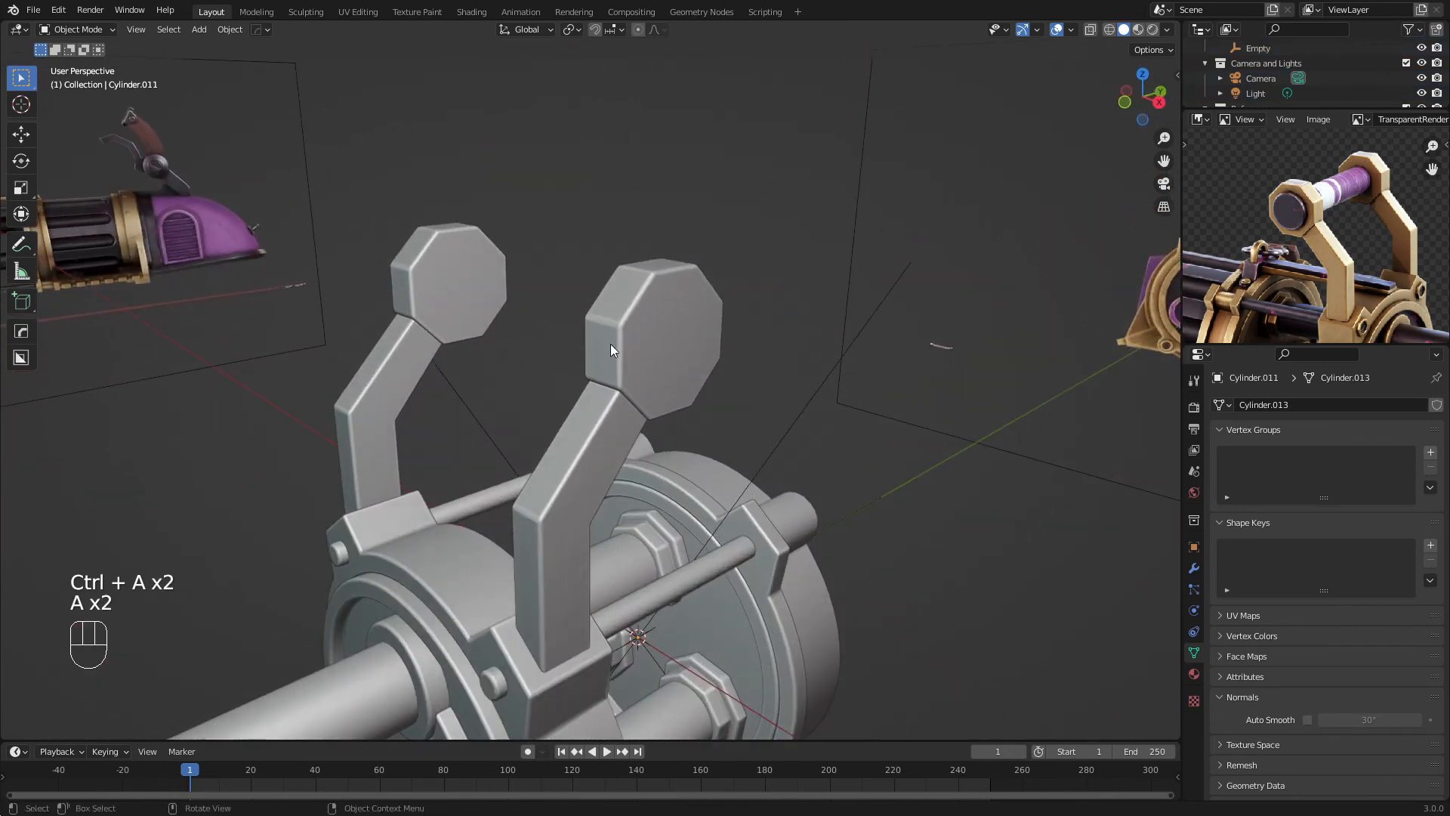
pyautogui.click(610, 344)
pyautogui.moveTo(677, 389); pyautogui.dragTo(776, 497, button='middle')
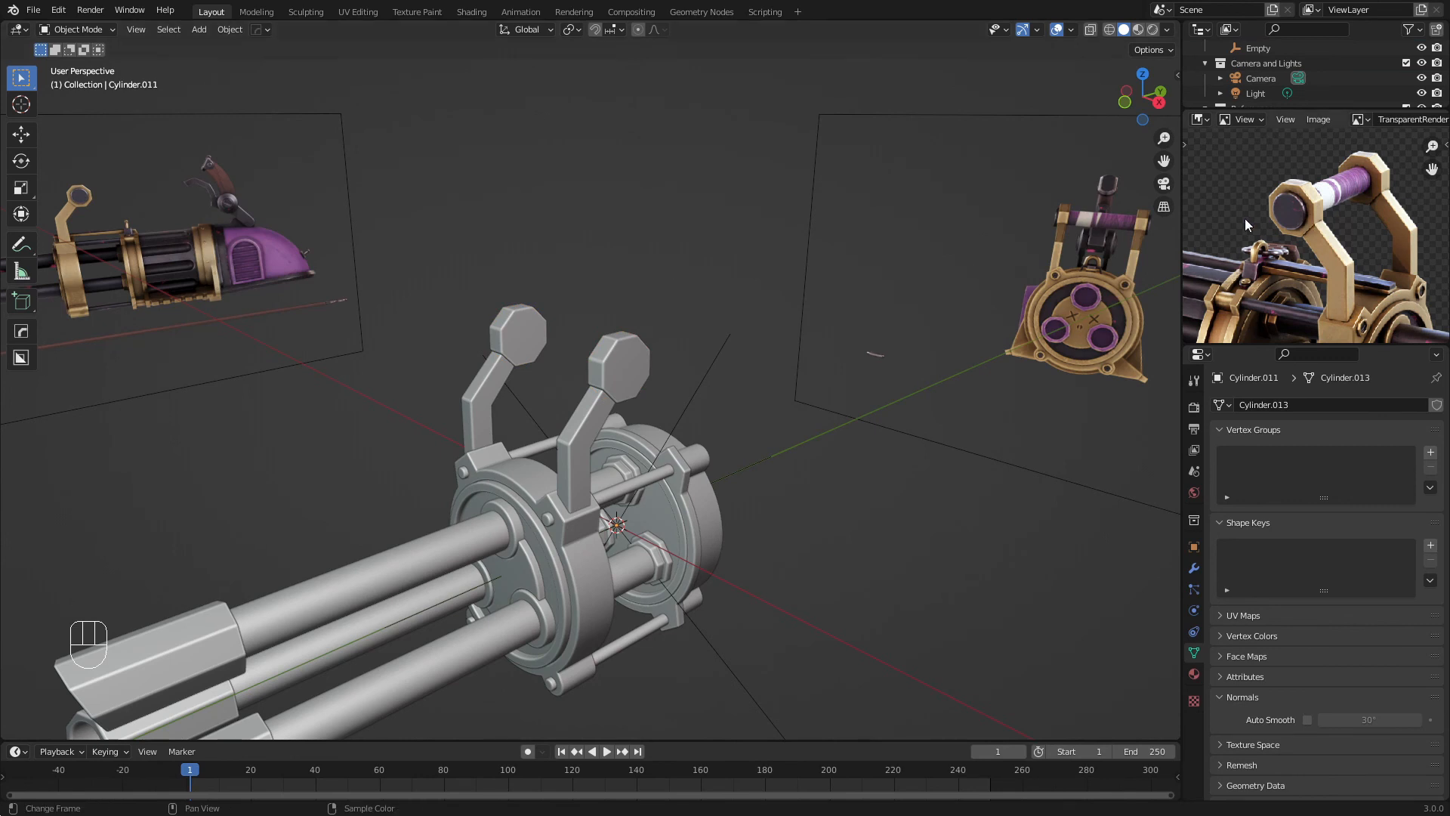
pyautogui.hotkey('shift', 'a')
pyautogui.moveTo(827, 400)
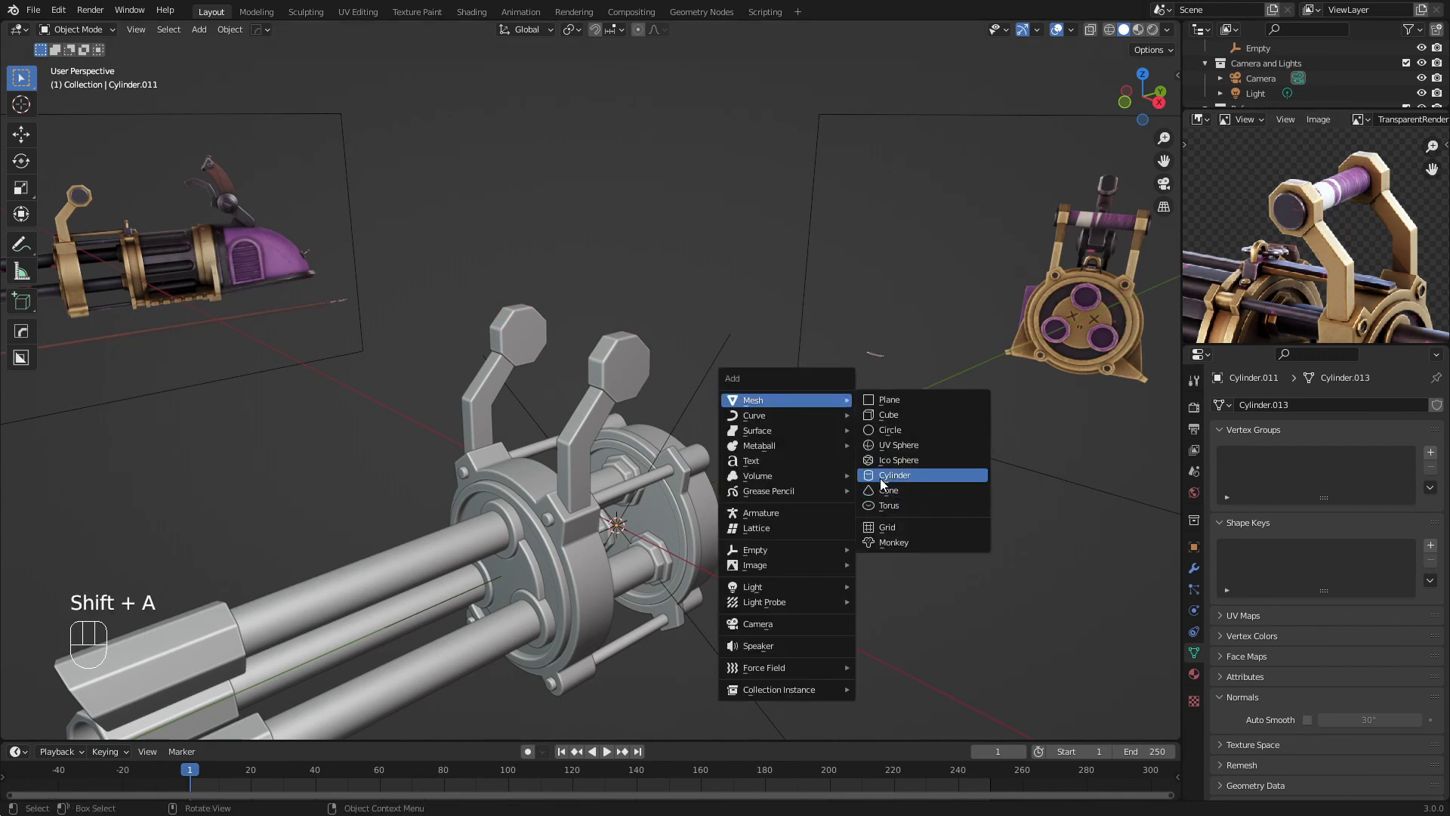
# Snap the 3D cursor to the centre of the octagonal joint's mesh on the original, unmirrored side
pyautogui.click(599, 361)
pyautogui.scroll(3, 600, 361)
pyautogui.hotkey('shift', 's')
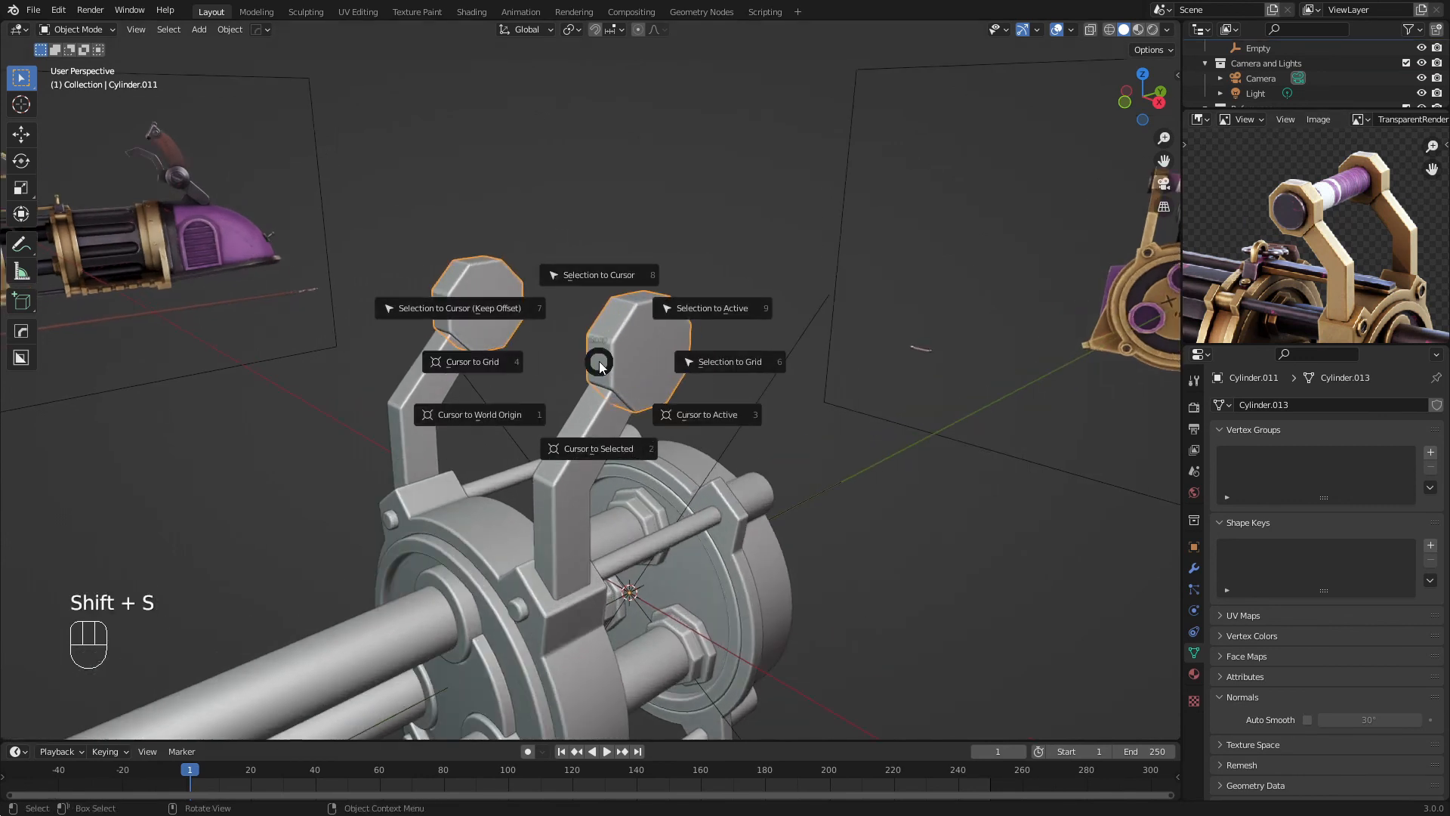
pyautogui.click(636, 445)
pyautogui.press('Tab')
pyautogui.press('3')
pyautogui.moveTo(649, 355); pyautogui.dragTo(662, 359, button='middle')
pyautogui.press('a')
pyautogui.hotkey('shift', 's')
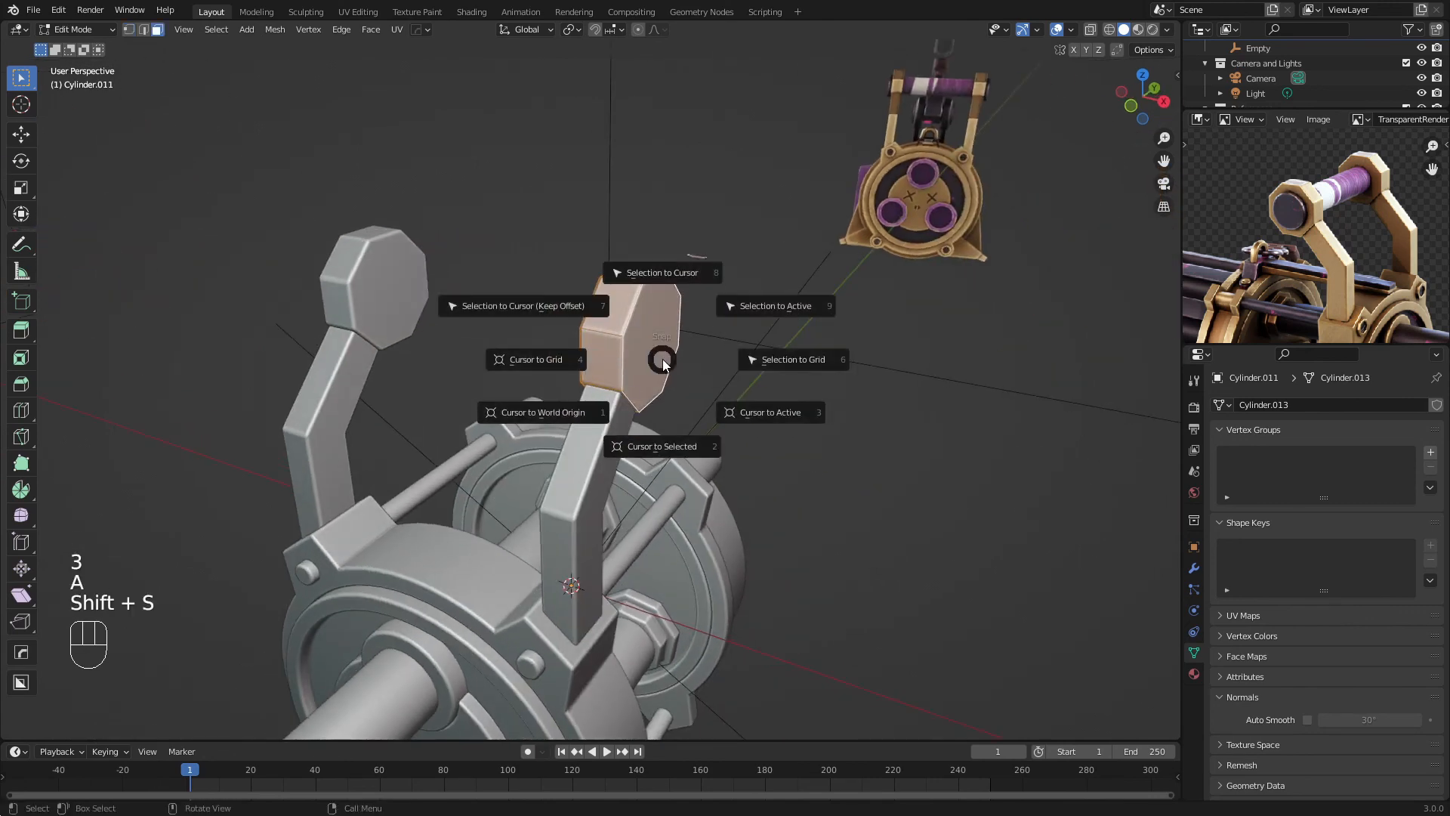
pyautogui.click(646, 445)
pyautogui.press('Tab')
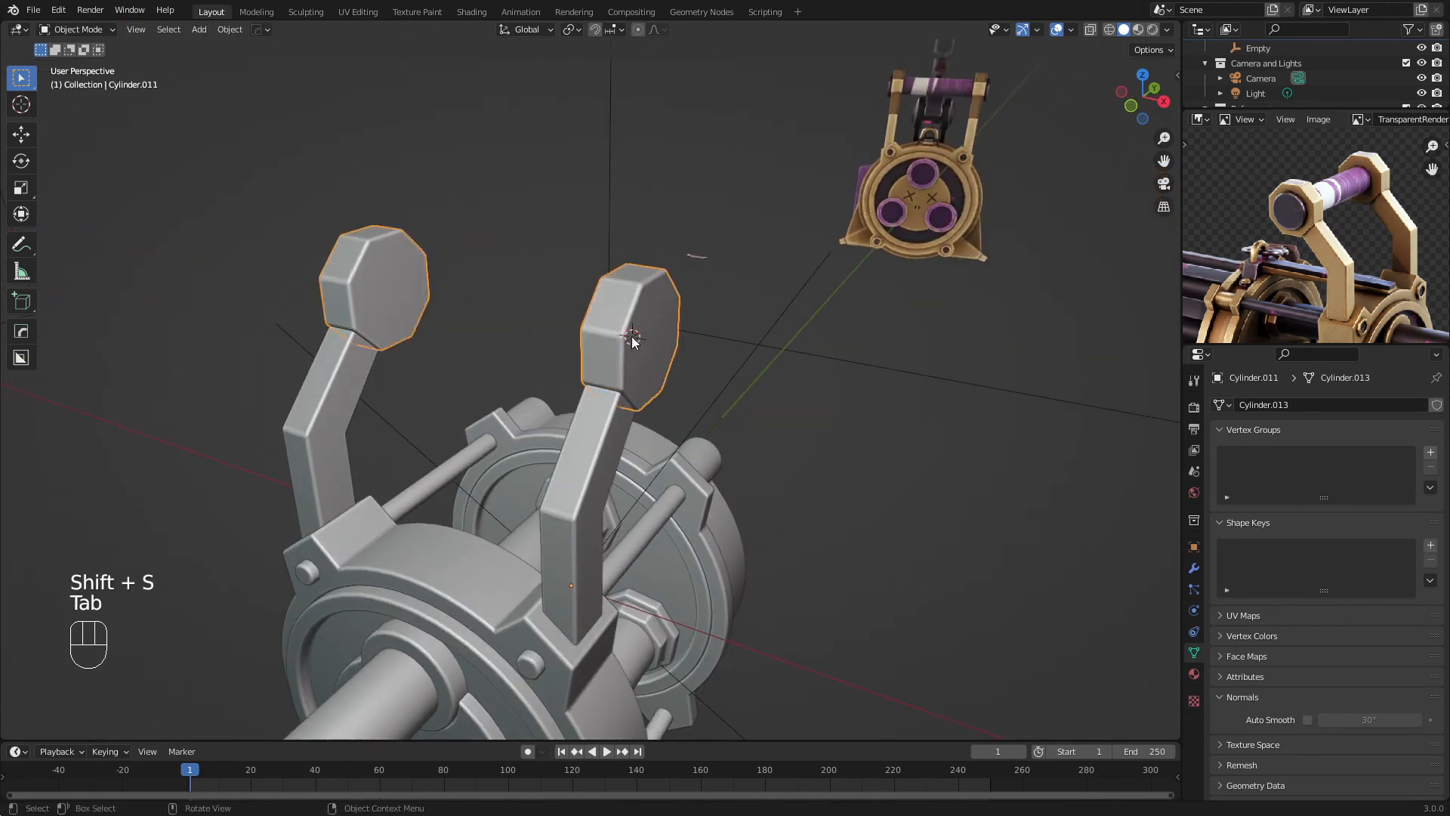
# Add a mesh cylinder with 32 vertices at the 3D cursor in the octagonal joint
pyautogui.moveTo(631, 337); pyautogui.dragTo(564, 302, button='middle')
pyautogui.hotkey('shift', 'a')
pyautogui.moveTo(836, 288)
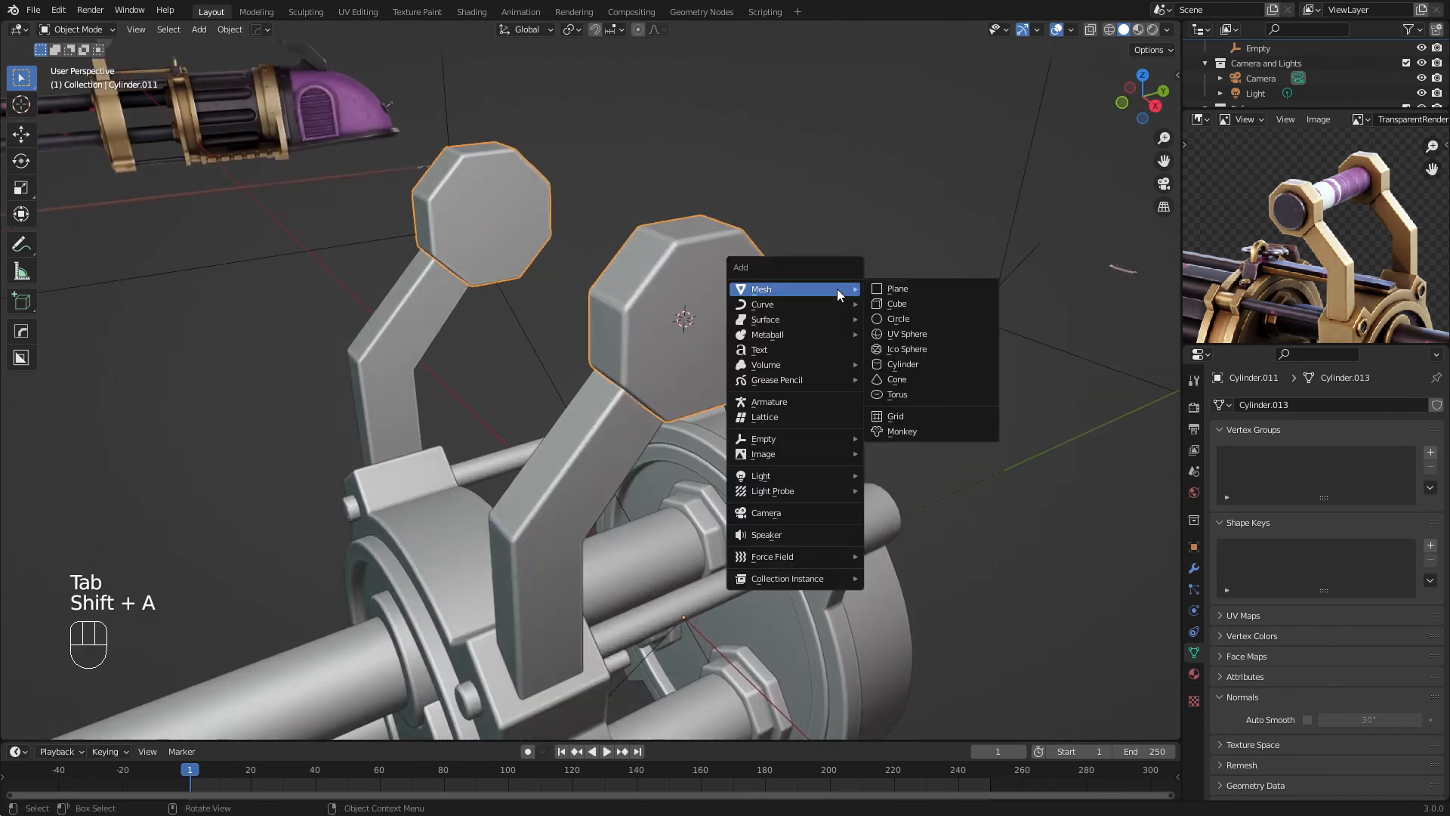
pyautogui.click(903, 364)
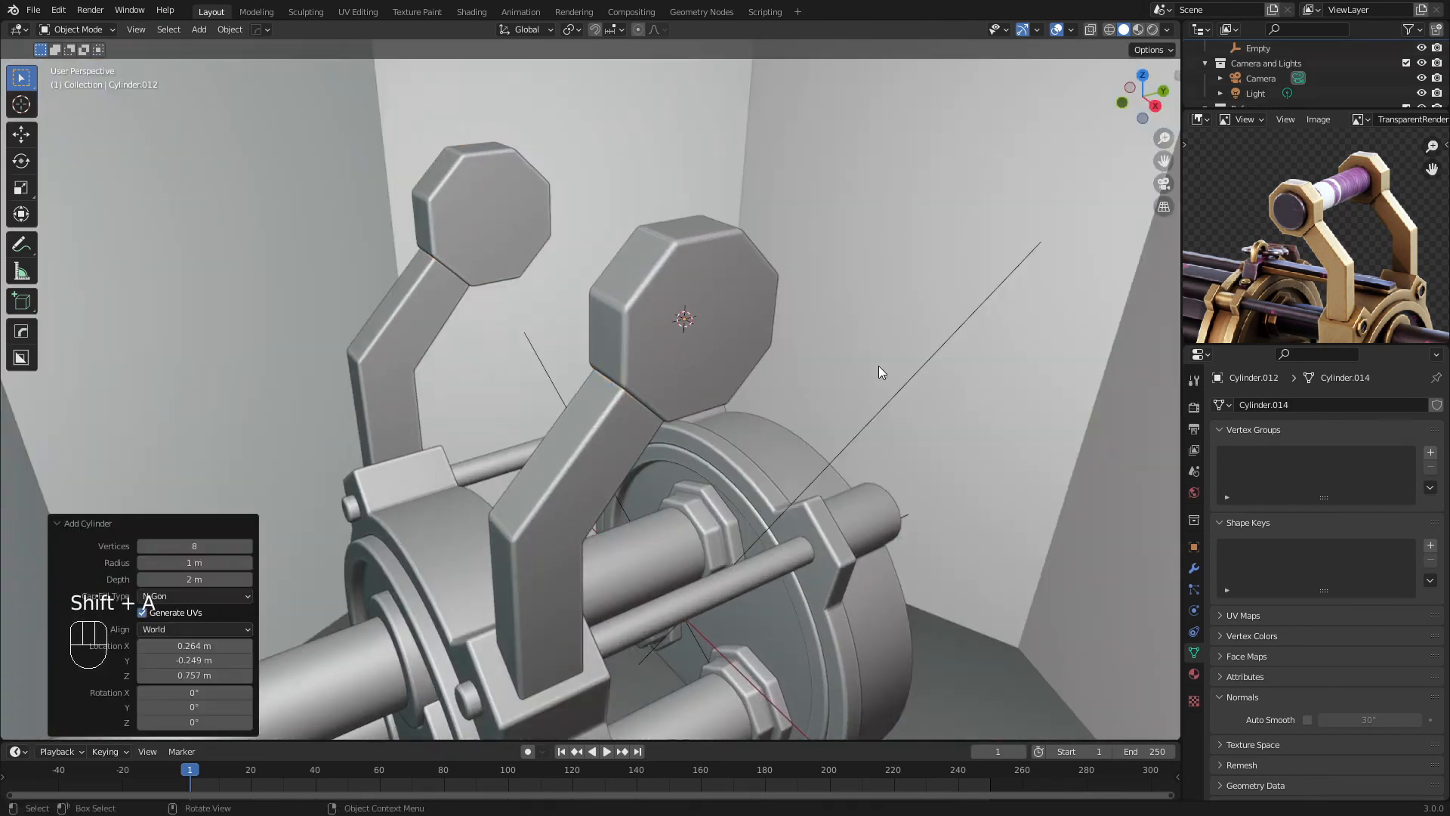
pyautogui.click(176, 545)
pyautogui.write('32')
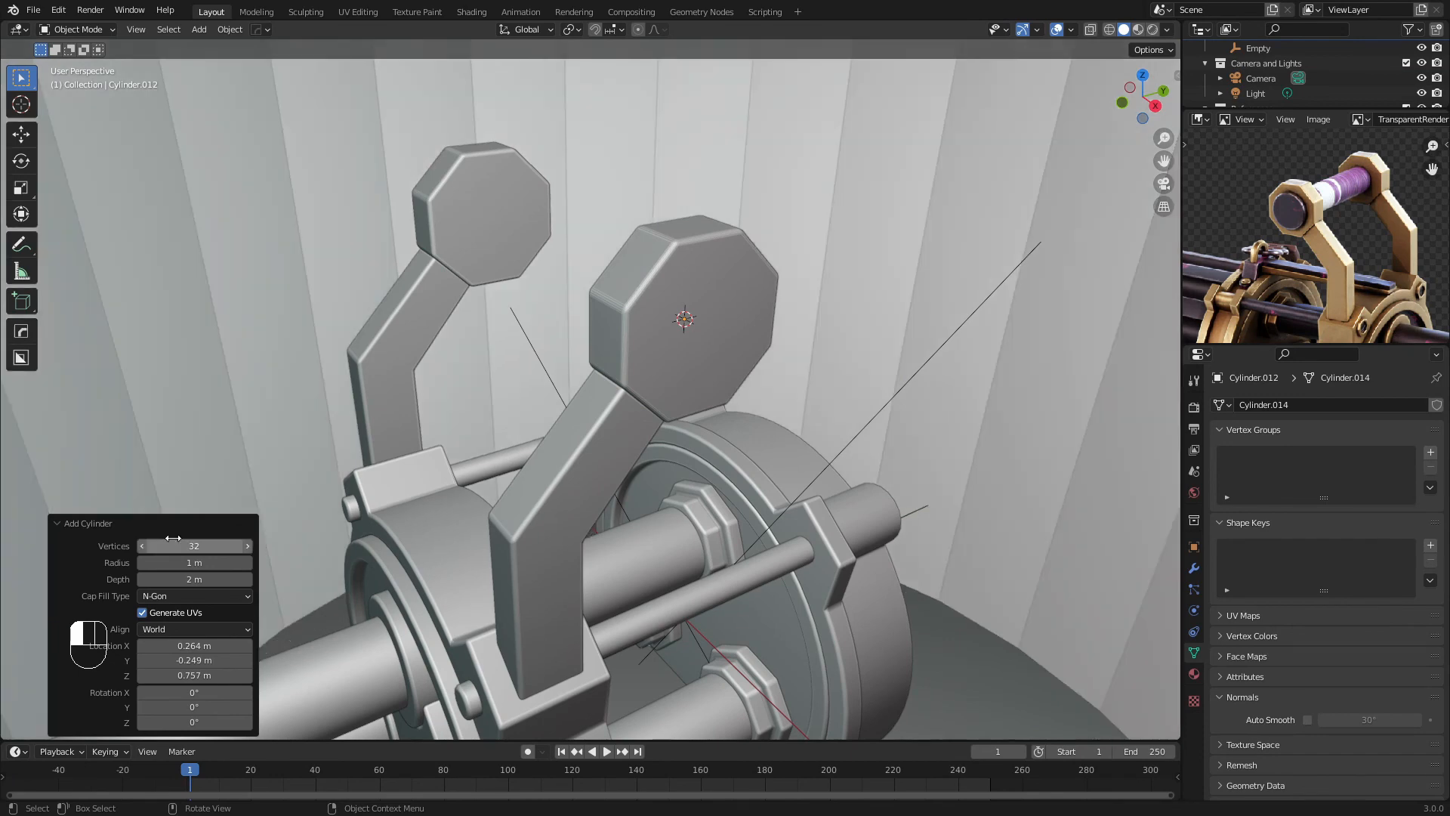
pyautogui.press('Return')
# Scale the new cylinder to about 0.072 and rotate it -90° about the Y axis to face outward from the octagonal joint
pyautogui.press('s')
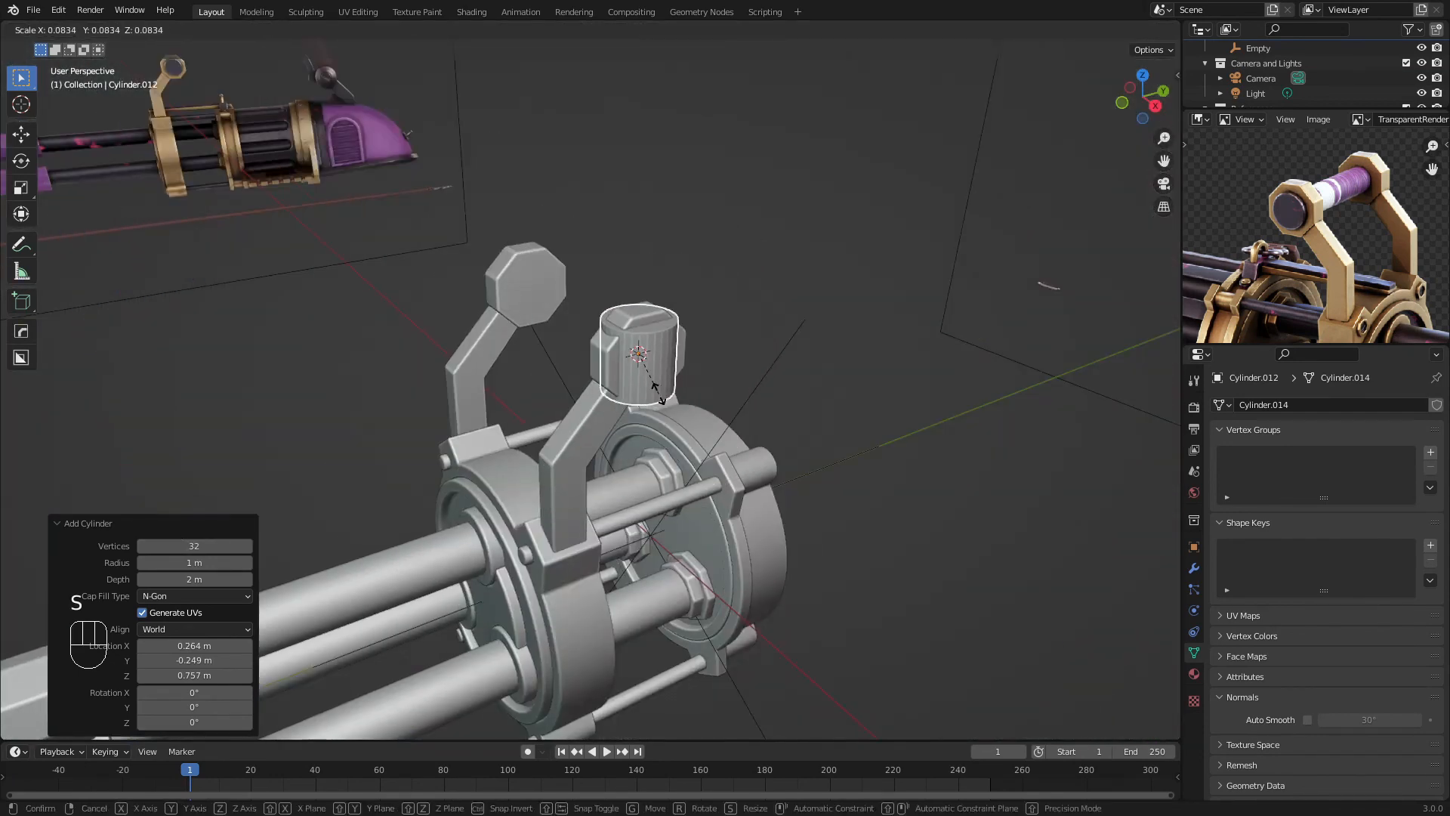
pyautogui.click(658, 382)
pyautogui.scroll(4, 760, 419)
pyautogui.press('r')
pyautogui.press('y')
pyautogui.press('ctrl')
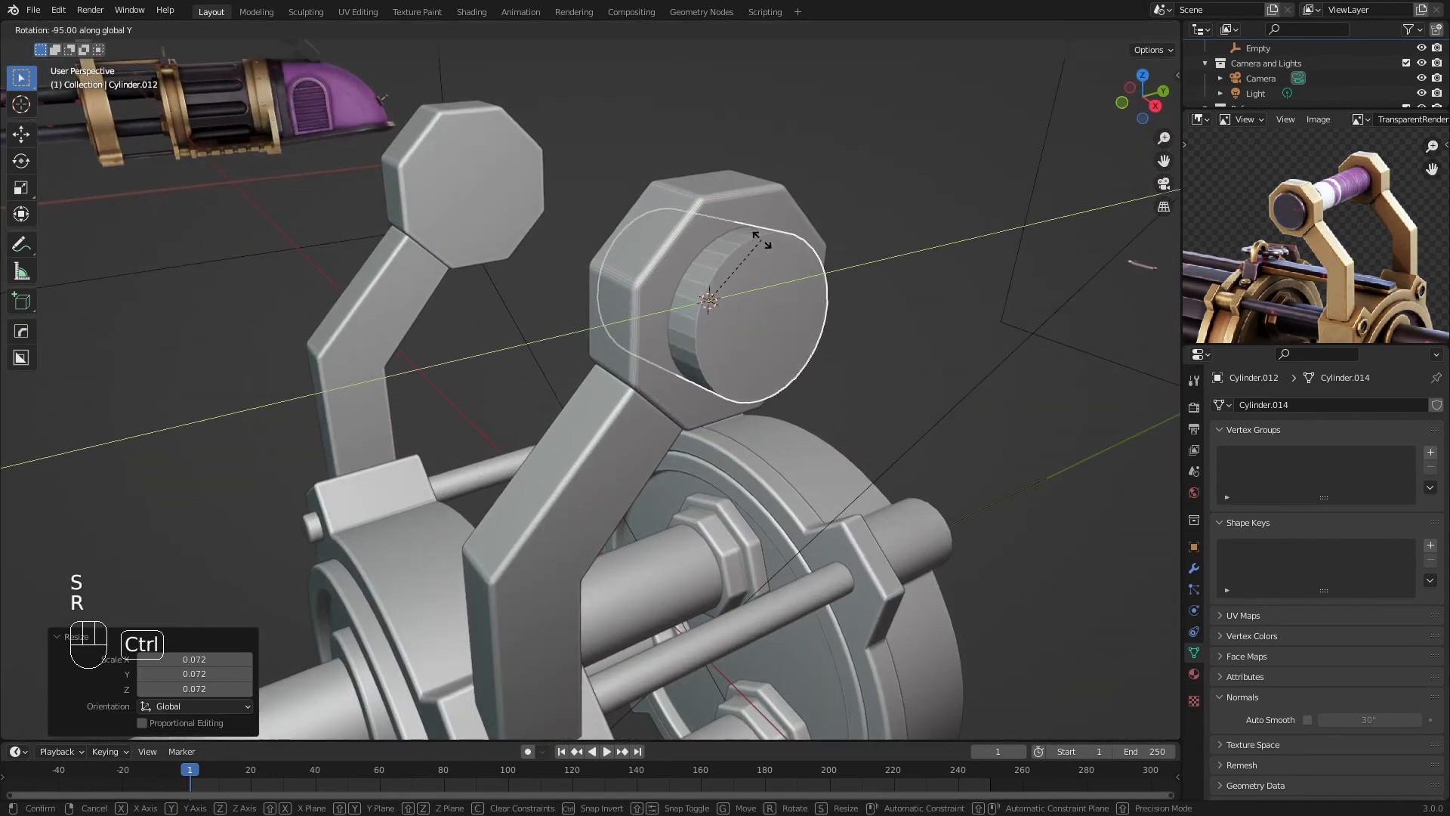
pyautogui.click(761, 243)
# Scale the cylinder uniformly by 1.023 in the right side view to match the dark circle in the reference image
pyautogui.press('KP_3')
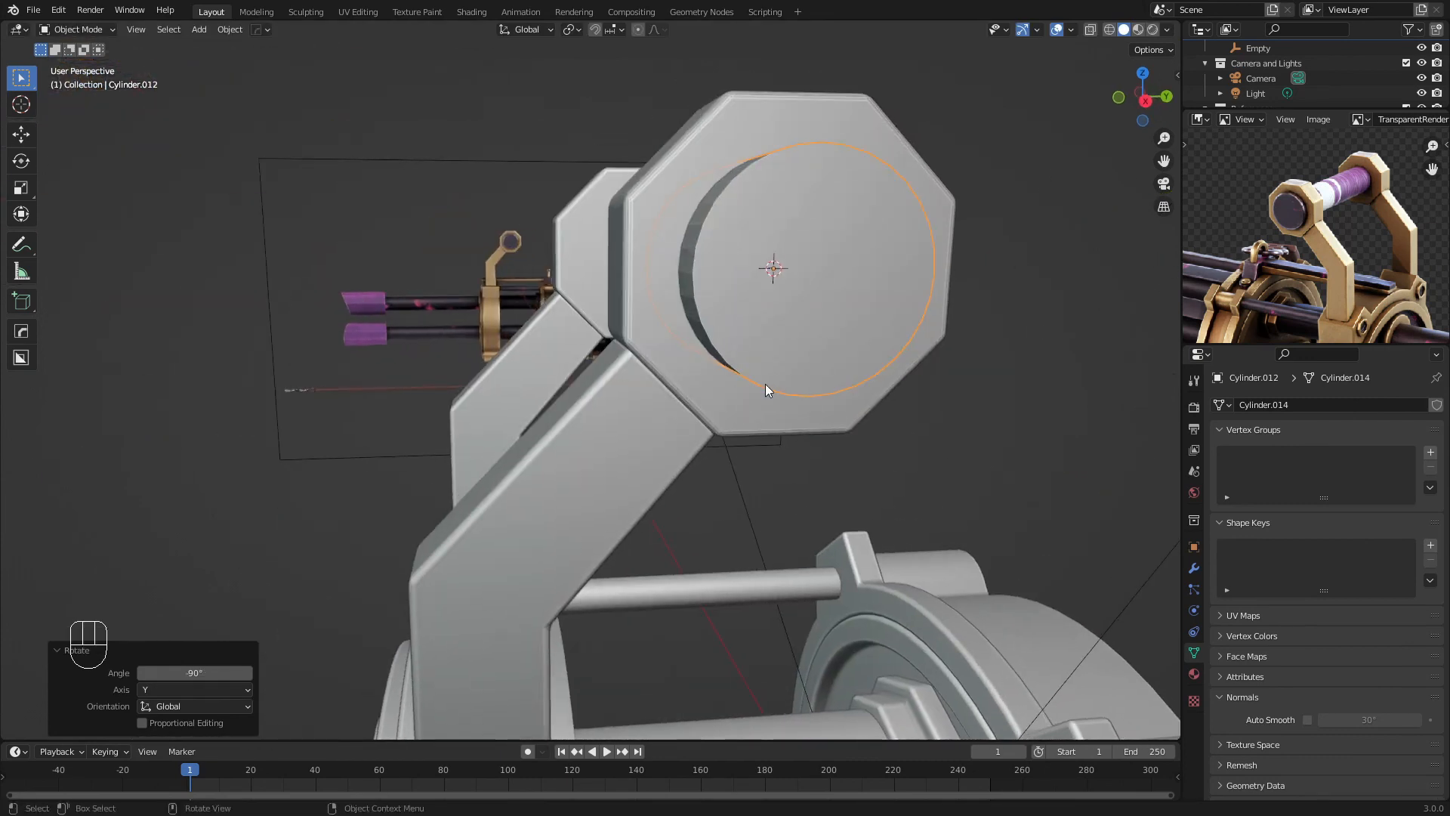
pyautogui.scroll(1, 764, 384)
pyautogui.press('z')
pyautogui.press('s')
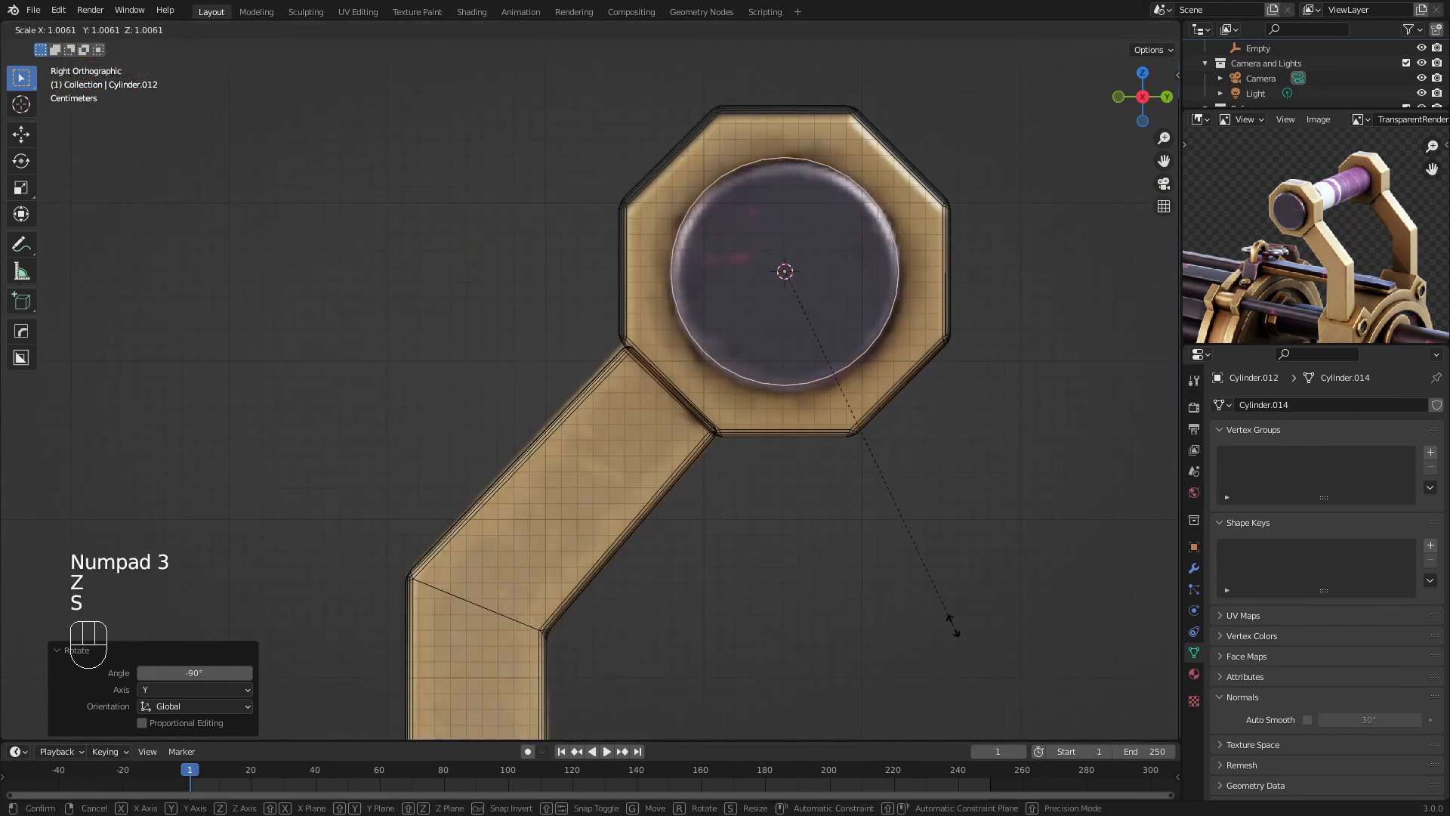
pyautogui.click(956, 623)
pyautogui.press('z')
# Flatten the cylinder along X to about 0.33 and move it about 0.029 m along X out of the joint's outer face
pyautogui.moveTo(736, 364)
pyautogui.mouseDown(button='middle')
pyautogui.moveTo(823, 417)
pyautogui.moveTo(865, 423)
pyautogui.mouseUp(button='middle')
pyautogui.keyDown('shift'); pyautogui.moveTo(864, 423); pyautogui.dragTo(812, 555, button='middle'); pyautogui.keyUp('shift')
pyautogui.press('s')
pyautogui.press('x')
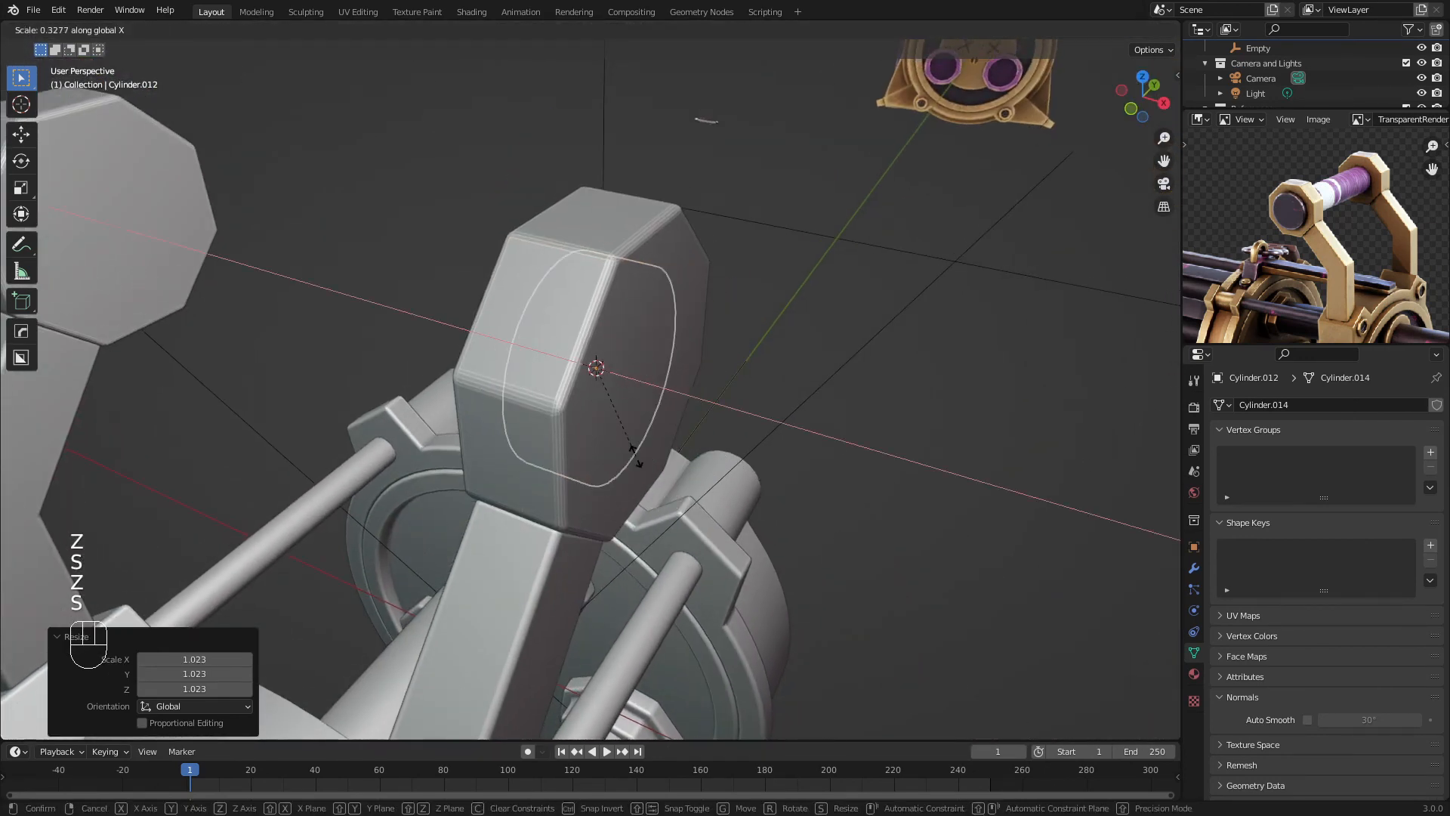
pyautogui.click(640, 464)
pyautogui.press('g')
pyautogui.press('x')
pyautogui.click(699, 489)
pyautogui.scroll(-5, 552, 377)
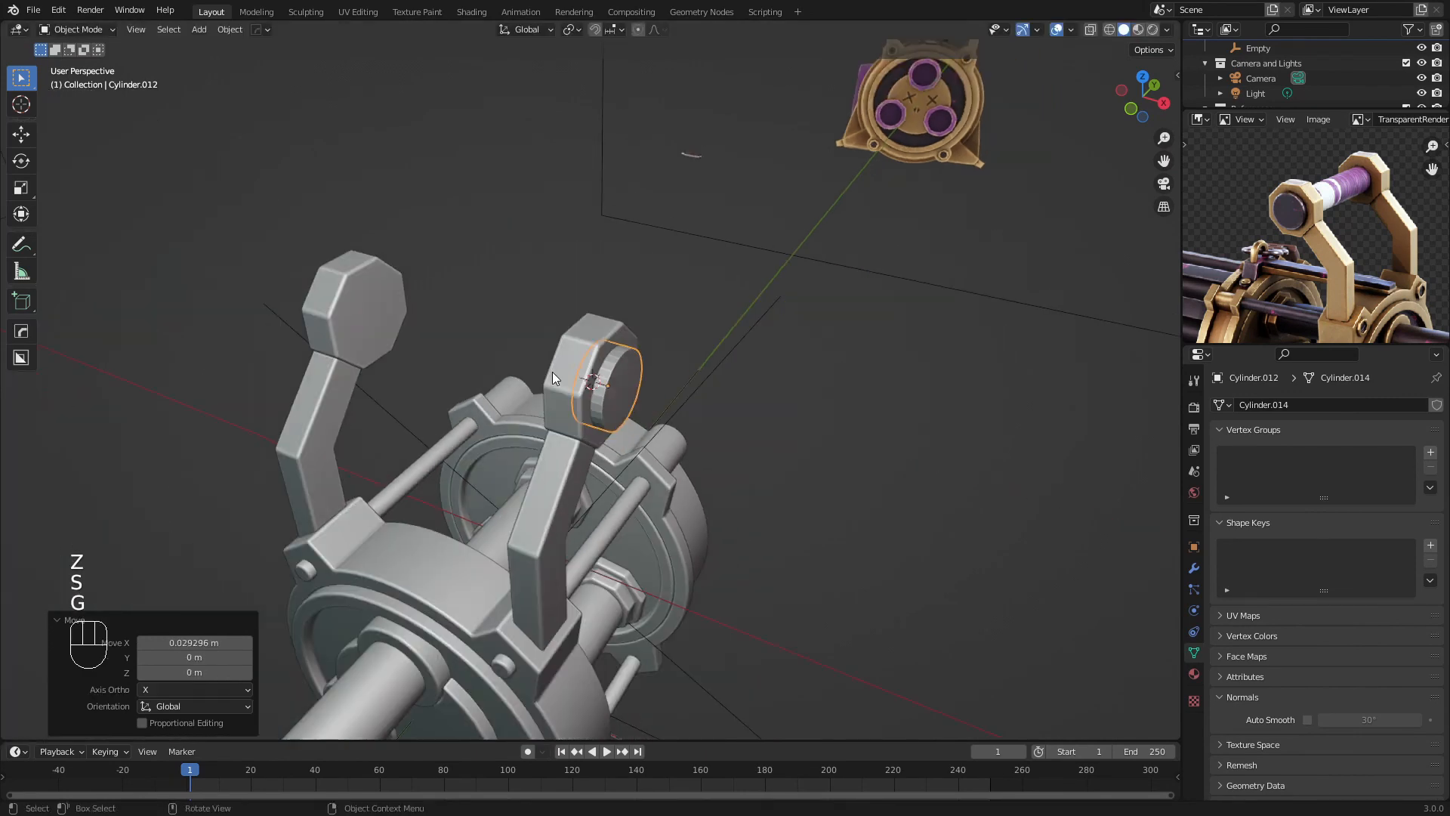
# Copy the octagonal joint's modifiers to the round cylinder and apply all transforms to the cylinder
pyautogui.keyDown('shift'); pyautogui.click(566, 410); pyautogui.keyUp('shift')
pyautogui.hotkey('ctrl', 'l')
pyautogui.click(567, 411)
pyautogui.scroll(2, 587, 403)
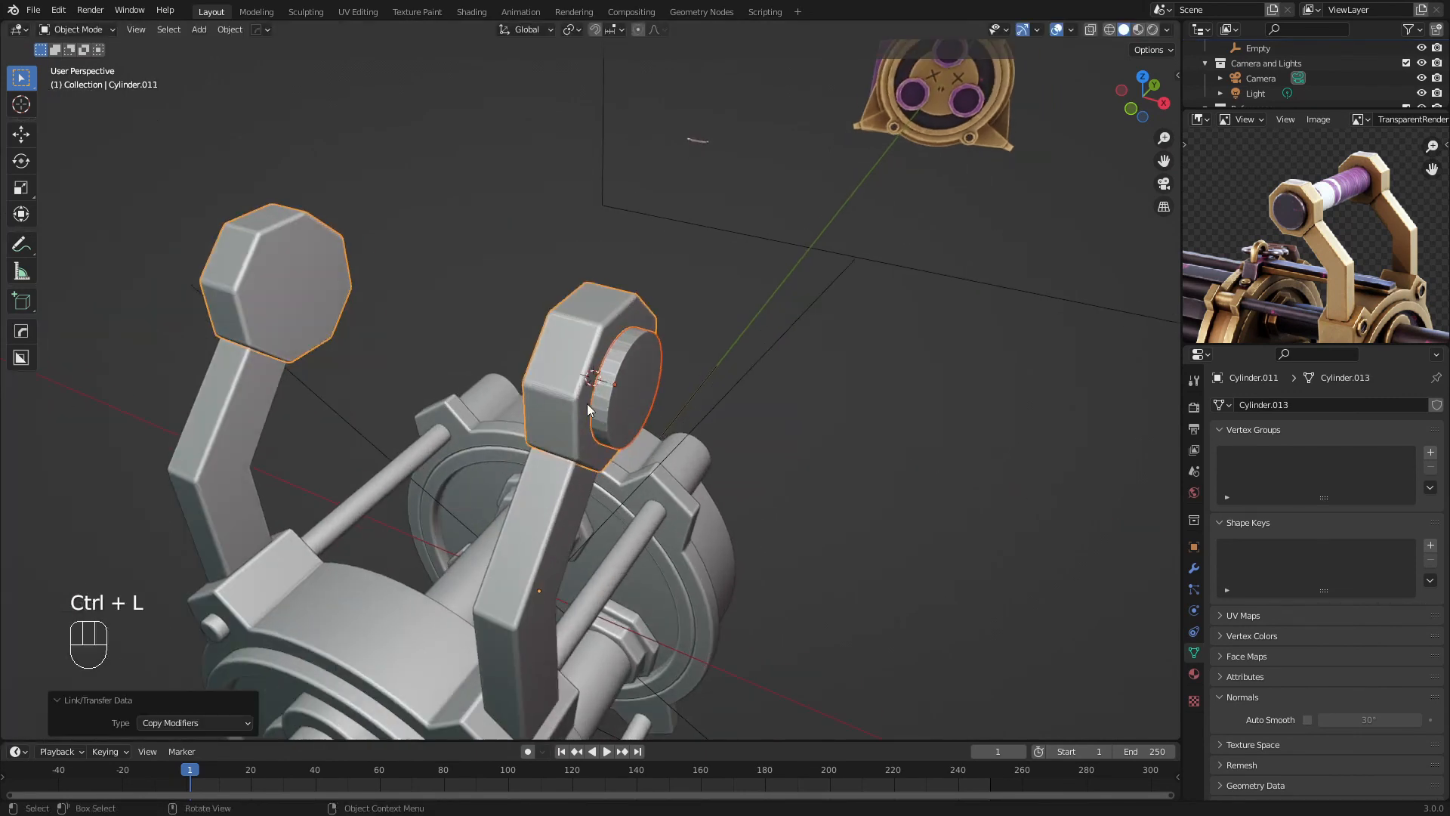
pyautogui.click(615, 400)
pyautogui.hotkey('ctrl', 'a')
pyautogui.click(615, 400)
# Shade the round cylinder smooth and enable Auto Smooth at 30° for it
pyautogui.moveTo(613, 397); pyautogui.dragTo(708, 397, button='middle')
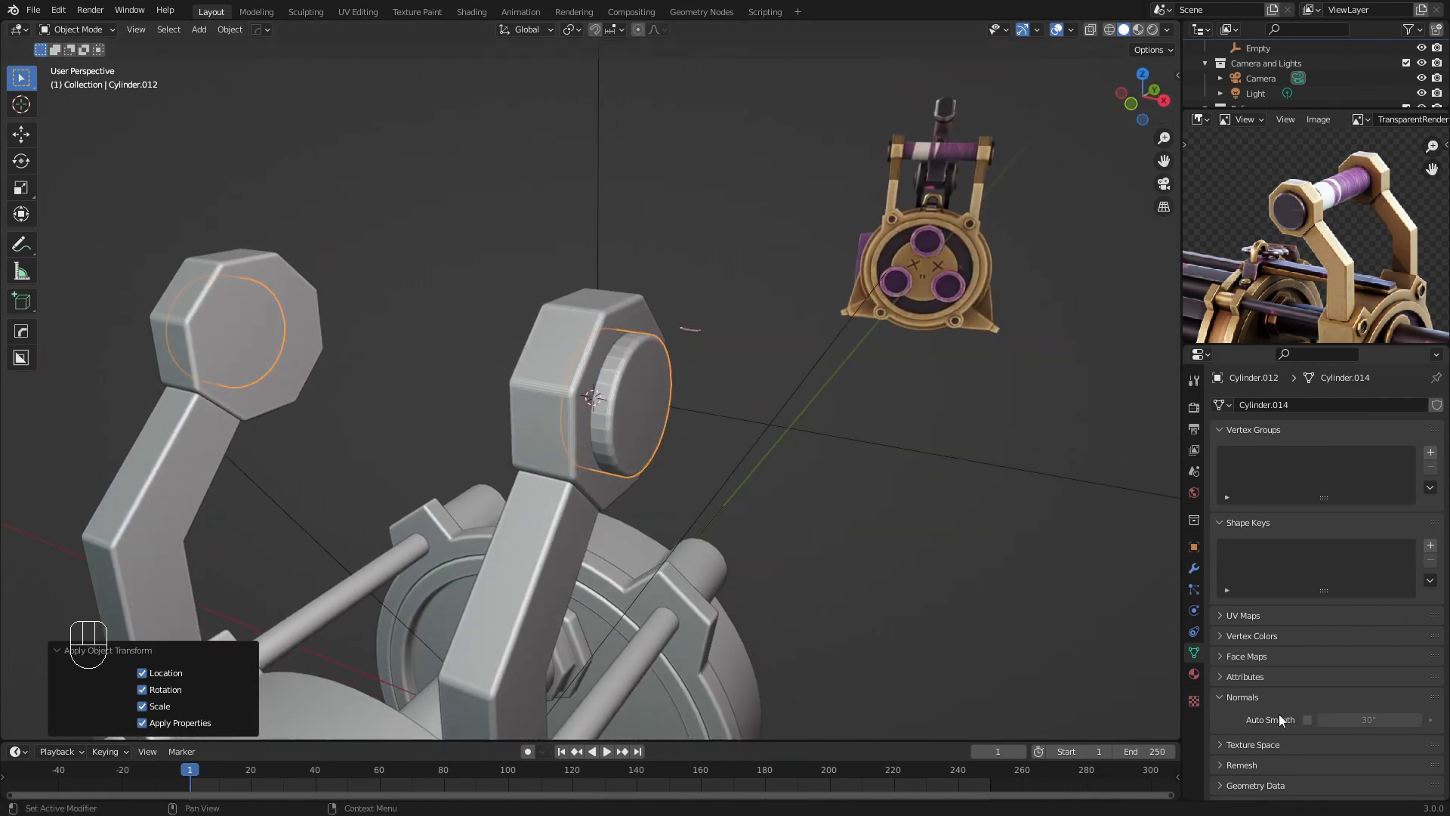
pyautogui.rightClick(684, 349)
pyautogui.click(684, 349)
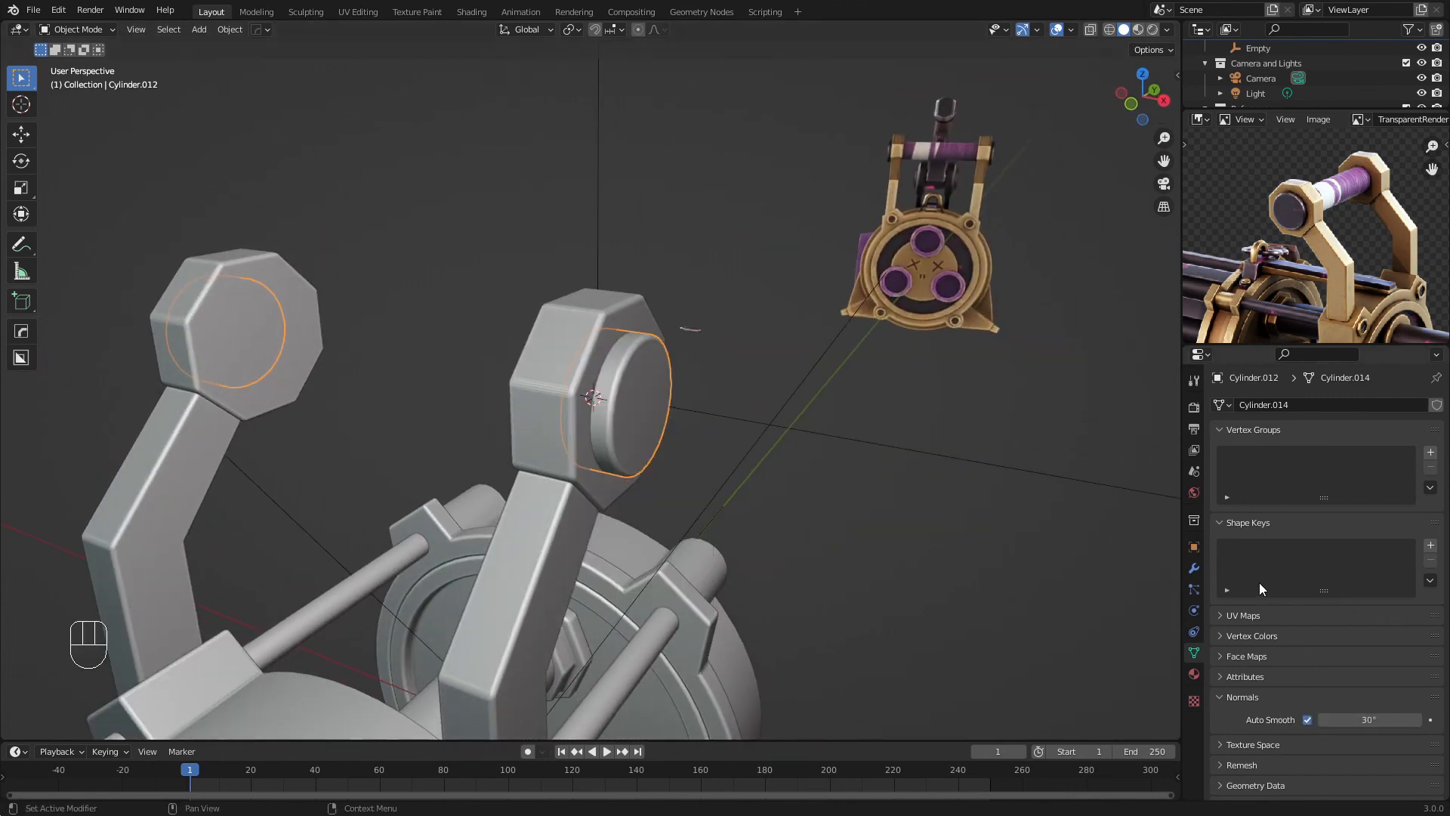
pyautogui.click(1194, 568)
# Shade the octagonal joint smooth, enable Auto Smooth at 30° for it and clear the selection
pyautogui.moveTo(682, 423); pyautogui.dragTo(638, 387, button='middle')
pyautogui.click(588, 388)
pyautogui.rightClick(523, 367)
pyautogui.click(524, 367)
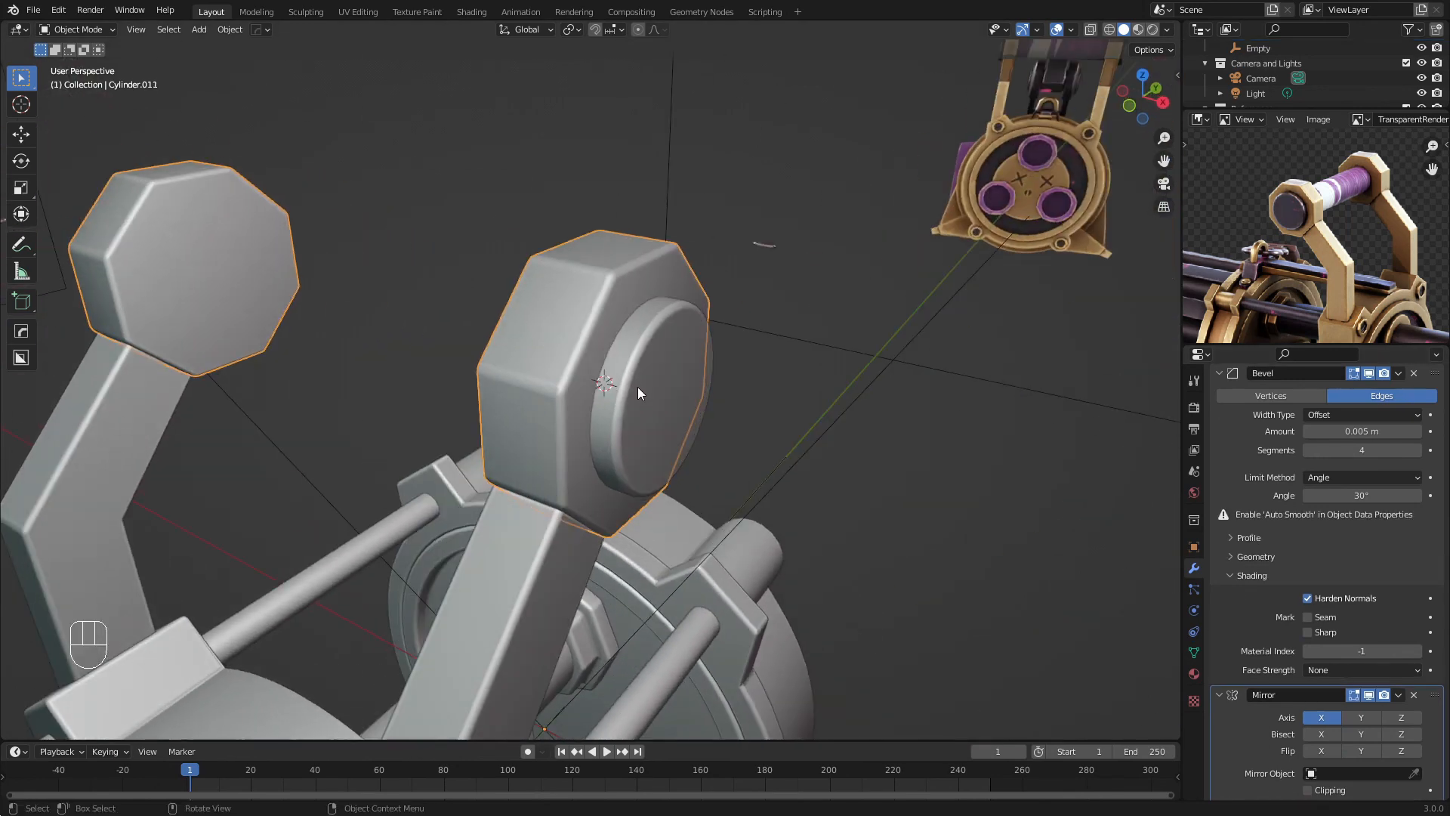
pyautogui.scroll(3, 1257, 656)
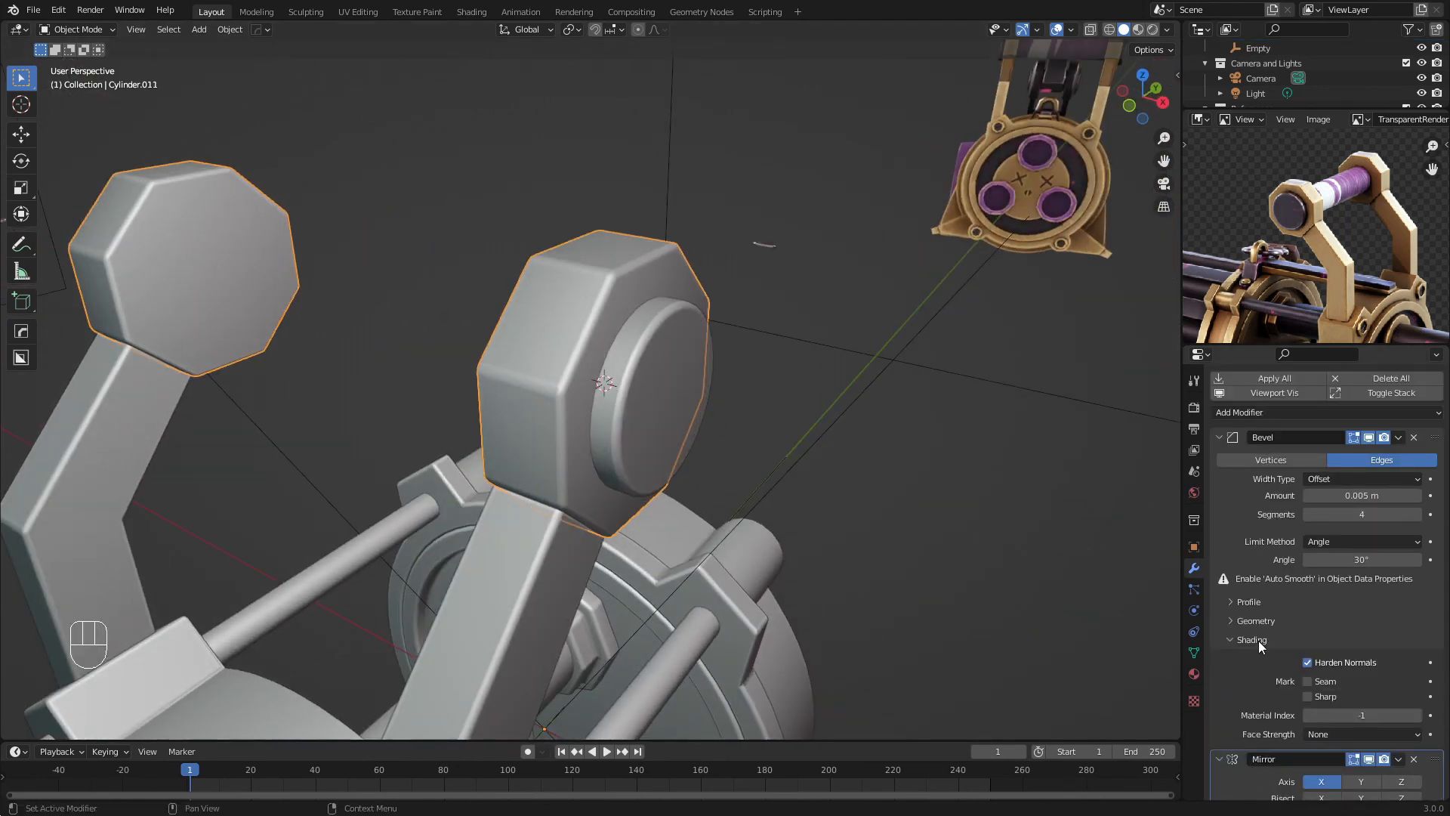
pyautogui.click(1198, 651)
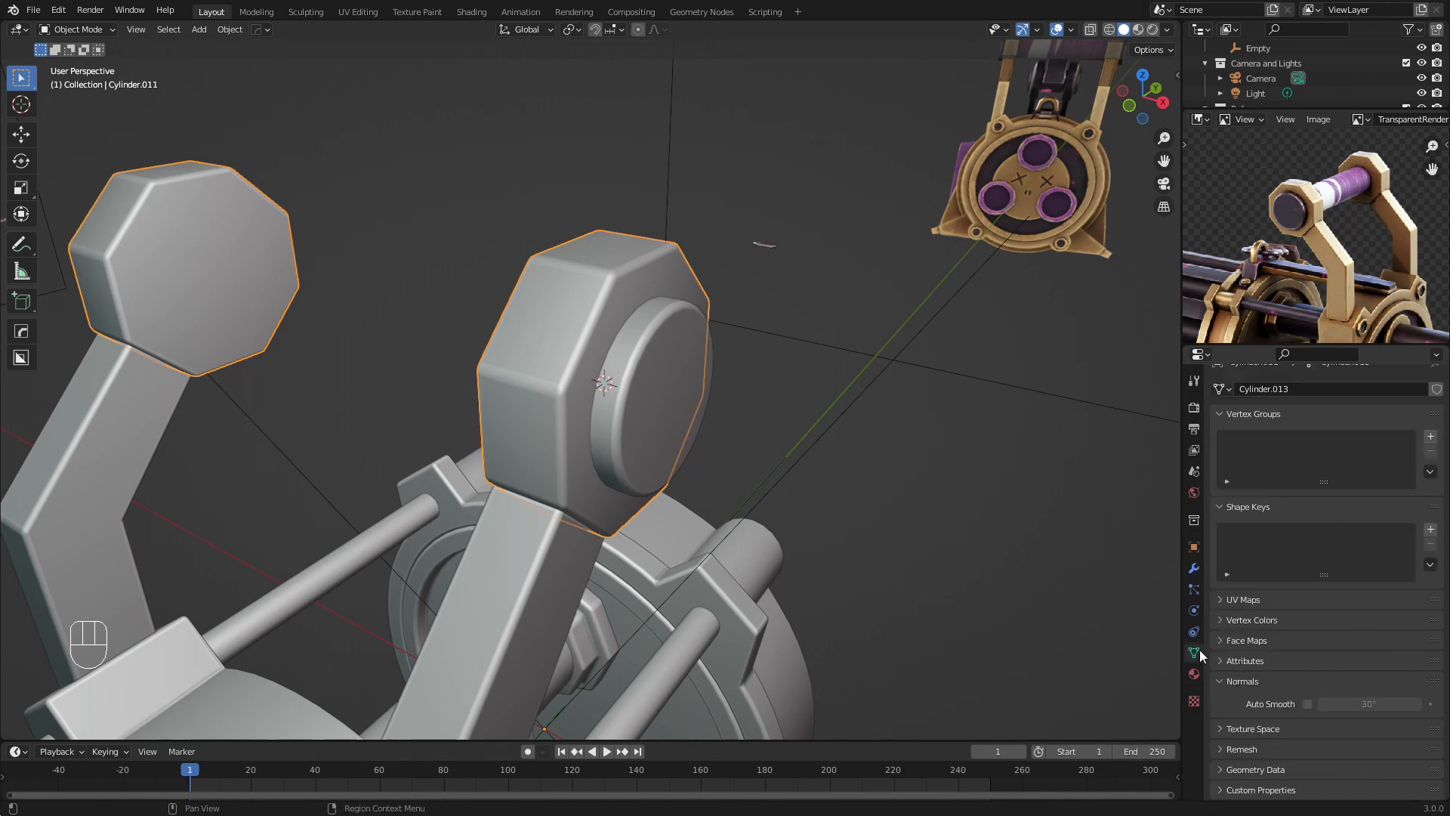
pyautogui.click(1308, 705)
pyautogui.scroll(-4, 619, 372)
pyautogui.press('a')
pyautogui.press('a')
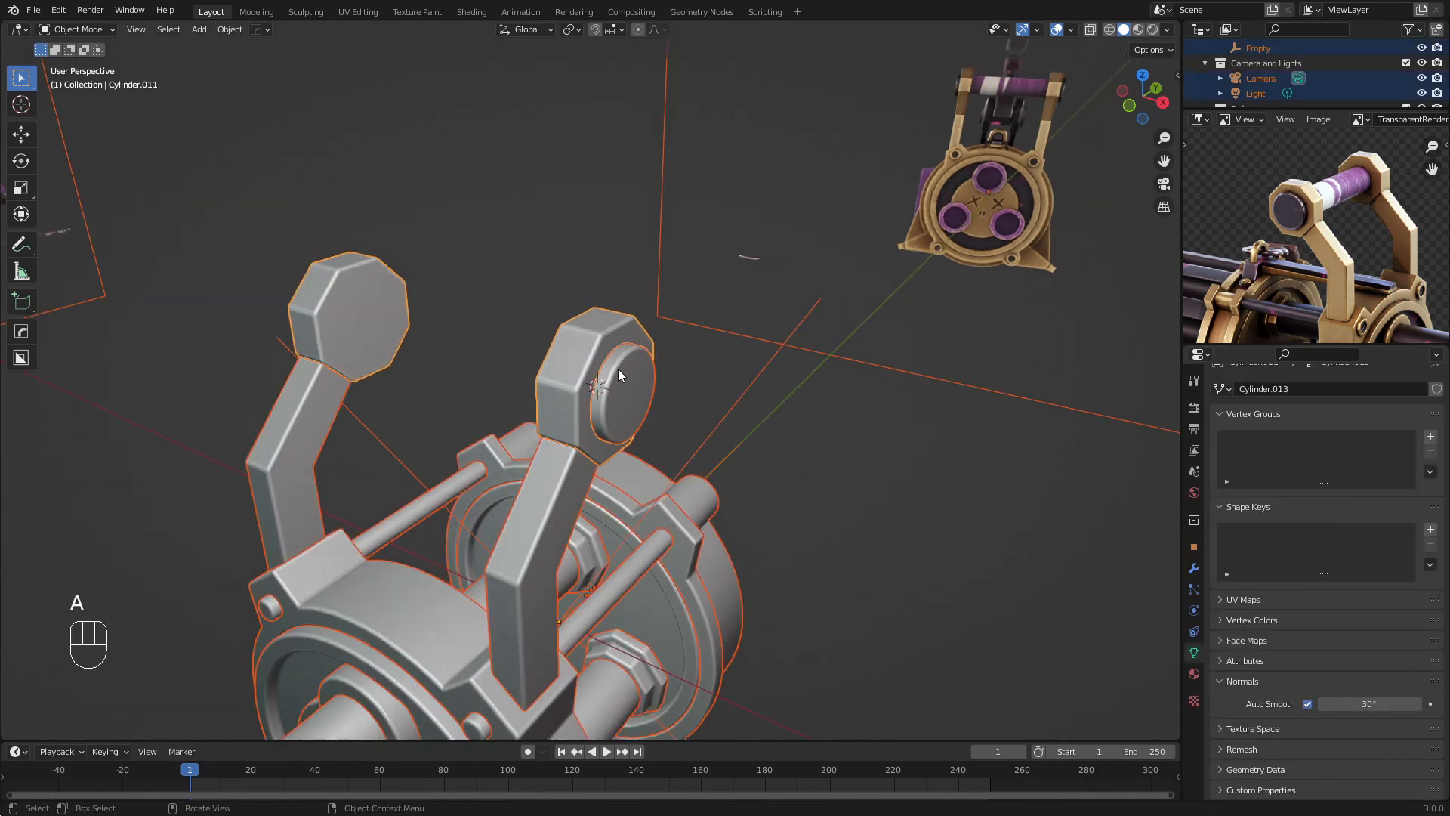
# Move the round cylinder's hidden inner cap face about 0.04 m along X toward its outer cap
pyautogui.scroll(3, 606, 392)
pyautogui.moveTo(619, 372)
pyautogui.mouseDown(button='middle')
pyautogui.moveTo(606, 391)
pyautogui.moveTo(582, 373)
pyautogui.moveTo(593, 372)
pyautogui.mouseUp(button='middle')
pyautogui.click(606, 385)
pyautogui.press('Tab')
pyautogui.scroll(2, 606, 384)
pyautogui.press('z')
pyautogui.press('3')
pyautogui.click(583, 373)
pyautogui.click(591, 371)
pyautogui.press('z')
pyautogui.press('g')
pyautogui.press('x')
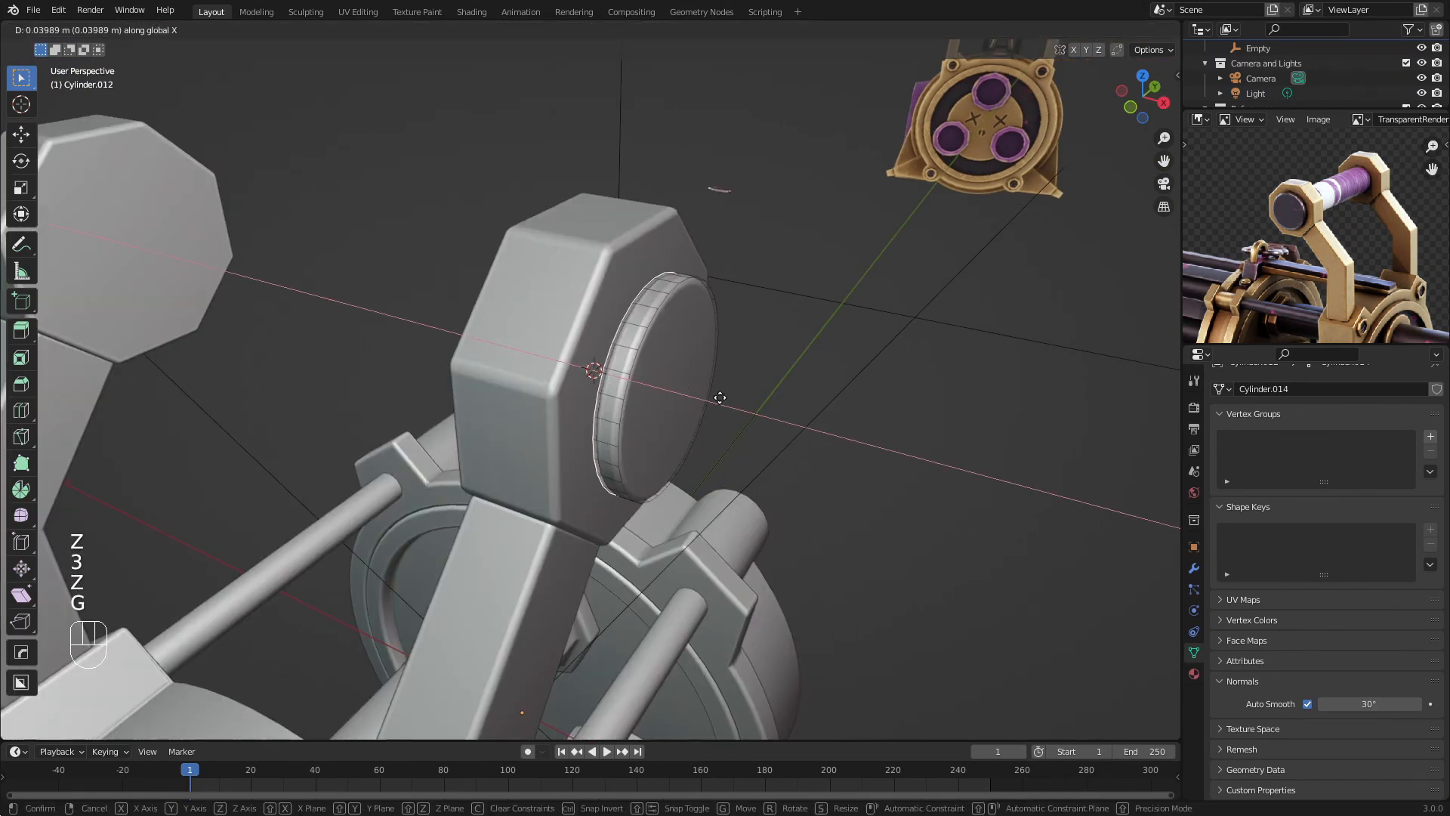
pyautogui.click(707, 398)
# Delete the round cylinder's inner cap face, return to Object Mode and clear the selection
pyautogui.press('x')
pyautogui.click(706, 398)
pyautogui.press('Tab')
pyautogui.scroll(-4, 546, 356)
pyautogui.press('a')
pyautogui.press('a')
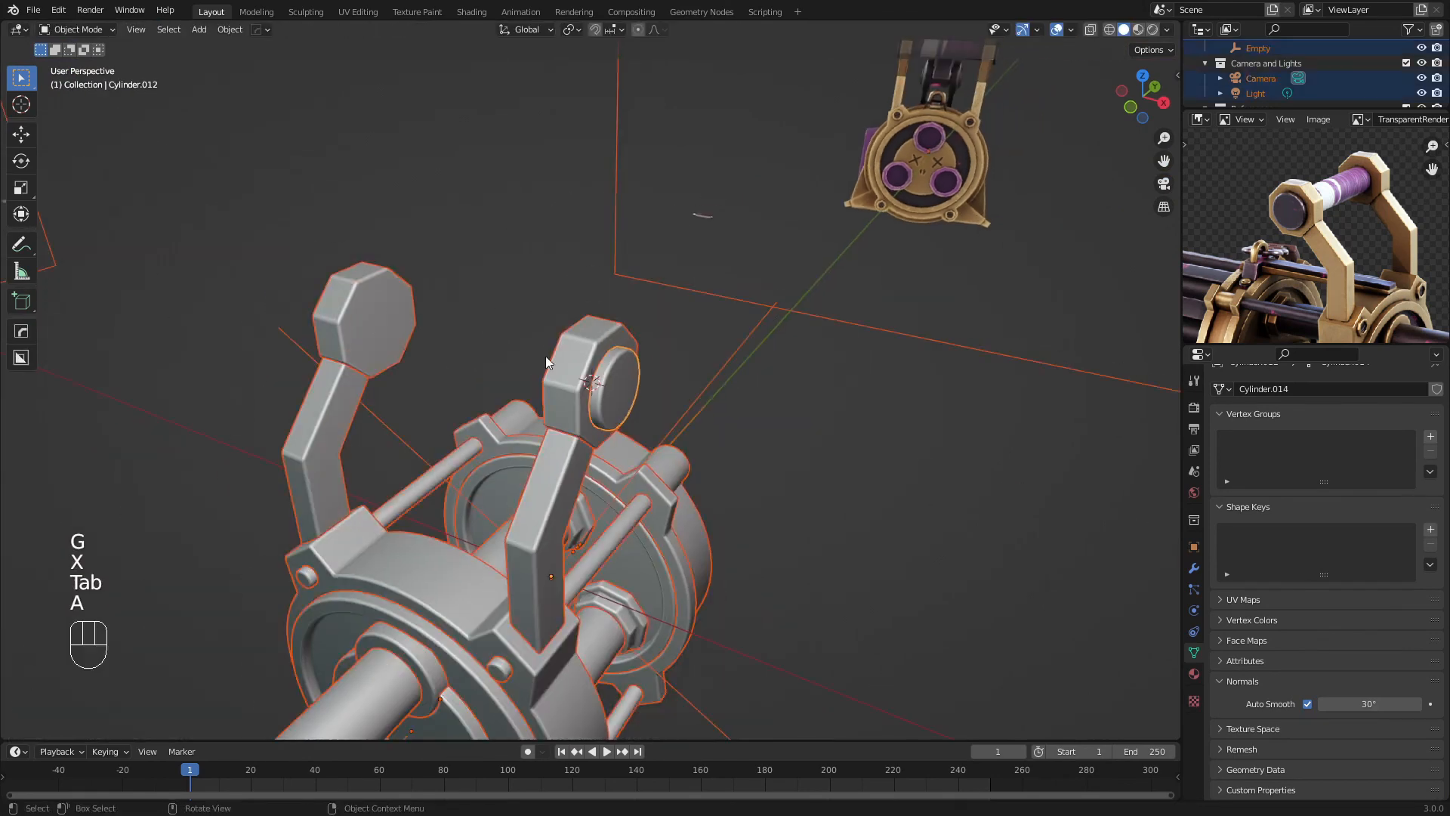
# Scale the round cylinder's whole mesh by 0.959 in the right side view to fit the reference circle
pyautogui.moveTo(545, 355); pyautogui.dragTo(583, 373, button='middle')
pyautogui.scroll(-3, 495, 310)
pyautogui.scroll(2, 583, 373)
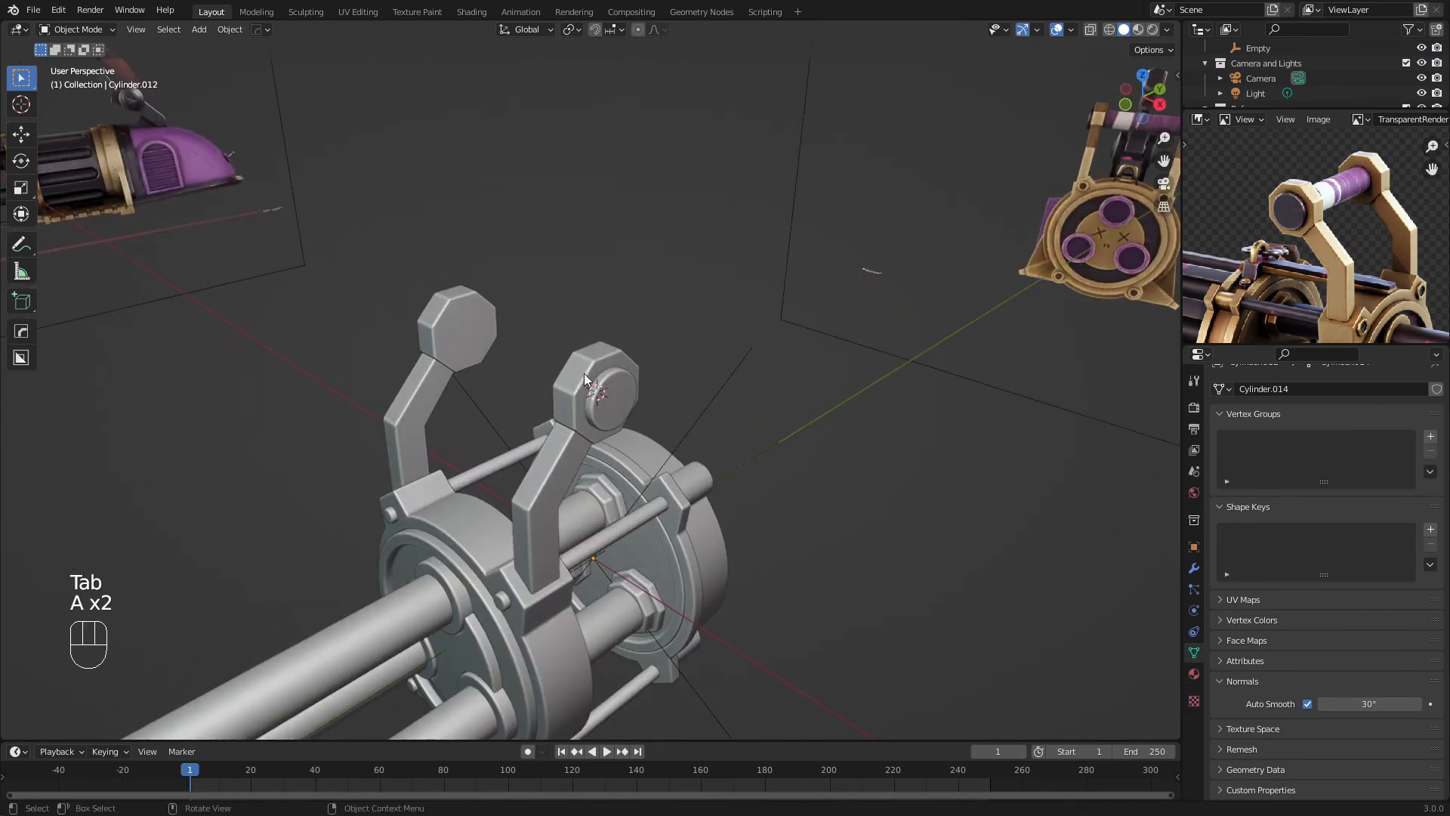
pyautogui.click(612, 382)
pyautogui.press('Tab')
pyautogui.press('a')
pyautogui.press('KP_3')
pyautogui.press('z')
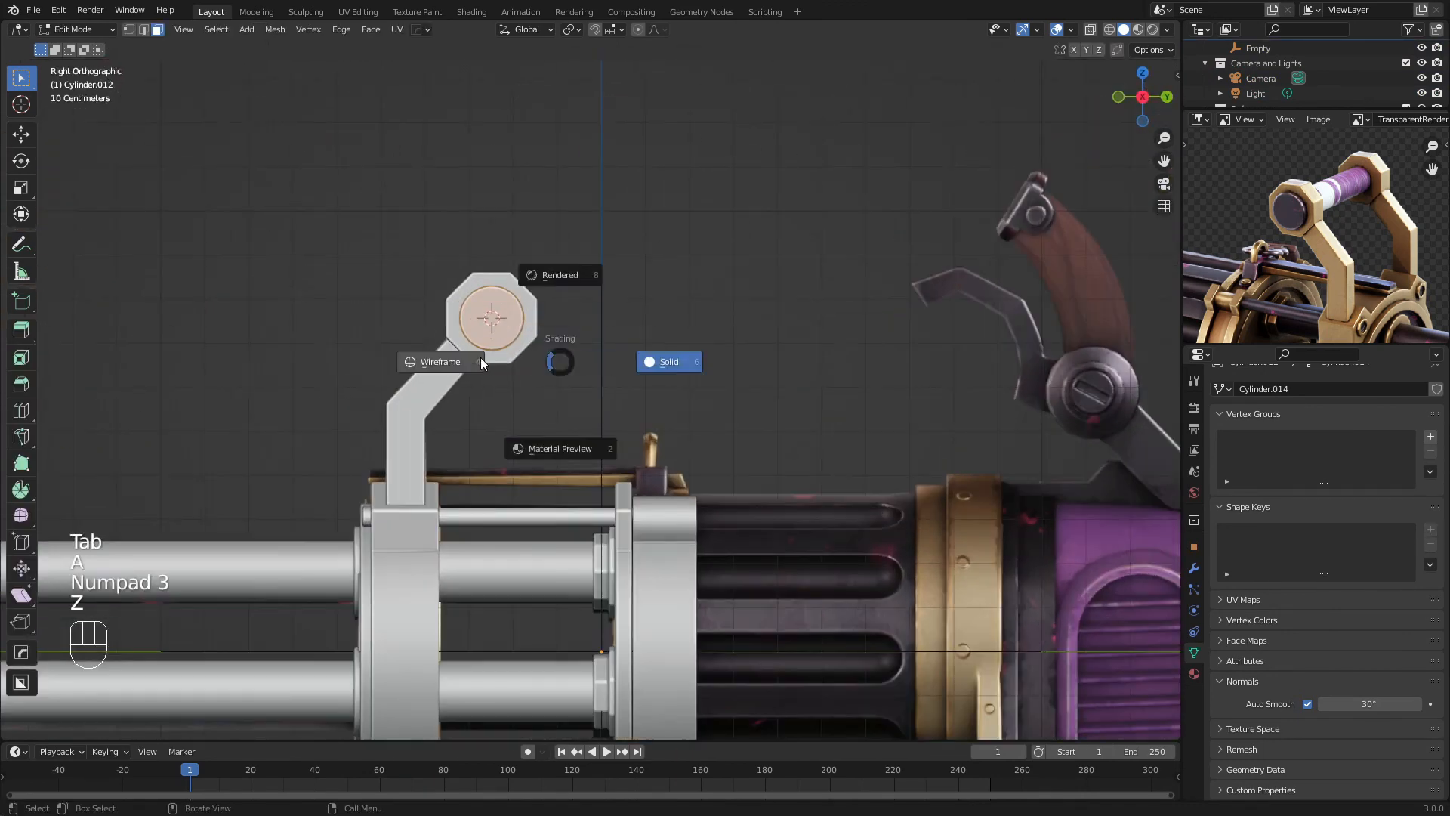
pyautogui.click(665, 361)
pyautogui.scroll(4, 668, 370)
pyautogui.press('s')
pyautogui.click(662, 370)
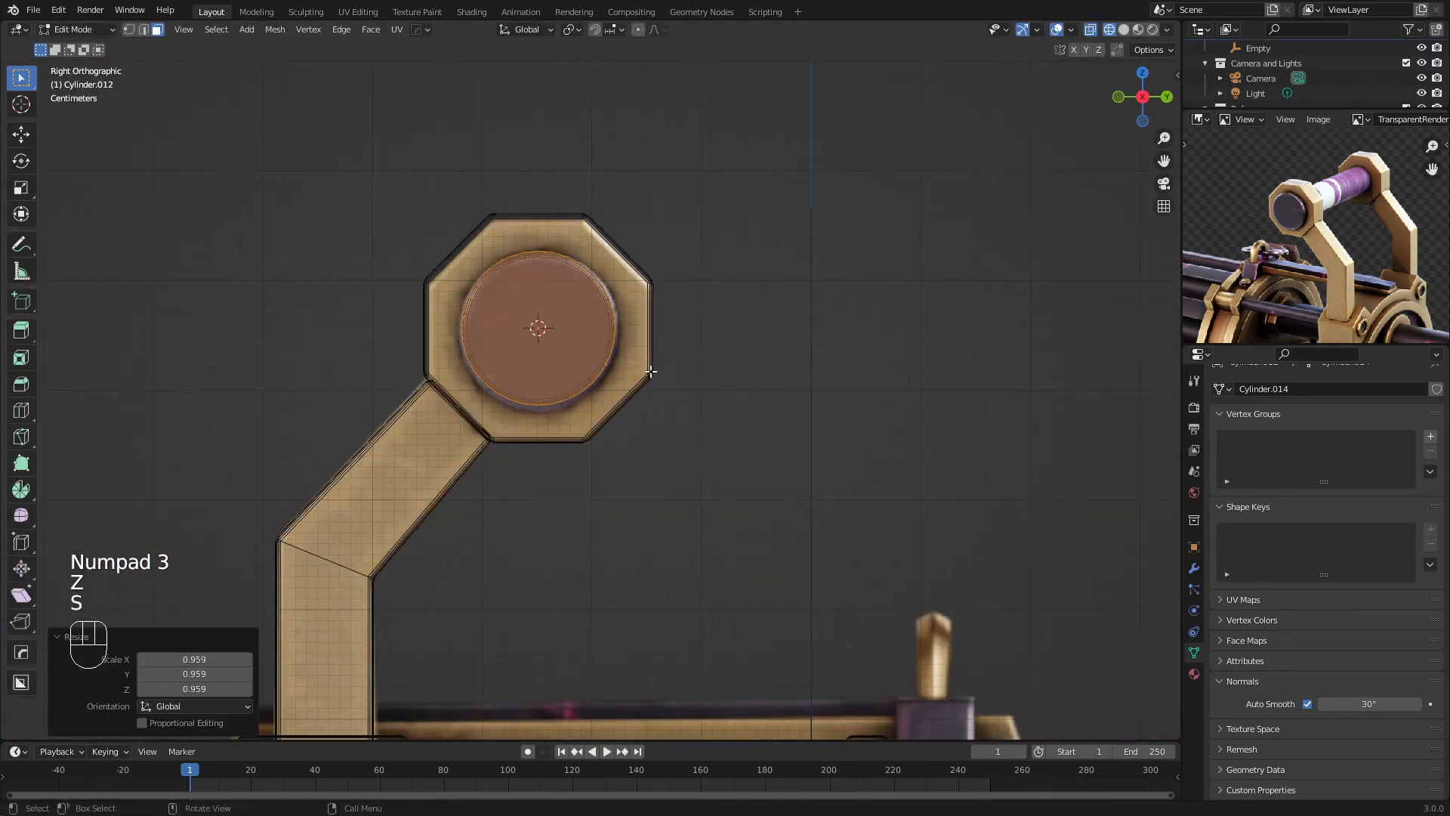
pyautogui.press('z')
pyautogui.click(608, 365)
# Inspect the round cylinder's mesh in wireframe, restore solid shading, return to Object Mode and clear the selection
pyautogui.scroll(-4, 608, 365)
pyautogui.moveTo(613, 364)
pyautogui.mouseDown(button='middle')
pyautogui.moveTo(746, 414)
pyautogui.moveTo(748, 392)
pyautogui.mouseUp(button='middle')
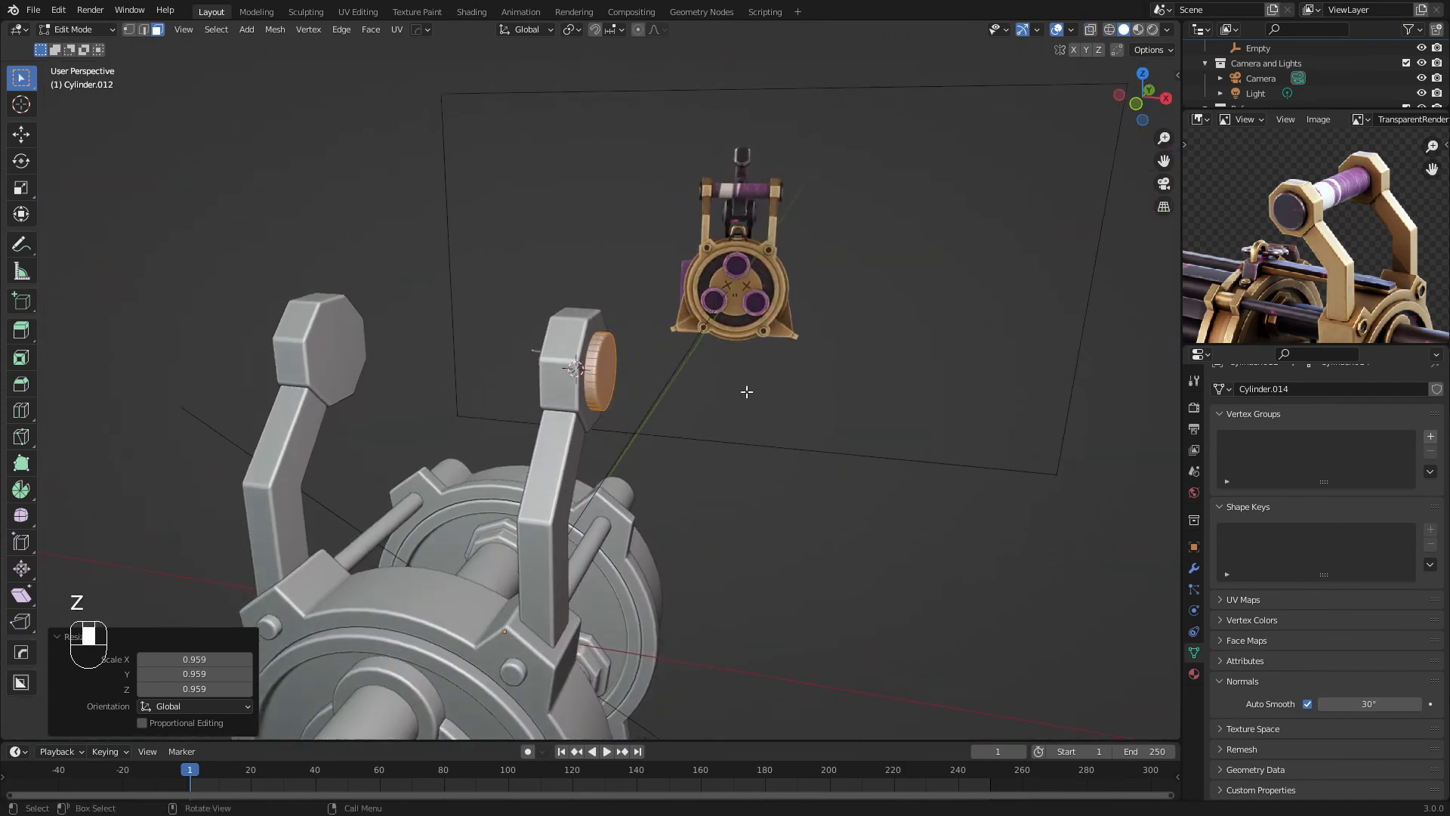
pyautogui.scroll(4, 664, 377)
pyautogui.press('z')
pyautogui.click(511, 367)
pyautogui.press('z')
pyautogui.click(663, 375)
pyautogui.press('Tab')
pyautogui.scroll(-6, 581, 414)
pyautogui.press('a')
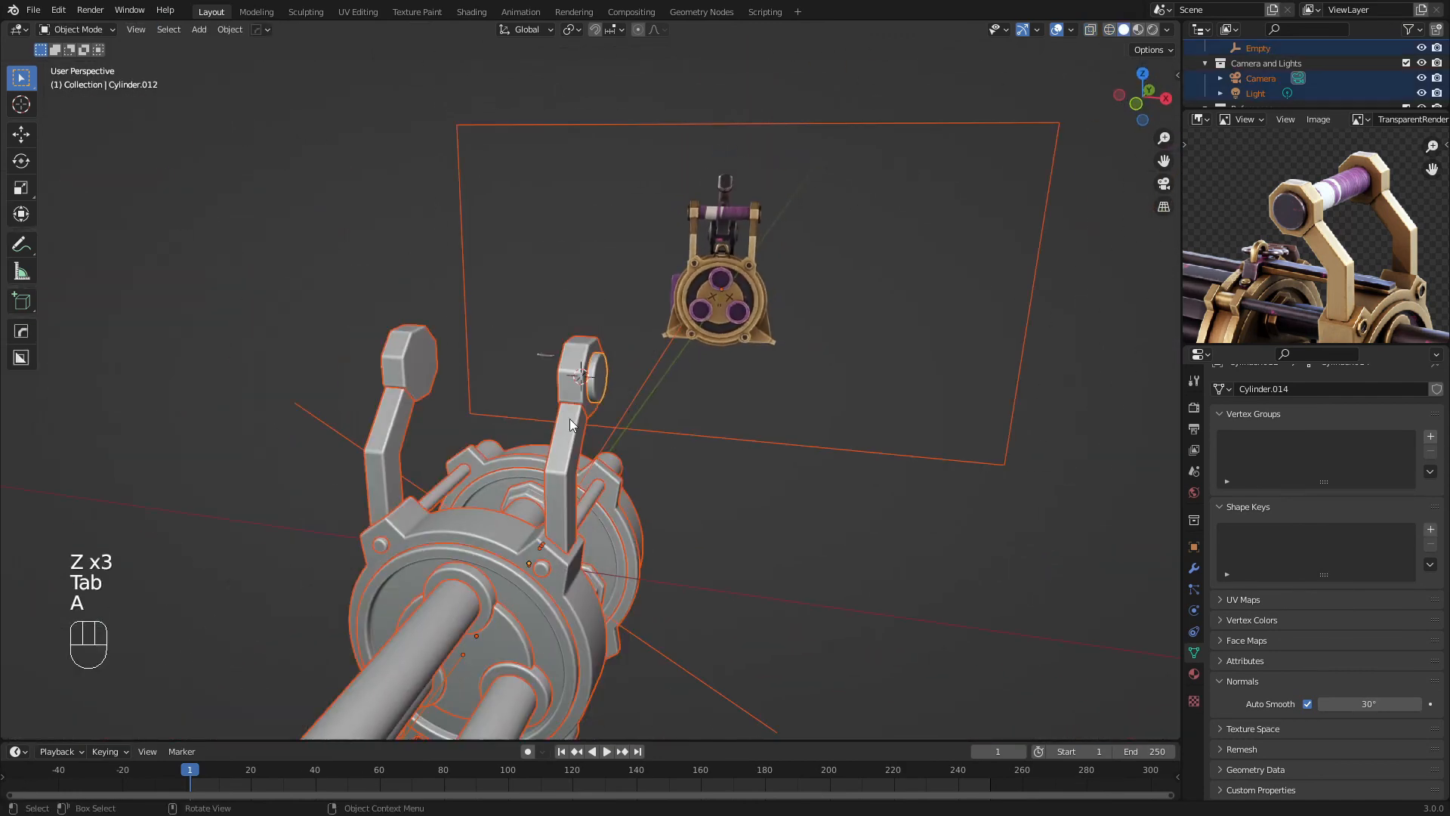
pyautogui.press('a')
# Examine the carrying handle from several sides and compare it with the minigun reference image
pyautogui.moveTo(569, 419)
pyautogui.mouseDown(button='middle')
pyautogui.moveTo(550, 427)
pyautogui.moveTo(707, 441)
pyautogui.moveTo(666, 433)
pyautogui.mouseUp(button='middle')
pyautogui.scroll(-3, 597, 442)
pyautogui.press('a')
pyautogui.press('a')
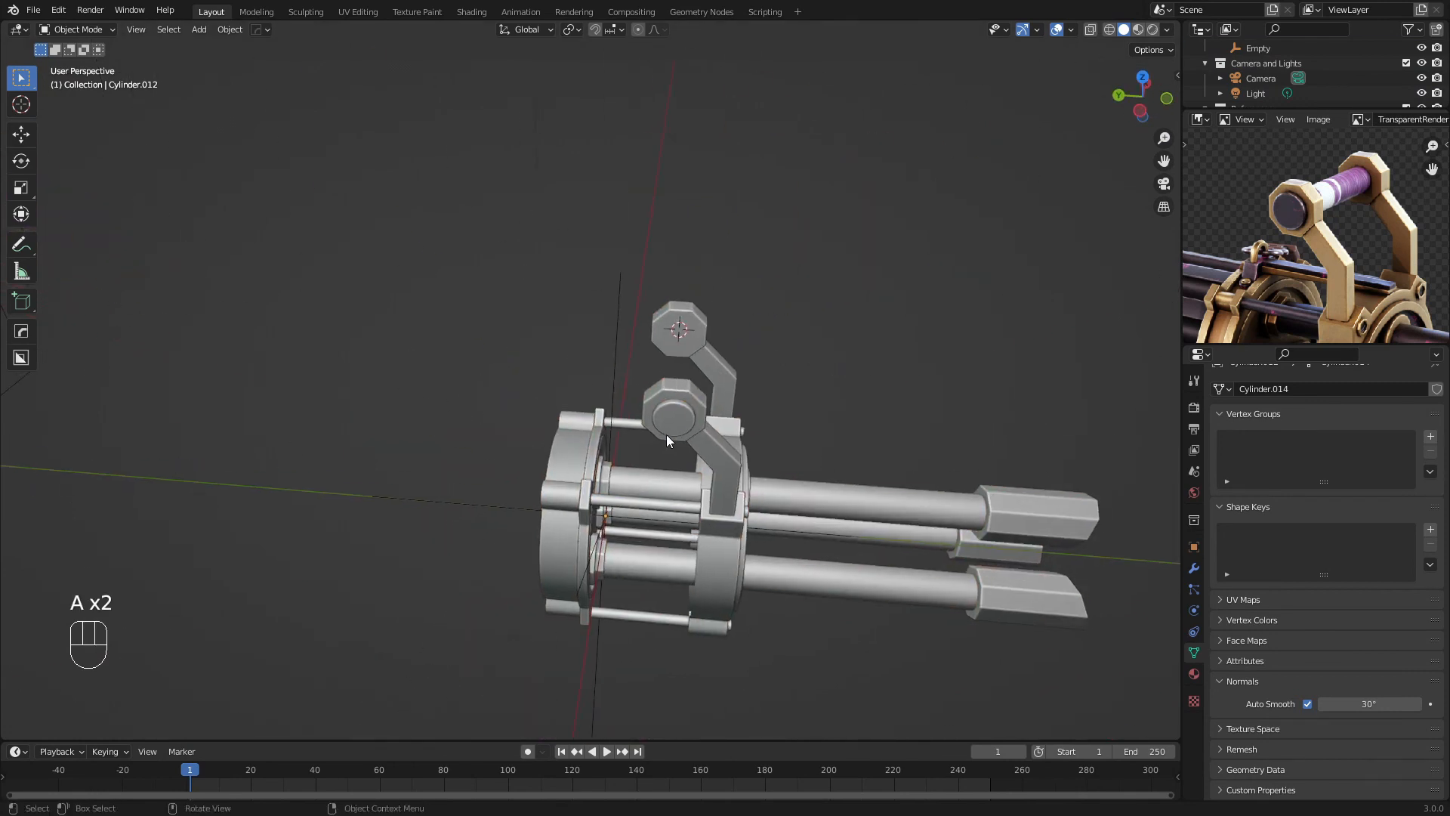
pyautogui.scroll(-2, 1253, 278)
pyautogui.moveTo(1253, 278); pyautogui.dragTo(1249, 237, button='middle')
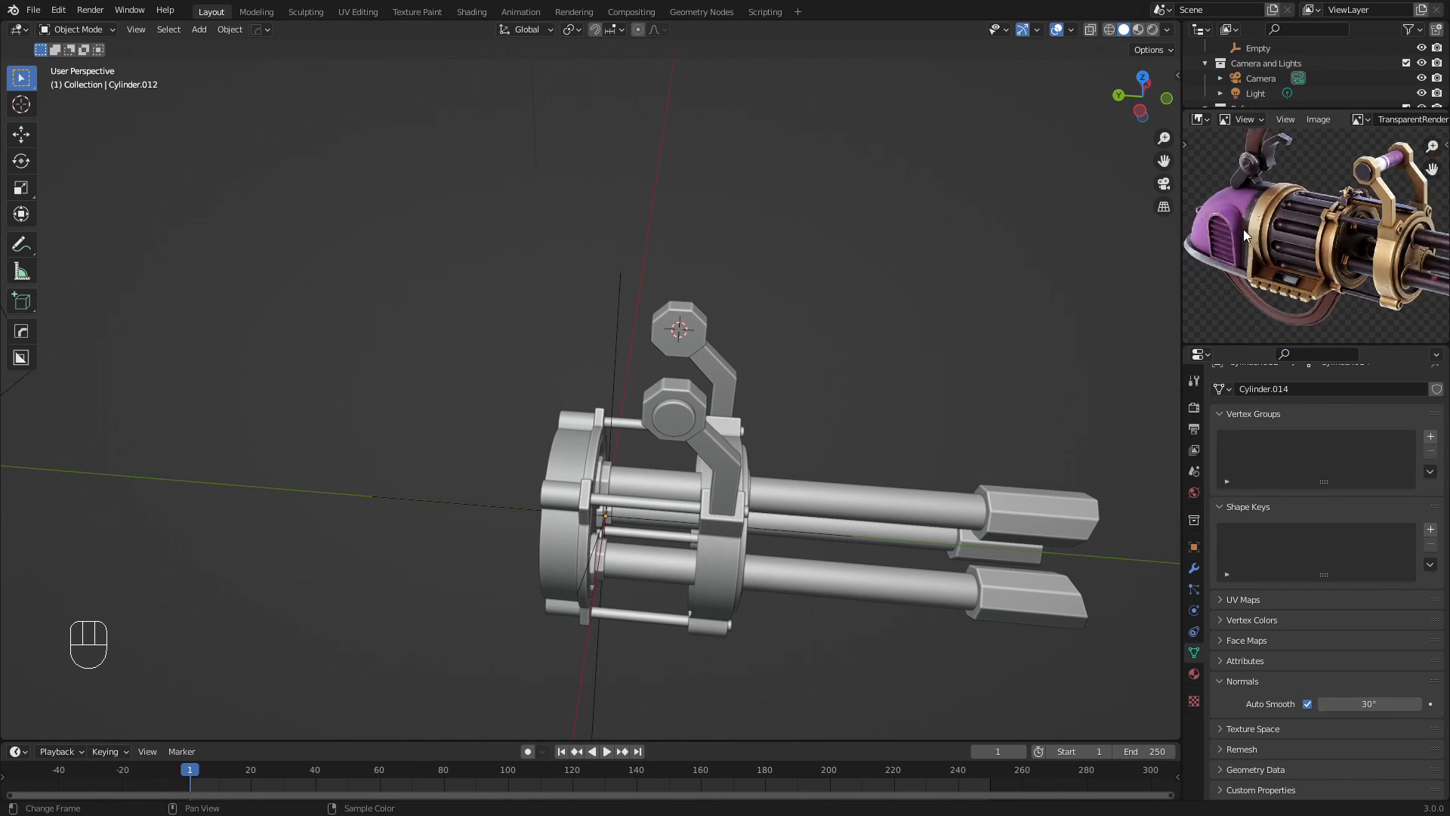
pyautogui.scroll(1, 634, 334)
pyautogui.moveTo(630, 332); pyautogui.dragTo(564, 315, button='middle')
pyautogui.keyDown('shift'); pyautogui.moveTo(756, 420); pyautogui.dragTo(652, 296, button='middle'); pyautogui.keyUp('shift')
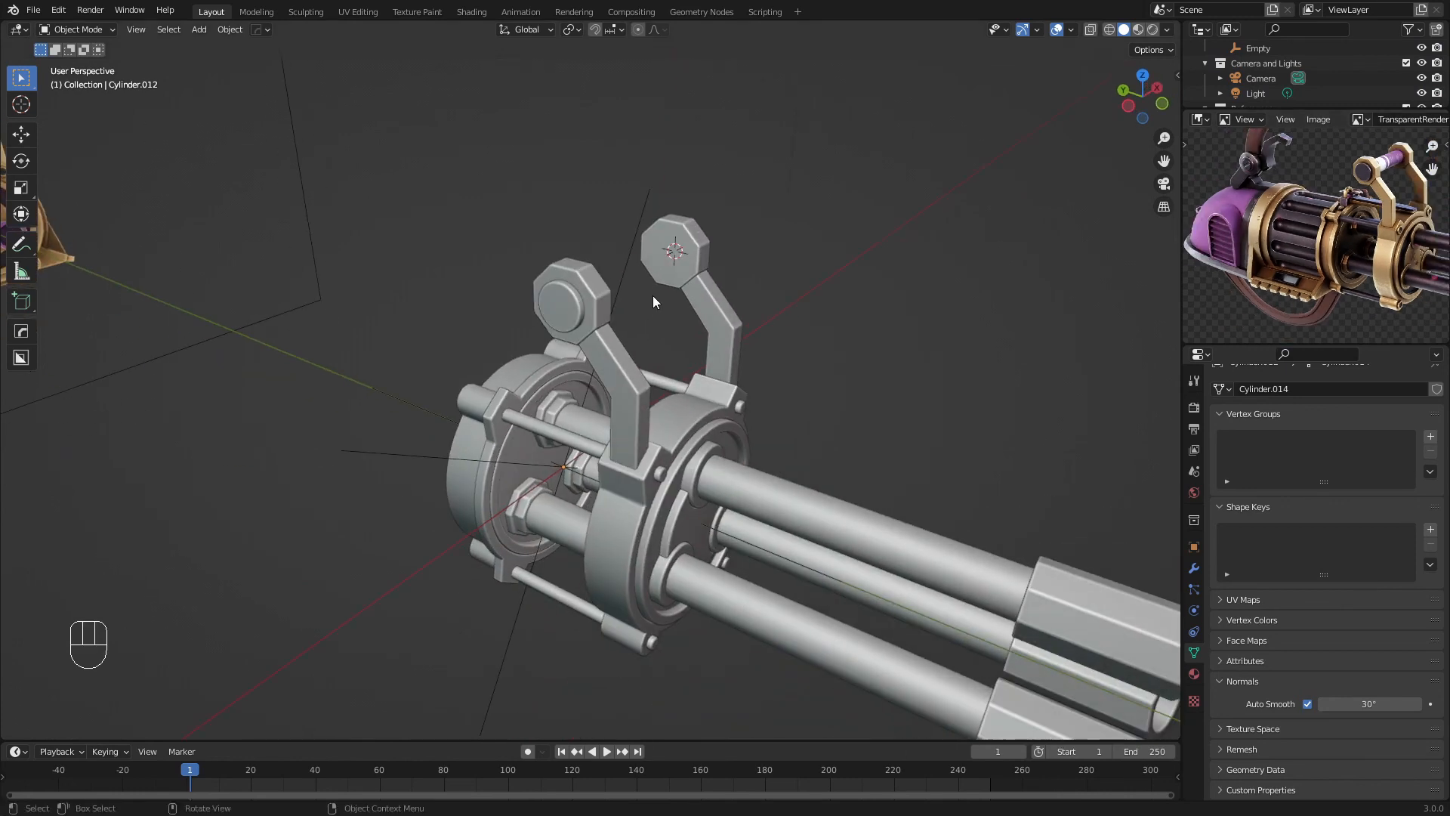